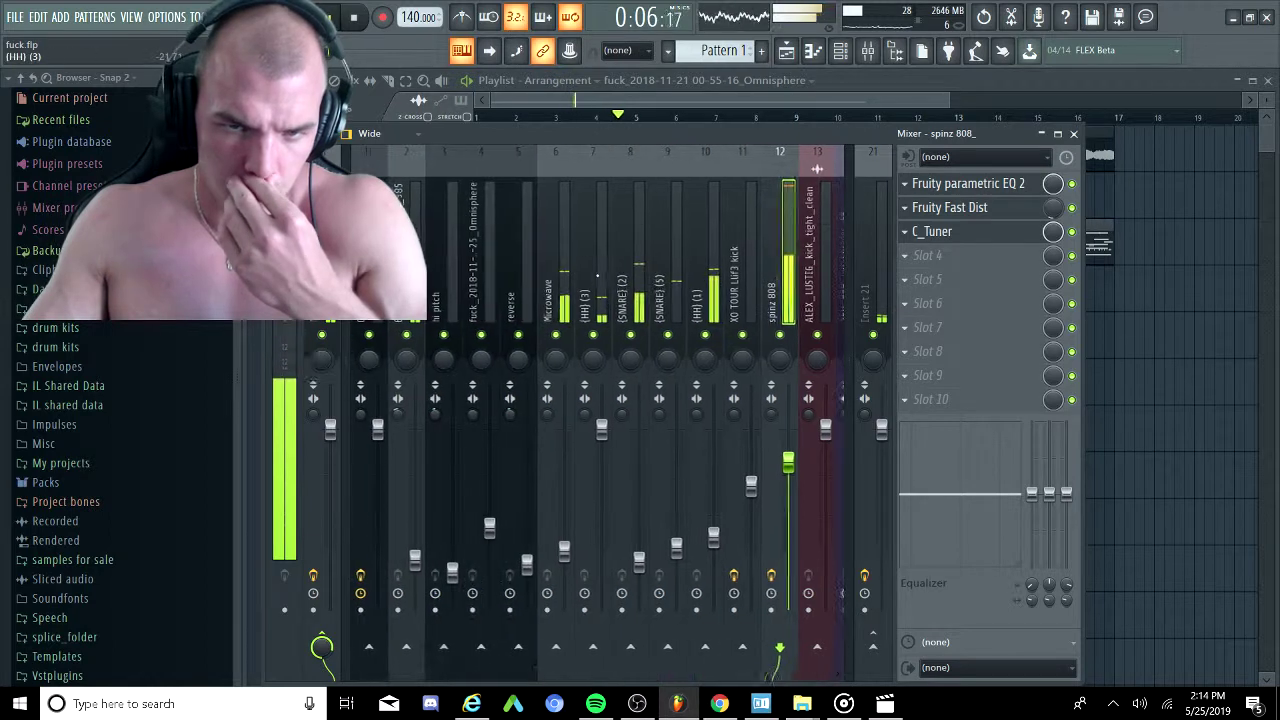
Stop playback and make the second Omnisphere audio clip, starting at bar 9, unique.
{"action": "scroll", "coordinate": [598, 276], "scroll_direction": "down", "scroll_amount": 3}
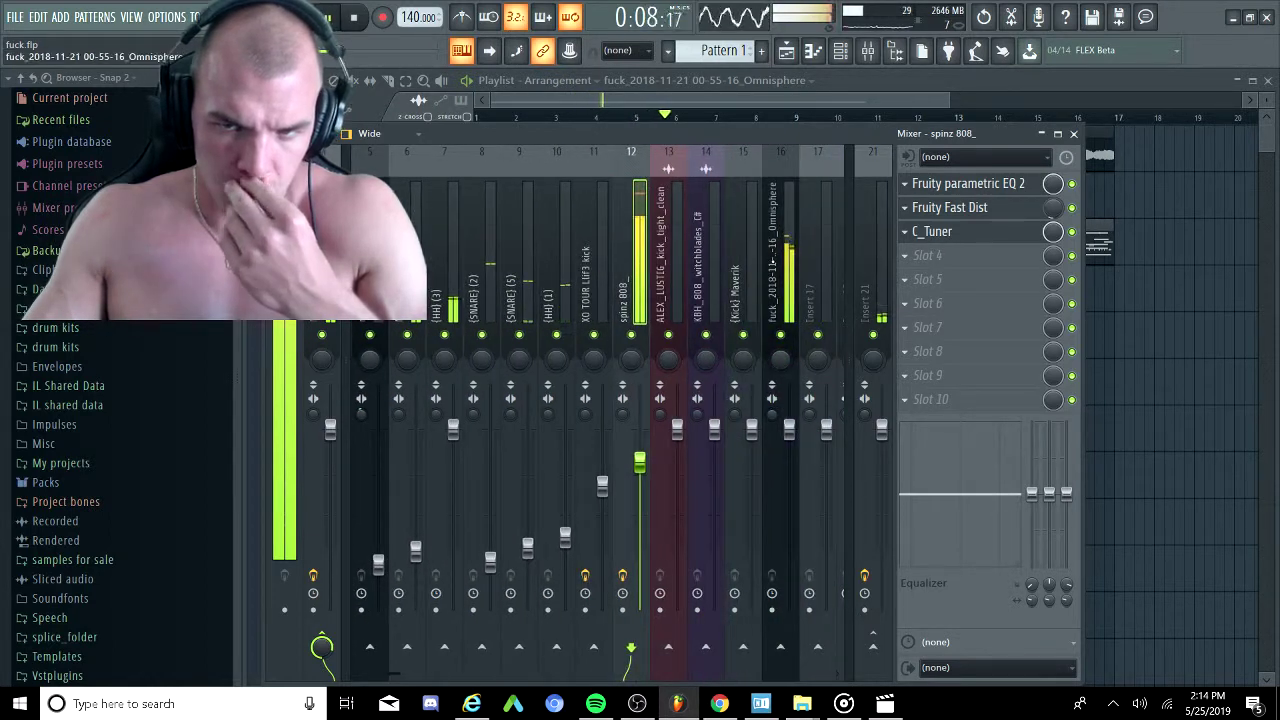
{"action": "left_click", "coordinate": [775, 262]}
{"action": "key", "text": "F9"}
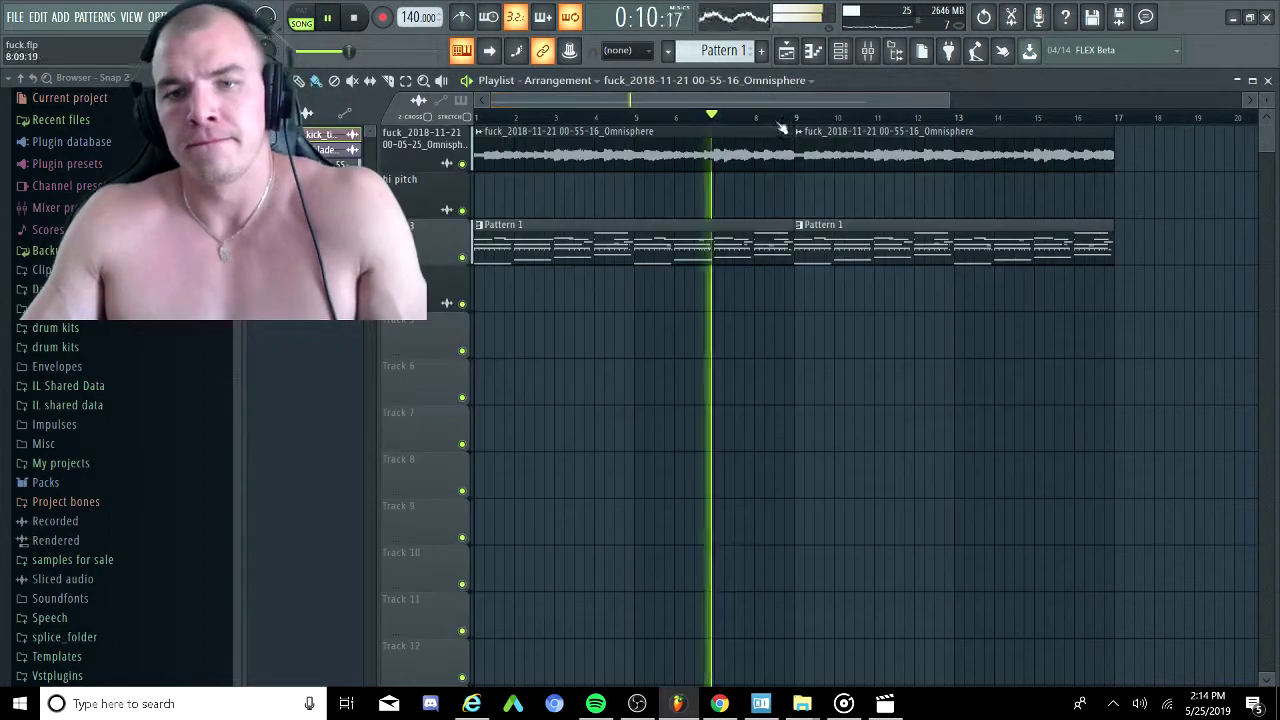
{"action": "key", "text": "space"}
{"action": "right_click", "coordinate": [800, 138]}
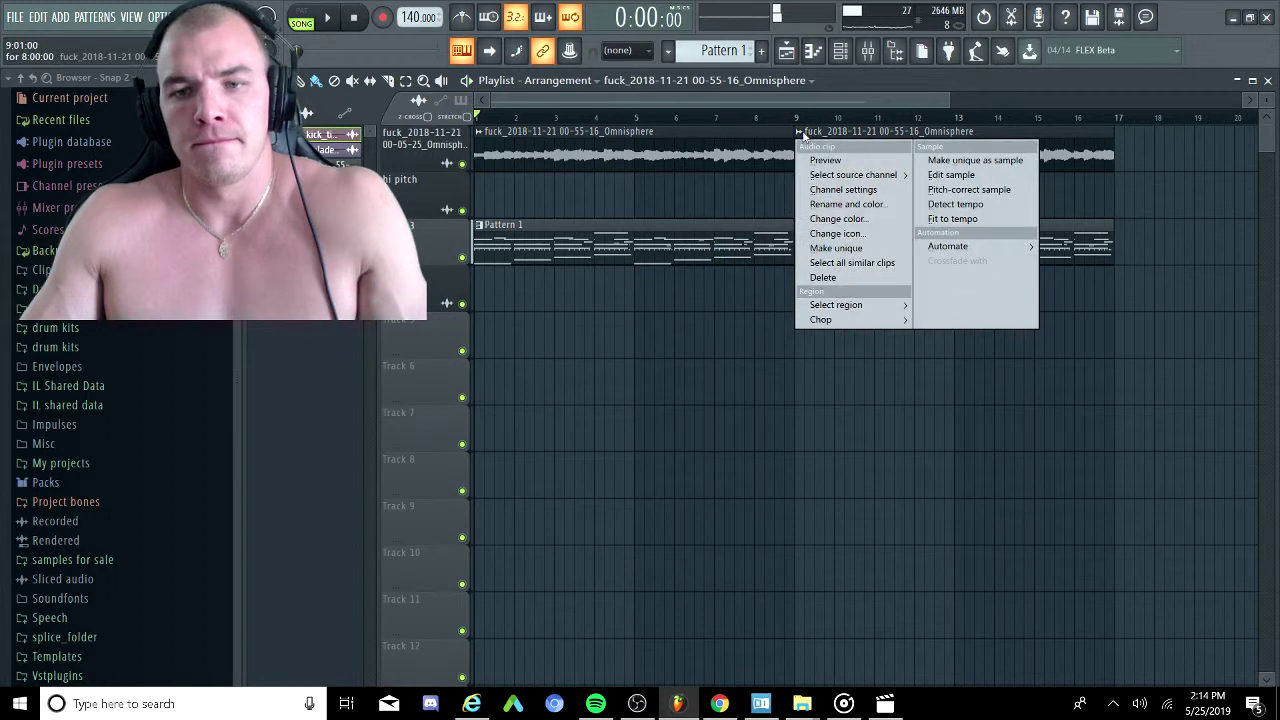
{"action": "left_click", "coordinate": [836, 248]}
Route the Omnisphere #2 sampler channel to mixer track Insert 17.
{"action": "double_click", "coordinate": [872, 147]}
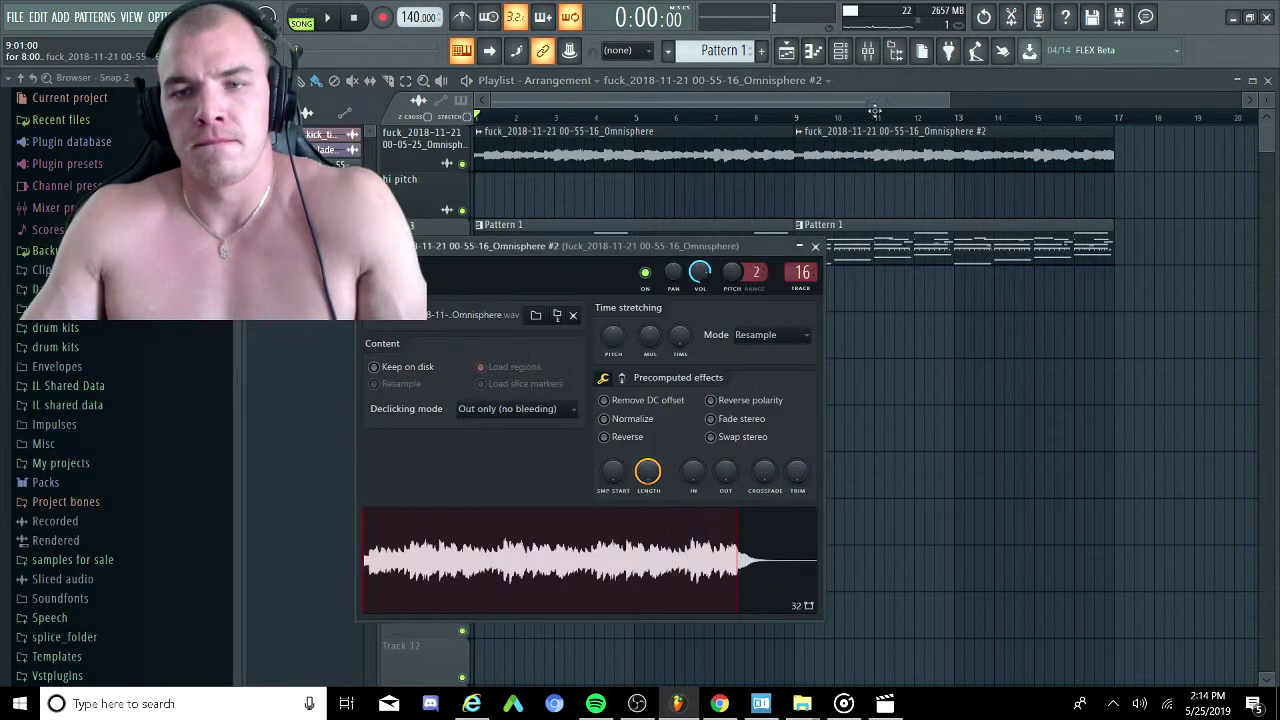
{"action": "key", "text": "F9"}
{"action": "right_click", "coordinate": [811, 244]}
{"action": "mouse_move", "coordinate": [852, 275]}
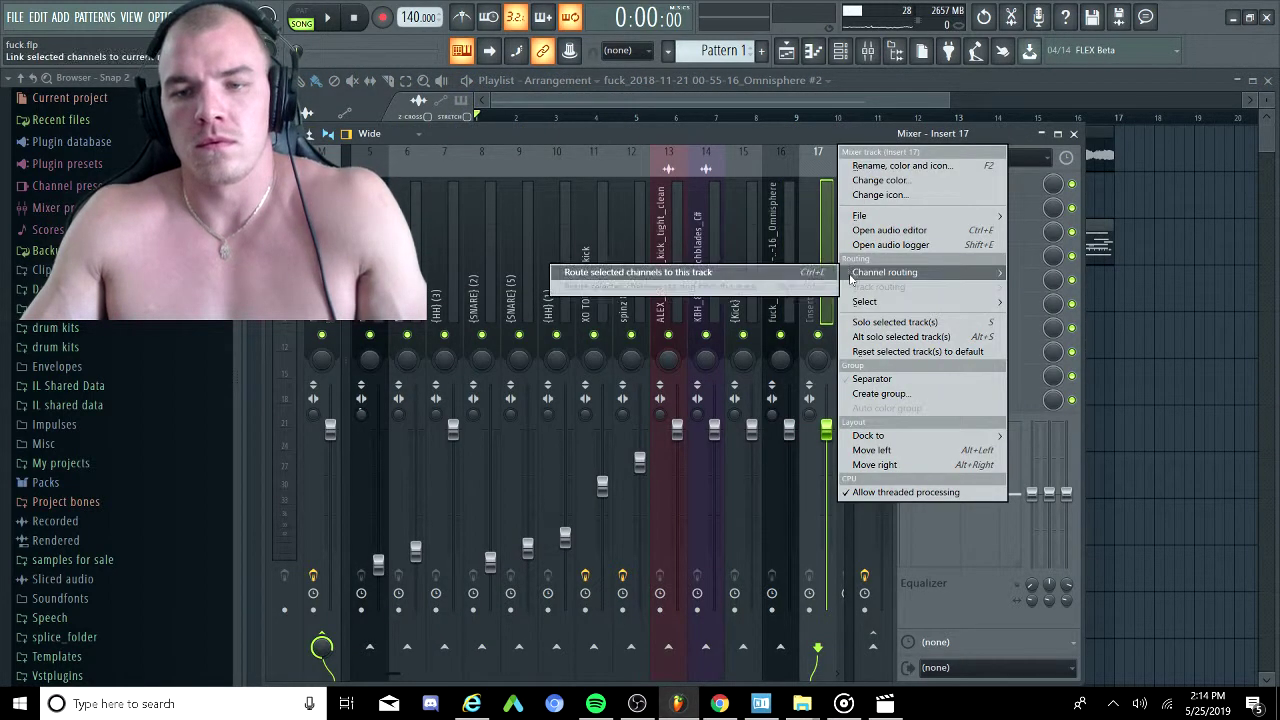
{"action": "left_click", "coordinate": [790, 272]}
Load the Gross Beat effect into Slot 1 of the Omnisphere #2 mixer track.
{"action": "left_click", "coordinate": [985, 190]}
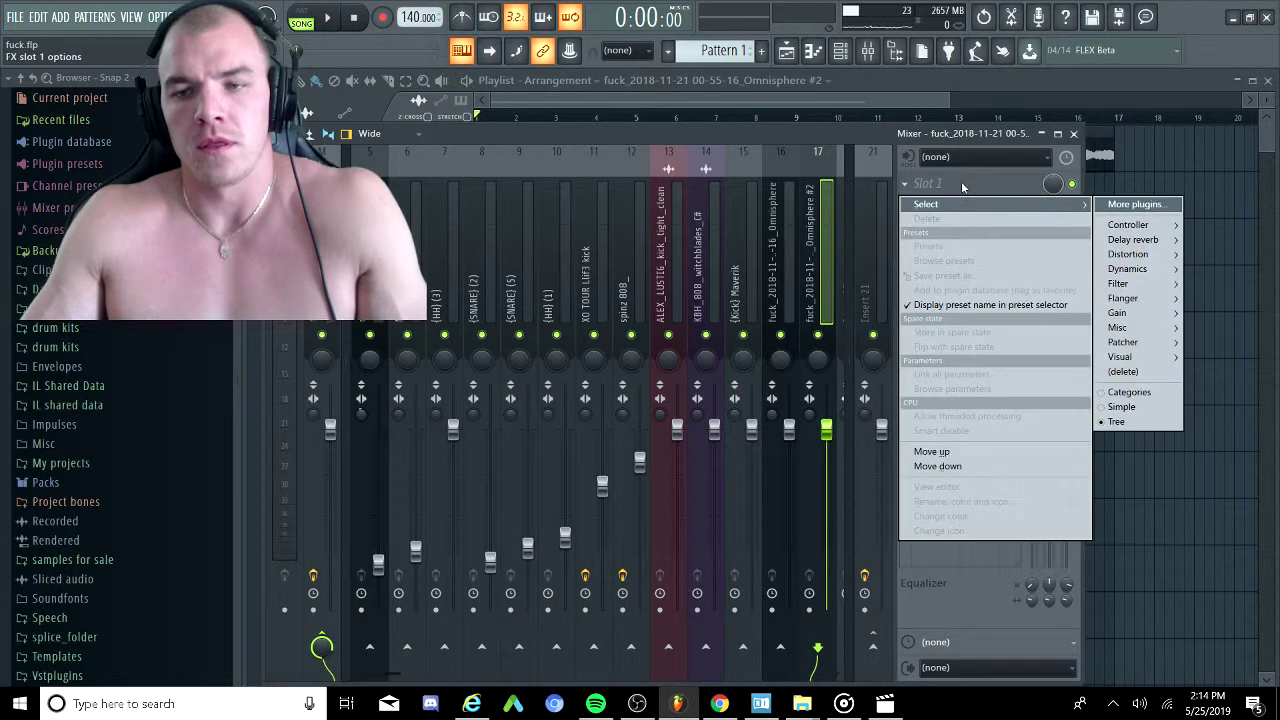
{"action": "left_click", "coordinate": [1140, 205]}
{"action": "type", "text": "gross"}
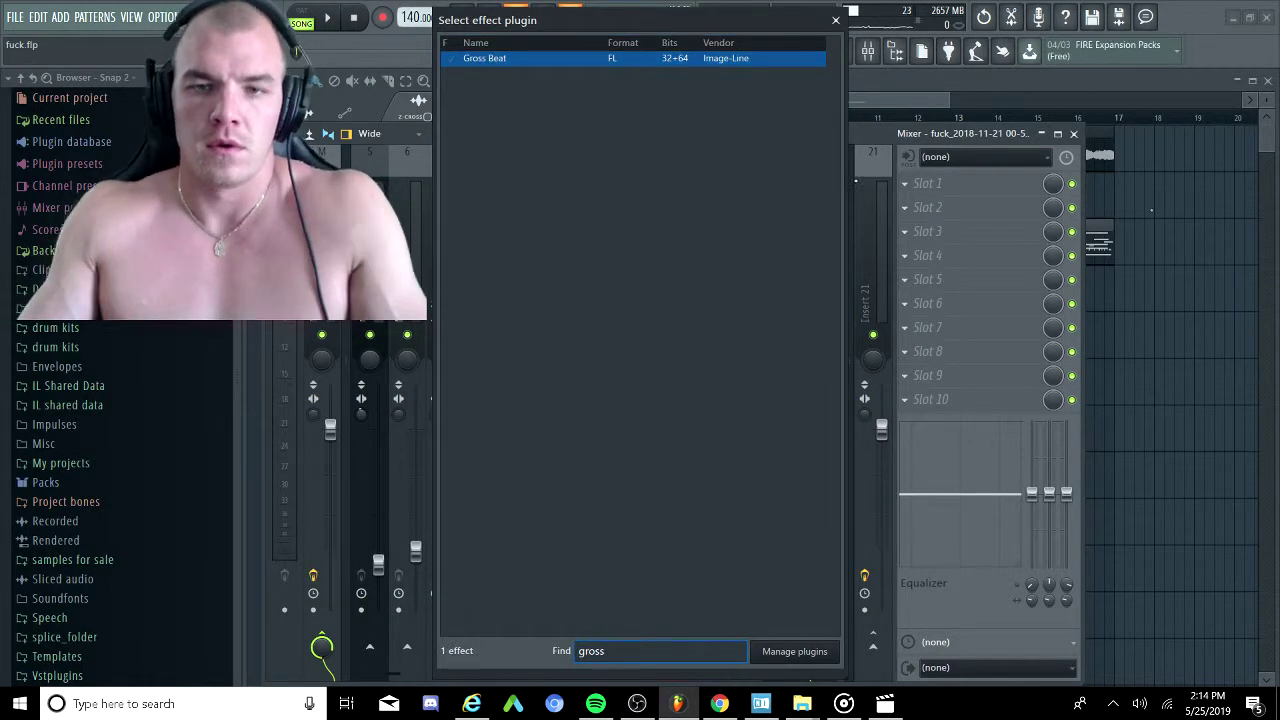
{"action": "double_click", "coordinate": [537, 60]}
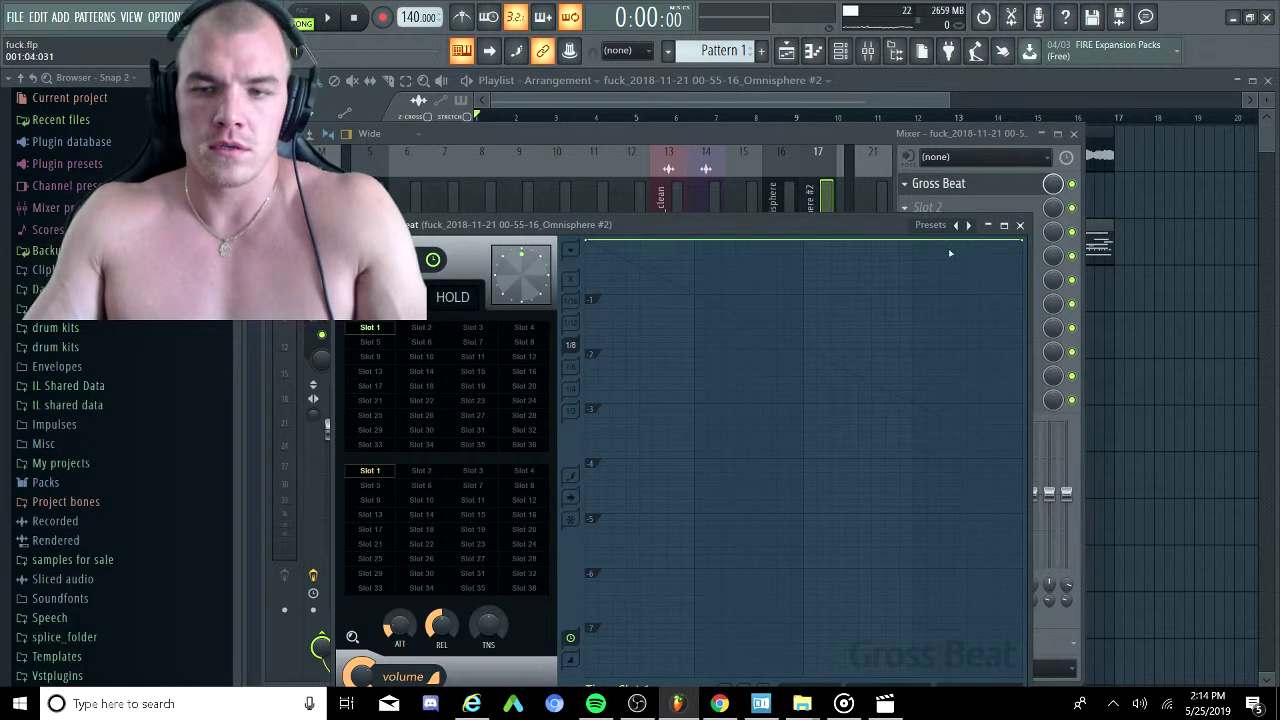
Set the end point of Gross Beat's time envelope to Single curve and lower it to about the 2 mark.
{"action": "right_click", "coordinate": [1023, 243]}
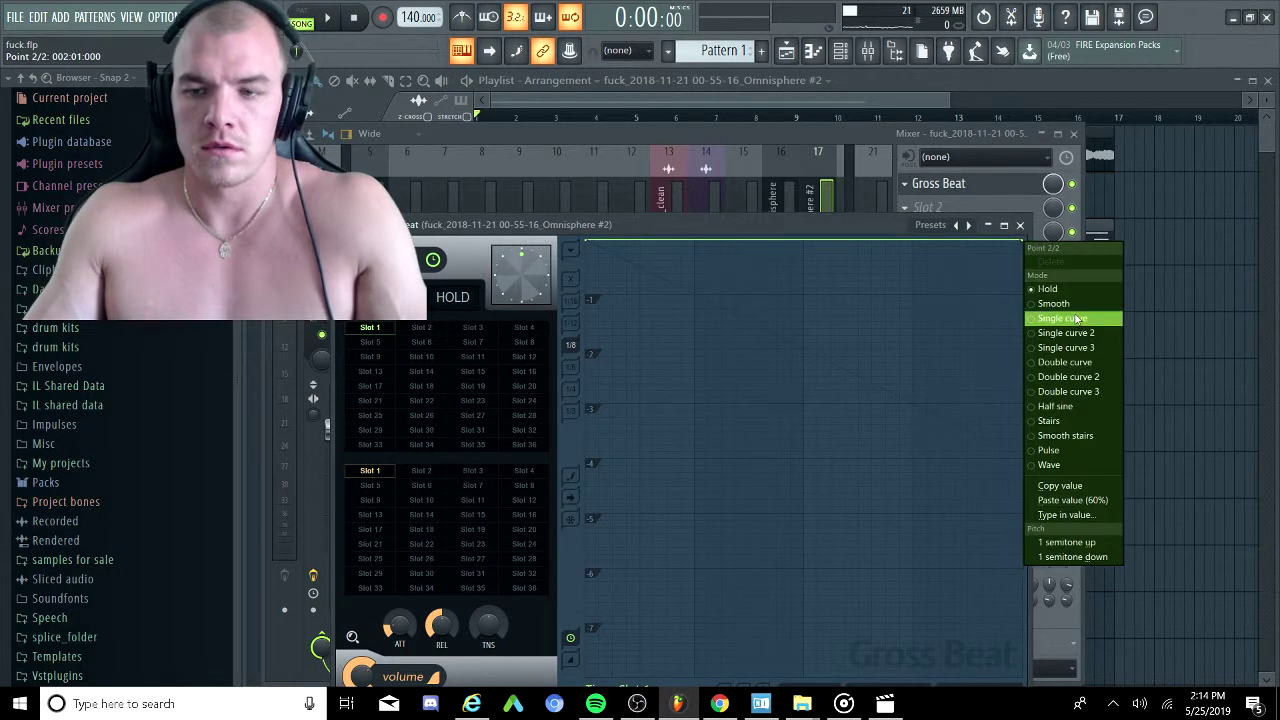
{"action": "left_click", "coordinate": [1068, 315]}
{"action": "left_click_drag", "start_coordinate": [1023, 243], "coordinate": [1021, 349]}
{"action": "left_click", "coordinate": [899, 100]}
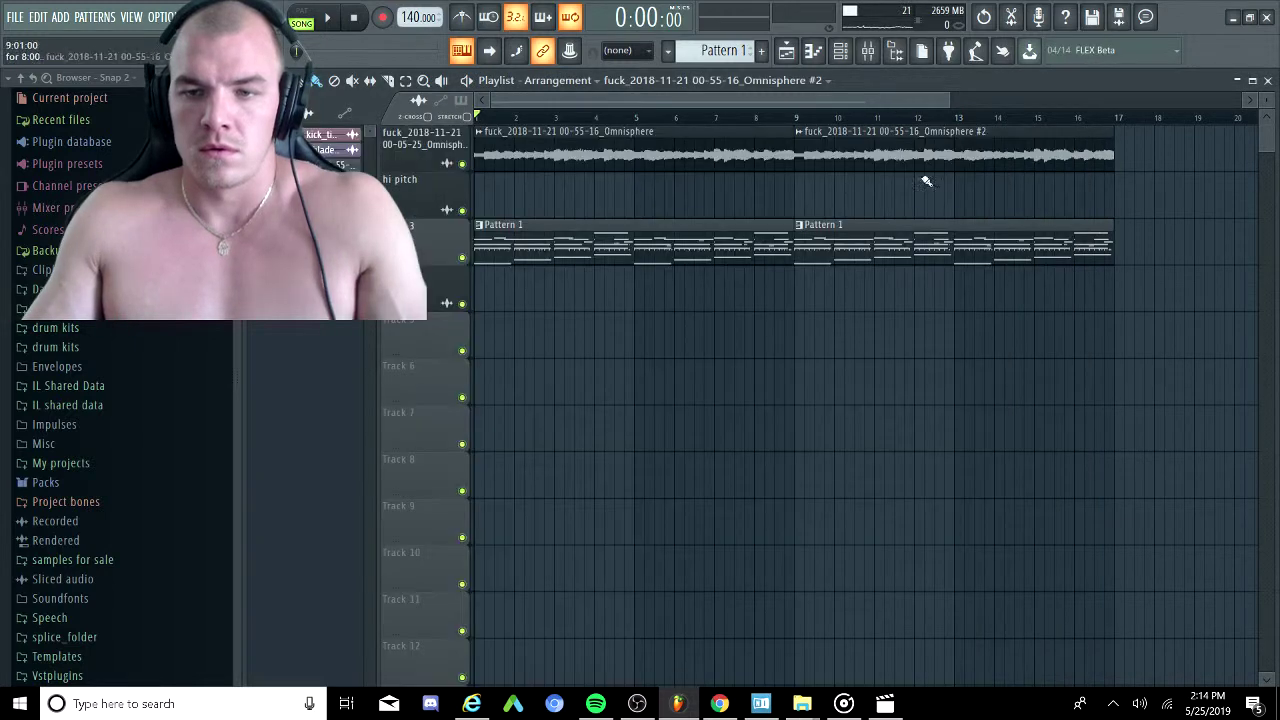
Move the Omnisphere #2 clip to Track 5 at bar 1 and lower its mixer fader during playback.
{"action": "left_click_drag", "start_coordinate": [914, 163], "coordinate": [511, 337]}
{"action": "key", "text": "space"}
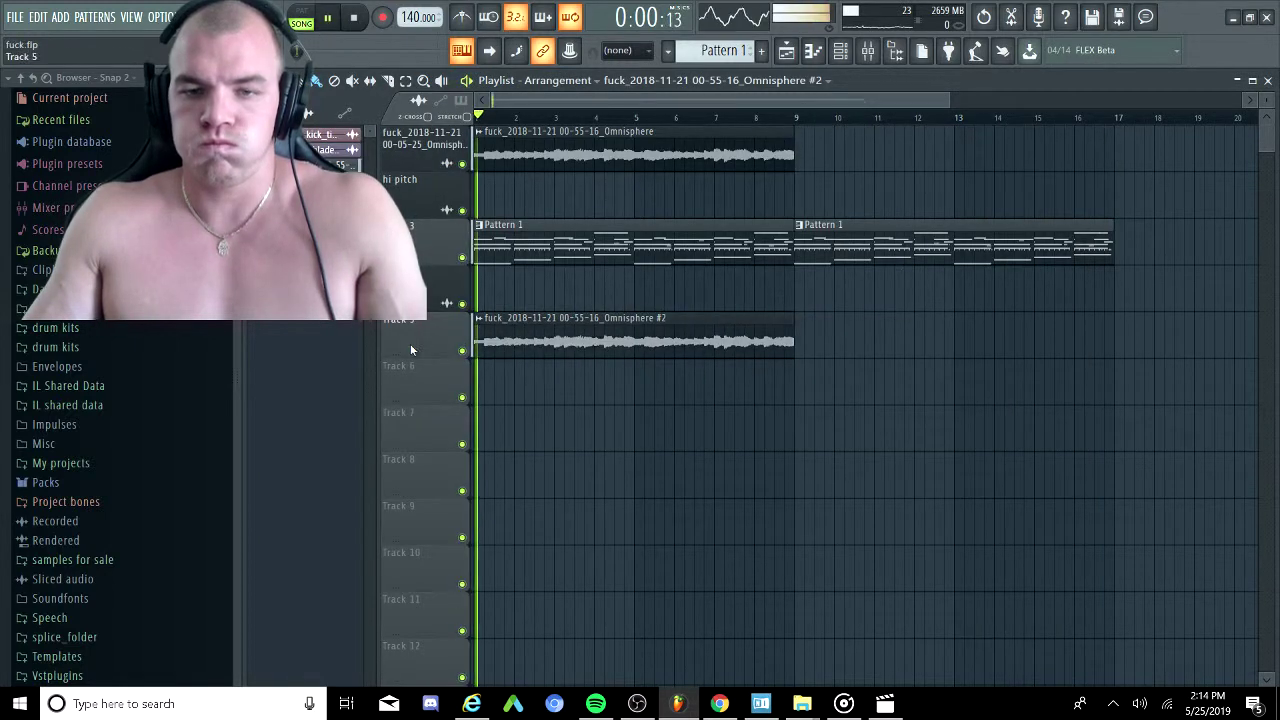
{"action": "left_click", "coordinate": [868, 53]}
{"action": "left_click_drag", "start_coordinate": [826, 429], "coordinate": [826, 489]}
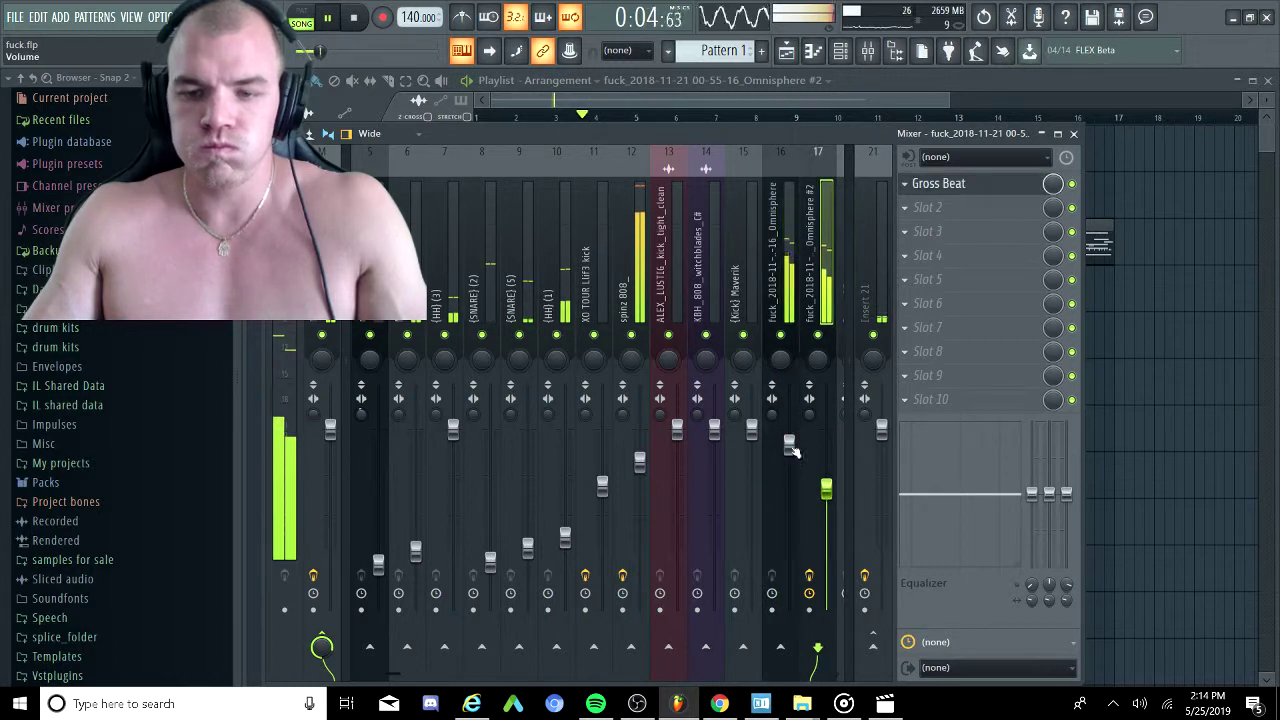
Load Fruity Parametric EQ 2 into Slot 1 of the original Omnisphere mixer track.
{"action": "left_click", "coordinate": [781, 250]}
{"action": "scroll", "coordinate": [700, 250], "scroll_direction": "right", "scroll_amount": 4}
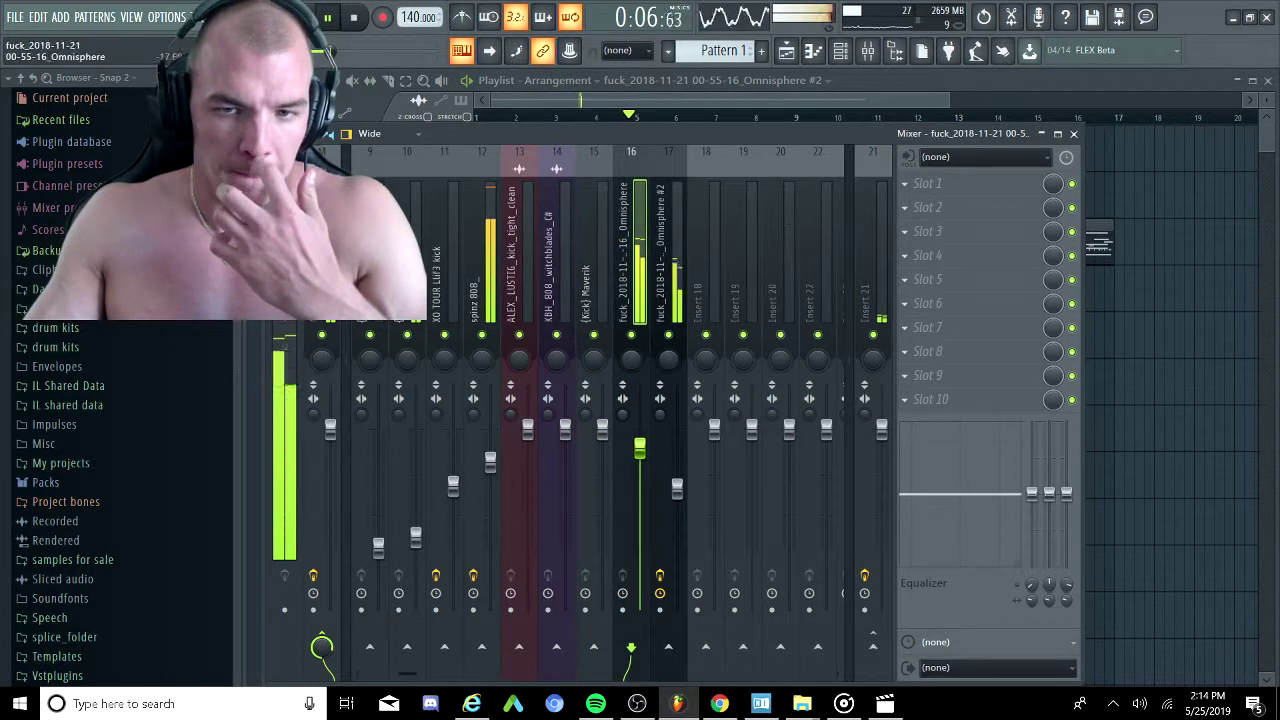
{"action": "left_click", "coordinate": [963, 183]}
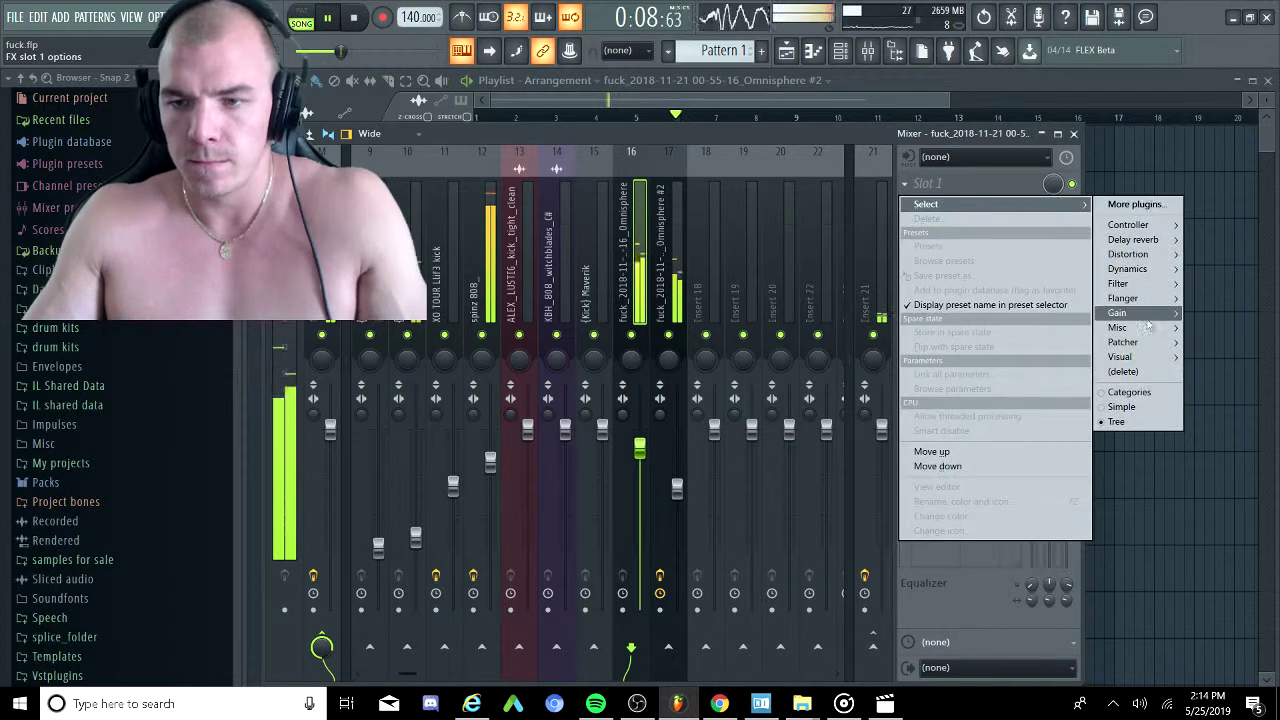
{"action": "mouse_move", "coordinate": [1130, 284]}
{"action": "left_click", "coordinate": [1040, 327]}
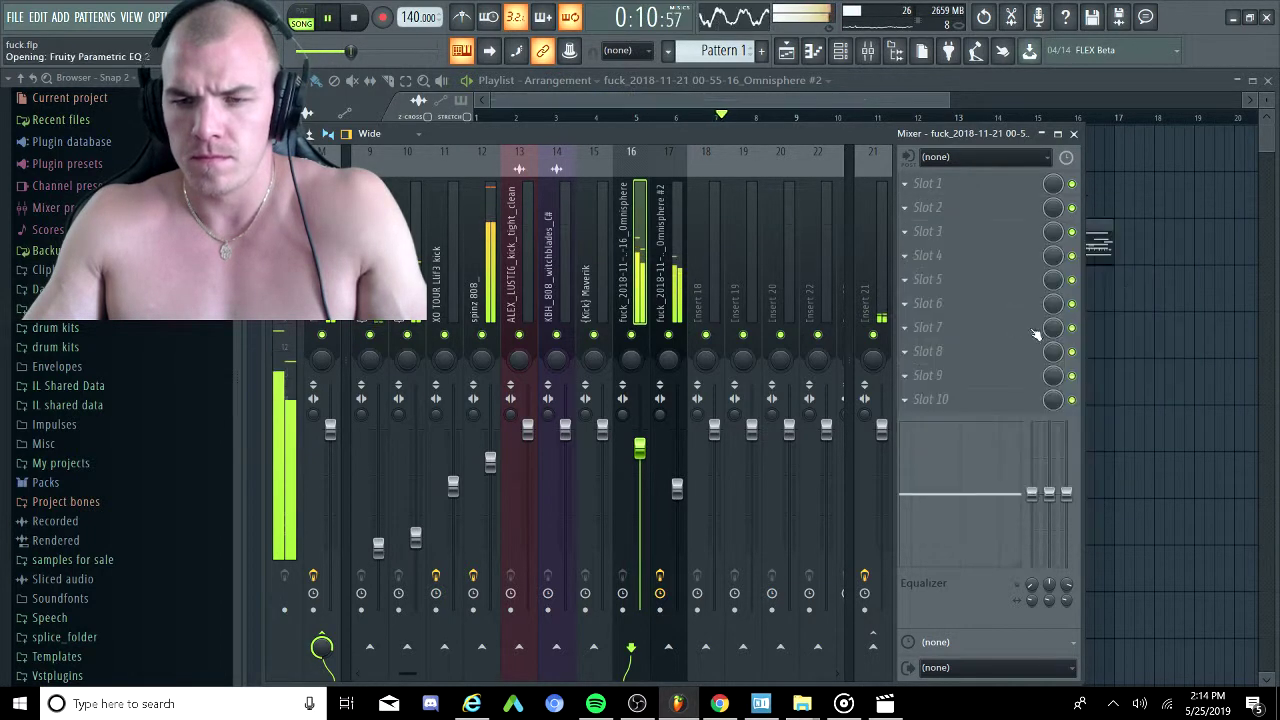
Set band 1 of the Omnisphere track's parametric EQ to High pass and return to the playlist.
{"action": "right_click", "coordinate": [490, 384]}
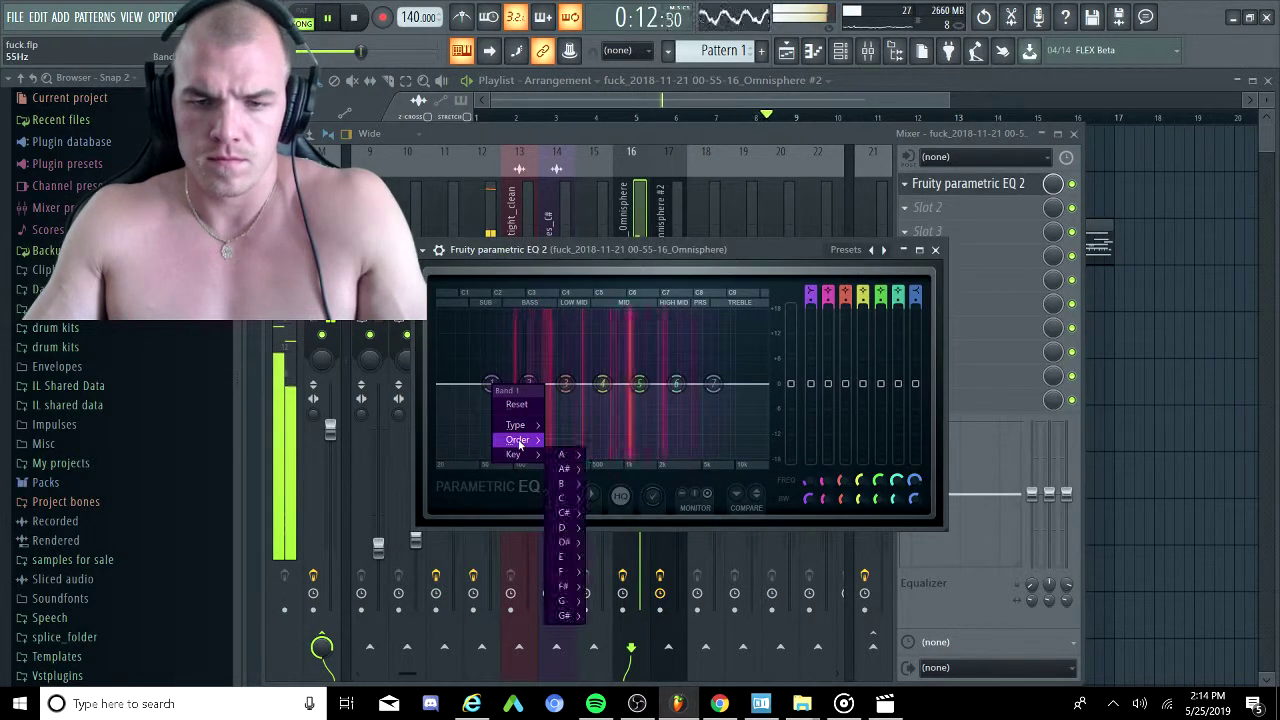
{"action": "mouse_move", "coordinate": [512, 426]}
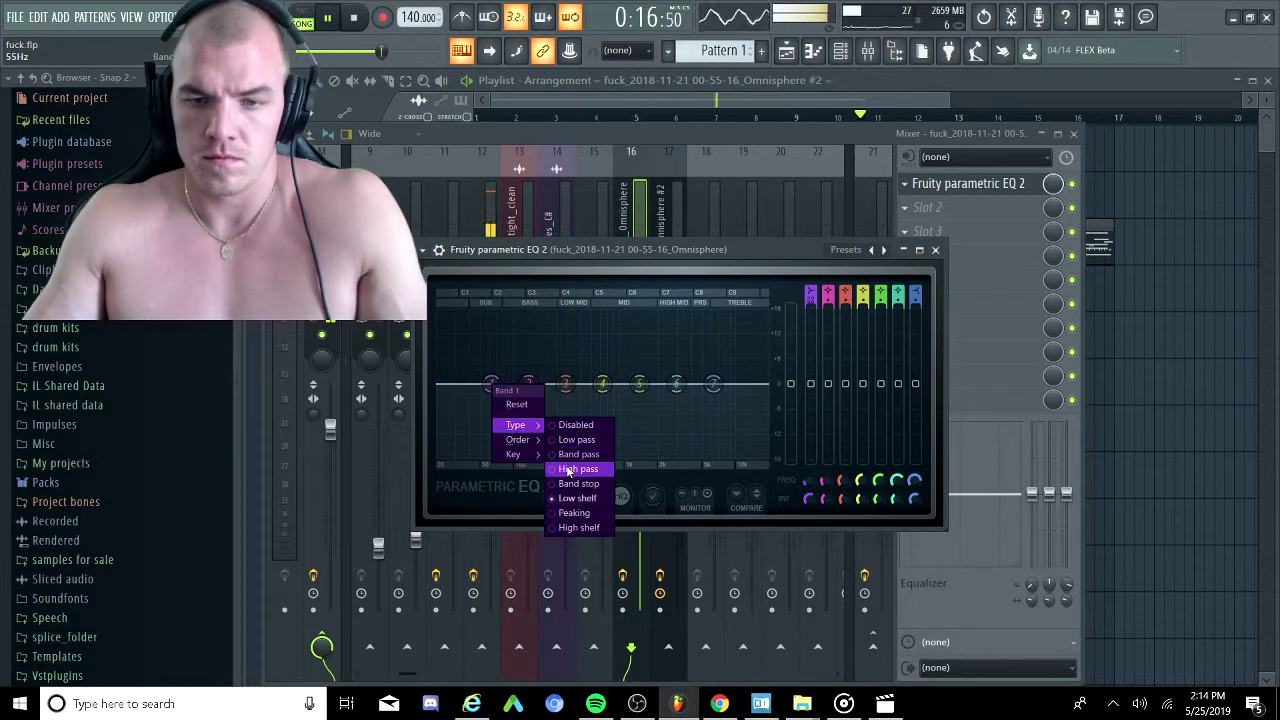
{"action": "left_click", "coordinate": [568, 470]}
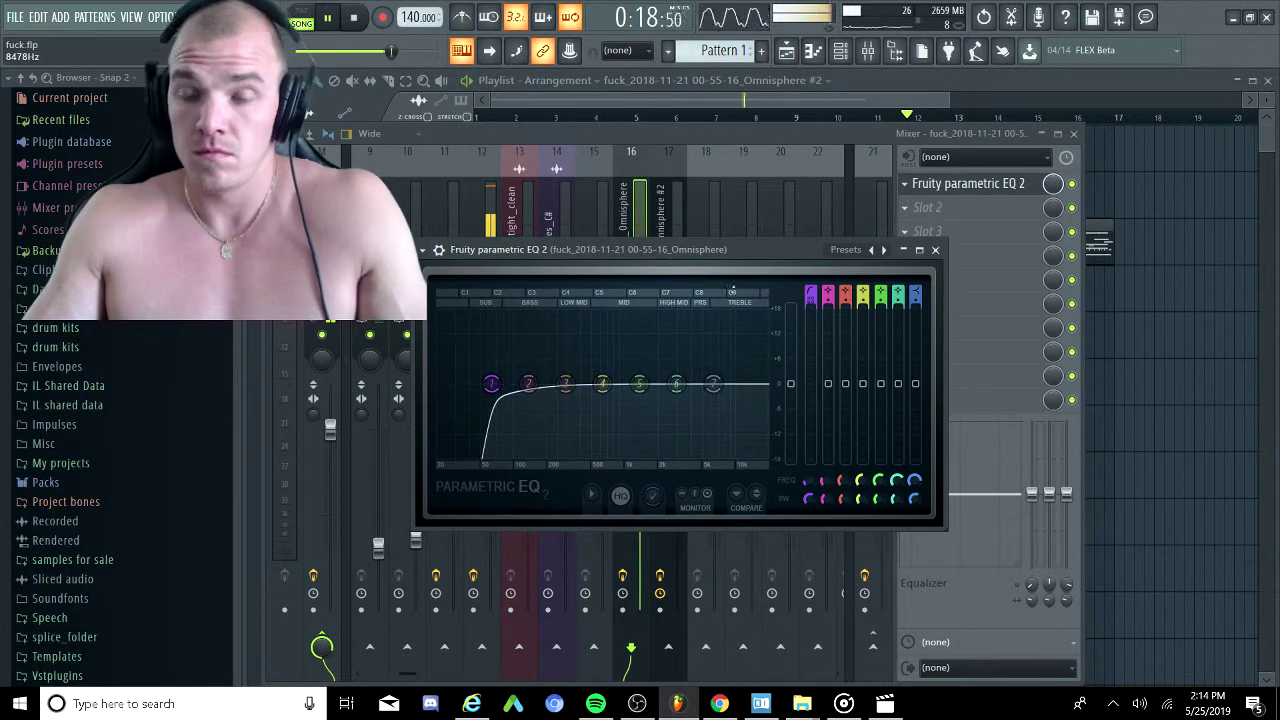
{"action": "left_click", "coordinate": [732, 96]}
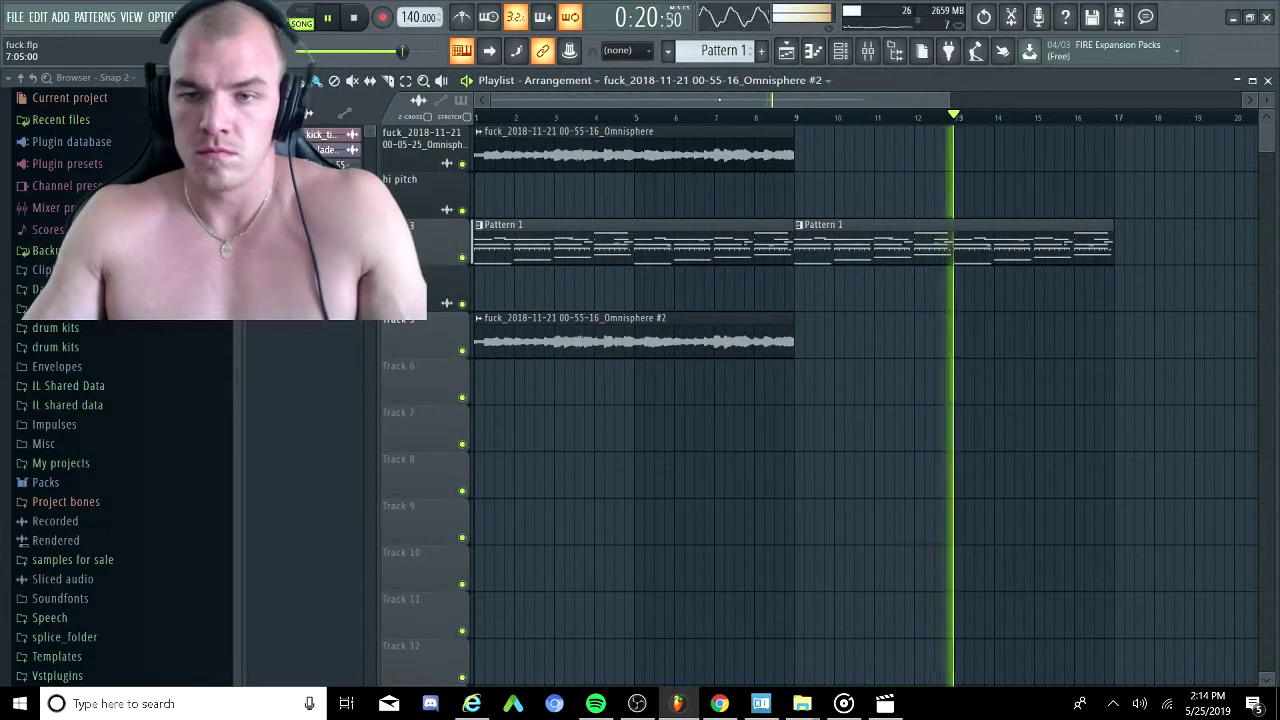
Duplicate the original Omnisphere clip on the first playlist track to bar 9.
{"action": "left_click", "coordinate": [869, 52]}
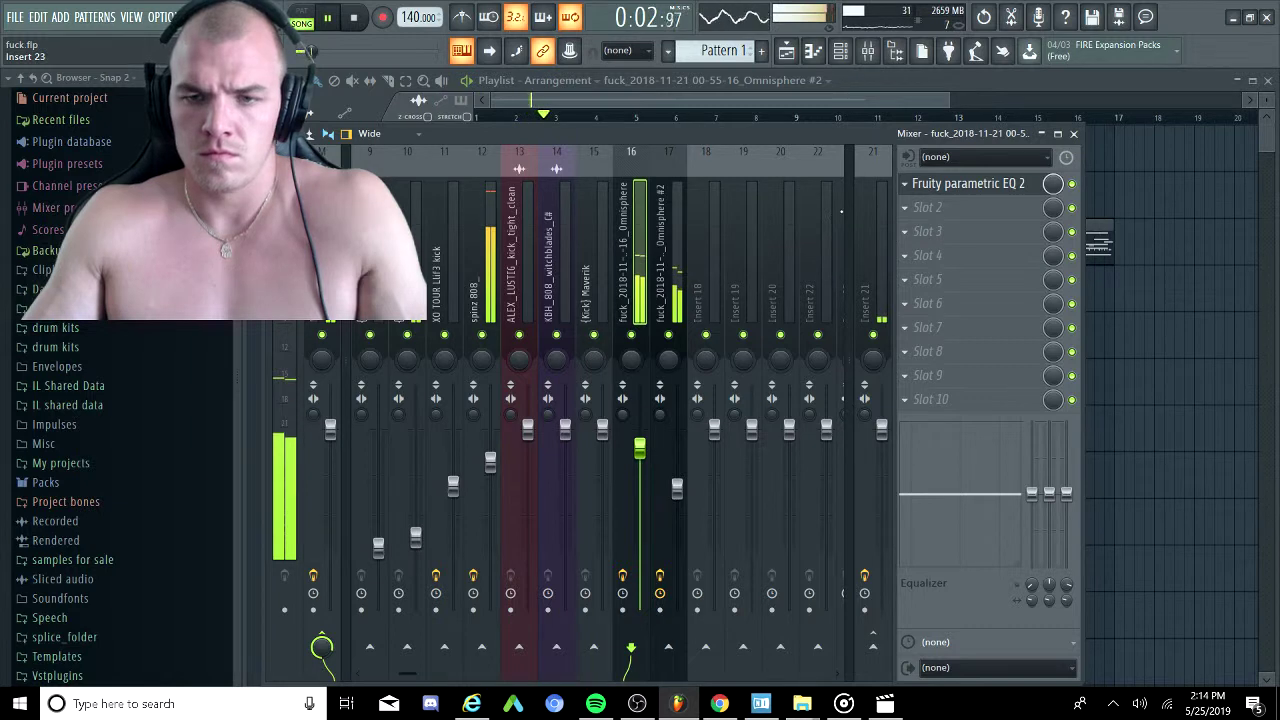
{"action": "left_click", "coordinate": [573, 100]}
{"action": "left_click", "coordinate": [630, 162], "text": "ctrl"}
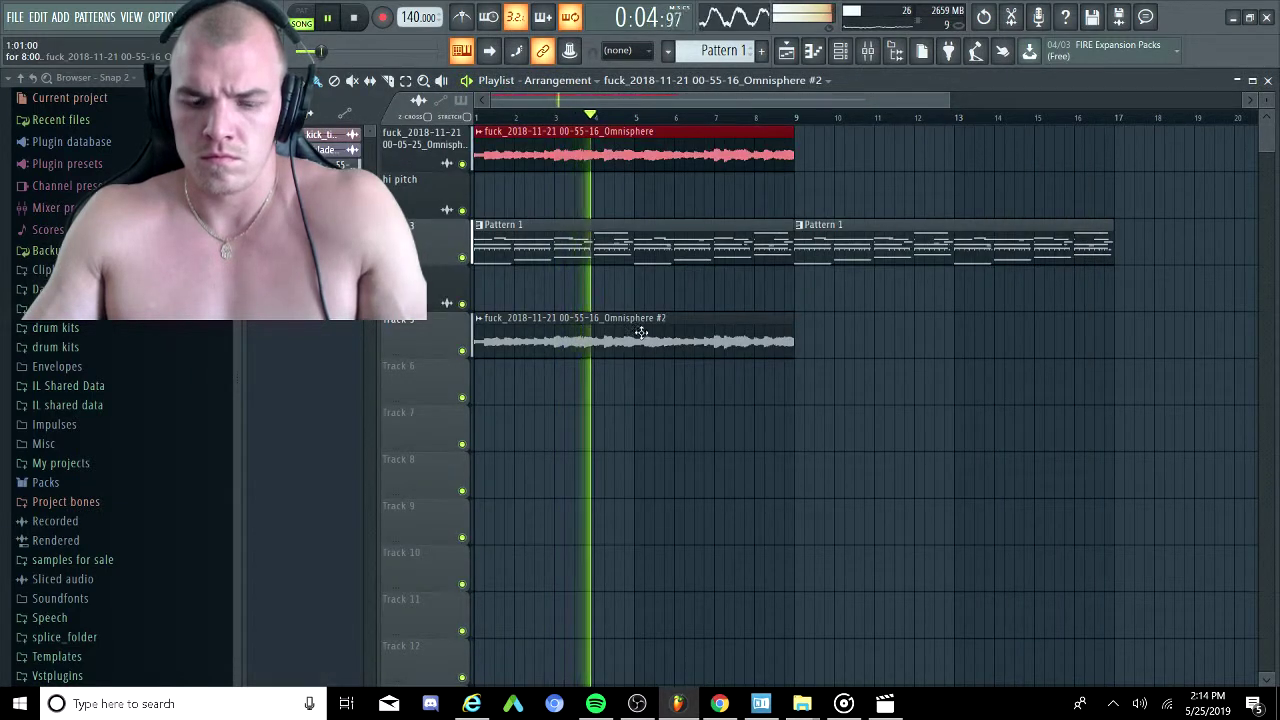
{"action": "key", "text": "ctrl+b"}
{"action": "left_click", "coordinate": [683, 420], "text": "ctrl"}
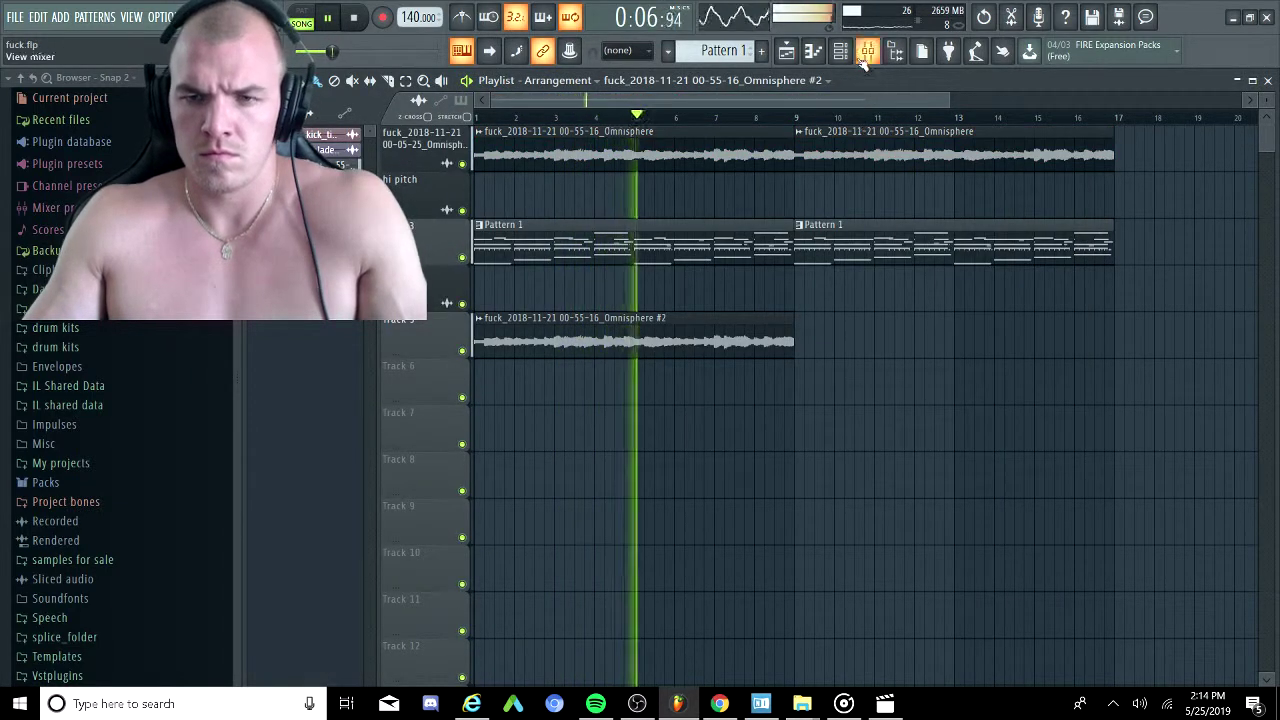
Place the Omnisphere #2 clip only at bar 9 on Track 5 and delete the original clip's copy above it.
{"action": "left_click", "coordinate": [703, 348], "text": "ctrl"}
{"action": "key", "text": "ctrl+b"}
{"action": "right_click", "coordinate": [871, 160]}
{"action": "right_click", "coordinate": [683, 343]}
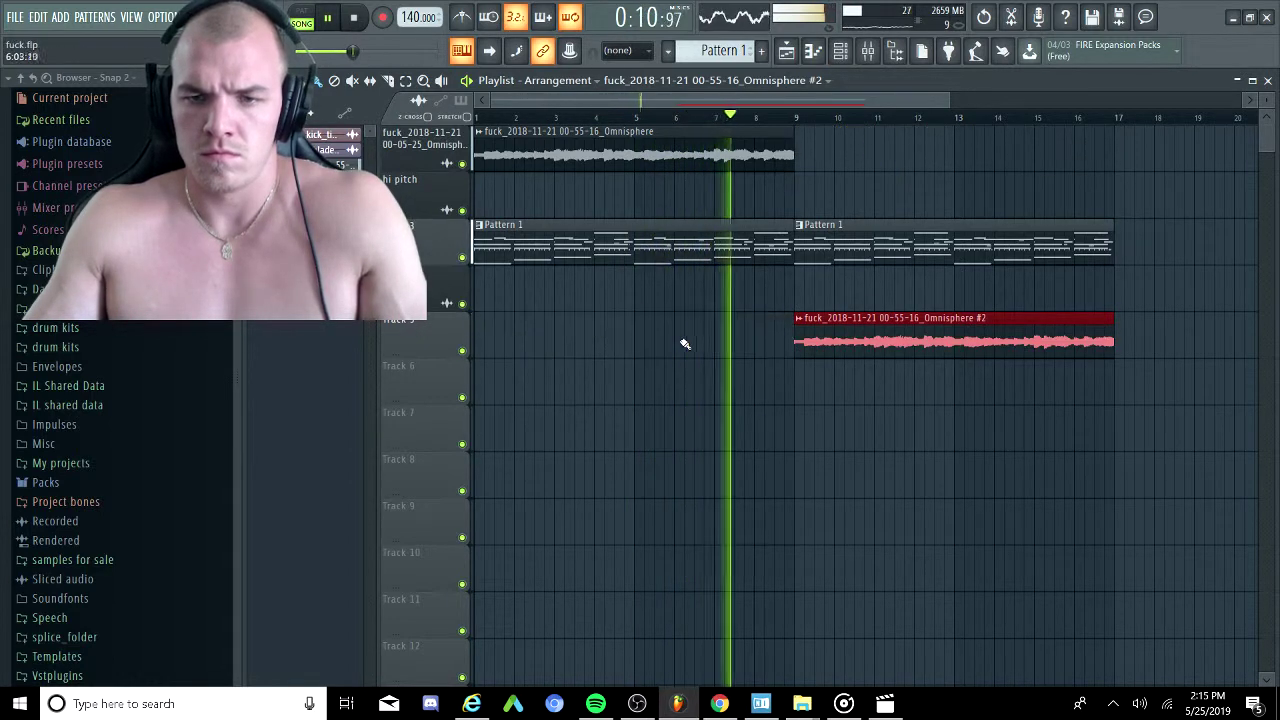
Repeat the original Omnisphere clip at bar 9 so it plays together with the Omnisphere #2 clip.
{"action": "left_click", "coordinate": [672, 149], "text": "ctrl"}
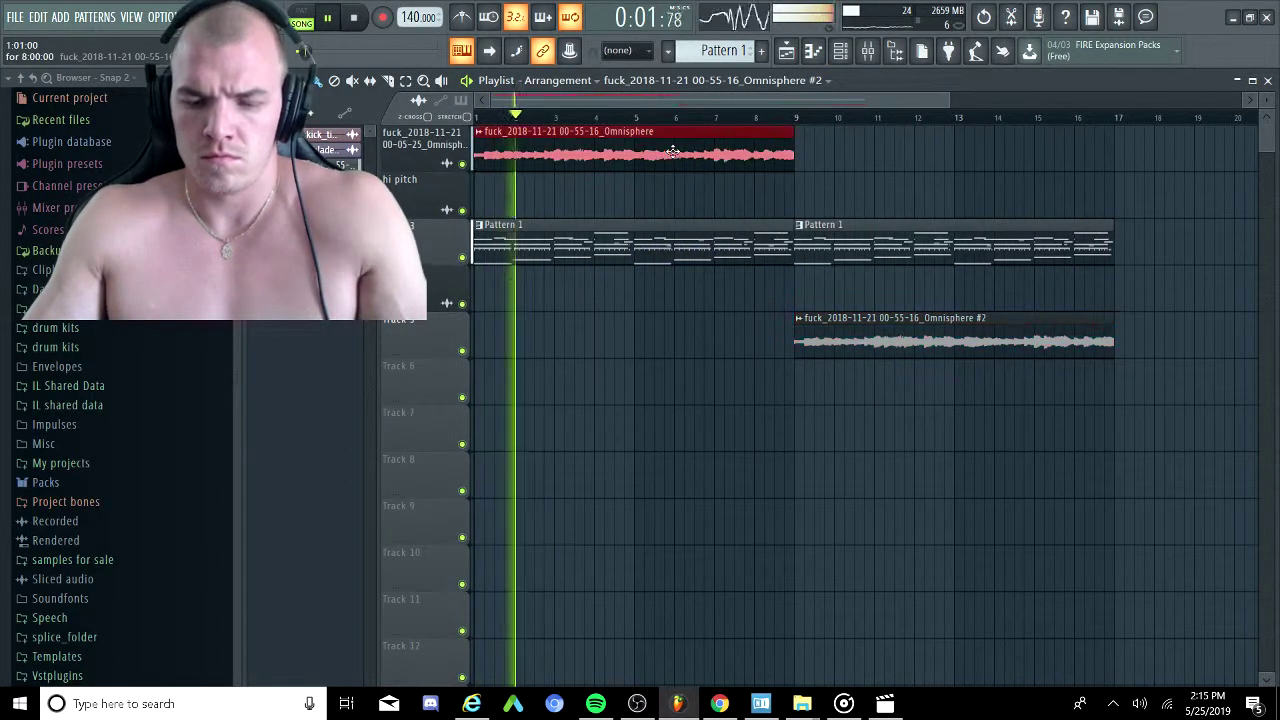
{"action": "key", "text": "ctrl+b"}
{"action": "left_click", "coordinate": [734, 320], "text": "ctrl"}
Adjust the master track's stereo separation and move the Omnisphere track's Fruity Parametric EQ 2 to Slot 2.
{"action": "left_click", "coordinate": [866, 52]}
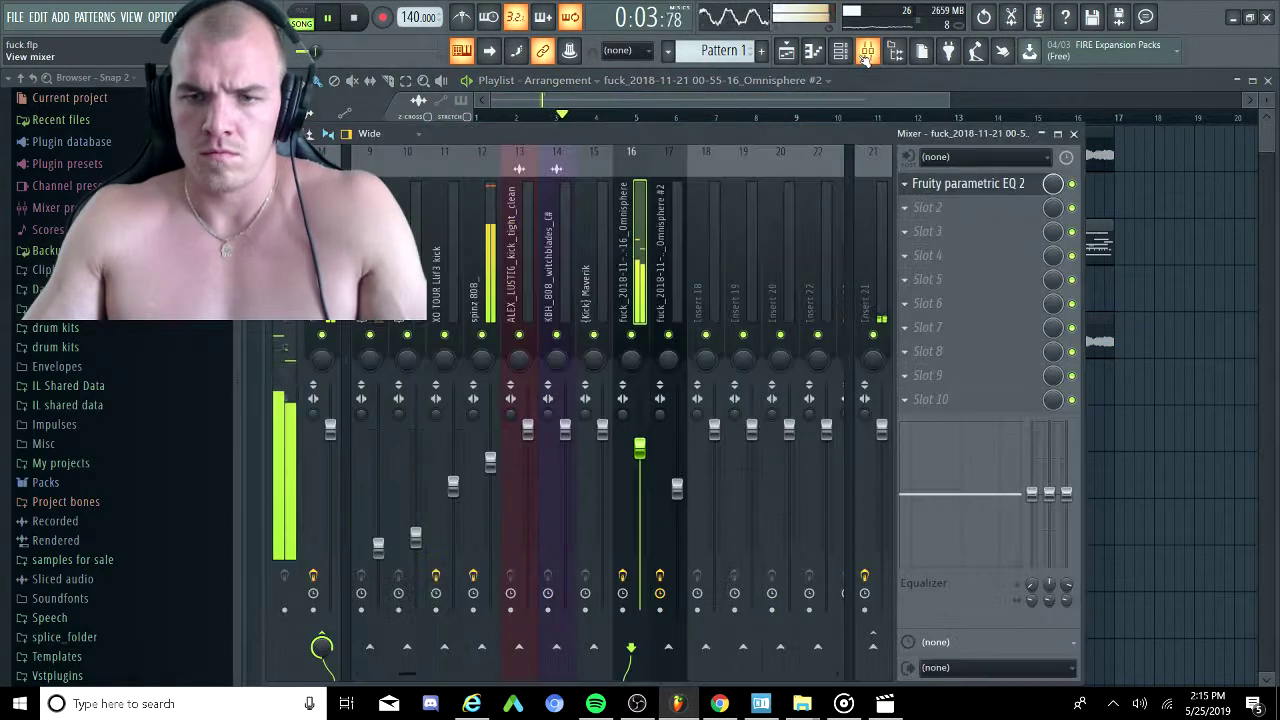
{"action": "left_click_drag", "start_coordinate": [920, 193], "coordinate": [923, 400]}
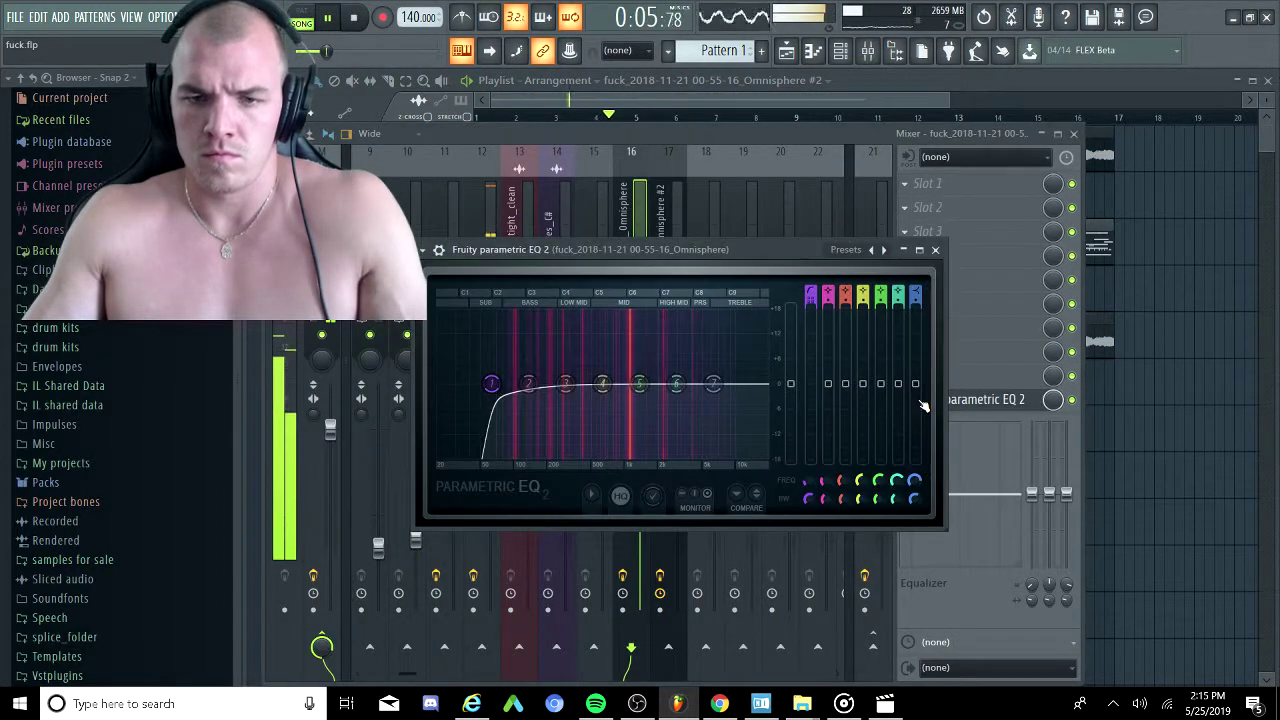
{"action": "left_click", "coordinate": [319, 420]}
{"action": "left_click", "coordinate": [627, 268]}
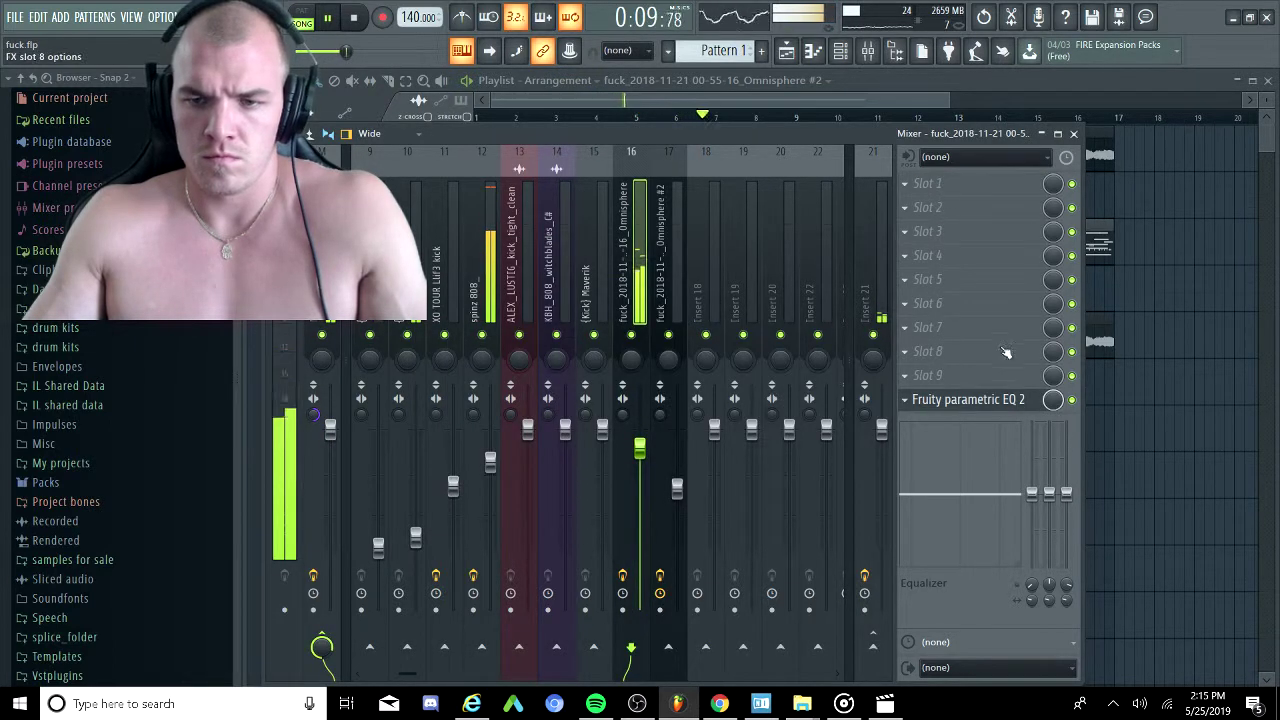
{"action": "left_click_drag", "start_coordinate": [968, 408], "coordinate": [971, 209]}
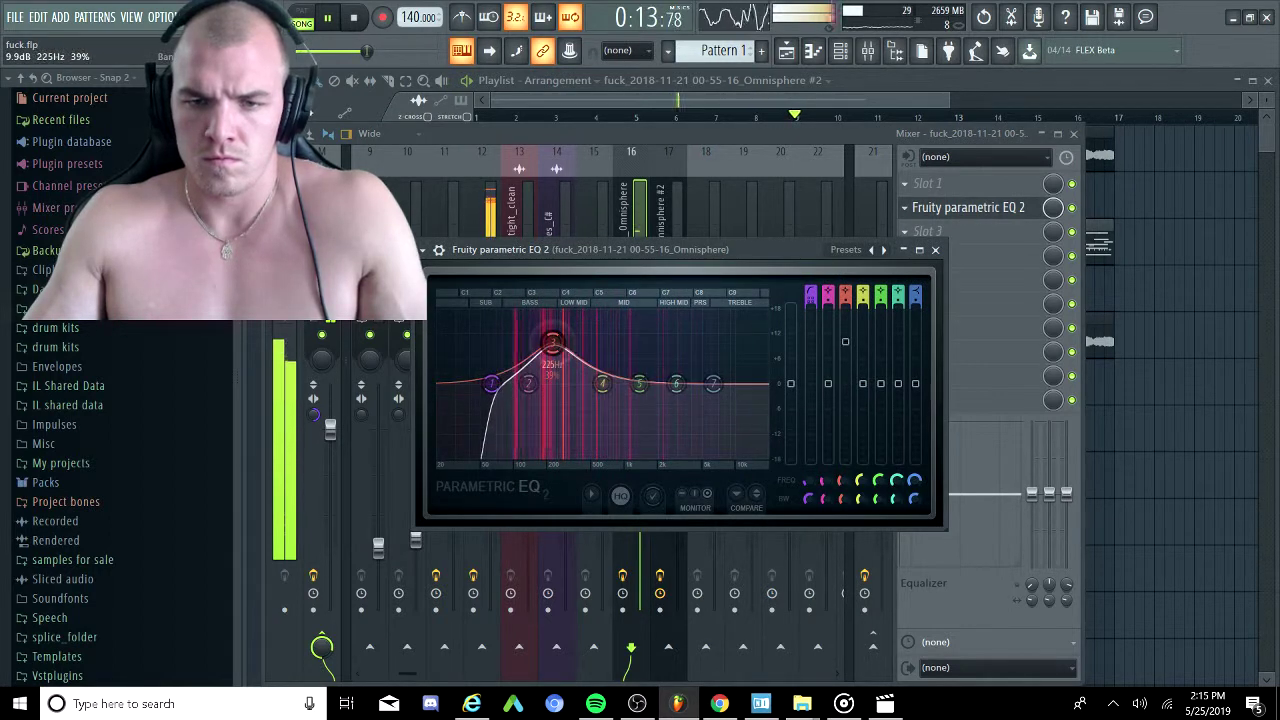
Sweep boosted EQ bands 3 and 4 through the low mids of the Omnisphere track and reset them to flat.
{"action": "right_click", "coordinate": [573, 351]}
{"action": "left_click", "coordinate": [602, 373]}
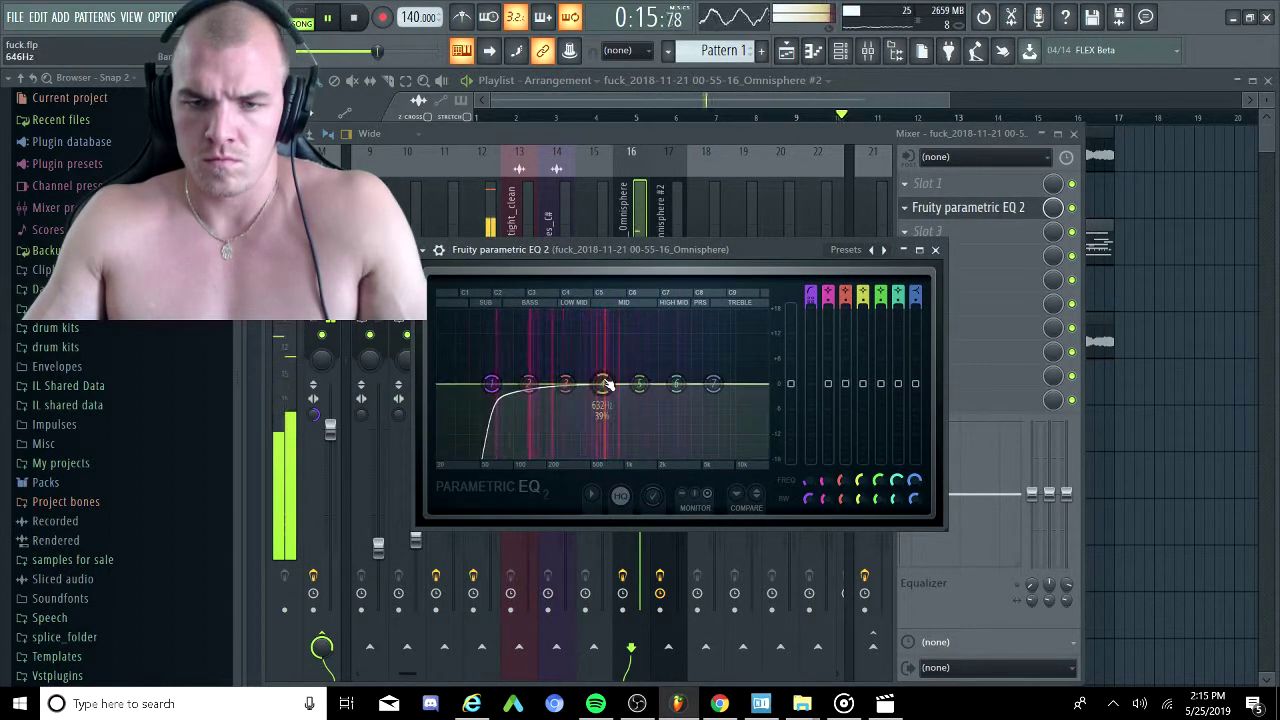
{"action": "left_click_drag", "start_coordinate": [633, 335], "coordinate": [681, 335]}
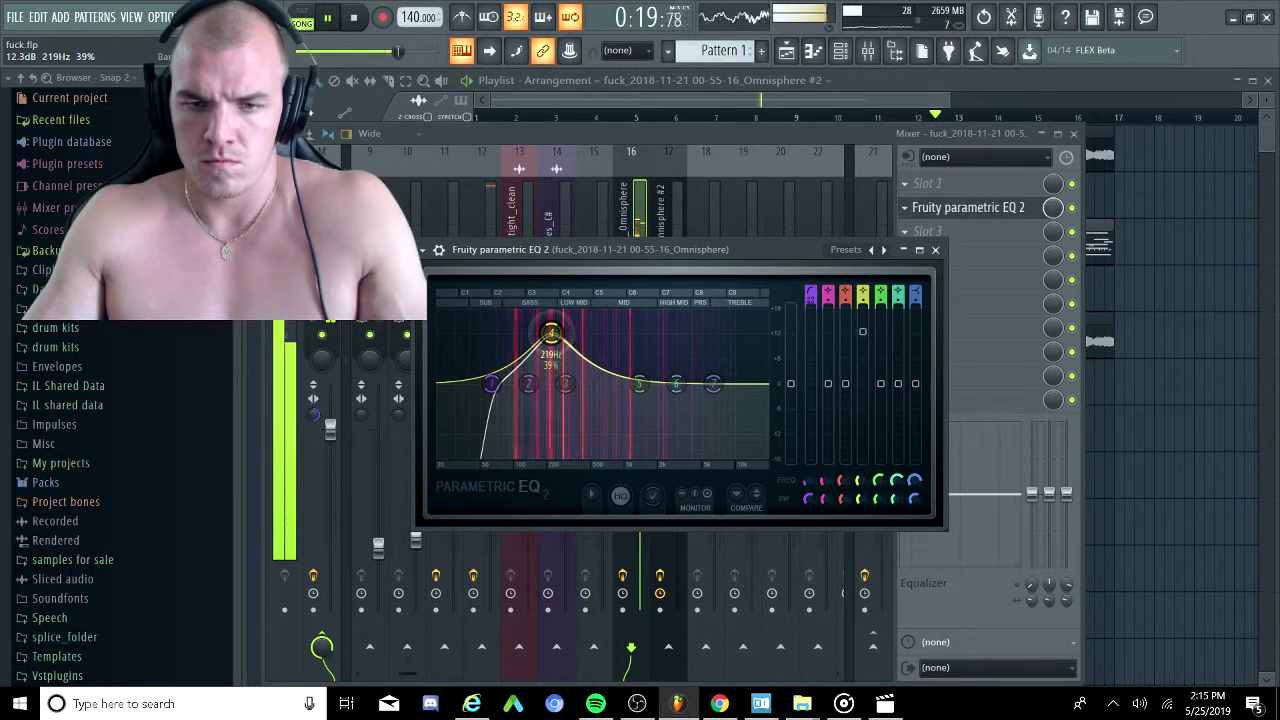
{"action": "left_click_drag", "start_coordinate": [582, 340], "coordinate": [600, 384]}
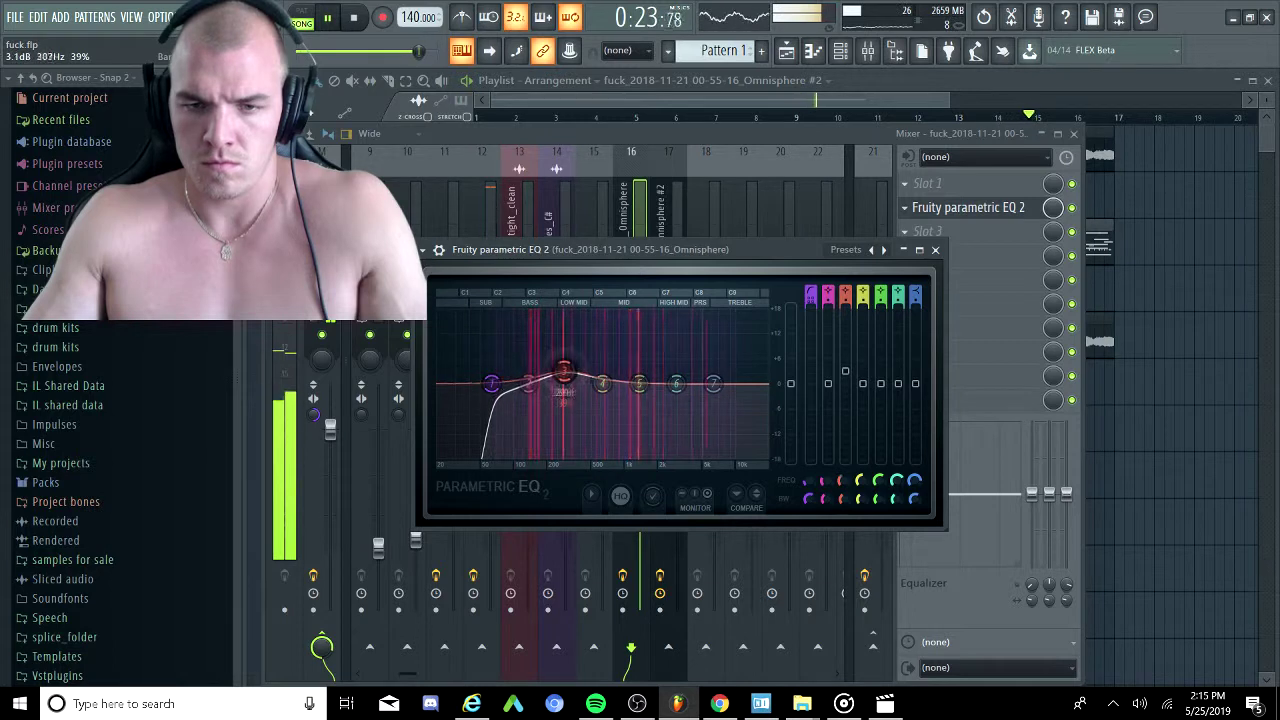
{"action": "right_click", "coordinate": [584, 374]}
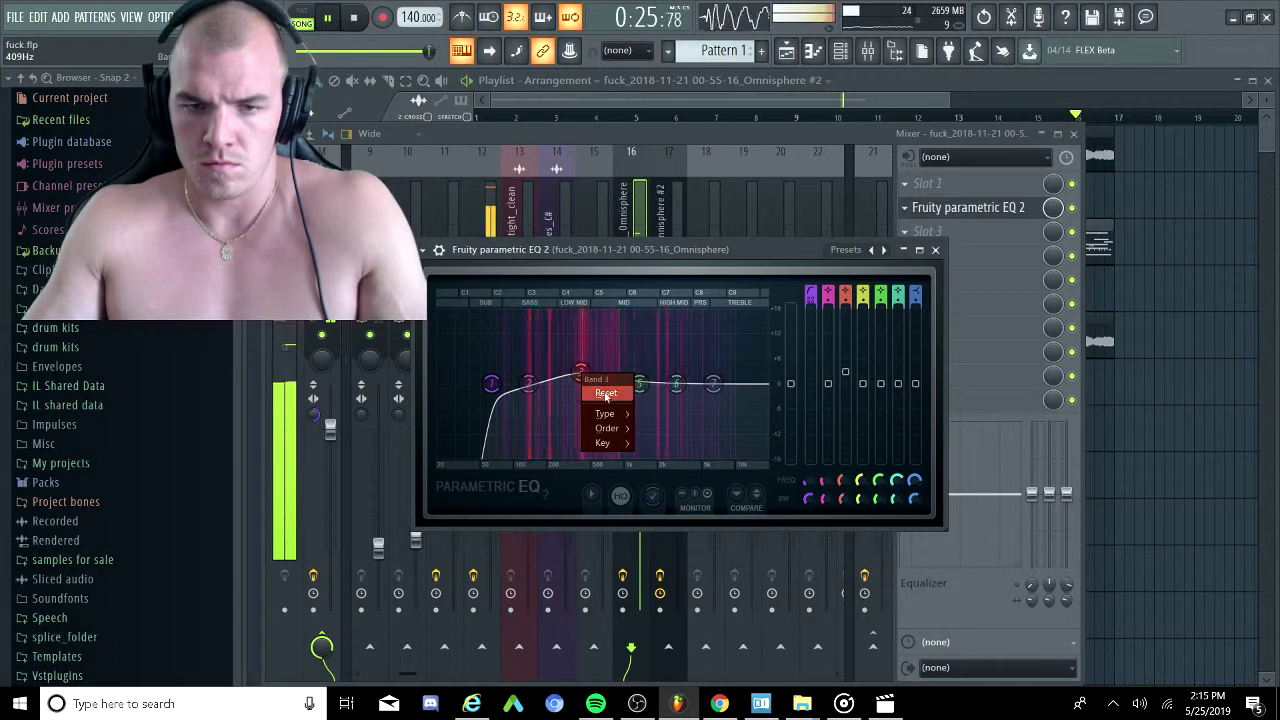
{"action": "left_click", "coordinate": [604, 394]}
Boost EQ band 4 slightly at about 463 Hz and set band 7 to Low pass.
{"action": "left_click_drag", "start_coordinate": [603, 385], "coordinate": [590, 374]}
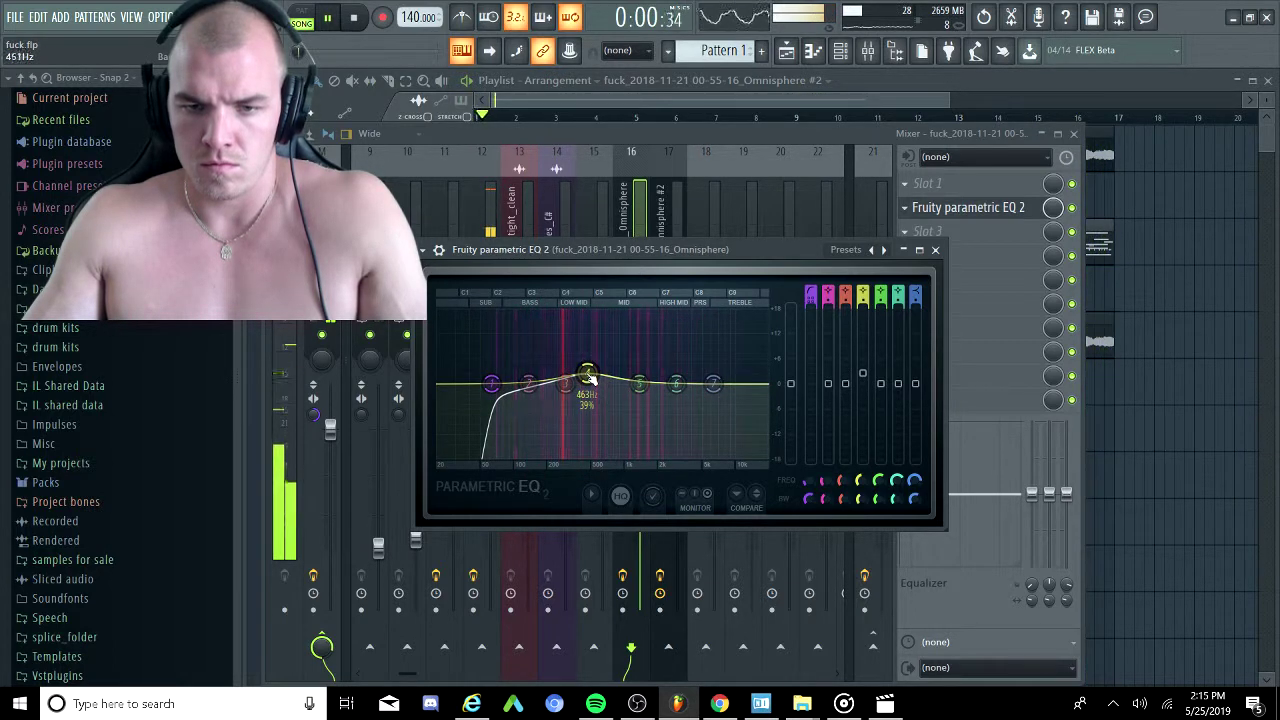
{"action": "right_click", "coordinate": [713, 385]}
{"action": "mouse_move", "coordinate": [740, 425]}
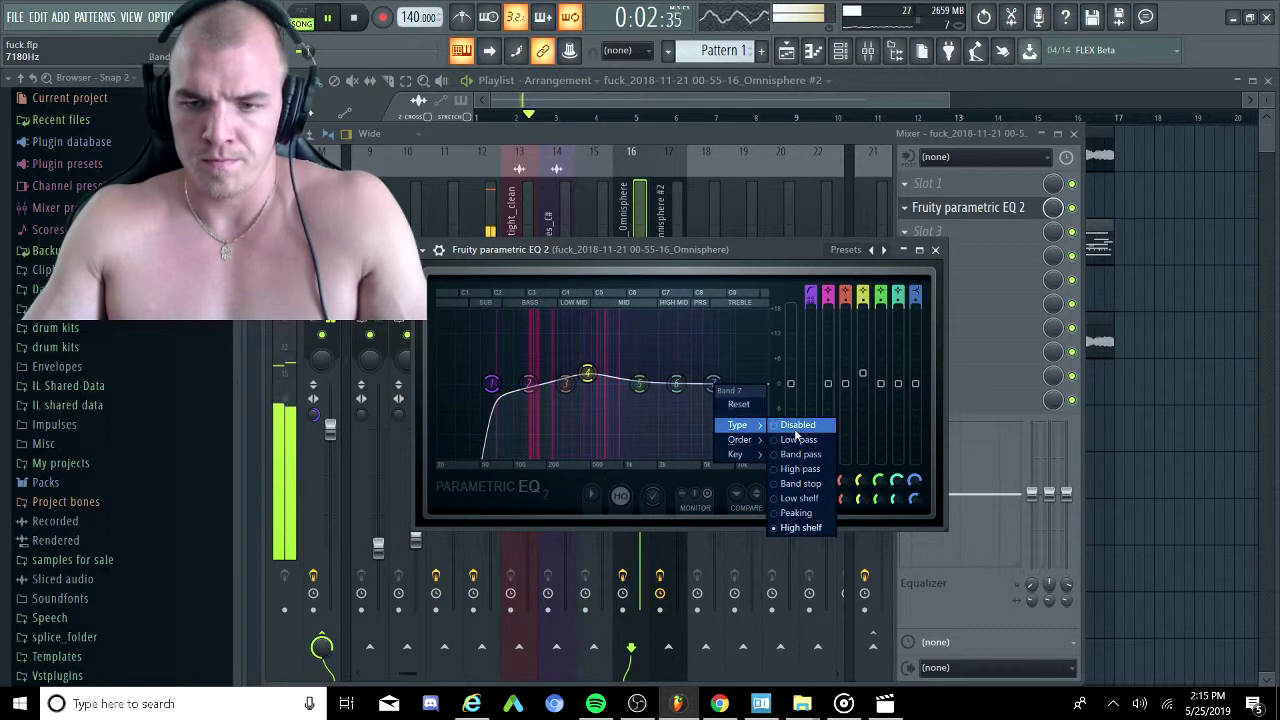
{"action": "left_click", "coordinate": [800, 440]}
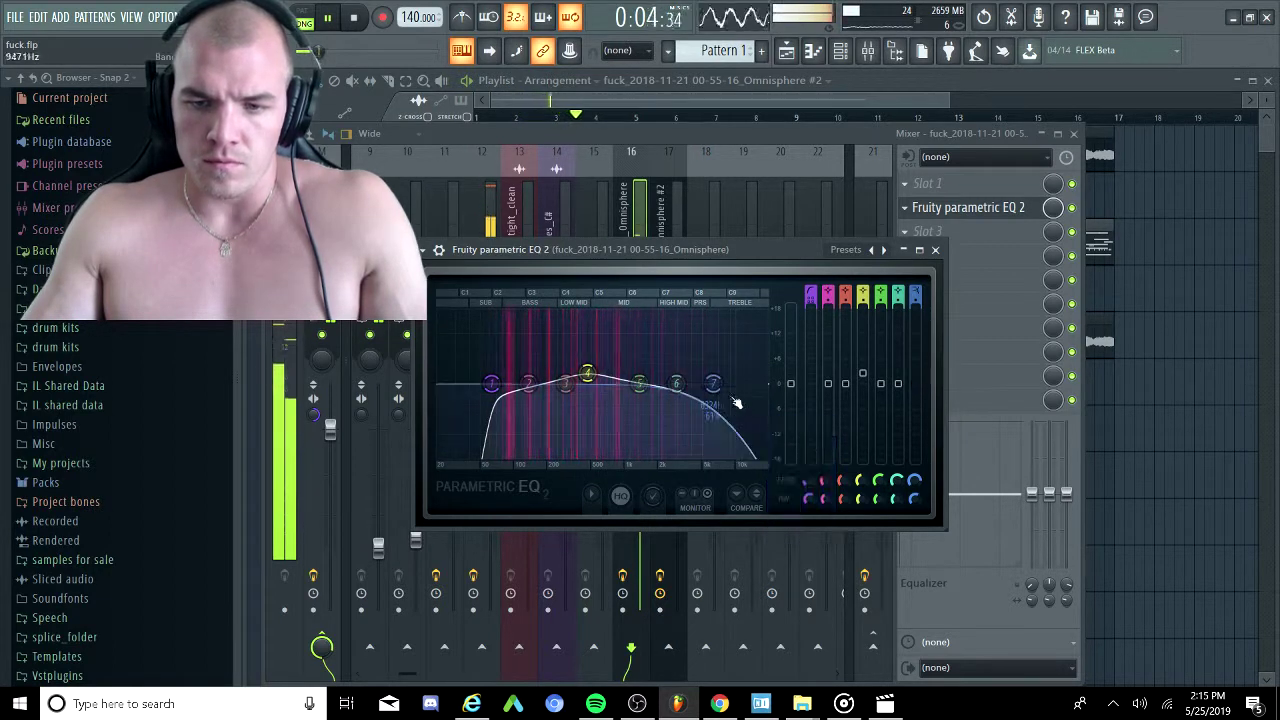
Set the order of the Omnisphere EQ's band 7 to Steep 8 and lower its cutoff slightly.
{"action": "right_click", "coordinate": [713, 385]}
{"action": "mouse_move", "coordinate": [745, 440]}
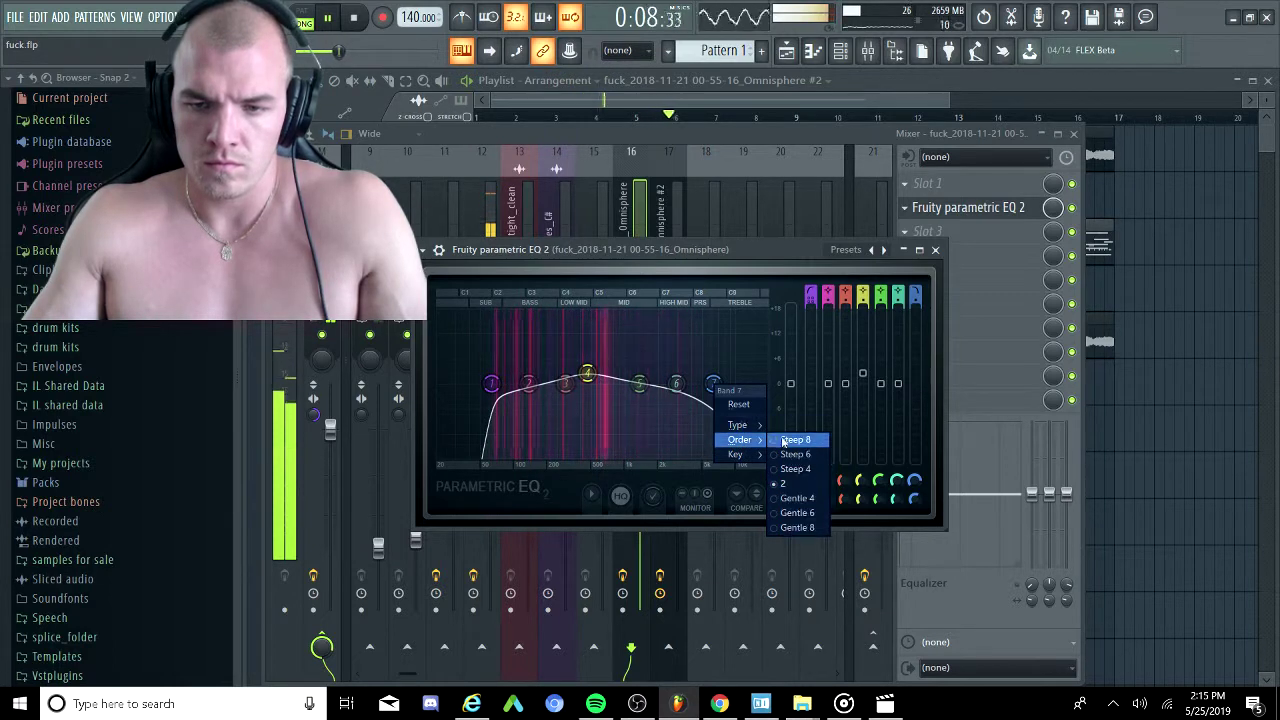
{"action": "left_click", "coordinate": [790, 440]}
{"action": "left_click_drag", "start_coordinate": [713, 386], "coordinate": [707, 383]}
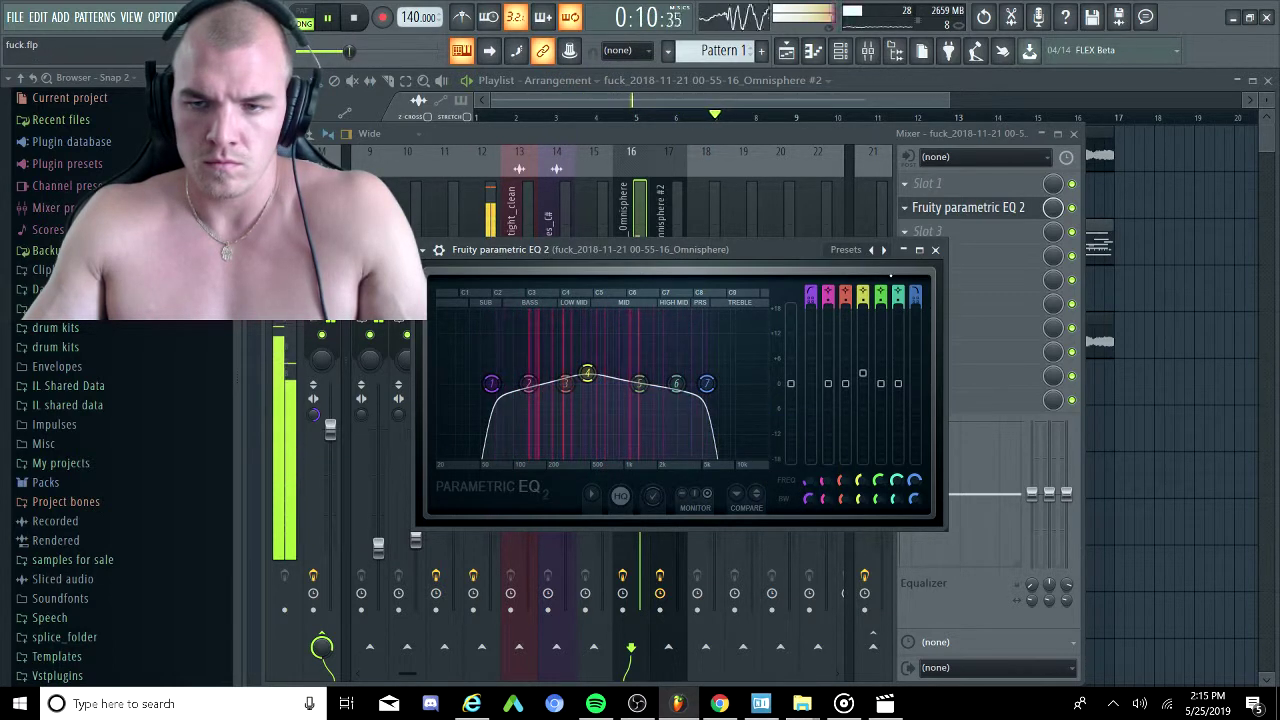
Copy the Omnisphere track's Fruity parametric EQ 2 with its settings to Slot 2 of the Omnisphere #2 track.
{"action": "left_click", "coordinate": [906, 210]}
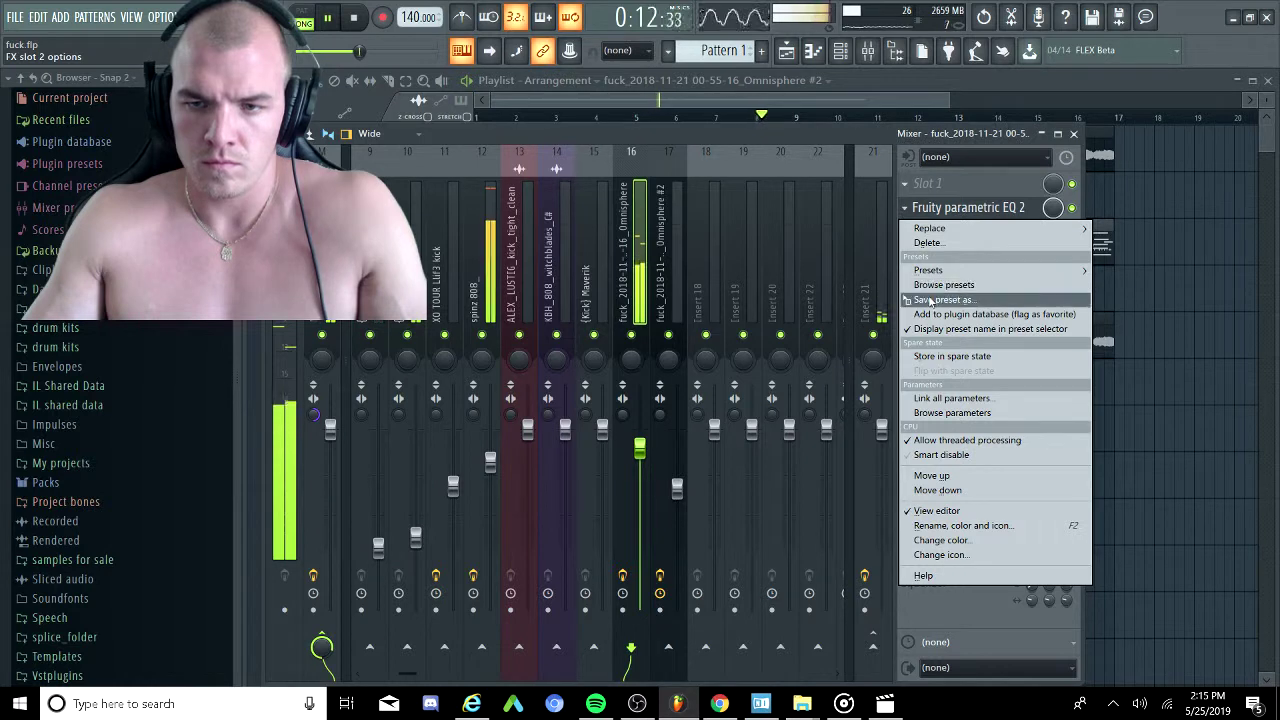
{"action": "left_click_drag", "start_coordinate": [927, 300], "coordinate": [656, 270]}
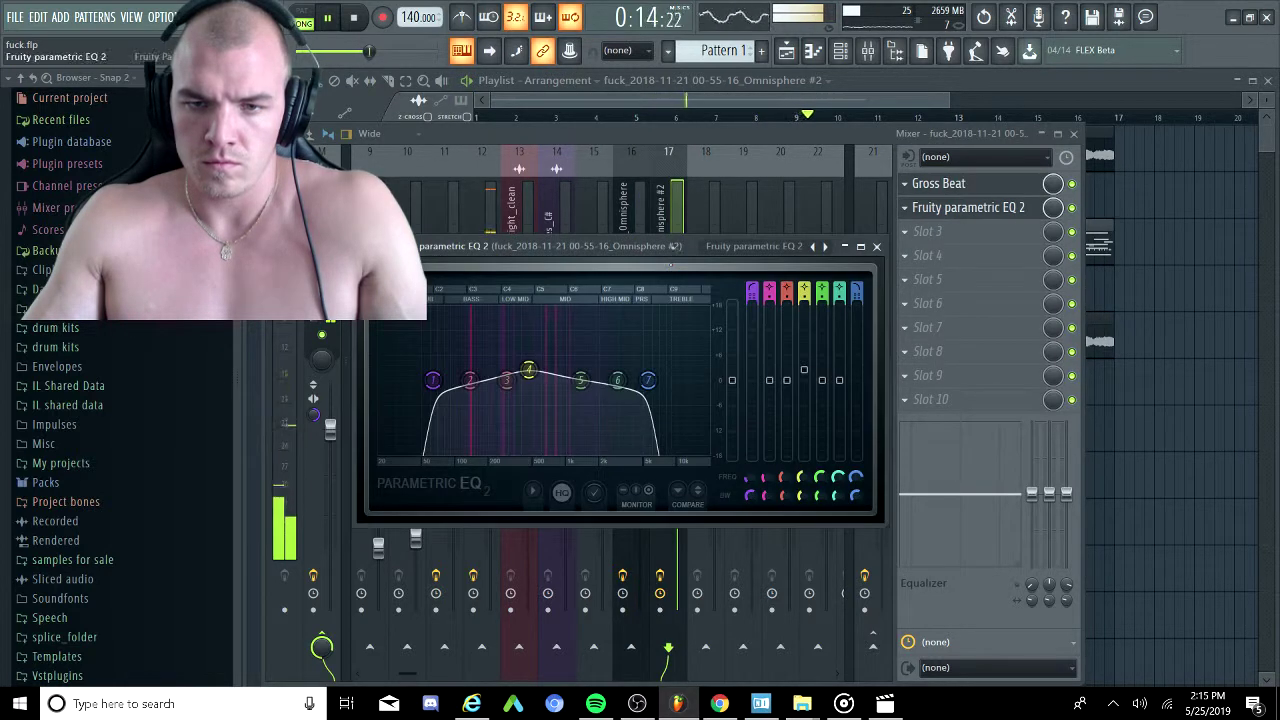
{"action": "left_click", "coordinate": [684, 205]}
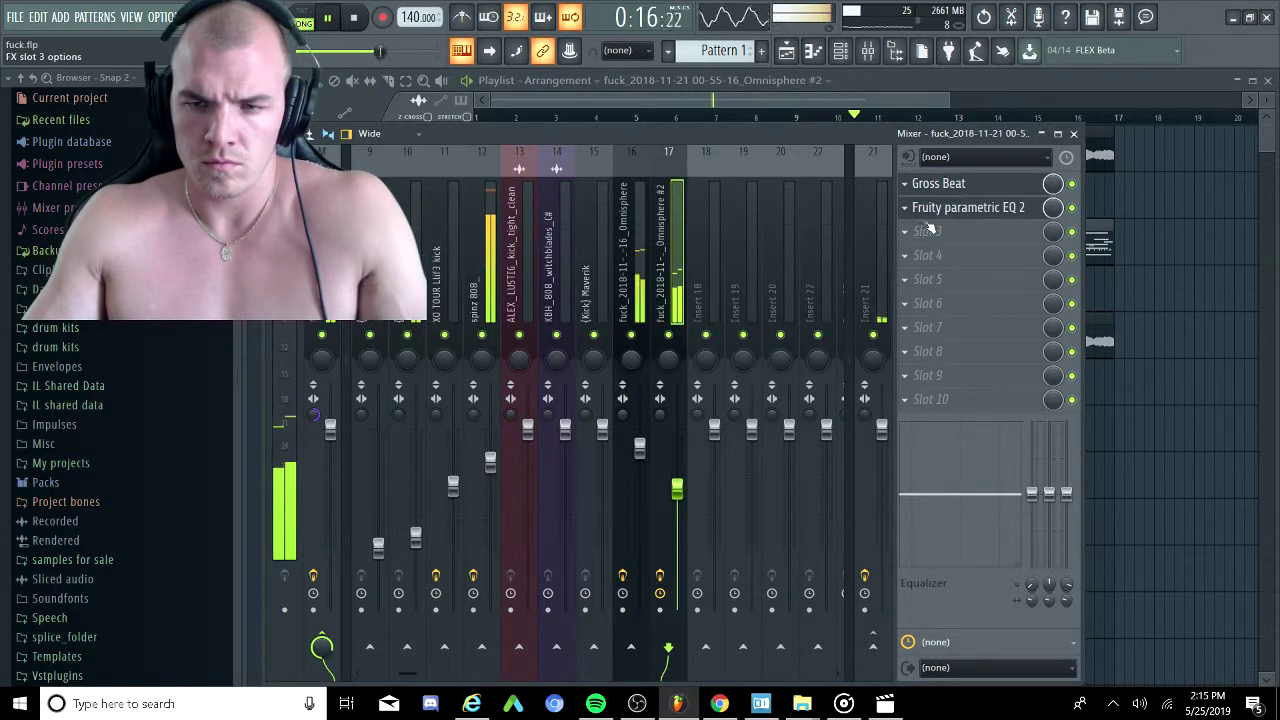
Turn band 4 of the Omnisphere #2 EQ into a narrow cut, try a boost on band 5 and reset it.
{"action": "left_click", "coordinate": [930, 208]}
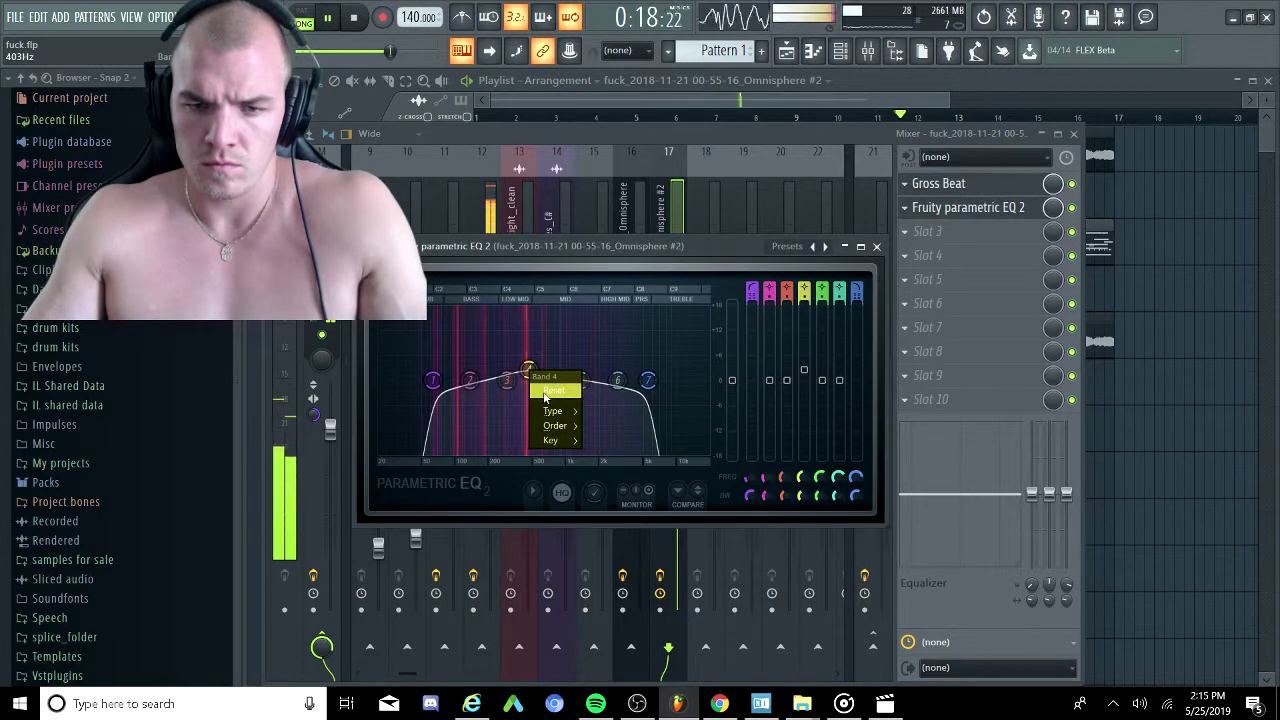
{"action": "left_click", "coordinate": [527, 367]}
{"action": "left_click_drag", "start_coordinate": [531, 373], "coordinate": [580, 372]}
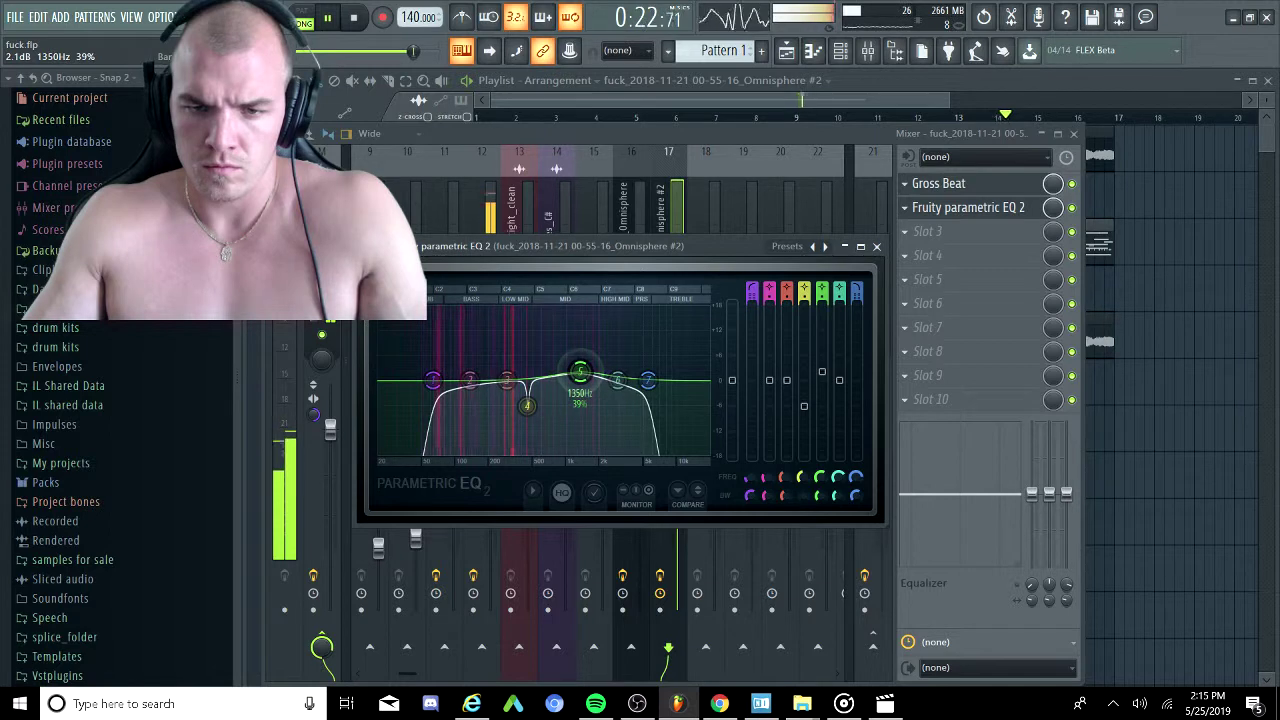
{"action": "right_click", "coordinate": [582, 373]}
{"action": "left_click", "coordinate": [600, 391]}
Raise the cutoff of band 1 in the Omnisphere #2 EQ and cut band 2 in the low mids.
{"action": "left_click_drag", "start_coordinate": [471, 380], "coordinate": [477, 377]}
{"action": "right_click", "coordinate": [479, 376]}
{"action": "left_click", "coordinate": [499, 394]}
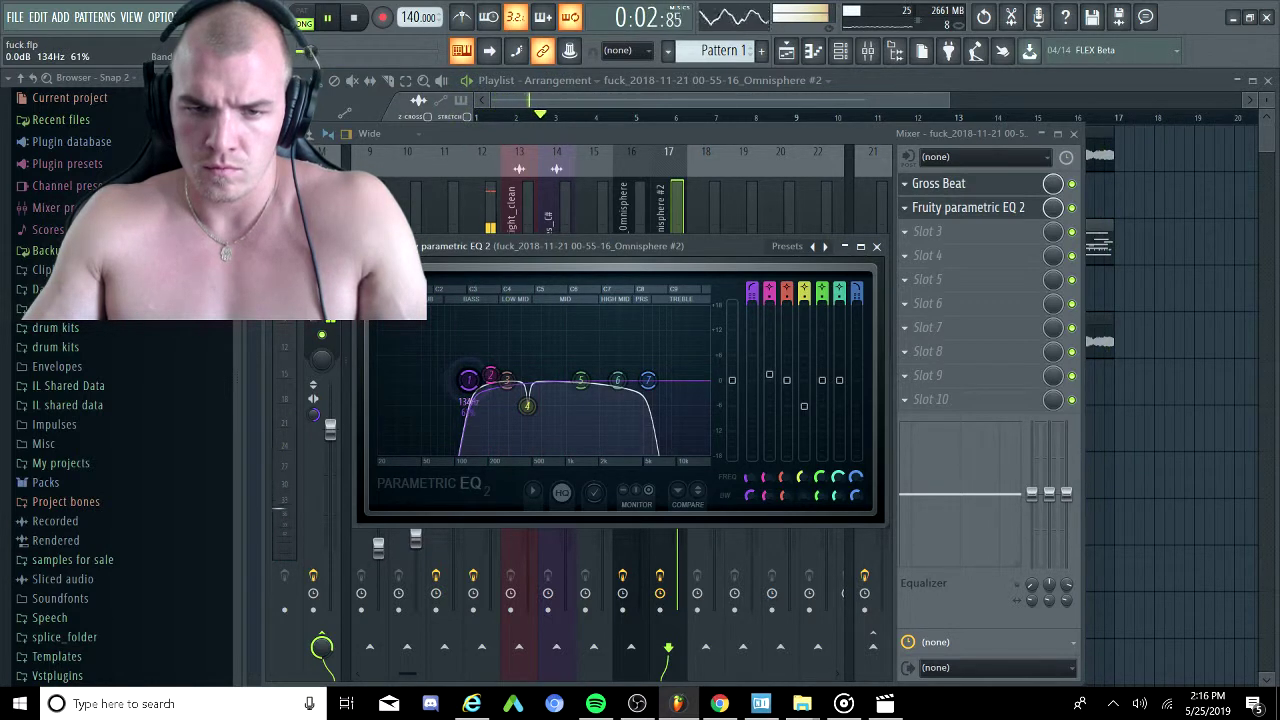
{"action": "left_click_drag", "start_coordinate": [479, 385], "coordinate": [514, 397]}
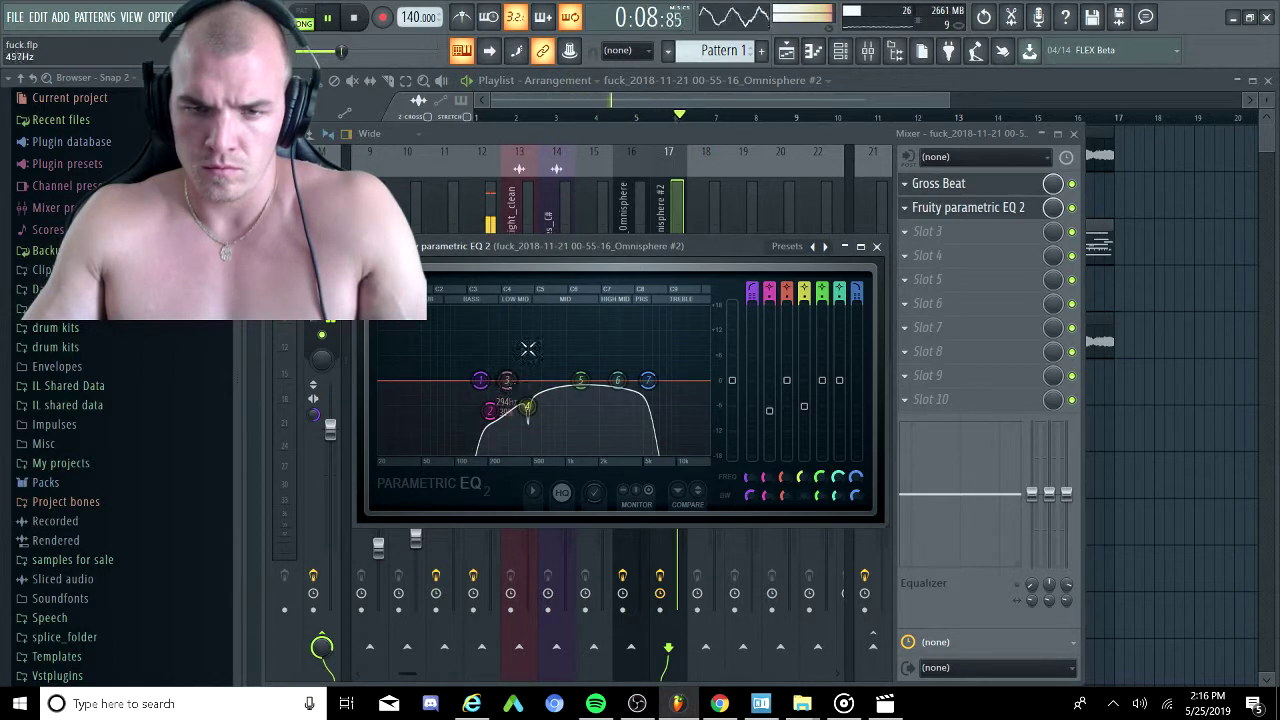
Reset band 4 of the original Omnisphere track's EQ and boost band 5 by about 2.3 dB at 1103 Hz.
{"action": "left_click", "coordinate": [621, 215]}
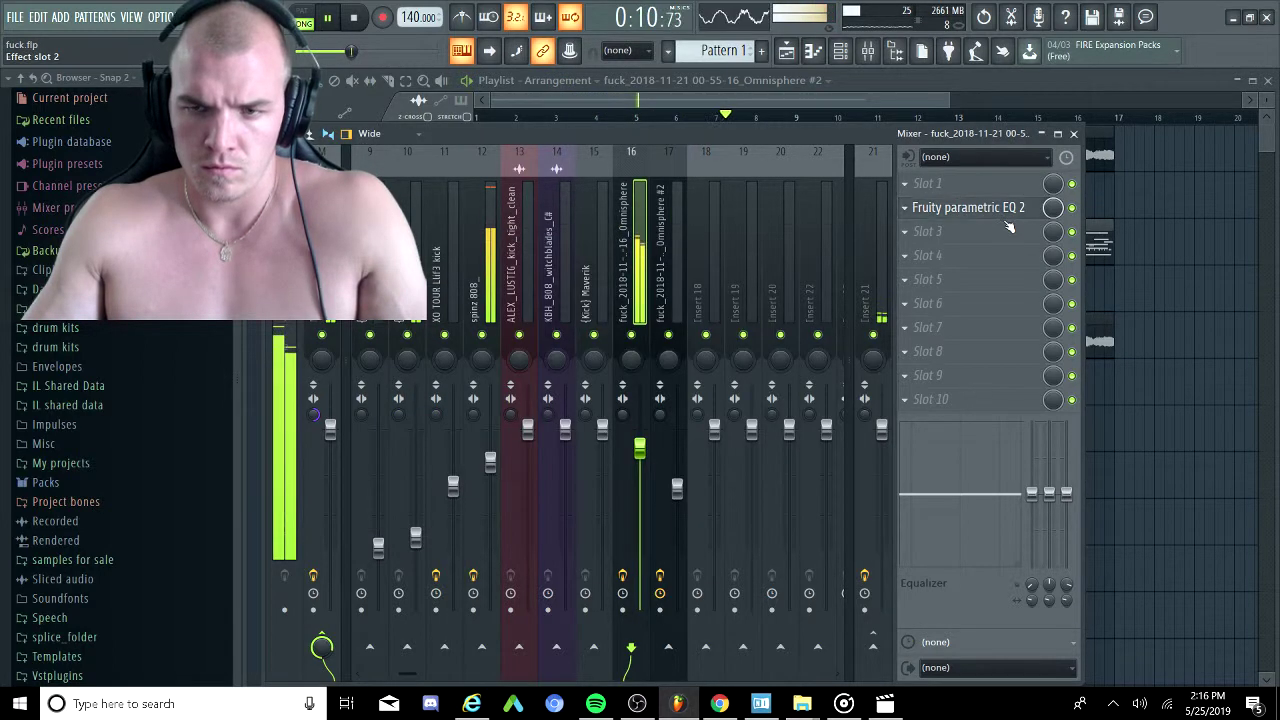
{"action": "left_click", "coordinate": [968, 207]}
{"action": "right_click", "coordinate": [595, 379]}
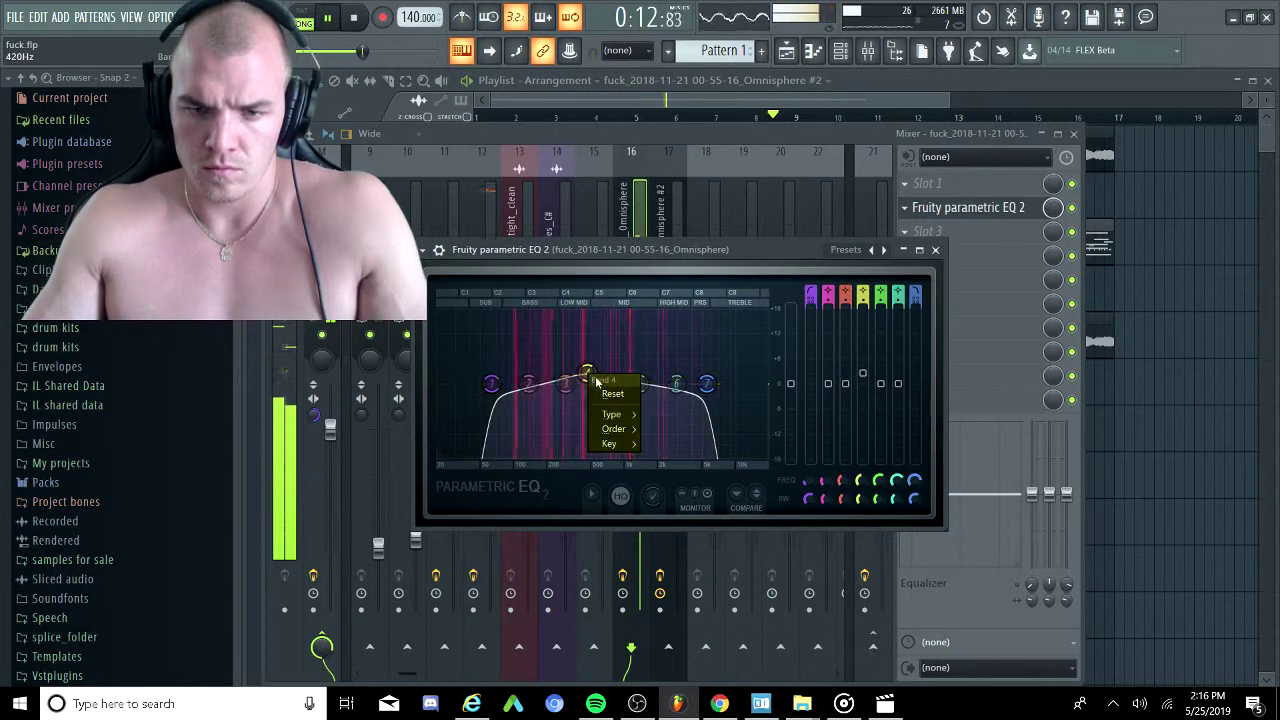
{"action": "left_click", "coordinate": [587, 375]}
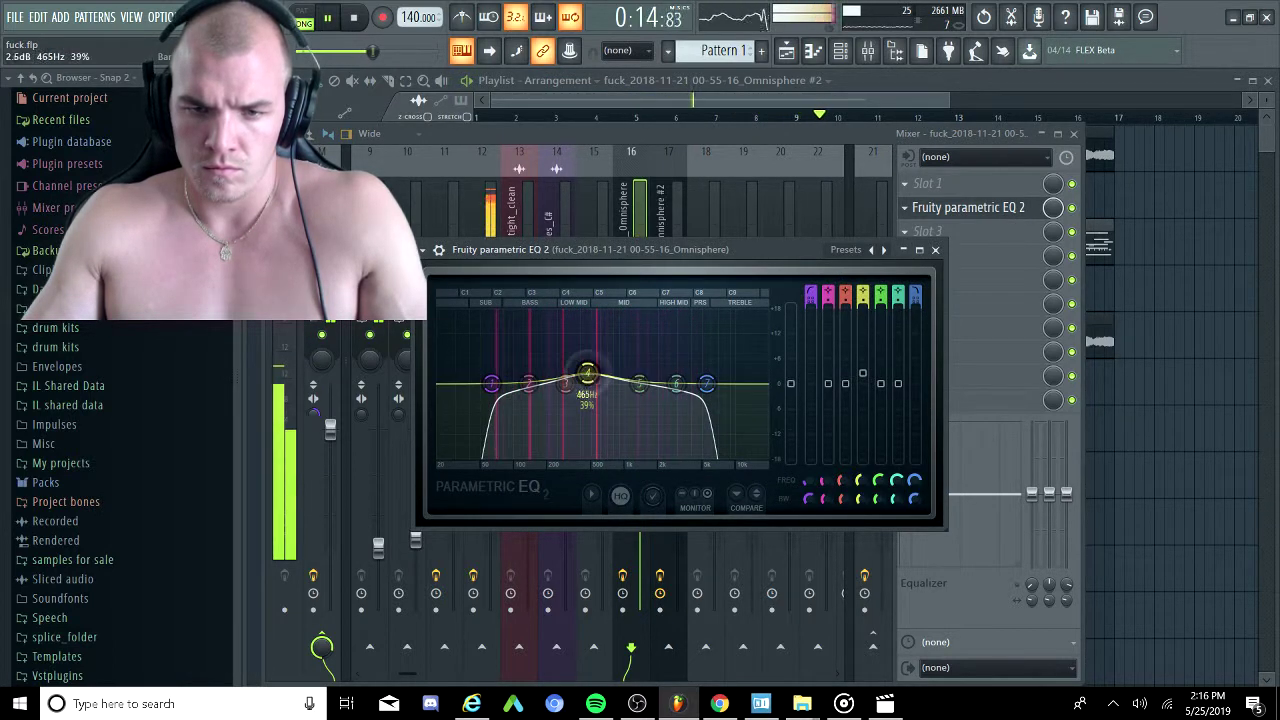
{"action": "right_click", "coordinate": [595, 373]}
{"action": "left_click", "coordinate": [612, 392]}
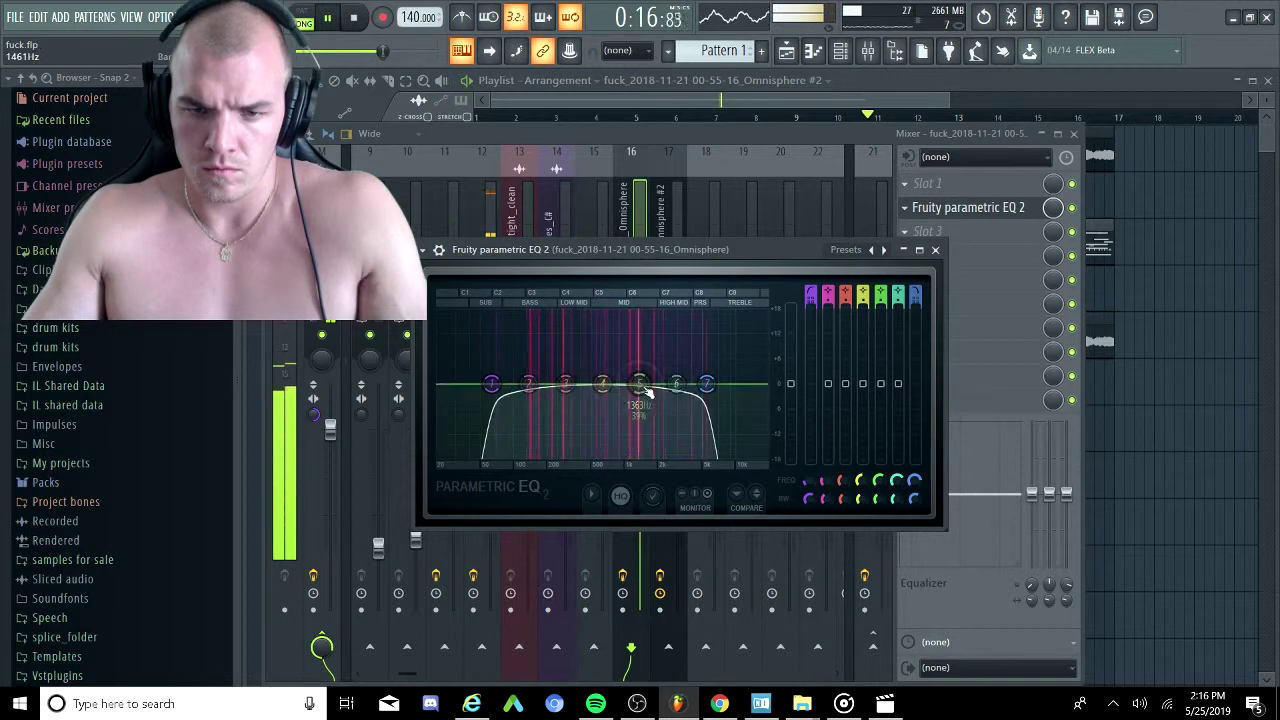
{"action": "mouse_move", "coordinate": [641, 384]}
{"action": "left_mouse_down"}
{"action": "mouse_move", "coordinate": [645, 344]}
{"action": "mouse_move", "coordinate": [624, 351]}
{"action": "mouse_move", "coordinate": [629, 367]}
{"action": "left_mouse_up"}
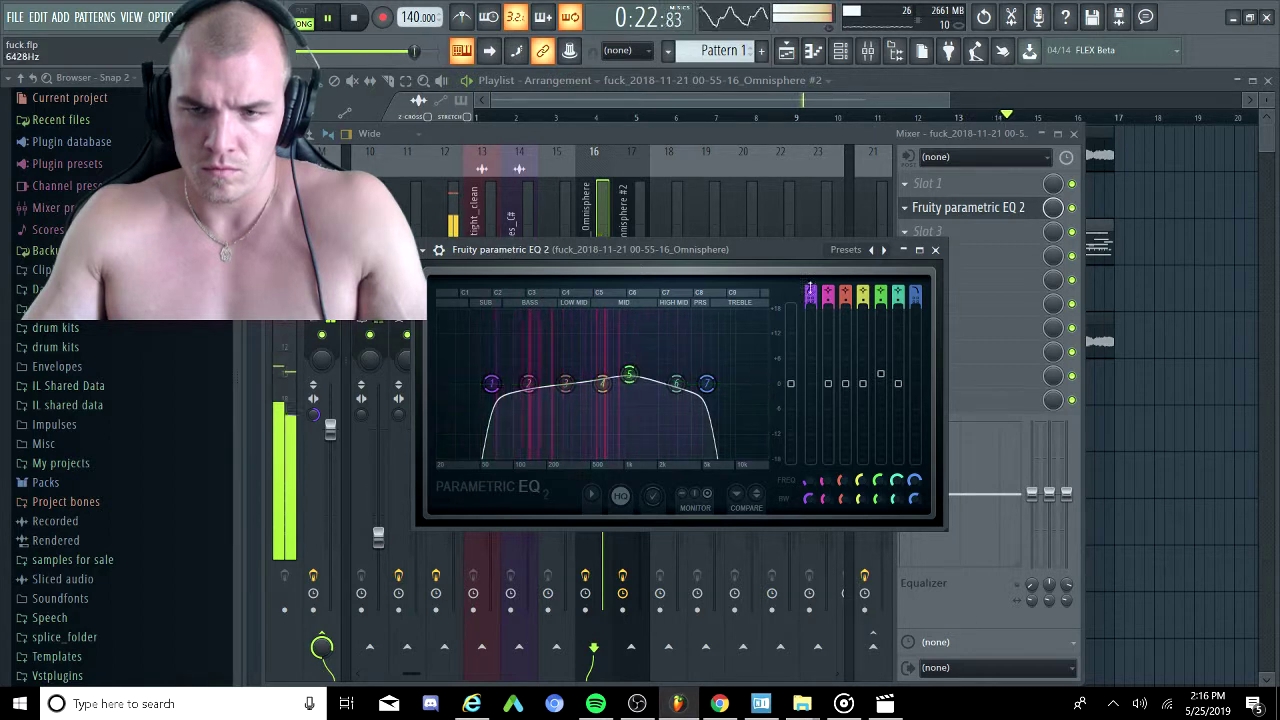
Copy the Omnisphere EQ to Slot 3 of Omnisphere #2, adapting it with a narrow band 5 cut near 1103 Hz and a higher band 1 cutoff.
{"action": "left_click", "coordinate": [904, 209]}
{"action": "left_click_drag", "start_coordinate": [926, 301], "coordinate": [631, 284]}
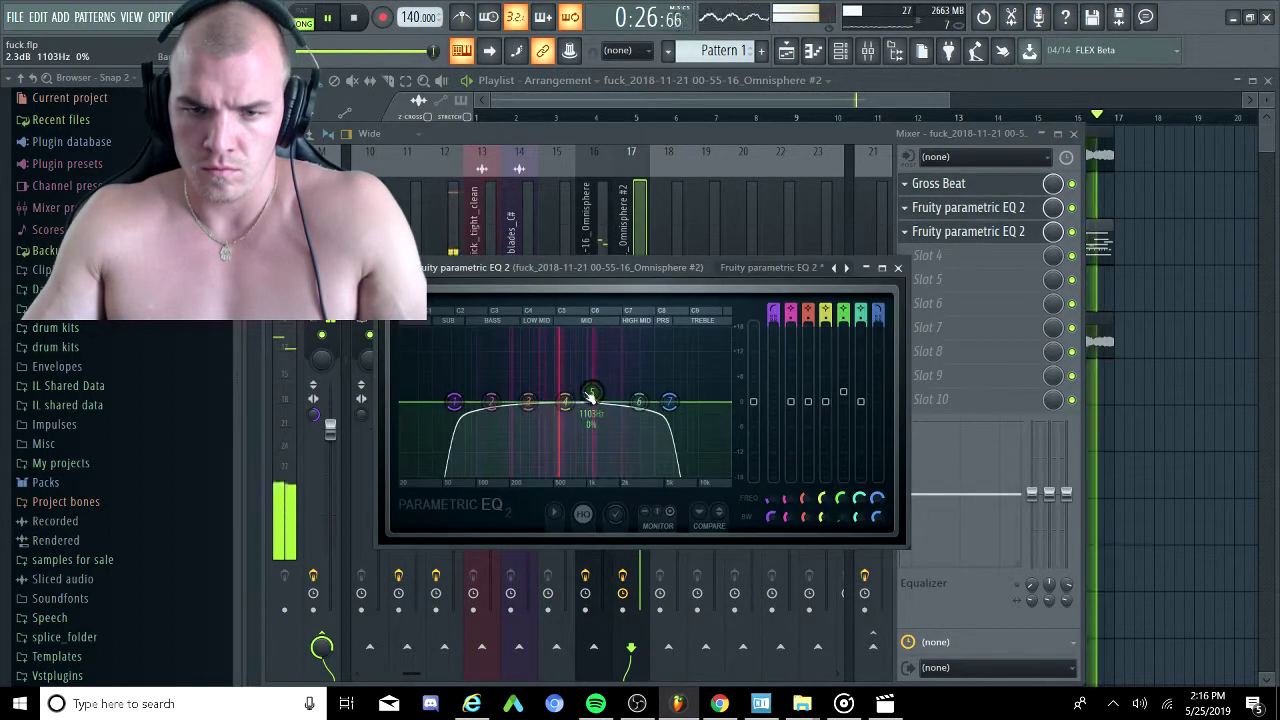
{"action": "left_click_drag", "start_coordinate": [593, 403], "coordinate": [589, 425]}
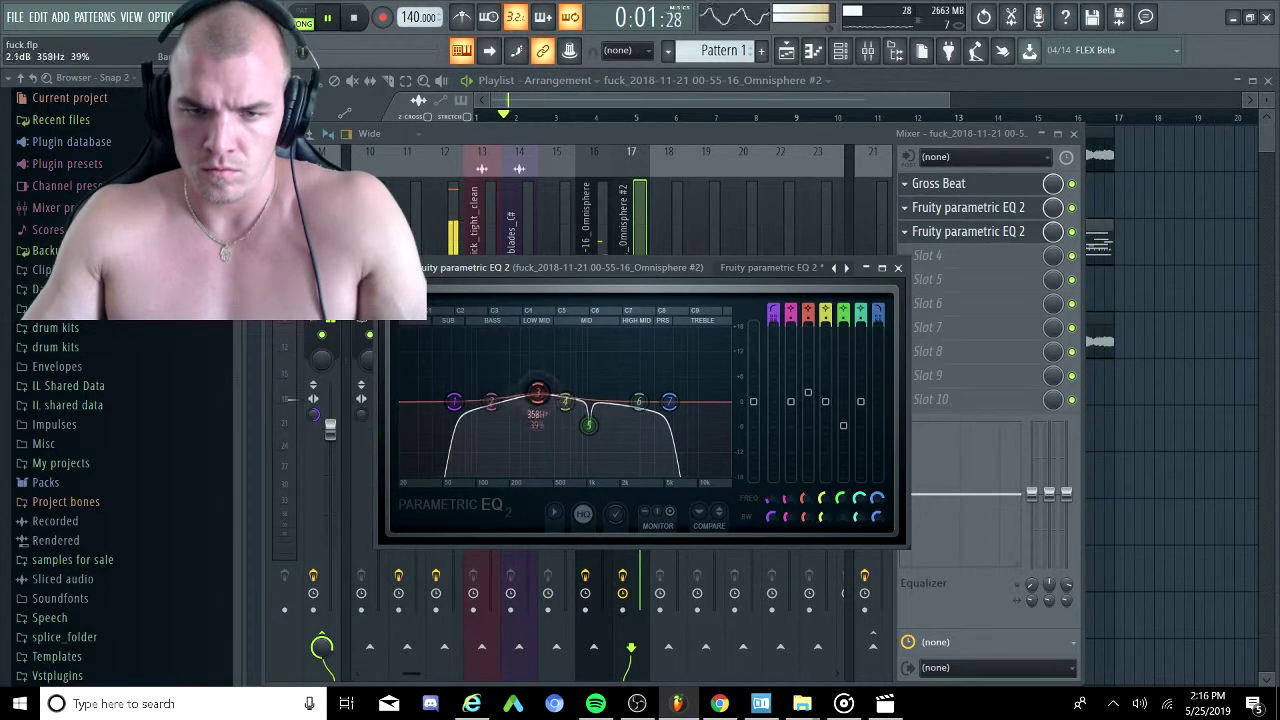
{"action": "left_click_drag", "start_coordinate": [455, 402], "coordinate": [494, 401]}
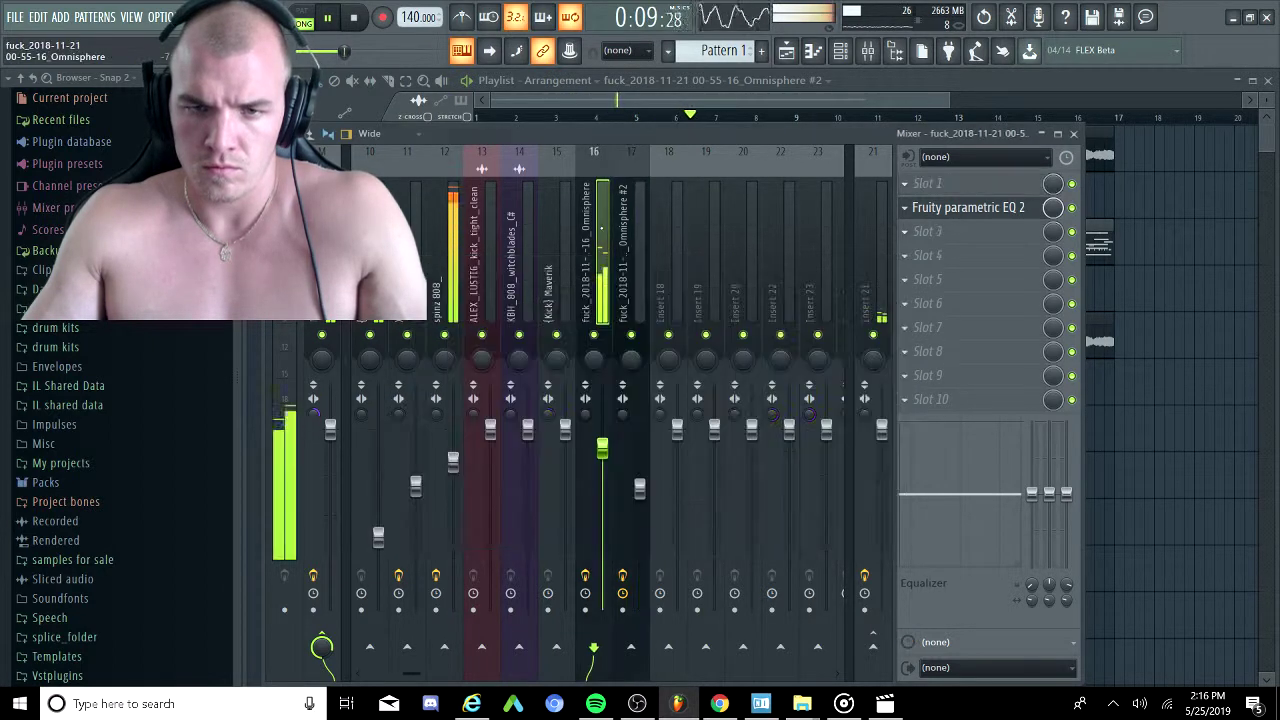
Reset the master track's stereo separation to its default.
{"action": "left_click", "coordinate": [624, 87]}
{"action": "left_click", "coordinate": [656, 200]}
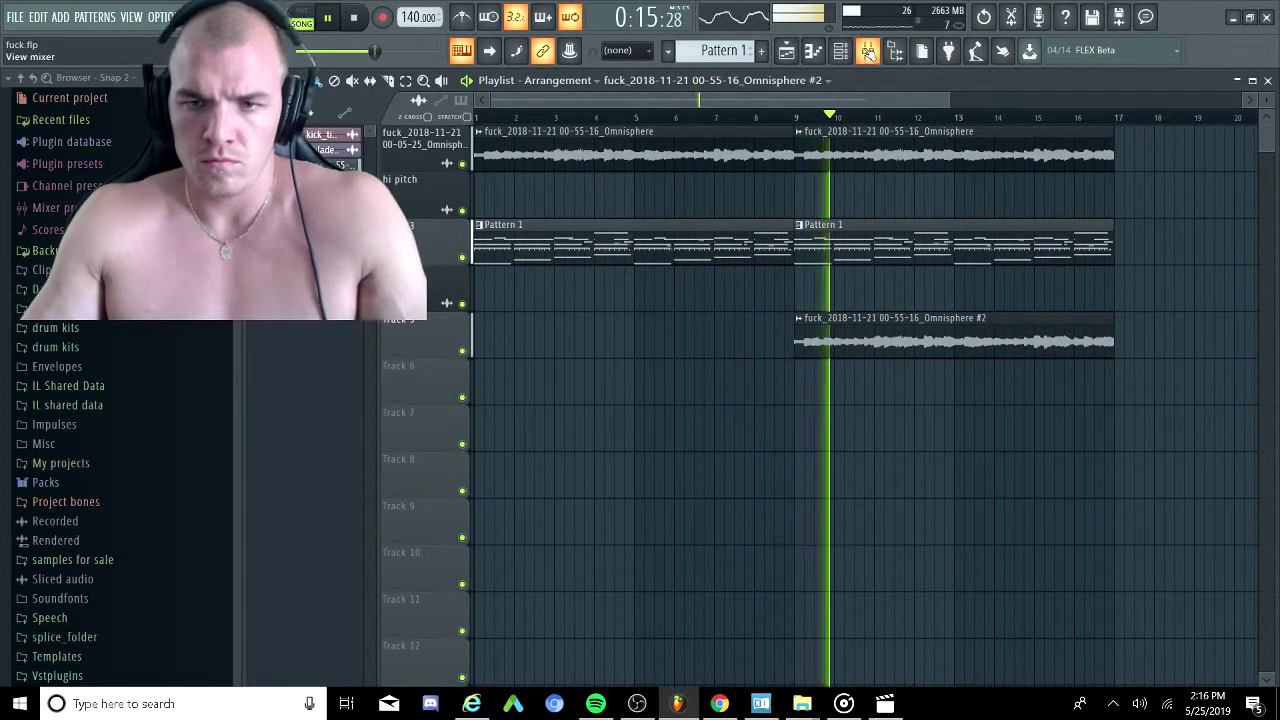
{"action": "key", "text": "F9"}
{"action": "right_click", "coordinate": [315, 413]}
{"action": "left_click", "coordinate": [344, 423]}
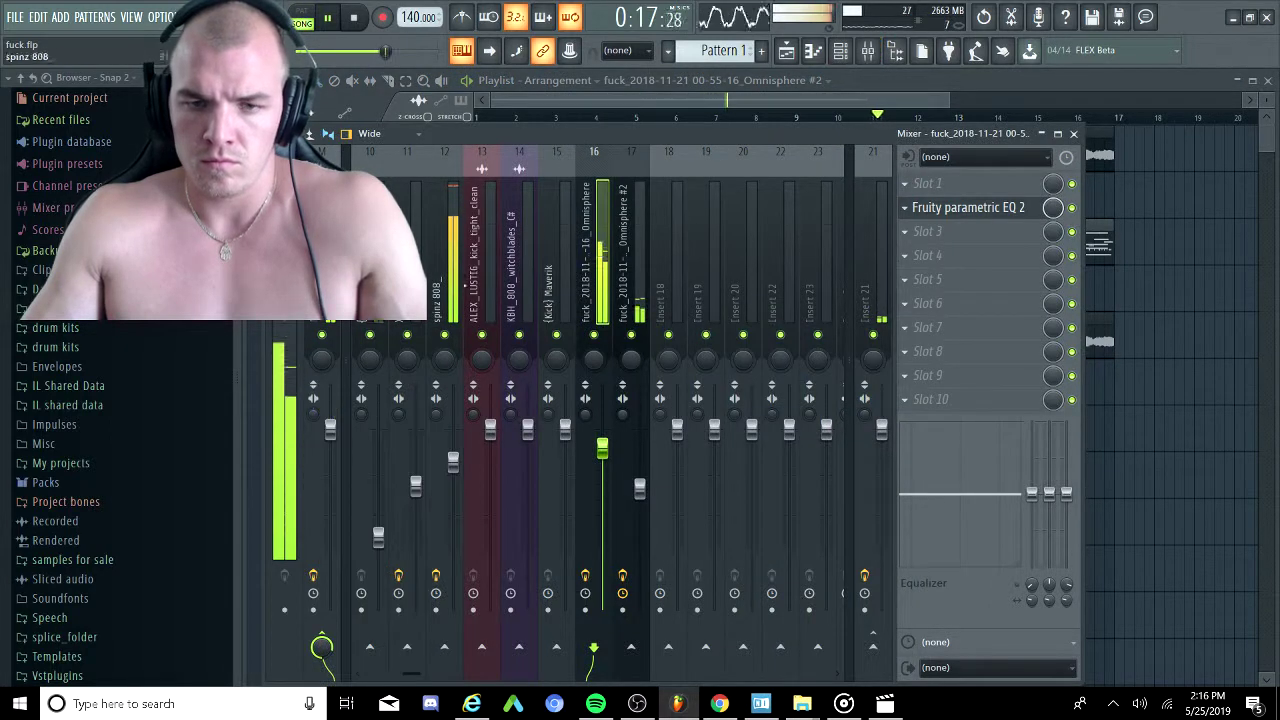
Solo mixer track 2 to audition it alone, and stop the playback.
{"action": "scroll", "coordinate": [546, 233], "scroll_direction": "up", "scroll_amount": 5}
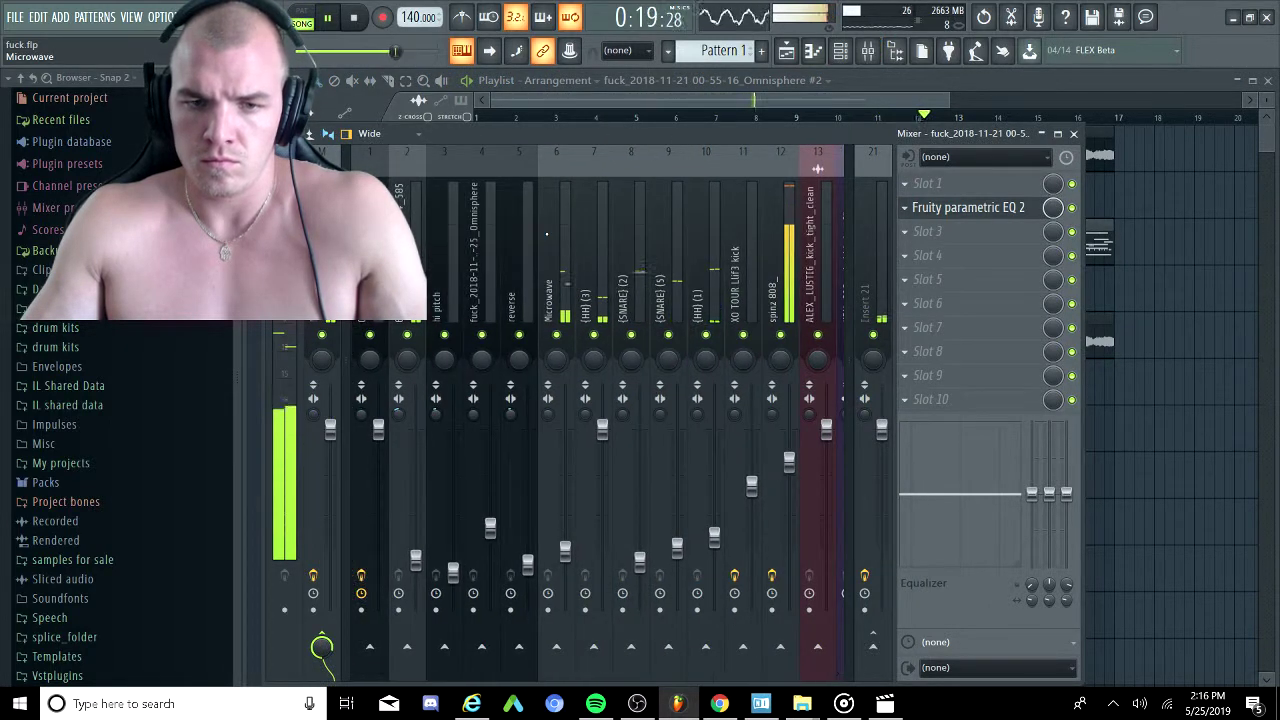
{"action": "right_click", "coordinate": [407, 335]}
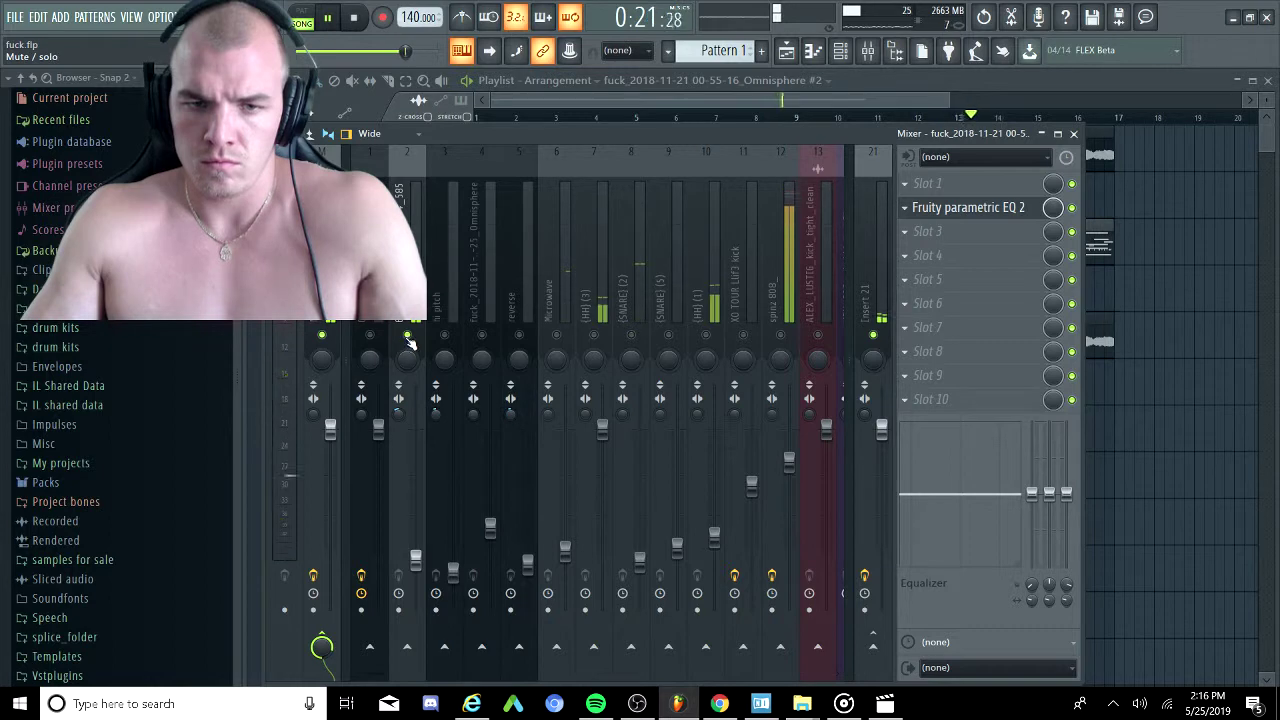
{"action": "left_click", "coordinate": [407, 336]}
{"action": "left_click", "coordinate": [408, 336]}
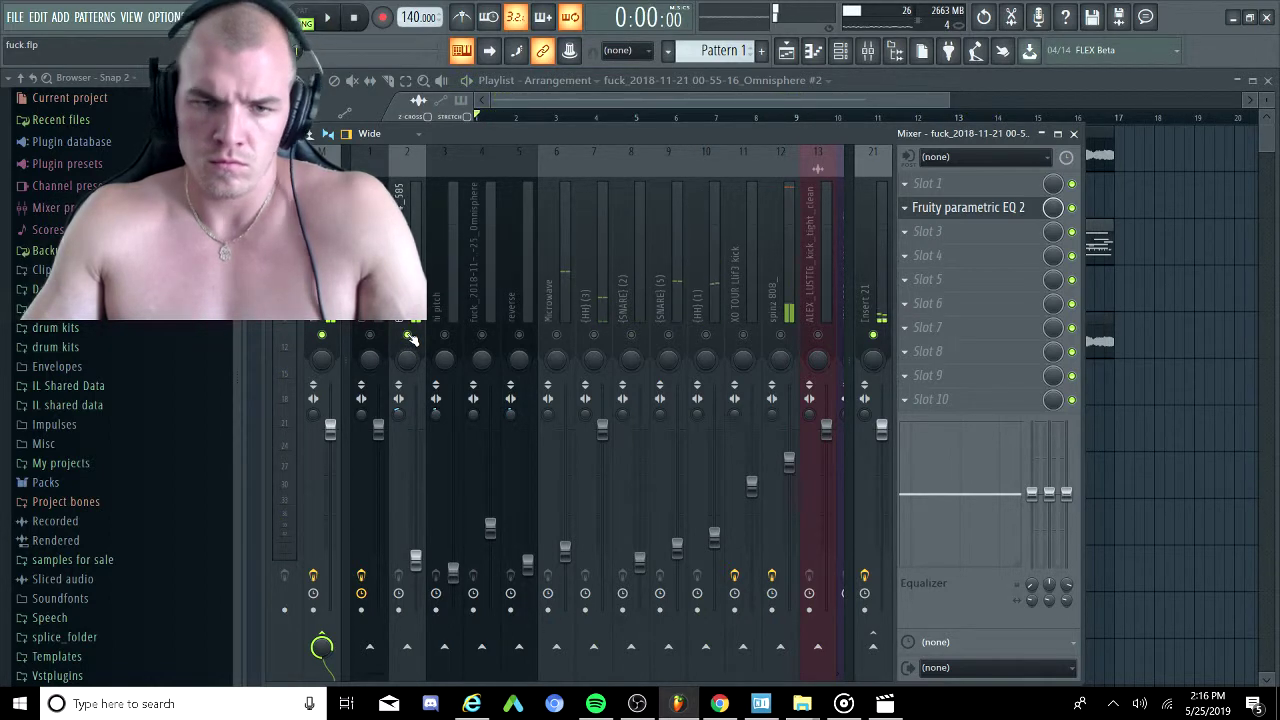
Examine Pattern 1's Omnisphere notes in the piano roll and its channels in the channel rack.
{"action": "key", "text": "F9"}
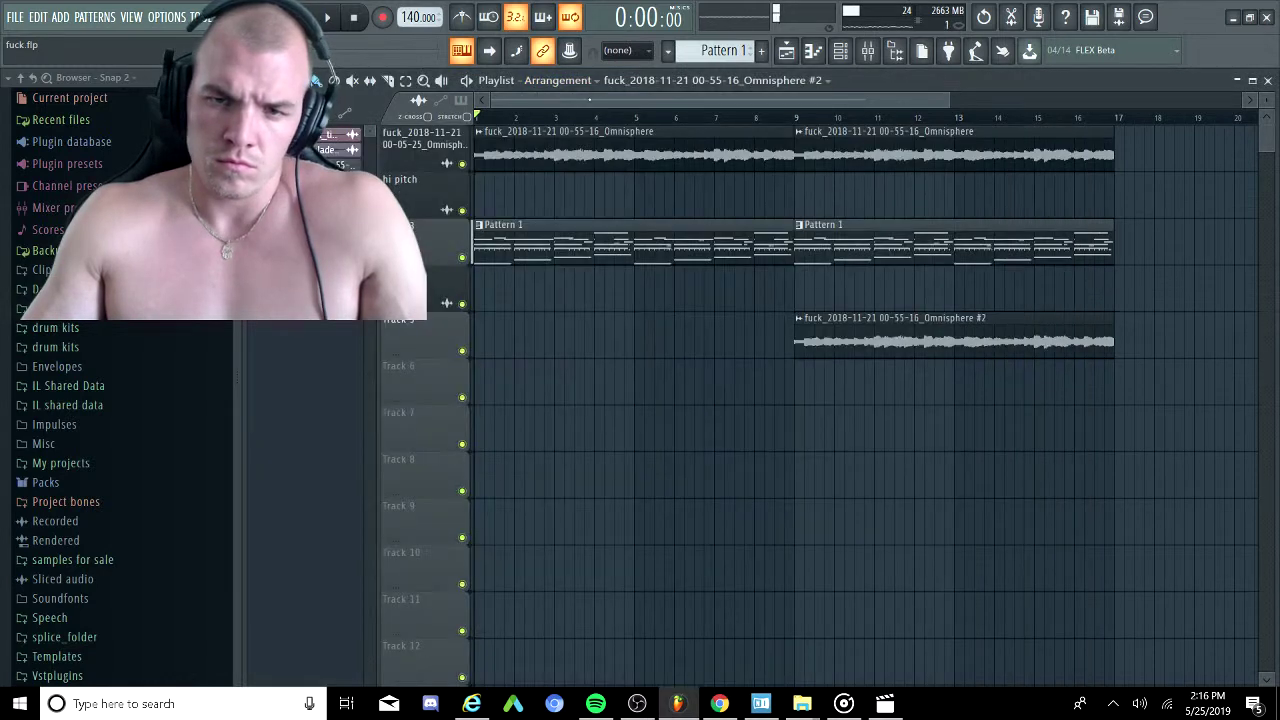
{"action": "double_click", "coordinate": [538, 234]}
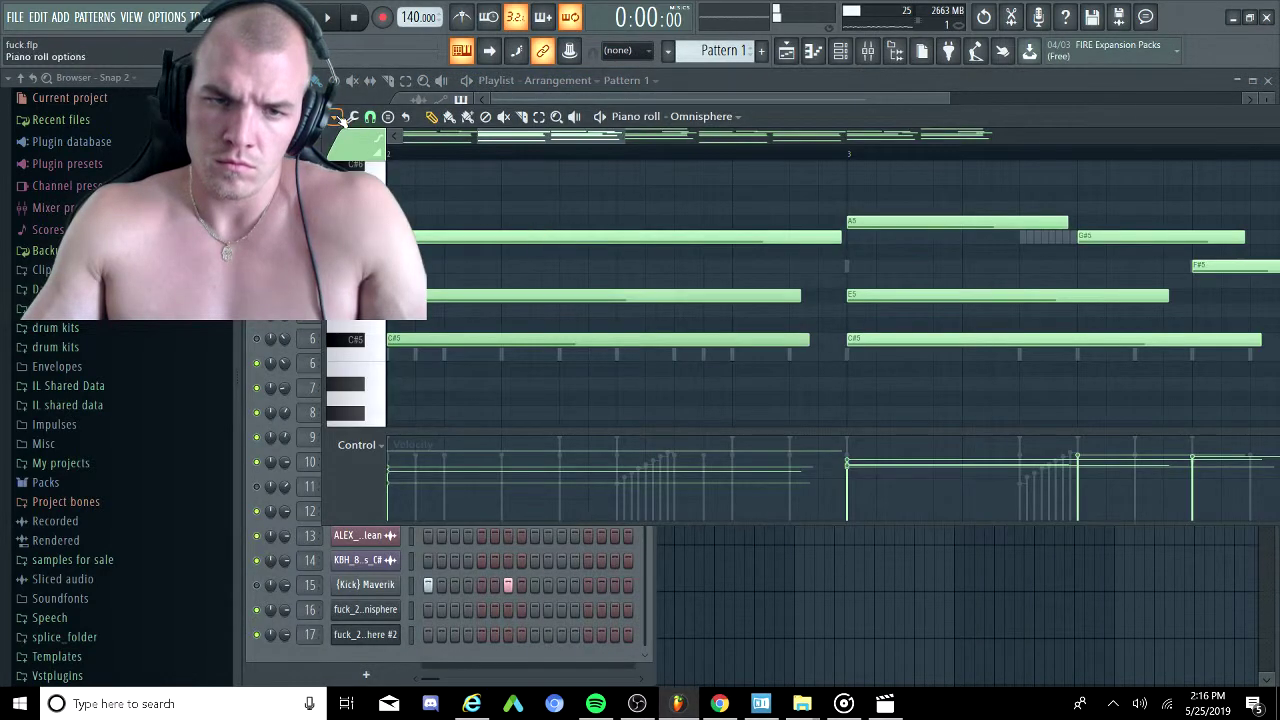
{"action": "key", "text": "F6"}
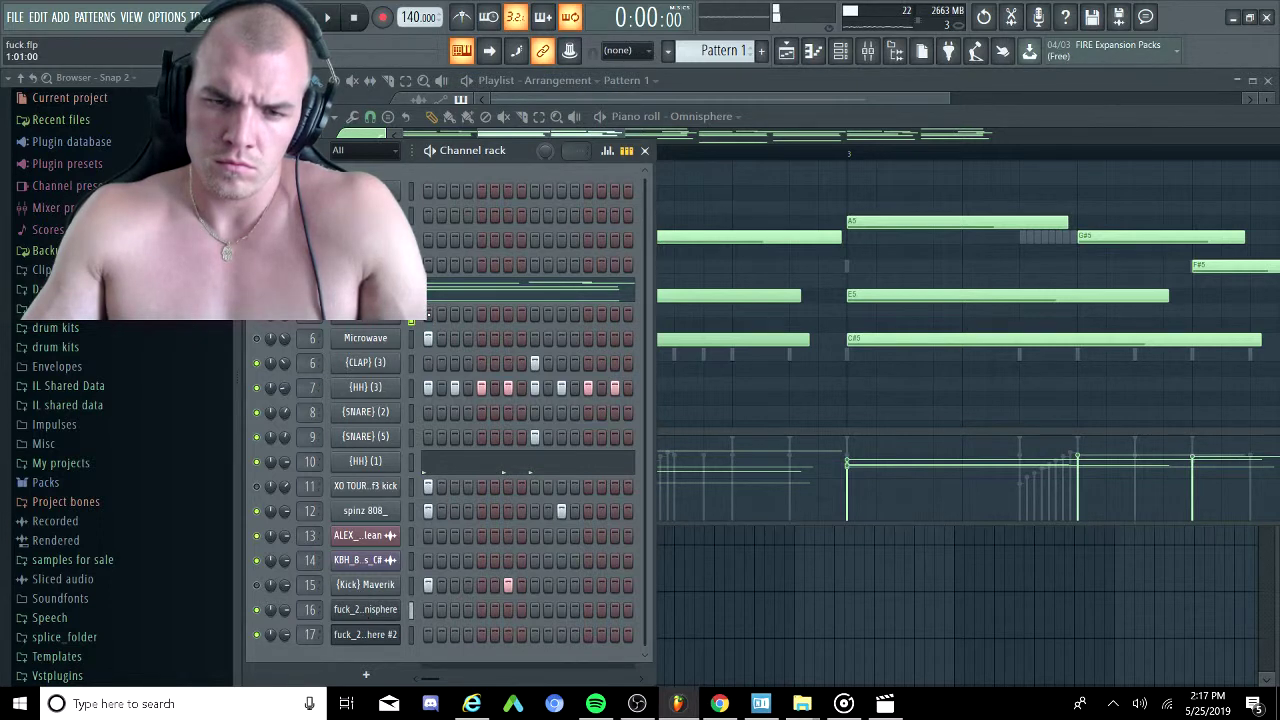
Unsolo mixer track 2 so all tracks are active, and play the arrangement from the start.
{"action": "left_click", "coordinate": [870, 51]}
{"action": "right_click", "coordinate": [408, 338]}
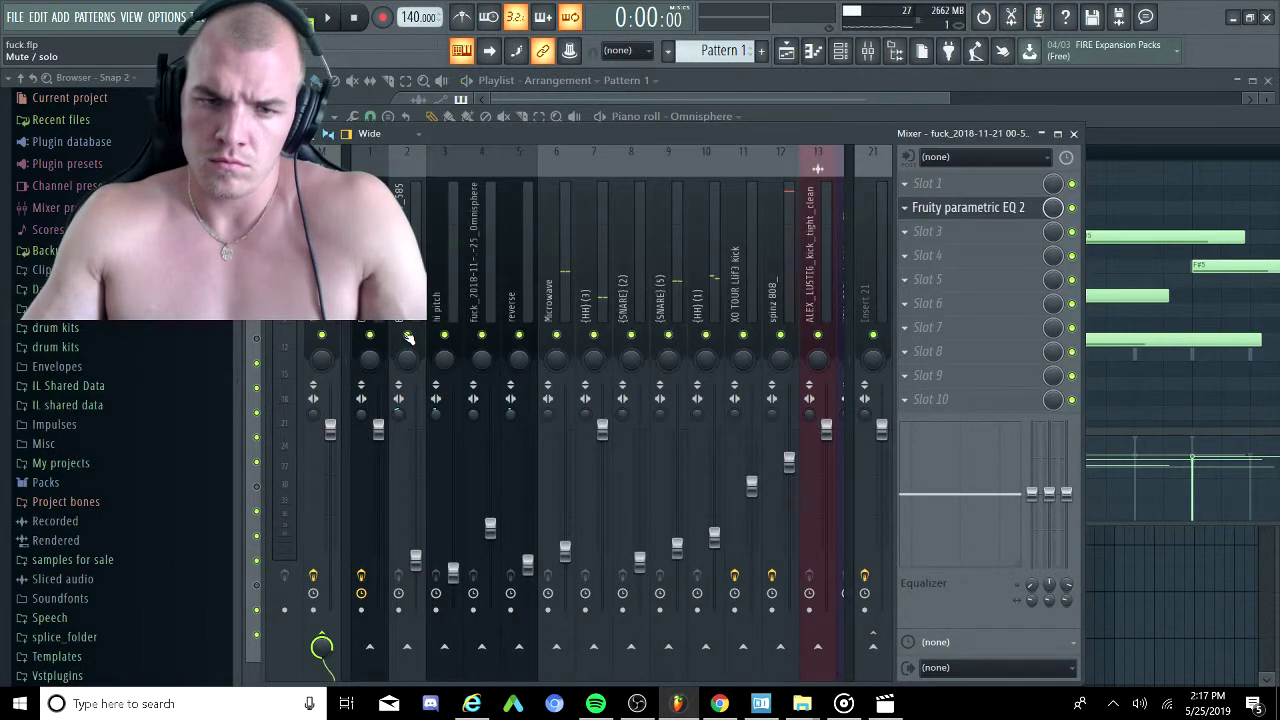
{"action": "key", "text": "space"}
{"action": "left_click", "coordinate": [674, 95]}
{"action": "scroll", "coordinate": [588, 334], "scroll_direction": "down", "scroll_amount": 2}
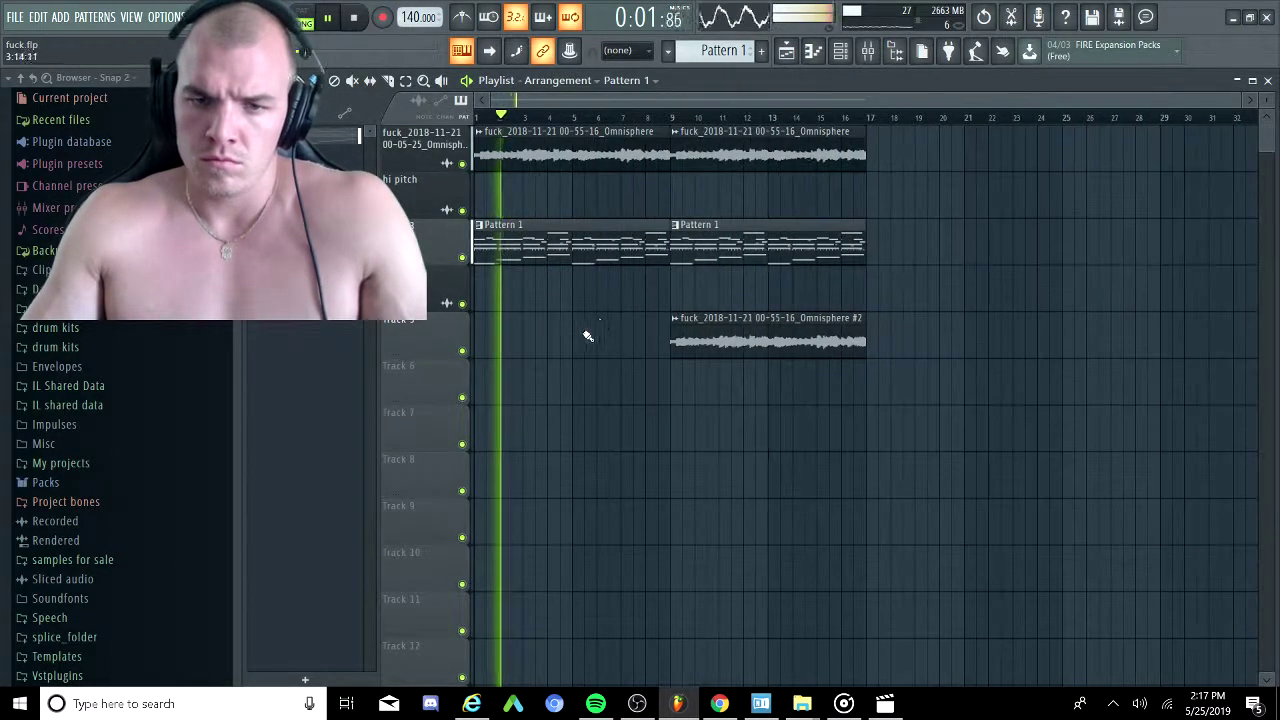
{"action": "key", "text": "F6"}
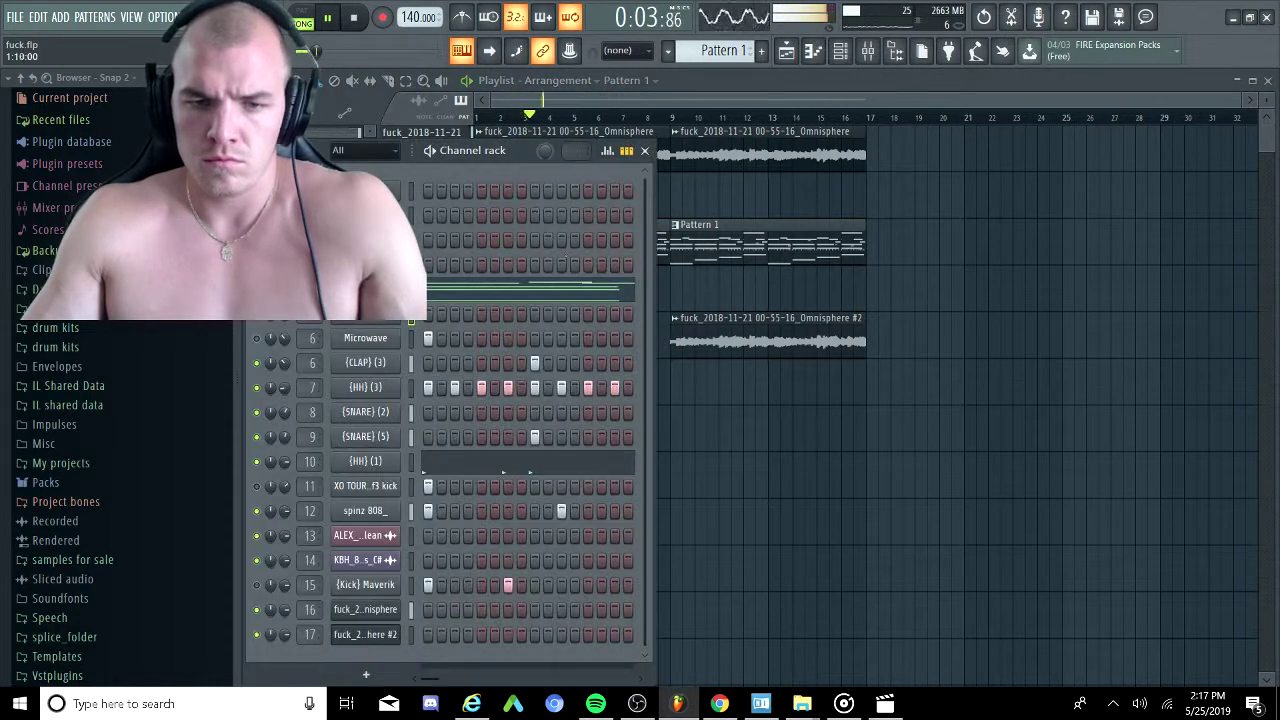
Insert Fruity Stereo Shaper in Slot 1 of the {HH} (3) mixer track and load one of its effects presets.
{"action": "left_click", "coordinate": [868, 50]}
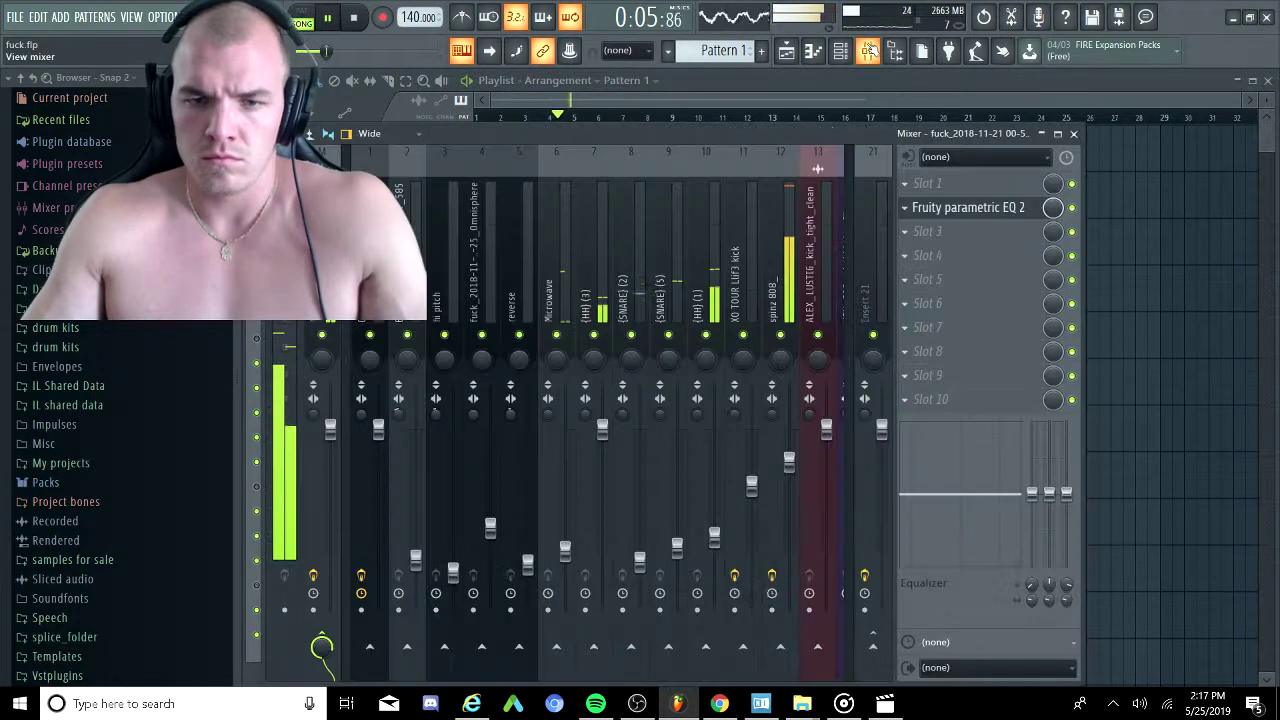
{"action": "left_click", "coordinate": [603, 290]}
{"action": "left_click", "coordinate": [957, 188]}
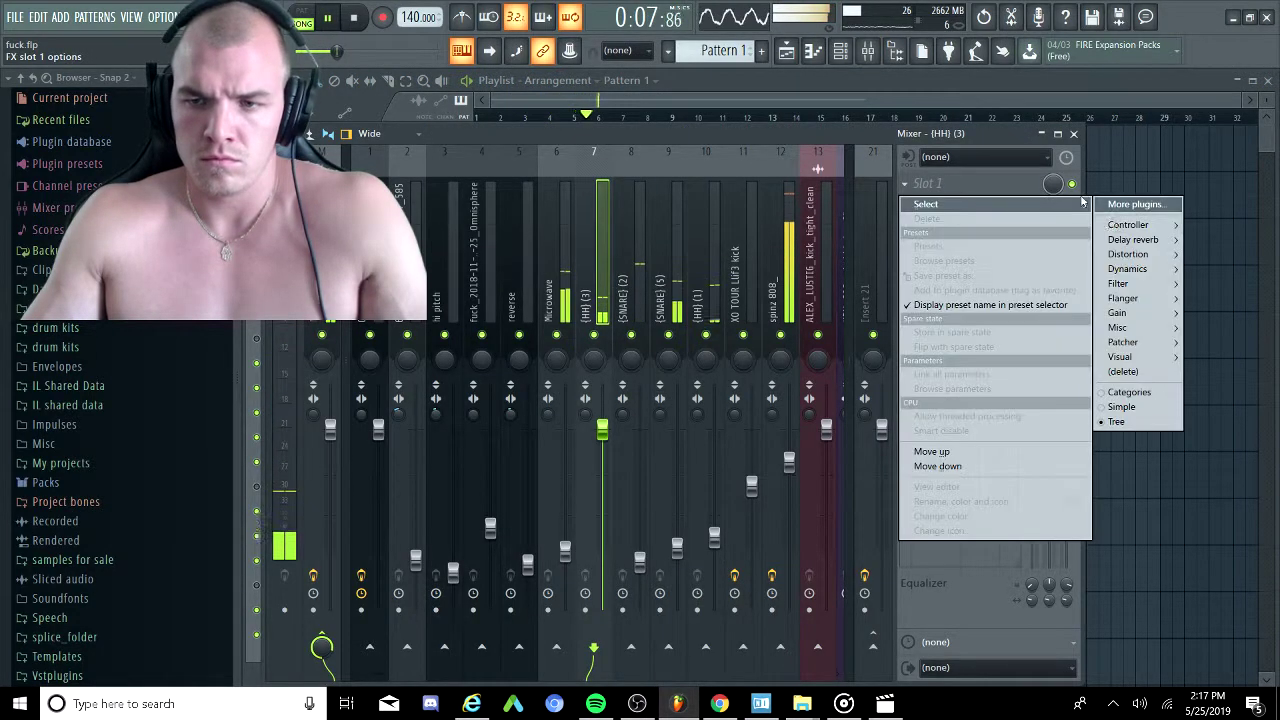
{"action": "mouse_move", "coordinate": [1130, 313]}
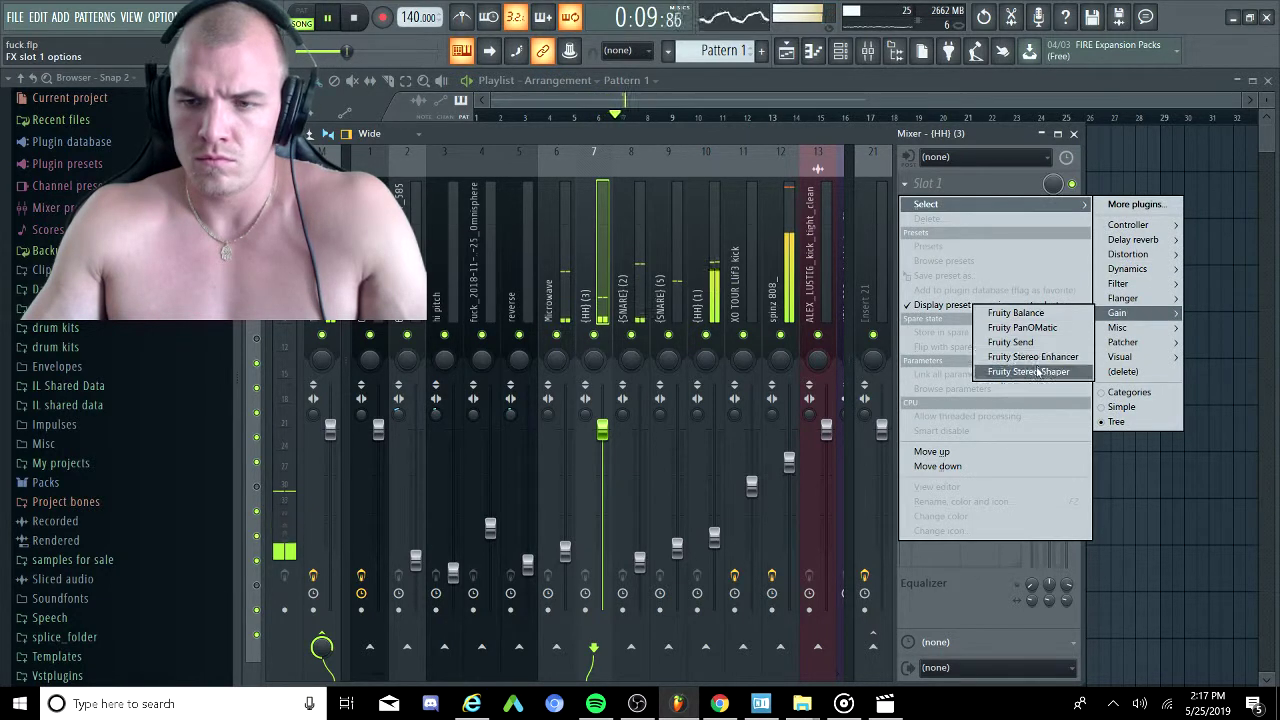
{"action": "left_click", "coordinate": [1030, 371]}
{"action": "right_click", "coordinate": [436, 141]}
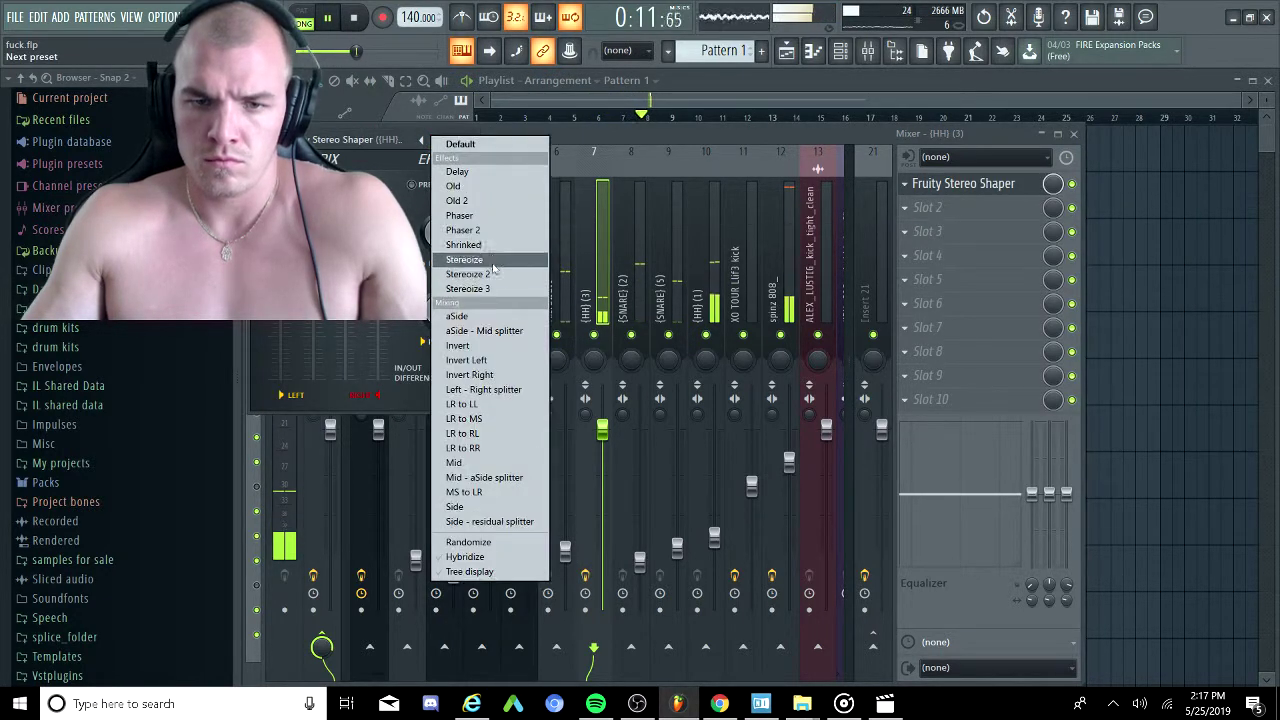
{"action": "left_click", "coordinate": [482, 231]}
{"action": "left_click", "coordinate": [607, 266]}
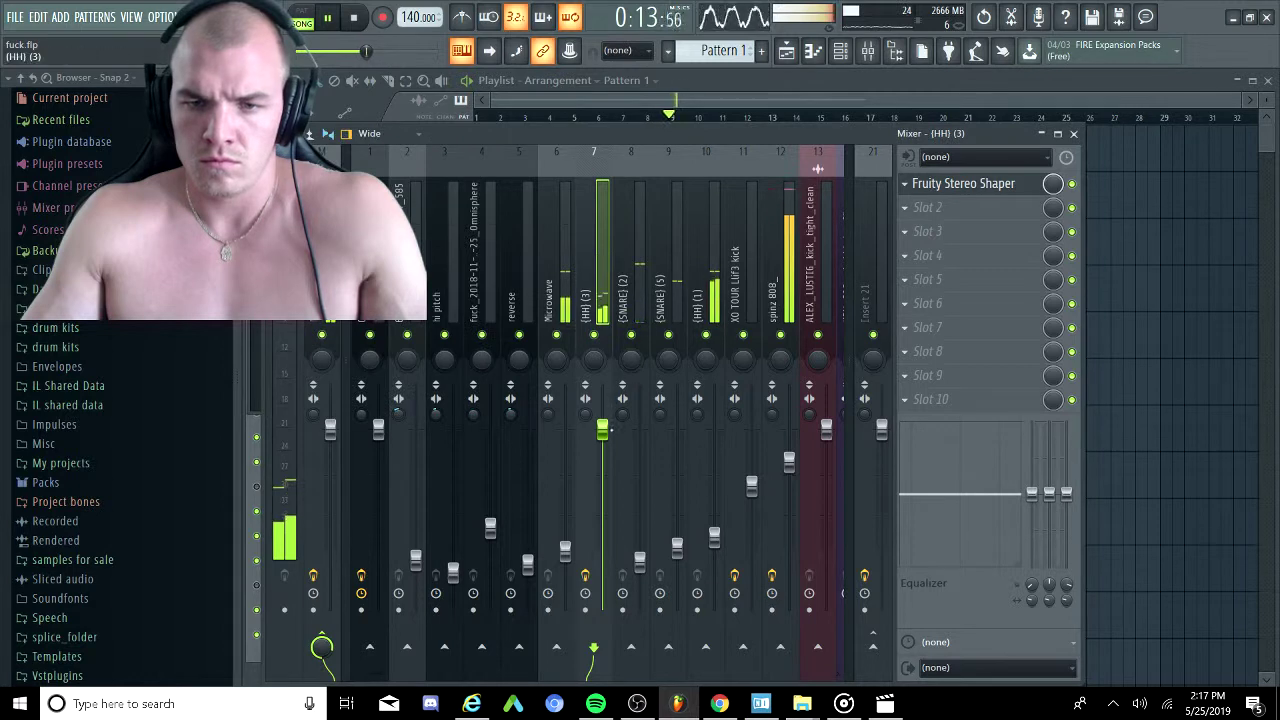
Copy the {HH} (3) track's Fruity Stereo Shaper with its settings to Slot 1 of the {HH} (1) track.
{"action": "left_click", "coordinate": [905, 185]}
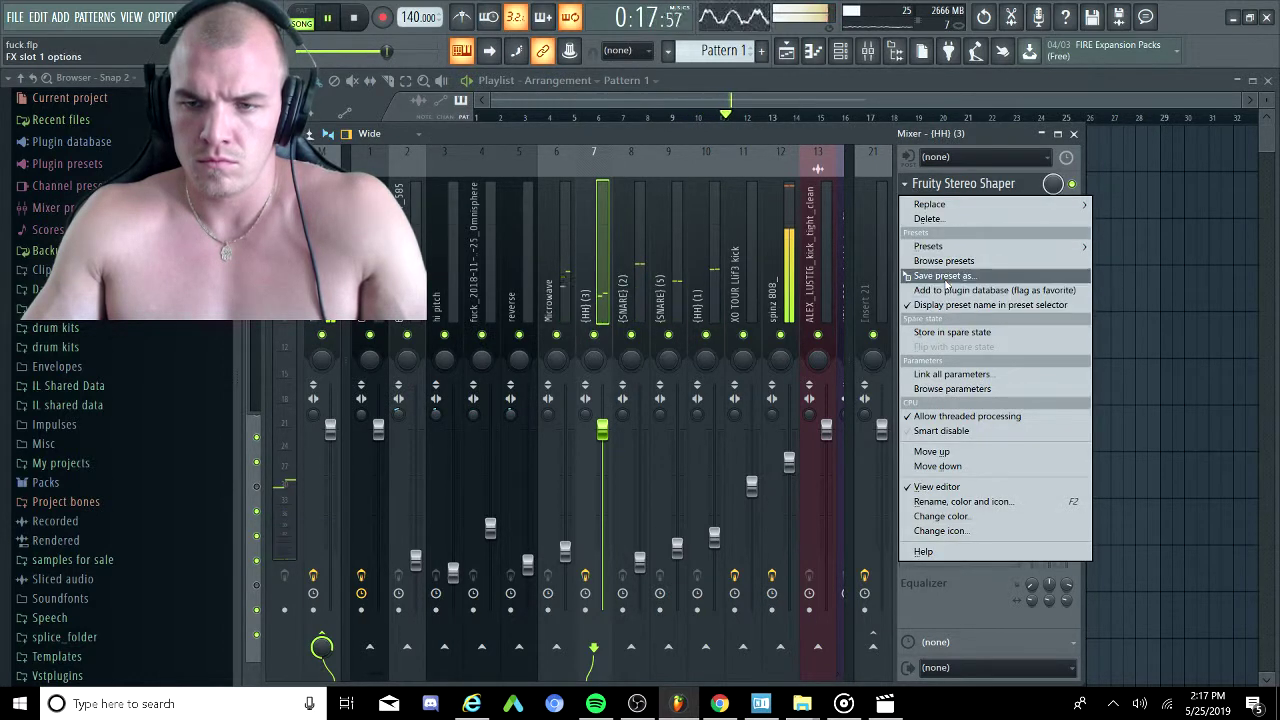
{"action": "left_click_drag", "start_coordinate": [942, 277], "coordinate": [705, 303]}
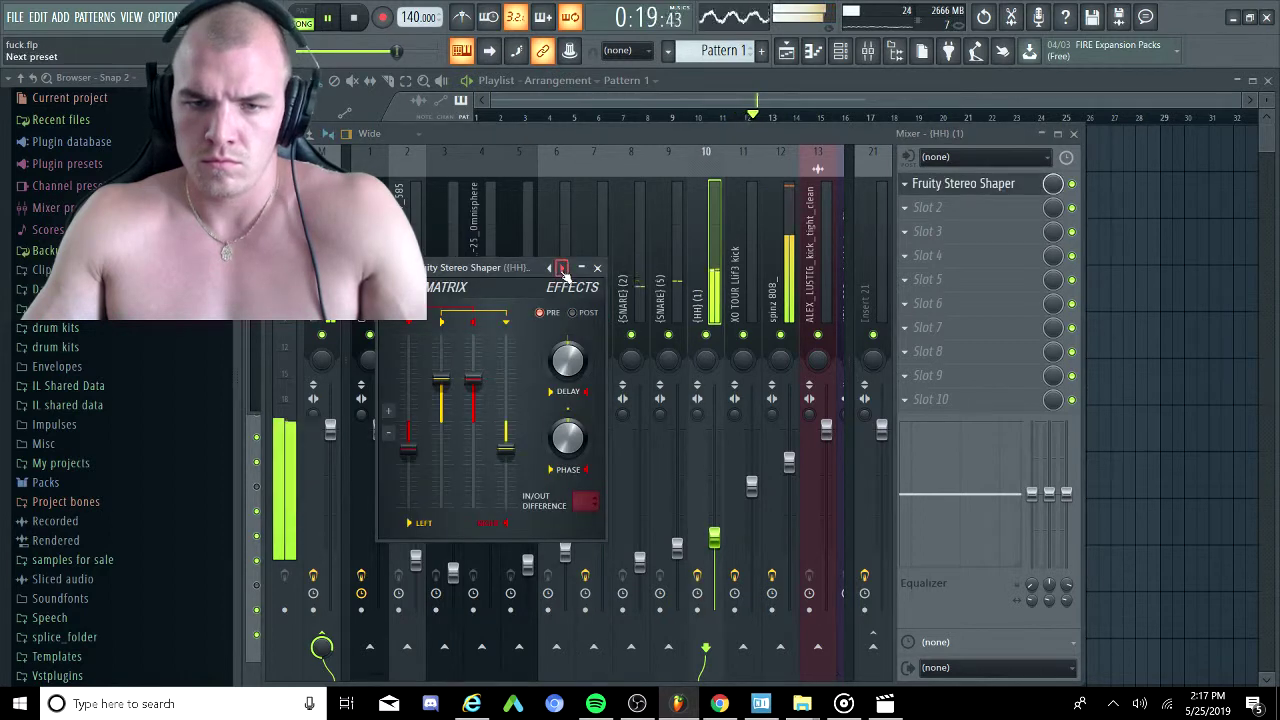
Load the Phaser 2 preset in the {HH} (1) track's Fruity Stereo Shaper and slightly lower that track's volume.
{"action": "right_click", "coordinate": [562, 269]}
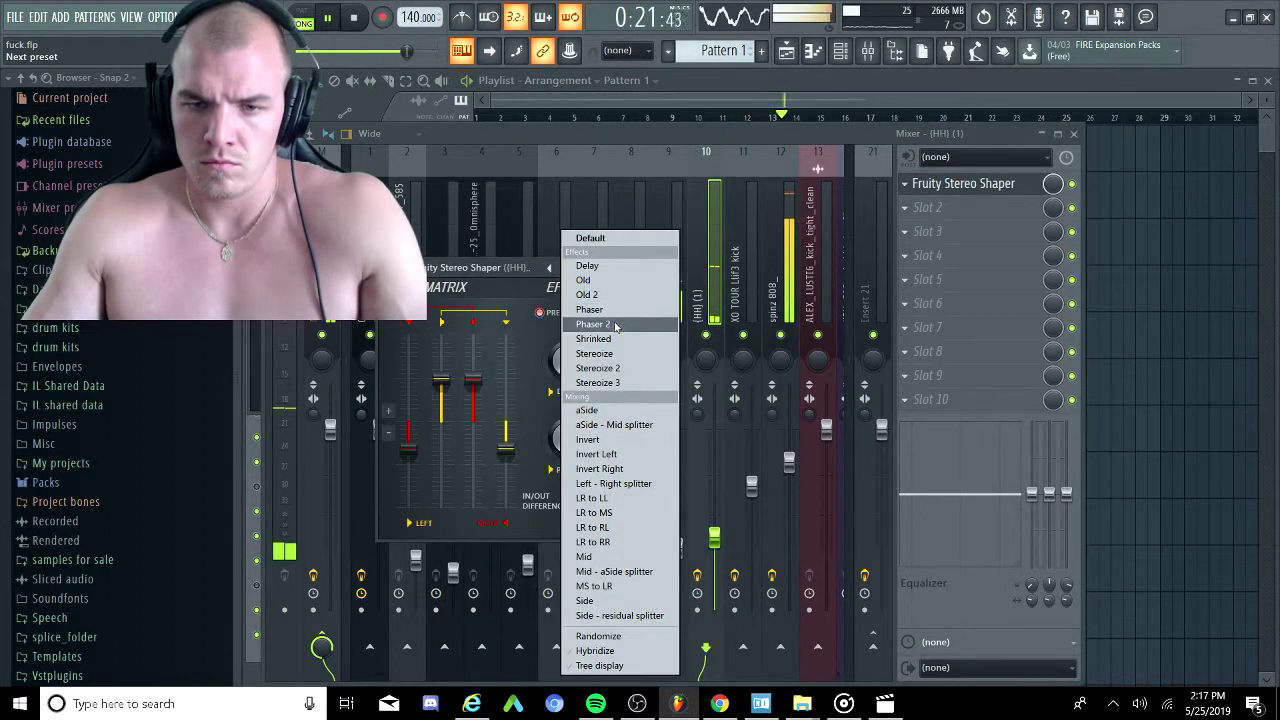
{"action": "left_click", "coordinate": [614, 324]}
{"action": "left_click", "coordinate": [660, 244]}
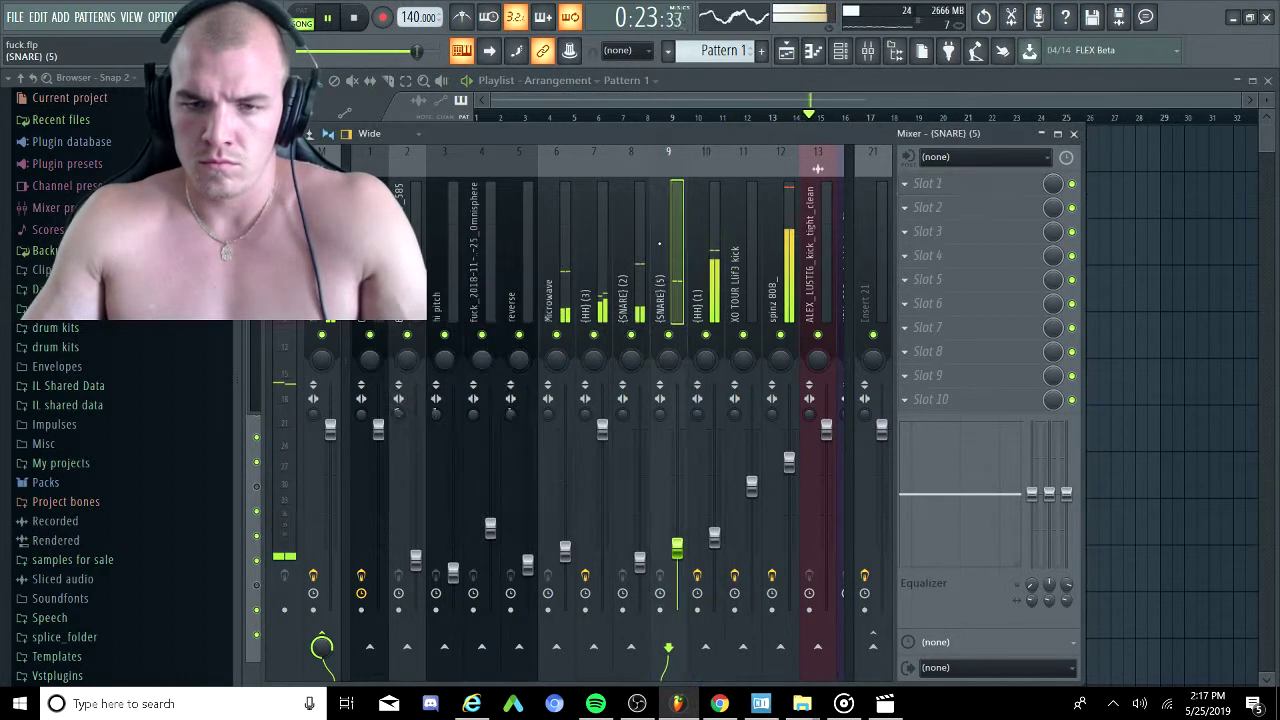
{"action": "left_click", "coordinate": [708, 236]}
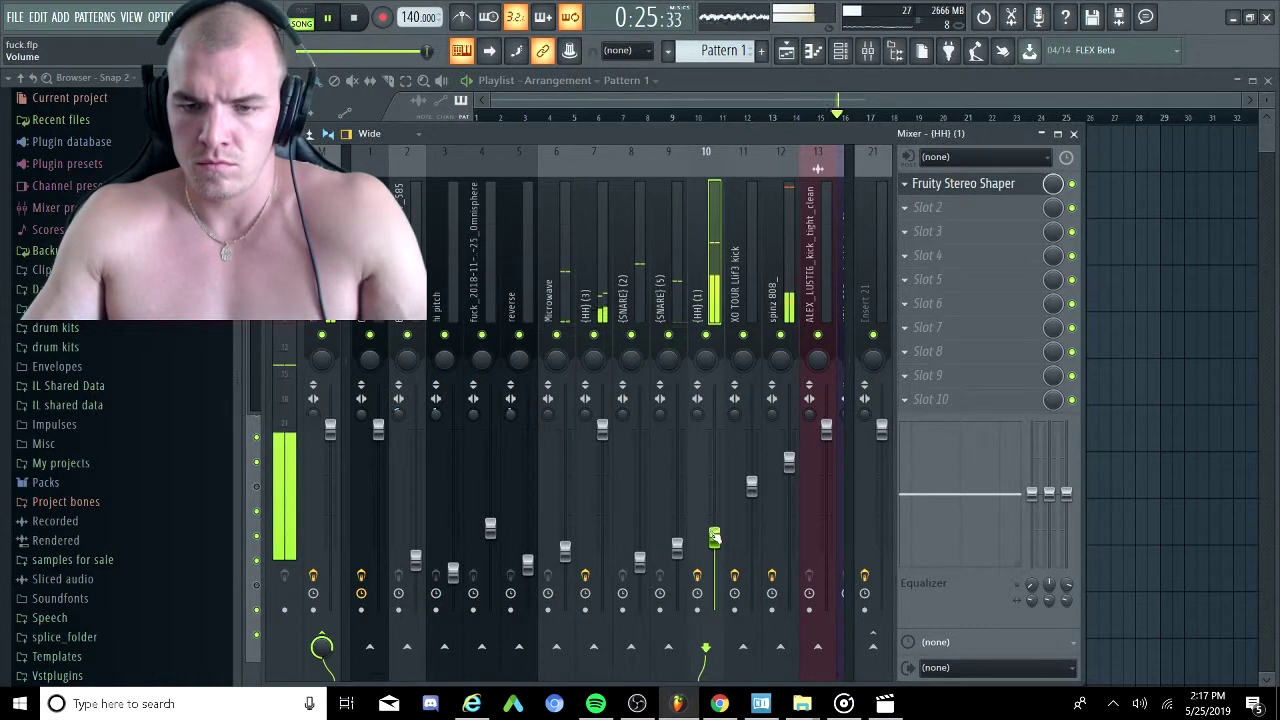
{"action": "left_click_drag", "start_coordinate": [714, 538], "coordinate": [716, 555]}
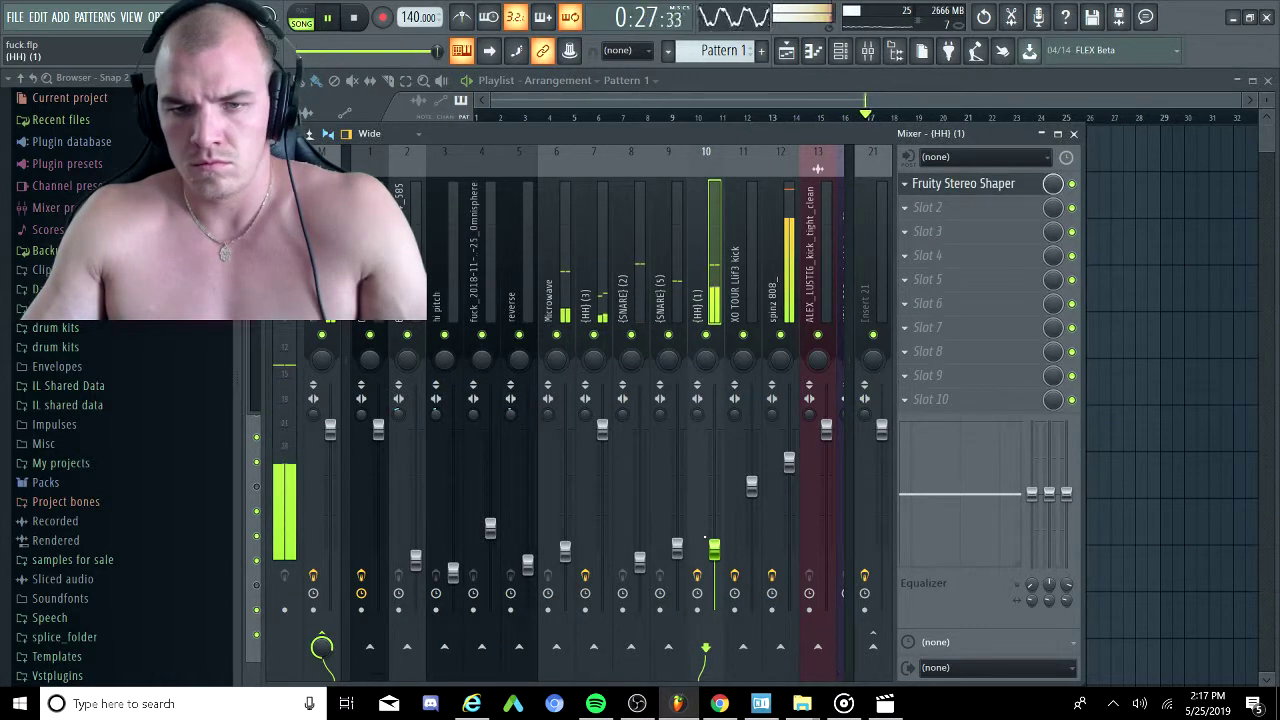
Insert the Supercharger compressor in Slot 1 of the Microwave mixer track.
{"action": "left_click", "coordinate": [668, 255]}
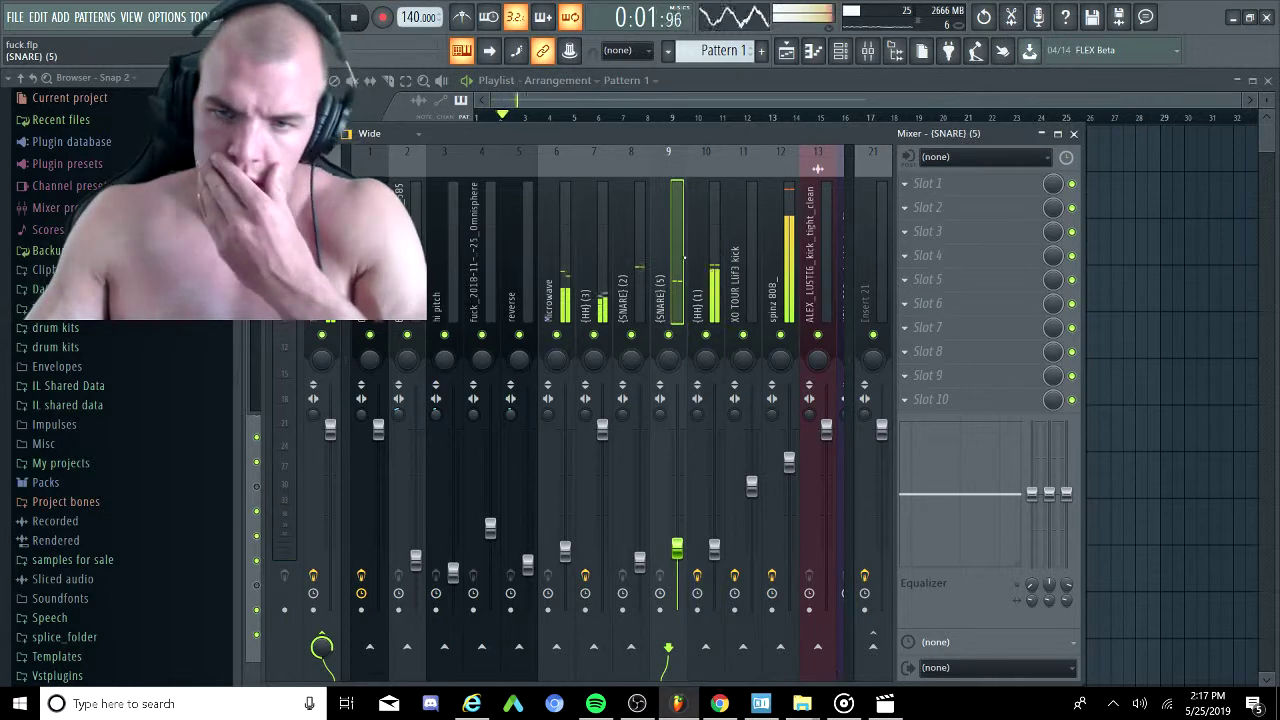
{"action": "left_click", "coordinate": [626, 266]}
{"action": "scroll", "coordinate": [622, 267], "scroll_direction": "down", "scroll_amount": 1}
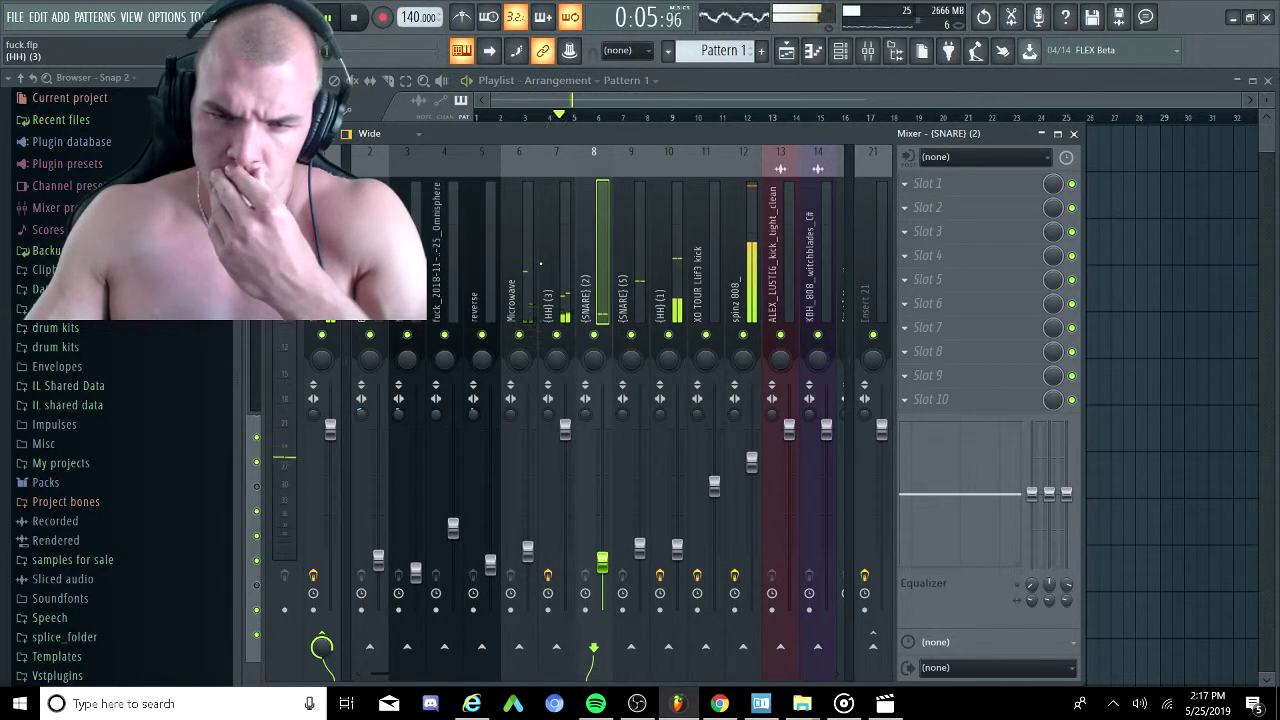
{"action": "left_click", "coordinate": [518, 265]}
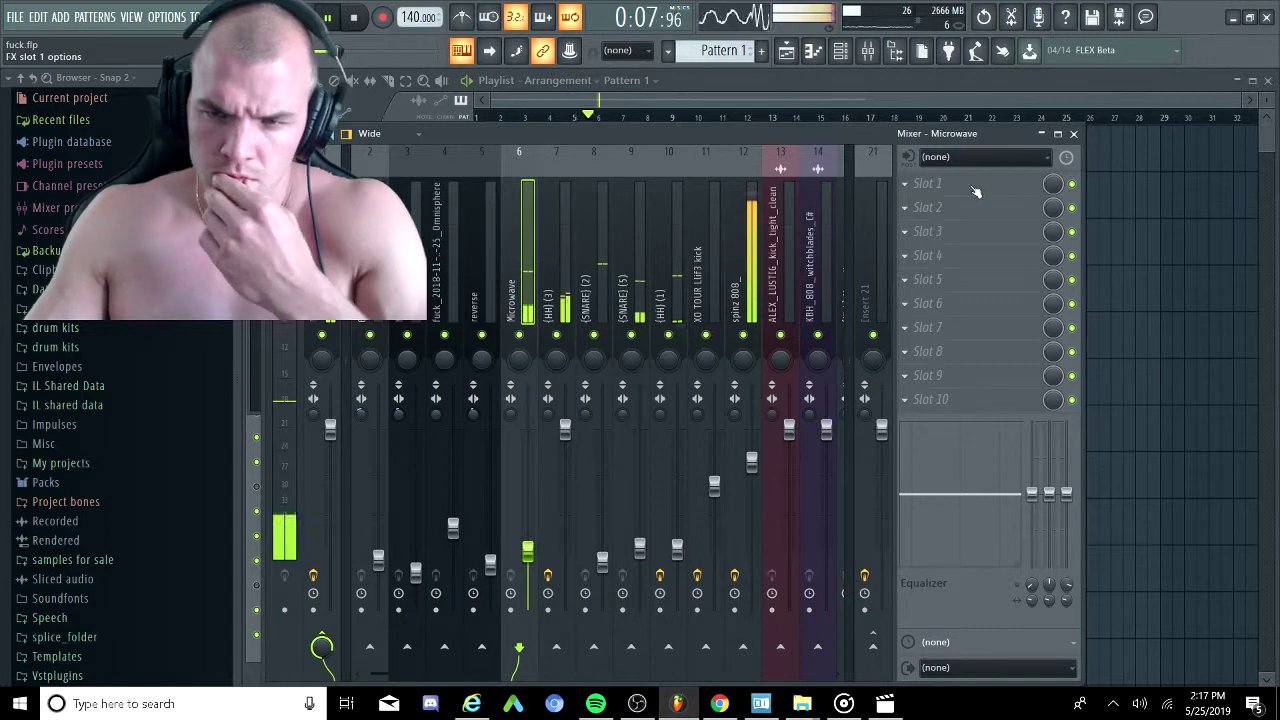
{"action": "left_click", "coordinate": [975, 191]}
{"action": "left_click", "coordinate": [1130, 200]}
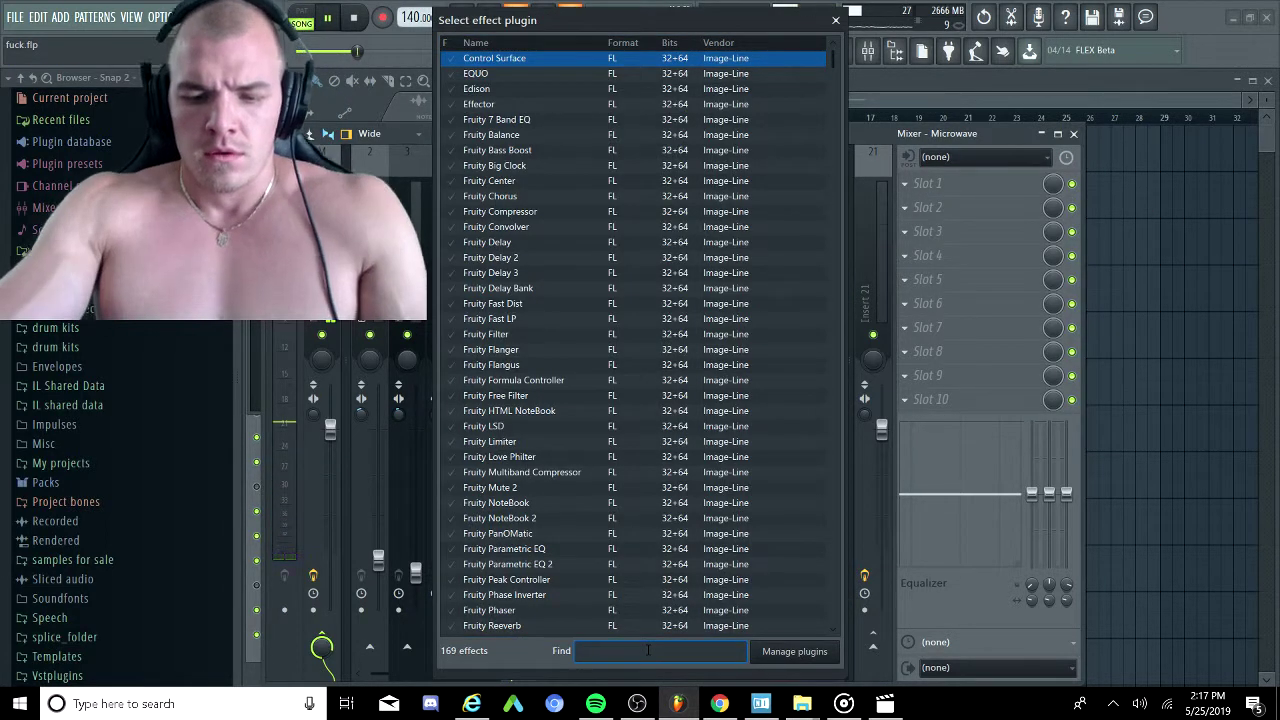
{"action": "left_click", "coordinate": [648, 651]}
{"action": "type", "text": "supe"}
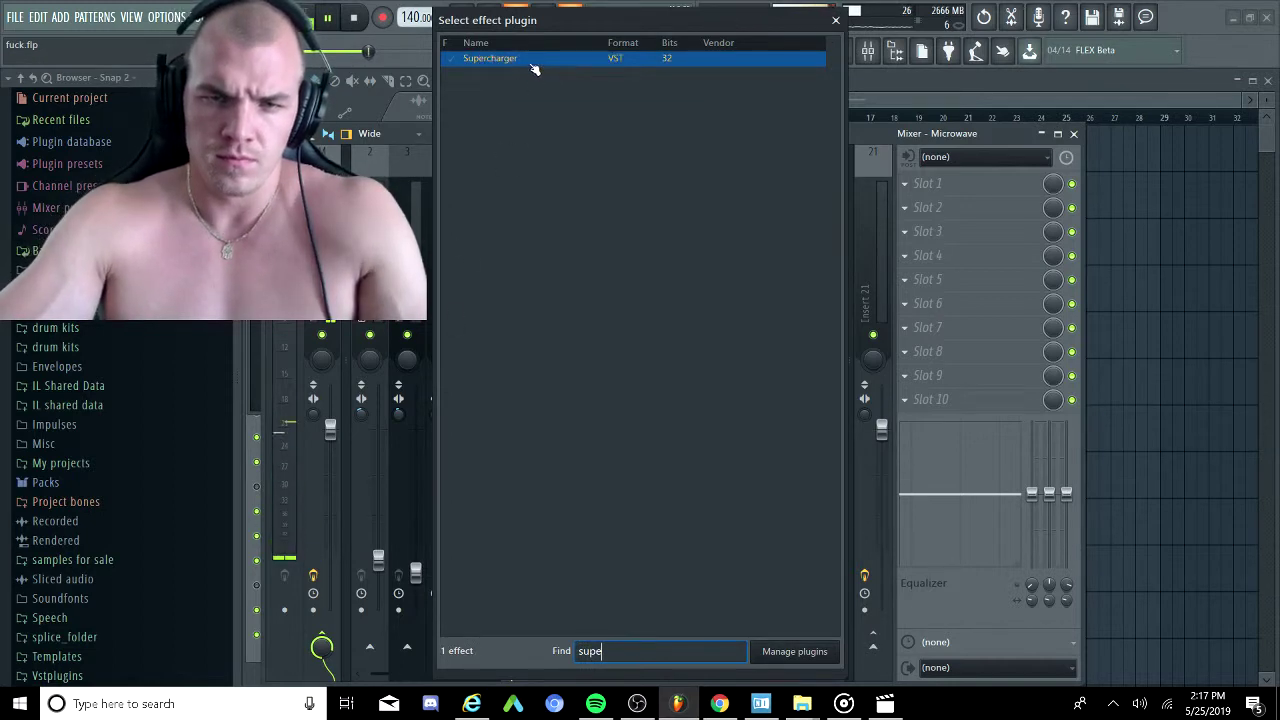
{"action": "double_click", "coordinate": [533, 60]}
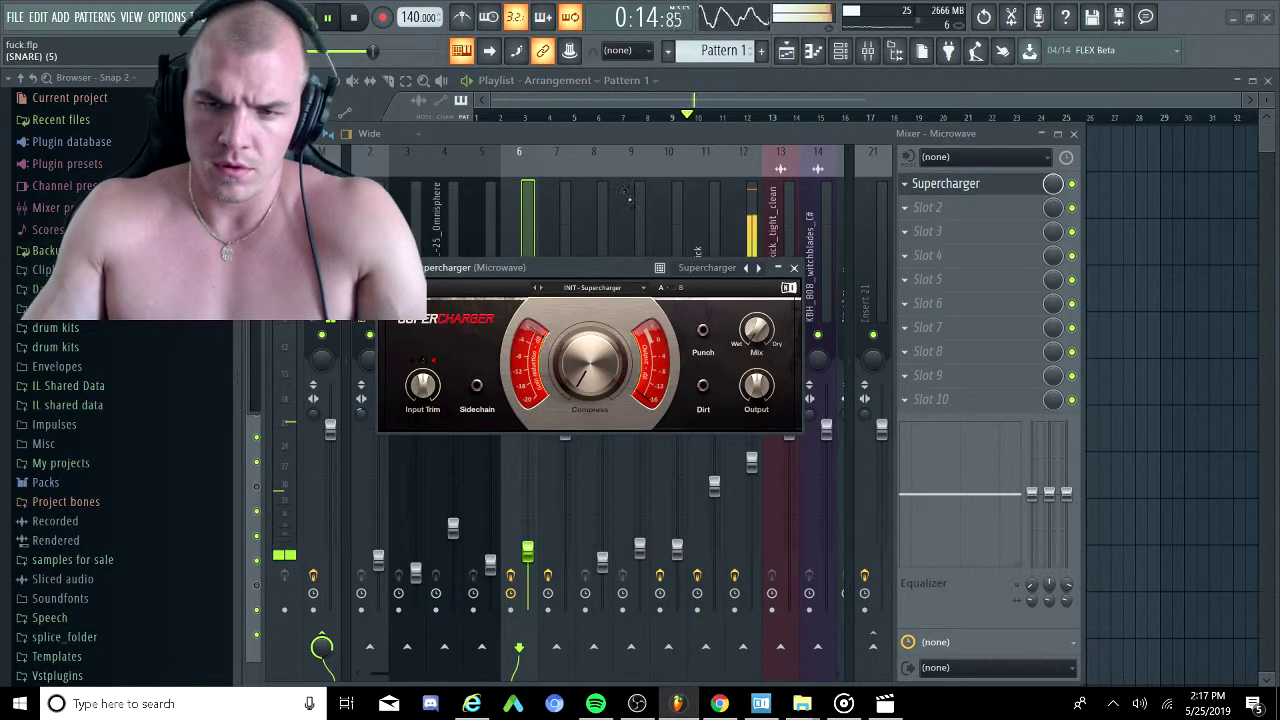
Load a factory preset in the Microwave track's Supercharger and close the plugin.
{"action": "right_click", "coordinate": [757, 268]}
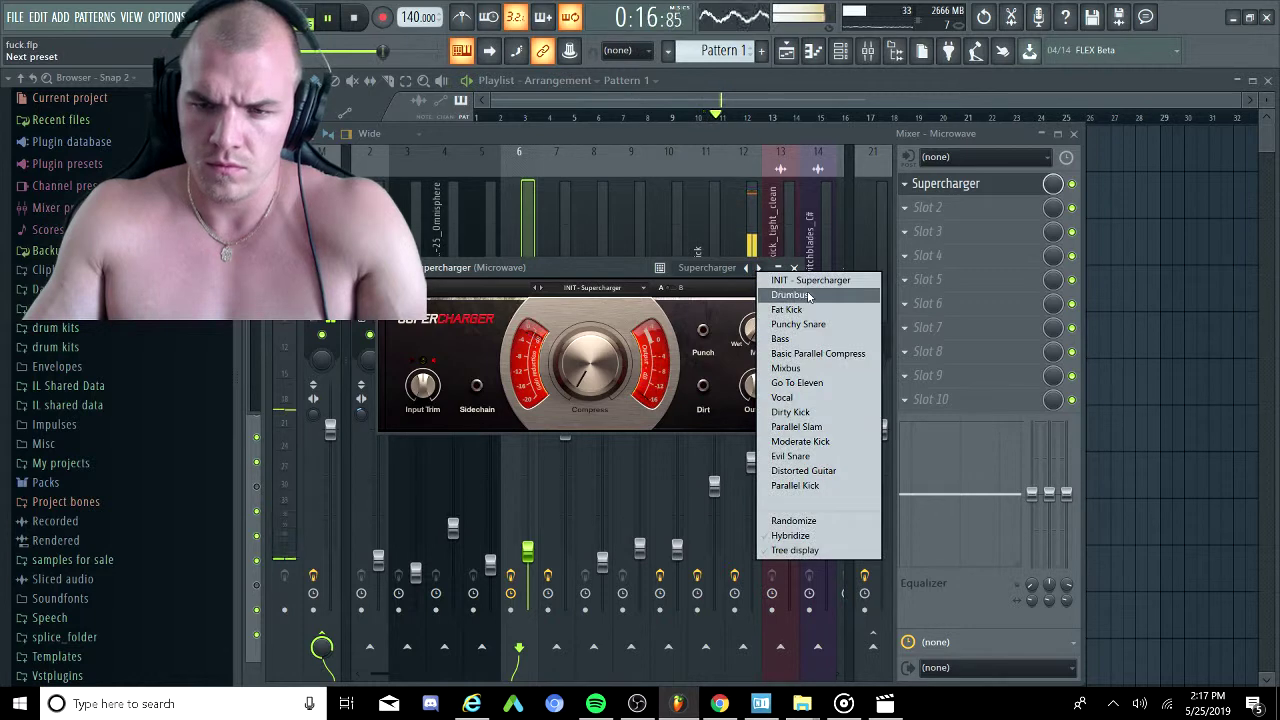
{"action": "left_click", "coordinate": [788, 285]}
{"action": "left_click", "coordinate": [794, 267]}
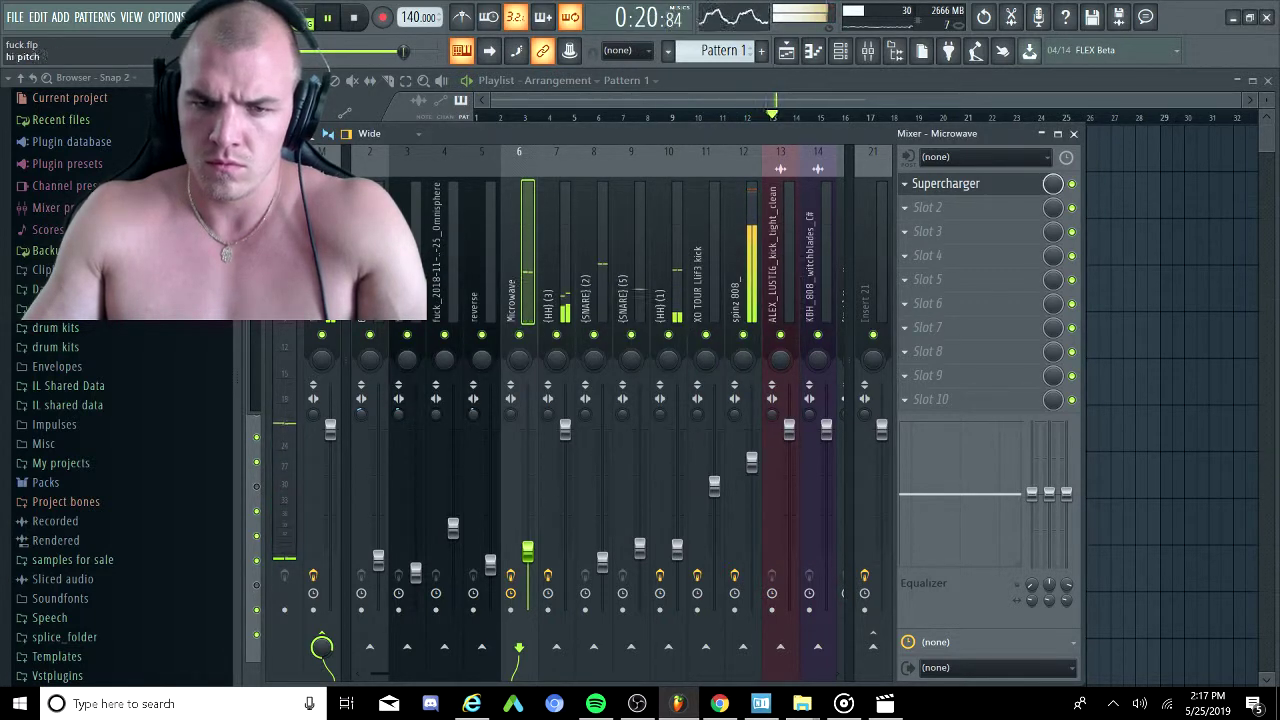
Close the mixer and widen the channel rack to show more of Pattern 1's steps.
{"action": "left_click", "coordinate": [330, 322]}
{"action": "left_click", "coordinate": [523, 258]}
{"action": "scroll", "coordinate": [540, 260], "scroll_direction": "down", "scroll_amount": 4}
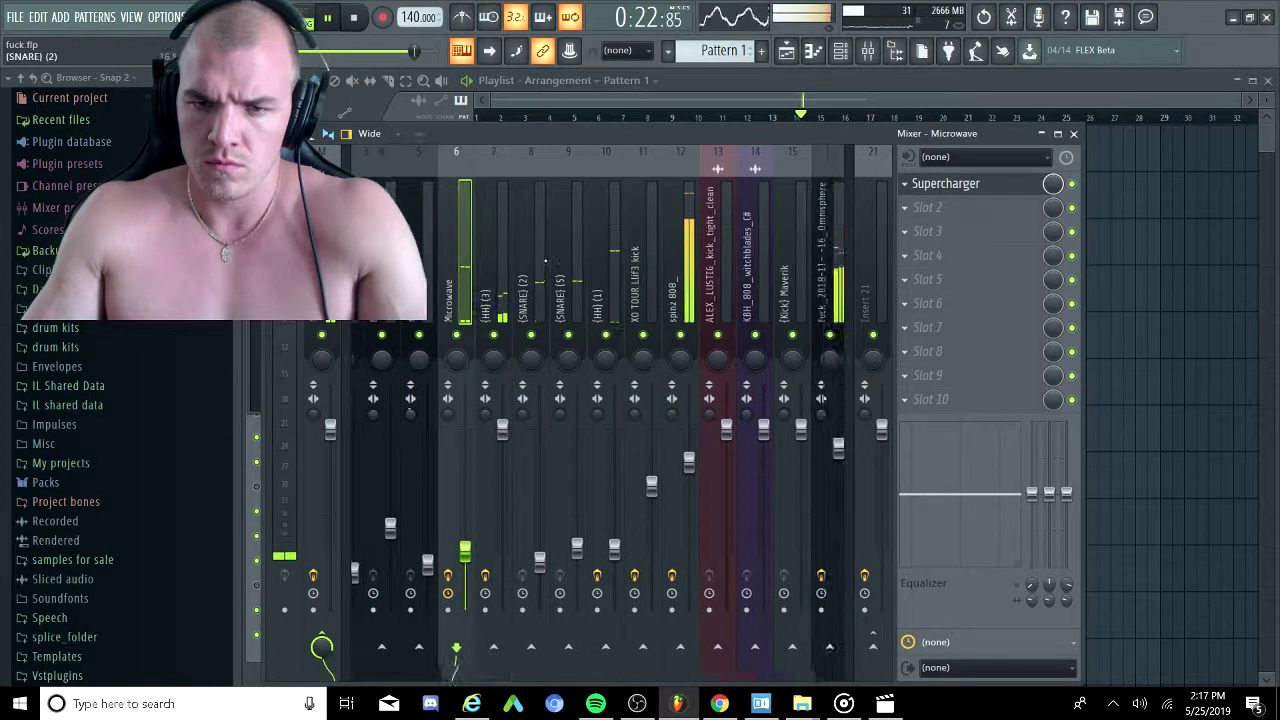
{"action": "key", "text": "F9"}
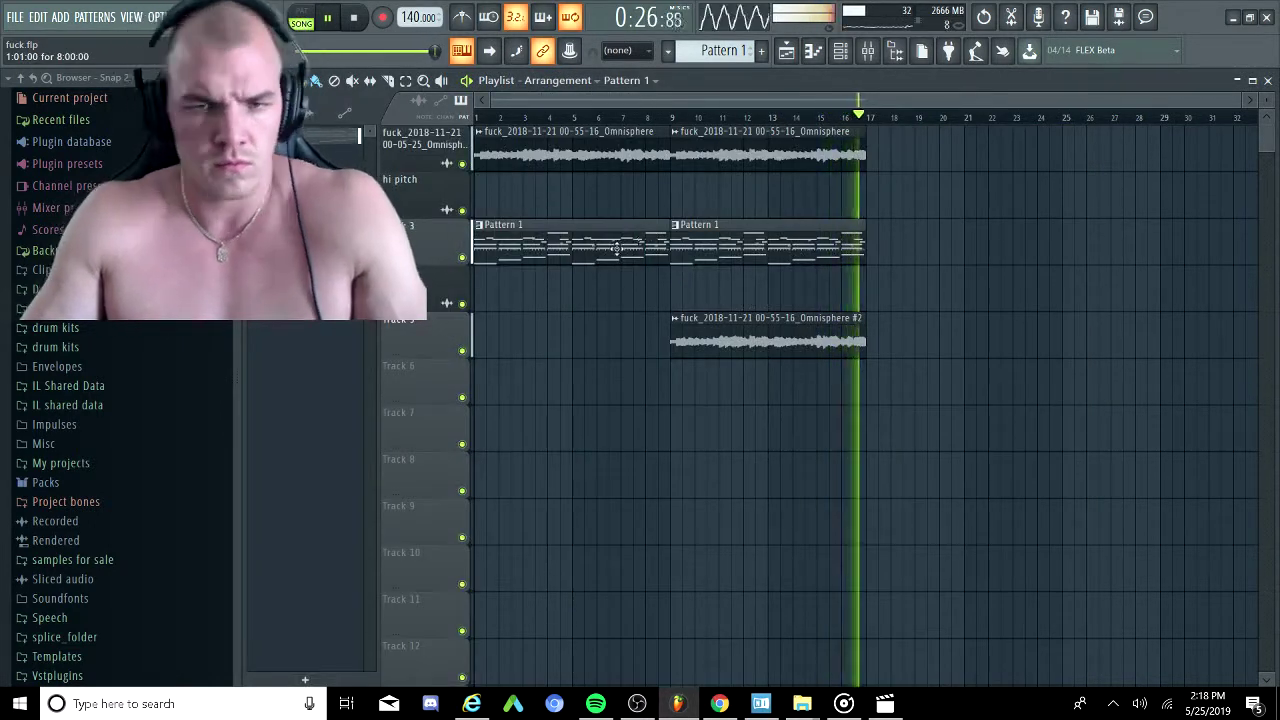
{"action": "left_click", "coordinate": [841, 51]}
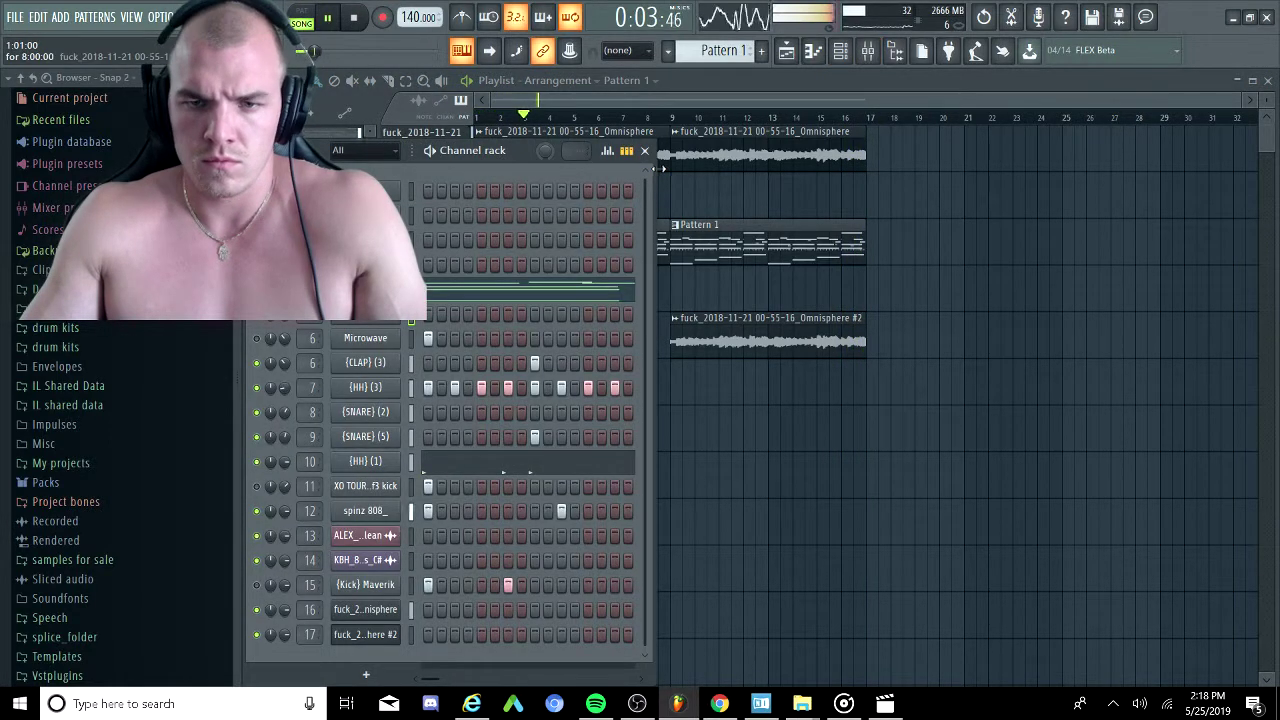
{"action": "left_click_drag", "start_coordinate": [712, 165], "coordinate": [1180, 168]}
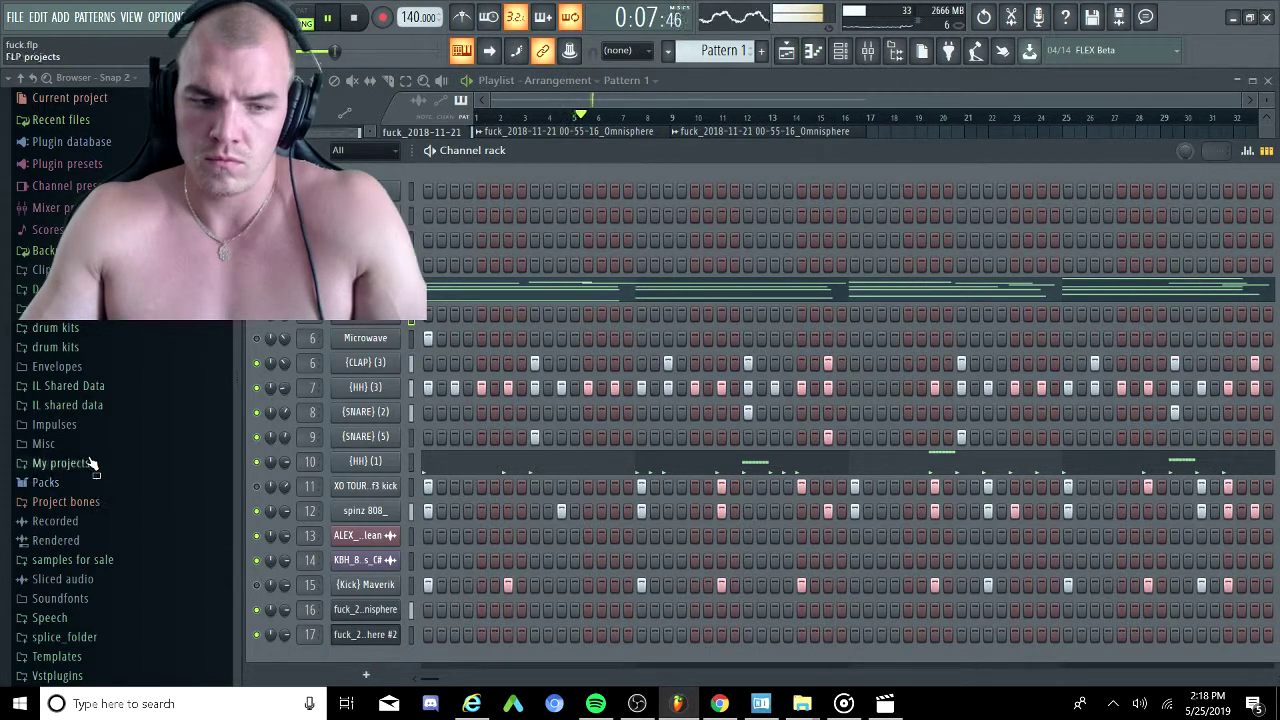
Preview rocket ad lib_2 from the Sliced audio folder, add it as a new channel and place hits on steps 12 and 28.
{"action": "left_click", "coordinate": [62, 579]}
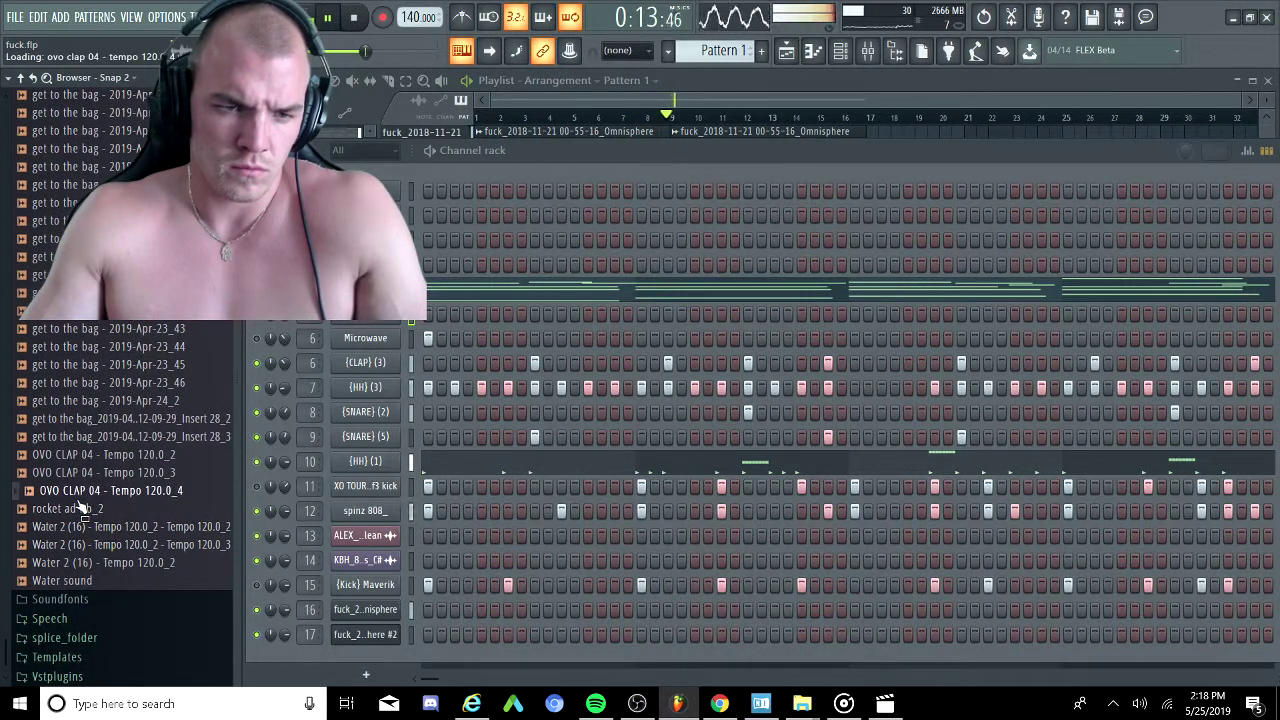
{"action": "left_click", "coordinate": [80, 508]}
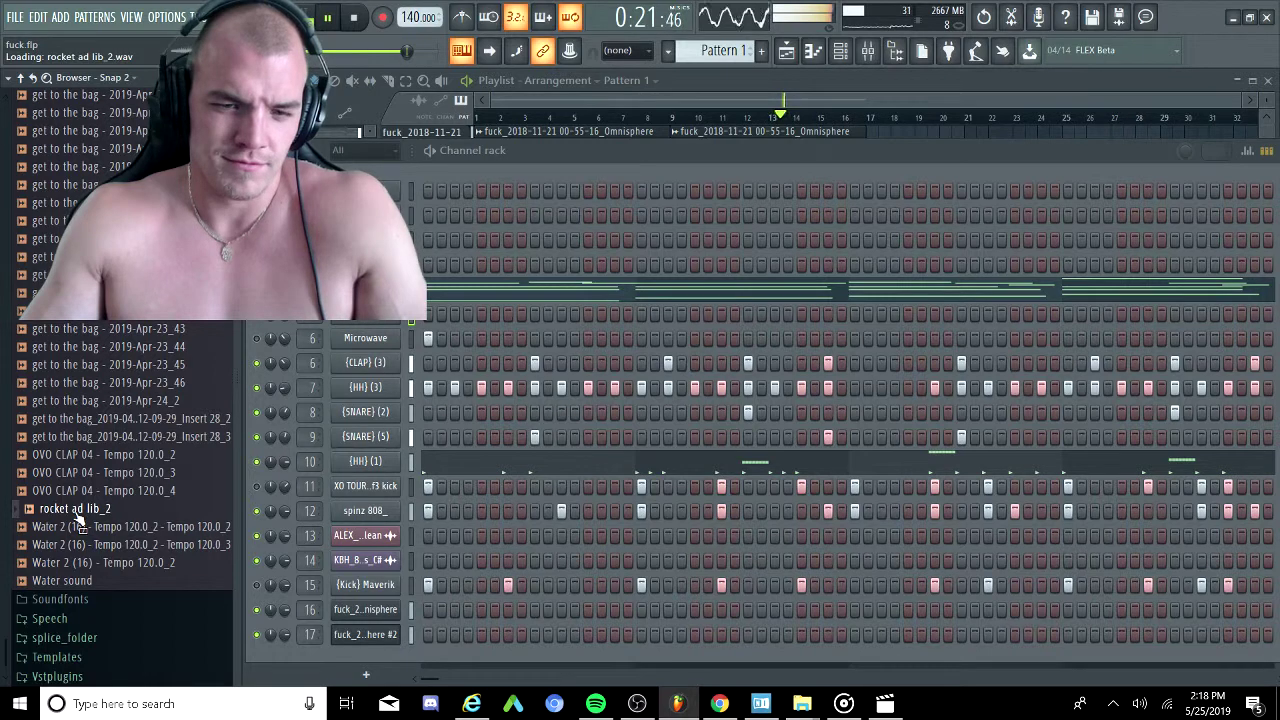
{"action": "left_click_drag", "start_coordinate": [368, 653], "coordinate": [368, 655]}
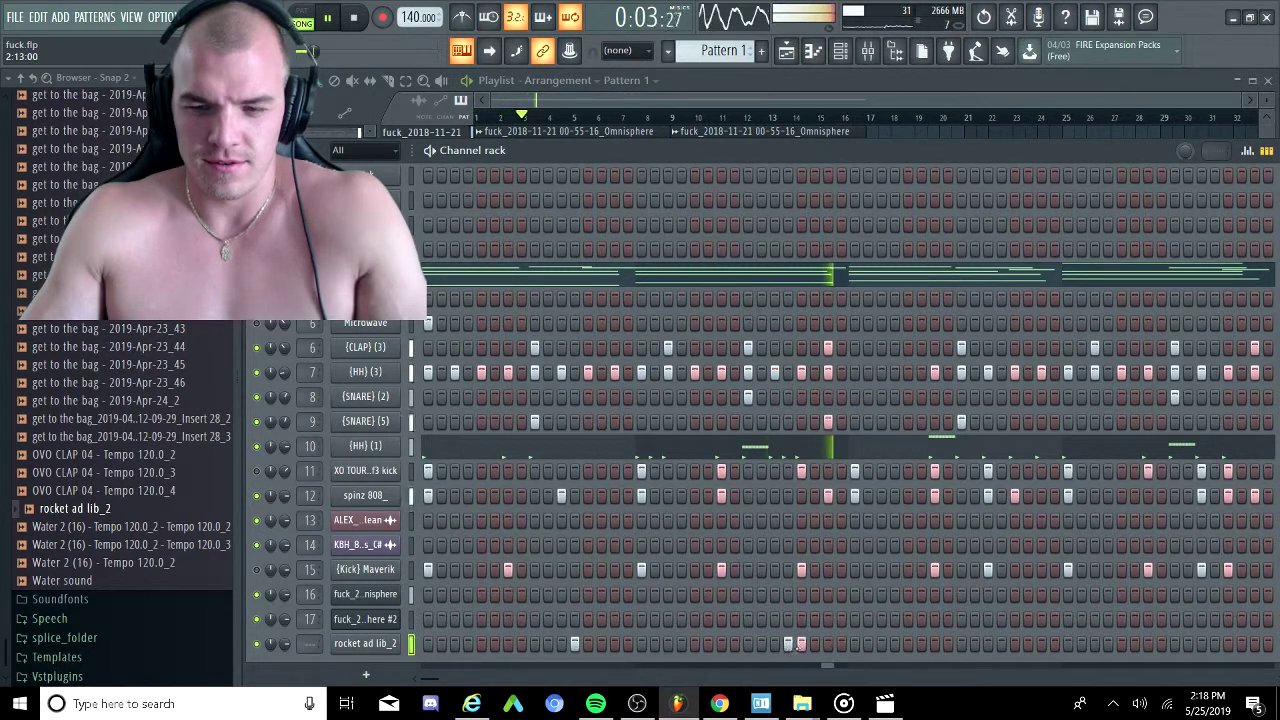
In rocket ad lib_2's piano roll, remove the bar 2 note and repeat the bar 1 note in bars 3, 5 and 7.
{"action": "right_click", "coordinate": [365, 643]}
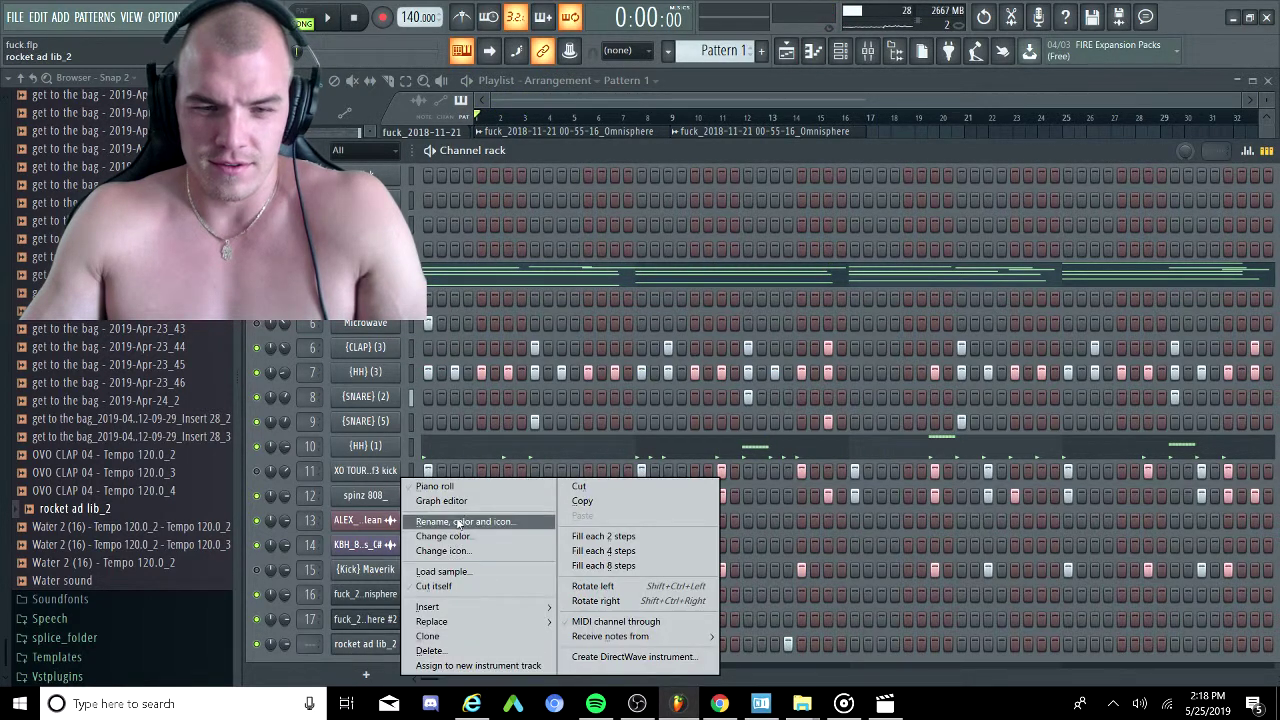
{"action": "left_click", "coordinate": [440, 489]}
{"action": "scroll", "coordinate": [687, 378], "scroll_direction": "down", "scroll_amount": 5}
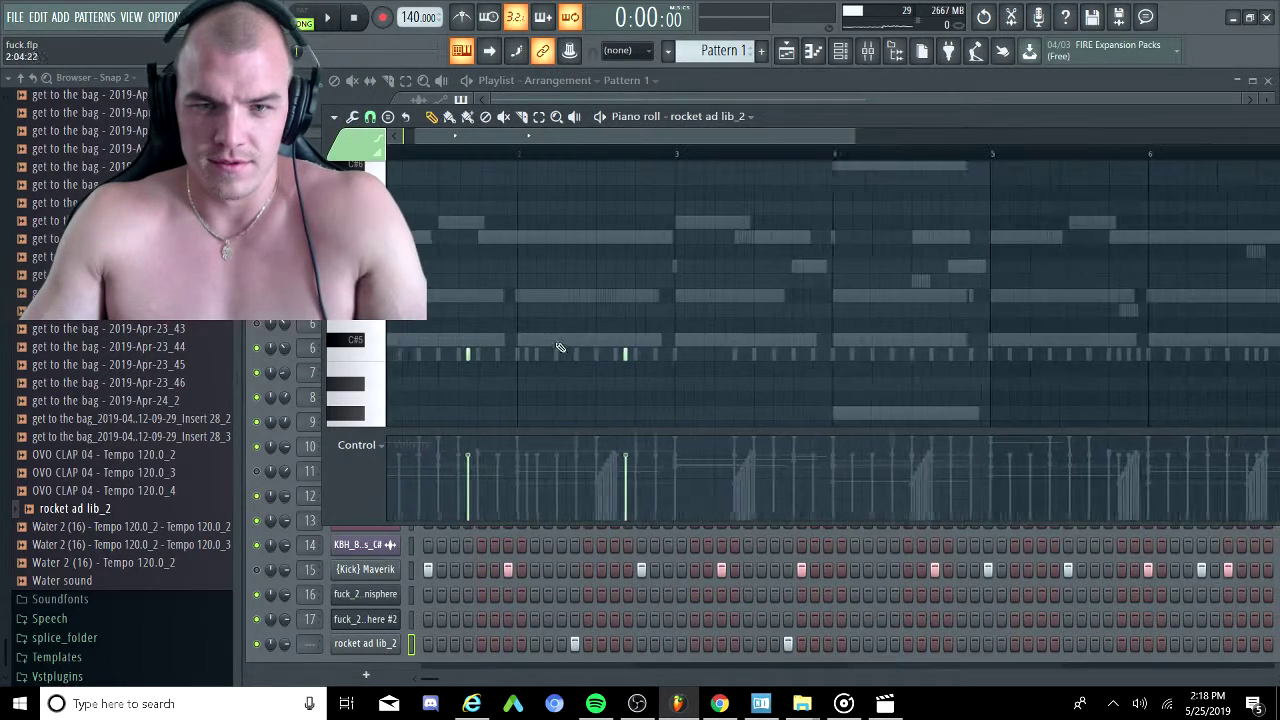
{"action": "scroll", "coordinate": [586, 363], "scroll_direction": "up", "scroll_amount": 3}
{"action": "scroll", "coordinate": [535, 378], "scroll_direction": "down", "scroll_amount": 3}
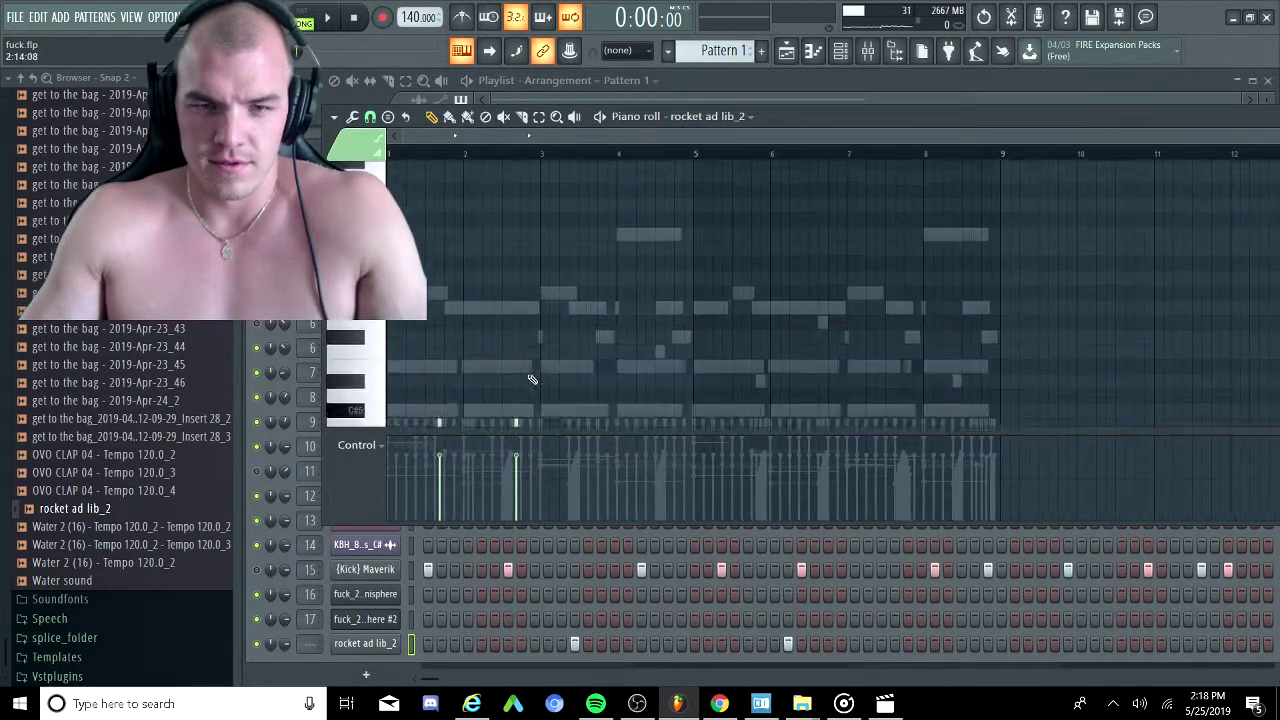
{"action": "left_click_drag", "start_coordinate": [549, 158], "coordinate": [695, 155]}
{"action": "key", "text": "ctrl+b"}
{"action": "key", "text": "ctrl+b"}
{"action": "key", "text": "ctrl+b"}
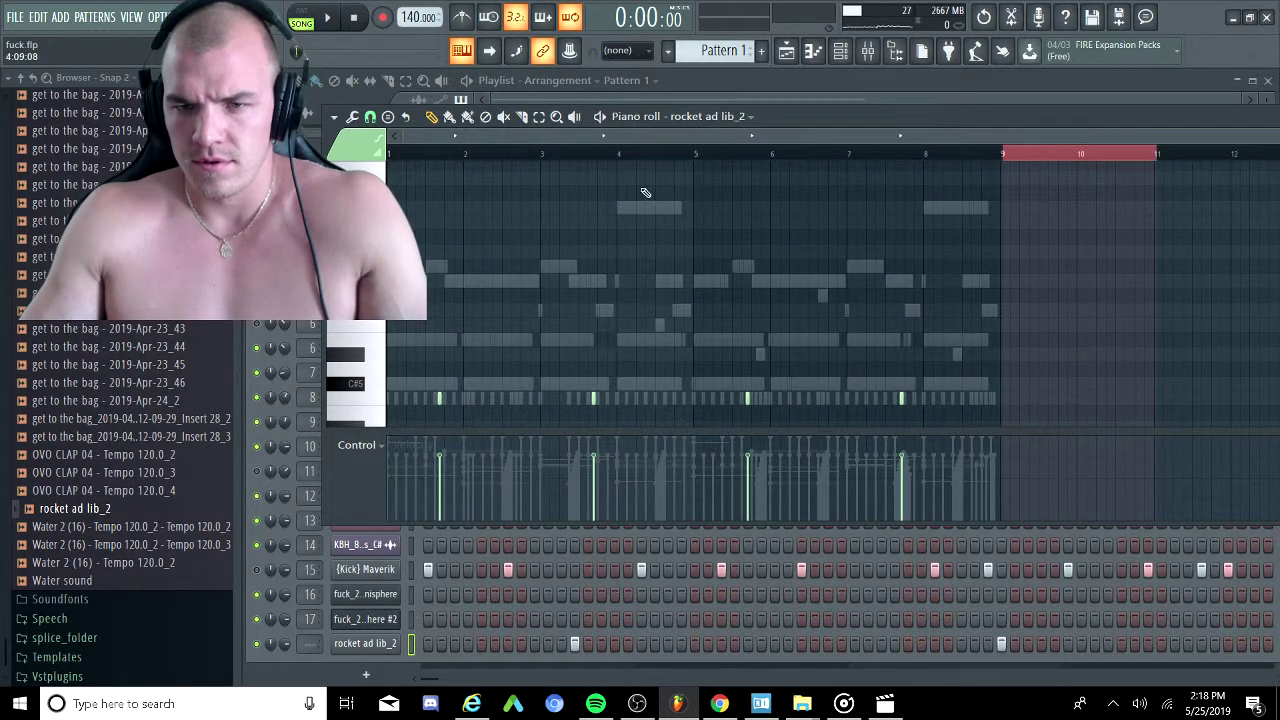
{"action": "left_click", "coordinate": [500, 155]}
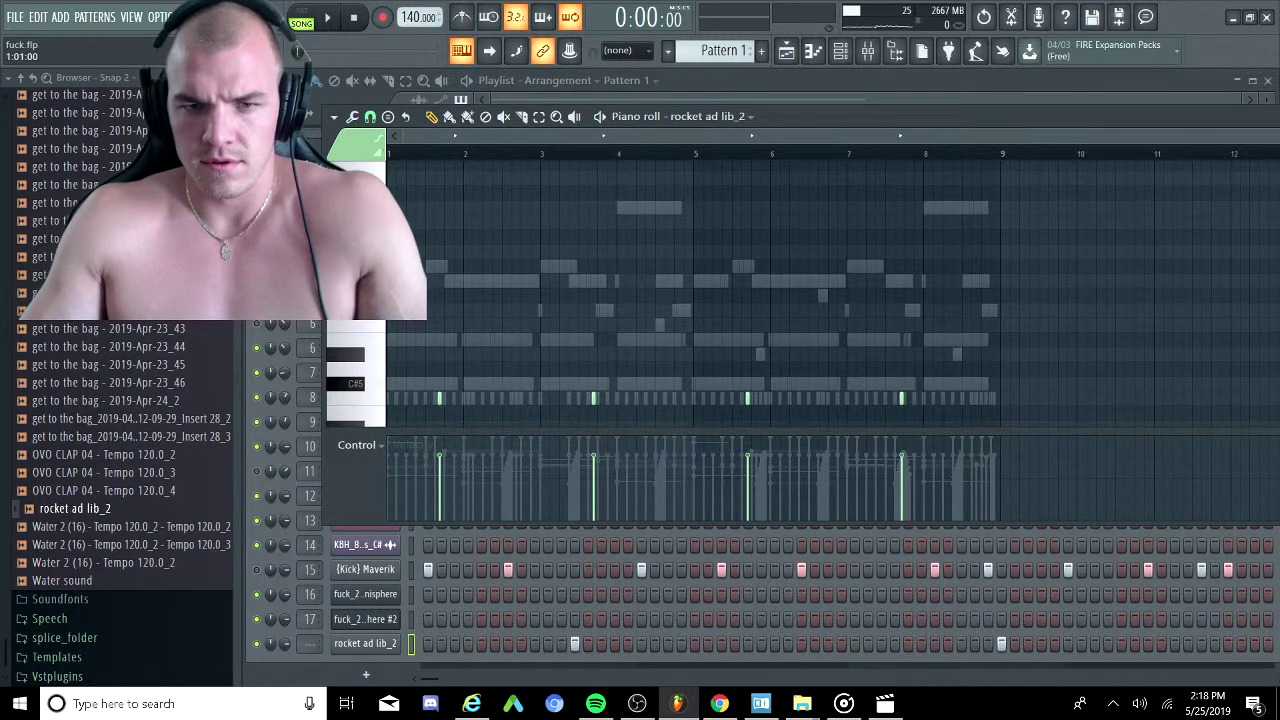
Play the arrangement and check the mixer, channel rack and playlist before returning to the rocket ad lib_2 piano roll.
{"action": "key", "text": "space"}
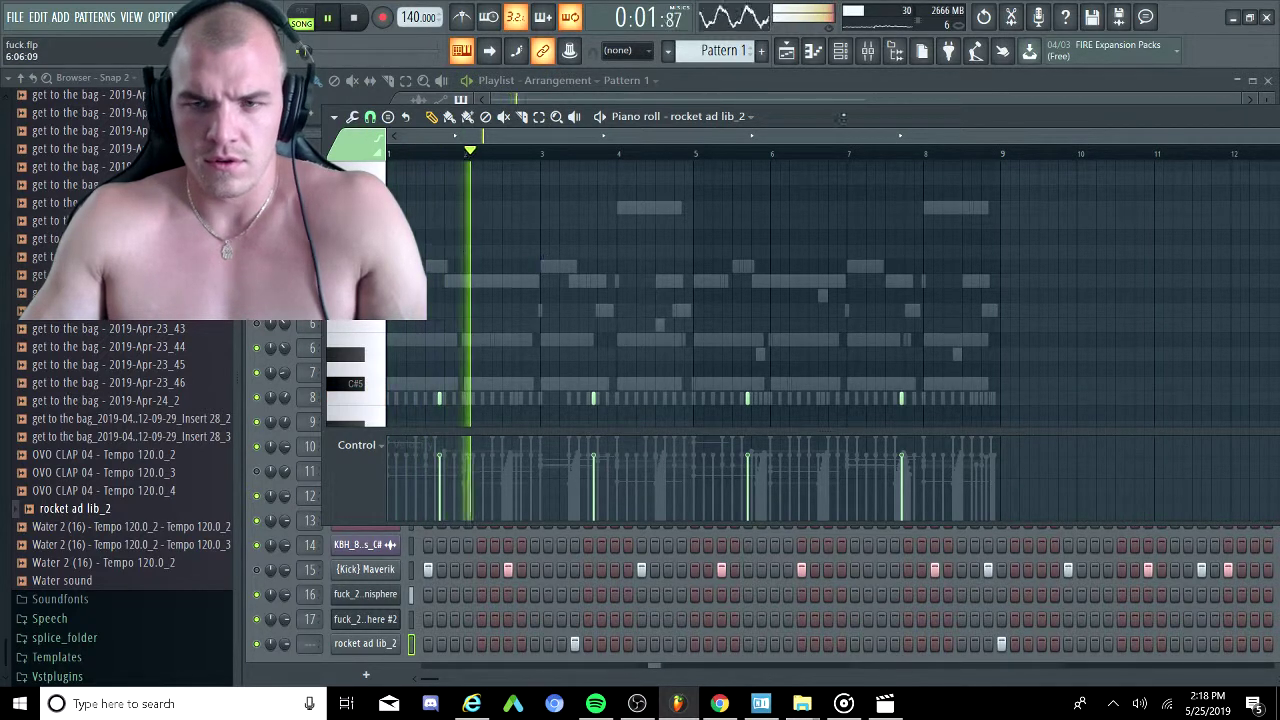
{"action": "left_click", "coordinate": [868, 50]}
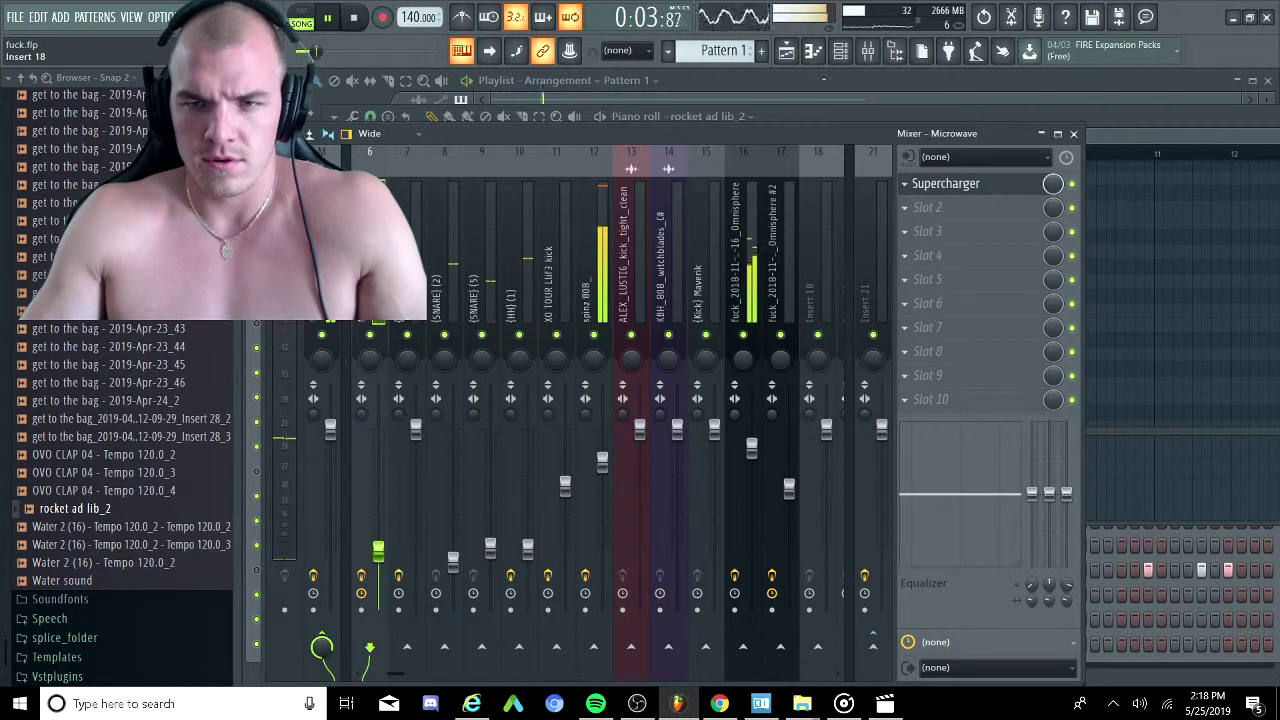
{"action": "left_click", "coordinate": [840, 52]}
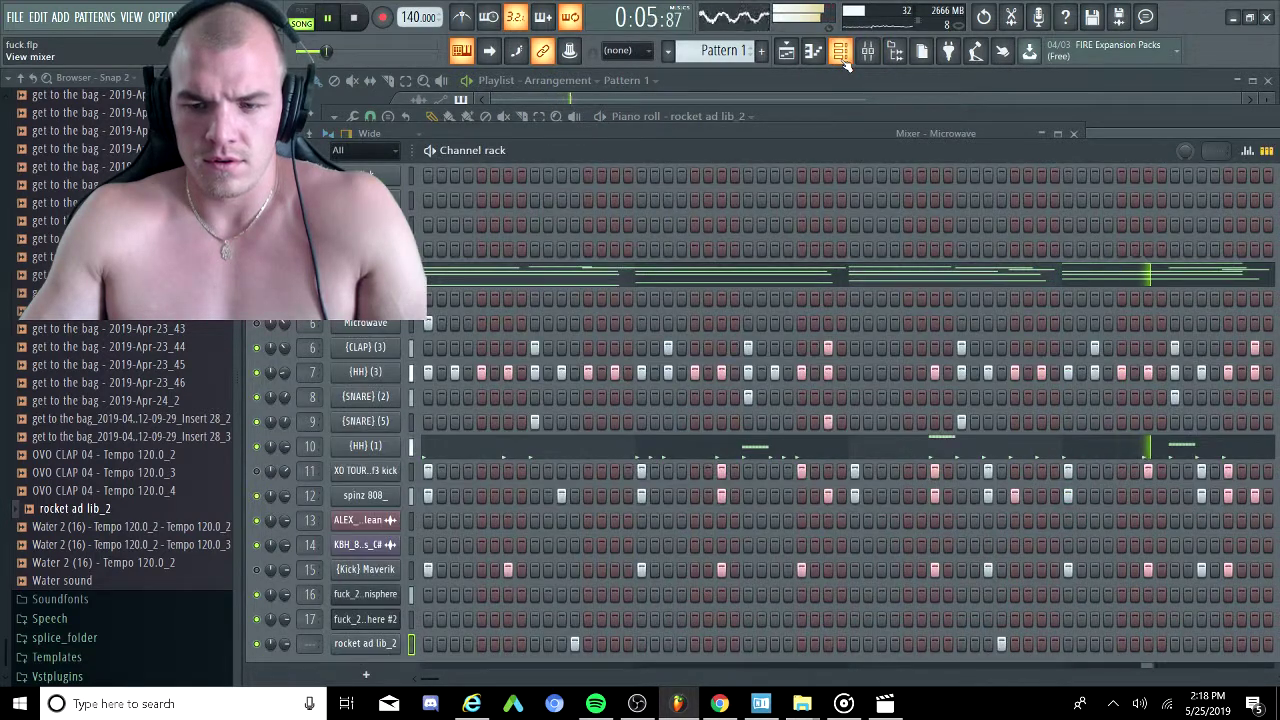
{"action": "left_click", "coordinate": [843, 58]}
{"action": "left_click", "coordinate": [797, 54]}
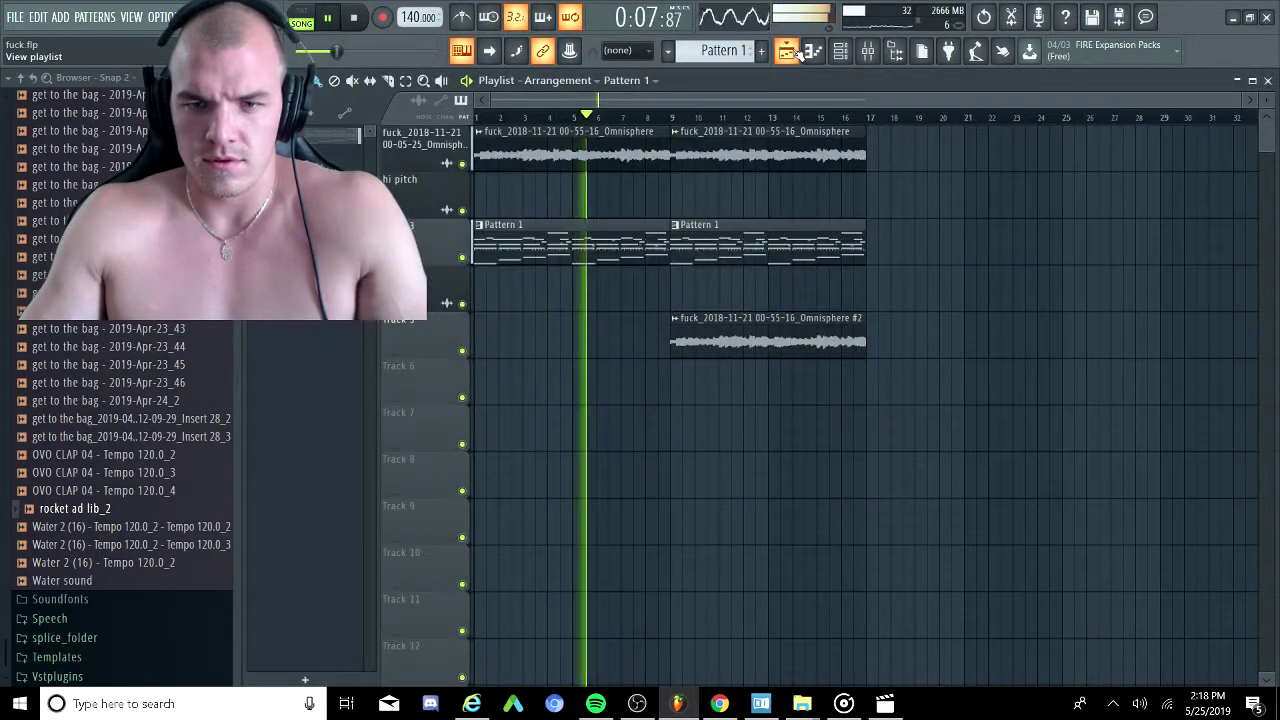
{"action": "left_click", "coordinate": [814, 54]}
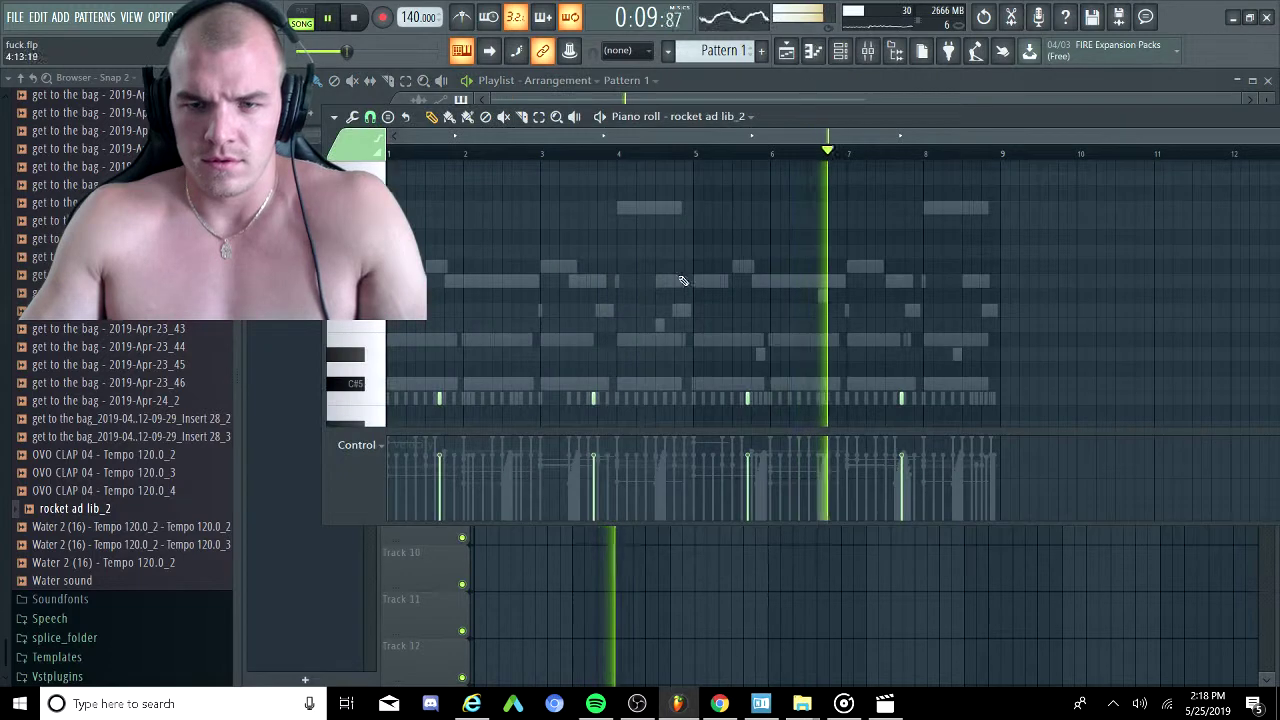
Replace rocket ad lib_2's notes in bars 3, 5 and 7 with a single note near the end of bar 4.
{"action": "scroll", "coordinate": [650, 265], "scroll_direction": "down", "scroll_amount": 4}
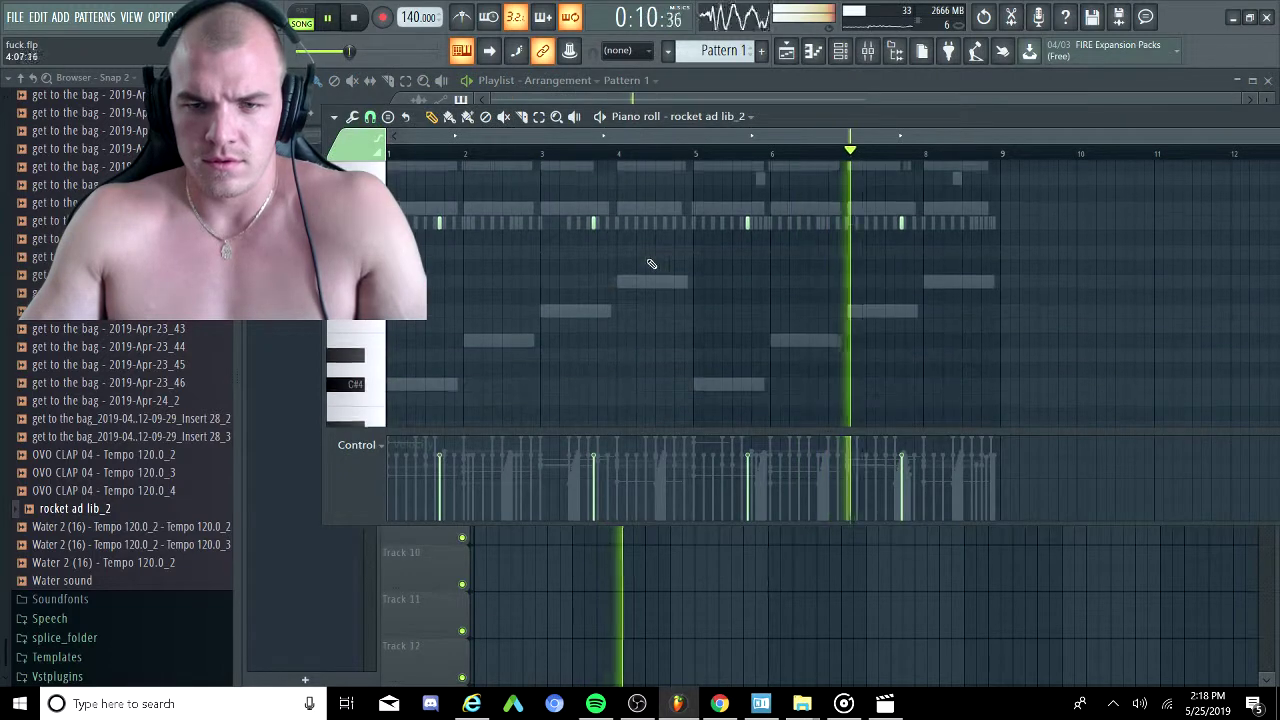
{"action": "left_click", "coordinate": [607, 222]}
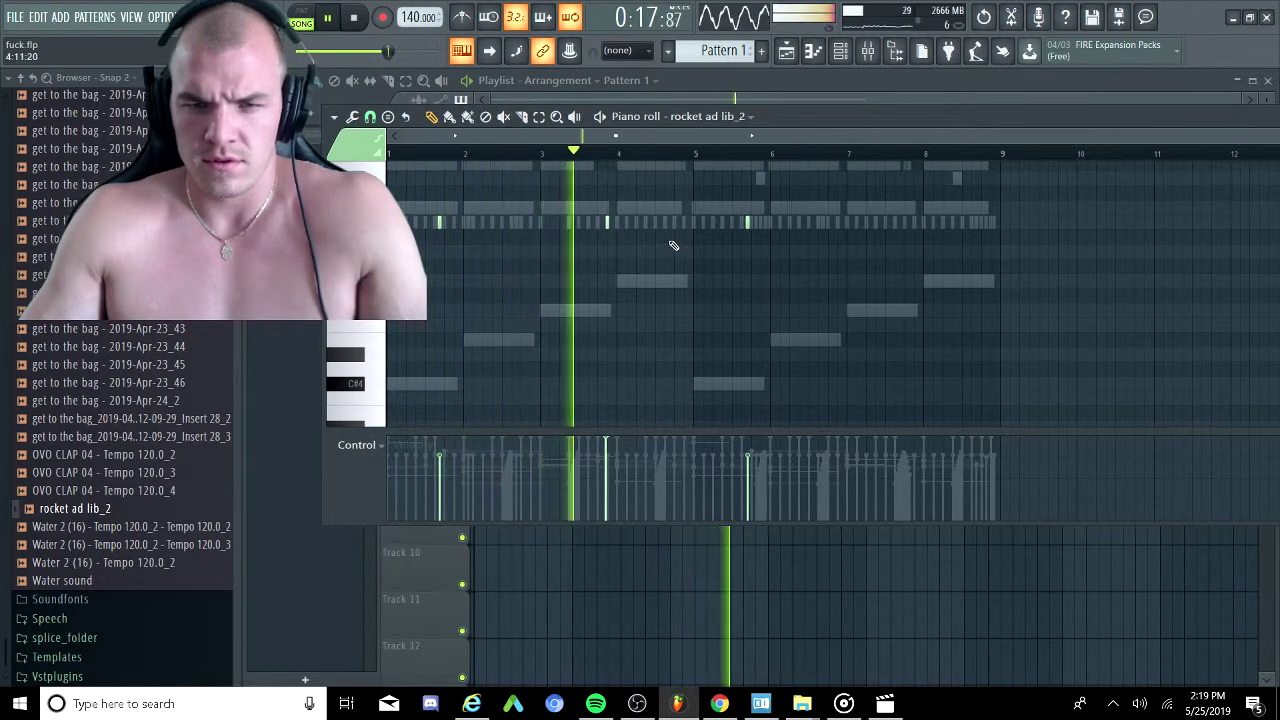
{"action": "right_click", "coordinate": [605, 224]}
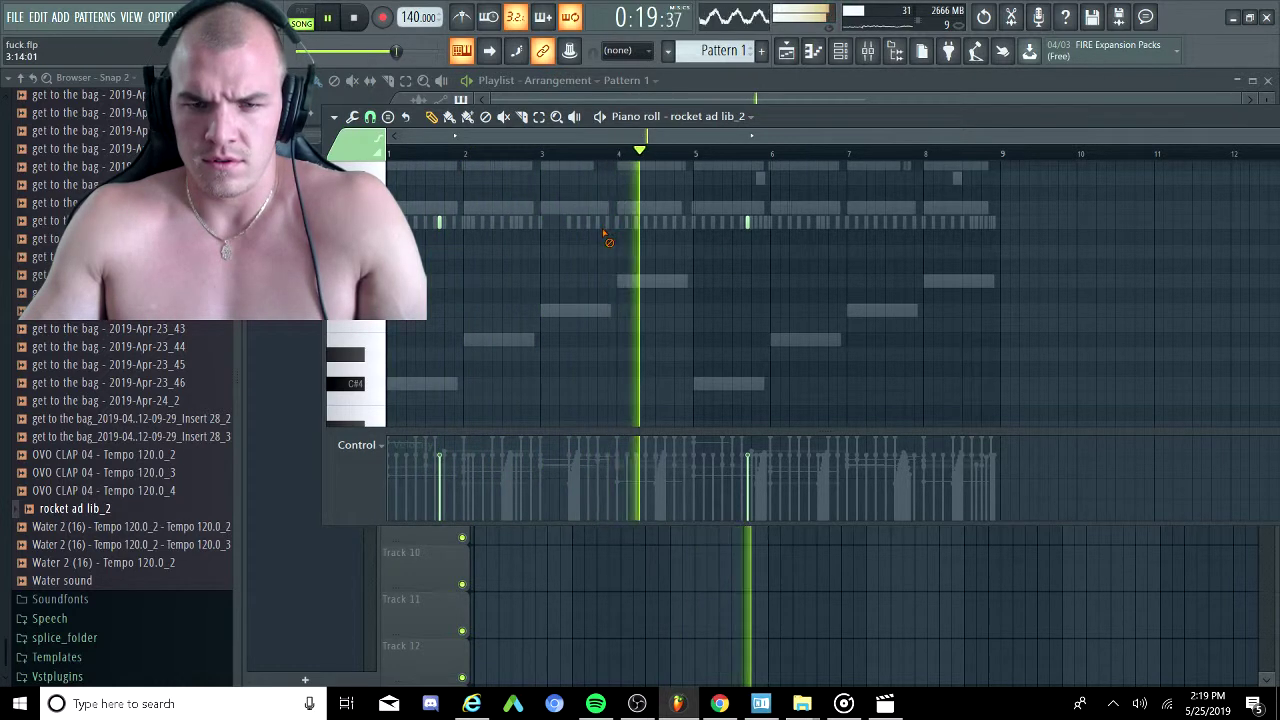
{"action": "left_click", "coordinate": [683, 222]}
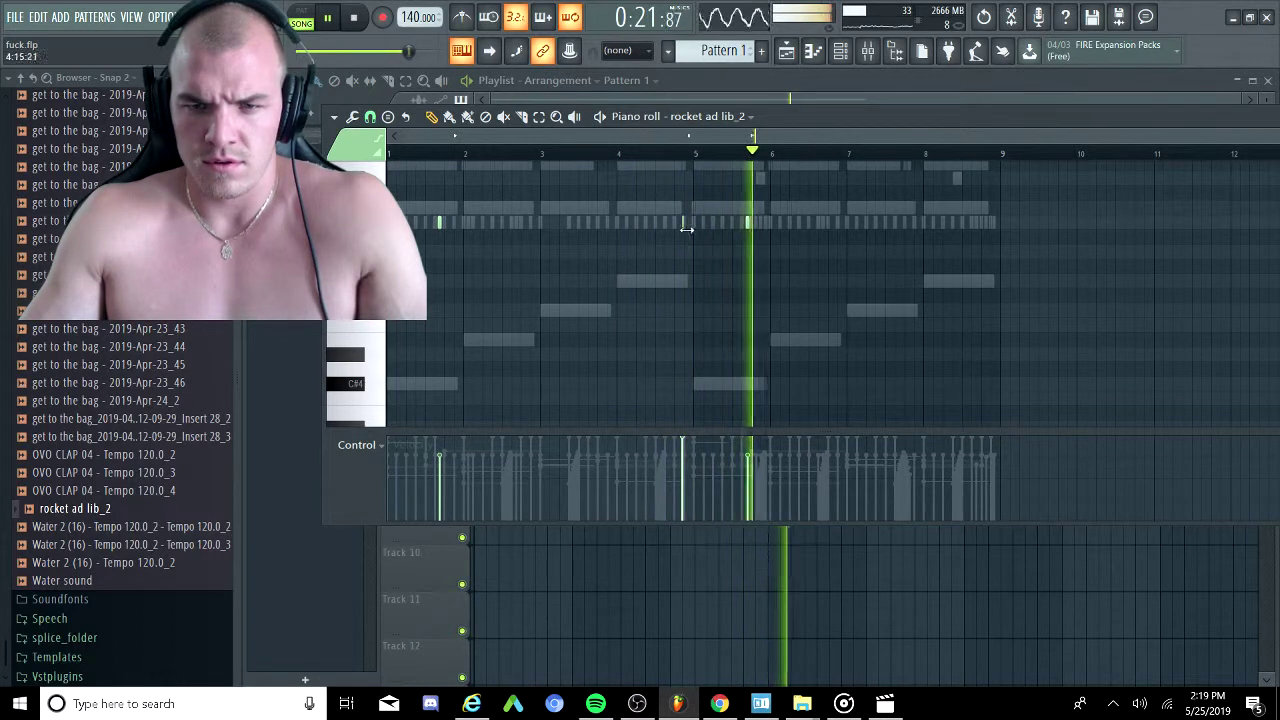
{"action": "right_click", "coordinate": [685, 225]}
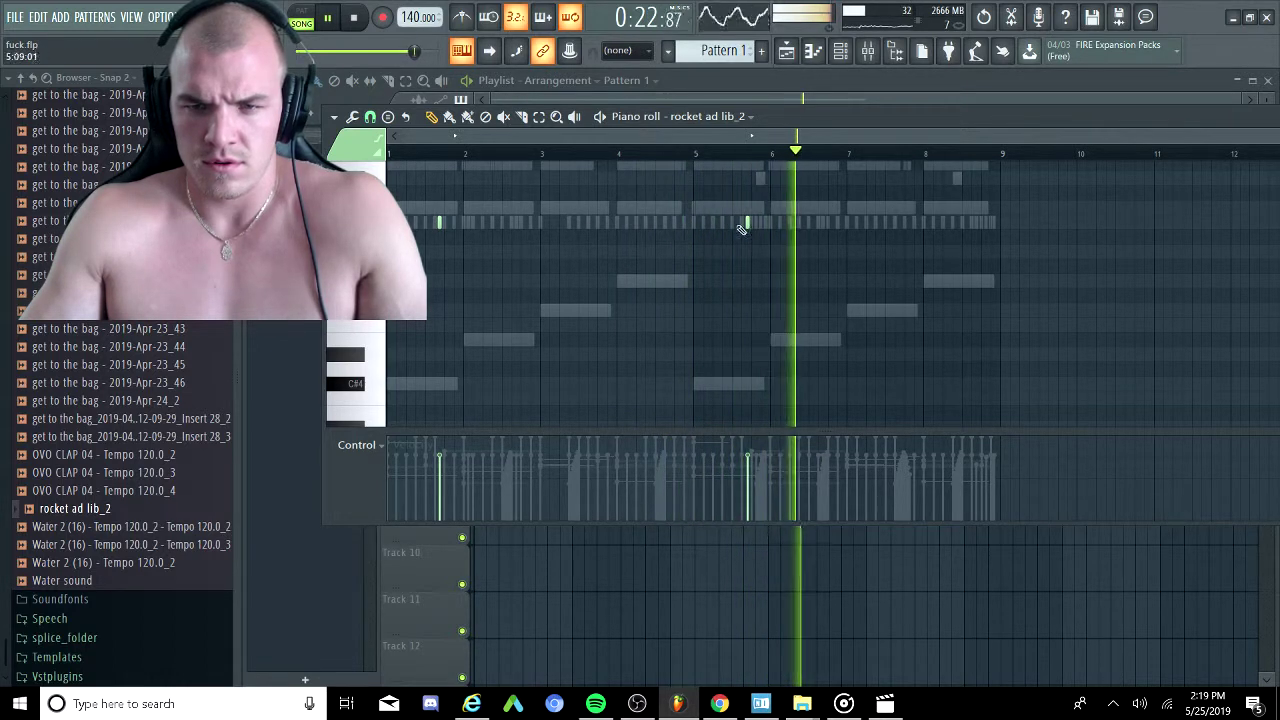
{"action": "left_click", "coordinate": [685, 223]}
{"action": "right_click", "coordinate": [748, 225]}
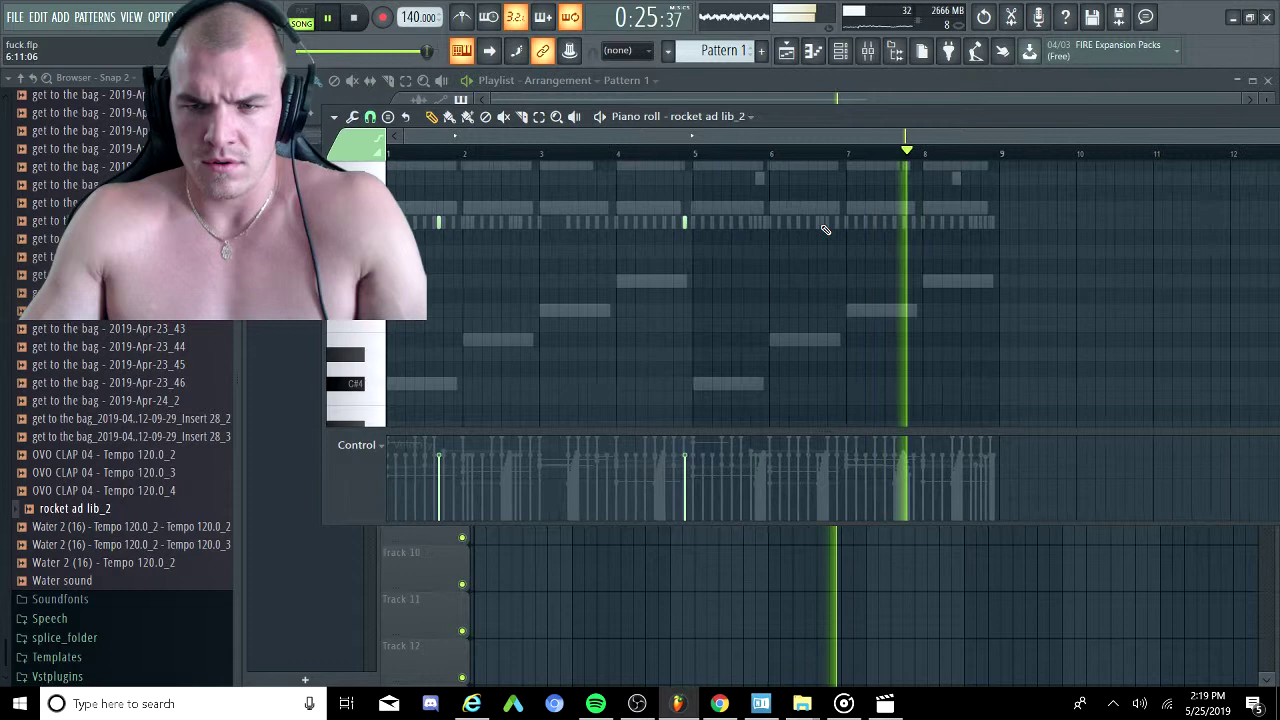
Delete rocket ad lib_2's note near the end of bar 4, keep the bar 1 note and stop playback.
{"action": "left_click", "coordinate": [990, 224]}
{"action": "right_click", "coordinate": [988, 224]}
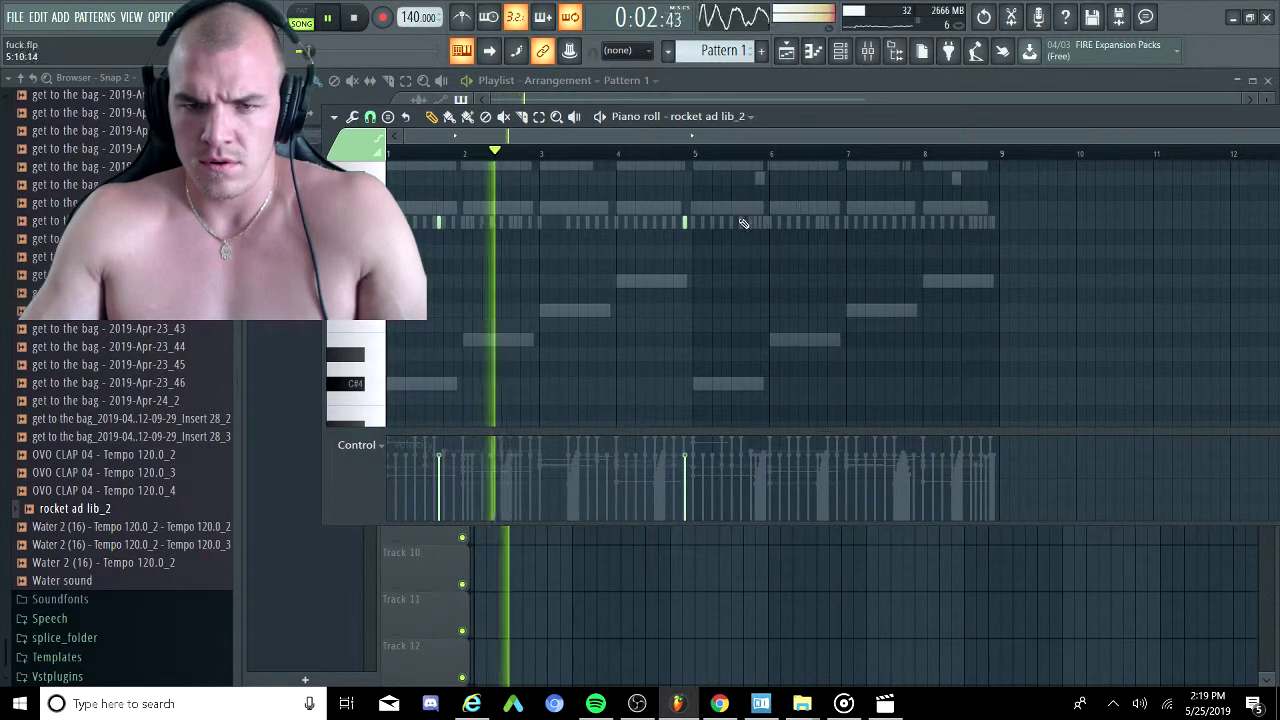
{"action": "right_click", "coordinate": [686, 224]}
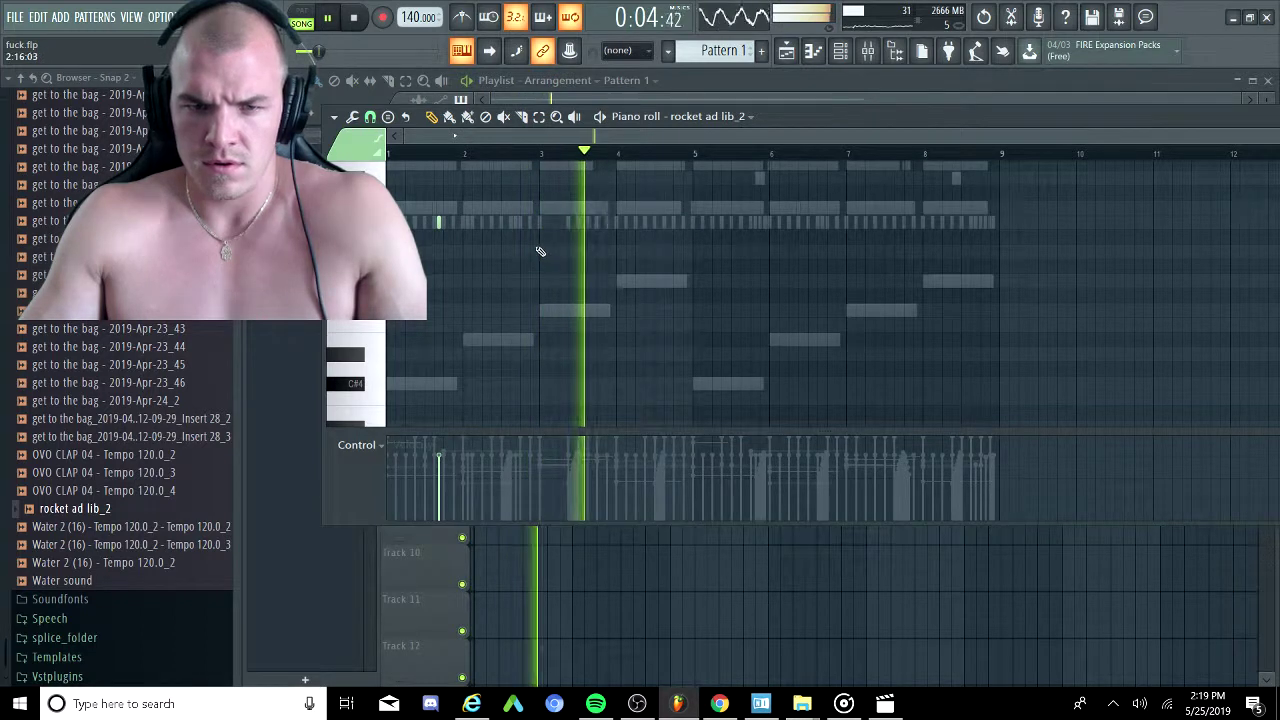
{"action": "scroll", "coordinate": [541, 250], "scroll_direction": "up", "scroll_amount": 2}
{"action": "key", "text": "space"}
{"action": "scroll", "coordinate": [538, 253], "scroll_direction": "up", "scroll_amount": 1}
{"action": "scroll", "coordinate": [532, 262], "scroll_direction": "down", "scroll_amount": 1}
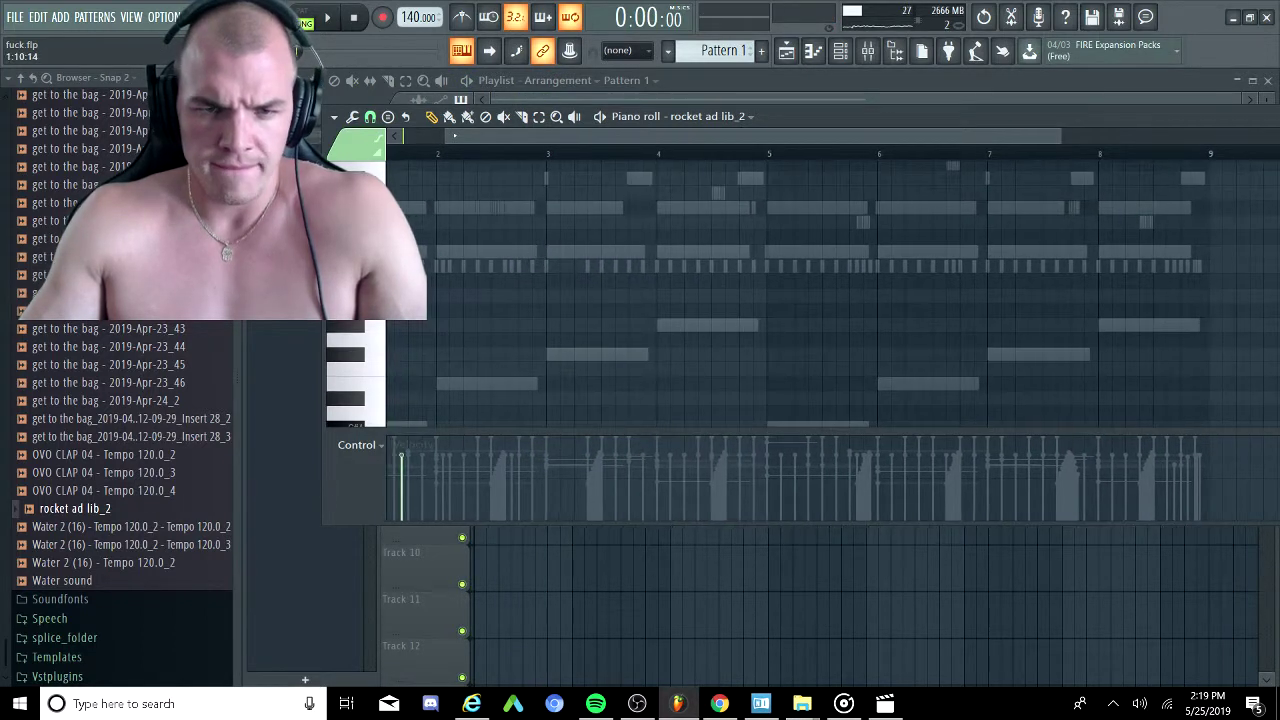
{"action": "scroll", "coordinate": [500, 274], "scroll_direction": "up", "scroll_amount": 1}
{"action": "left_click_drag", "start_coordinate": [452, 136], "coordinate": [415, 136]}
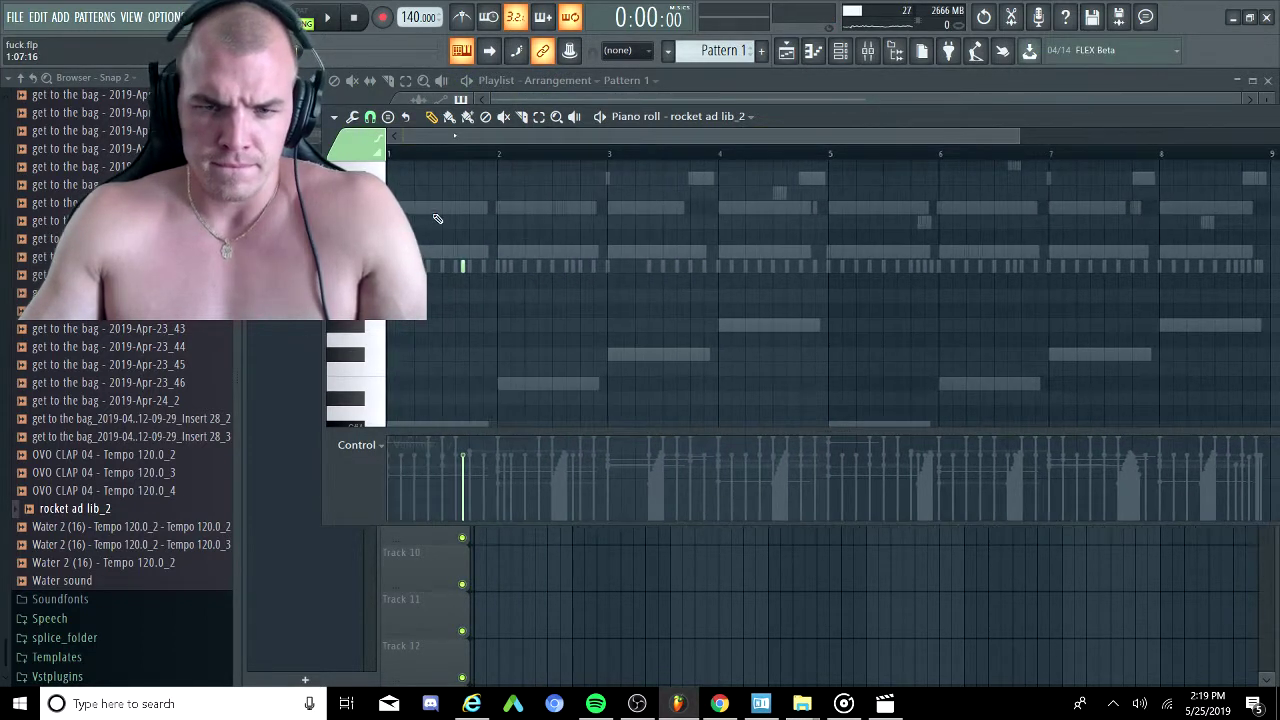
Select bar 1 in rocket ad lib_2's piano roll and duplicate its note into every bar through bar 8.
{"action": "scroll", "coordinate": [435, 221], "scroll_direction": "up", "scroll_amount": 3}
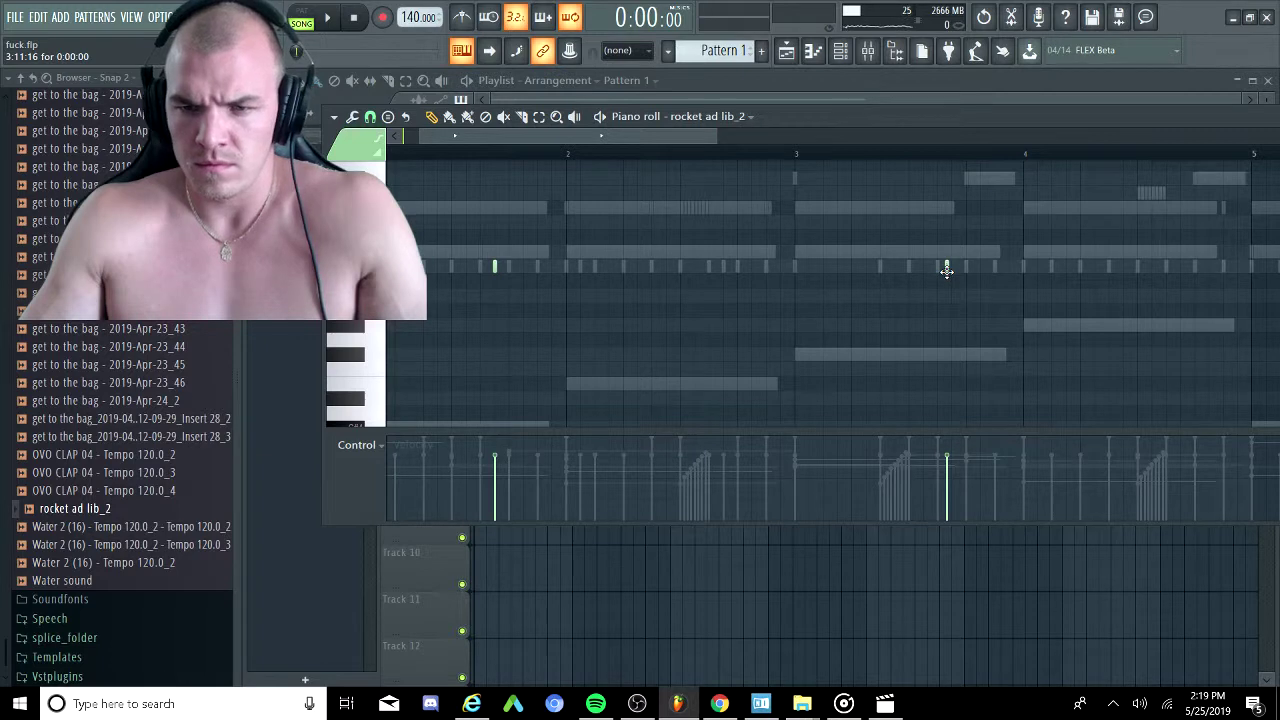
{"action": "scroll", "coordinate": [937, 304], "scroll_direction": "down", "scroll_amount": 2}
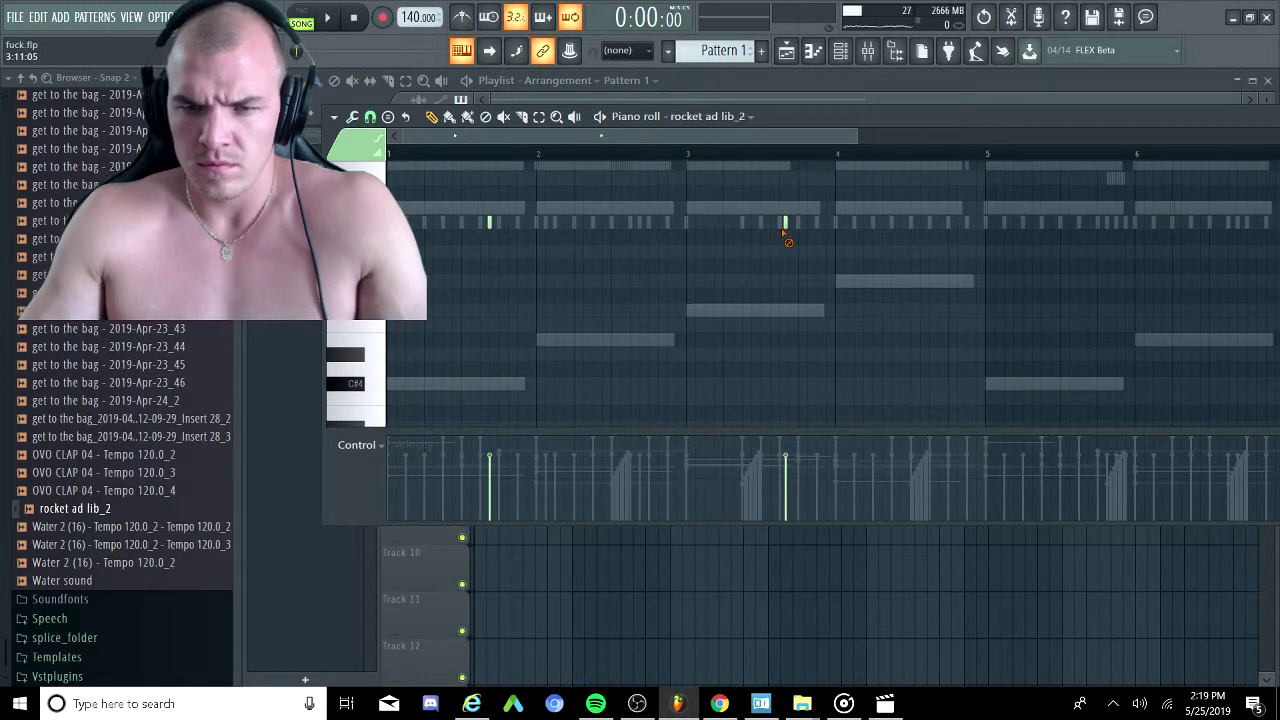
{"action": "left_click_drag", "start_coordinate": [541, 155], "coordinate": [389, 155]}
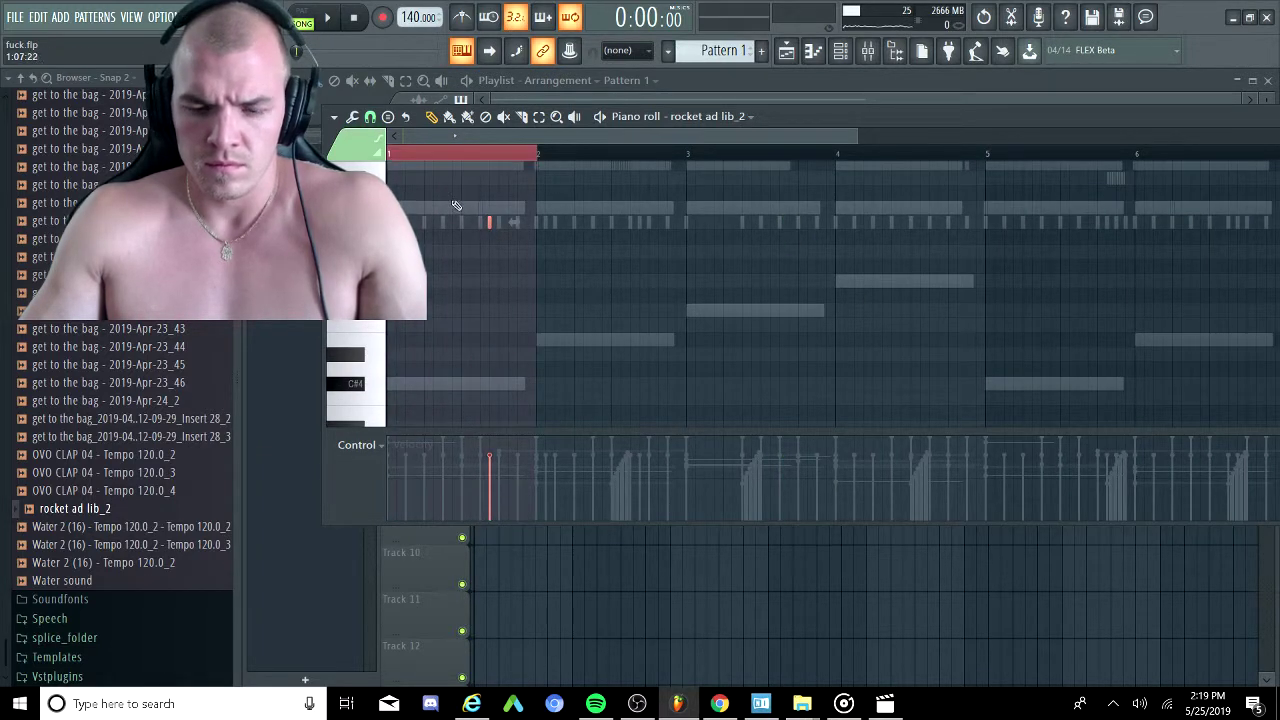
{"action": "key", "text": "ctrl+b"}
{"action": "key", "text": "ctrl+b"}
{"action": "key", "text": "ctrl+b"}
{"action": "key", "text": "ctrl+b"}
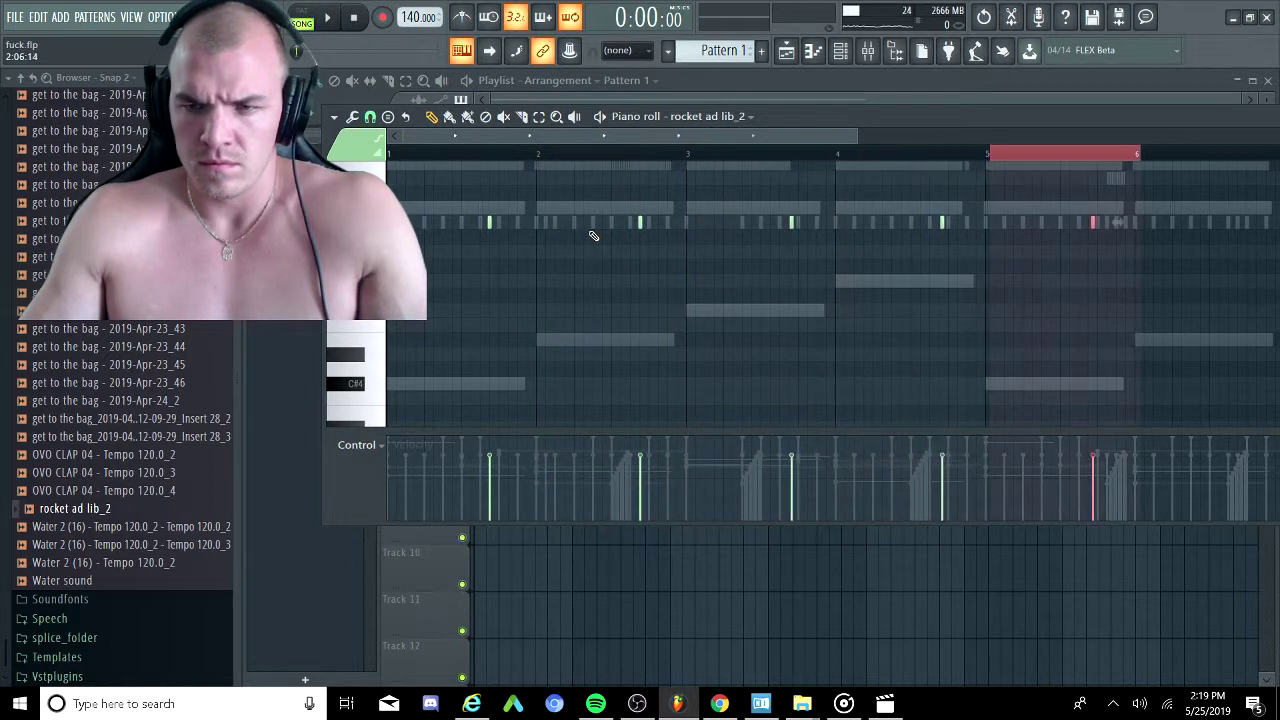
{"action": "scroll", "coordinate": [593, 236], "scroll_direction": "down", "scroll_amount": 3}
{"action": "key", "text": "ctrl+b"}
{"action": "key", "text": "ctrl+b"}
{"action": "key", "text": "ctrl+b"}
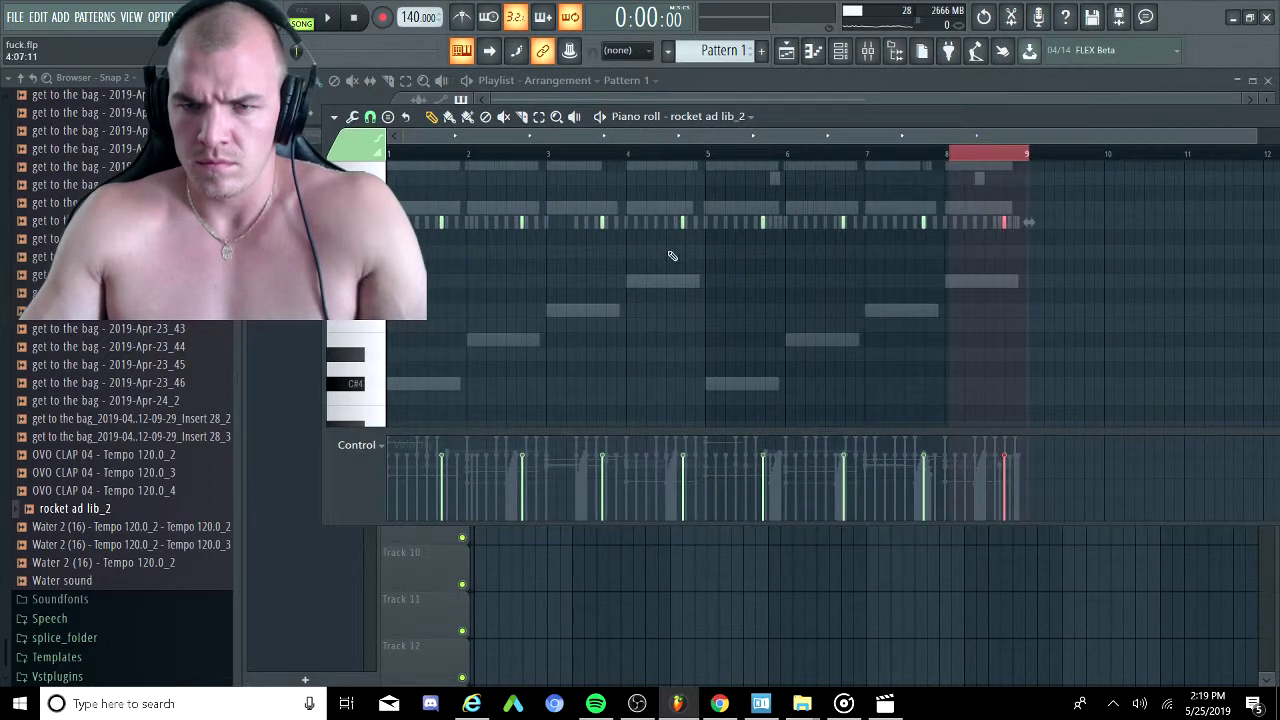
Remove the repeated rocket ad lib_2 notes from bars 2, 4, 6 and 8.
{"action": "left_click", "coordinate": [498, 153]}
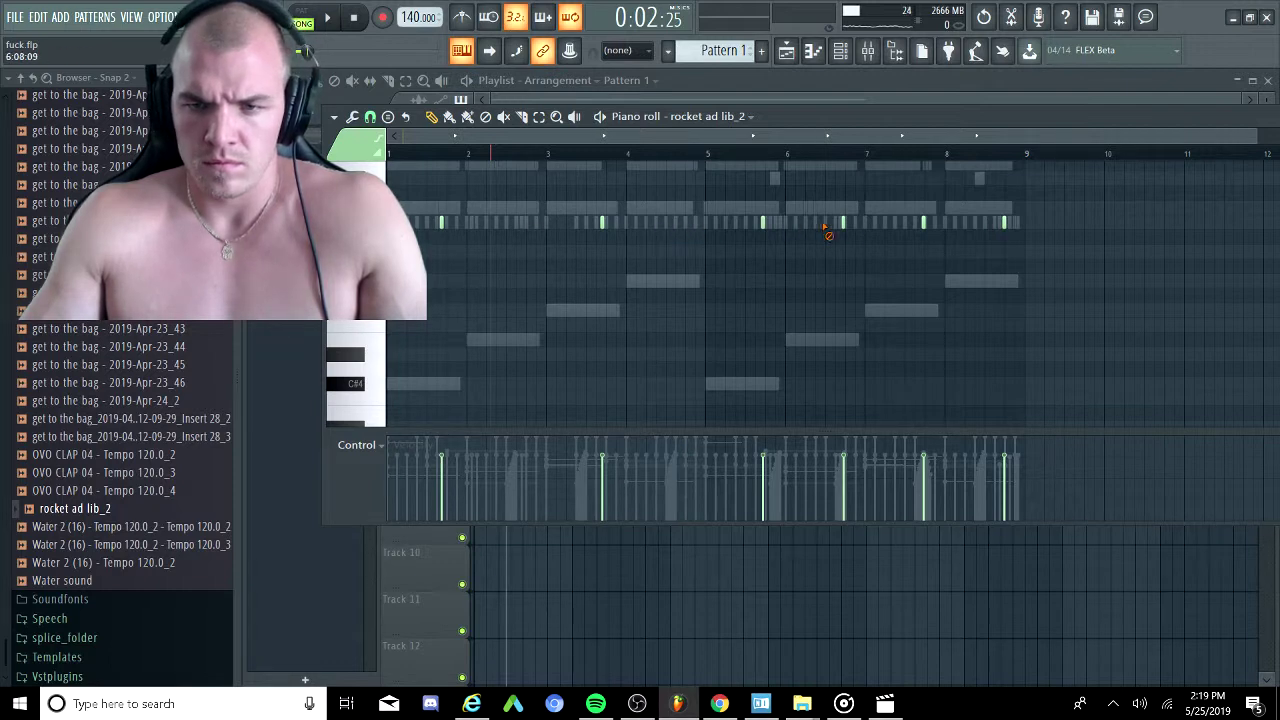
{"action": "key", "text": "space"}
{"action": "key", "text": "space"}
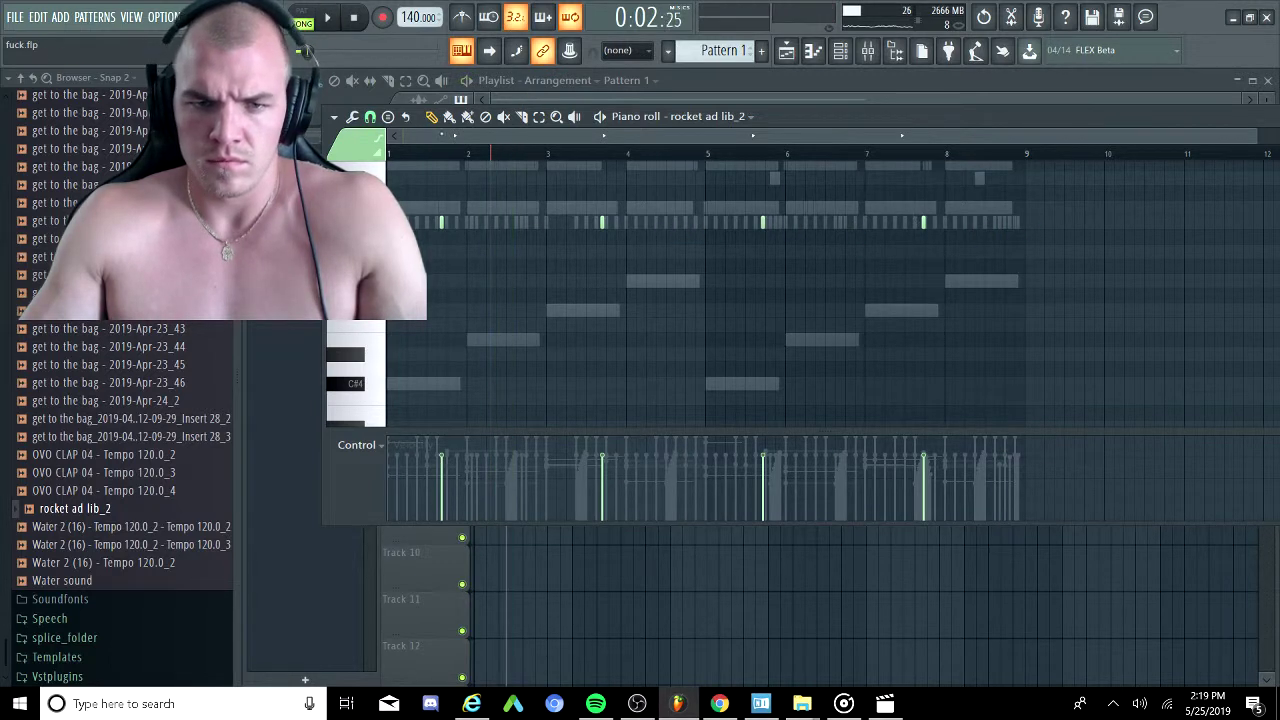
Play the arrangement with the alternating-bar ad lib hits while viewing the mixer and channel rack, and return to the piano roll.
{"action": "key", "text": "space"}
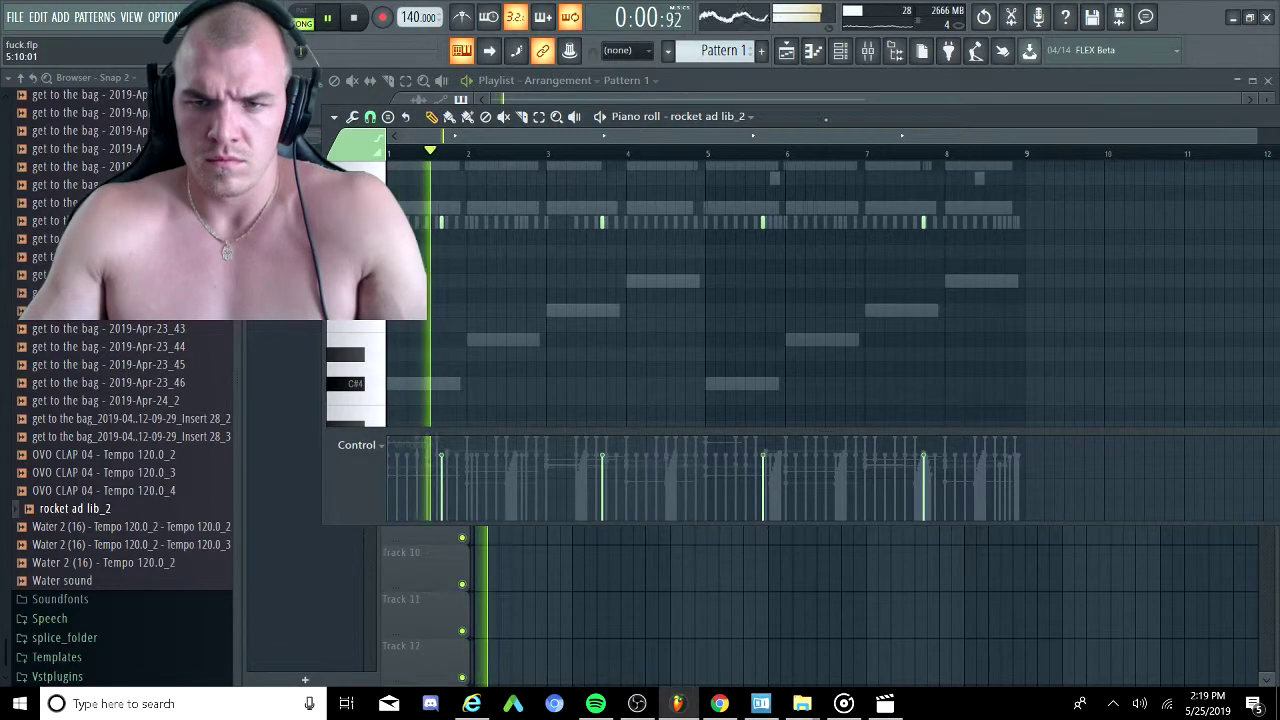
{"action": "left_click", "coordinate": [869, 51]}
{"action": "left_click", "coordinate": [841, 51]}
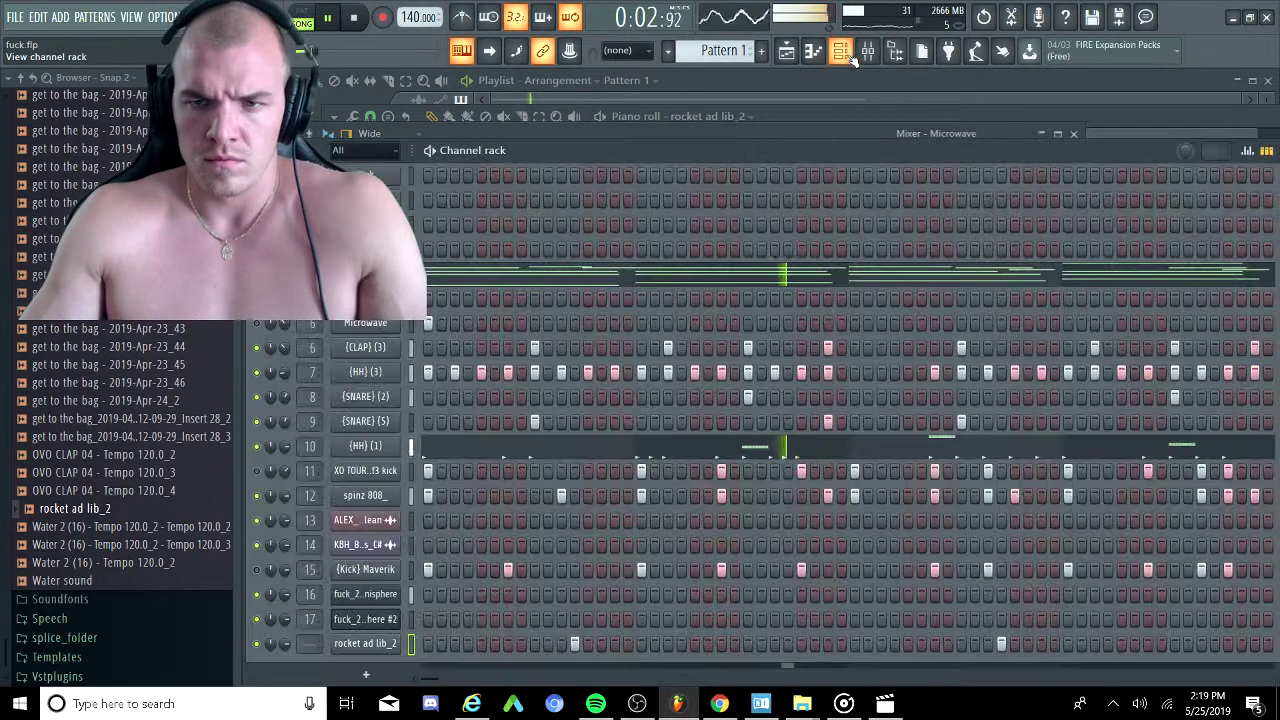
{"action": "left_click", "coordinate": [869, 55]}
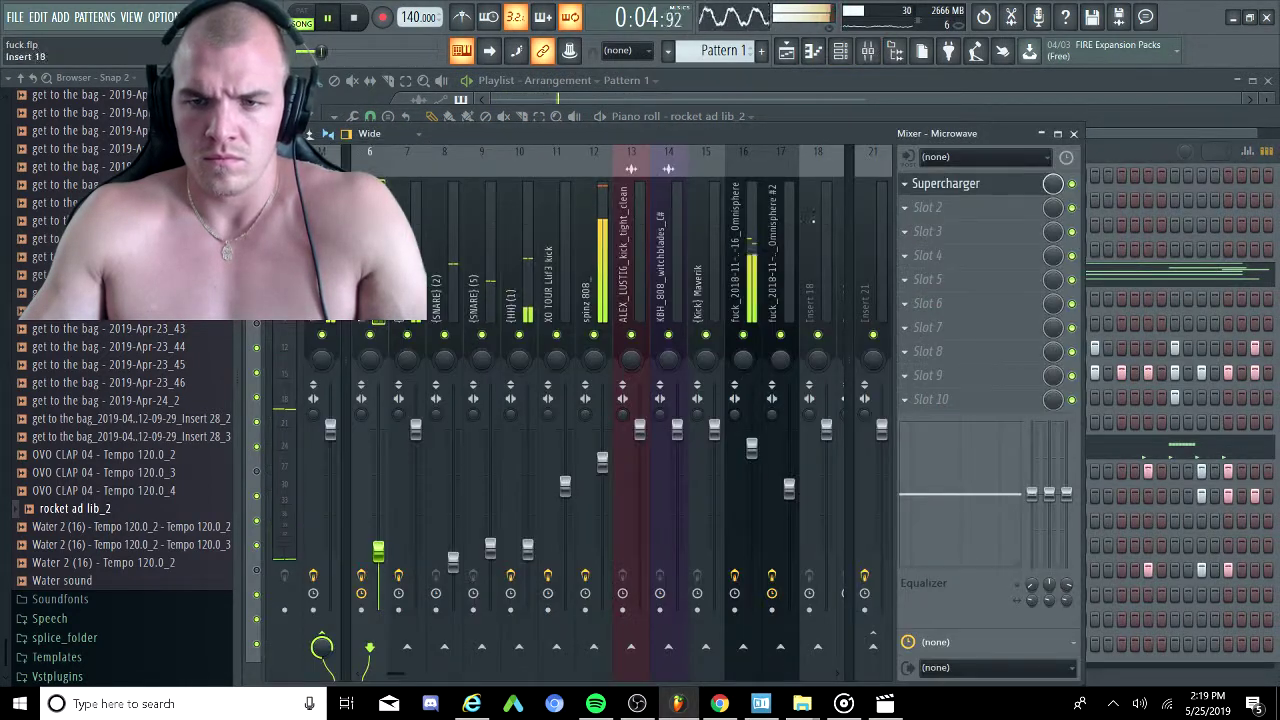
{"action": "left_click", "coordinate": [841, 51]}
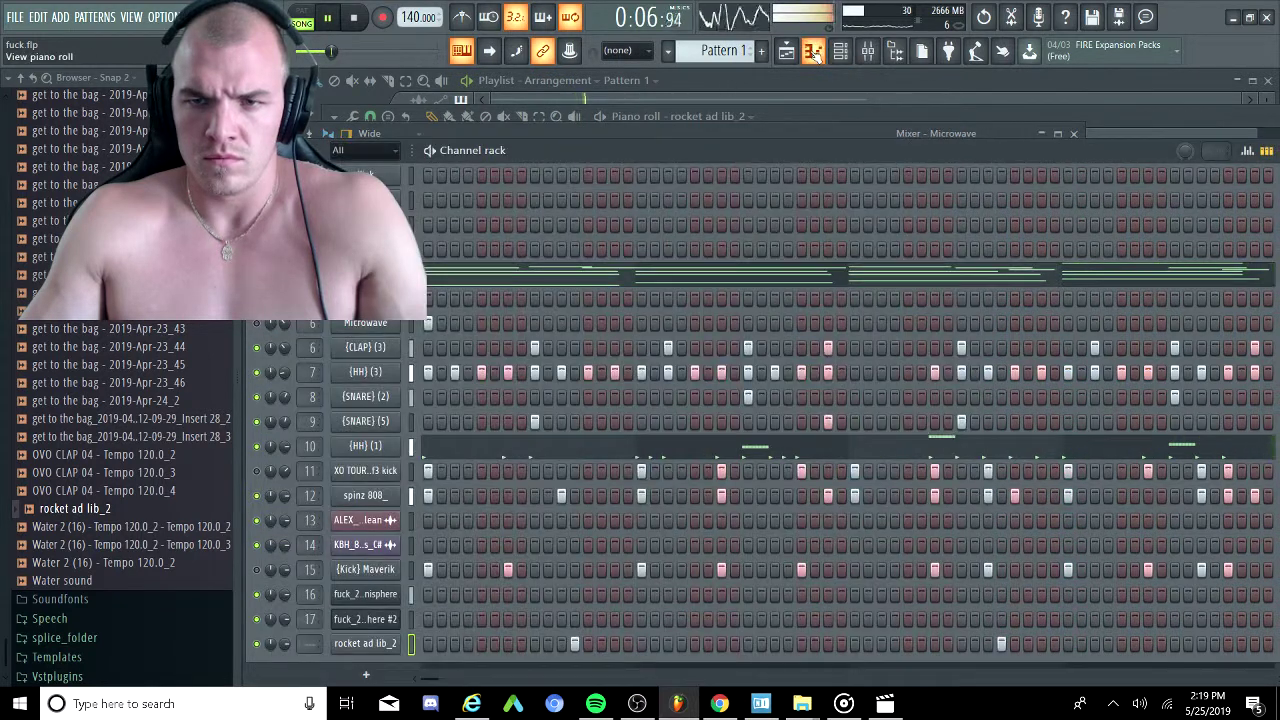
{"action": "left_click", "coordinate": [814, 51]}
{"action": "key", "text": "space"}
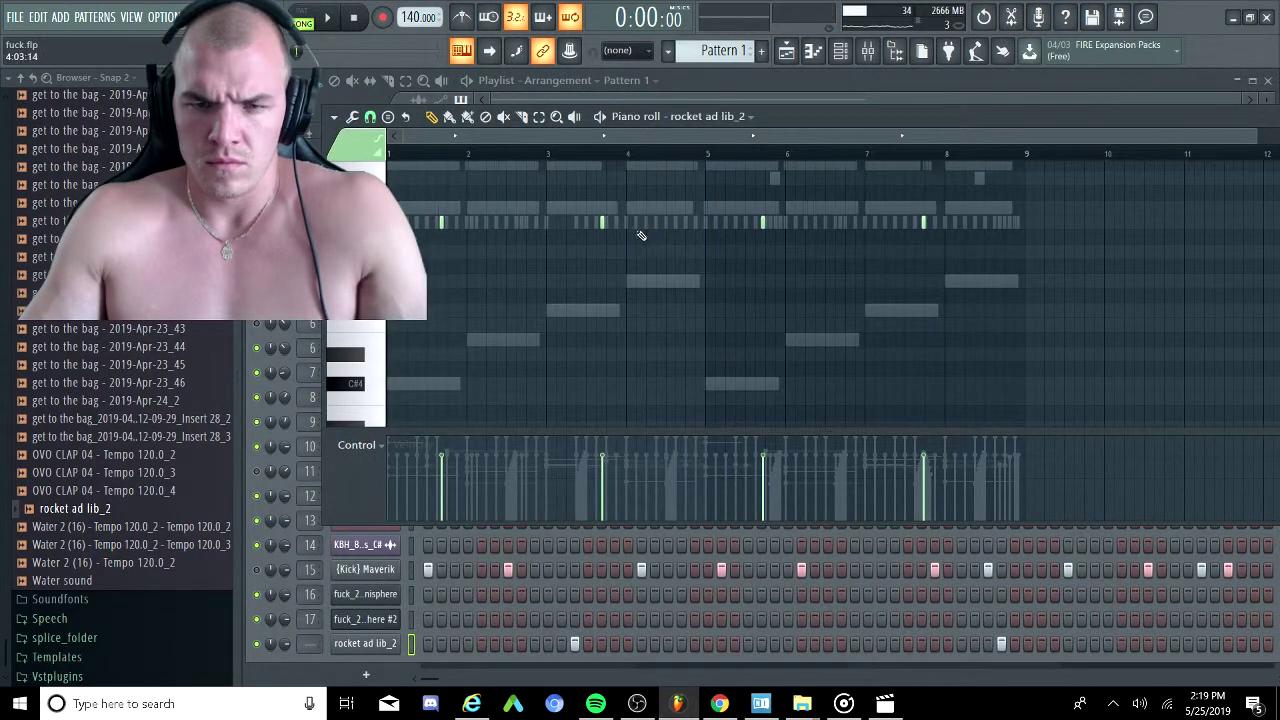
Move rocket ad lib_2's bar 3 note to bar 4 by duplicating that bar and deleting the original note.
{"action": "left_click_drag", "start_coordinate": [627, 158], "coordinate": [541, 175]}
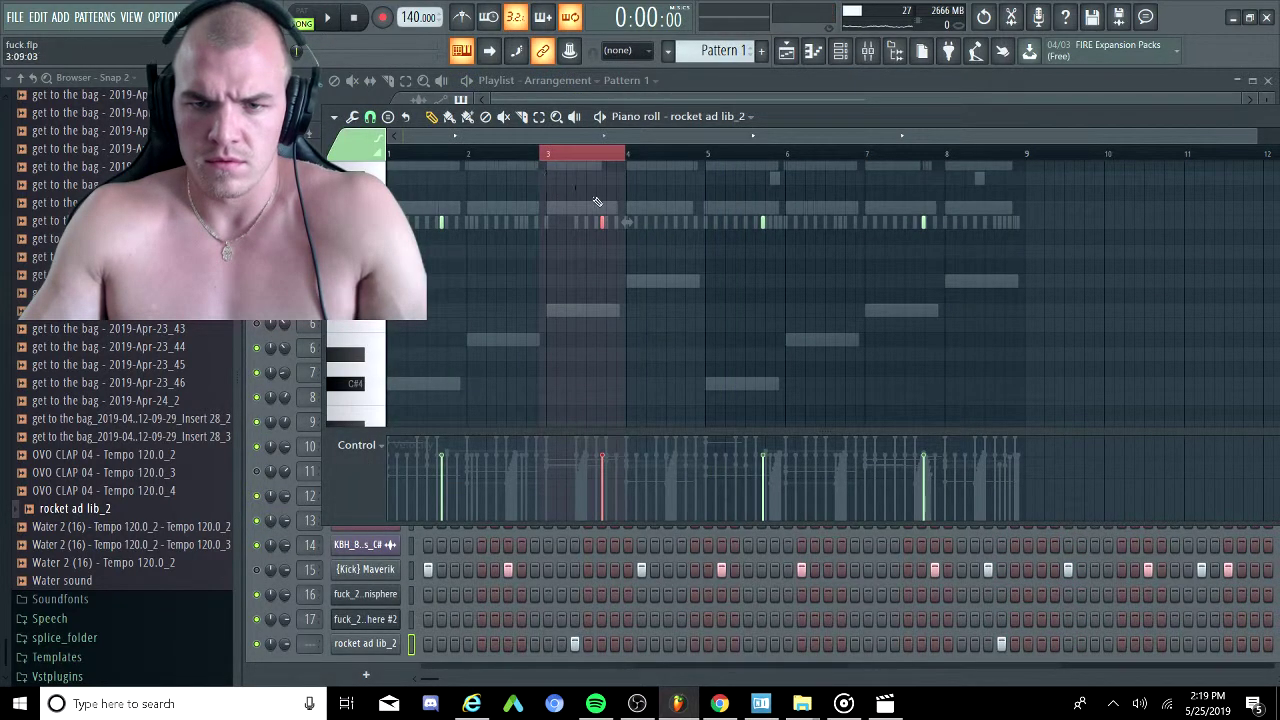
{"action": "left_click", "coordinate": [370, 117]}
{"action": "left_click", "coordinate": [411, 168]}
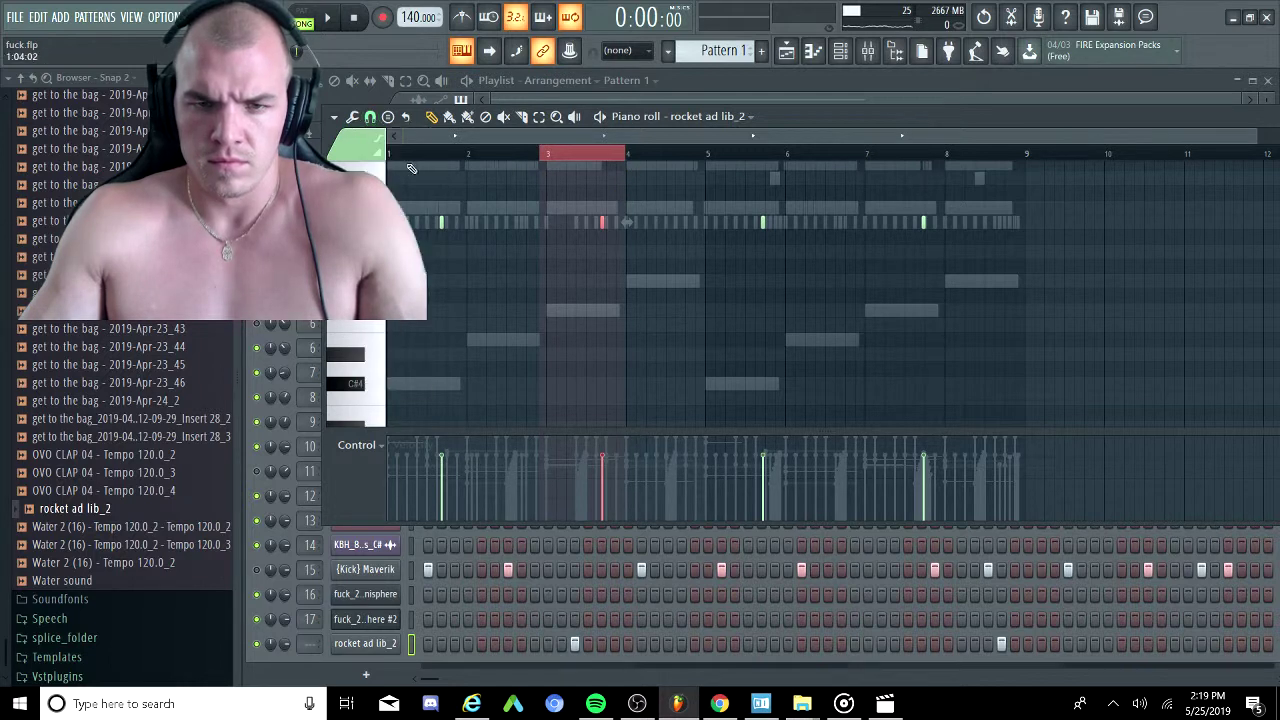
{"action": "left_click", "coordinate": [585, 162]}
{"action": "left_click_drag", "start_coordinate": [605, 160], "coordinate": [548, 163]}
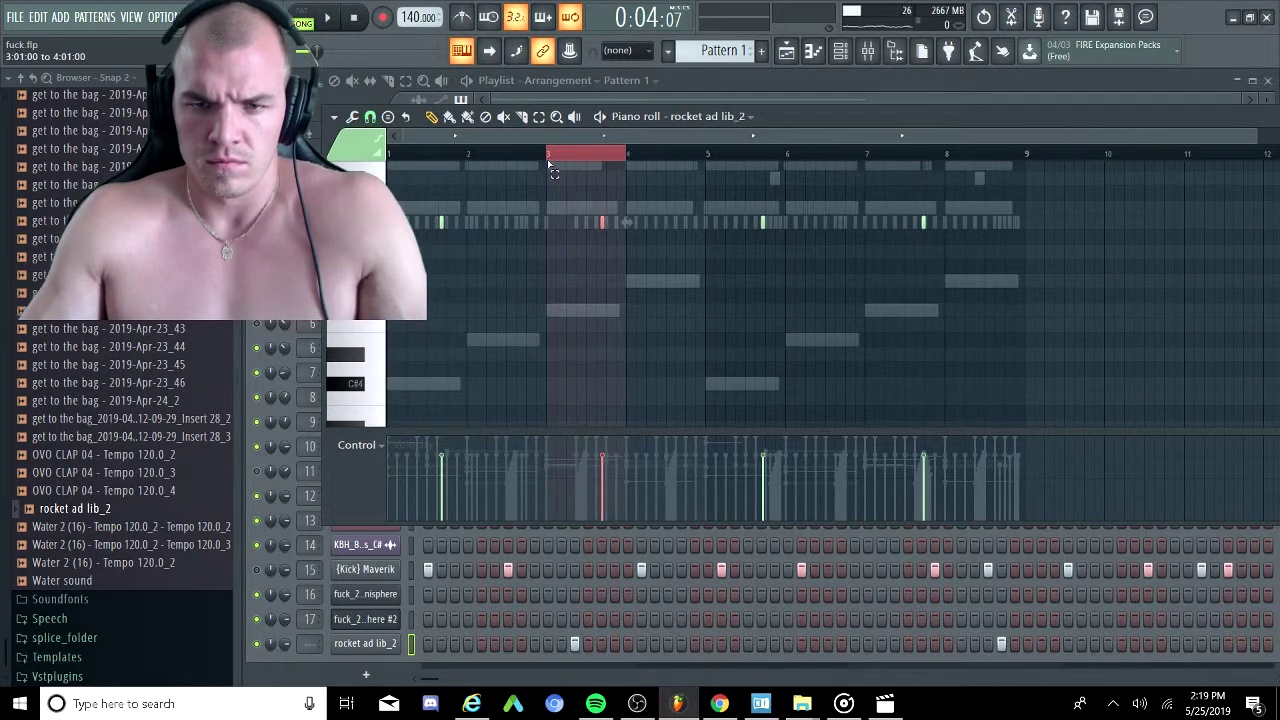
{"action": "key", "text": "ctrl+b"}
{"action": "right_click", "coordinate": [604, 224]}
{"action": "scroll", "coordinate": [692, 198], "scroll_direction": "right", "scroll_amount": 1}
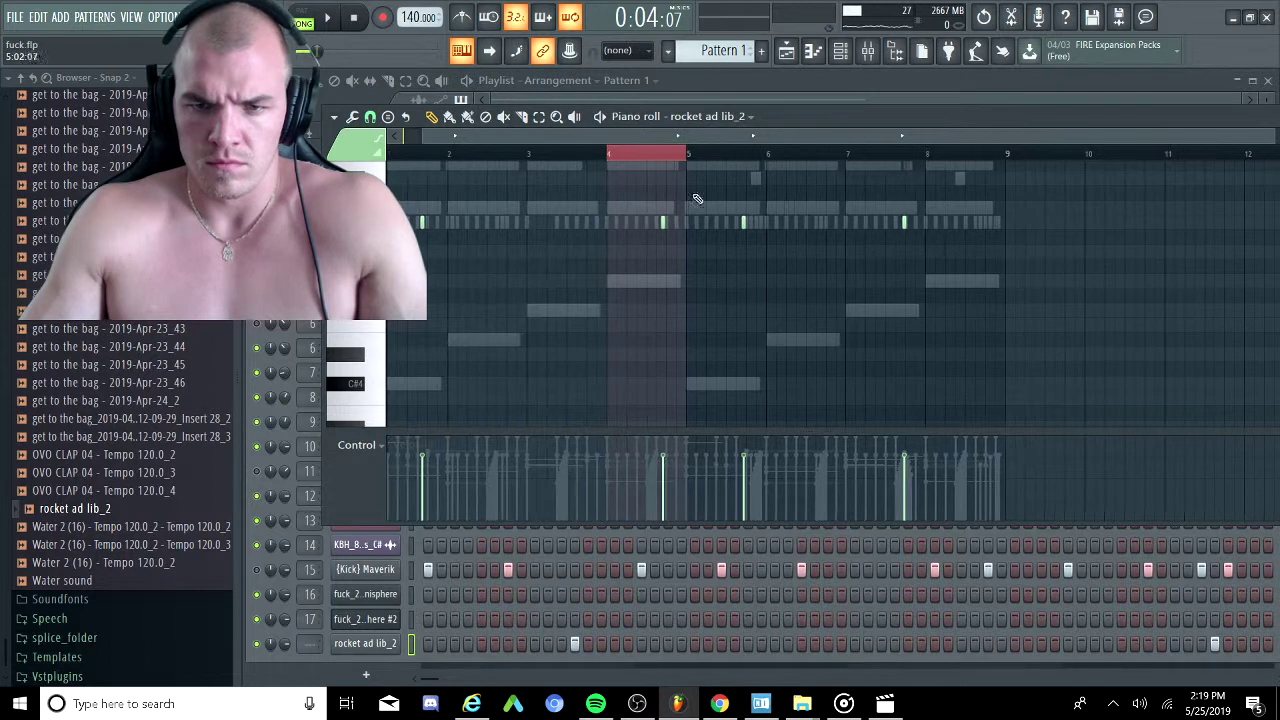
Move rocket ad lib_2's bar 5 note to bar 6 and its bar 7 note to bar 8.
{"action": "left_click", "coordinate": [765, 160]}
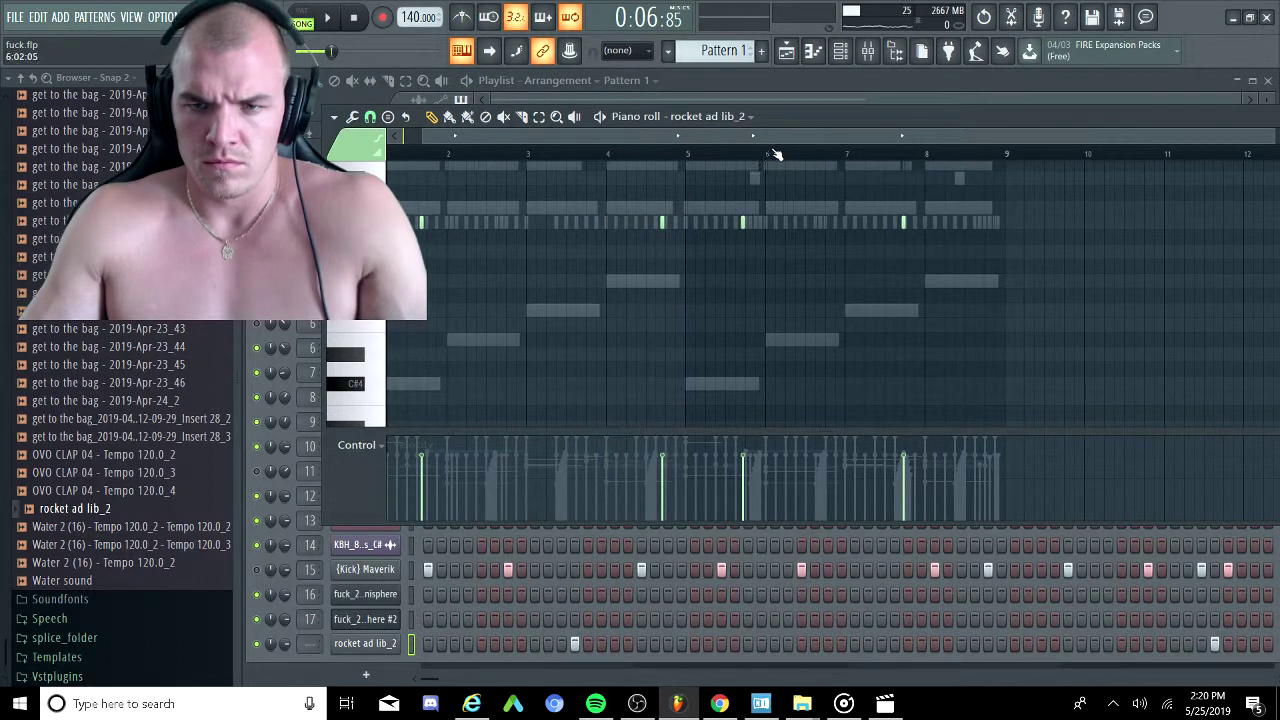
{"action": "left_click_drag", "start_coordinate": [750, 160], "coordinate": [764, 224]}
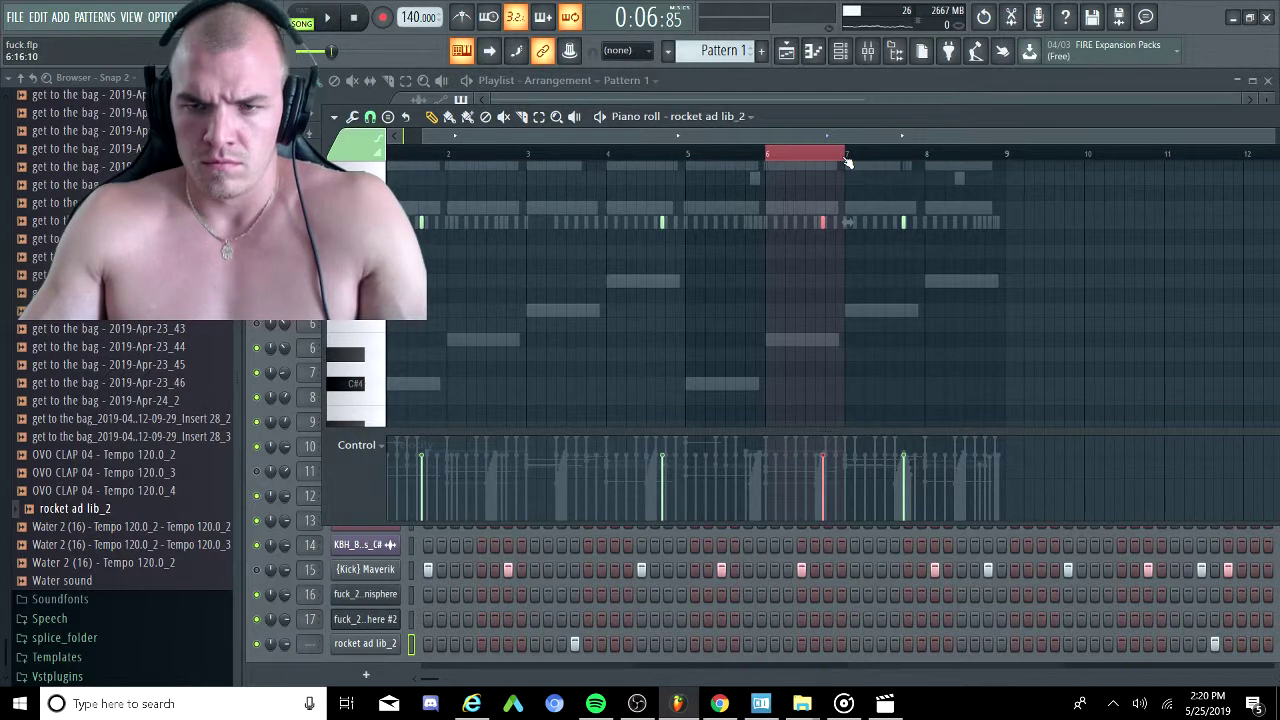
{"action": "left_click_drag", "start_coordinate": [930, 163], "coordinate": [930, 208]}
Delete the bar 8 note and the stray high note in bar 6, and play the arrangement.
{"action": "left_click", "coordinate": [796, 162]}
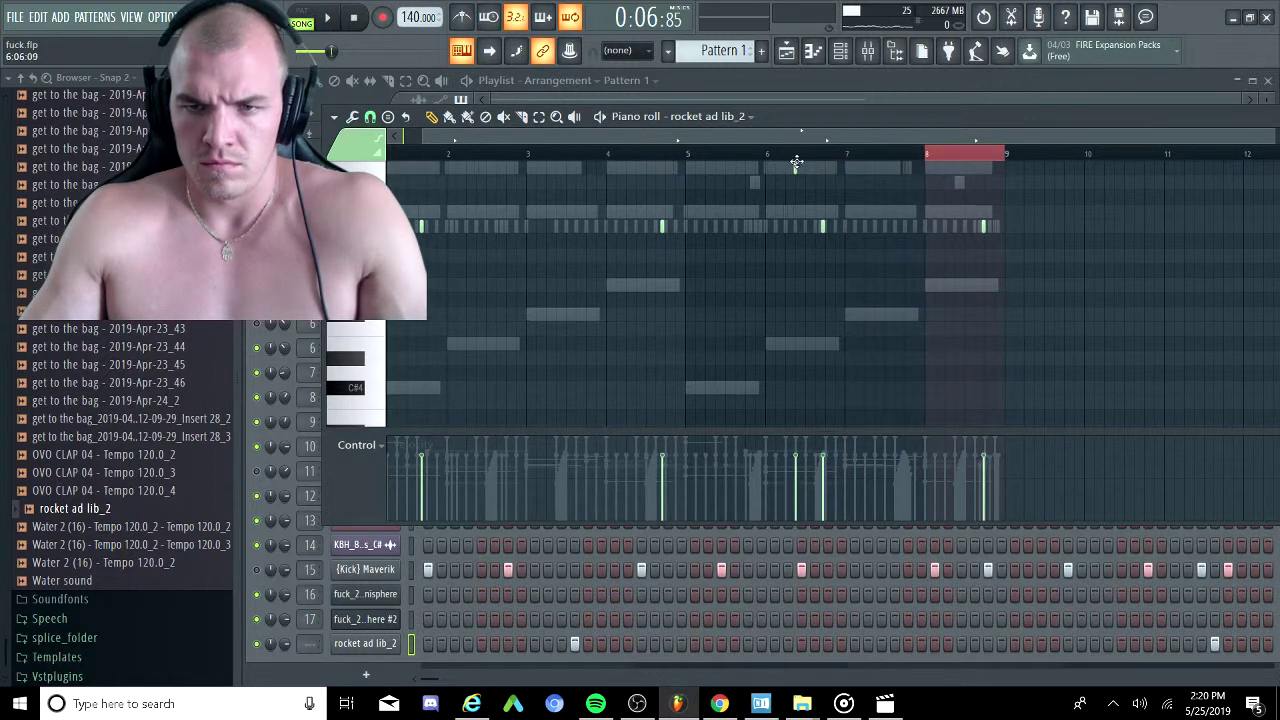
{"action": "left_click", "coordinate": [736, 157], "text": "ctrl"}
{"action": "key", "text": "space"}
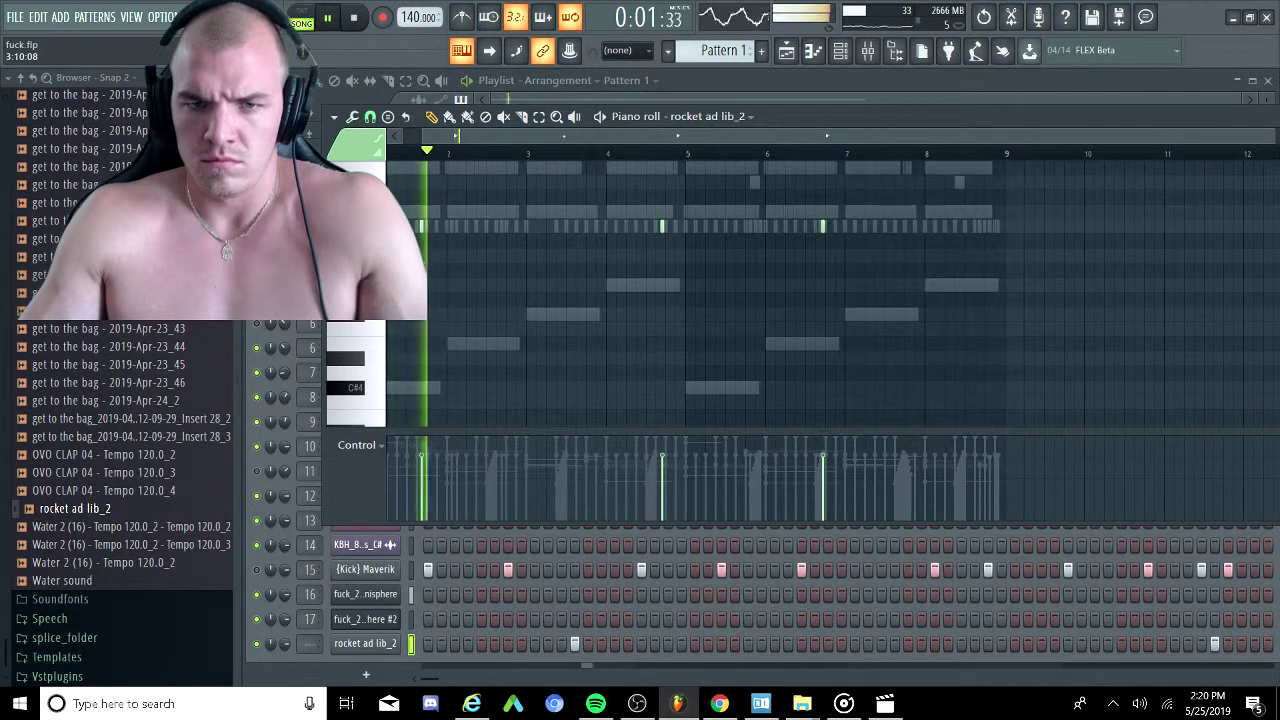
{"action": "key", "text": "space"}
Review the playlist and mixer during playback, and remove the bar 1 note from rocket ad lib_2's piano roll.
{"action": "left_click", "coordinate": [711, 76]}
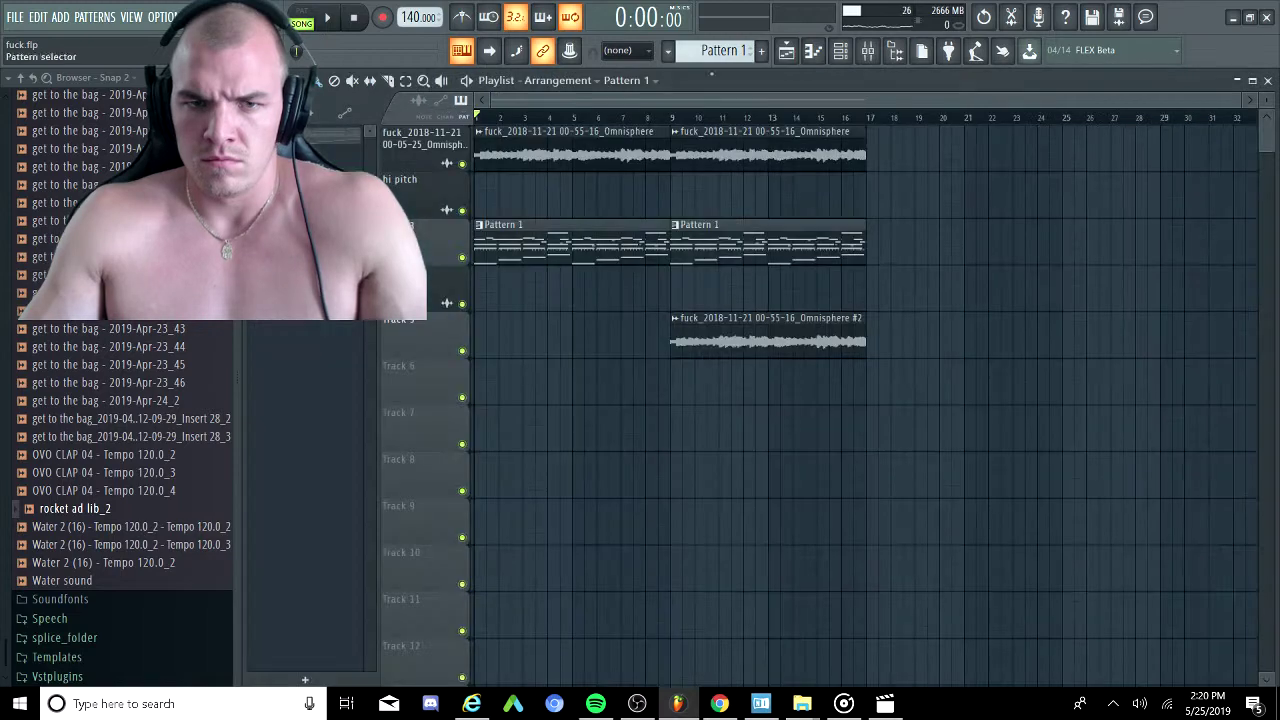
{"action": "key", "text": "space"}
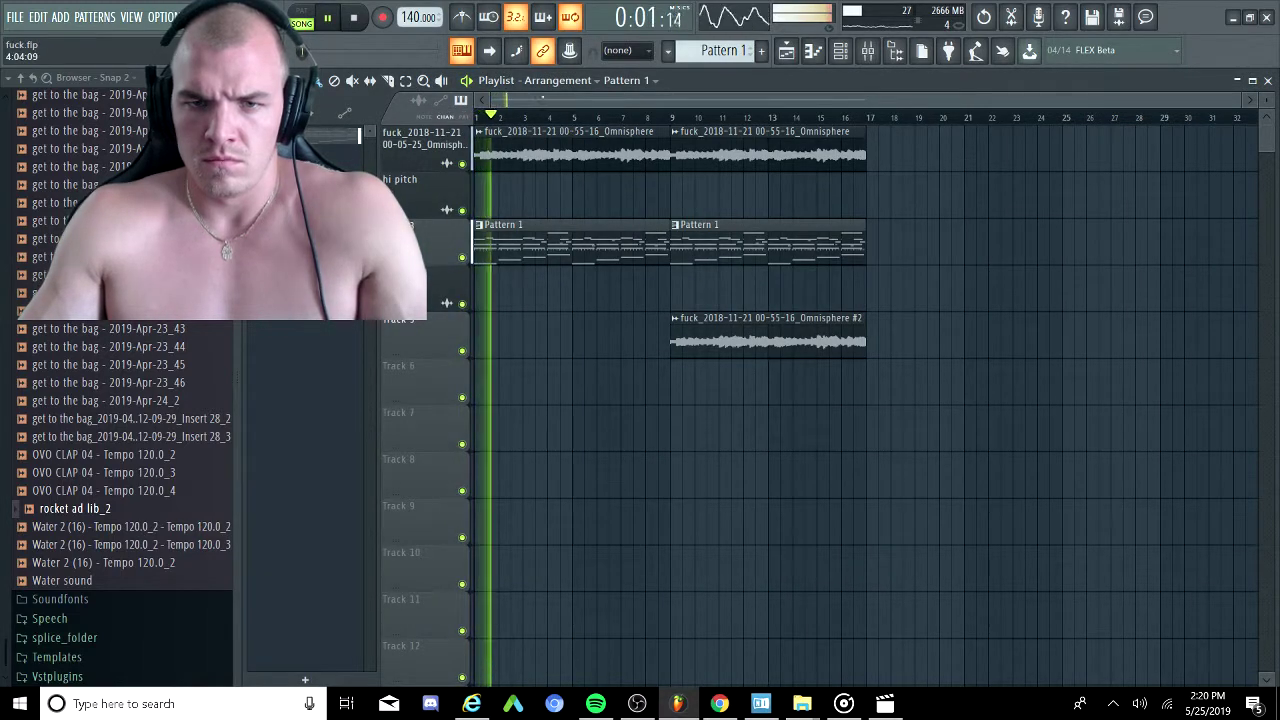
{"action": "key", "text": "F9"}
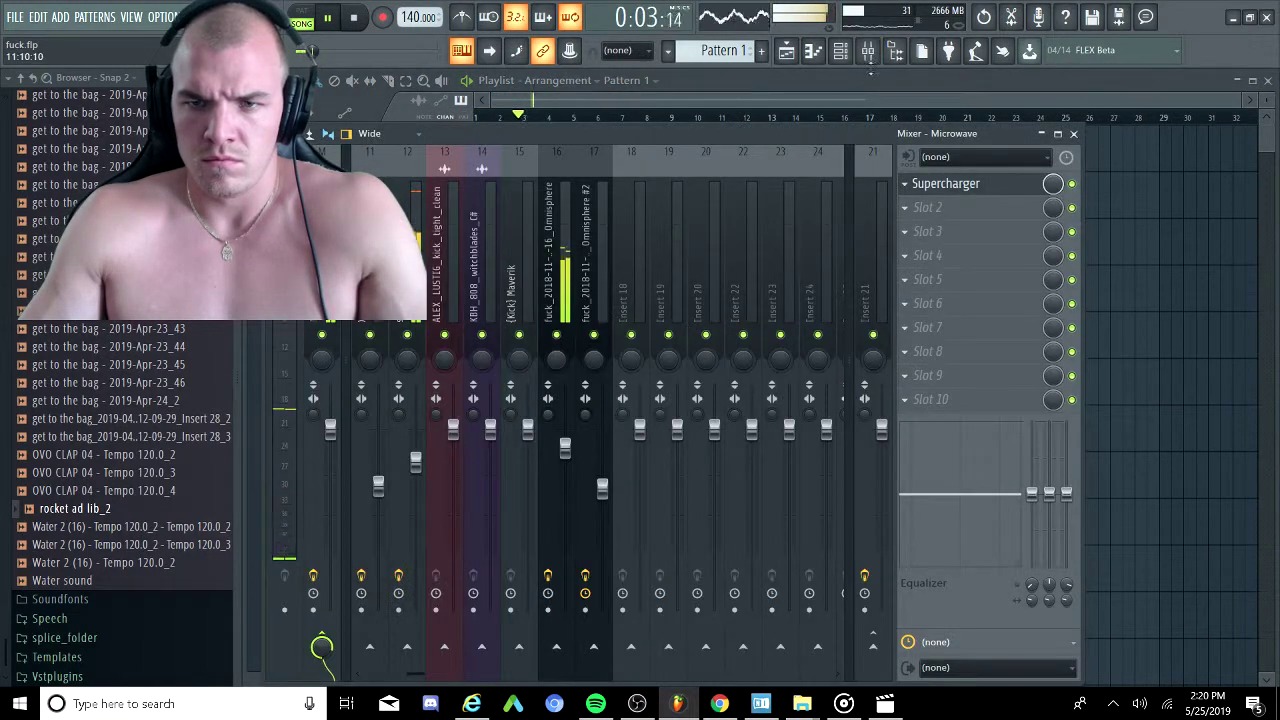
{"action": "left_click", "coordinate": [840, 50]}
{"action": "left_click", "coordinate": [826, 55]}
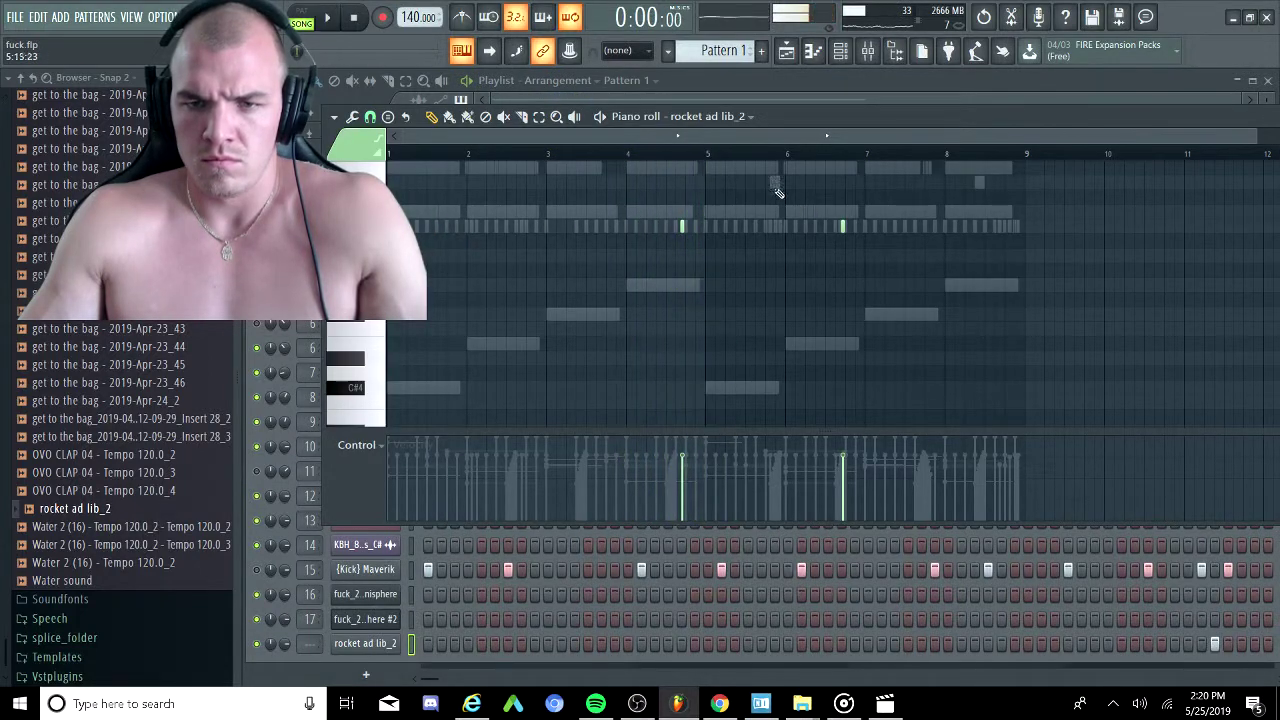
{"action": "left_click", "coordinate": [844, 231]}
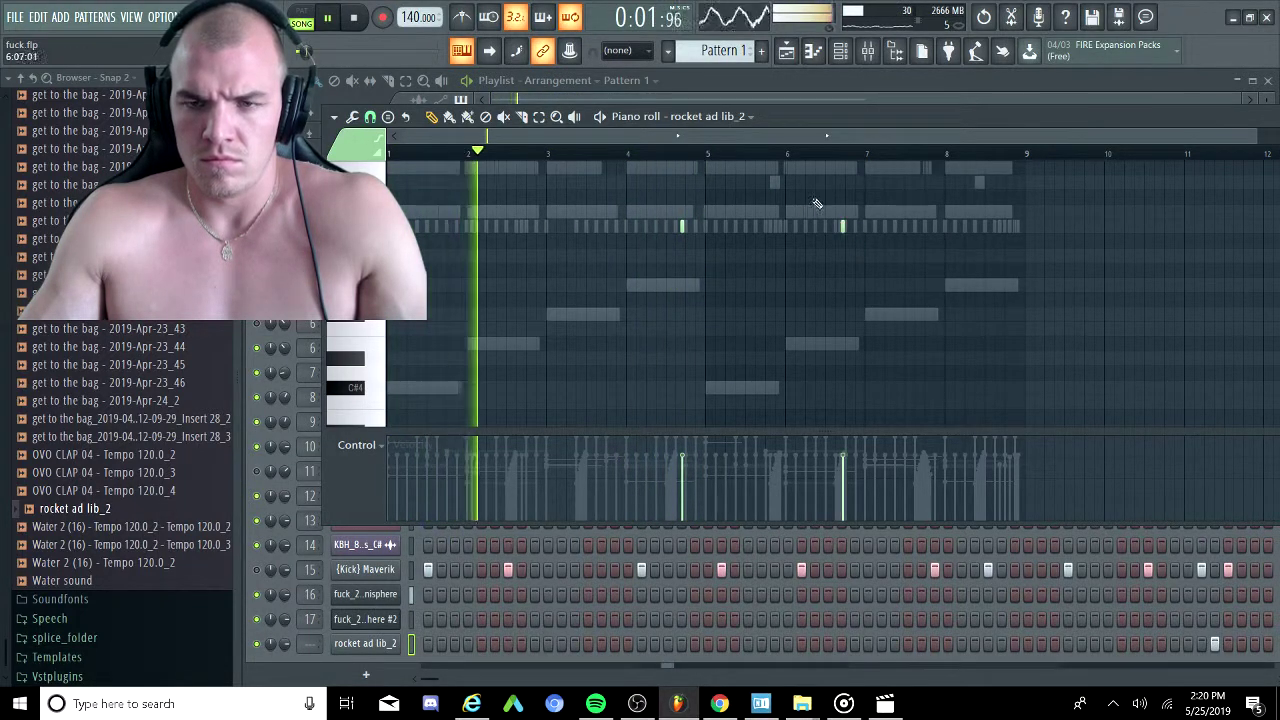
Route the rocket ad lib_2 channel to mixer insert 18 while the arrangement plays.
{"action": "left_click_drag", "start_coordinate": [774, 135], "coordinate": [791, 92]}
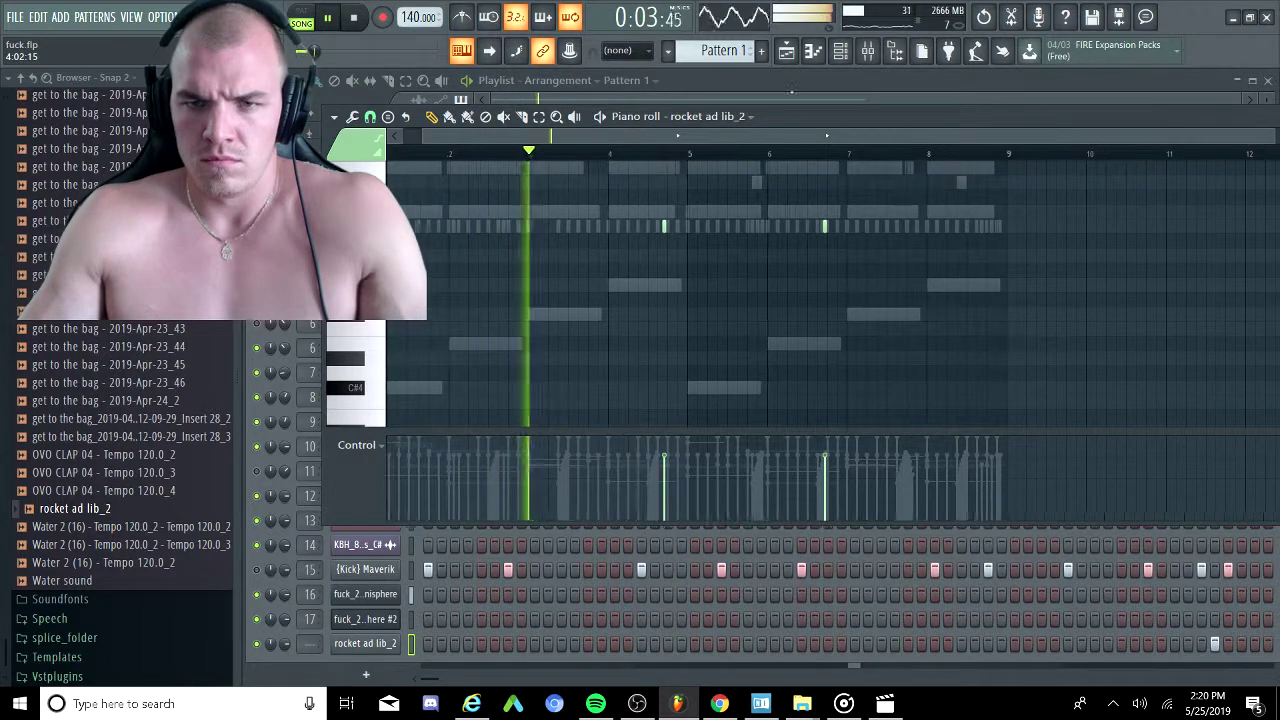
{"action": "left_click", "coordinate": [786, 51]}
{"action": "left_click", "coordinate": [868, 52]}
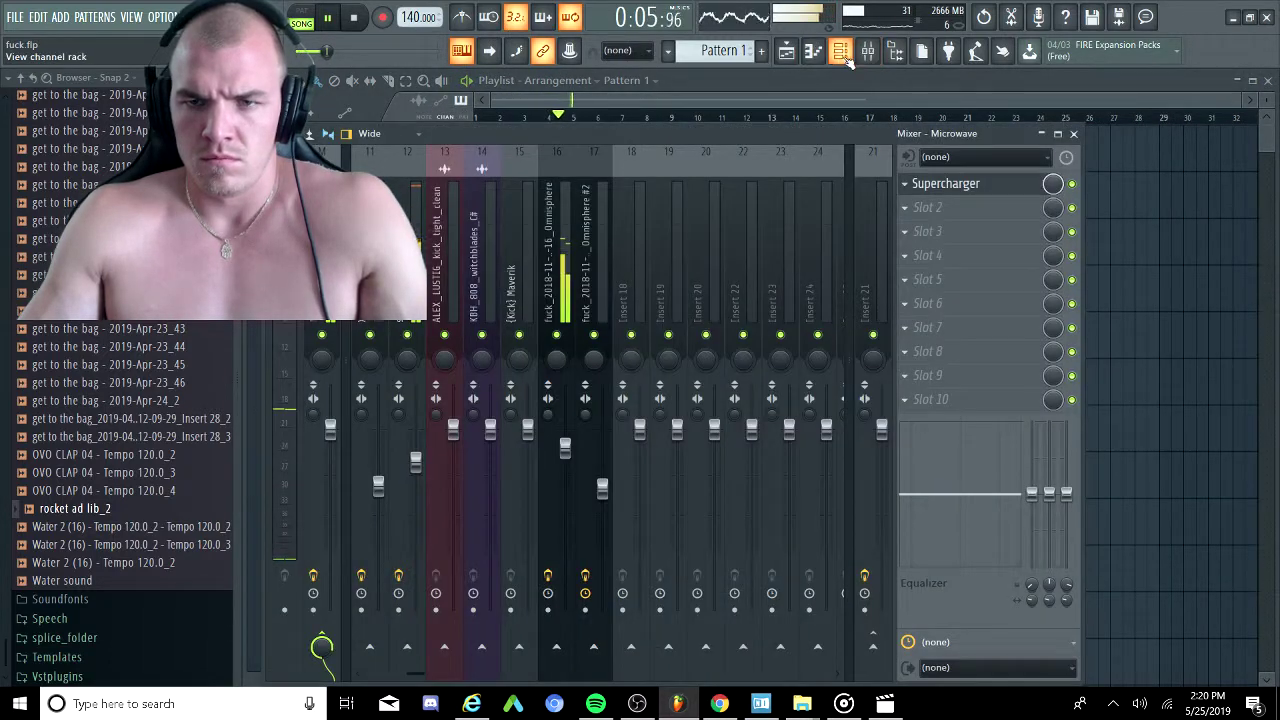
{"action": "left_click", "coordinate": [843, 55]}
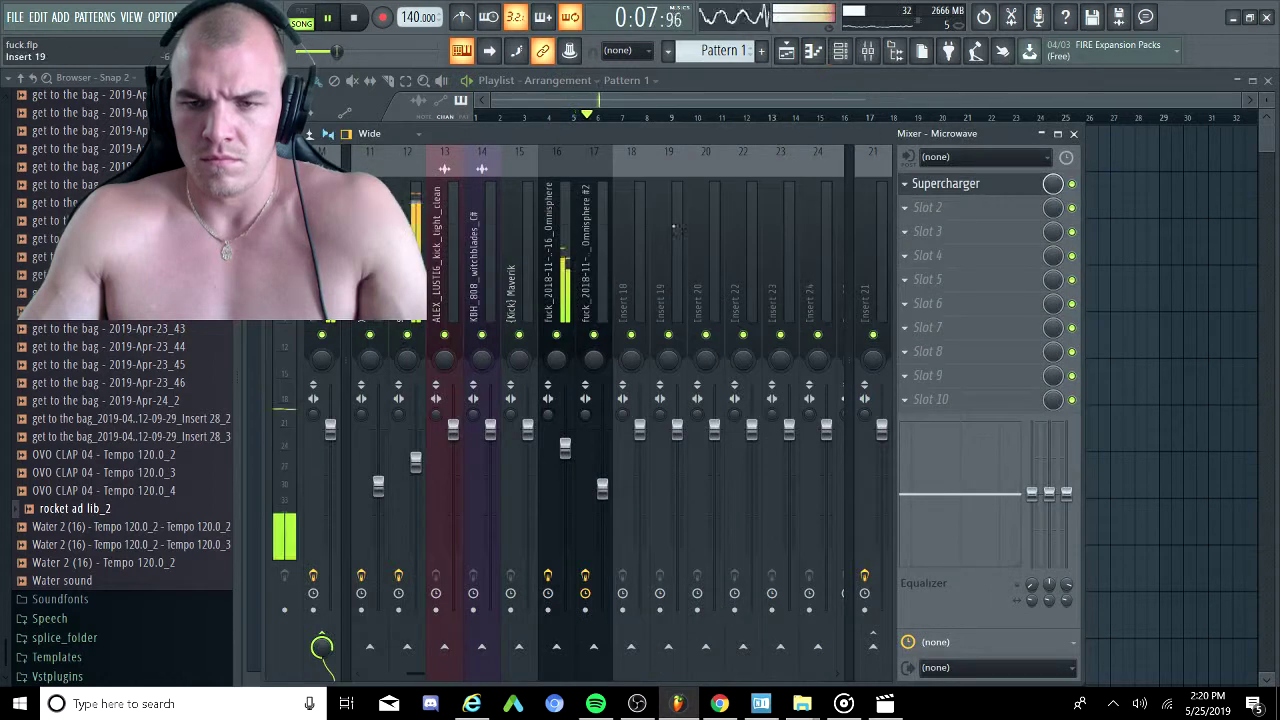
{"action": "right_click", "coordinate": [641, 251]}
{"action": "left_click", "coordinate": [860, 274]}
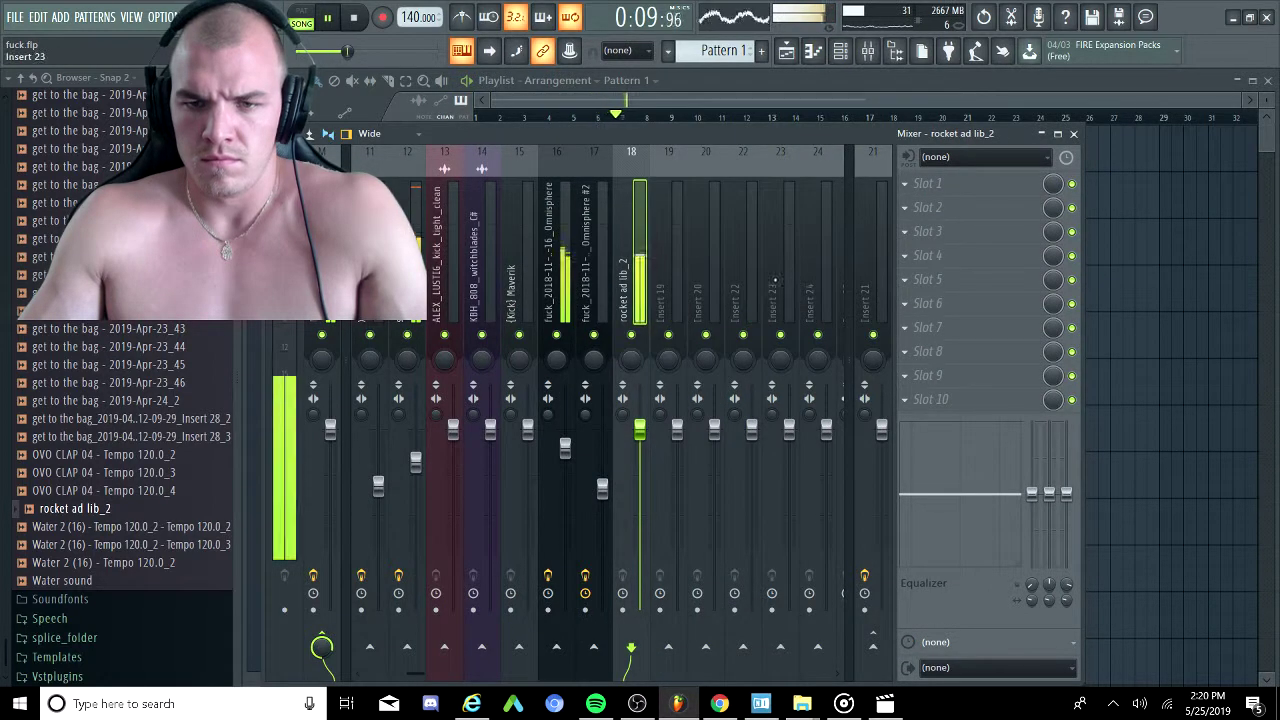
Add Fruity Reeverb 2 to the first effect slot of the rocket ad lib_2 mixer track.
{"action": "left_click", "coordinate": [930, 184]}
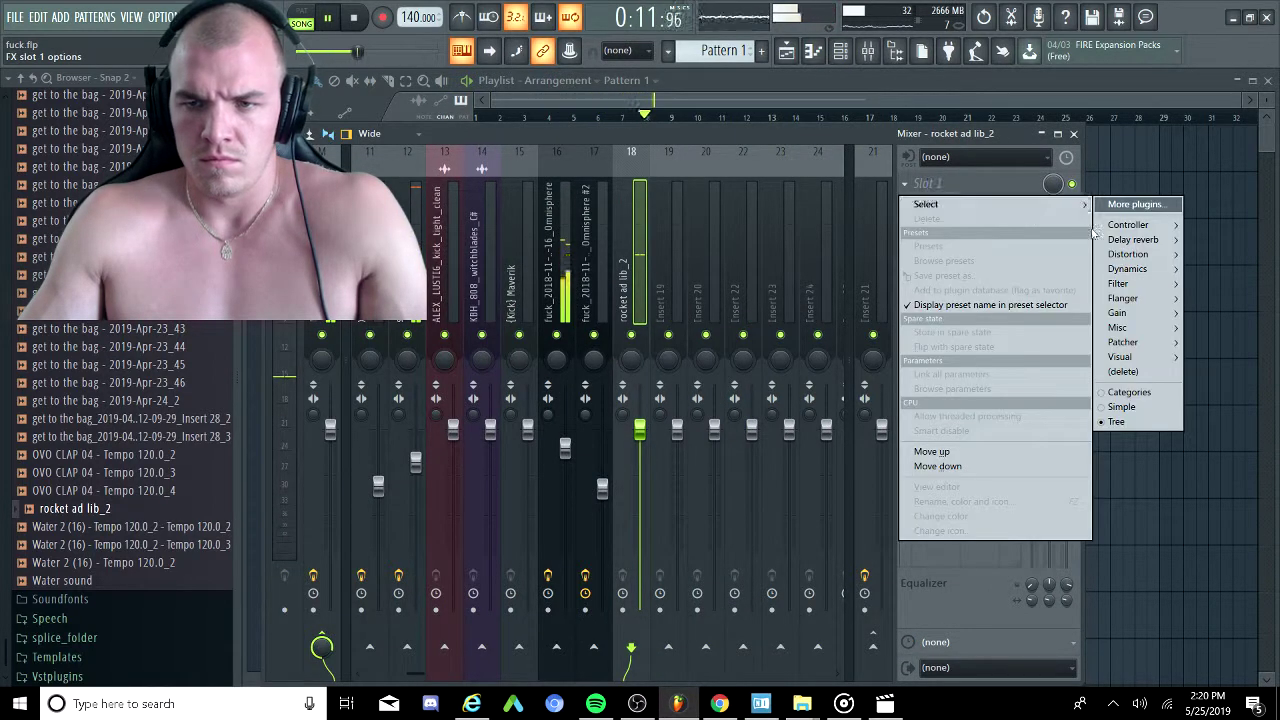
{"action": "mouse_move", "coordinate": [1133, 287]}
{"action": "mouse_move", "coordinate": [1137, 248]}
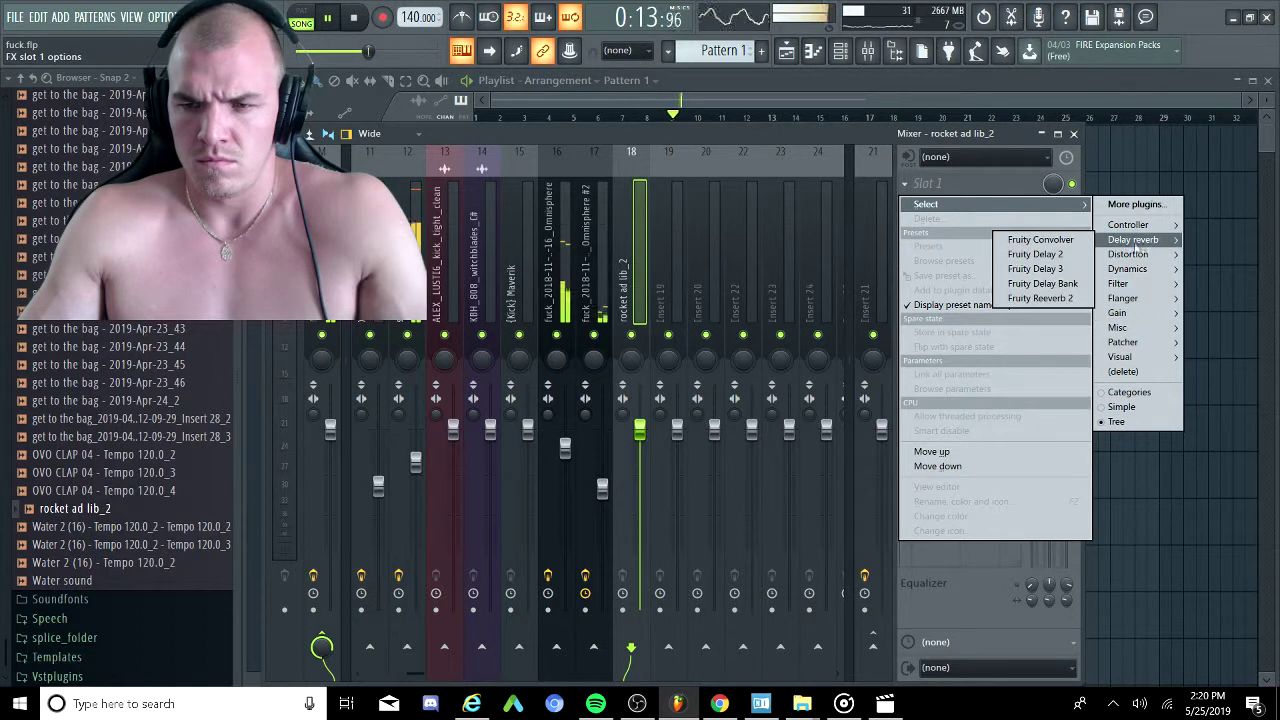
{"action": "left_click", "coordinate": [1040, 298]}
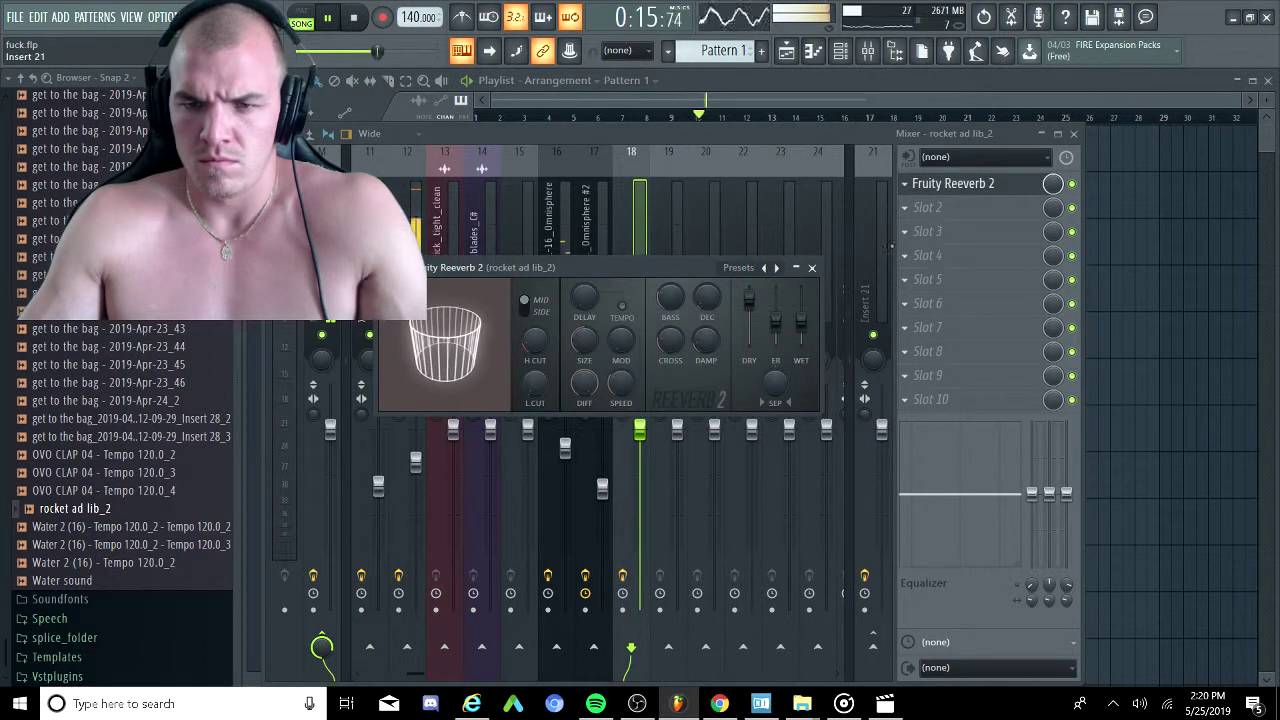
{"action": "left_click", "coordinate": [642, 226]}
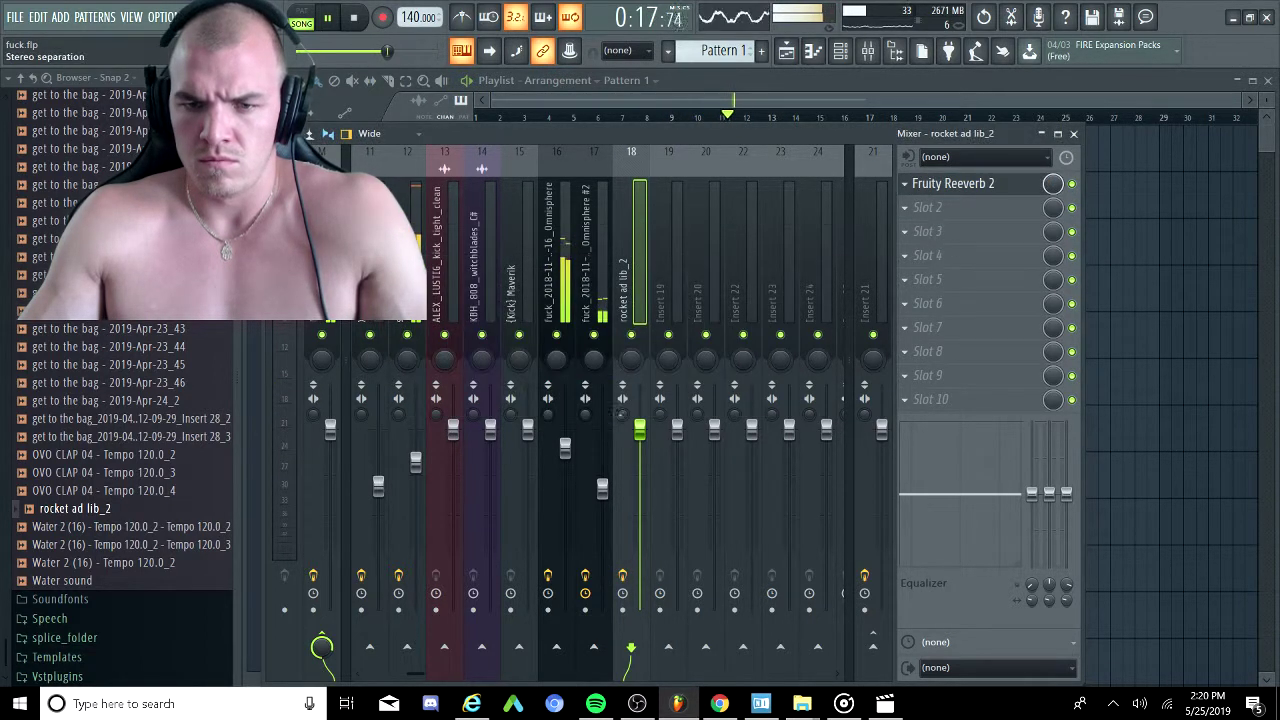
Place a note in bar 1 of rocket ad lib_2's piano roll, in line with its existing hits.
{"action": "left_click", "coordinate": [842, 52]}
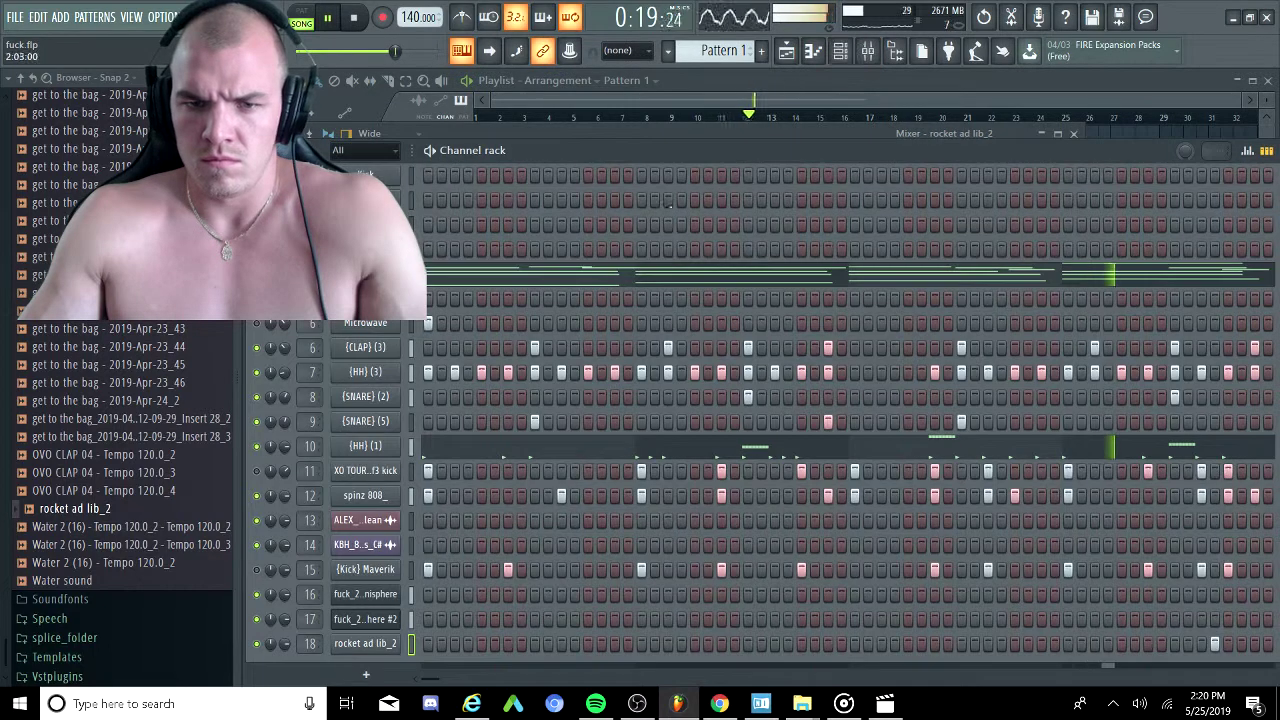
{"action": "left_click", "coordinate": [815, 52]}
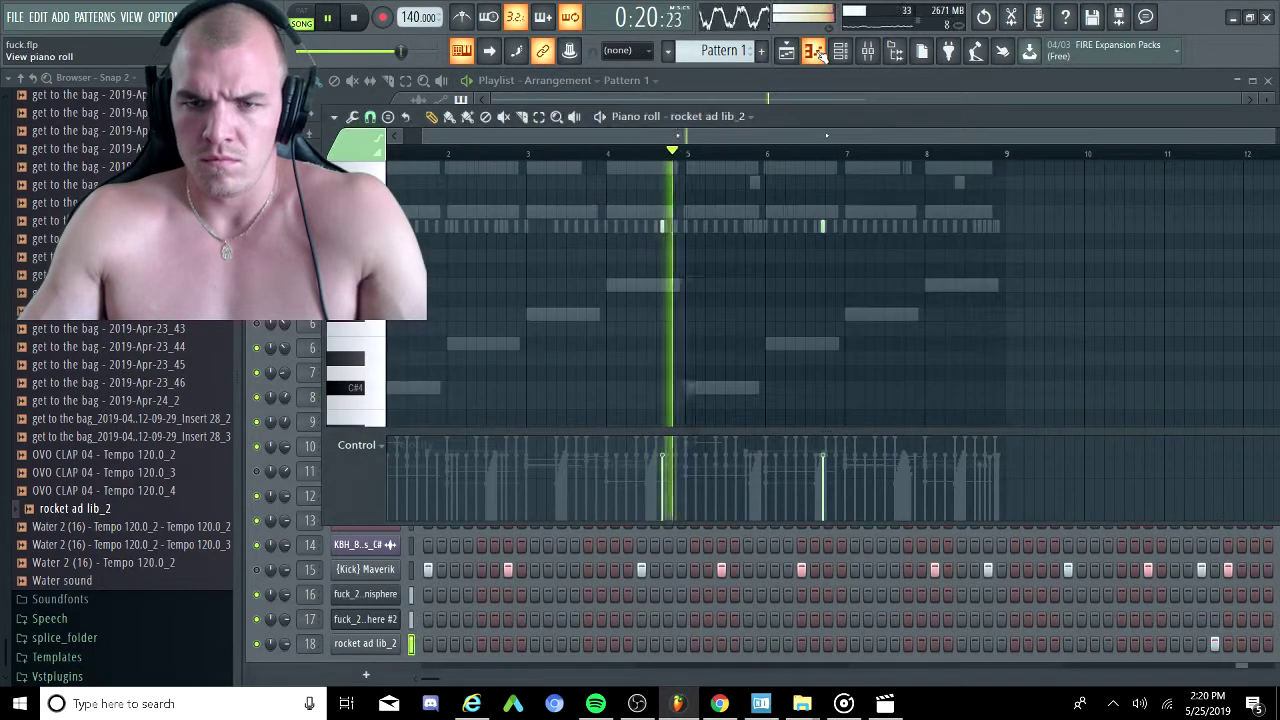
{"action": "right_click", "coordinate": [438, 230]}
{"action": "scroll", "coordinate": [533, 206], "scroll_direction": "left", "scroll_amount": 1}
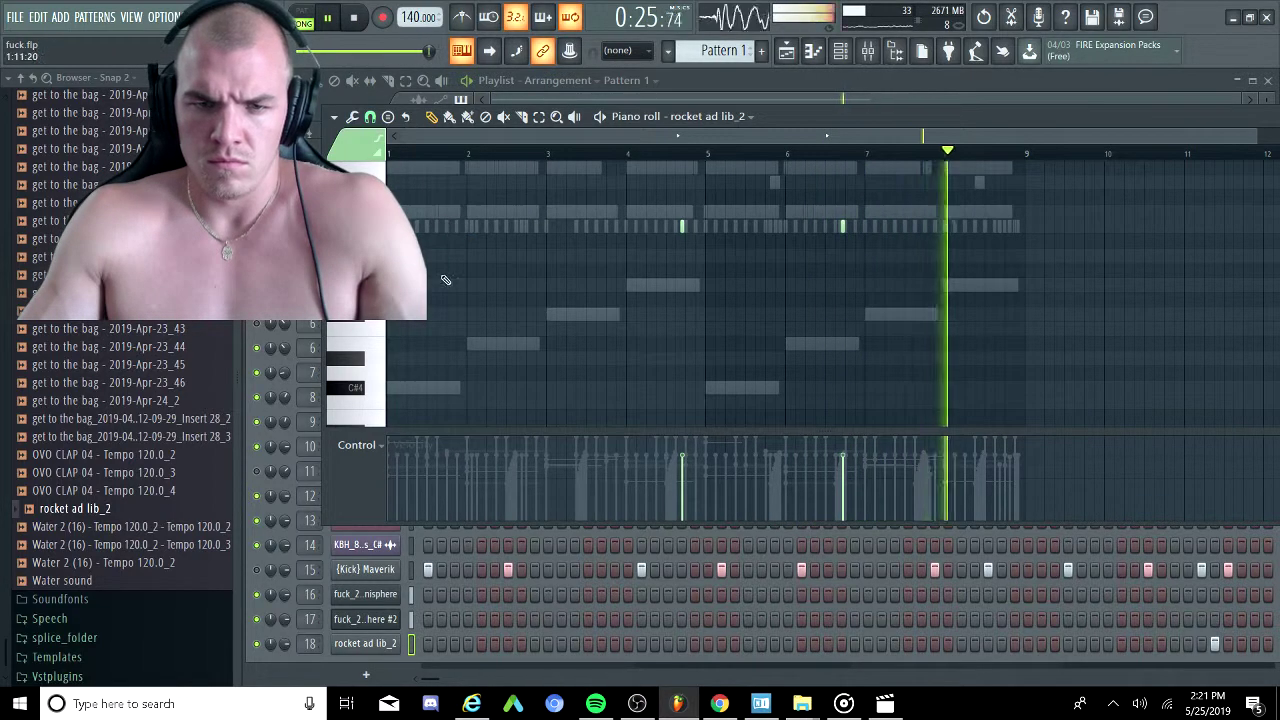
{"action": "scroll", "coordinate": [446, 280], "scroll_direction": "up", "scroll_amount": 3}
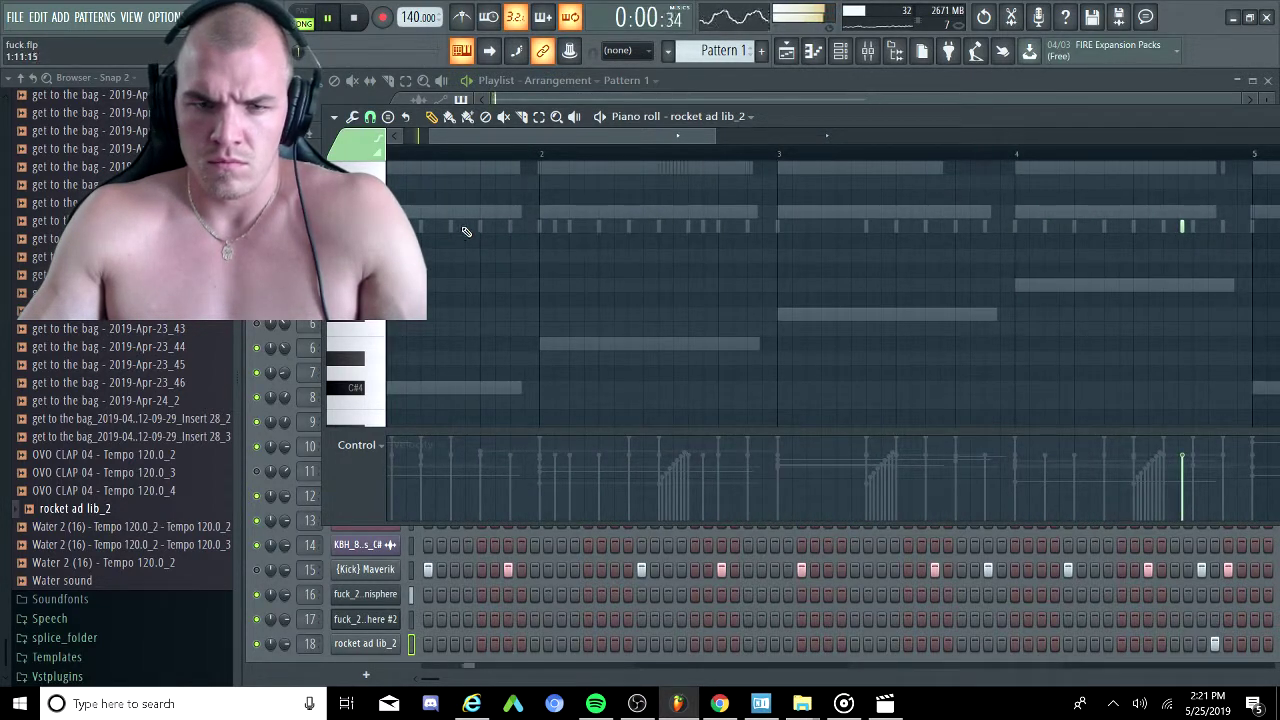
{"action": "scroll", "coordinate": [525, 255], "scroll_direction": "down", "scroll_amount": 3}
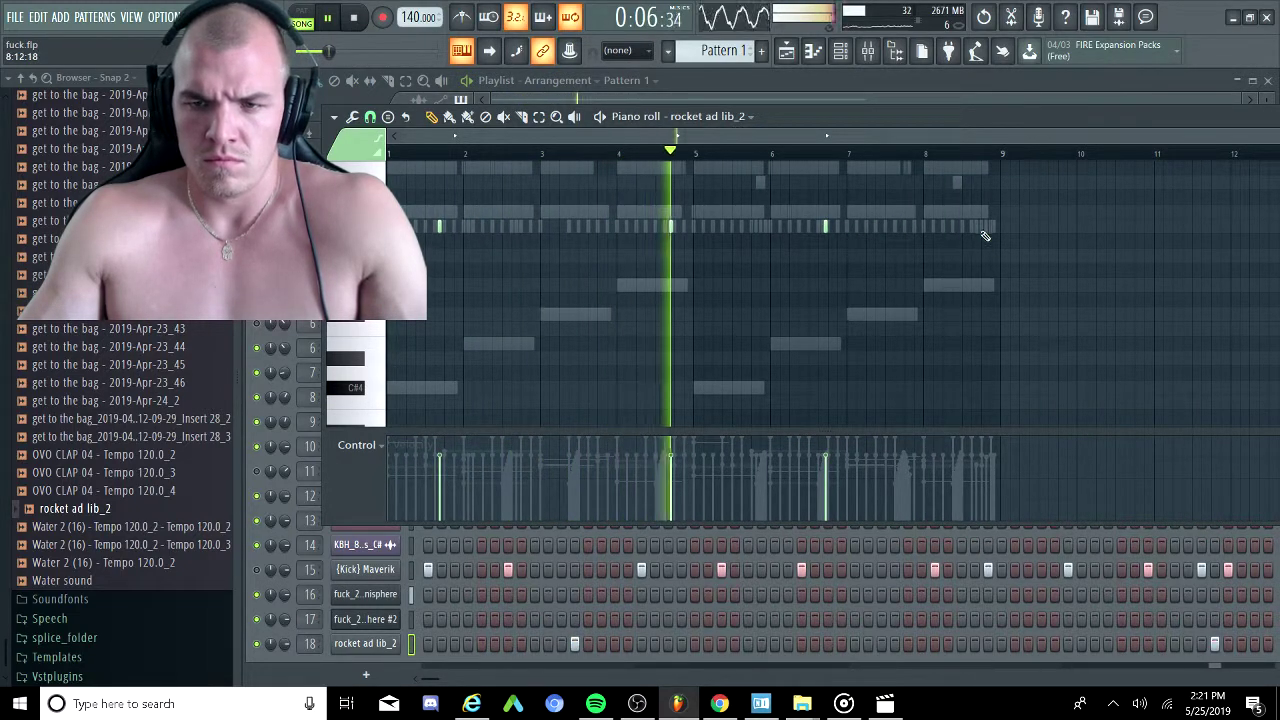
Add another rocket ad lib_2 note in the second half of bar 8, at the same pitch.
{"action": "scroll", "coordinate": [1004, 242], "scroll_direction": "up", "scroll_amount": 1}
{"action": "scroll", "coordinate": [1004, 242], "scroll_direction": "up", "scroll_amount": 2}
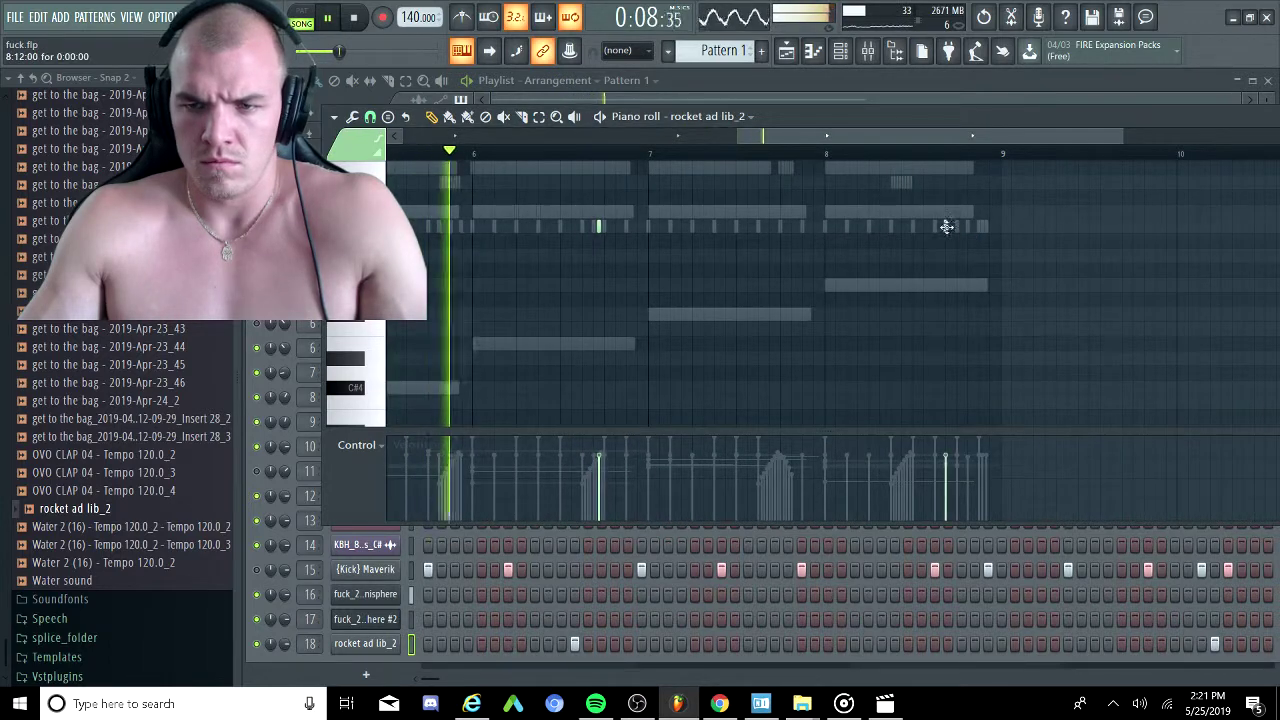
{"action": "scroll", "coordinate": [787, 272], "scroll_direction": "down", "scroll_amount": 1}
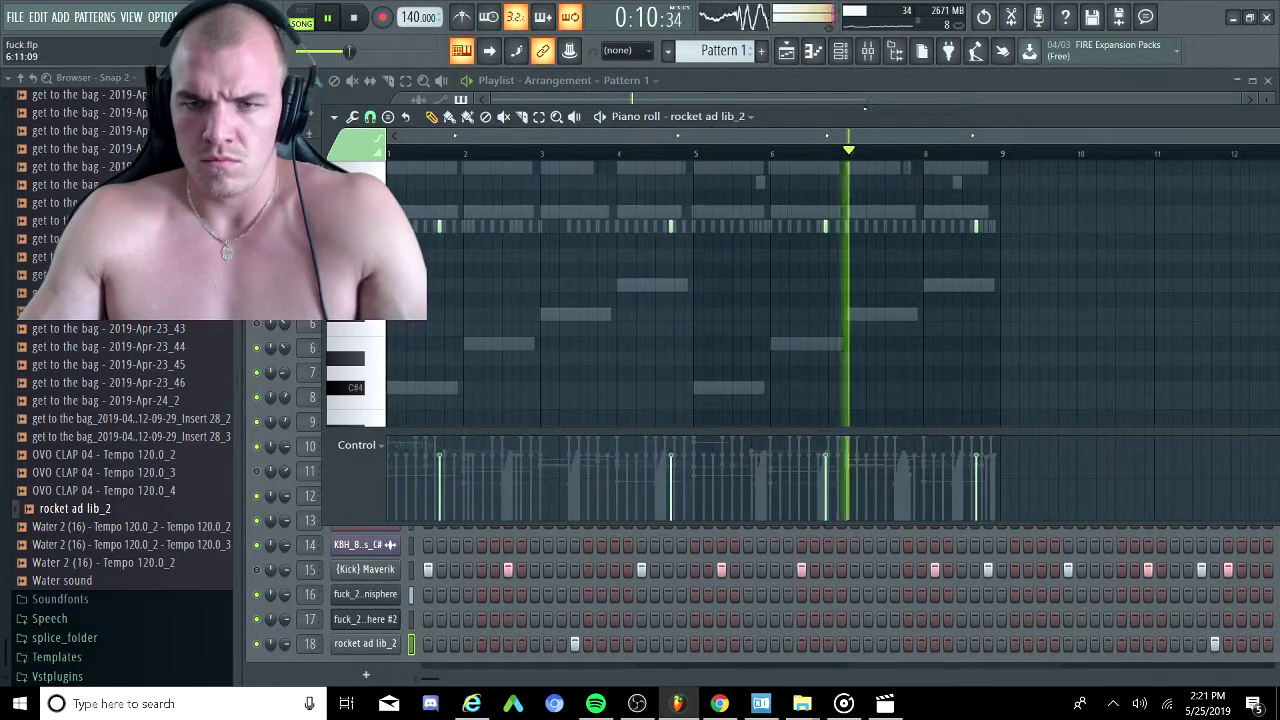
Lower rocket ad lib_2's mixer fader slightly, and check its piano roll and the playlist during playback.
{"action": "left_click", "coordinate": [869, 54]}
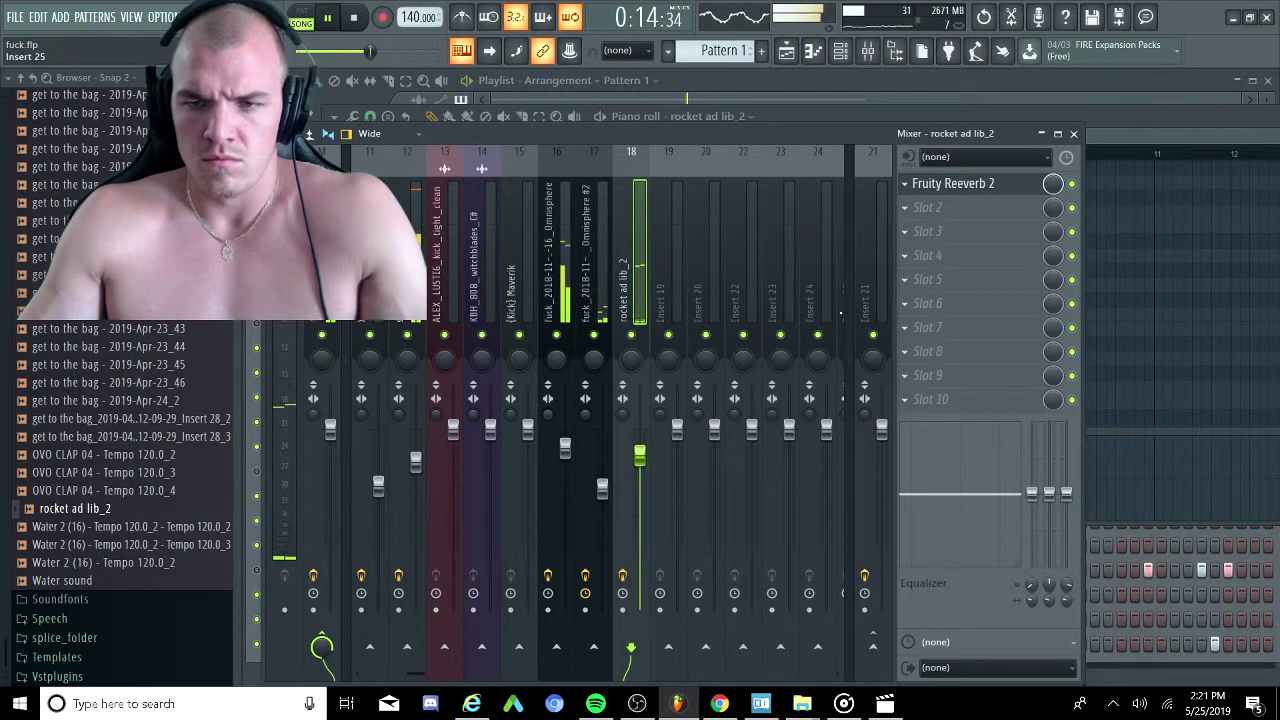
{"action": "scroll", "coordinate": [841, 313], "scroll_direction": "down", "scroll_amount": 1}
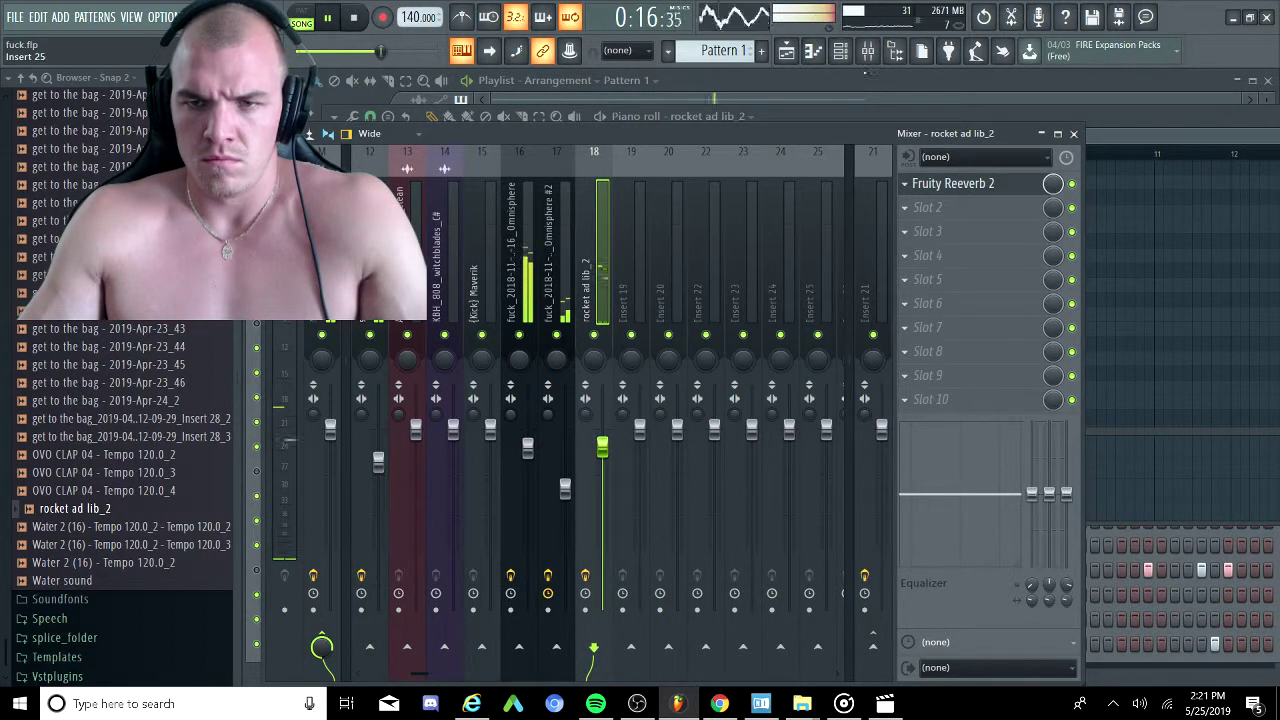
{"action": "left_click", "coordinate": [842, 52]}
{"action": "left_click", "coordinate": [846, 56]}
{"action": "left_click", "coordinate": [815, 54]}
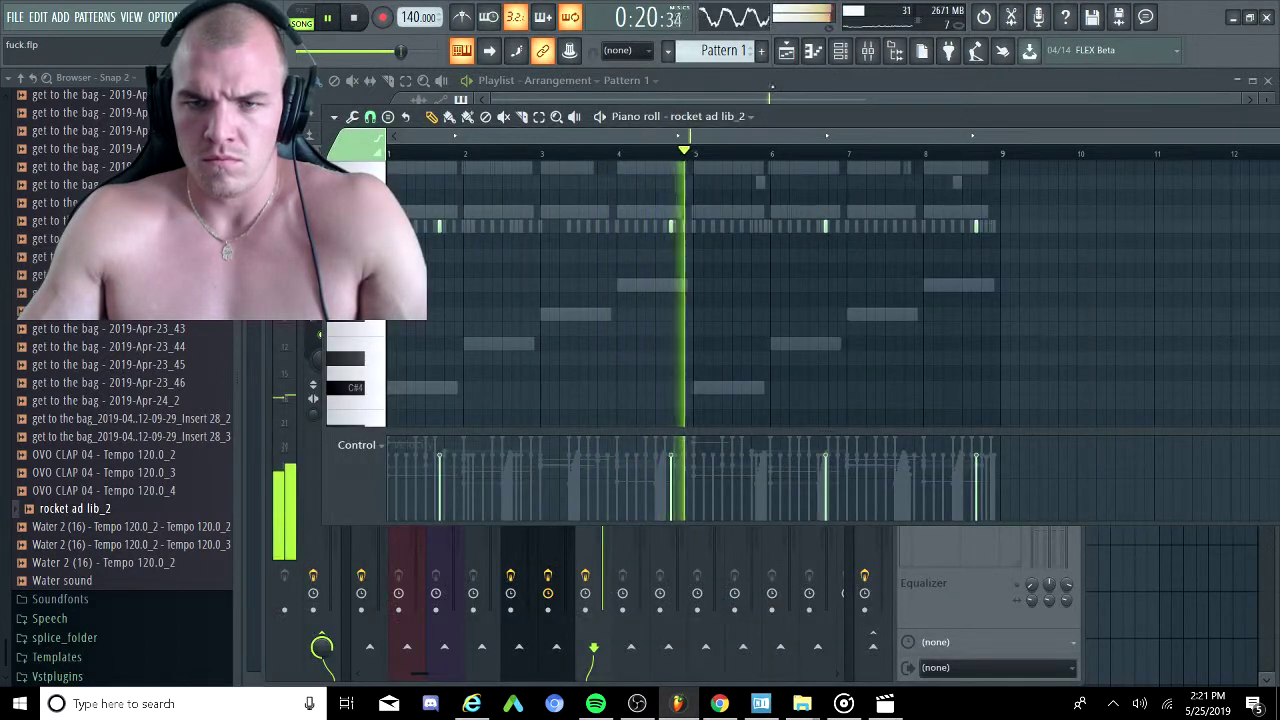
{"action": "left_click", "coordinate": [810, 80]}
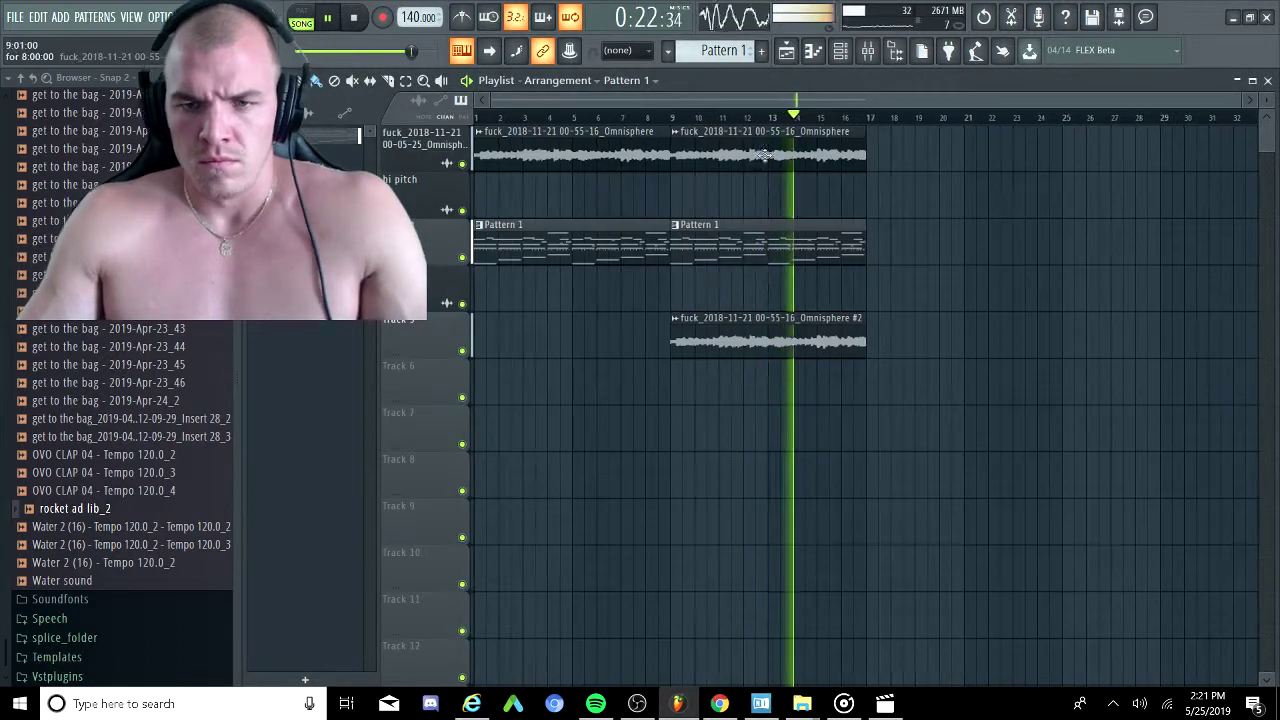
Try a different time-stretching pitch on the rocket ad lib_2 sample during playback, reset it and leave the sampler settings.
{"action": "left_click", "coordinate": [842, 52]}
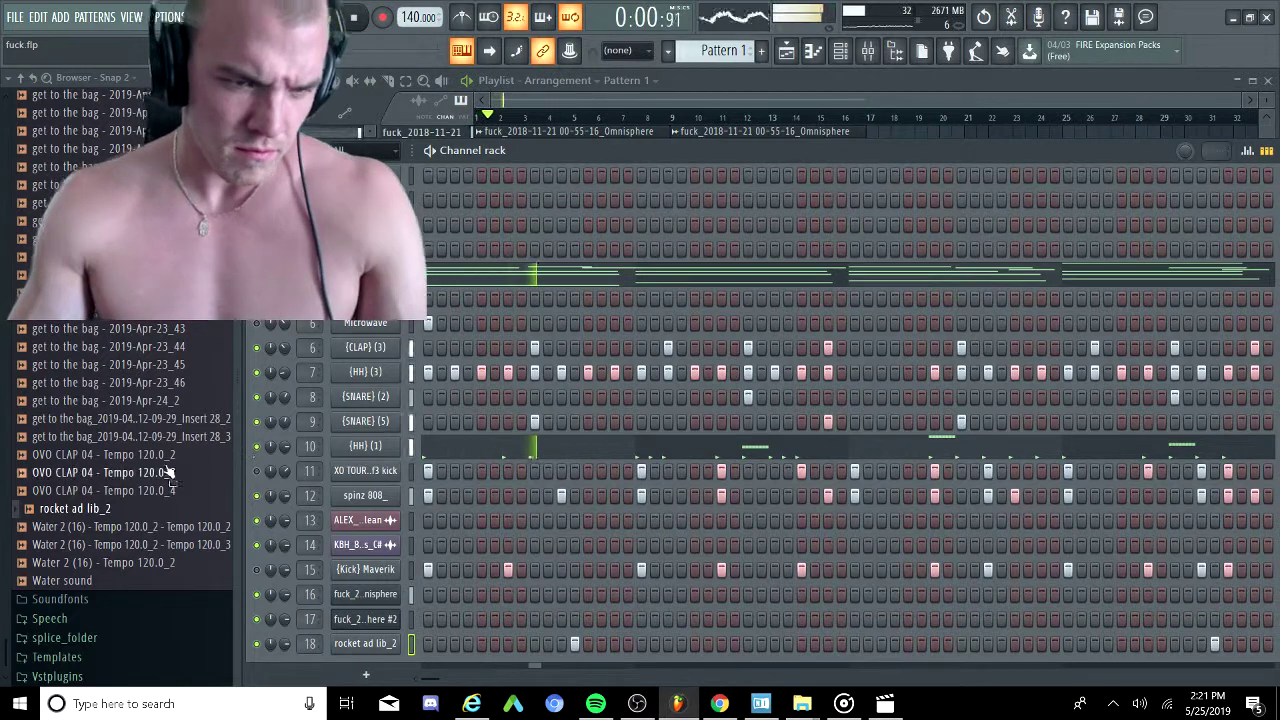
{"action": "key", "text": "space"}
{"action": "left_click", "coordinate": [365, 644]}
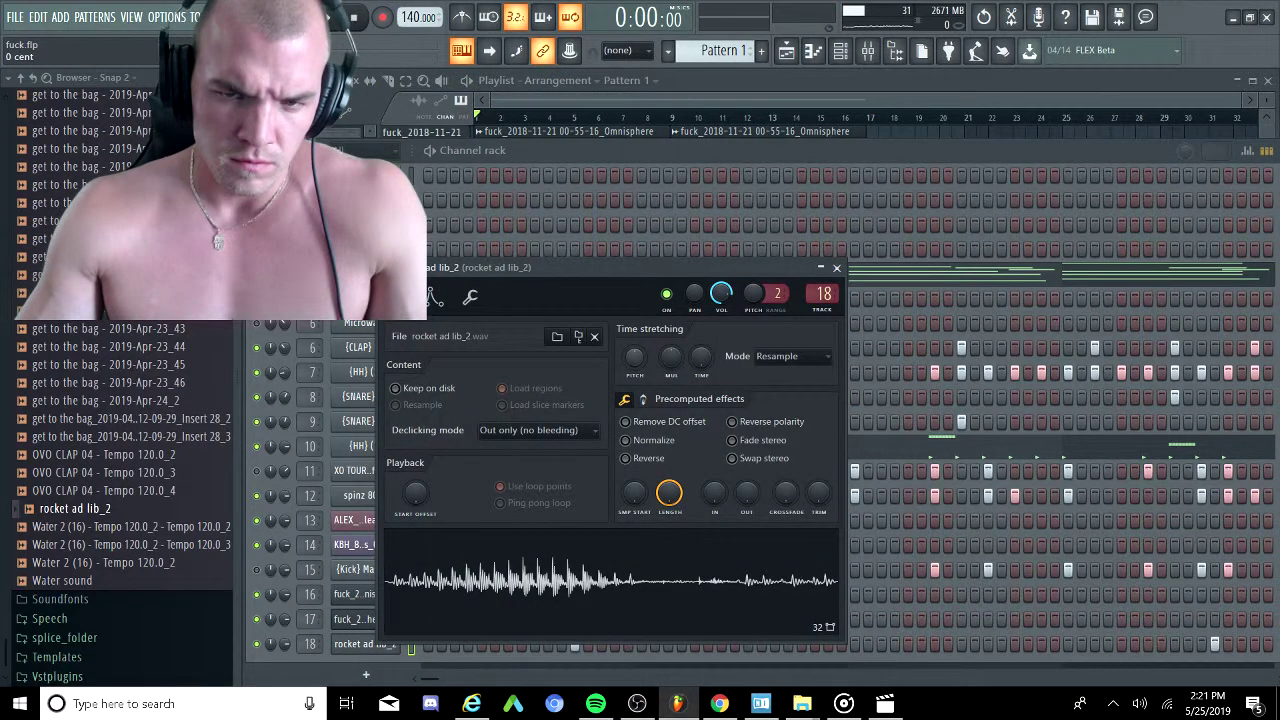
{"action": "scroll", "coordinate": [790, 356], "scroll_direction": "up", "scroll_amount": 1}
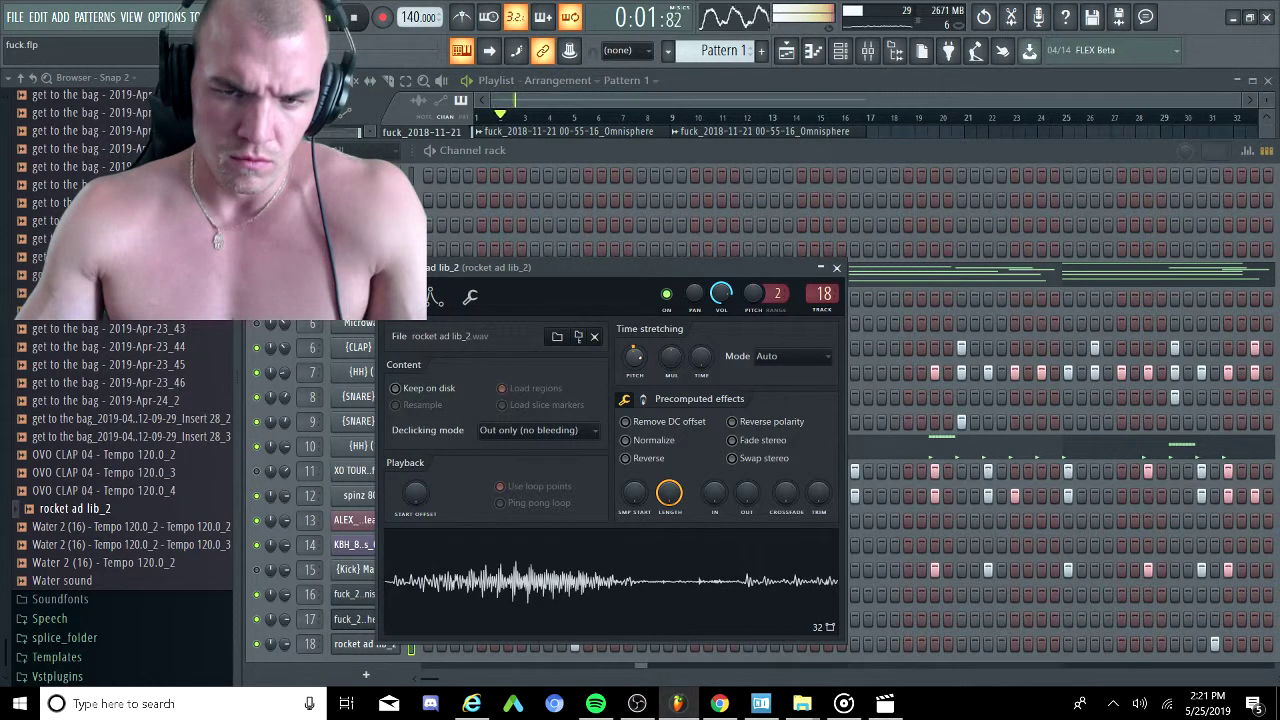
{"action": "key", "text": "space"}
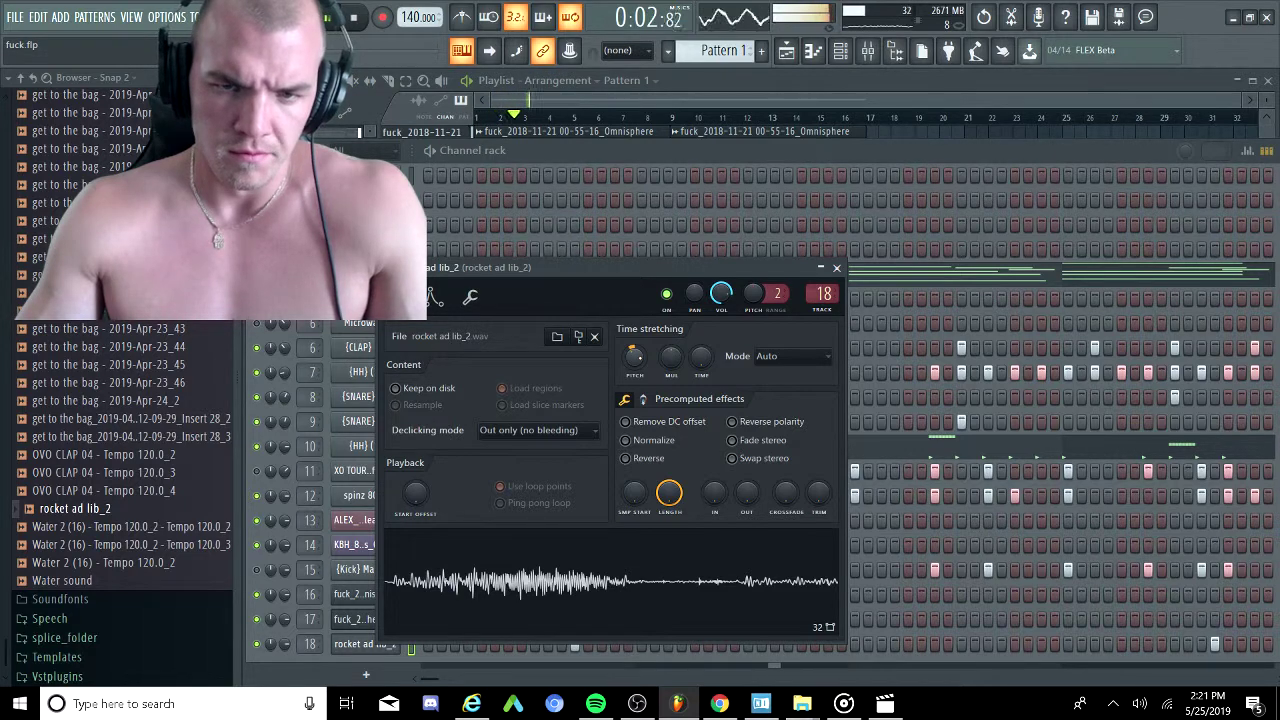
{"action": "right_click", "coordinate": [641, 358]}
{"action": "left_click", "coordinate": [656, 367]}
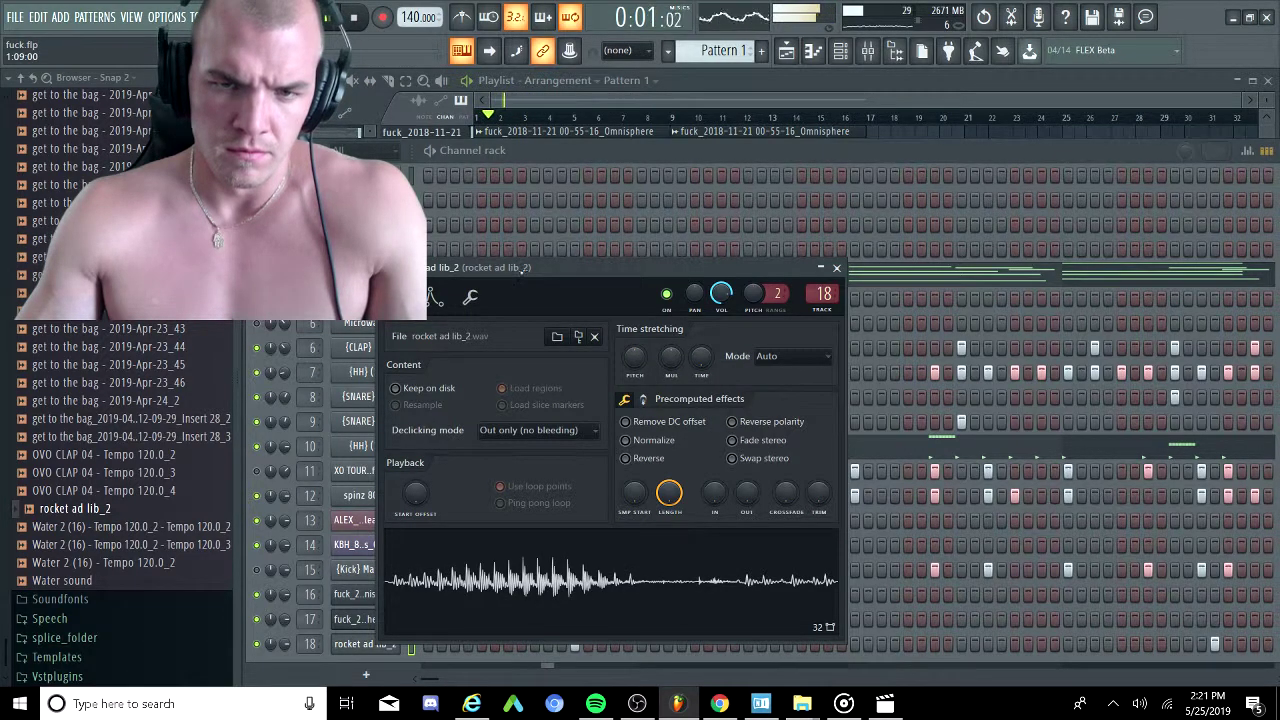
{"action": "left_click_drag", "start_coordinate": [522, 271], "coordinate": [475, 265]}
{"action": "left_click", "coordinate": [515, 156]}
Find the Bong Perc sample in the browser and load it into a new channel.
{"action": "scroll", "coordinate": [168, 342], "scroll_direction": "up", "scroll_amount": 7}
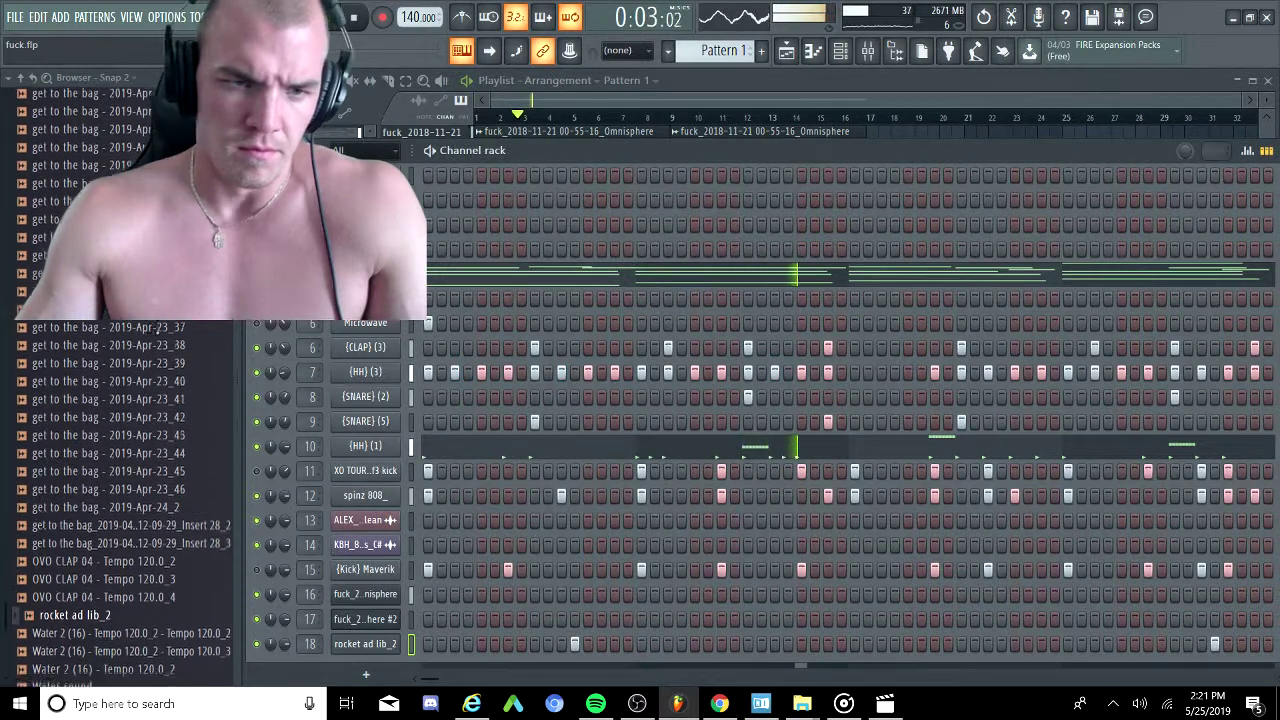
{"action": "scroll", "coordinate": [170, 345], "scroll_direction": "up", "scroll_amount": 7}
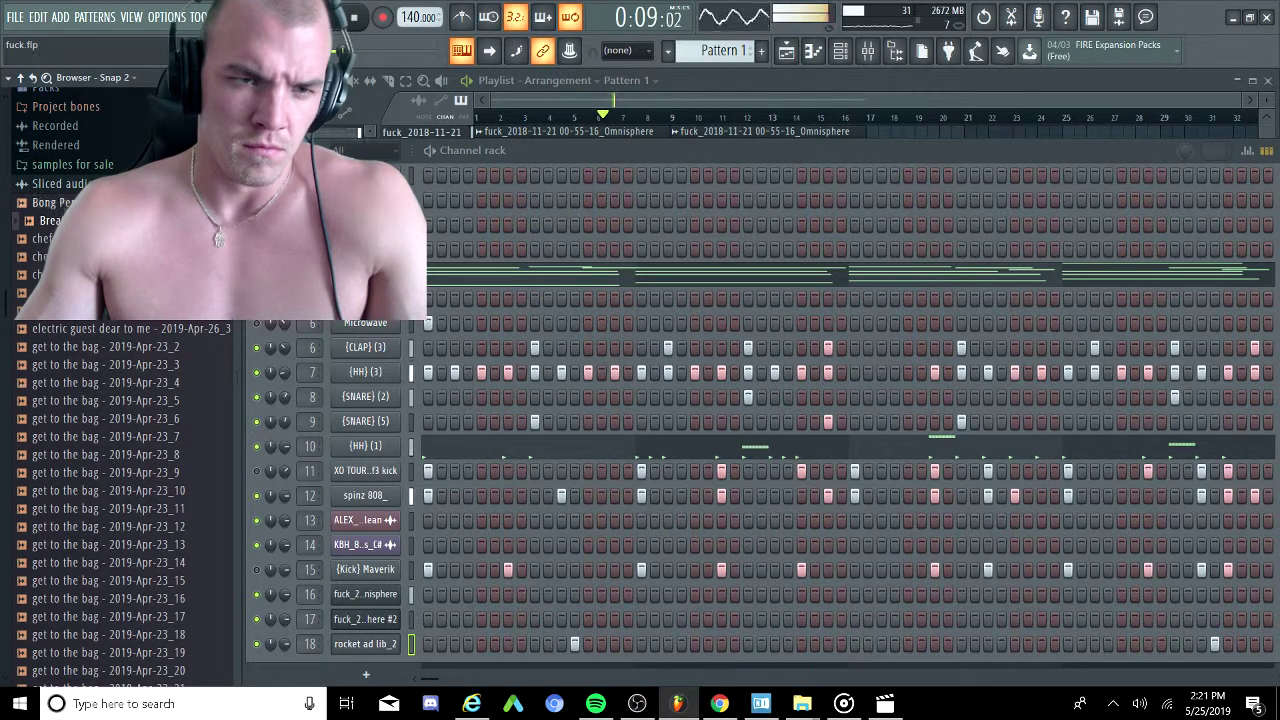
{"action": "right_click", "coordinate": [72, 327]}
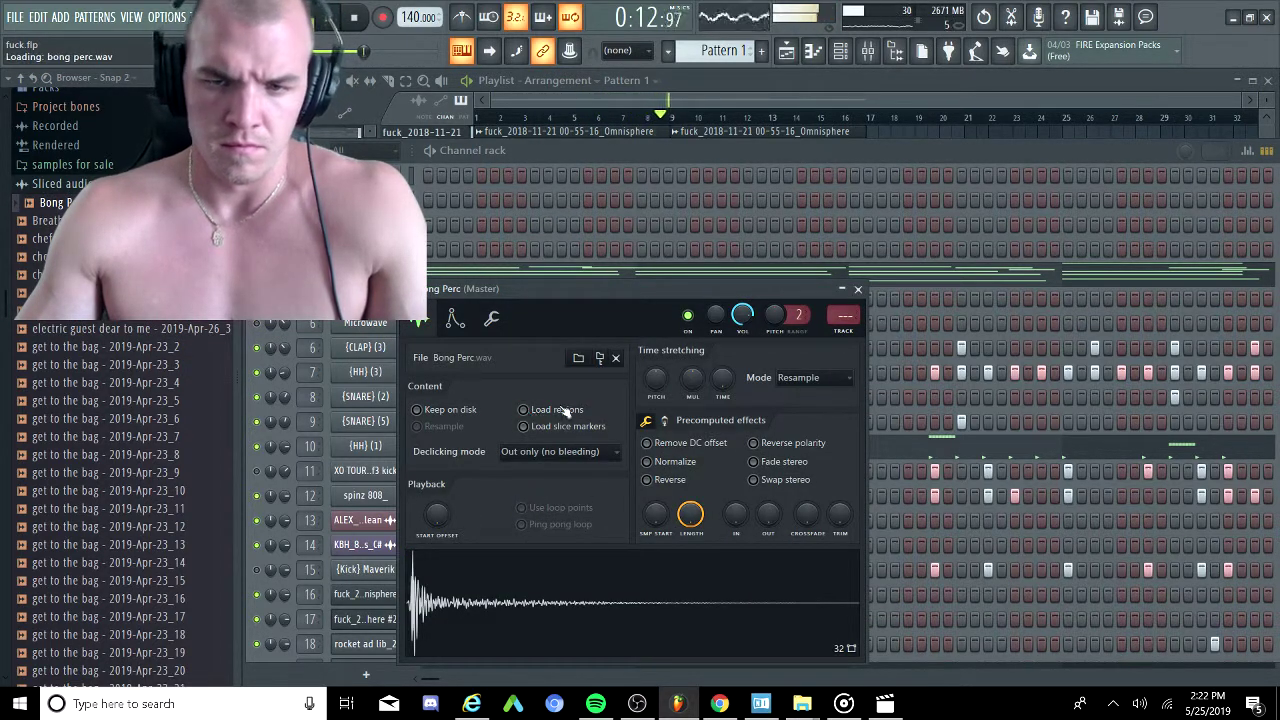
Raise the Boost in Bong Perc's precomputed effects to 7%.
{"action": "left_click", "coordinate": [646, 421]}
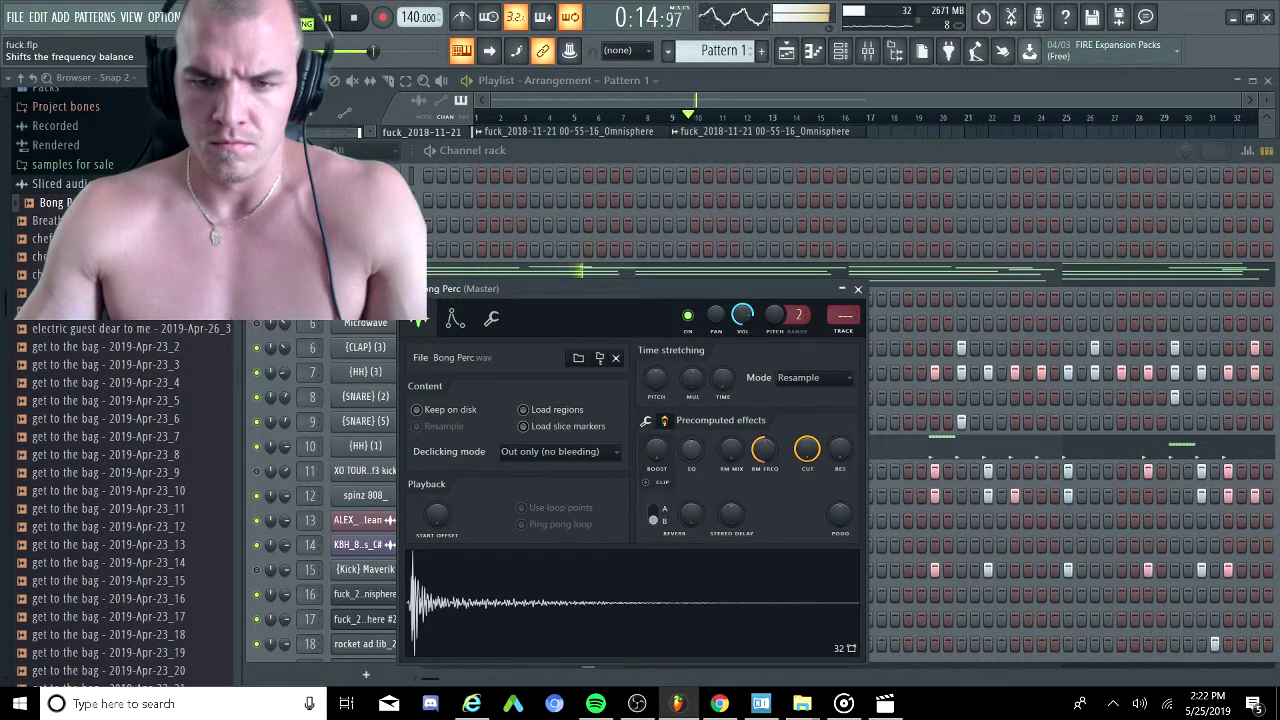
{"action": "right_click", "coordinate": [690, 449]}
{"action": "left_click", "coordinate": [705, 457]}
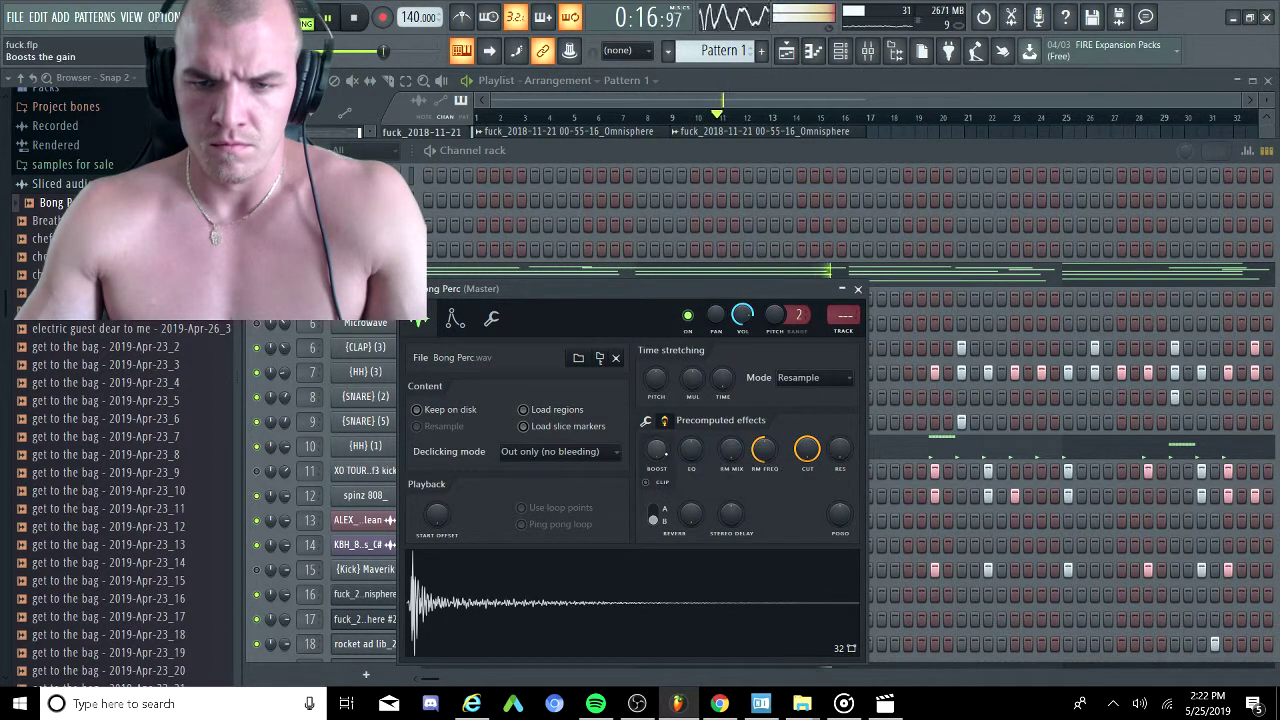
{"action": "left_click_drag", "start_coordinate": [656, 450], "coordinate": [656, 440]}
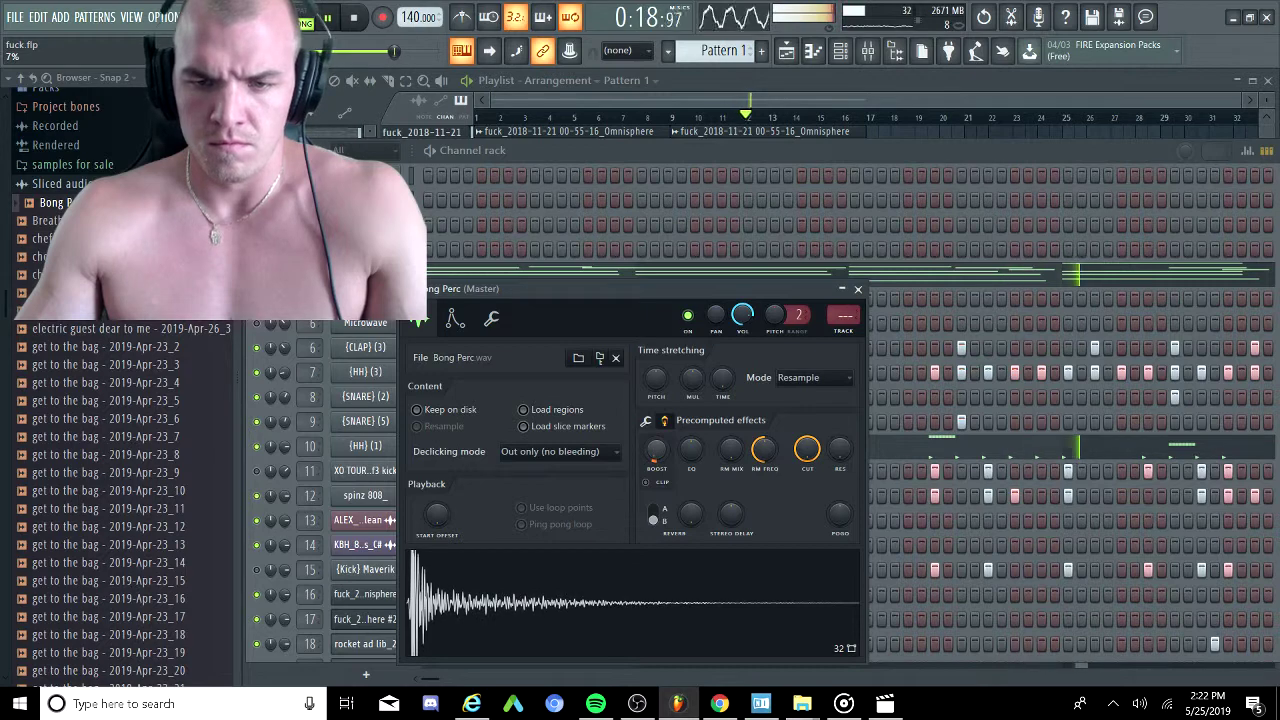
Route the Bong Perc channel to mixer insert 19 and lower that track's volume.
{"action": "left_click", "coordinate": [868, 50]}
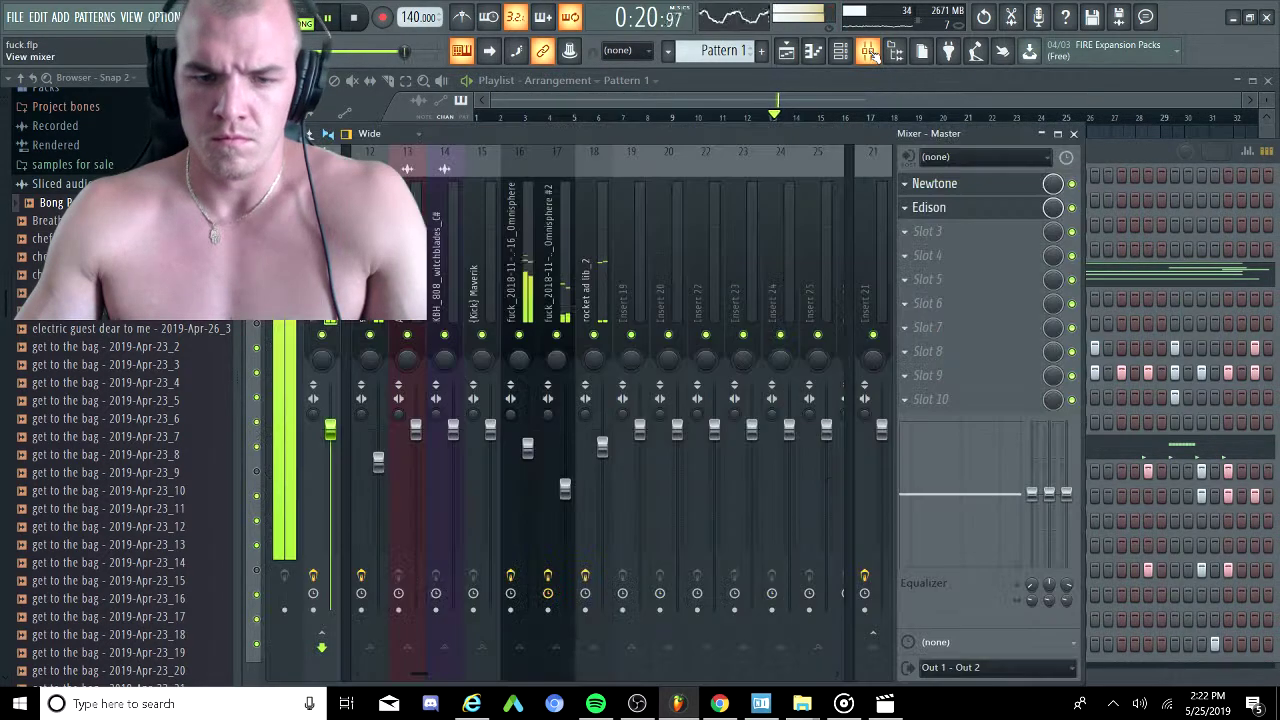
{"action": "right_click", "coordinate": [641, 330]}
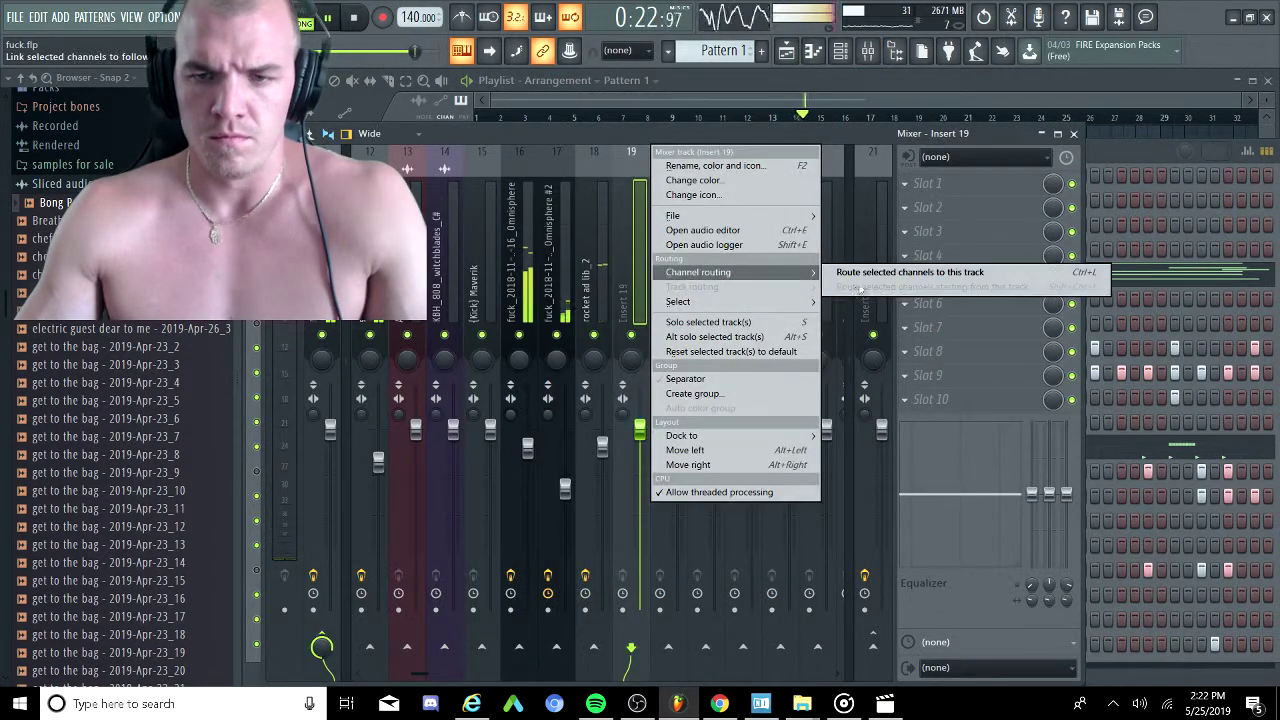
{"action": "left_click", "coordinate": [860, 279]}
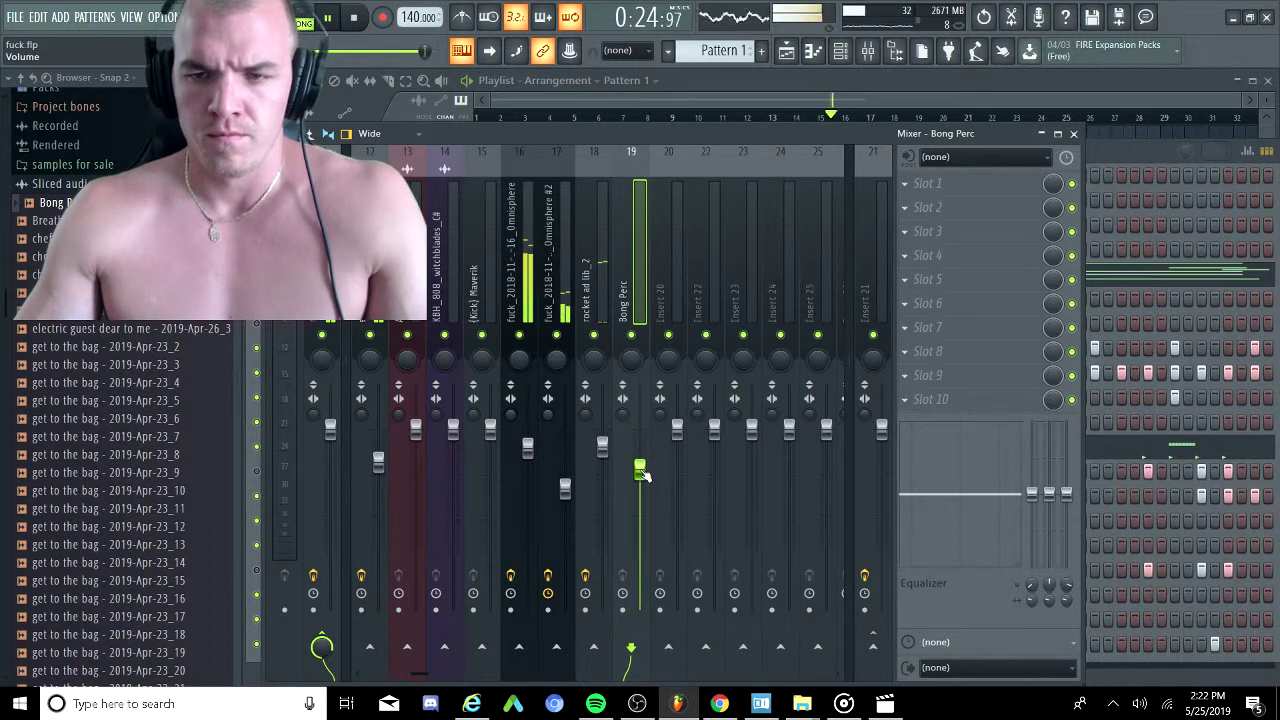
Load the bong perc preset mixer track state onto the Bong Perc track.
{"action": "right_click", "coordinate": [652, 147]}
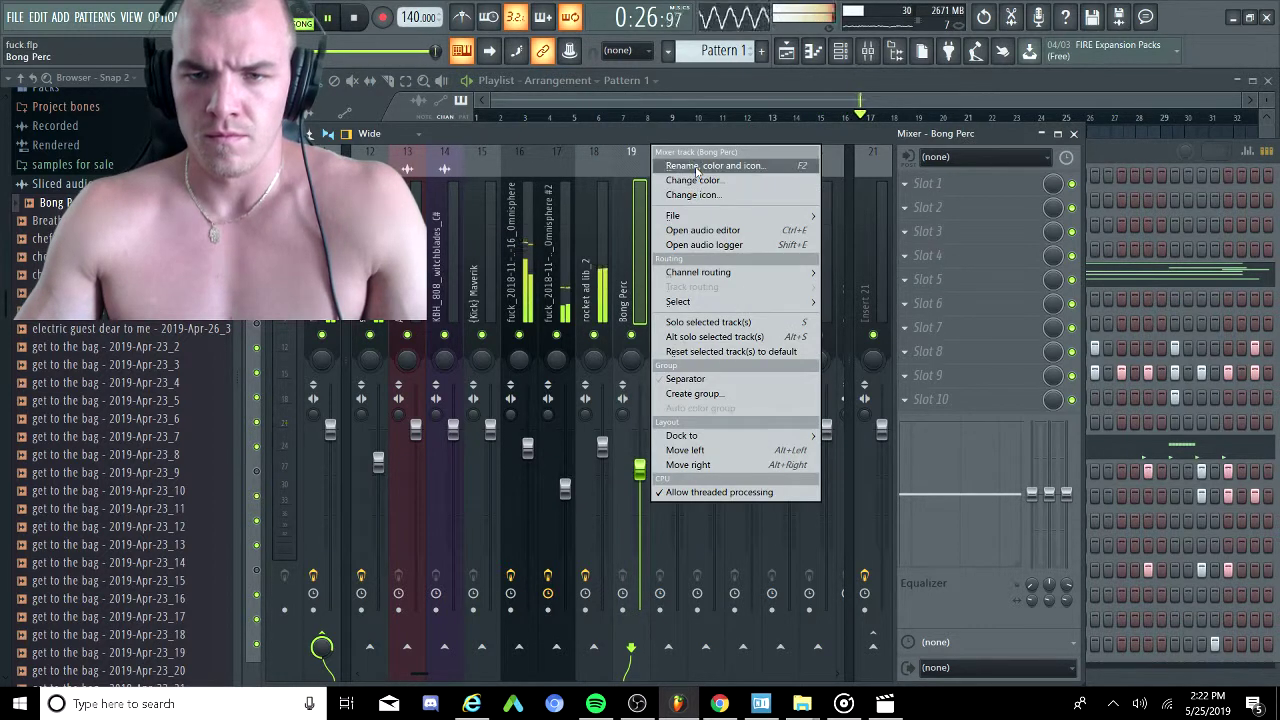
{"action": "mouse_move", "coordinate": [704, 222]}
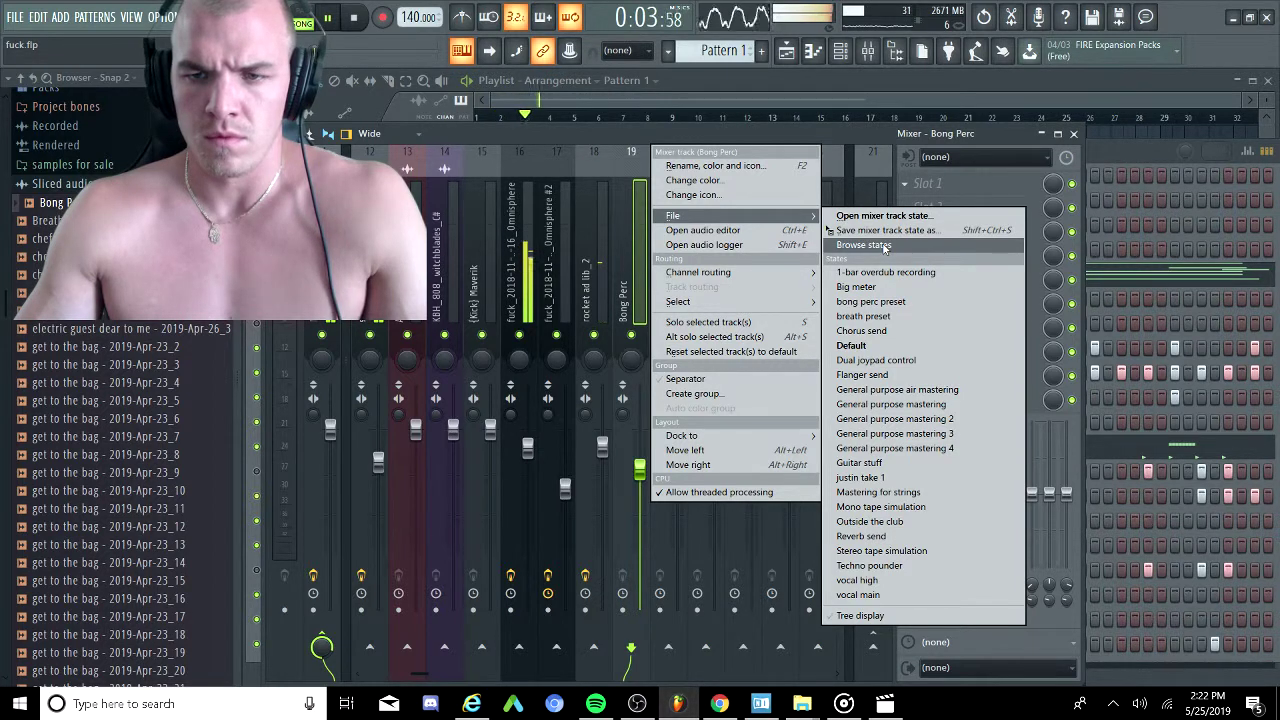
{"action": "left_click", "coordinate": [868, 301]}
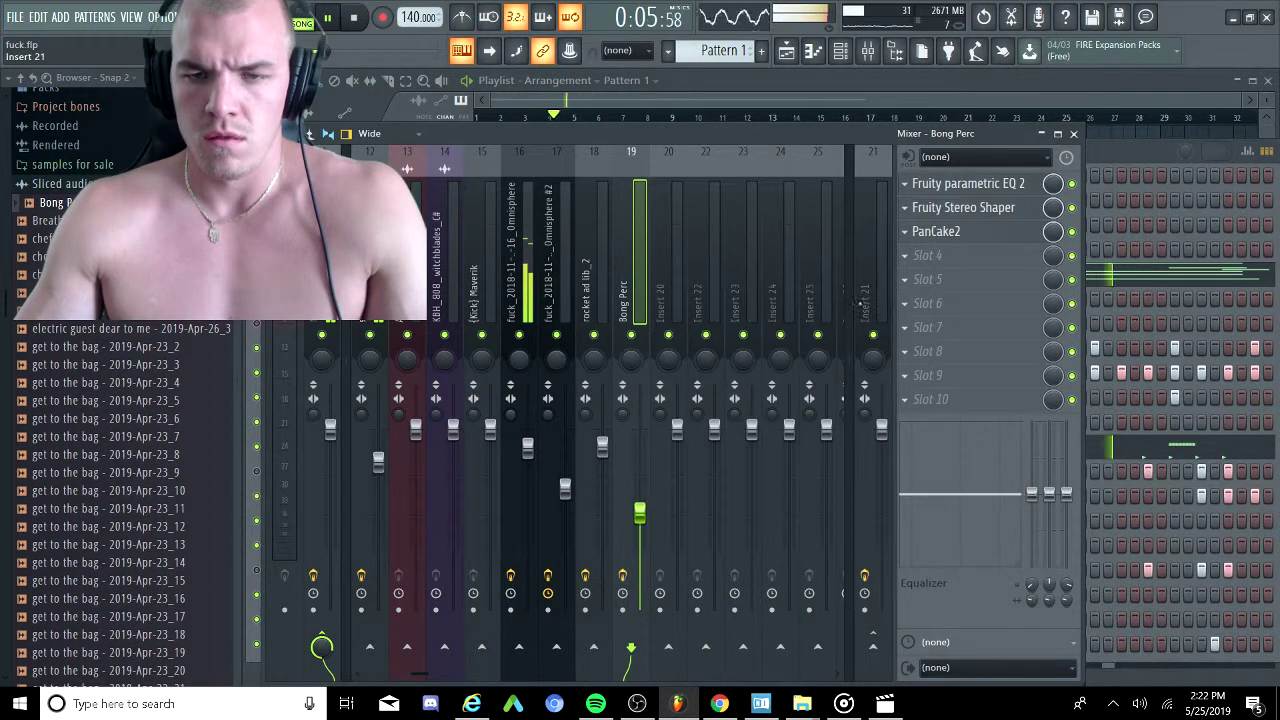
Move the channel rack higher, restart playback and place a Bong Perc hit on step 11 of bar 2.
{"action": "left_click", "coordinate": [840, 52]}
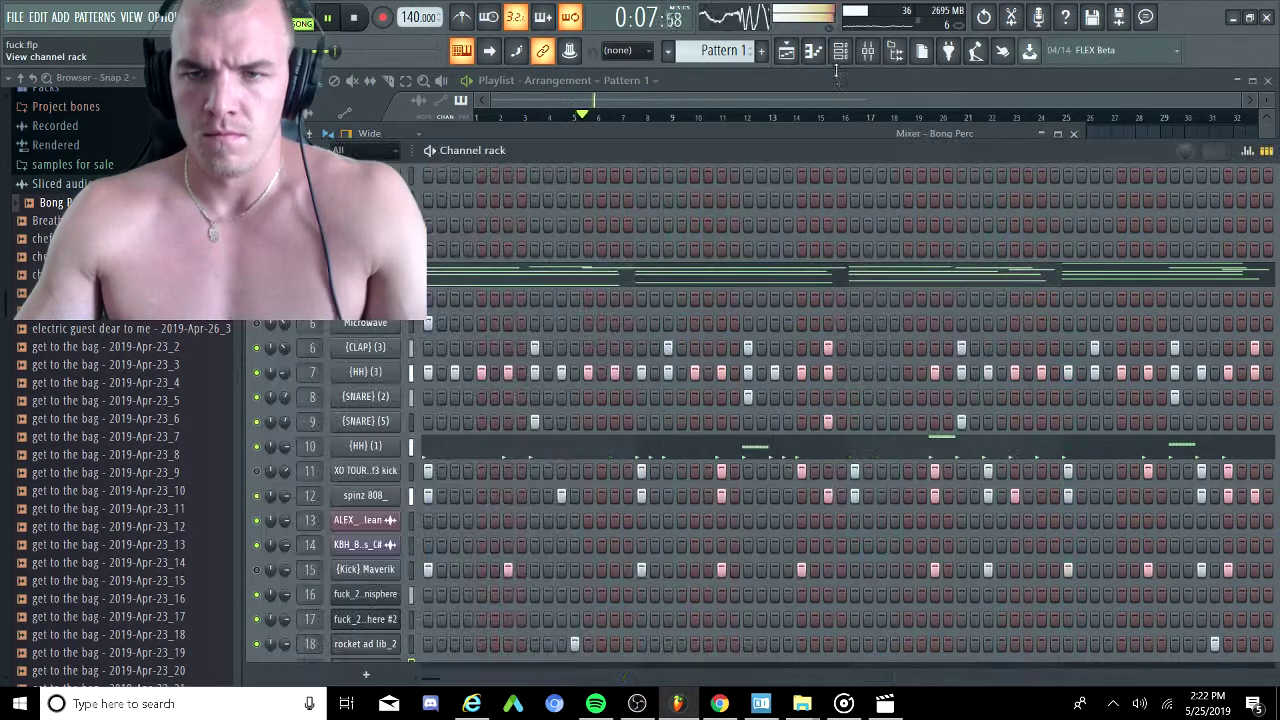
{"action": "left_click_drag", "start_coordinate": [582, 154], "coordinate": [570, 106]}
{"action": "key", "text": "space"}
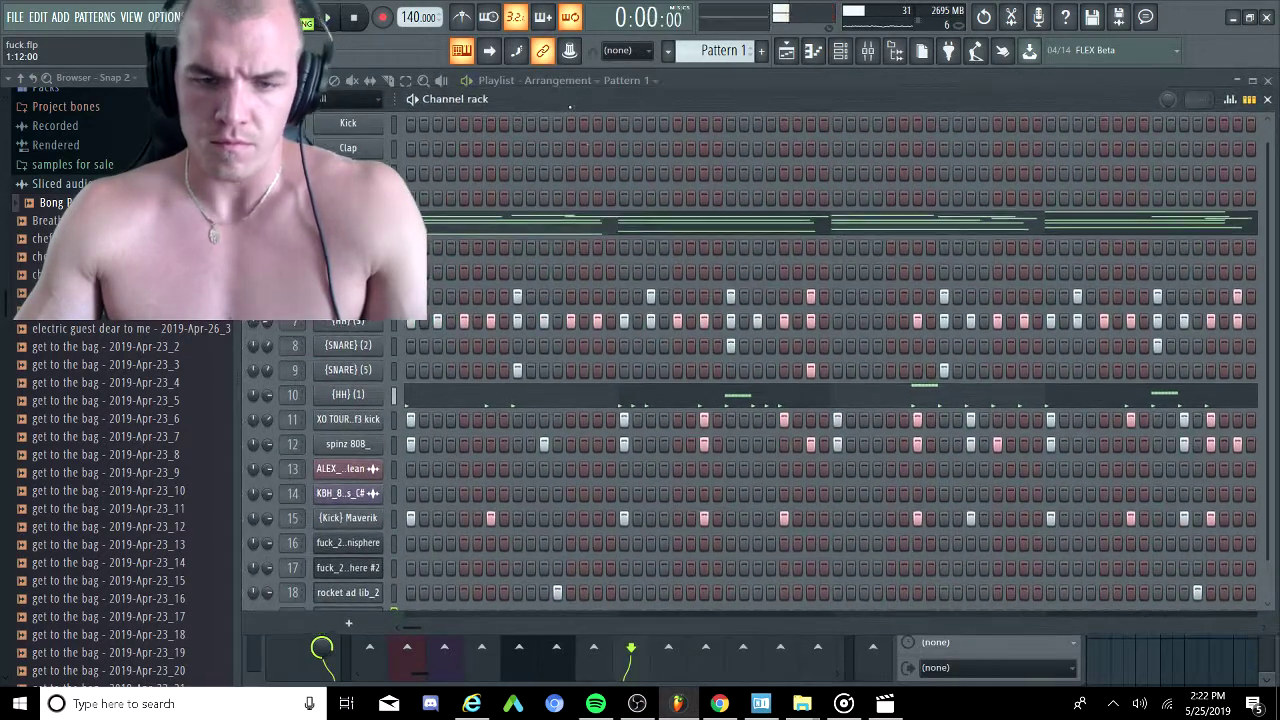
{"action": "scroll", "coordinate": [830, 365], "scroll_direction": "down", "scroll_amount": 1}
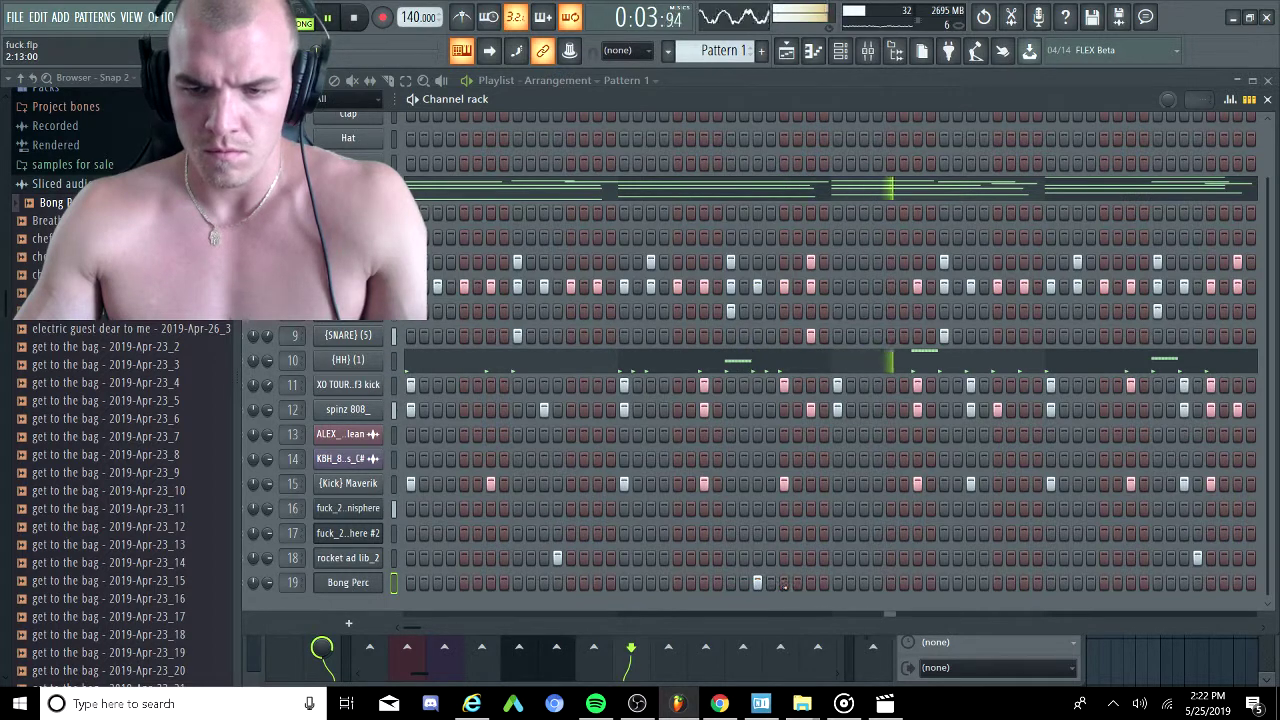
Move the second Bong Perc hit to step 13 of bar 2 and repeat the pair of hits in bar 6.
{"action": "right_click", "coordinate": [360, 582]}
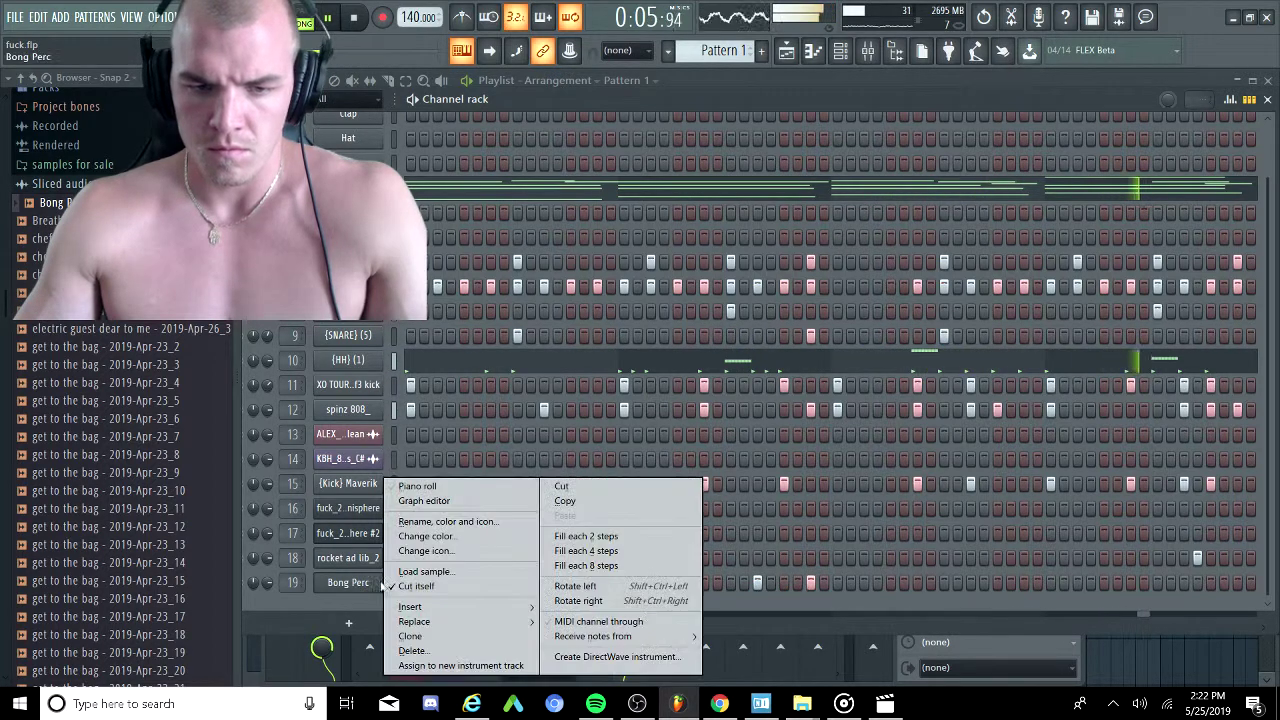
{"action": "left_click", "coordinate": [430, 500]}
{"action": "key", "text": "space"}
{"action": "key", "text": "space"}
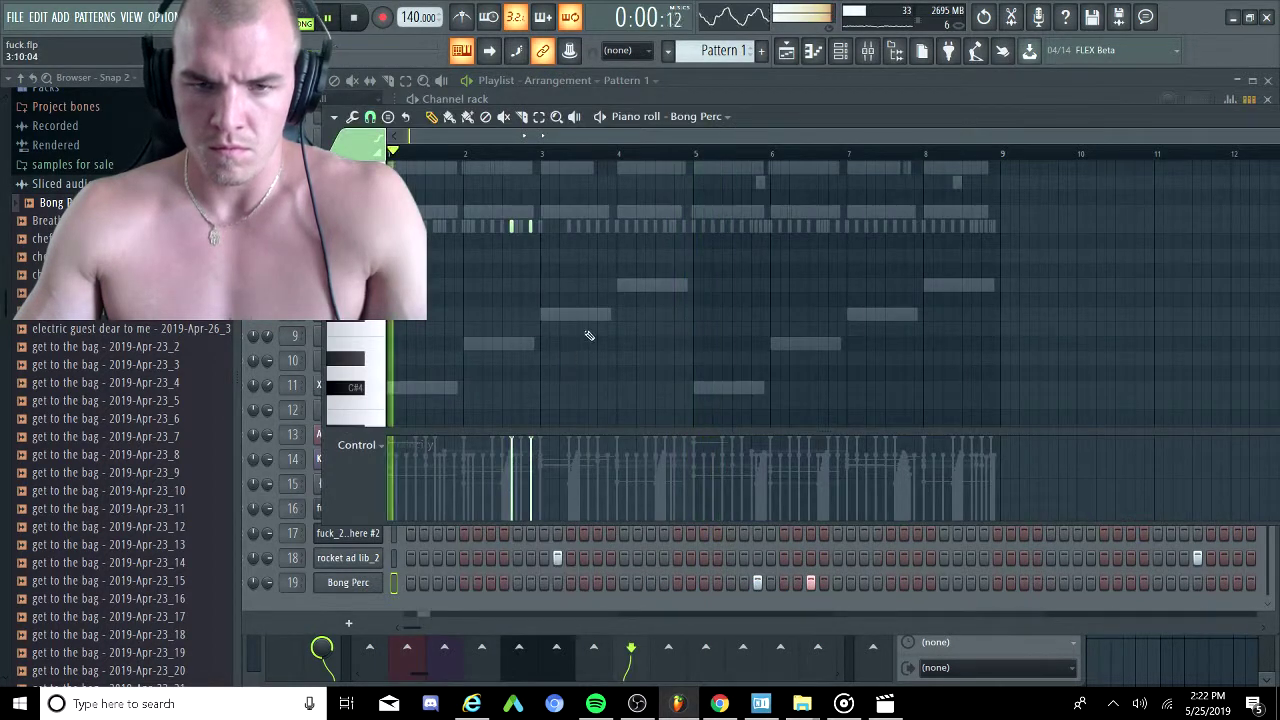
{"action": "left_click", "coordinate": [840, 52]}
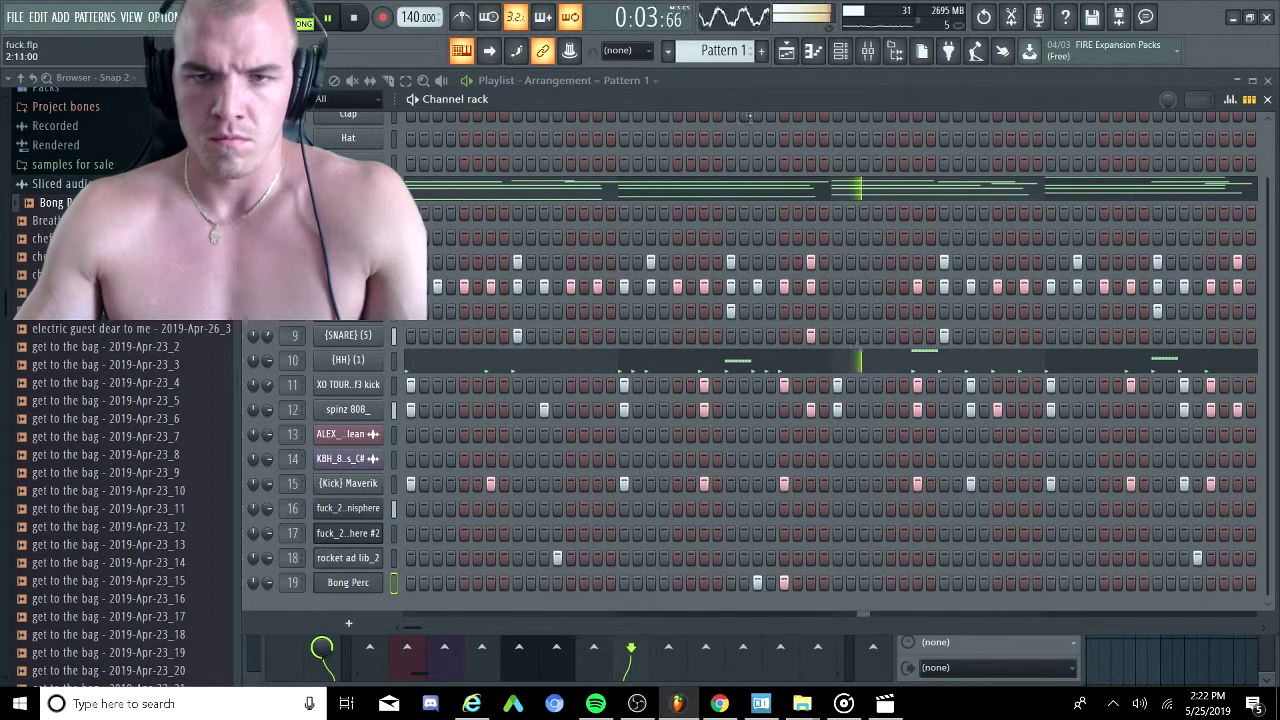
{"action": "left_click", "coordinate": [814, 52]}
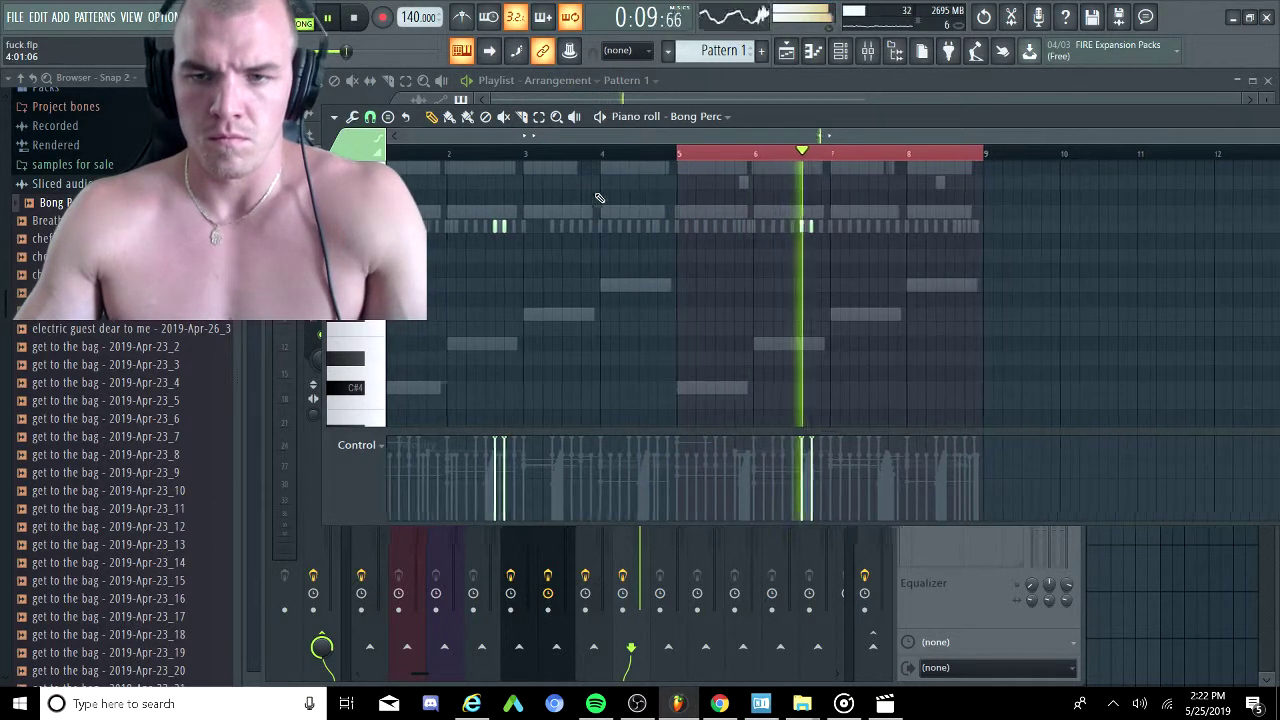
{"action": "key", "text": "space"}
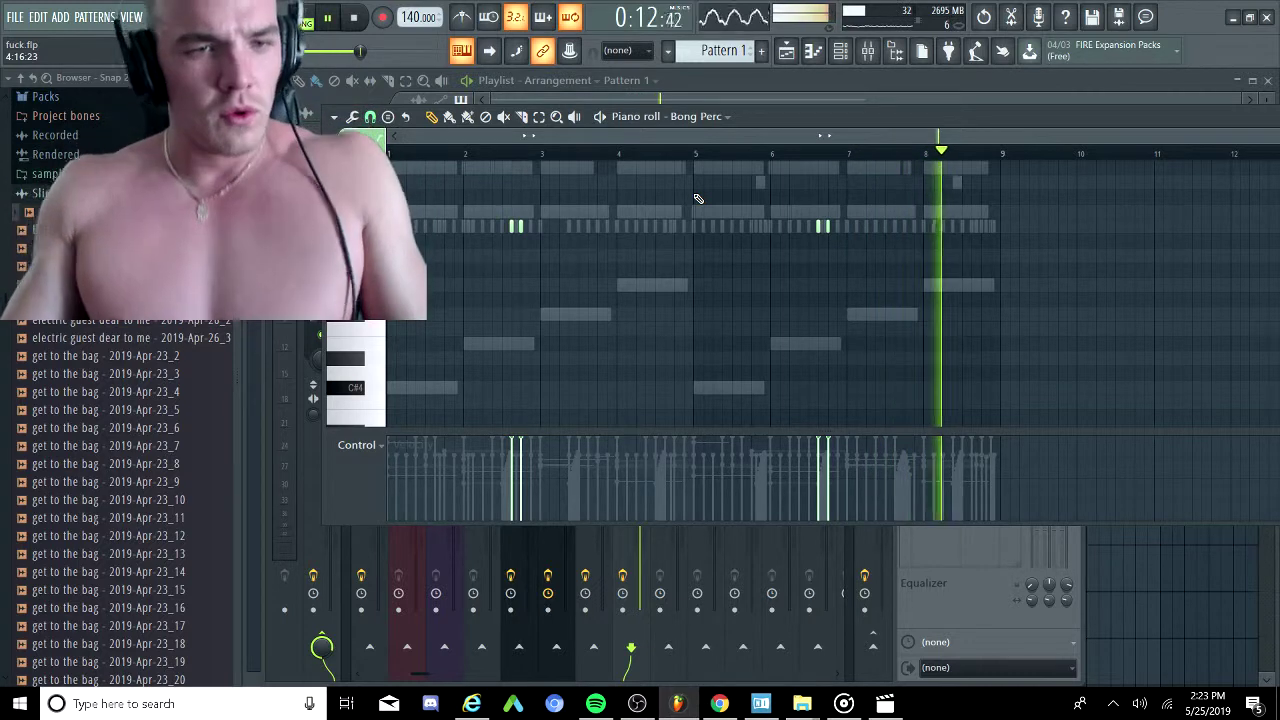
Load the breath perc sample into a new channel and place a hit on step 1 of bar 3.
{"action": "left_click", "coordinate": [62, 230]}
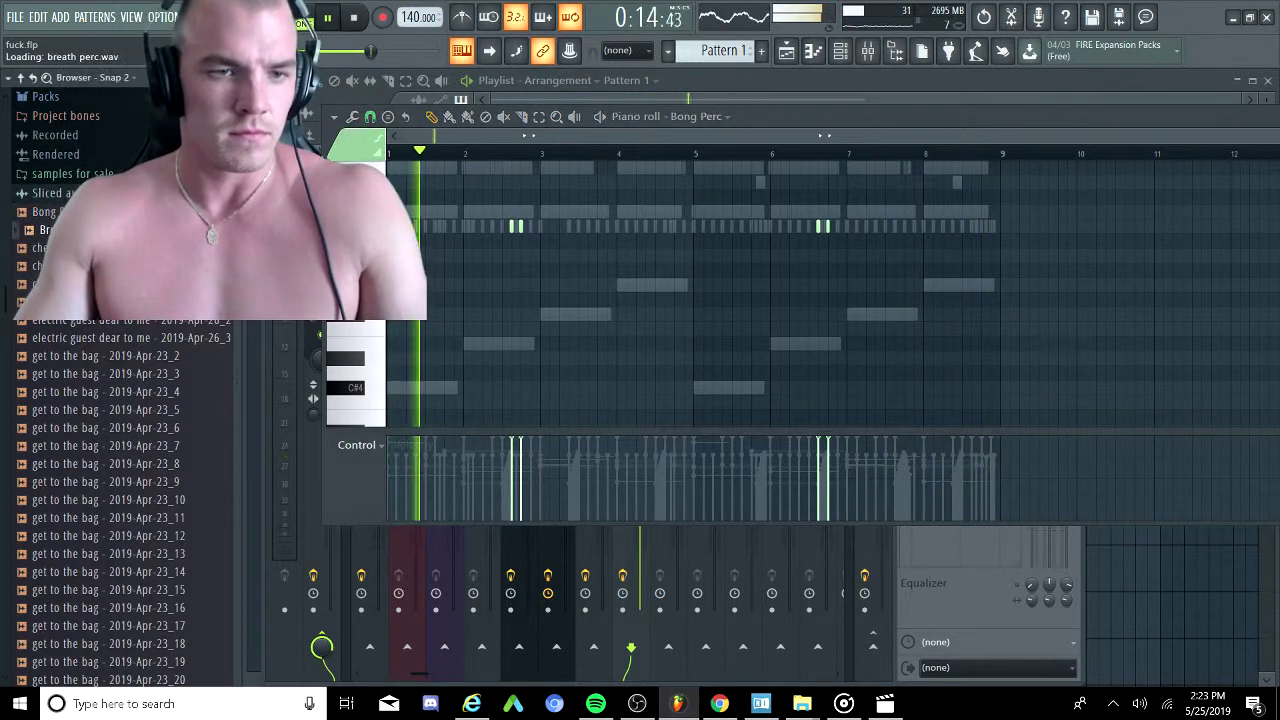
{"action": "right_click", "coordinate": [89, 231]}
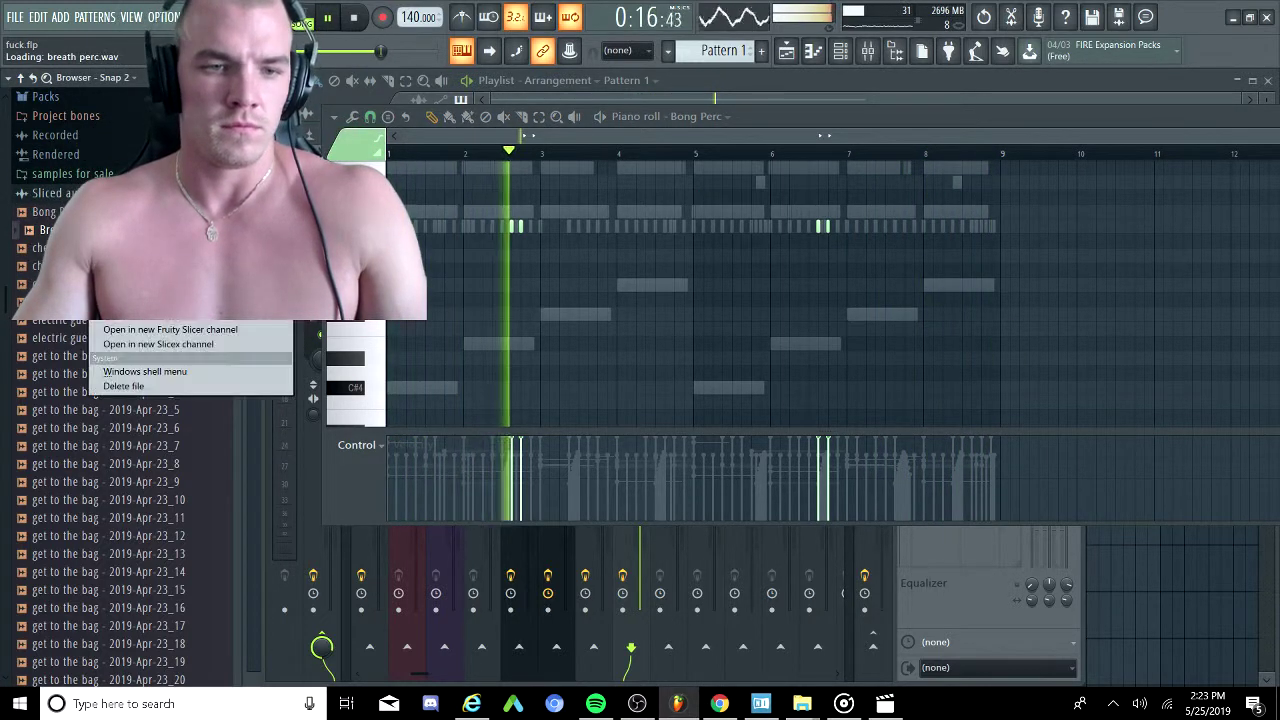
{"action": "left_click", "coordinate": [150, 271]}
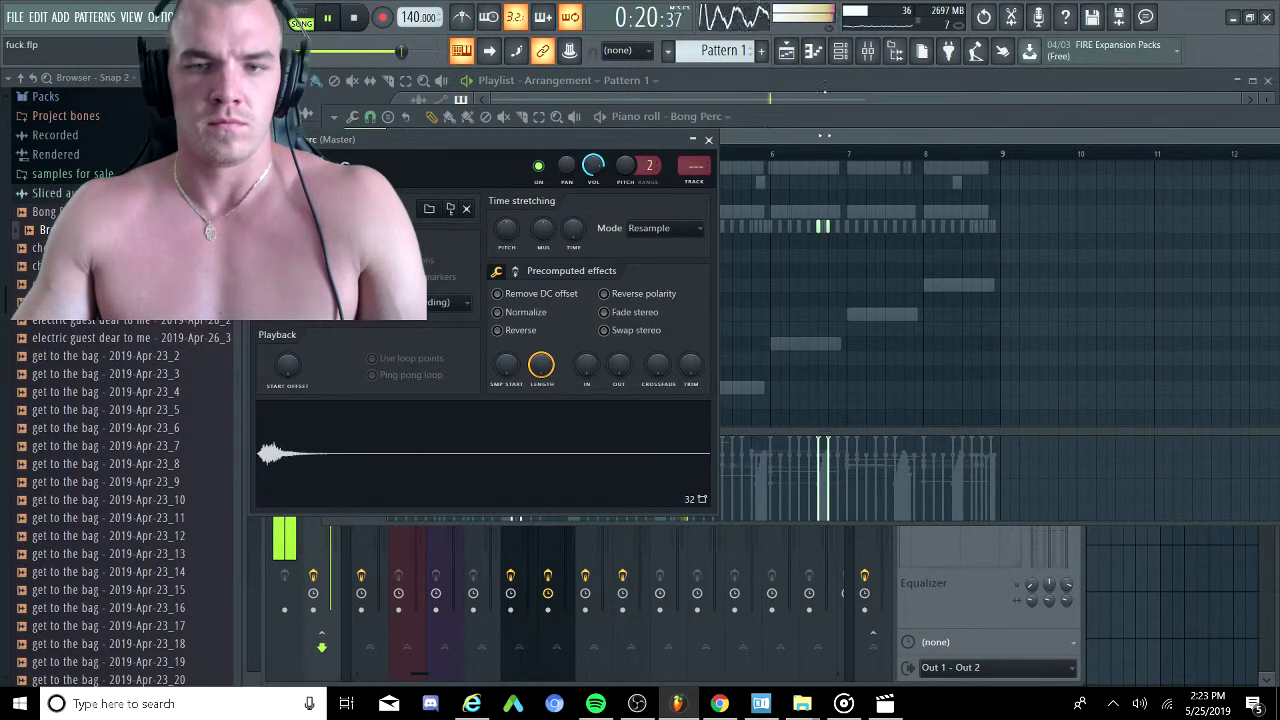
{"action": "left_click", "coordinate": [848, 52]}
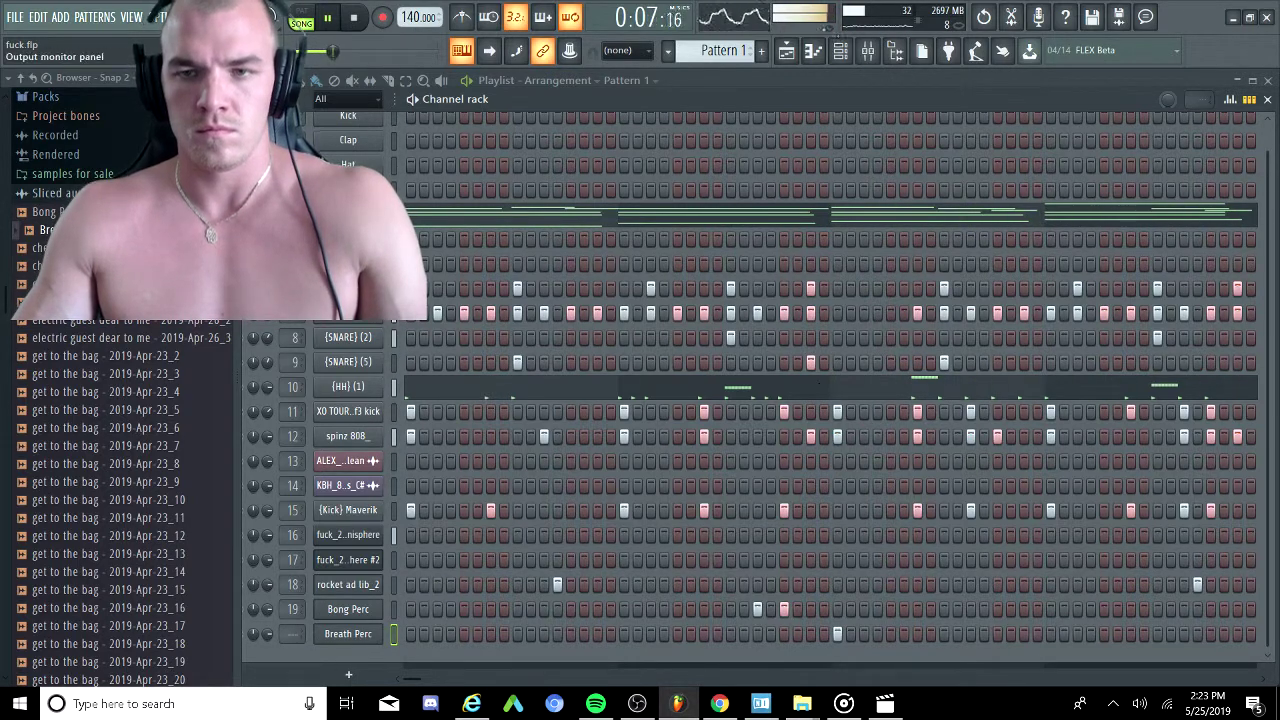
Route the Breath Perc channel to mixer insert 20.
{"action": "left_click", "coordinate": [868, 51]}
{"action": "right_click", "coordinate": [664, 240]}
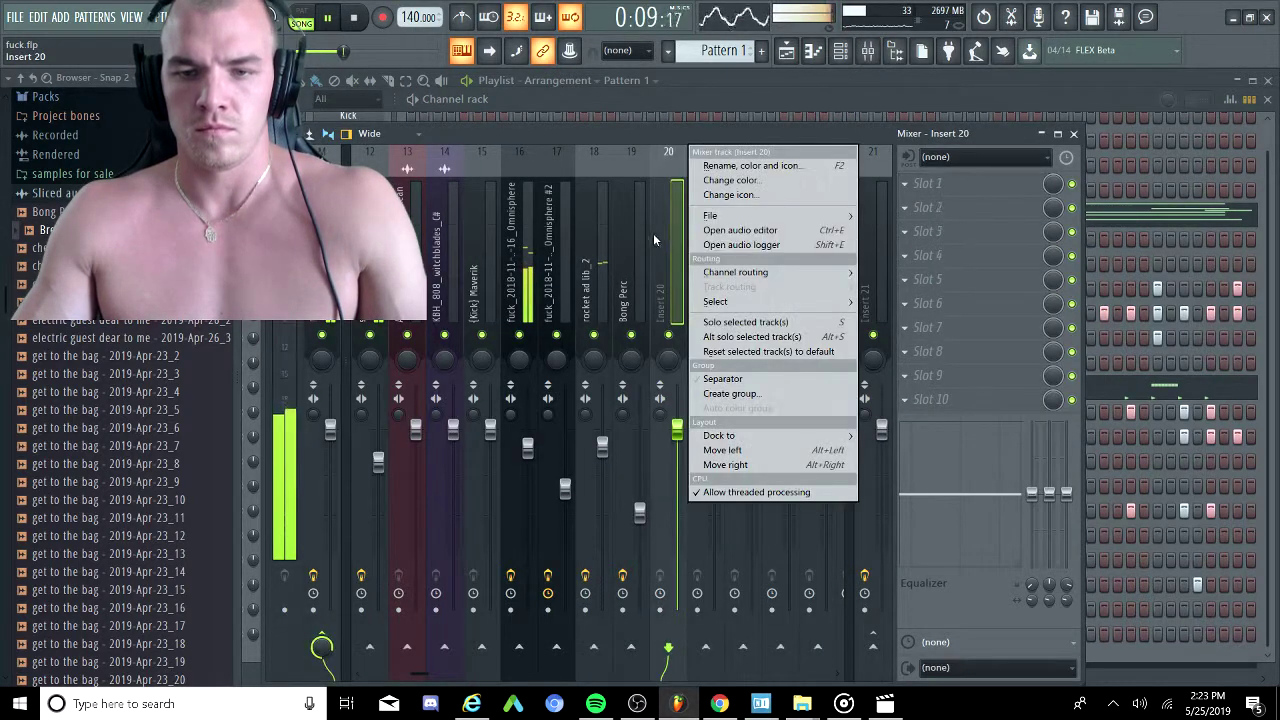
{"action": "mouse_move", "coordinate": [780, 272]}
{"action": "left_click", "coordinate": [933, 276]}
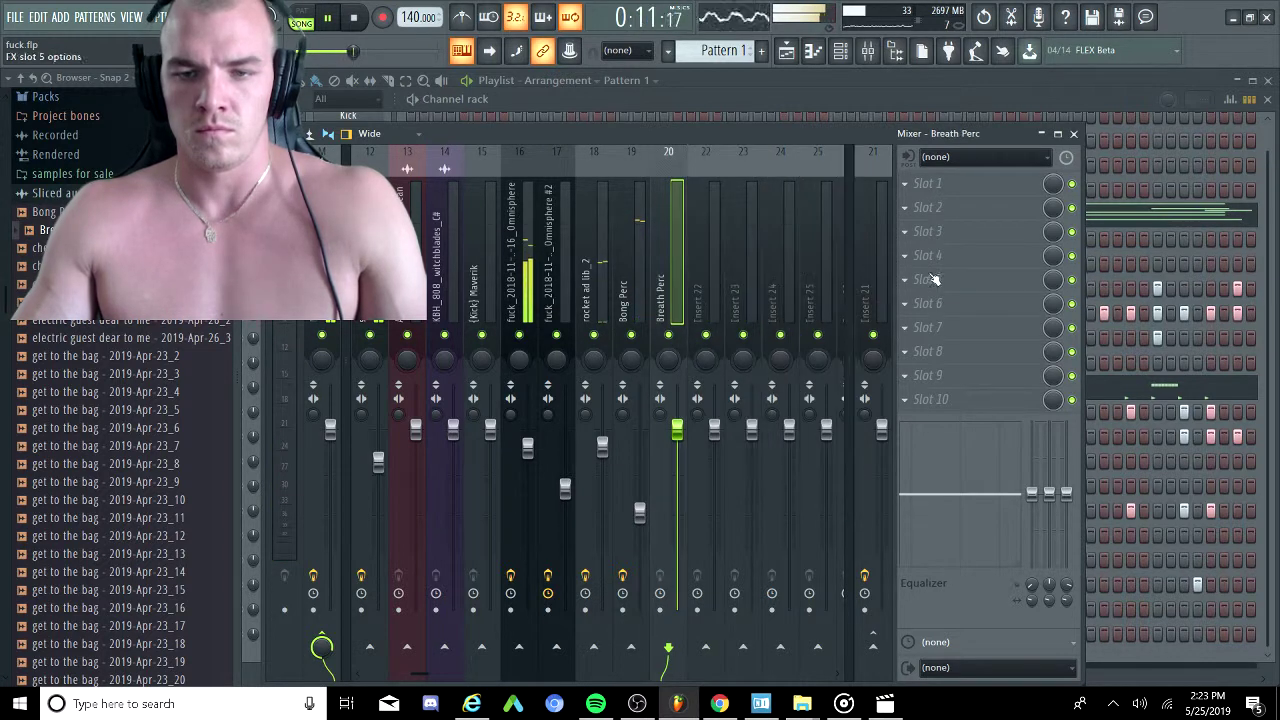
Load the breath preset mixer track state onto the Breath Perc track.
{"action": "right_click", "coordinate": [669, 168]}
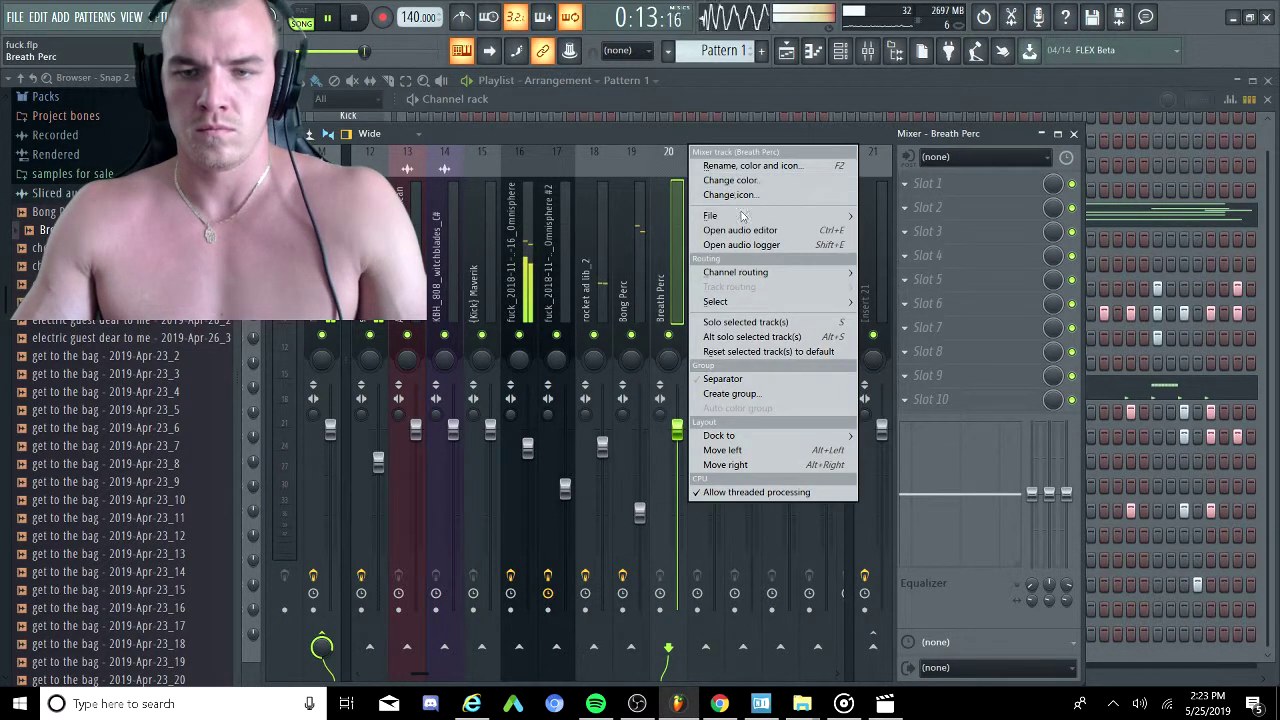
{"action": "mouse_move", "coordinate": [745, 215]}
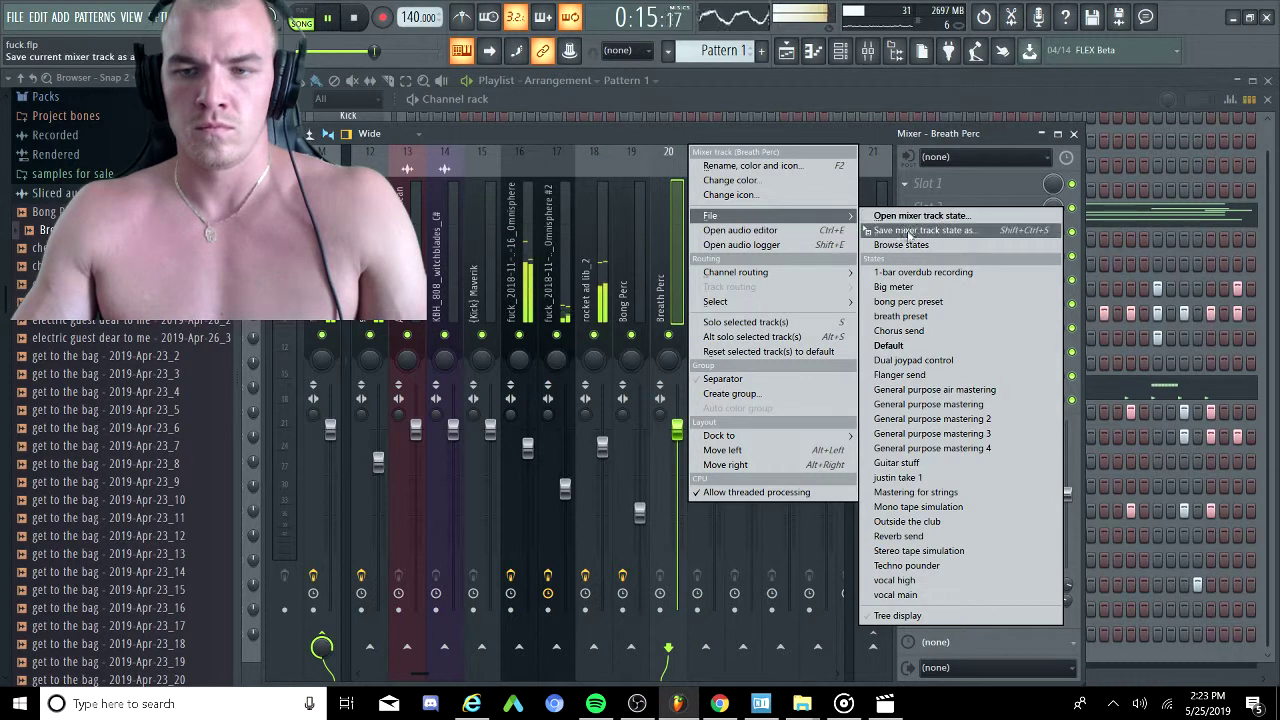
{"action": "left_click", "coordinate": [925, 317]}
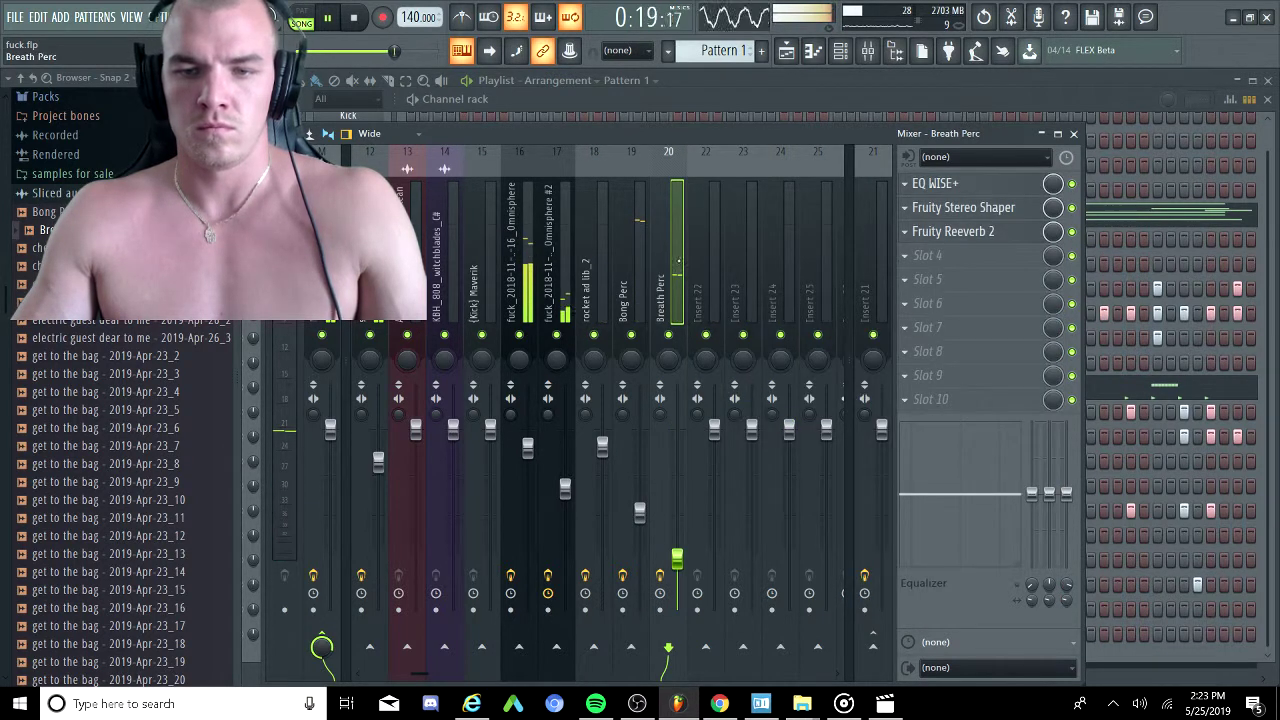
{"action": "scroll", "coordinate": [678, 260], "scroll_direction": "up", "scroll_amount": 4}
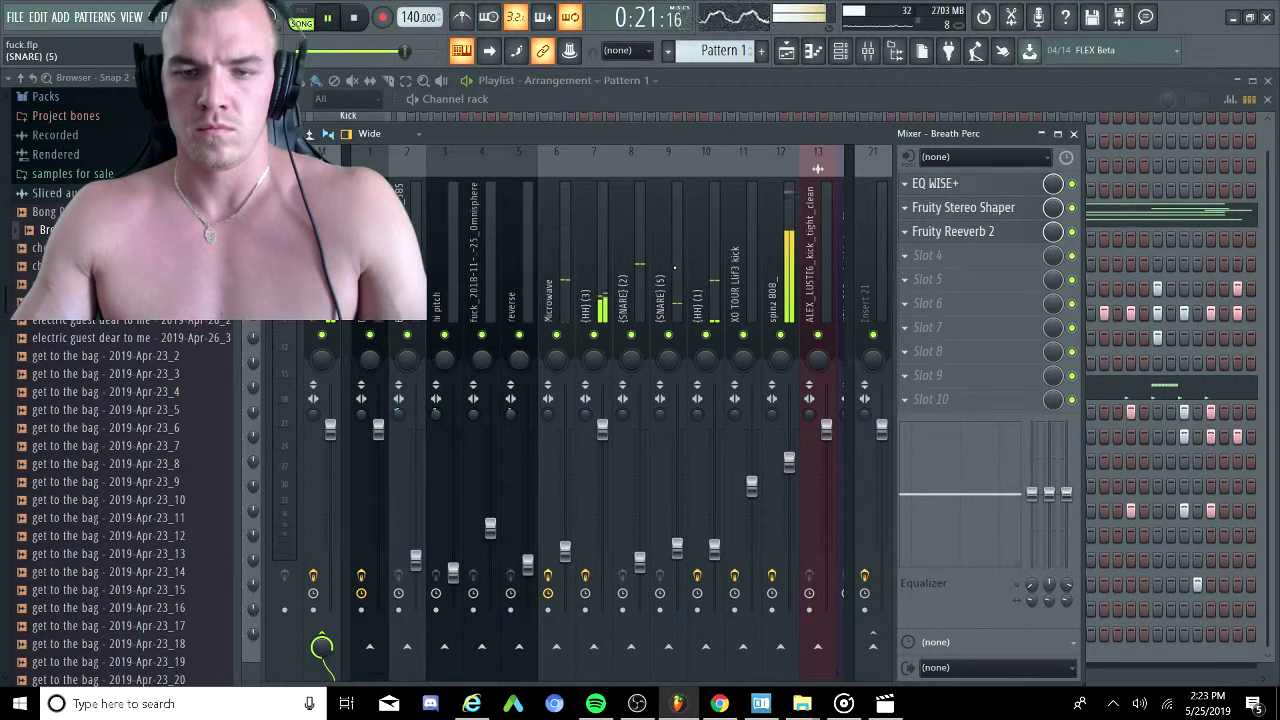
{"action": "left_click", "coordinate": [700, 262]}
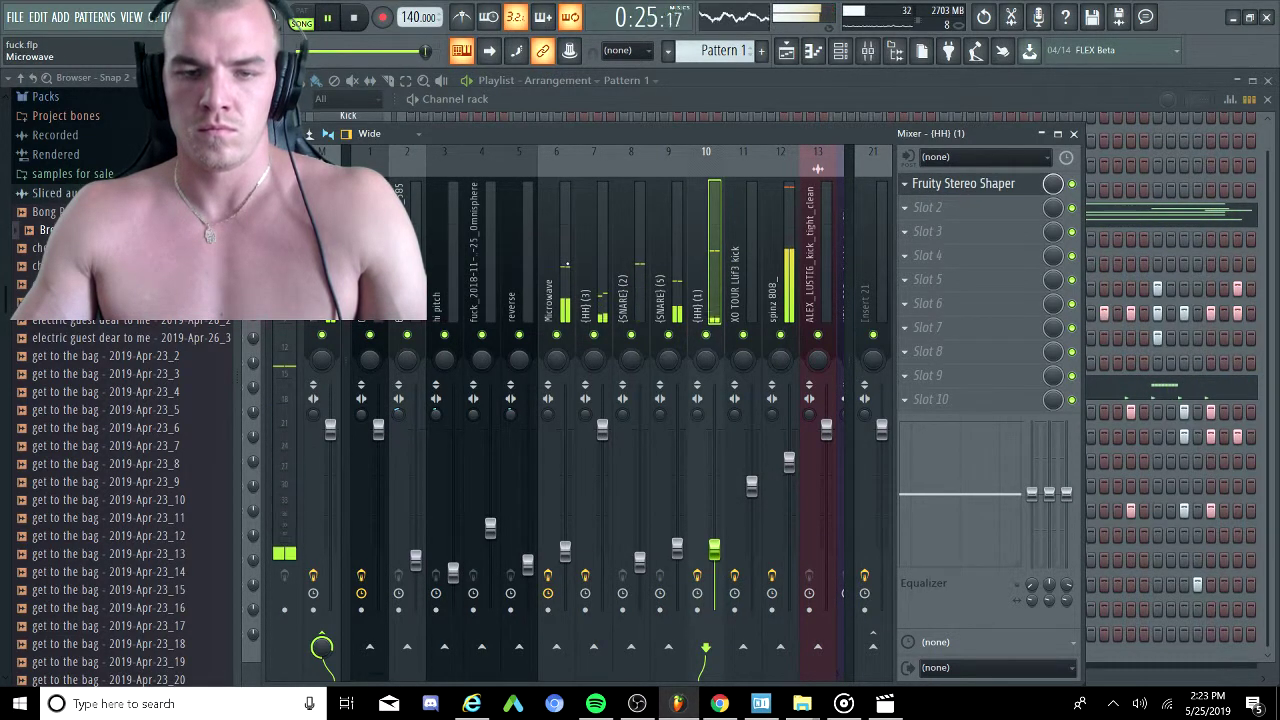
{"action": "scroll", "coordinate": [566, 266], "scroll_direction": "down", "scroll_amount": 3}
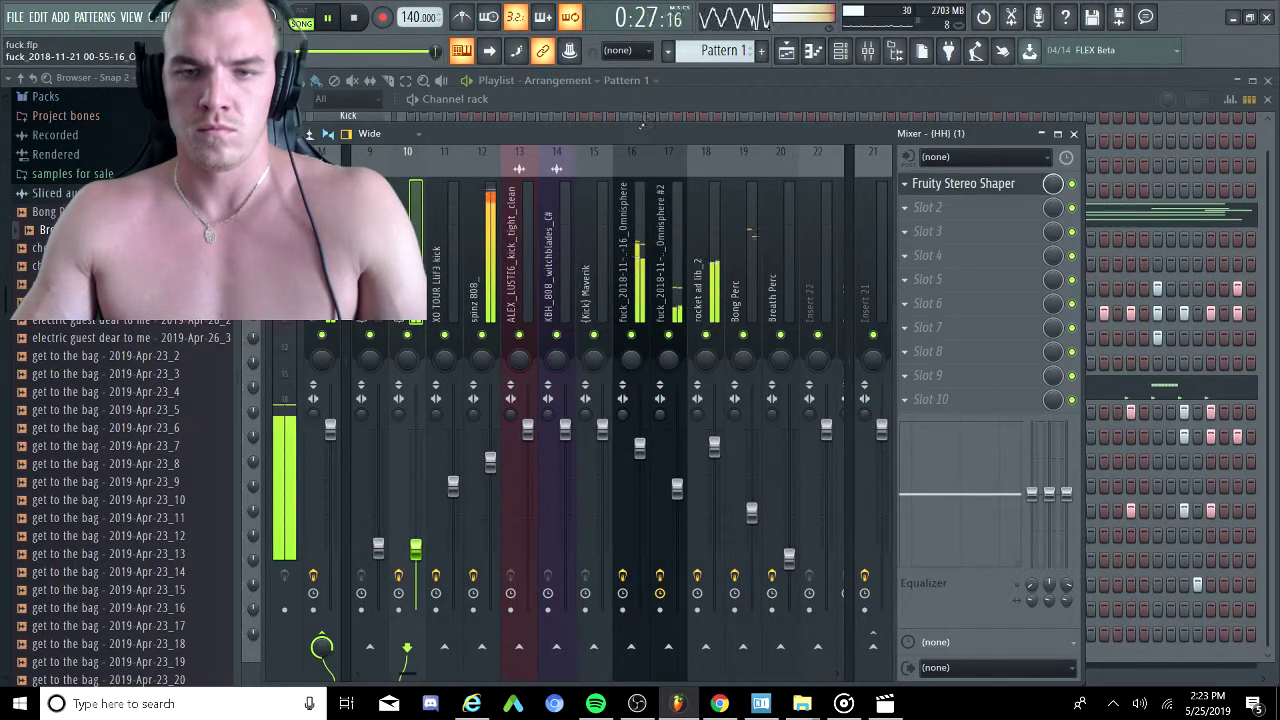
{"action": "key", "text": "F9"}
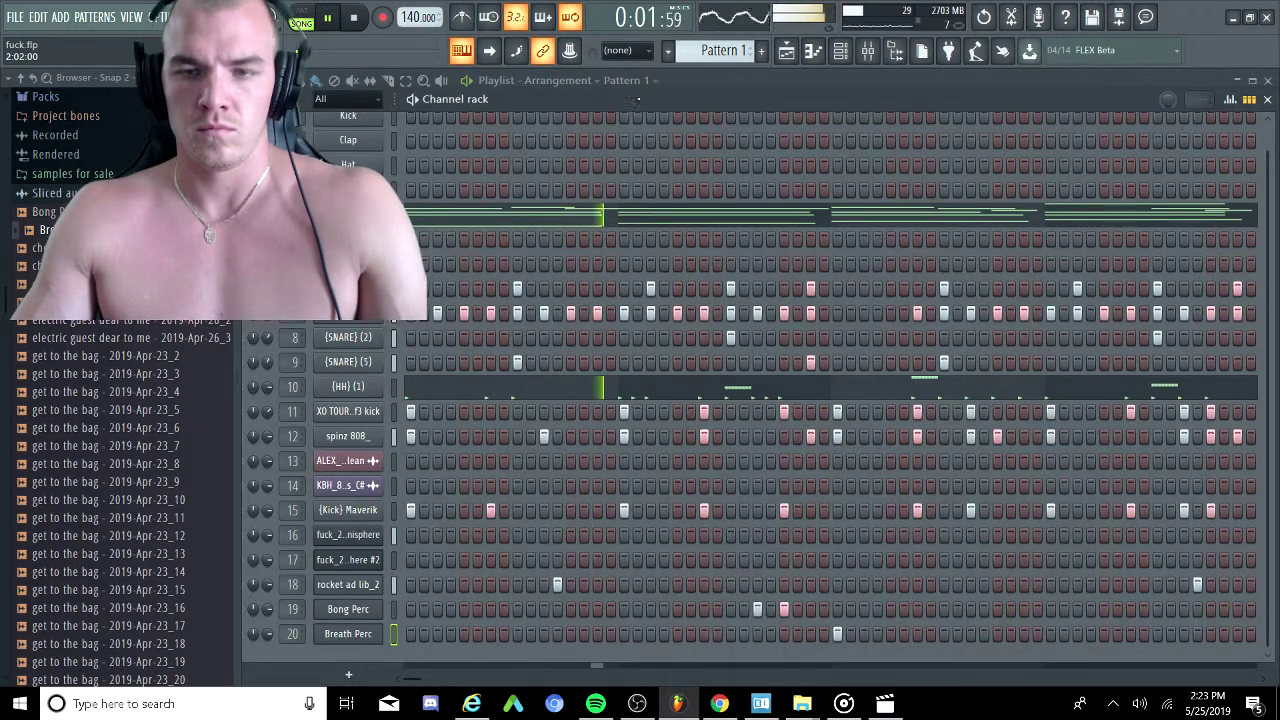
Rename the Omnisphere #2 audio clip that starts at bar 9 in the playlist to halfspeed.
{"action": "left_click", "coordinate": [786, 55]}
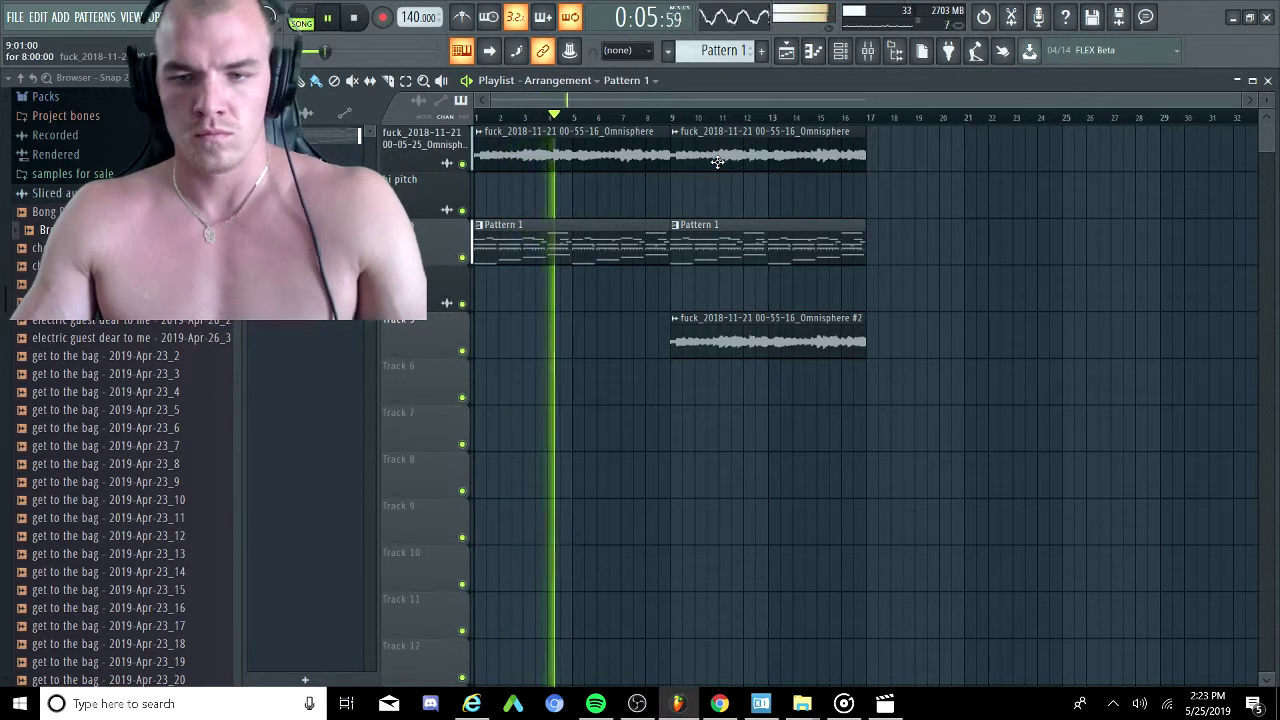
{"action": "left_click", "coordinate": [676, 319]}
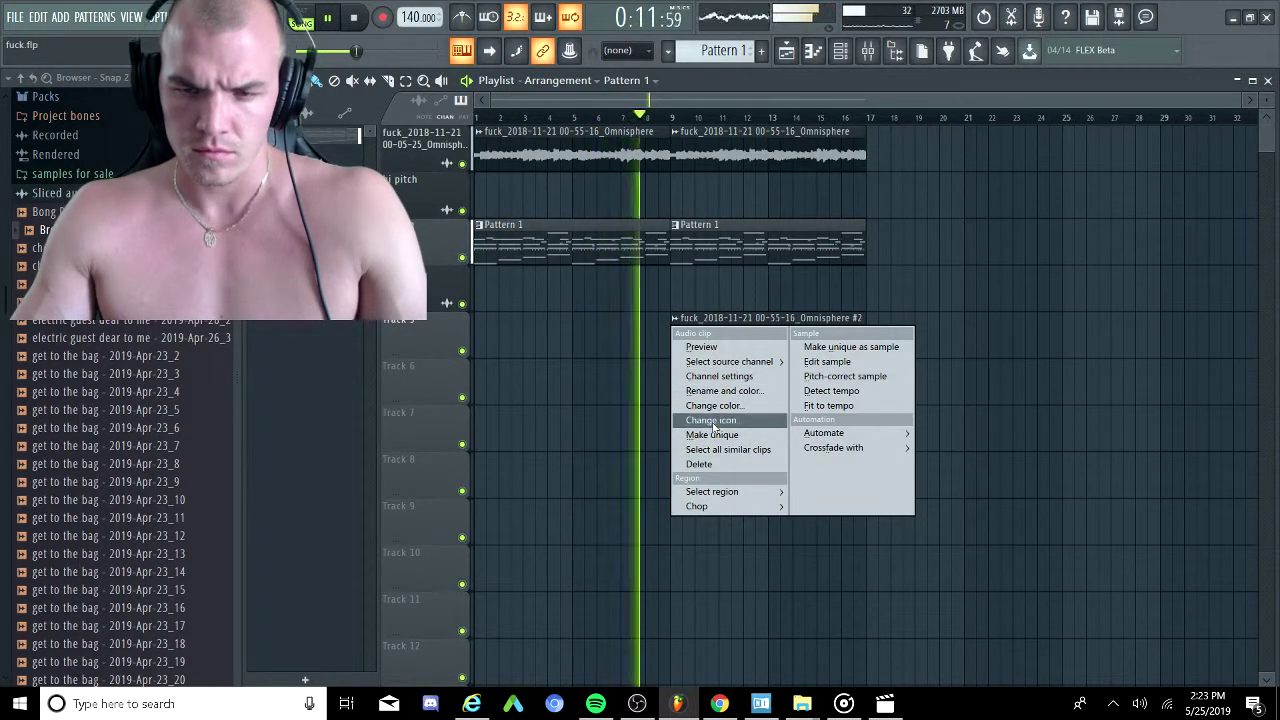
{"action": "left_click", "coordinate": [730, 392]}
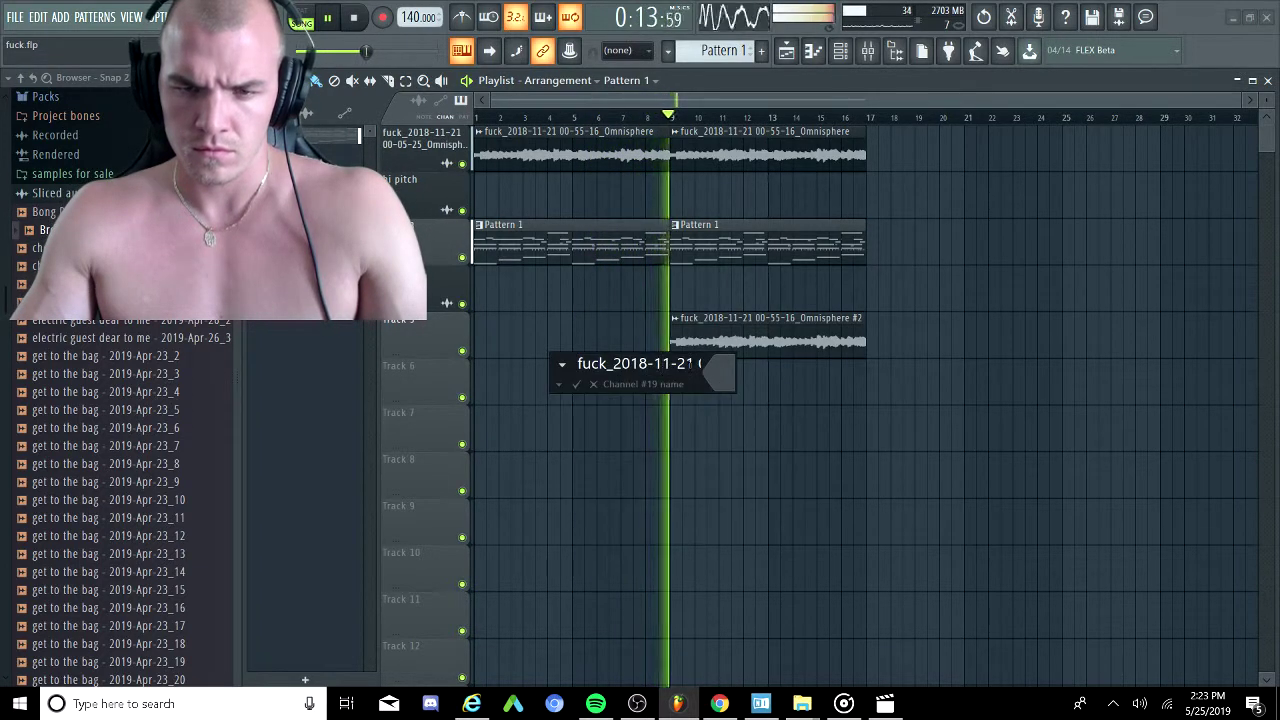
{"action": "key", "text": "Delete"}
{"action": "key", "text": "Delete"}
{"action": "key", "text": "Delete"}
{"action": "key", "text": "Delete"}
{"action": "key", "text": "Delete"}
{"action": "key", "text": "Delete"}
{"action": "key", "text": "Delete"}
{"action": "key", "text": "Delete"}
{"action": "key", "text": "Delete"}
{"action": "key", "text": "Delete"}
{"action": "key", "text": "Delete"}
{"action": "key", "text": "Delete"}
{"action": "key", "text": "Delete"}
{"action": "key", "text": "Delete"}
{"action": "key", "text": "Delete"}
{"action": "key", "text": "Delete"}
{"action": "key", "text": "Delete"}
{"action": "key", "text": "Delete"}
{"action": "key", "text": "Delete"}
{"action": "key", "text": "Delete"}
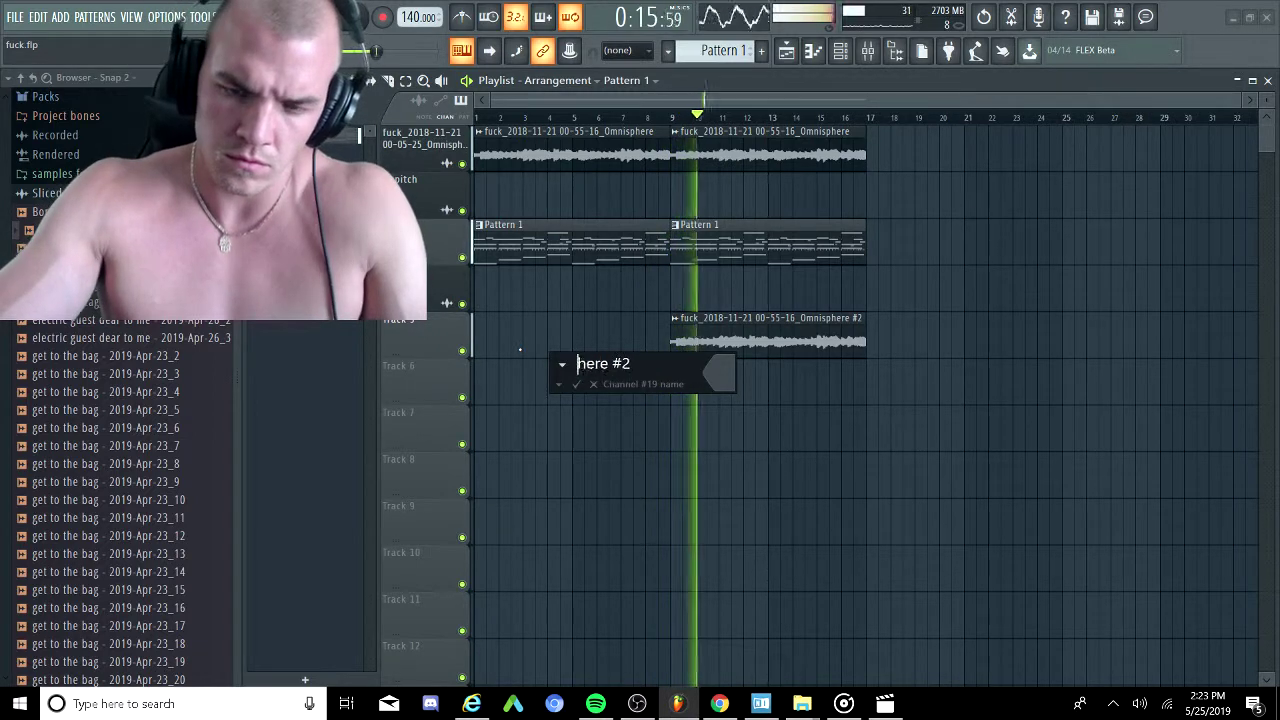
{"action": "type", "text": "hal"}
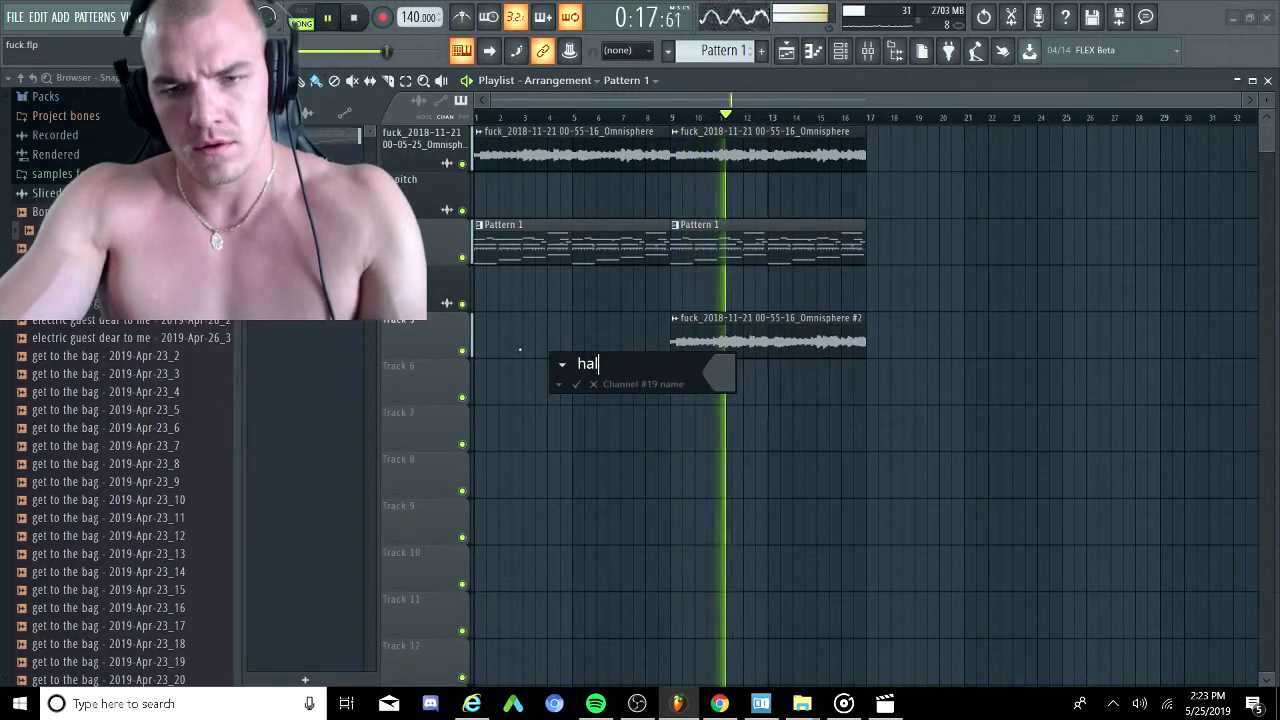
{"action": "type", "text": "fspeed"}
{"action": "key", "text": "Return"}
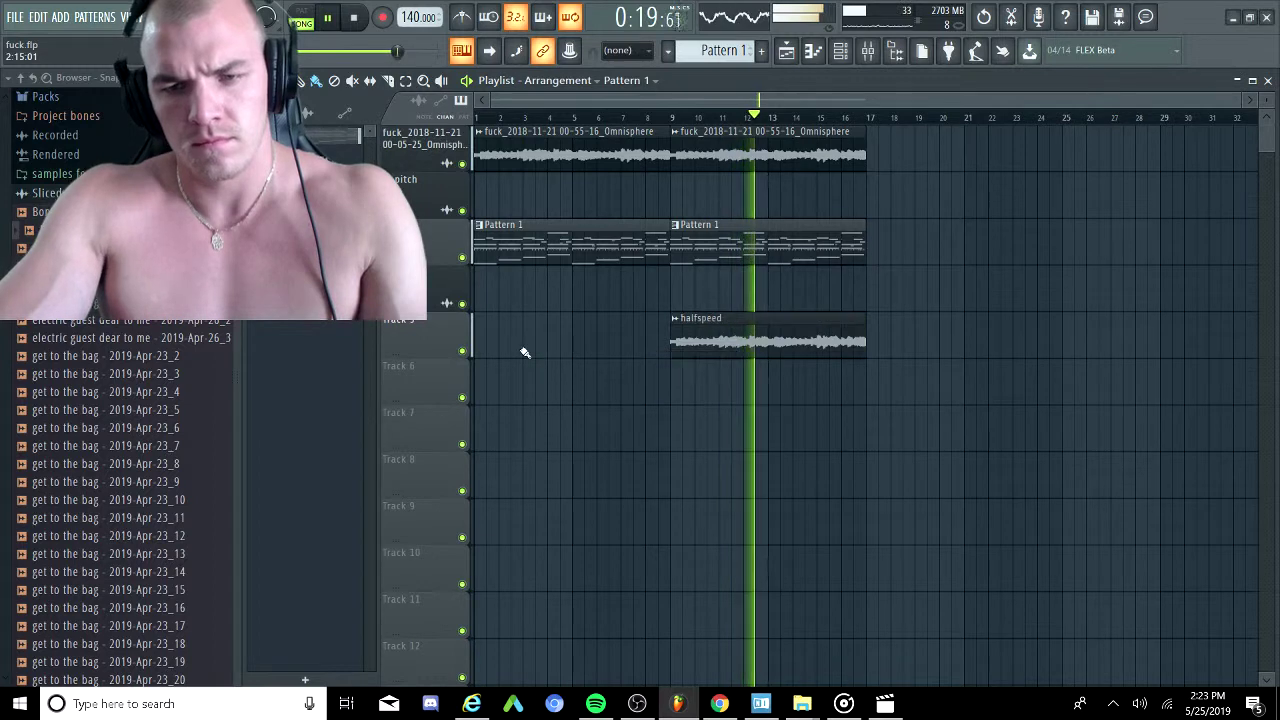
Stop playback and give the clip's mixer track, insert 17, the name halfspeed as well.
{"action": "double_click", "coordinate": [720, 331]}
{"action": "left_click", "coordinate": [867, 51]}
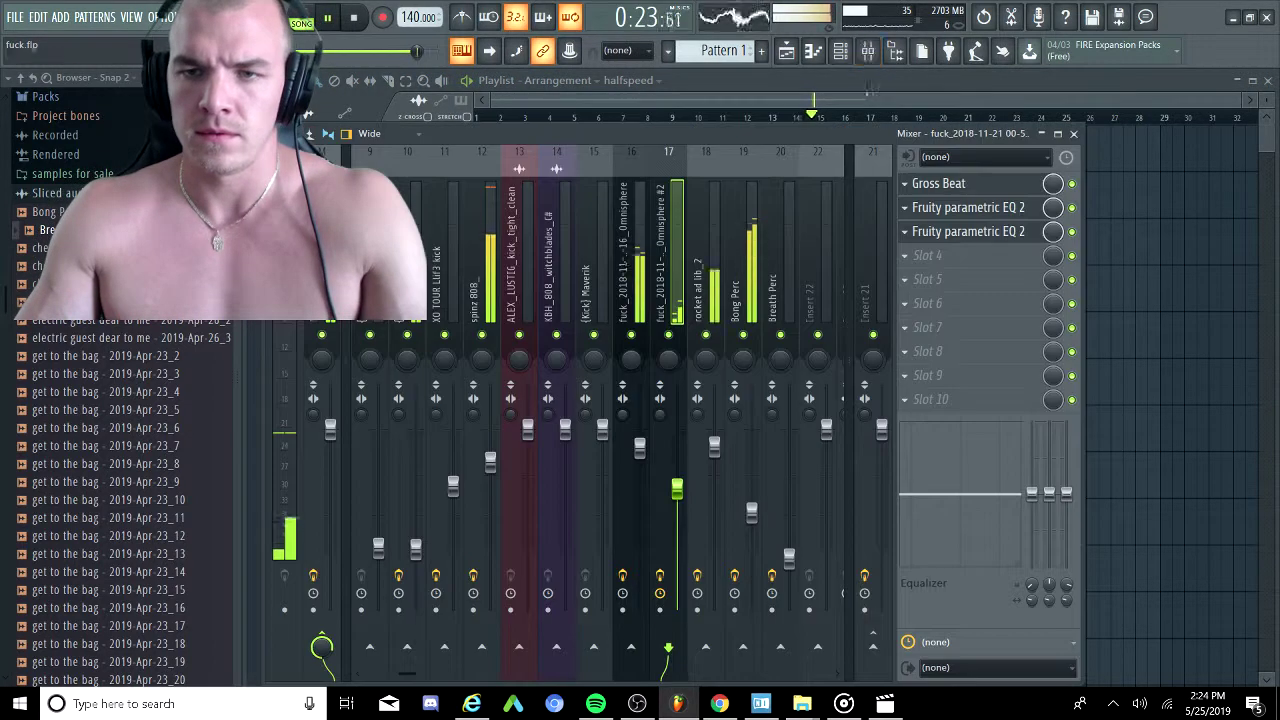
{"action": "key", "text": "space"}
{"action": "right_click", "coordinate": [680, 150]}
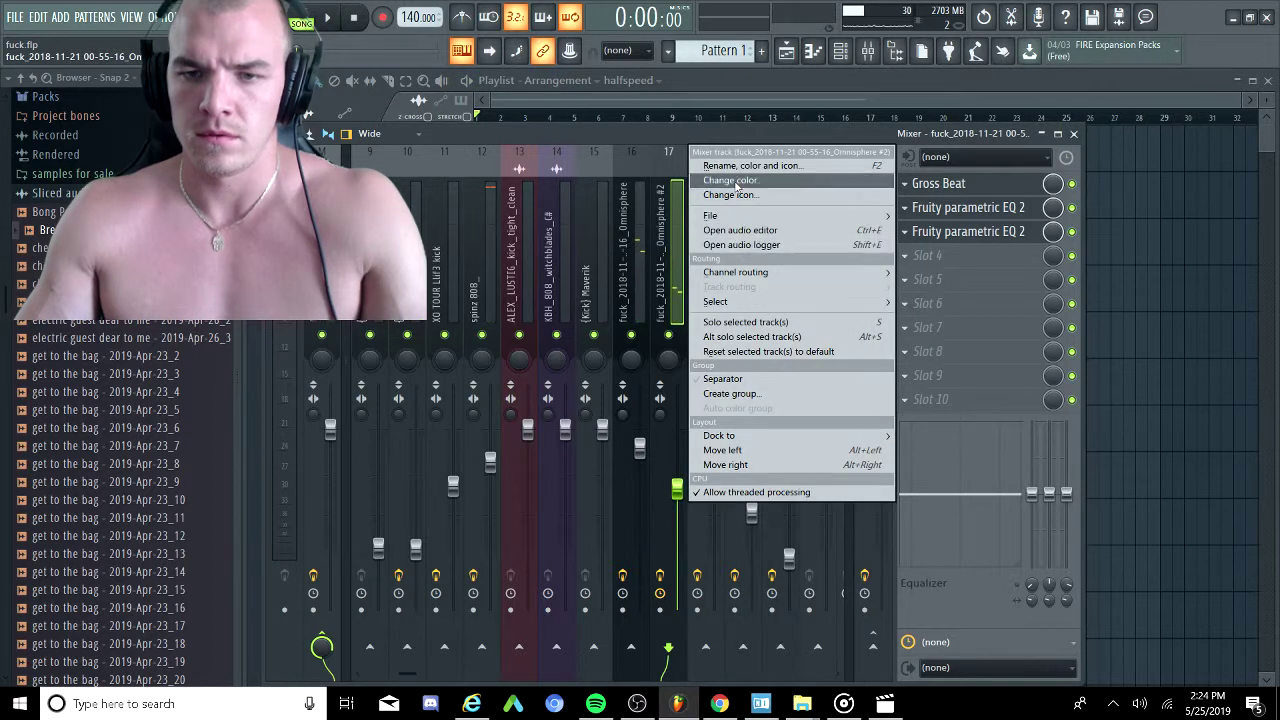
{"action": "left_click", "coordinate": [731, 167]}
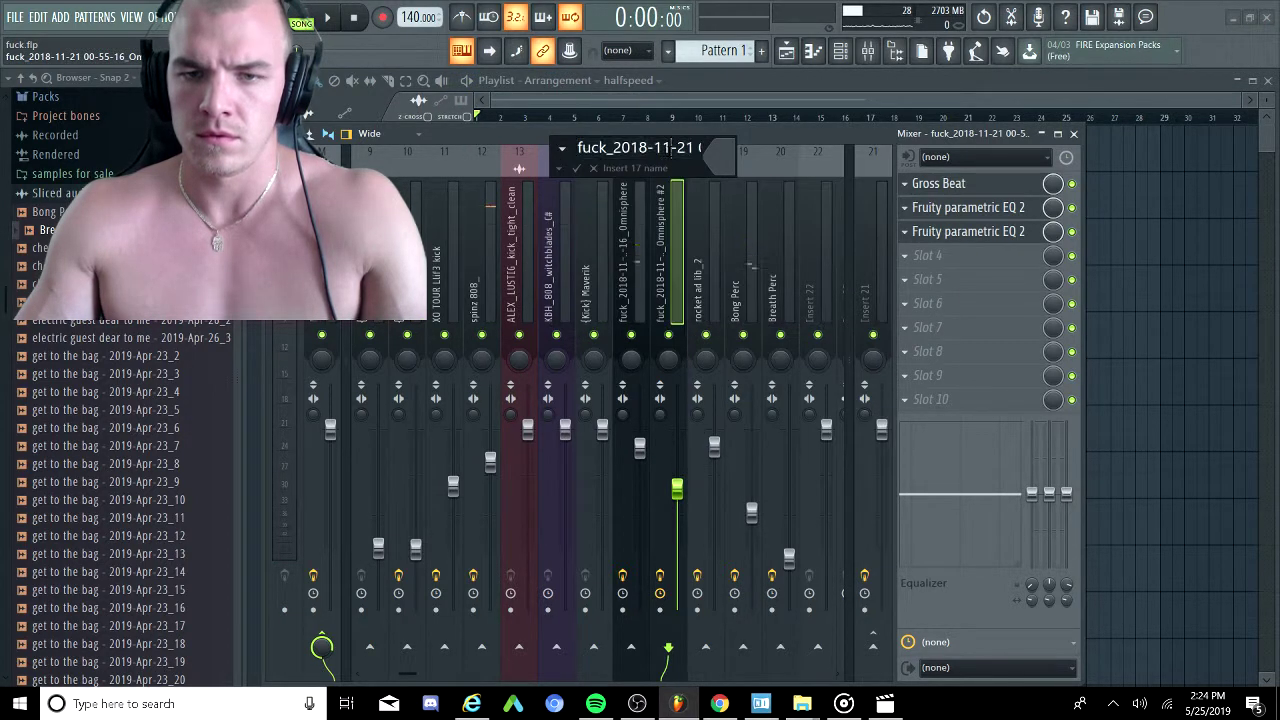
{"action": "left_click", "coordinate": [559, 169]}
{"action": "left_click", "coordinate": [582, 188]}
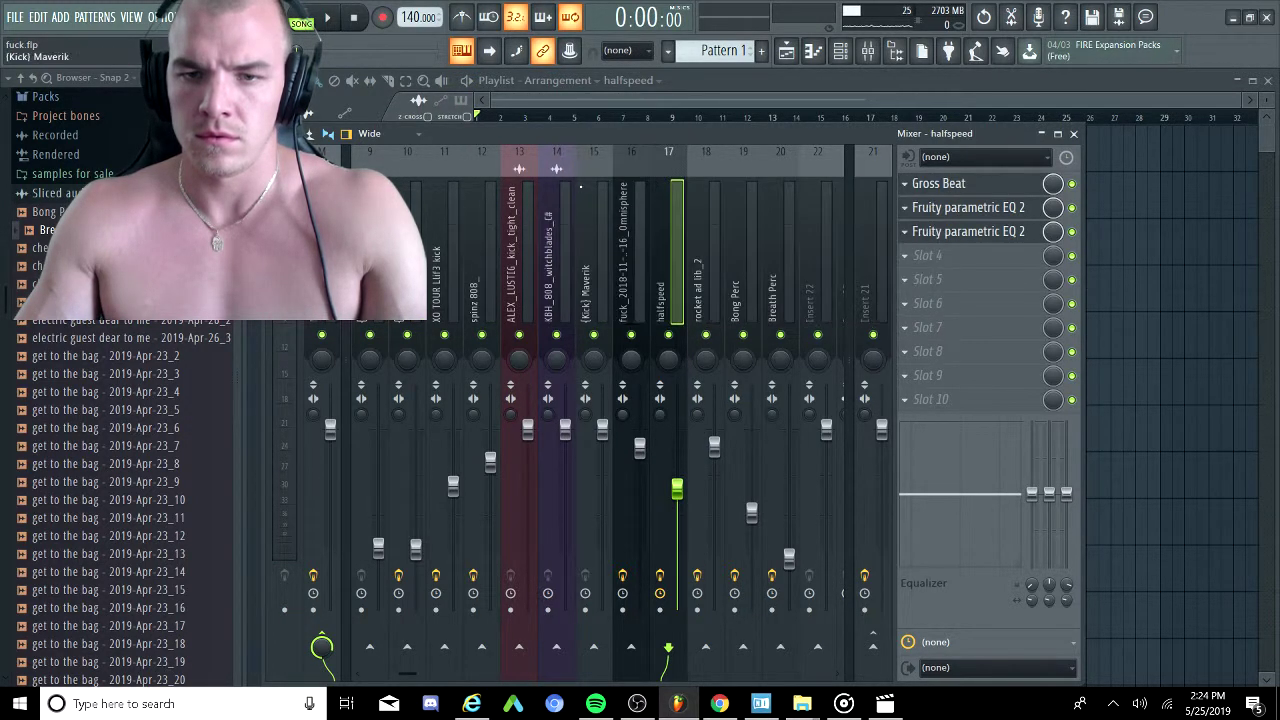
Return to the playlist, play the song from the start and collapse the Sliced audio folder in the browser.
{"action": "left_click", "coordinate": [718, 100]}
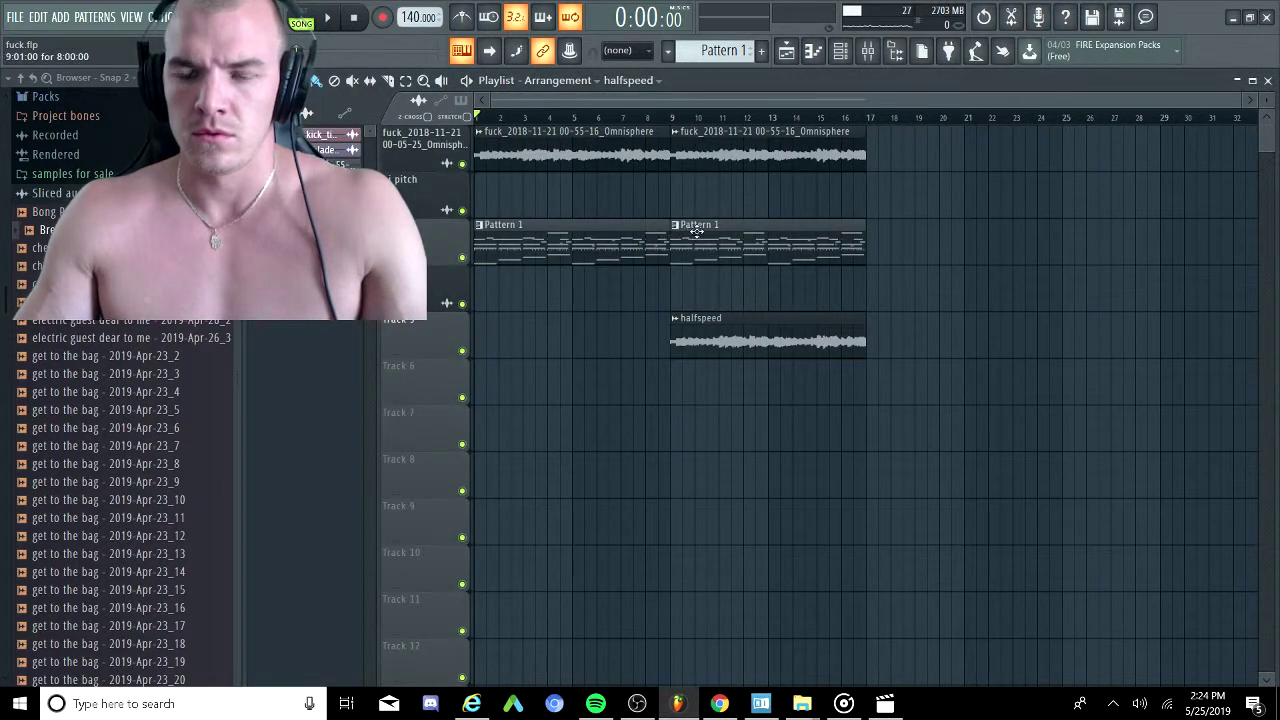
{"action": "key", "text": "space"}
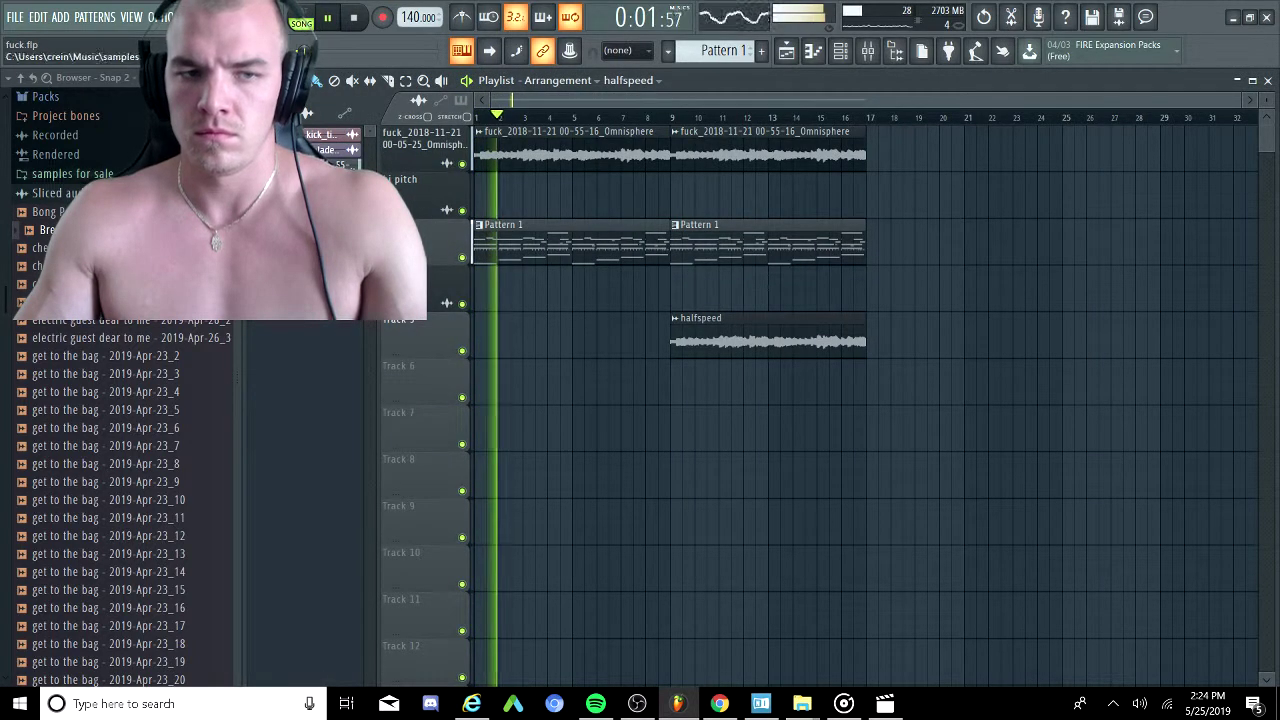
{"action": "left_click", "coordinate": [62, 193]}
Move the channel rack to expose its mute switches, then mute rocket ad lib_2 and unmute the XO TOUR Llif3 kick.
{"action": "key", "text": "F6"}
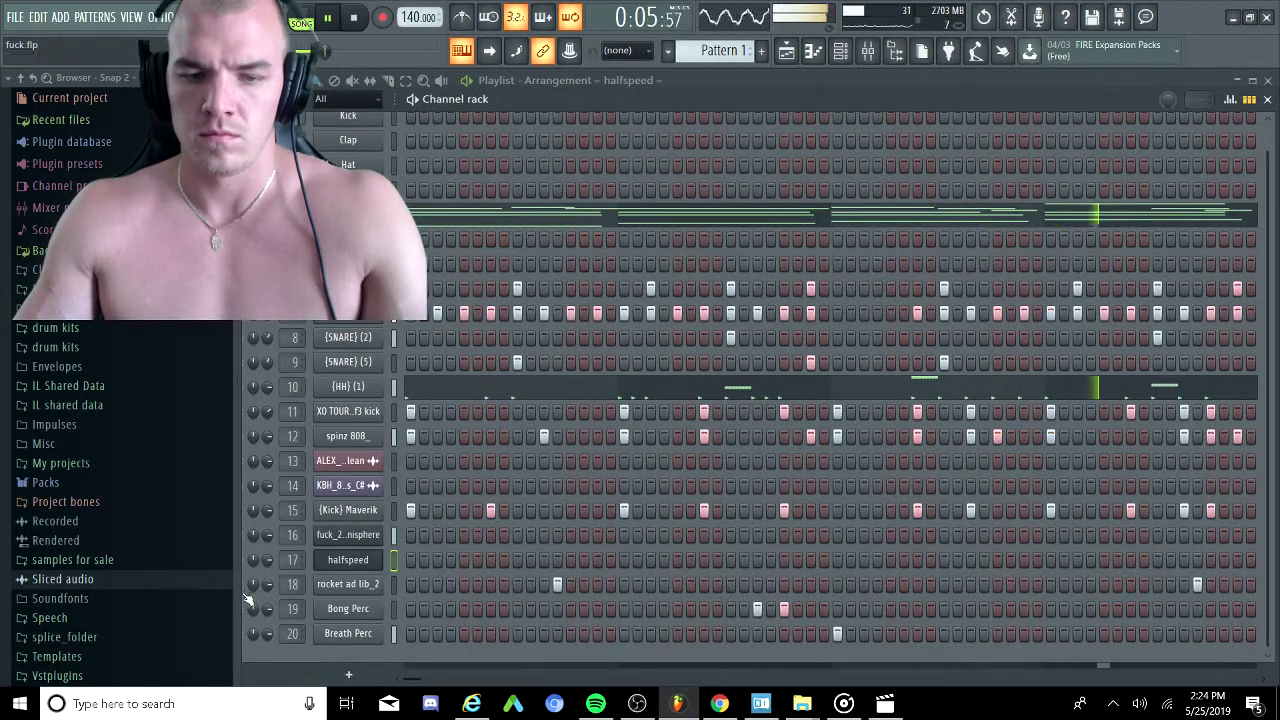
{"action": "left_click_drag", "start_coordinate": [547, 113], "coordinate": [578, 94]}
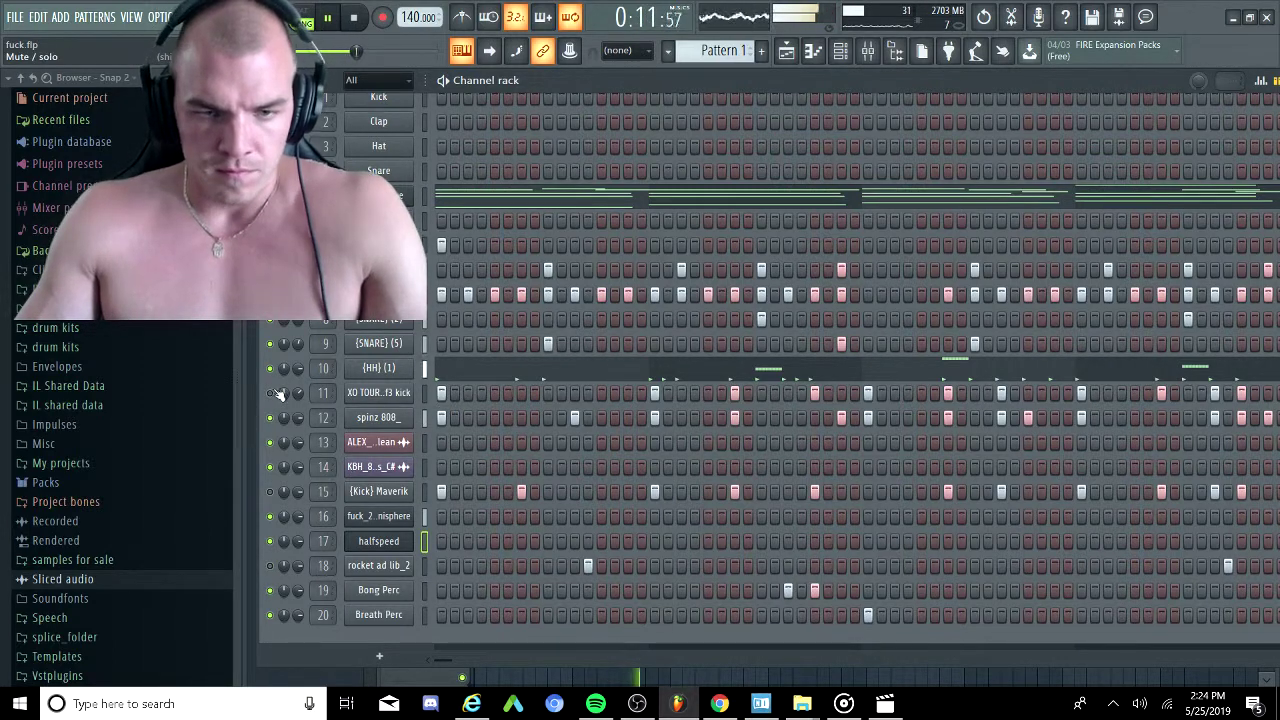
{"action": "key", "text": "space"}
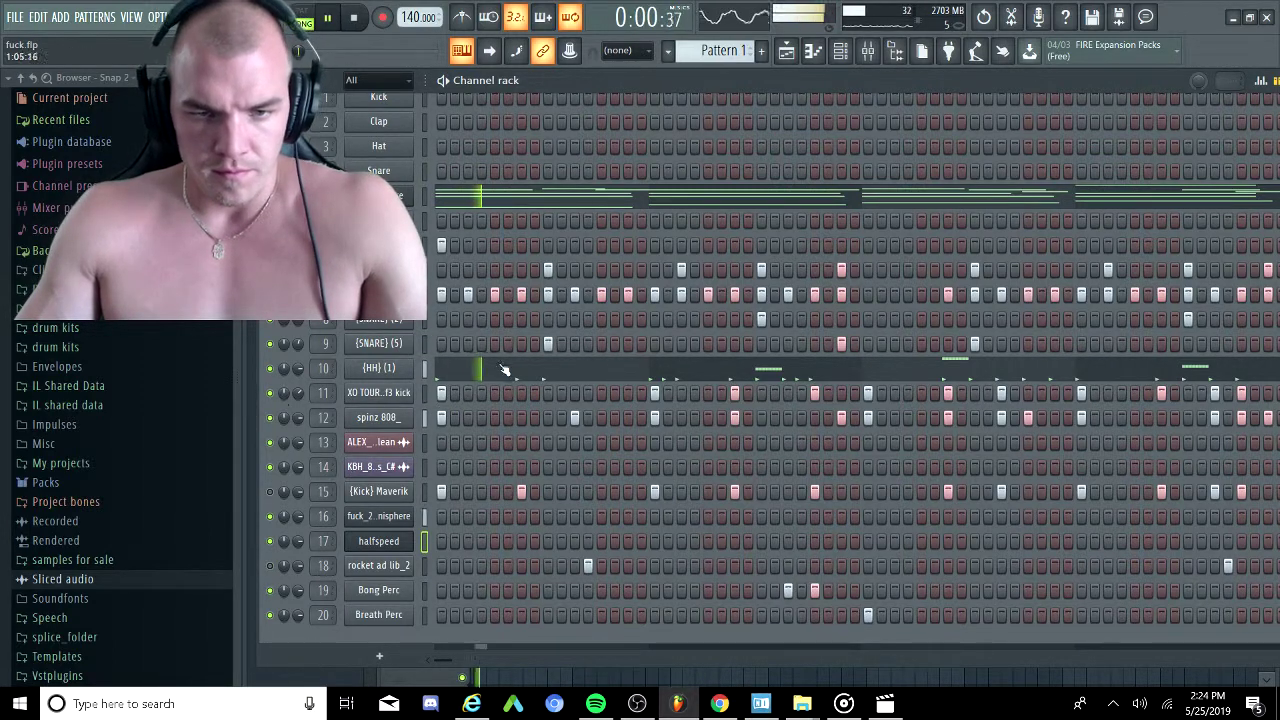
Examine the XO TOUR Llif3 kick's mixer track, the channel rack and the playlist while the song plays.
{"action": "left_click", "coordinate": [868, 52]}
{"action": "scroll", "coordinate": [575, 260], "scroll_direction": "up", "scroll_amount": 7}
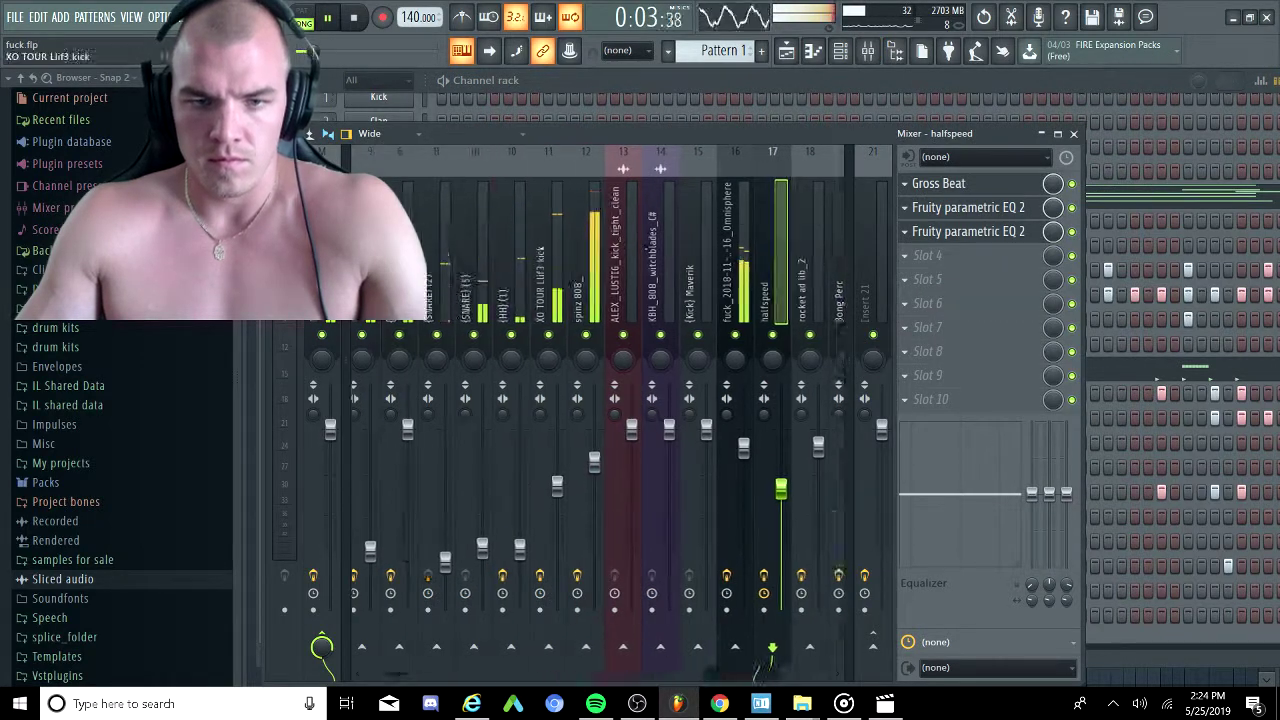
{"action": "left_click", "coordinate": [741, 273]}
{"action": "left_click", "coordinate": [706, 273]}
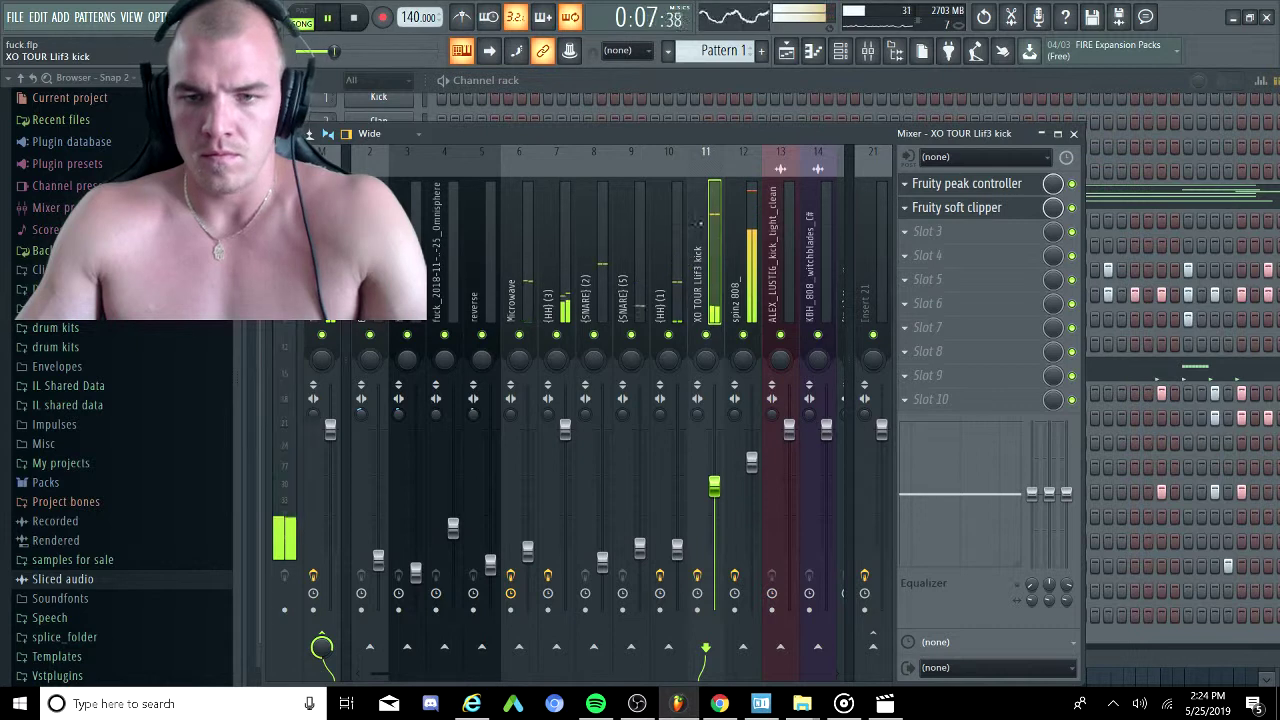
{"action": "key", "text": "F9"}
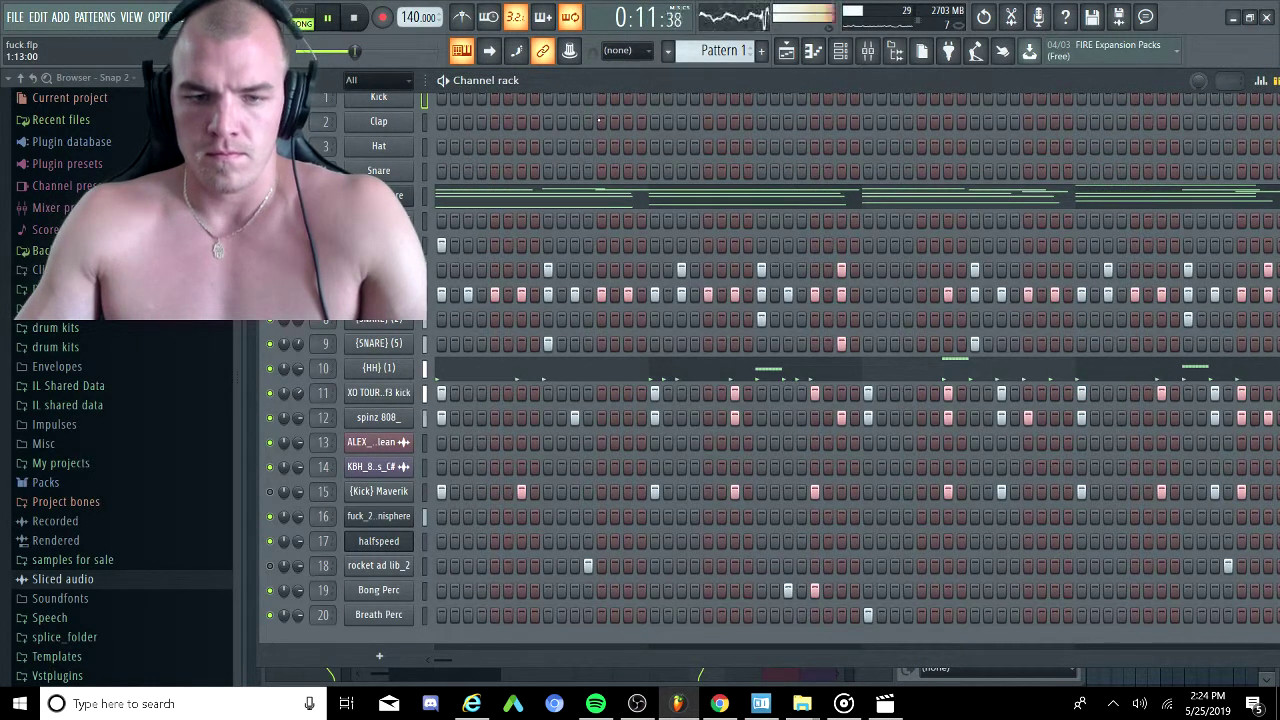
{"action": "left_click", "coordinate": [848, 50]}
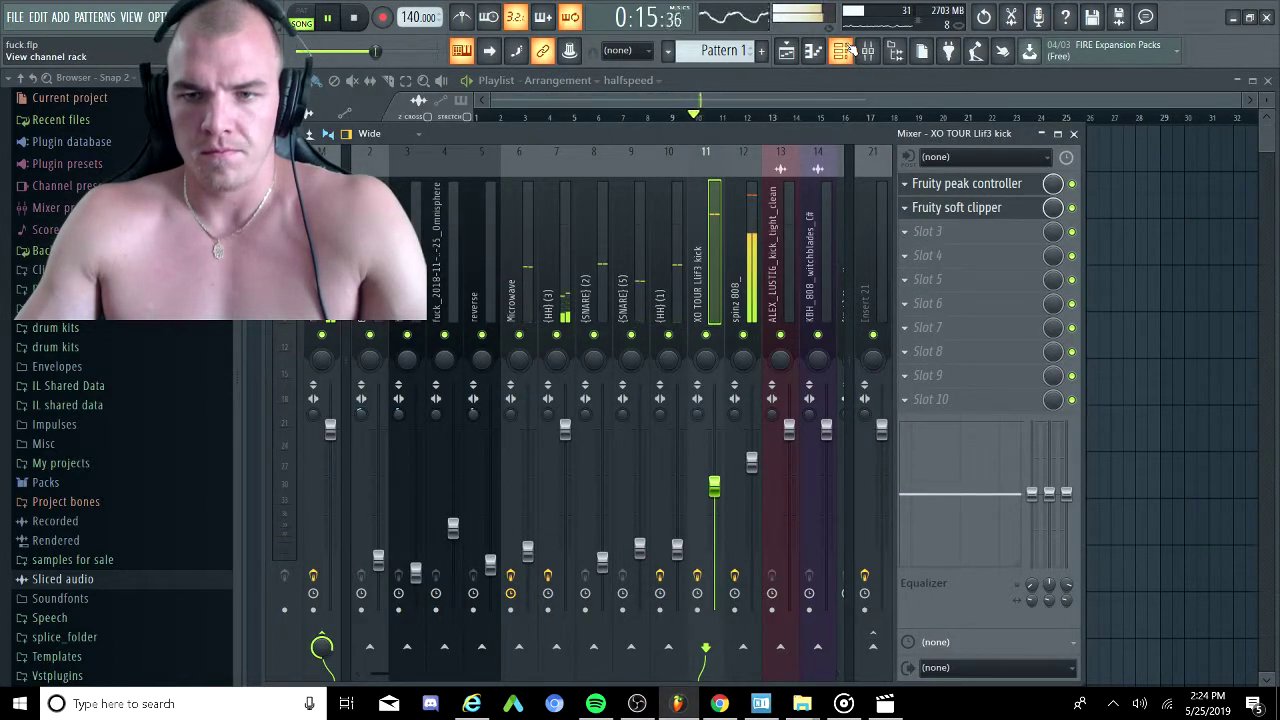
{"action": "left_click", "coordinate": [790, 50]}
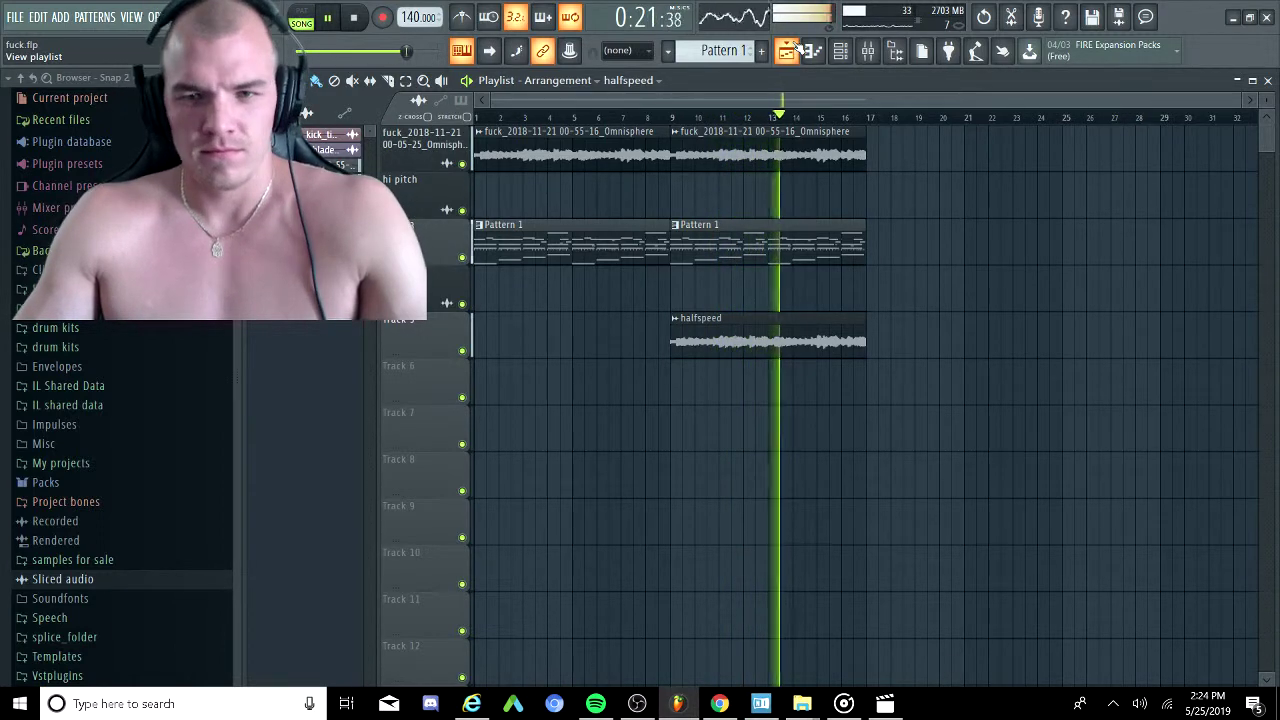
{"action": "left_click", "coordinate": [870, 51]}
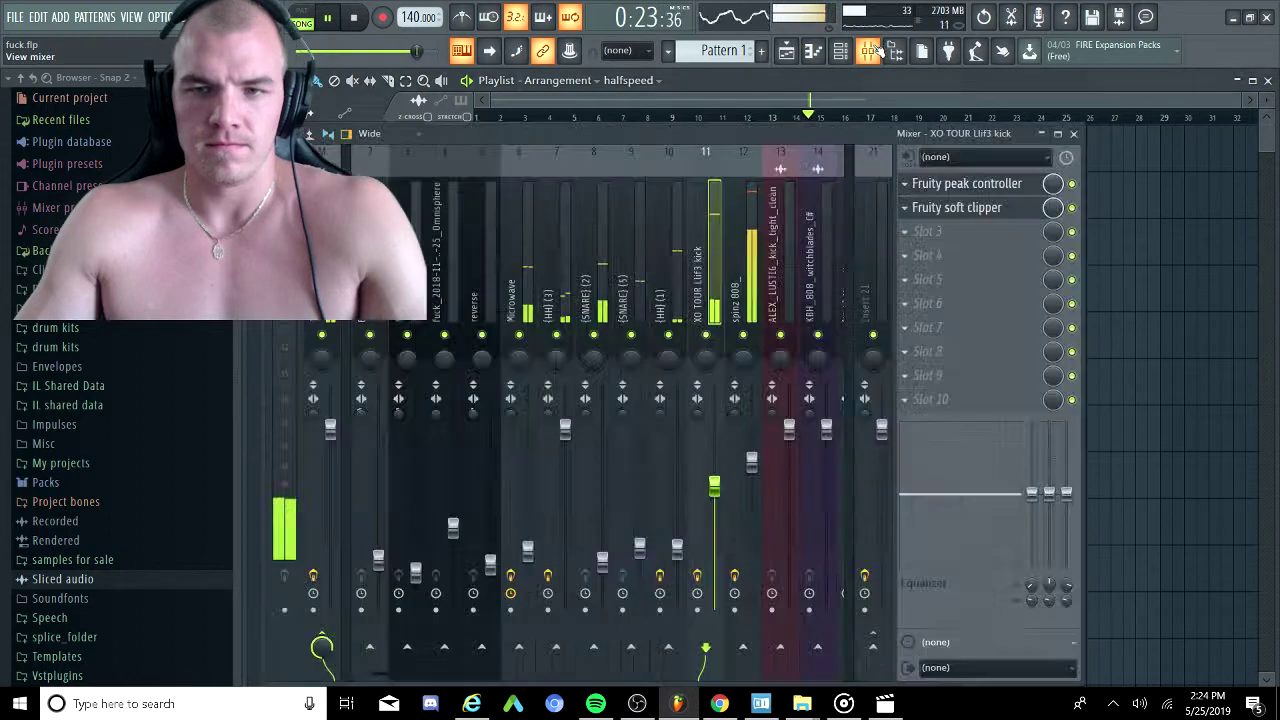
Stop playback and load the Pink noise plugin in slot 3 of the master track, with its master level lowered to about -24.3 dB.
{"action": "key", "text": "space"}
{"action": "left_click", "coordinate": [322, 250]}
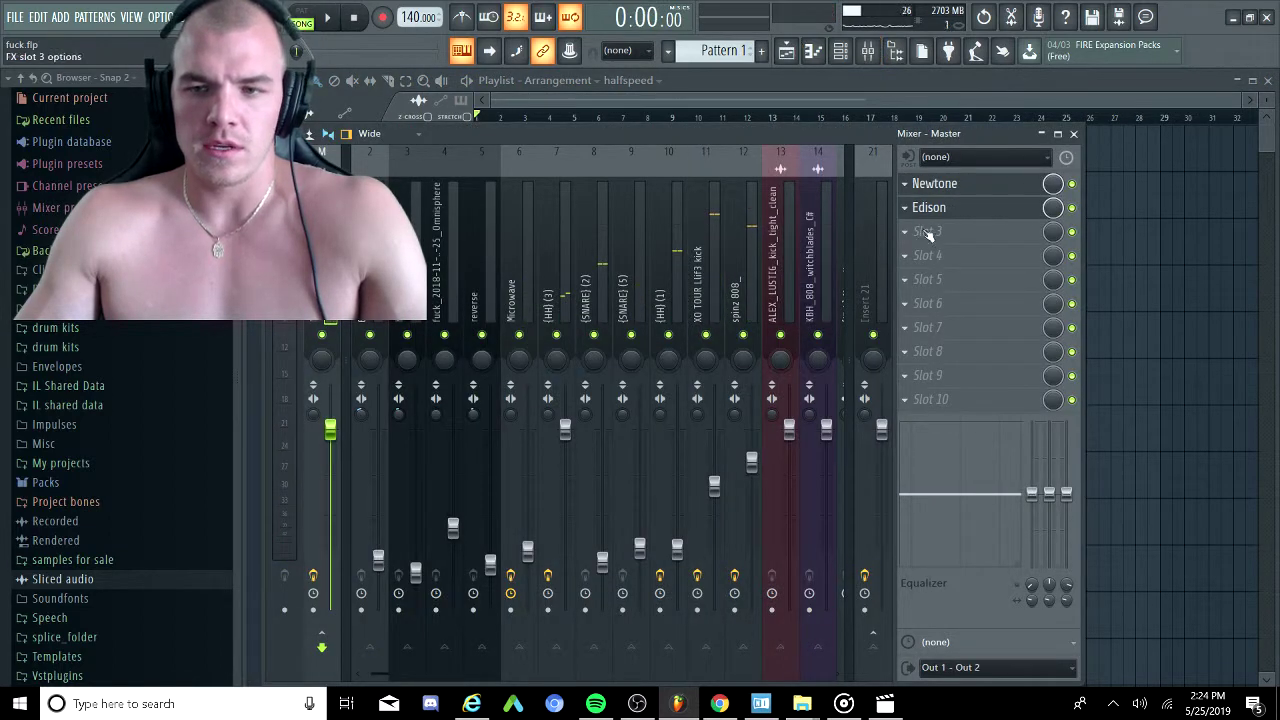
{"action": "left_click", "coordinate": [953, 236]}
{"action": "left_click", "coordinate": [1126, 253]}
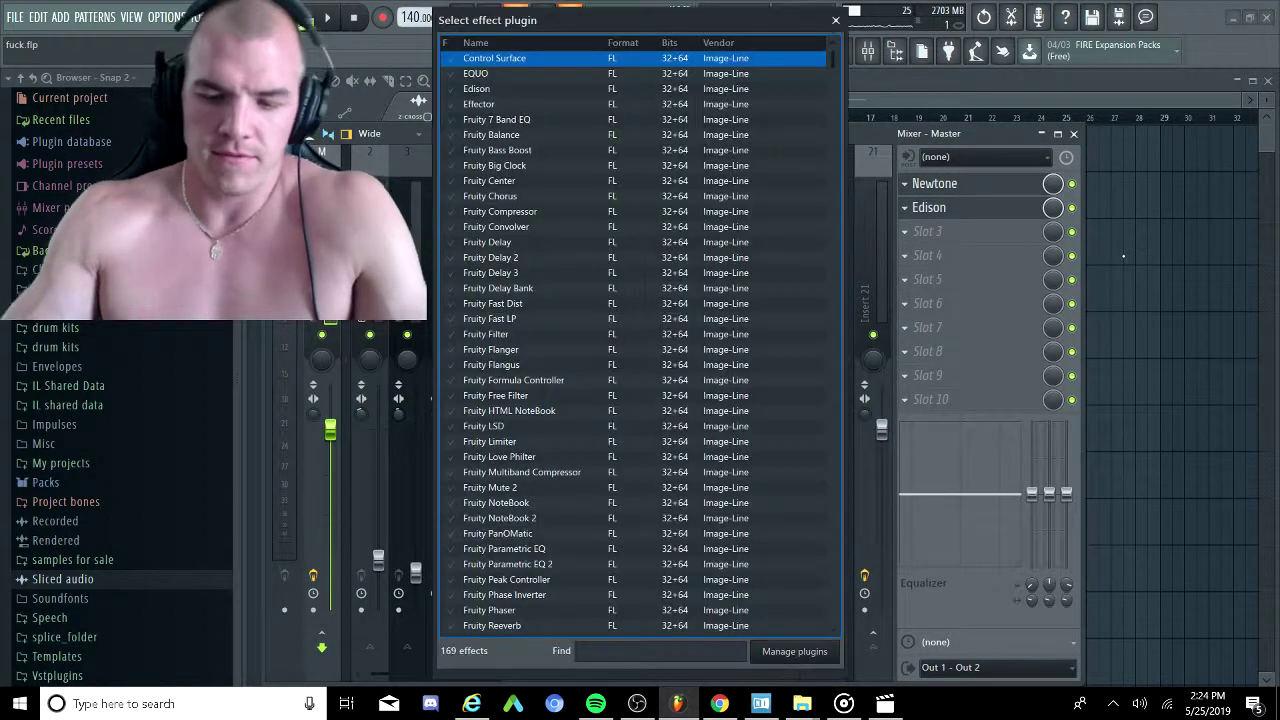
{"action": "type", "text": "pink"}
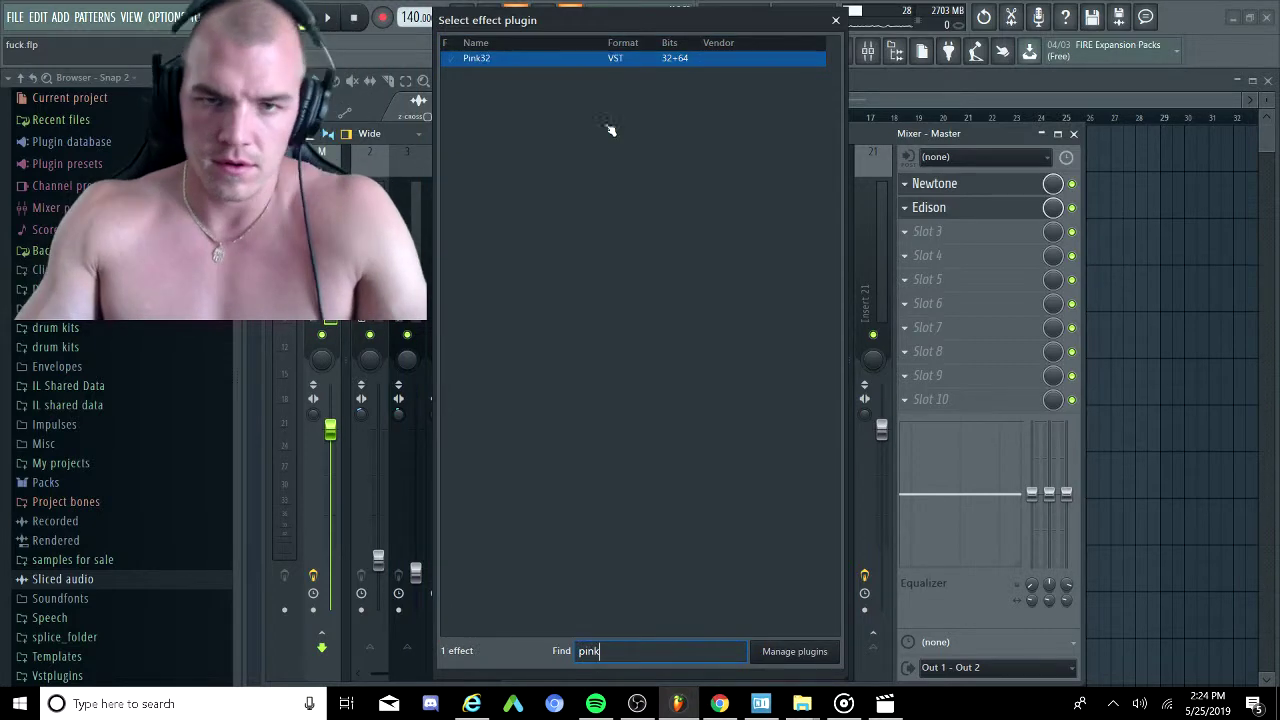
{"action": "double_click", "coordinate": [514, 57]}
{"action": "left_click_drag", "start_coordinate": [746, 243], "coordinate": [730, 273]}
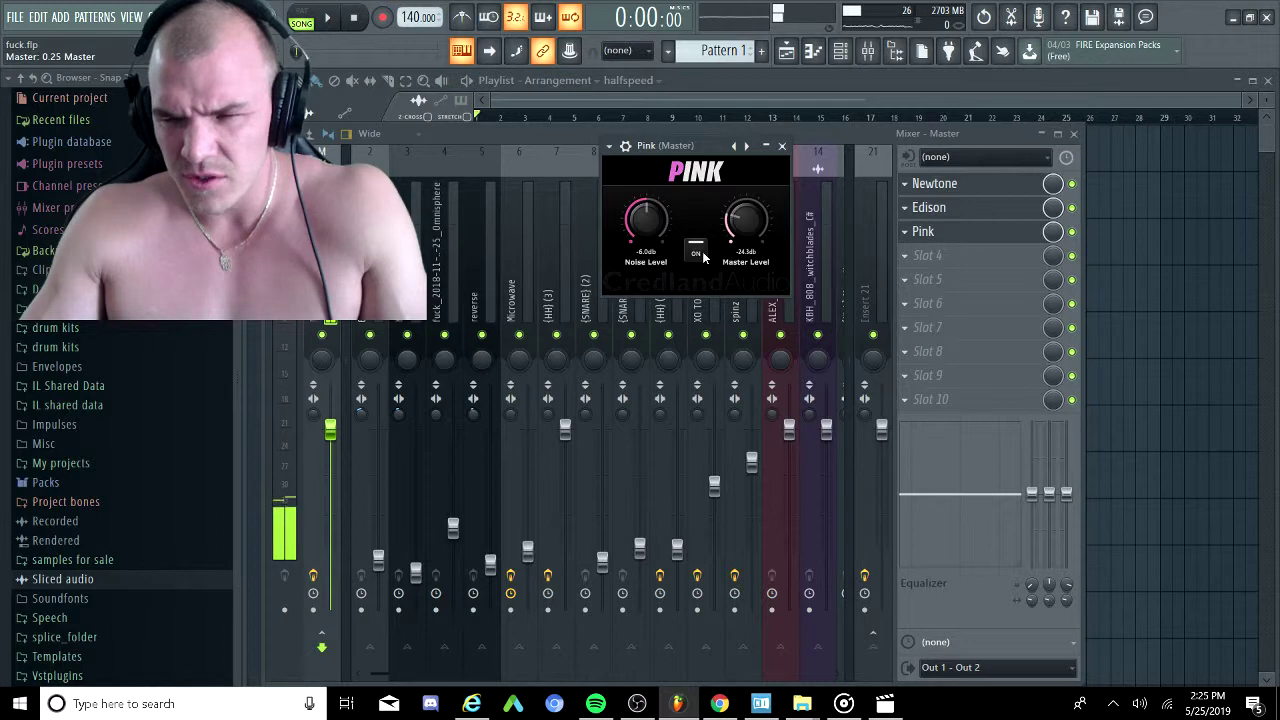
Play the song, set the XO TOUR Llif3 kick's peak controller base level to 33% and lower the kick's mixer fader.
{"action": "key", "text": "space"}
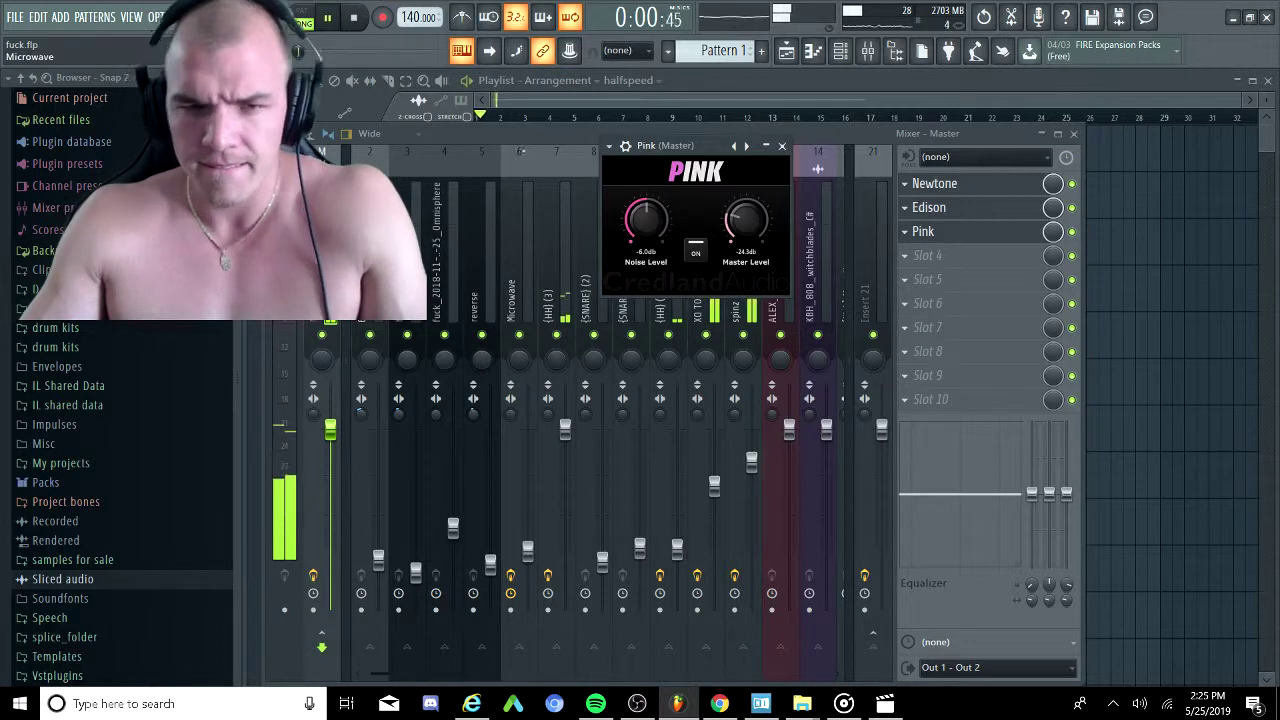
{"action": "left_click", "coordinate": [517, 245]}
{"action": "left_click", "coordinate": [704, 240]}
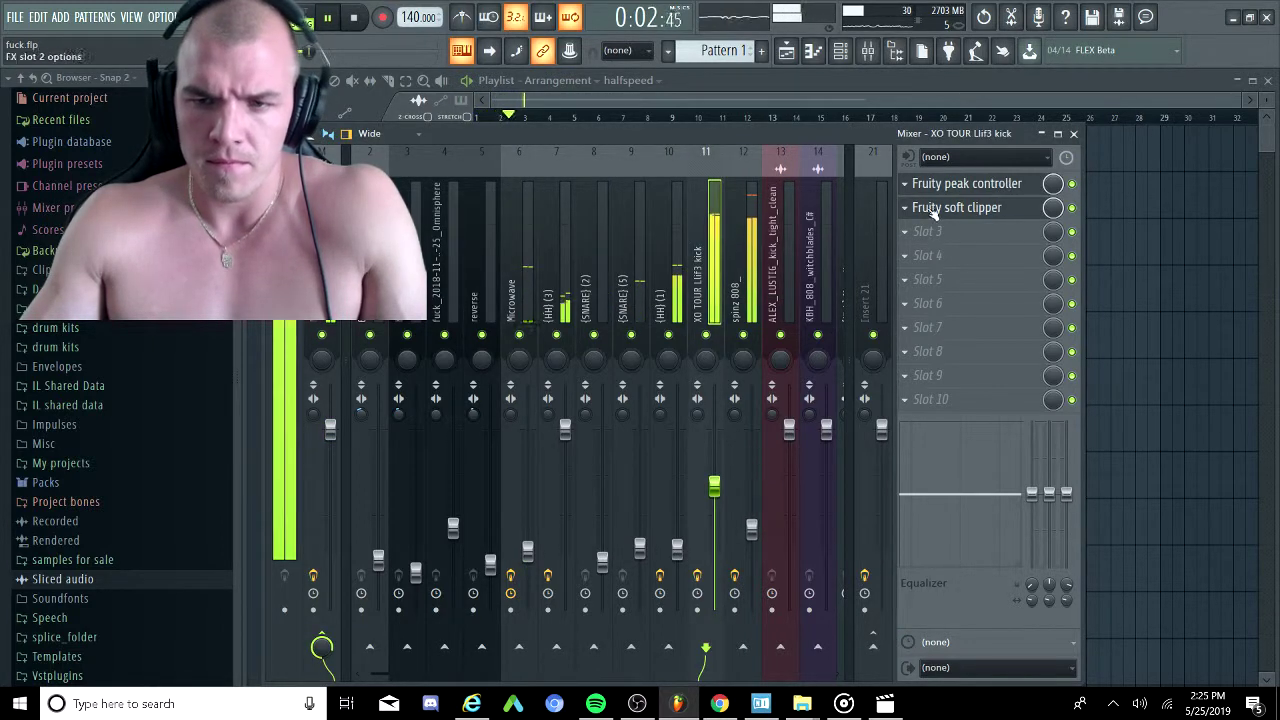
{"action": "left_click", "coordinate": [967, 183]}
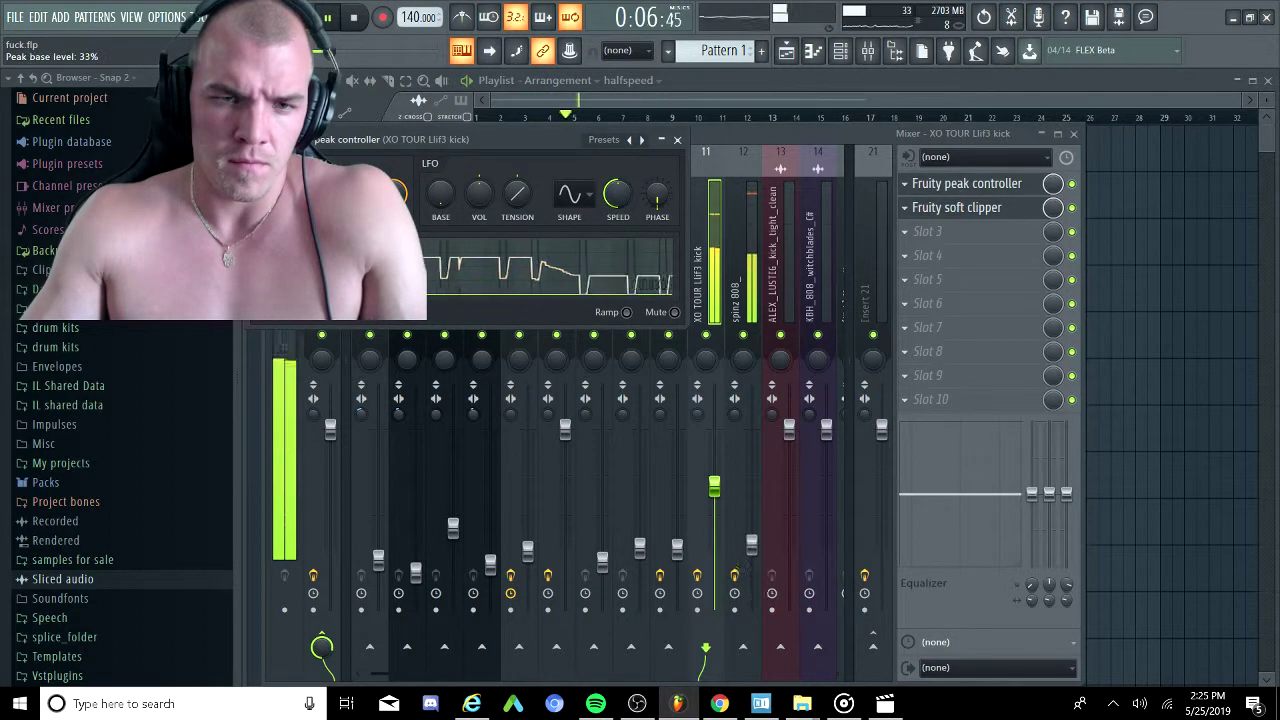
{"action": "left_click_drag", "start_coordinate": [714, 487], "coordinate": [714, 545]}
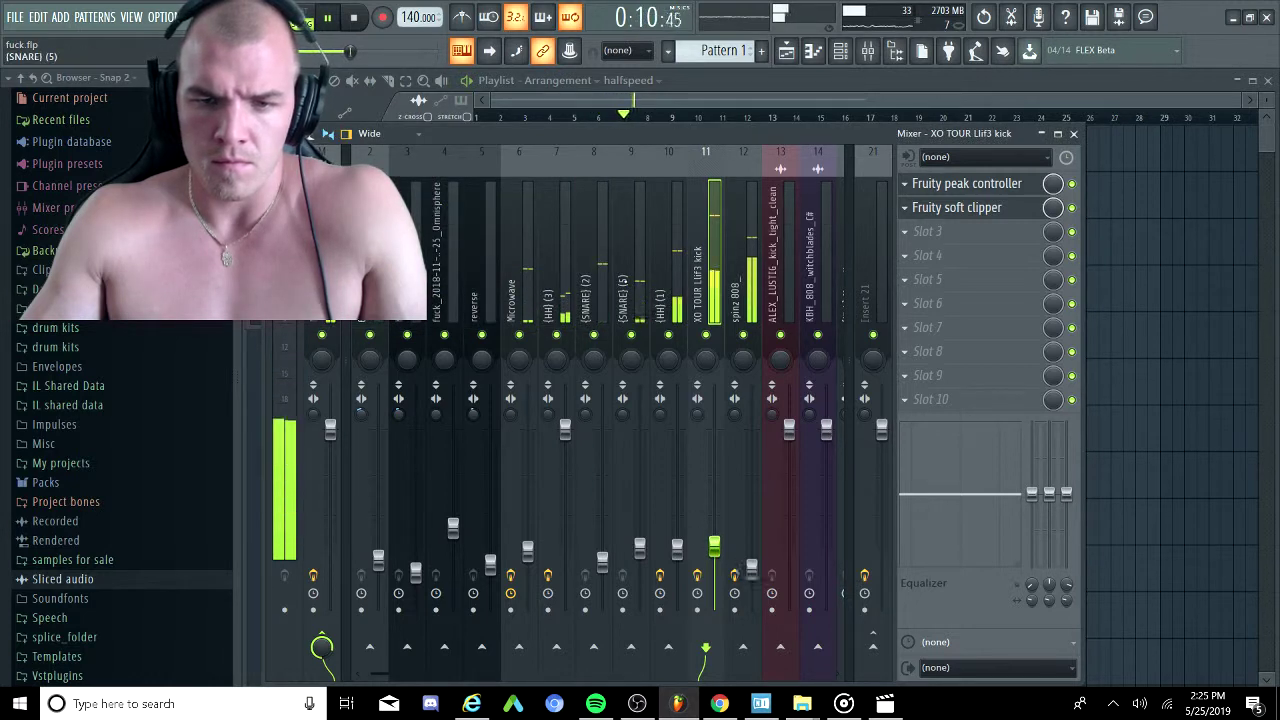
Adjust the master's stereo separation and lower the Omnisphere and halfspeed faders, plus Bong Perc to about -16 dB.
{"action": "scroll", "coordinate": [743, 567], "scroll_direction": "down", "scroll_amount": 2}
{"action": "left_click", "coordinate": [330, 400]}
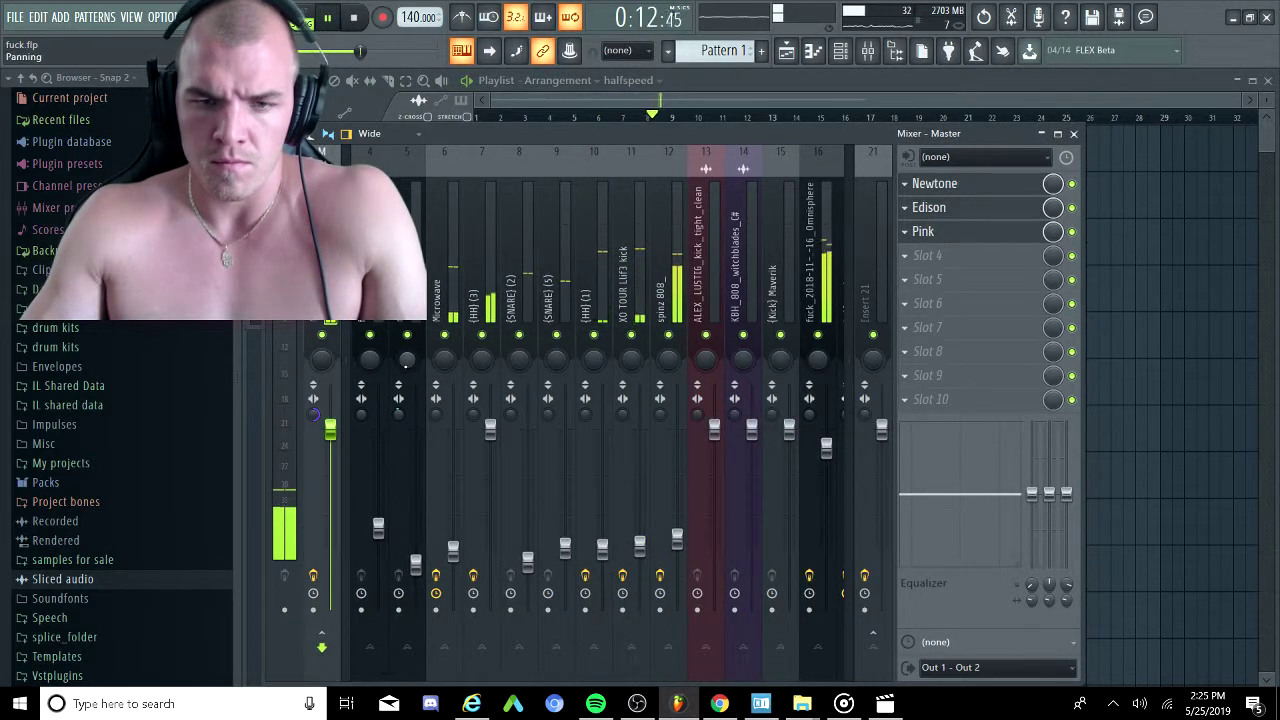
{"action": "scroll", "coordinate": [724, 485], "scroll_direction": "down", "scroll_amount": 3}
{"action": "left_click", "coordinate": [714, 455]}
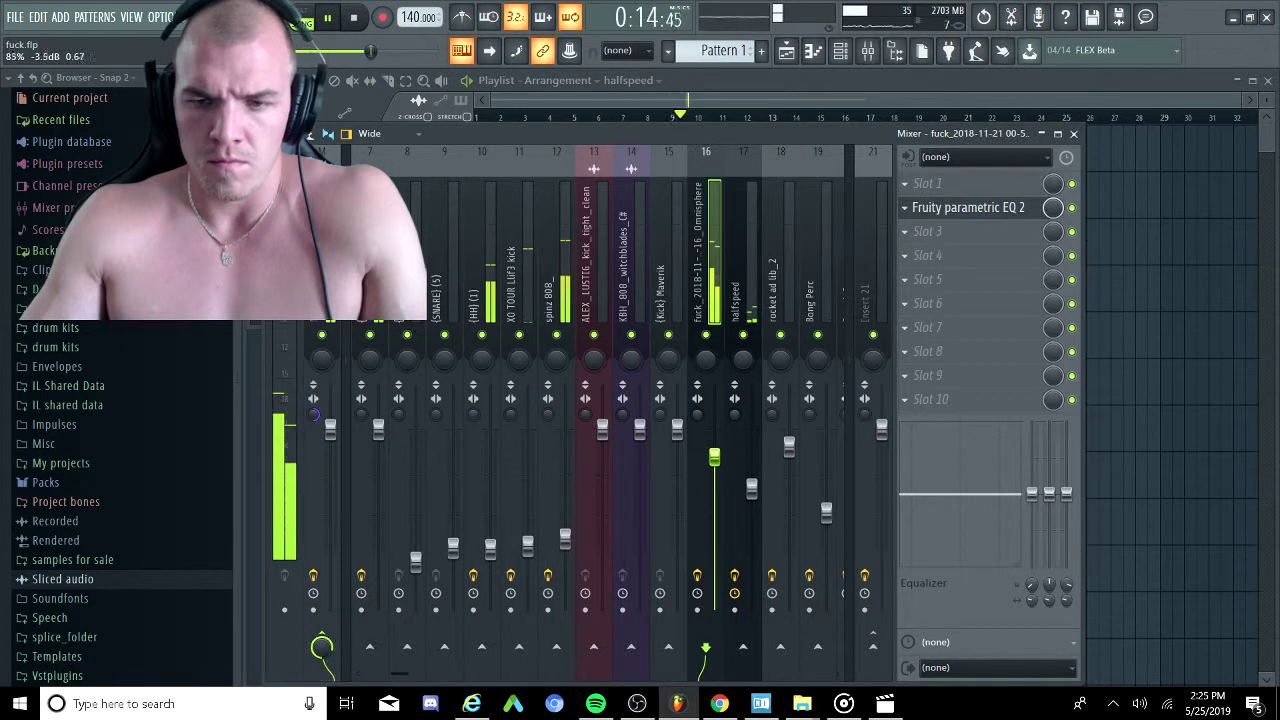
{"action": "left_click_drag", "start_coordinate": [752, 490], "coordinate": [752, 519]}
{"action": "left_click_drag", "start_coordinate": [715, 480], "coordinate": [752, 525]}
{"action": "left_click_drag", "start_coordinate": [826, 513], "coordinate": [826, 516]}
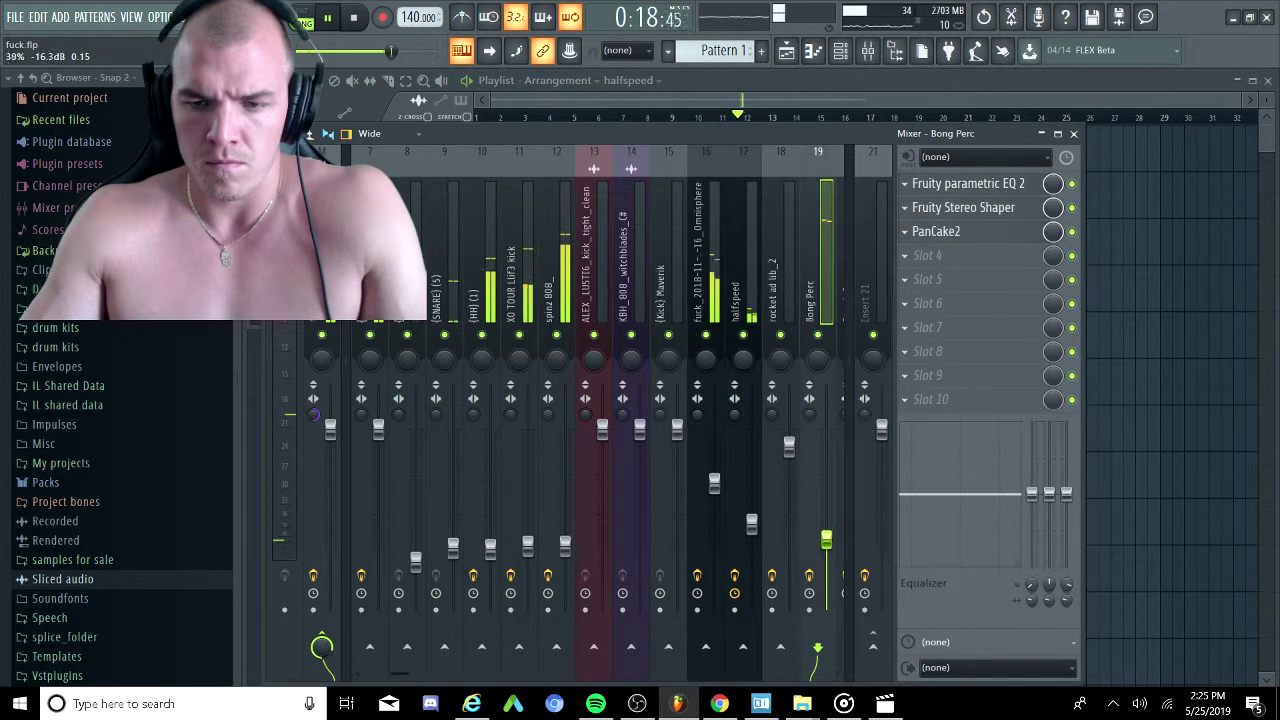
{"action": "left_click_drag", "start_coordinate": [715, 484], "coordinate": [752, 532]}
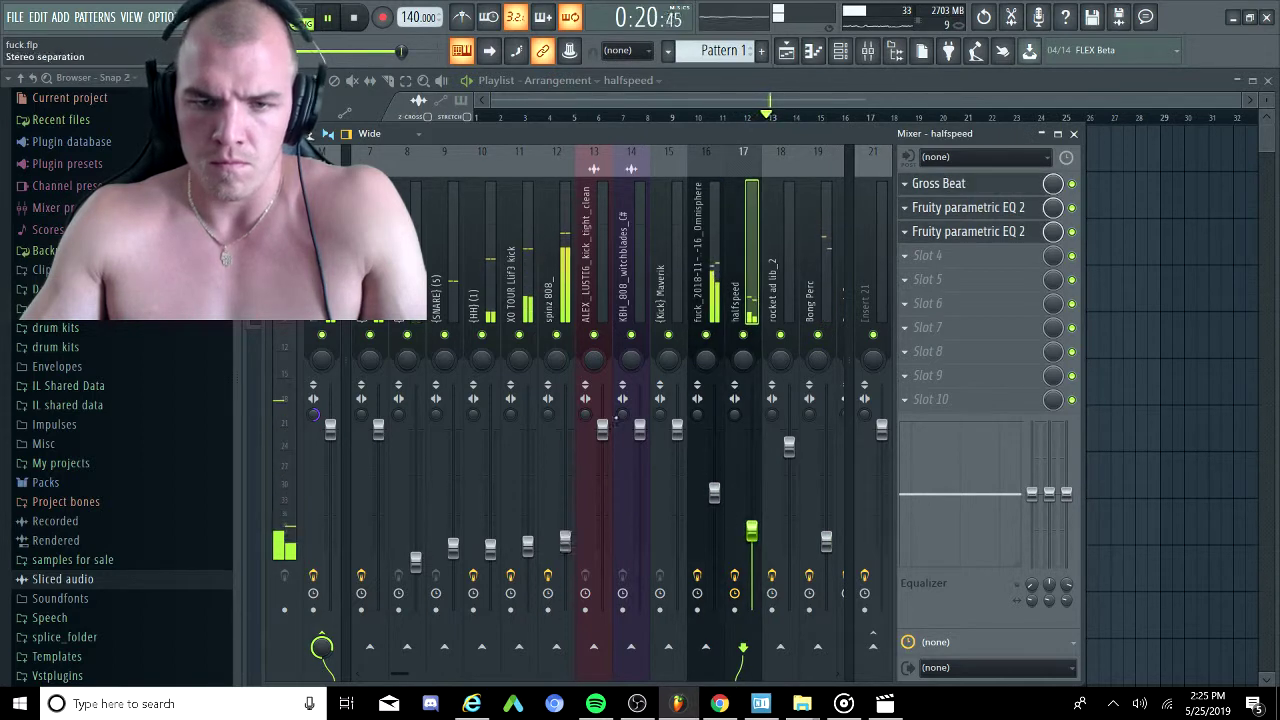
Set the XO TOUR Llif3 kick's mixer fader to about -18 dB and the {HH} (3) fader to about -7.4 dB.
{"action": "left_click_drag", "start_coordinate": [528, 546], "coordinate": [528, 548]}
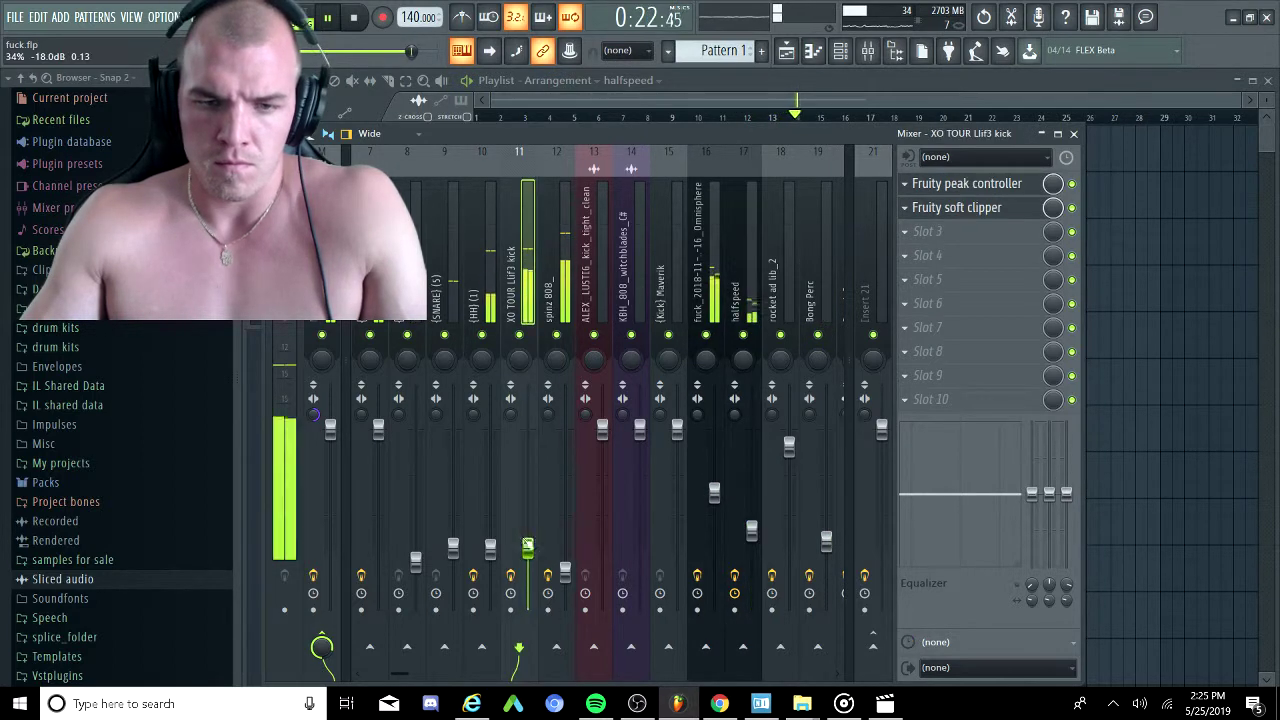
{"action": "scroll", "coordinate": [482, 320], "scroll_direction": "up", "scroll_amount": 3}
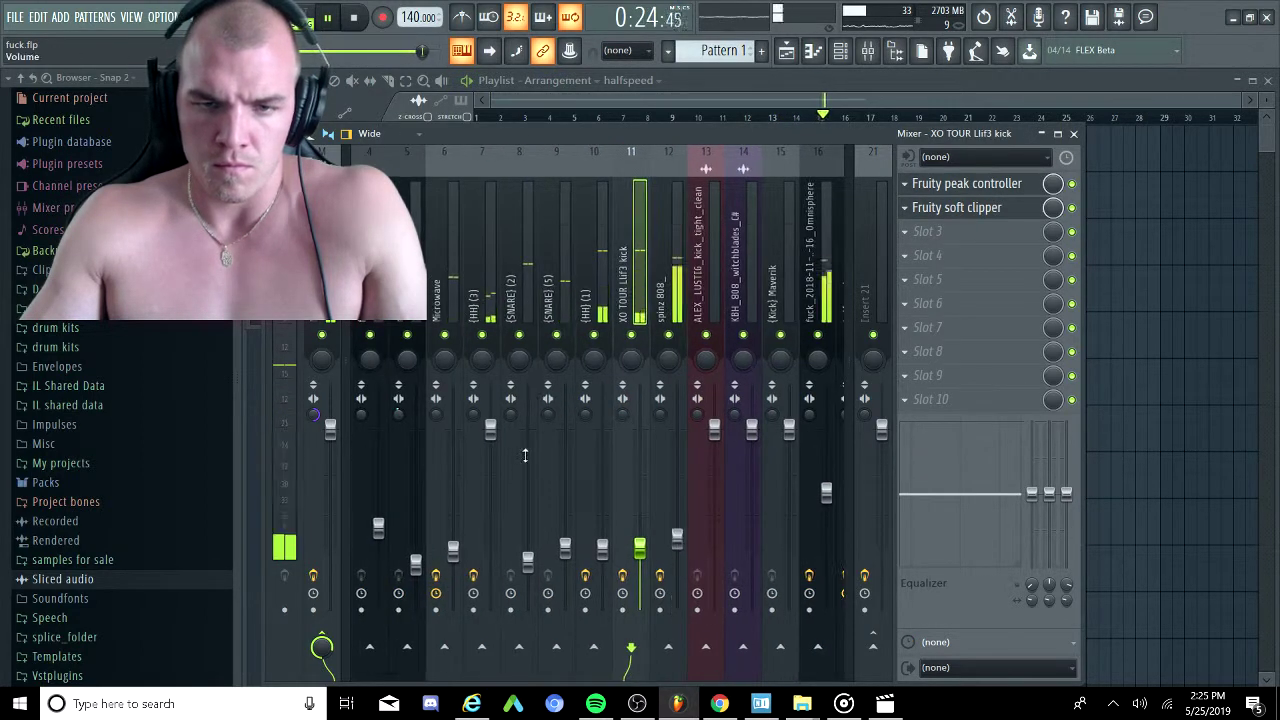
{"action": "left_click_drag", "start_coordinate": [490, 432], "coordinate": [495, 490]}
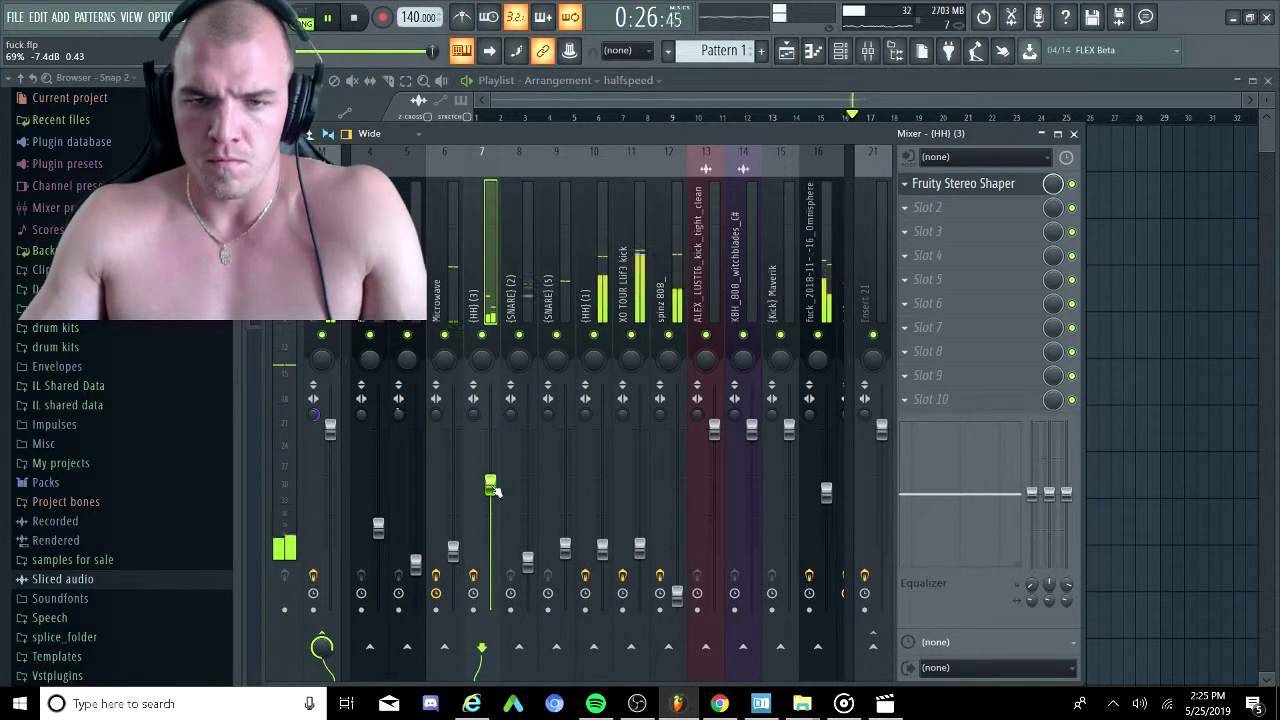
Lower the mixer faders of {HH} (1), both snares and Microwave against the pink noise.
{"action": "left_click_drag", "start_coordinate": [602, 549], "coordinate": [565, 581]}
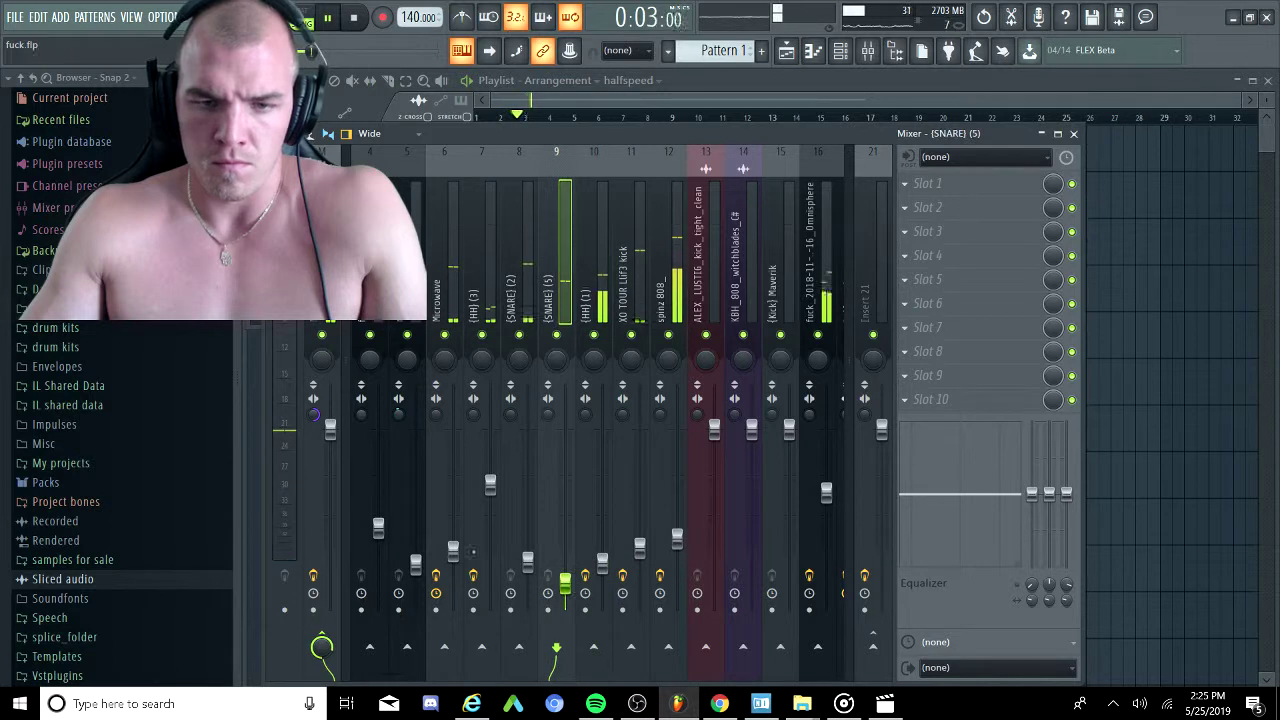
{"action": "left_click", "coordinate": [453, 549]}
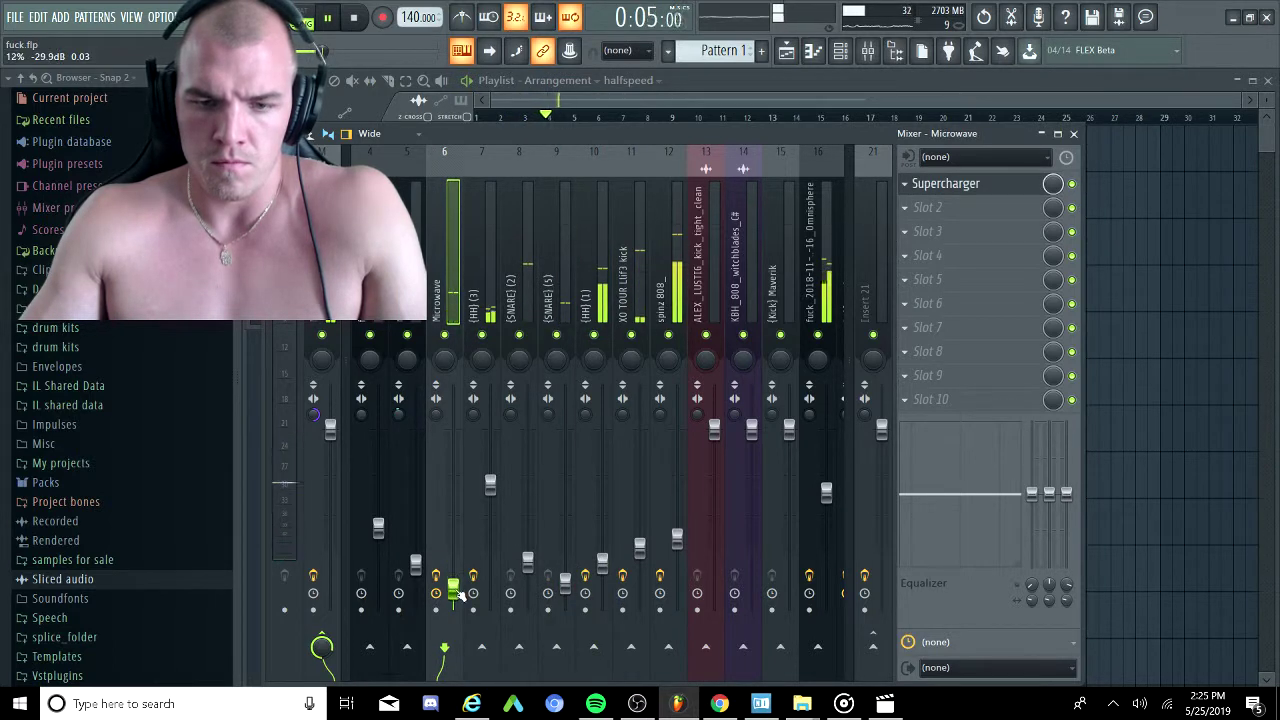
{"action": "left_click_drag", "start_coordinate": [566, 582], "coordinate": [453, 573]}
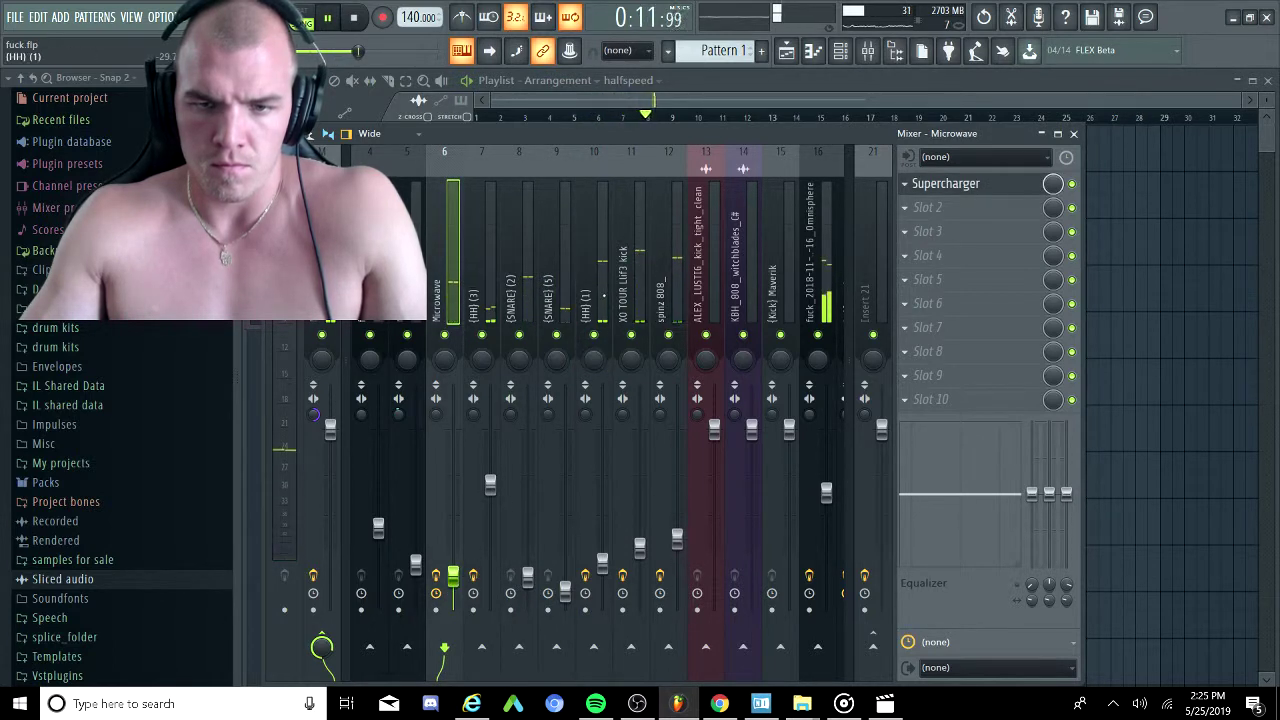
Slightly lower the mixer faders of the XO TOUR Llif3 kick, {HH} (1) and the Omnisphere sample on track 16.
{"action": "left_click", "coordinate": [639, 548]}
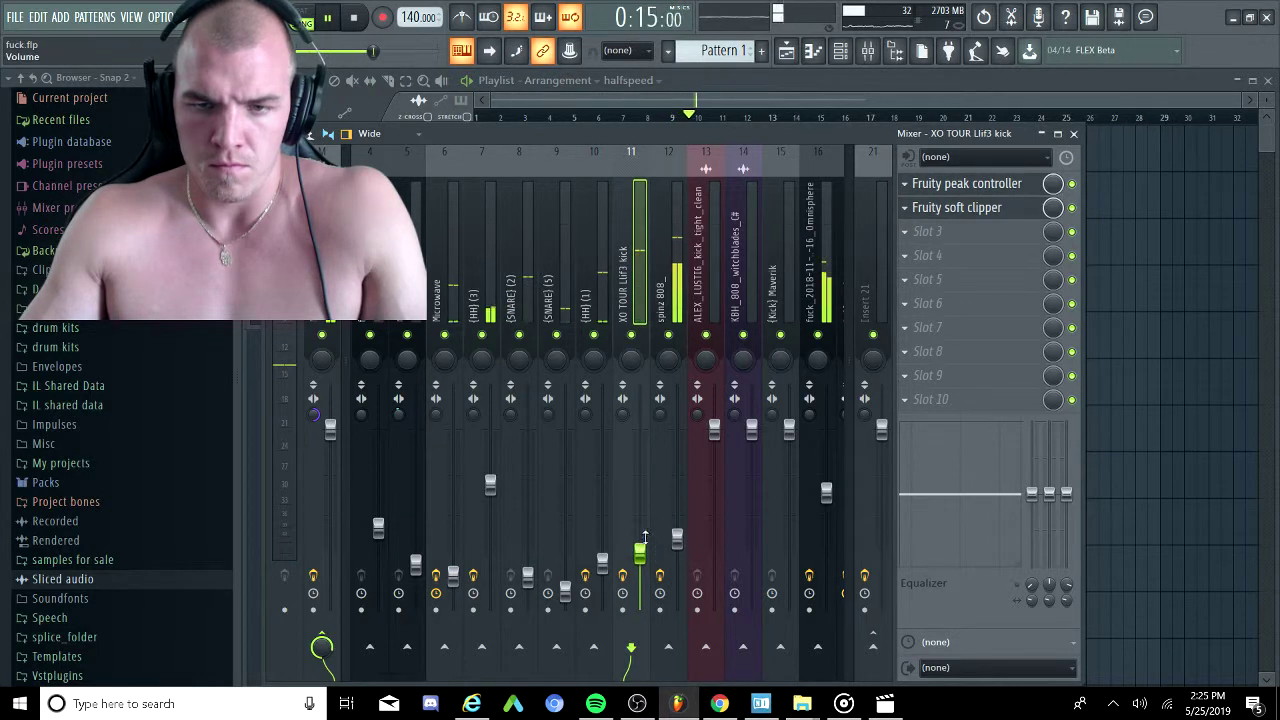
{"action": "left_click_drag", "start_coordinate": [603, 563], "coordinate": [603, 570]}
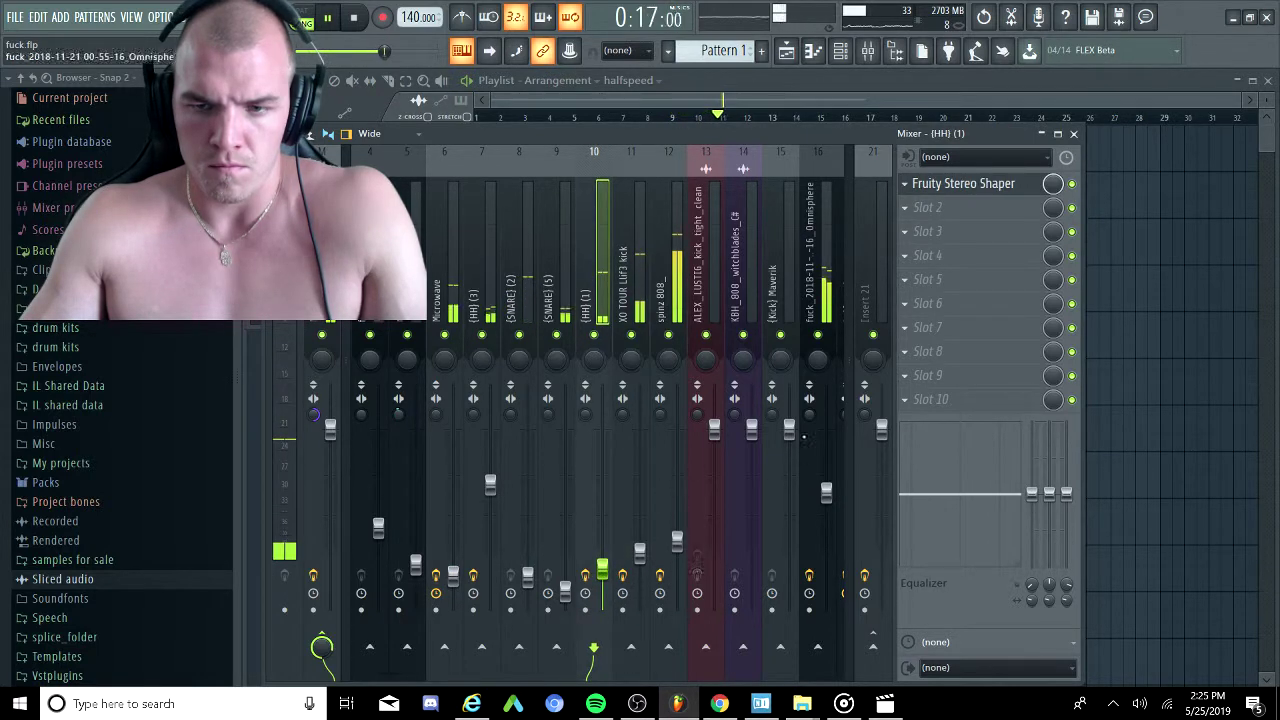
{"action": "left_click_drag", "start_coordinate": [826, 493], "coordinate": [826, 497]}
Lower the rocket ad lib_2 and Bong Perc mixer faders and pan Bong Perc slightly left.
{"action": "scroll", "coordinate": [802, 450], "scroll_direction": "down", "scroll_amount": 2}
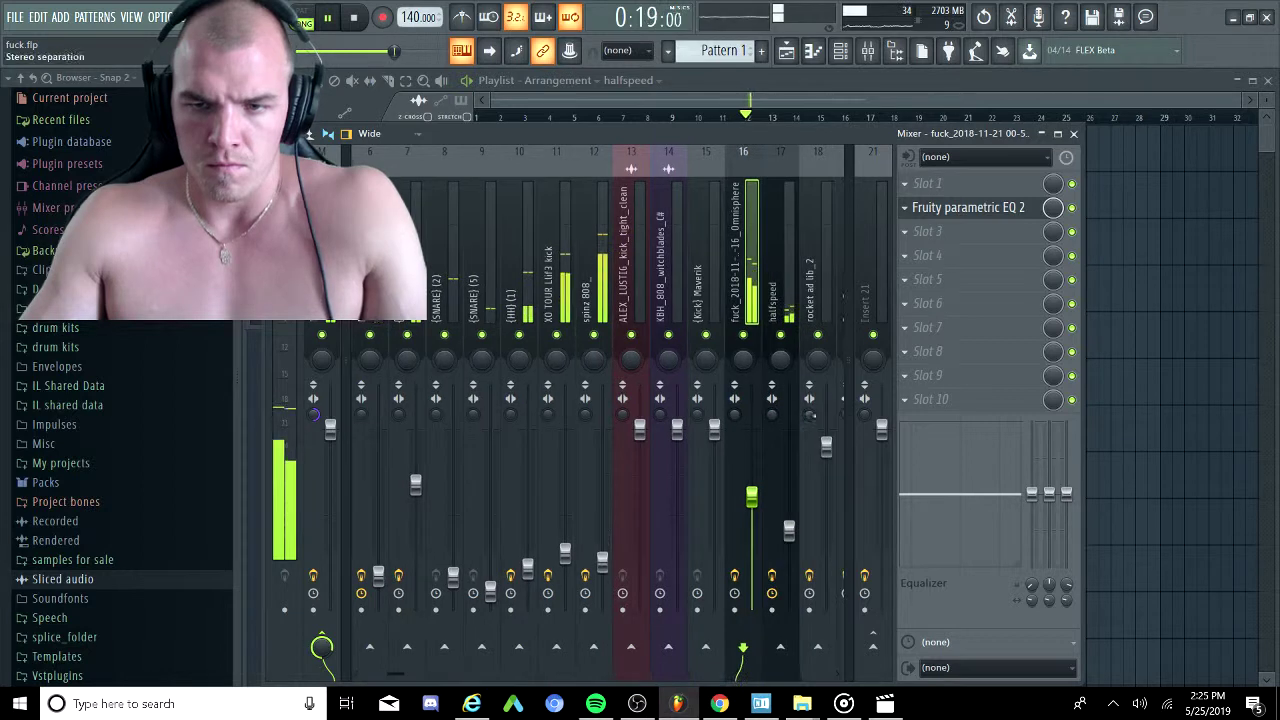
{"action": "left_click_drag", "start_coordinate": [826, 445], "coordinate": [828, 476]}
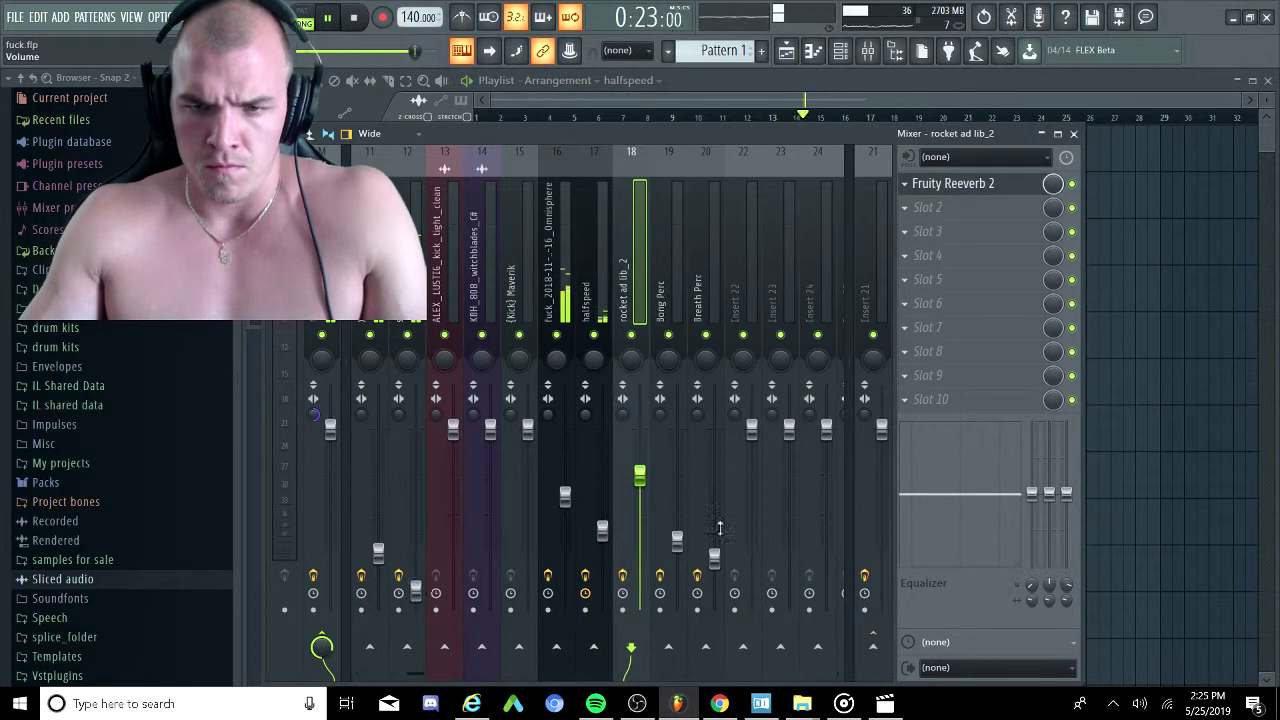
{"action": "left_click_drag", "start_coordinate": [687, 537], "coordinate": [687, 543]}
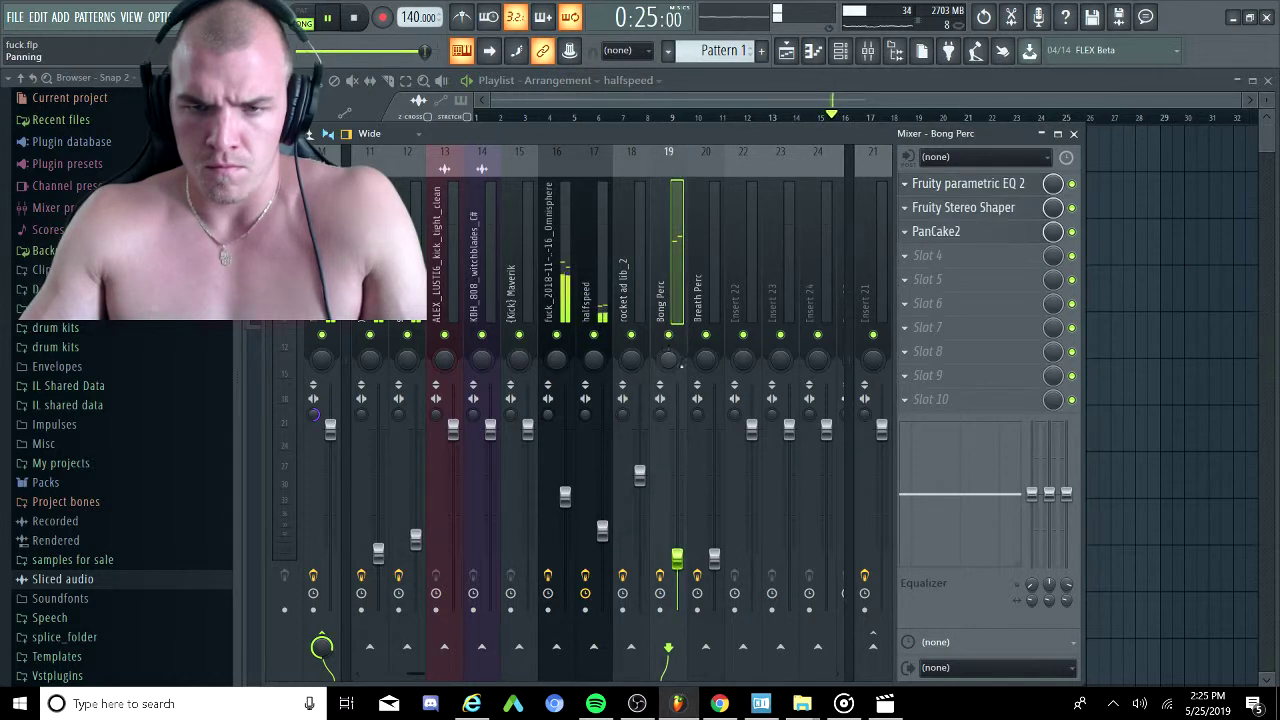
Lower the halfspeed and Bong Perc faders further and bring the Omnisphere sample on track 16 down to about -16.8 dB.
{"action": "left_click_drag", "start_coordinate": [565, 497], "coordinate": [602, 550]}
{"action": "left_click_drag", "start_coordinate": [565, 504], "coordinate": [565, 527]}
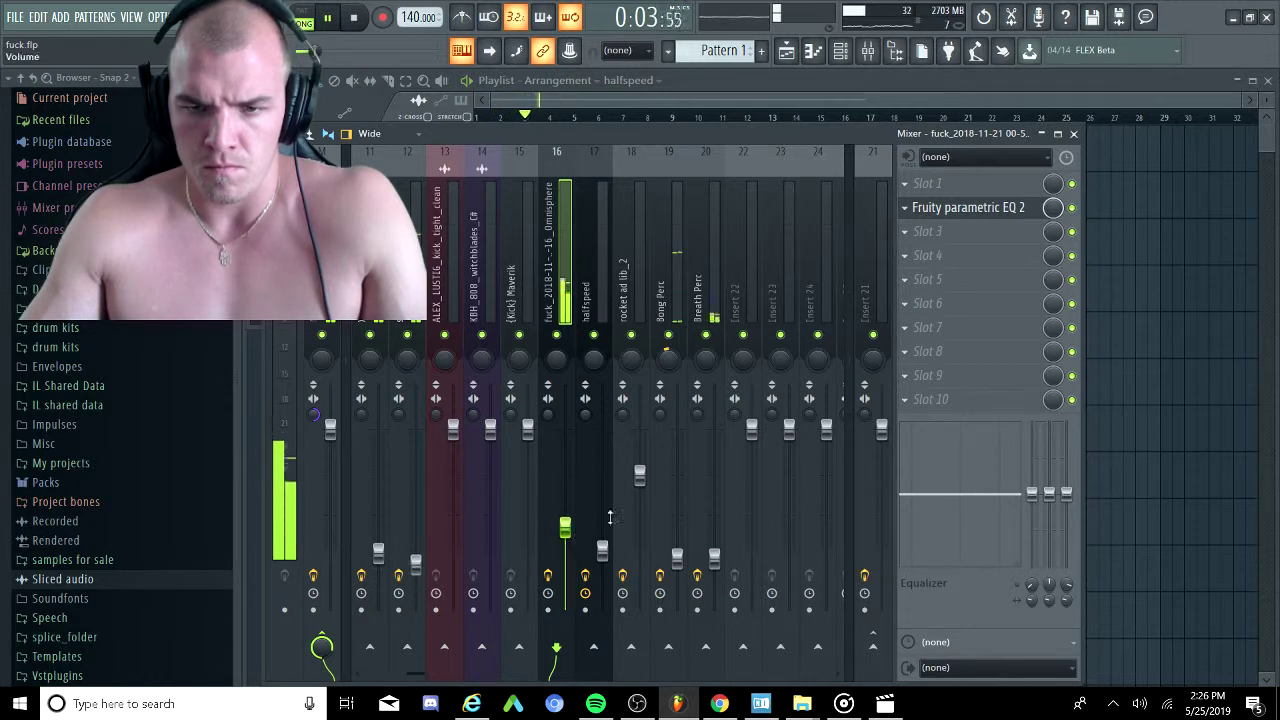
{"action": "left_click_drag", "start_coordinate": [679, 553], "coordinate": [679, 564]}
{"action": "left_click_drag", "start_coordinate": [565, 527], "coordinate": [565, 530]}
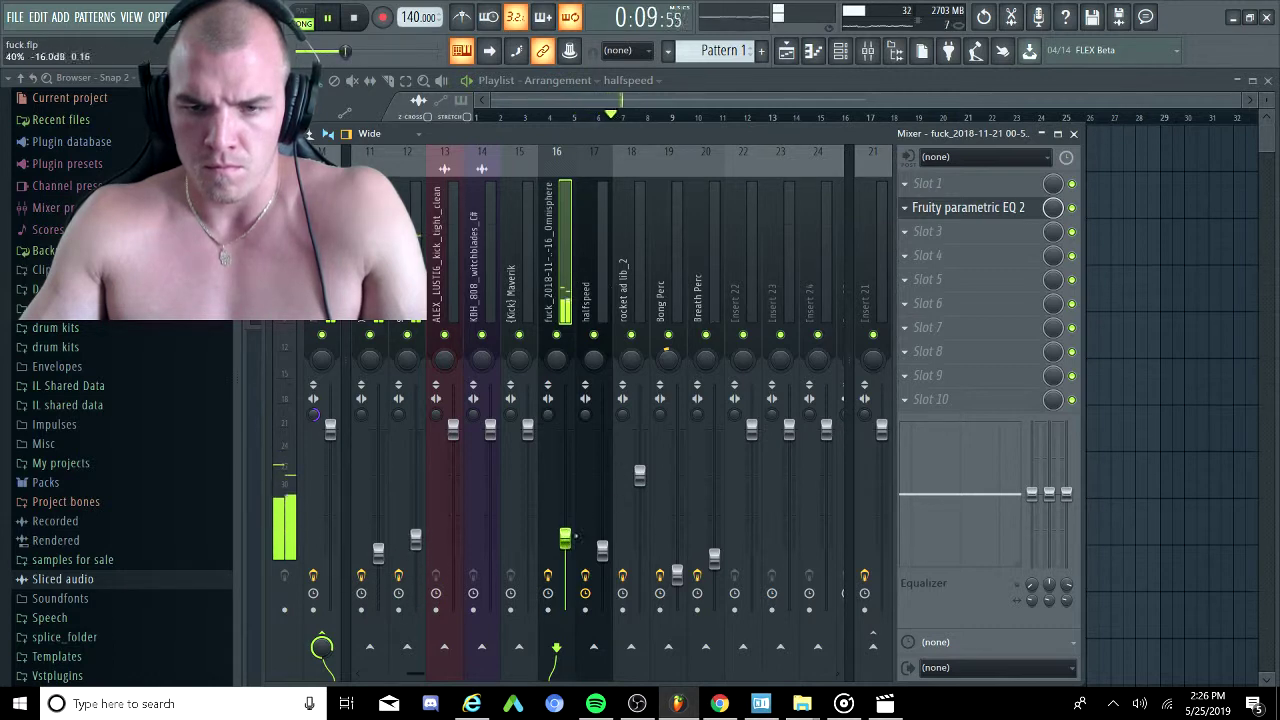
{"action": "left_click_drag", "start_coordinate": [602, 550], "coordinate": [565, 542]}
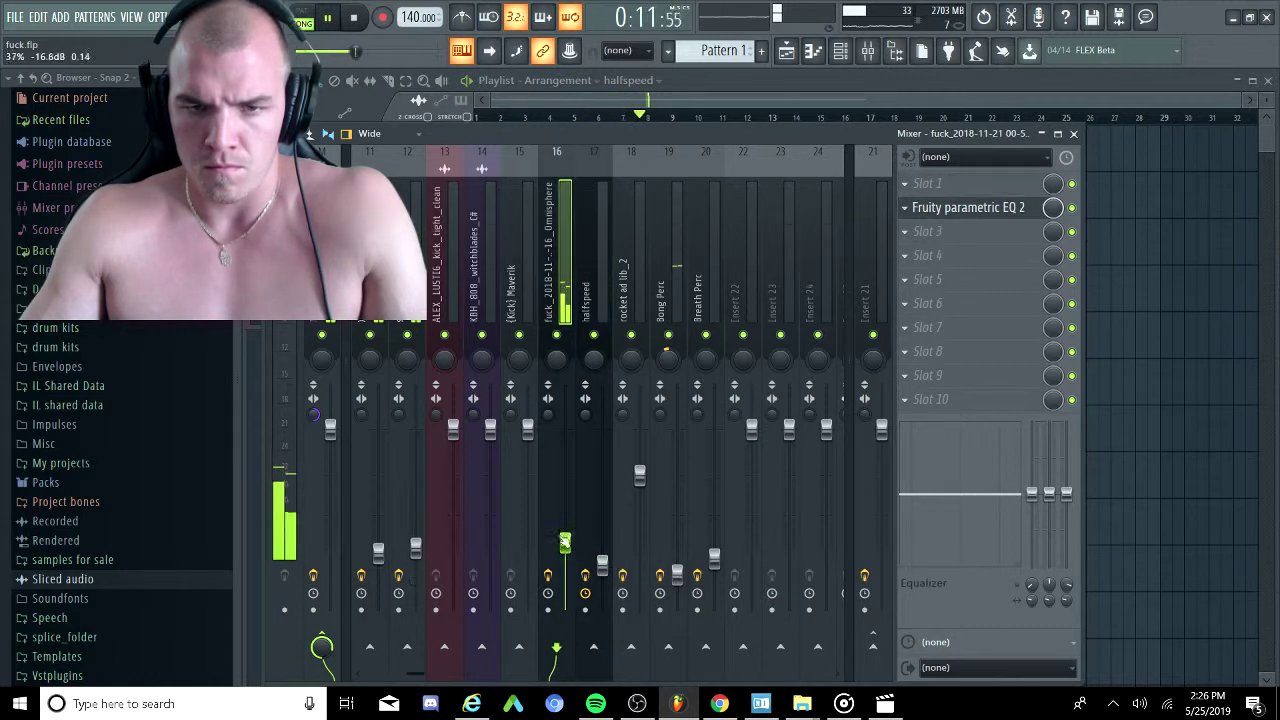
Lower the XO TOUR Llif3 kick's mixer fader again and set its peak controller base level to 31%.
{"action": "scroll", "coordinate": [472, 238], "scroll_direction": "up", "scroll_amount": 2}
{"action": "left_click_drag", "start_coordinate": [490, 583], "coordinate": [453, 565]}
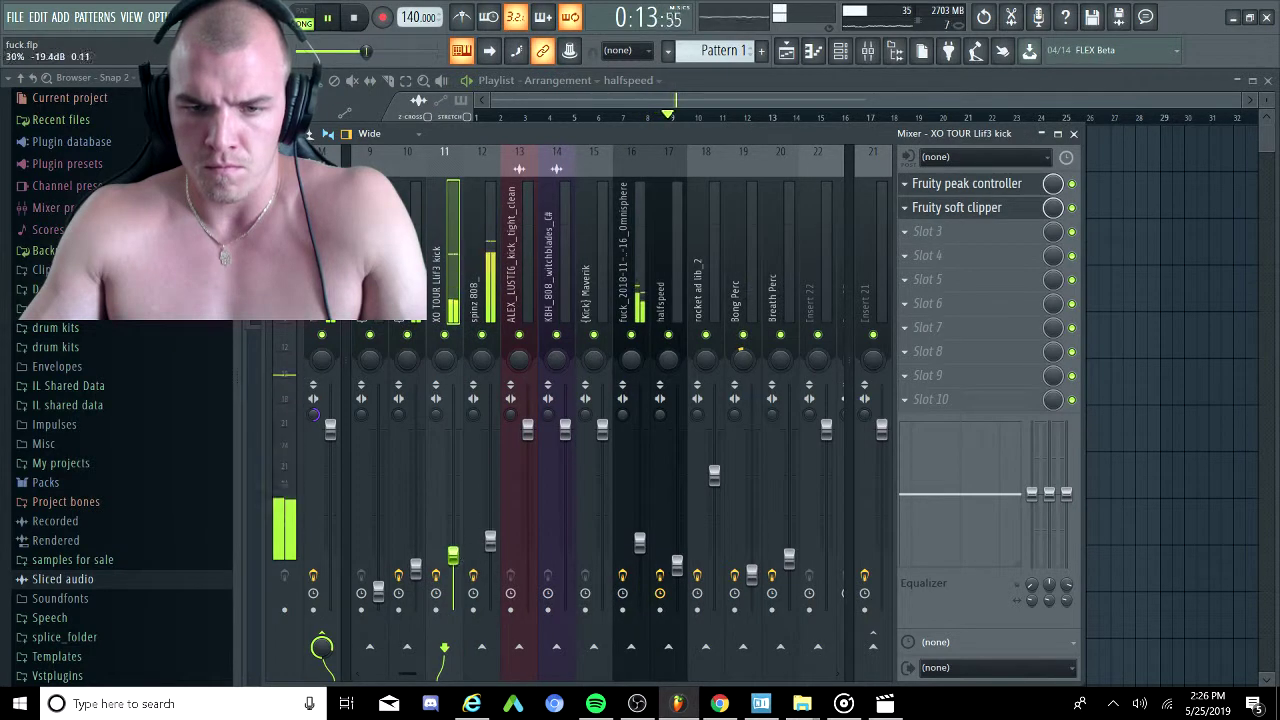
{"action": "left_click", "coordinate": [962, 183]}
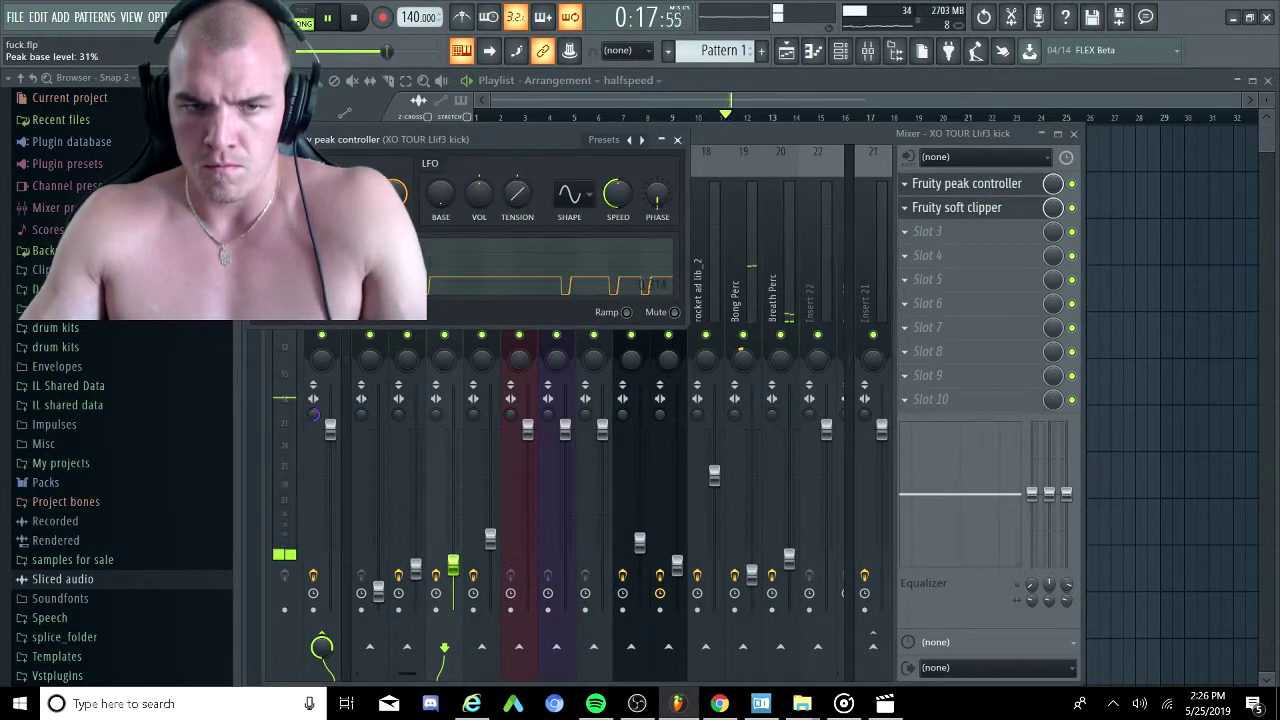
{"action": "scroll", "coordinate": [745, 231], "scroll_direction": "up", "scroll_amount": 4}
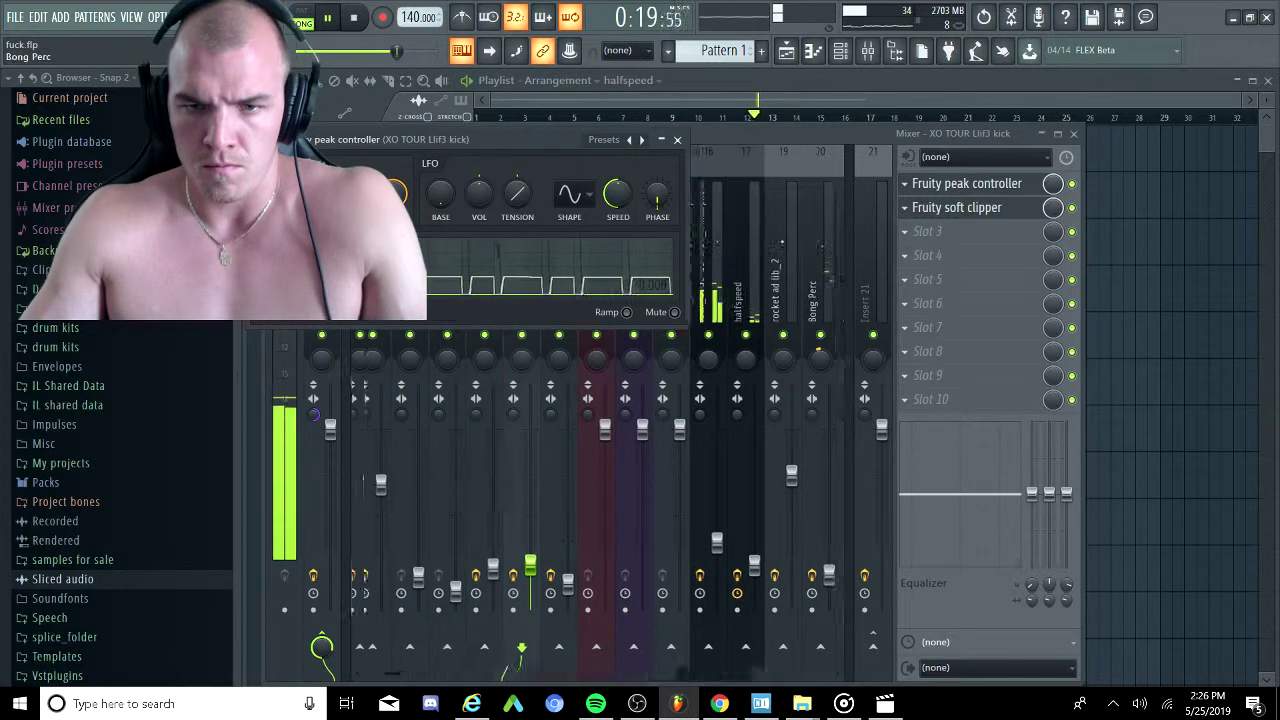
Lower the mixer faders of {HH} (1) and {SNARE} (2), bringing {SNARE} (2) down to about -29.4 dB.
{"action": "left_click", "coordinate": [768, 240]}
{"action": "scroll", "coordinate": [740, 250], "scroll_direction": "up", "scroll_amount": 4}
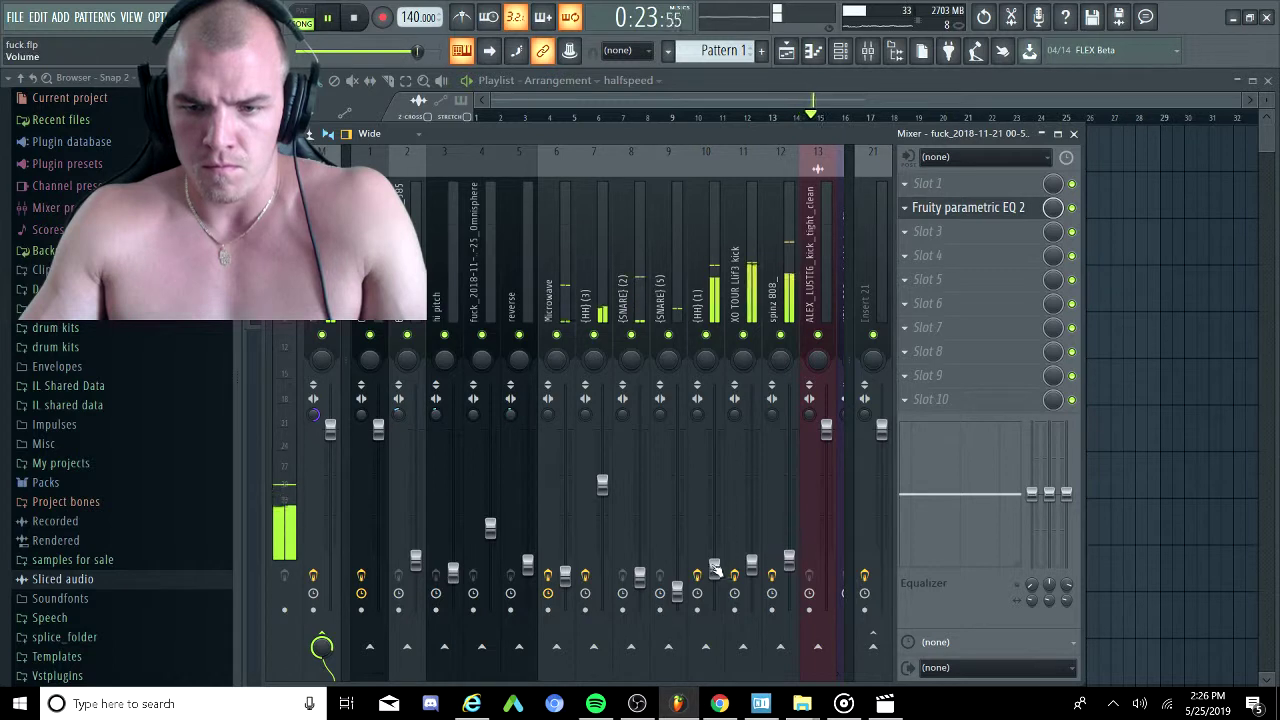
{"action": "left_click_drag", "start_coordinate": [715, 568], "coordinate": [714, 575]}
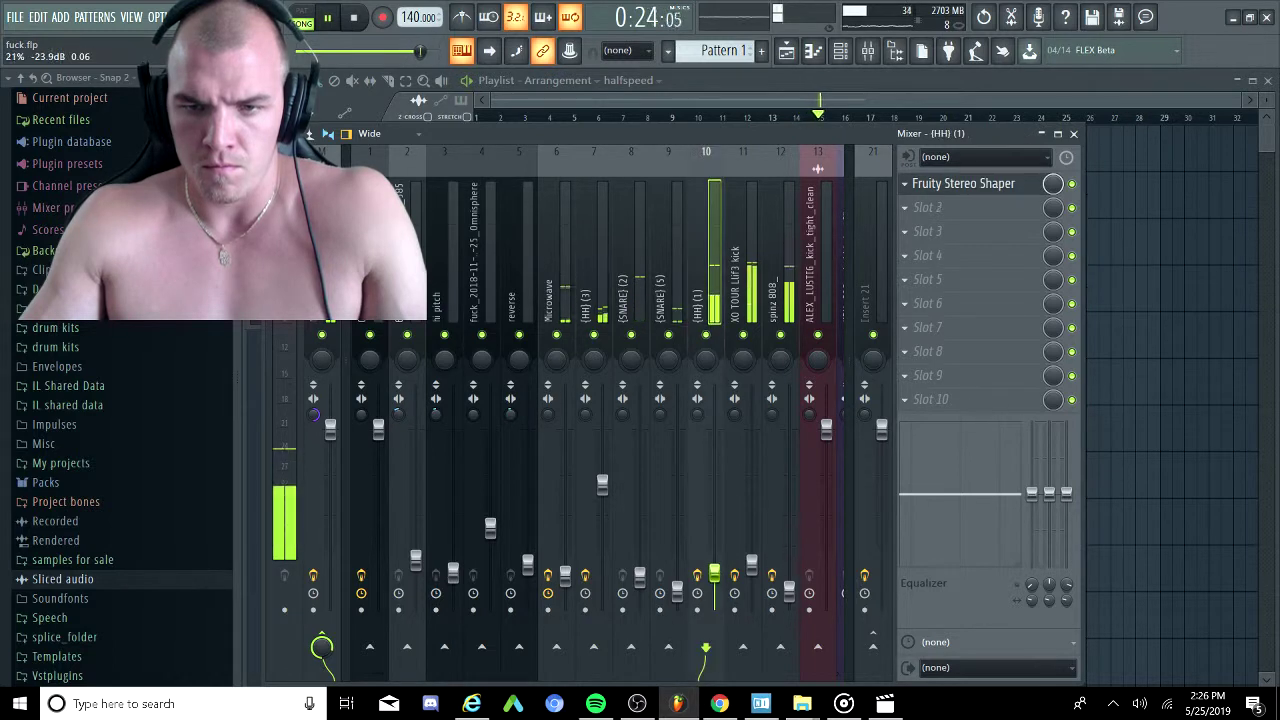
{"action": "left_click", "coordinate": [642, 577]}
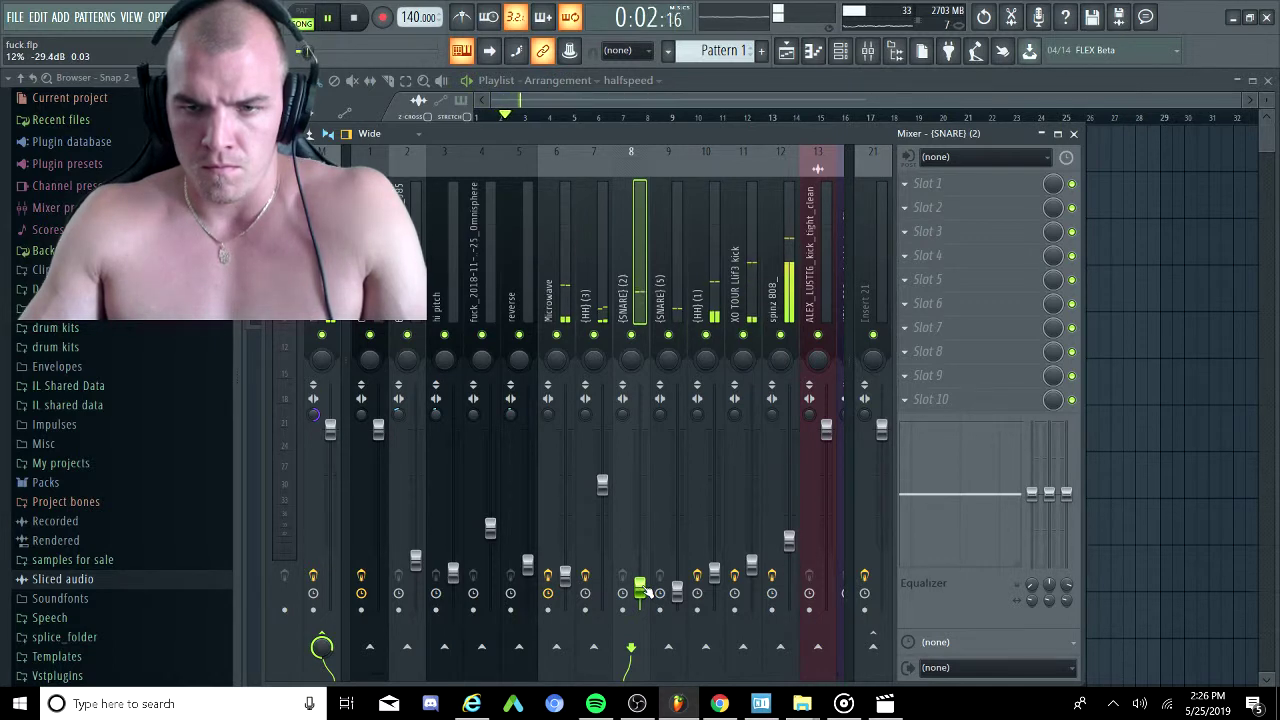
{"action": "left_click", "coordinate": [714, 577]}
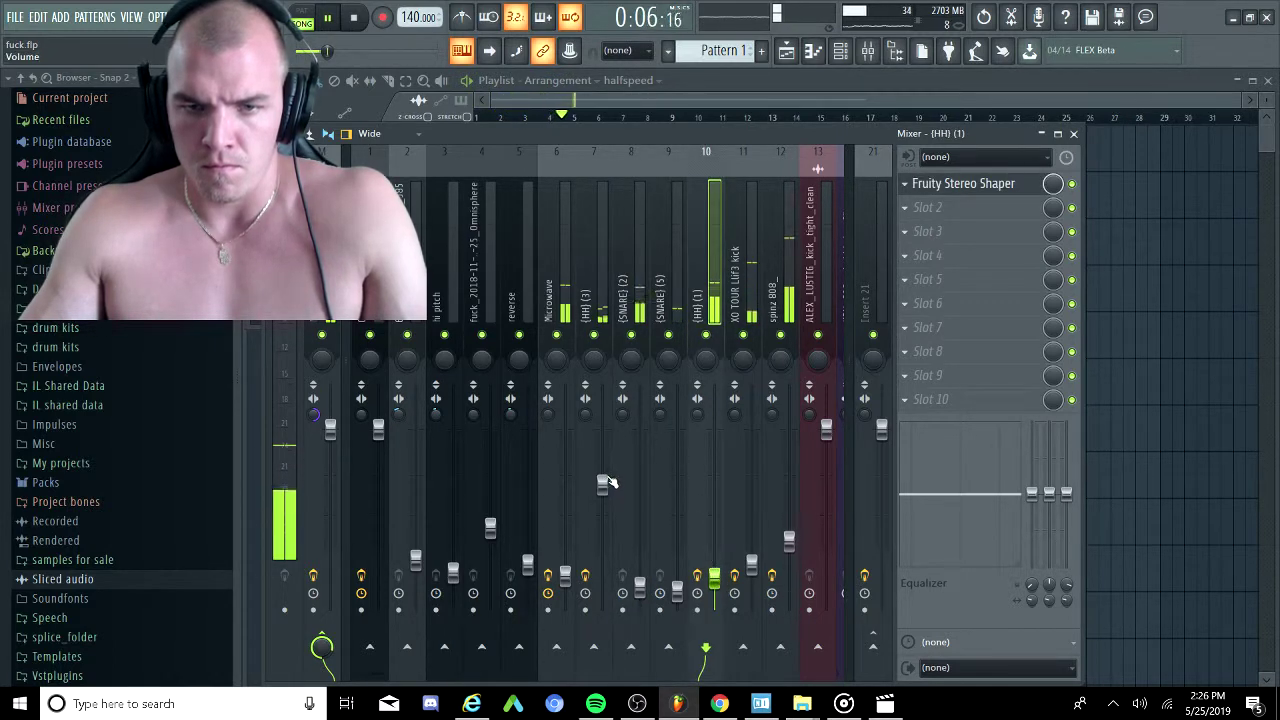
Slightly lower the mixer faders of {HH} (3), {SNARE} (5), the XO TOUR Llif3 kick and {HH} (1).
{"action": "left_click", "coordinate": [603, 487]}
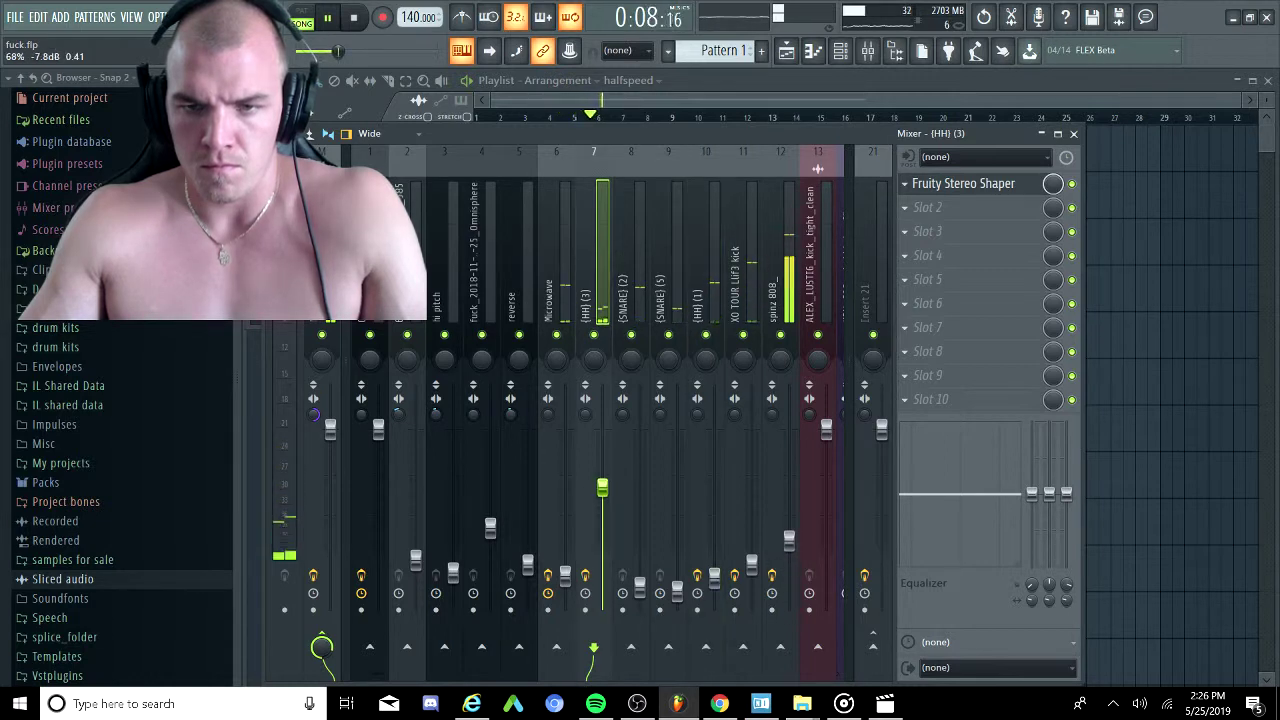
{"action": "left_click", "coordinate": [678, 593]}
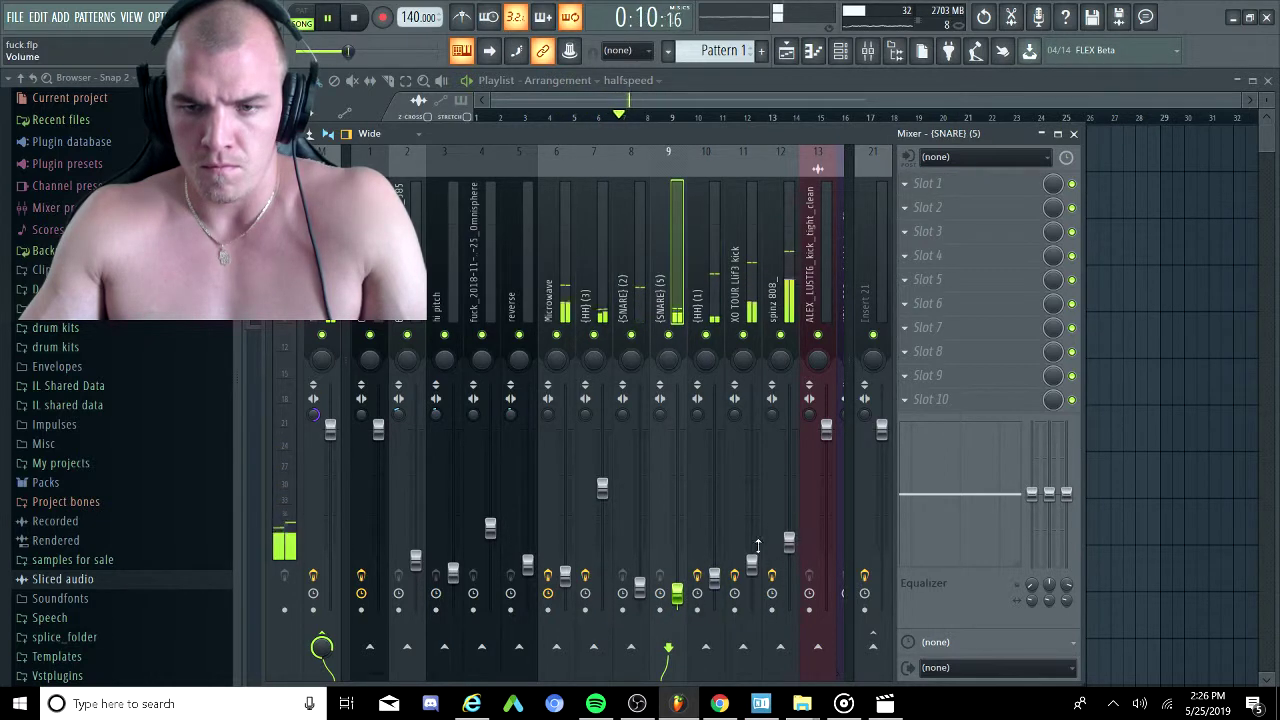
{"action": "left_click", "coordinate": [752, 564]}
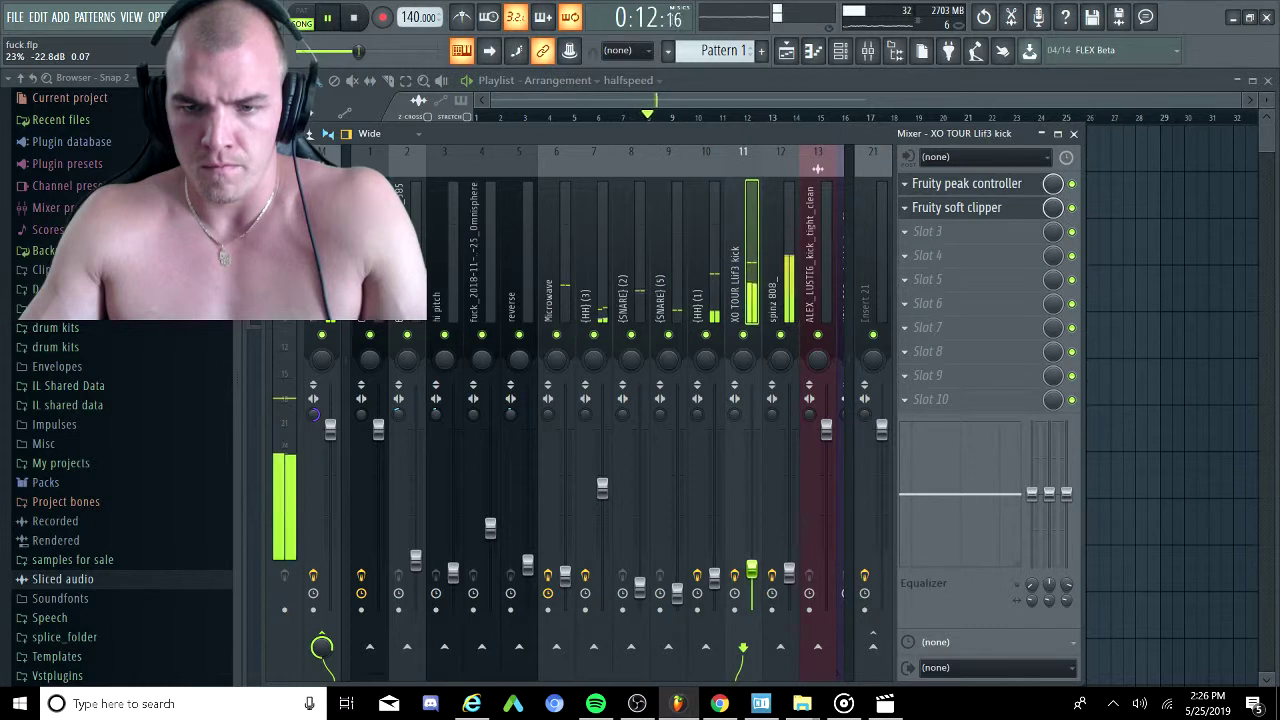
{"action": "left_click", "coordinate": [712, 578]}
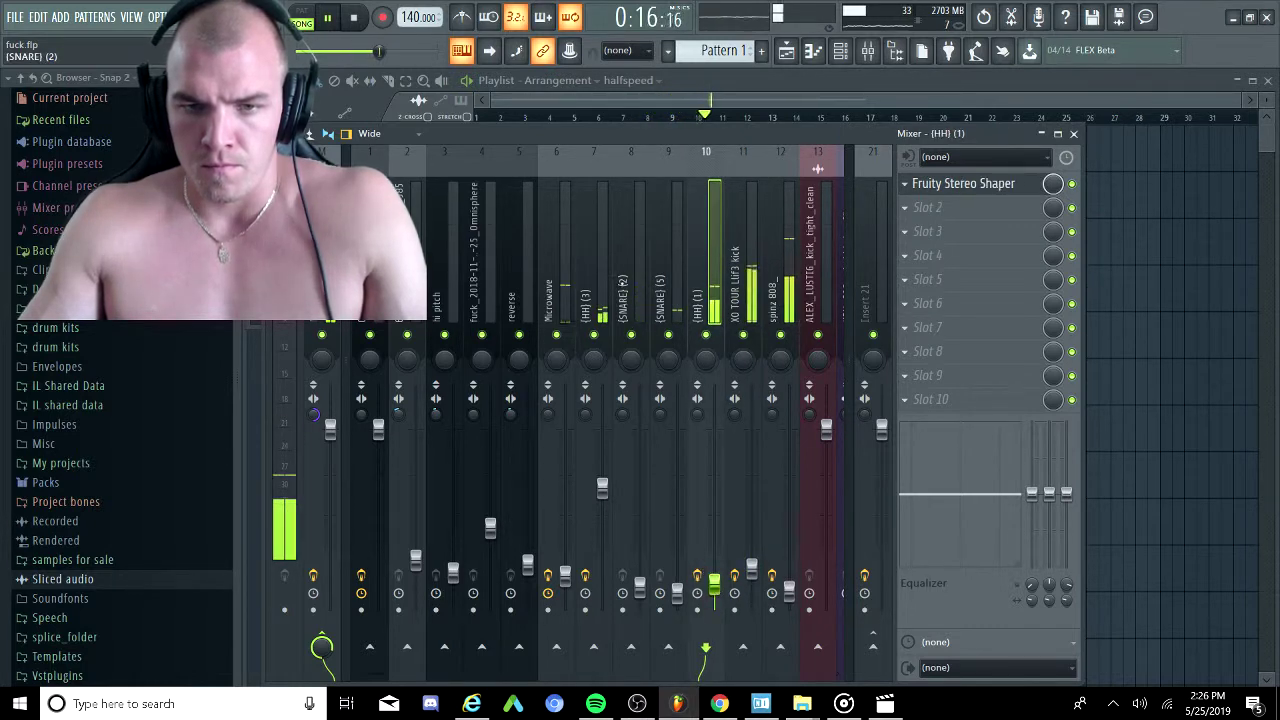
Bring the mixer faders of the Omnisphere sample on track 16 and halfspeed down slightly.
{"action": "scroll", "coordinate": [686, 302], "scroll_direction": "down", "scroll_amount": 4}
{"action": "left_click", "coordinate": [789, 545]}
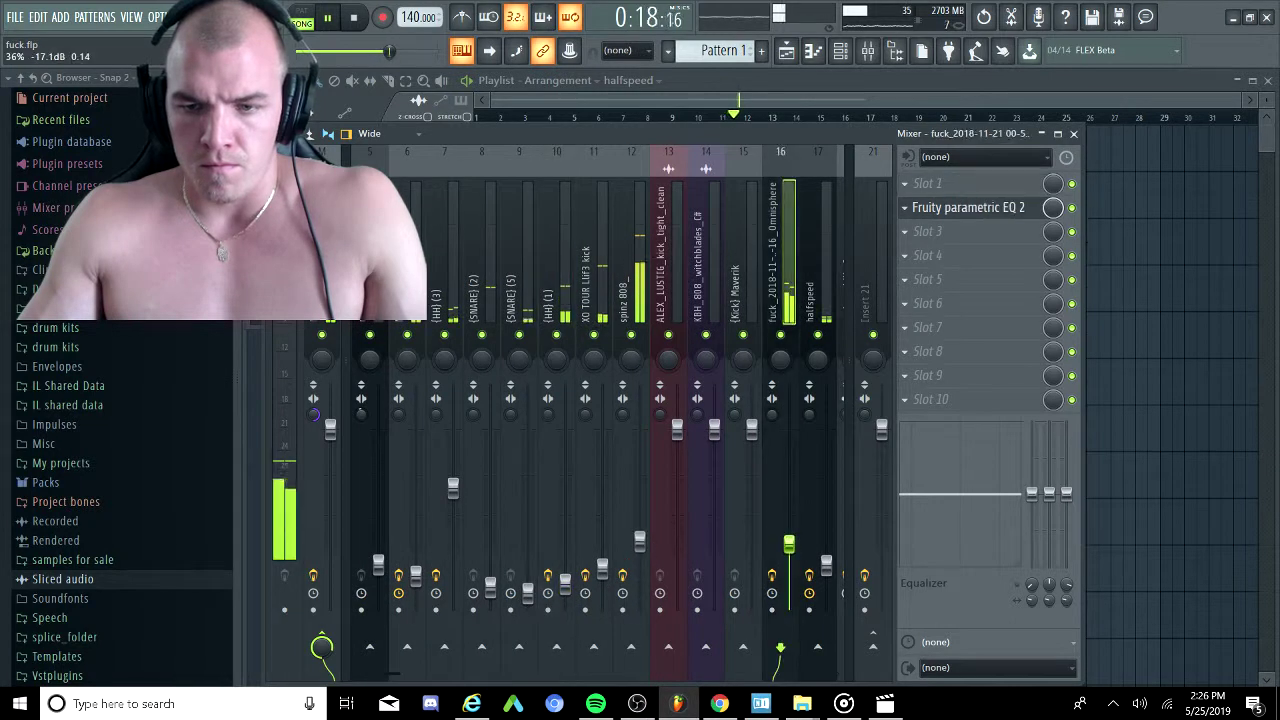
{"action": "scroll", "coordinate": [756, 461], "scroll_direction": "right", "scroll_amount": 4}
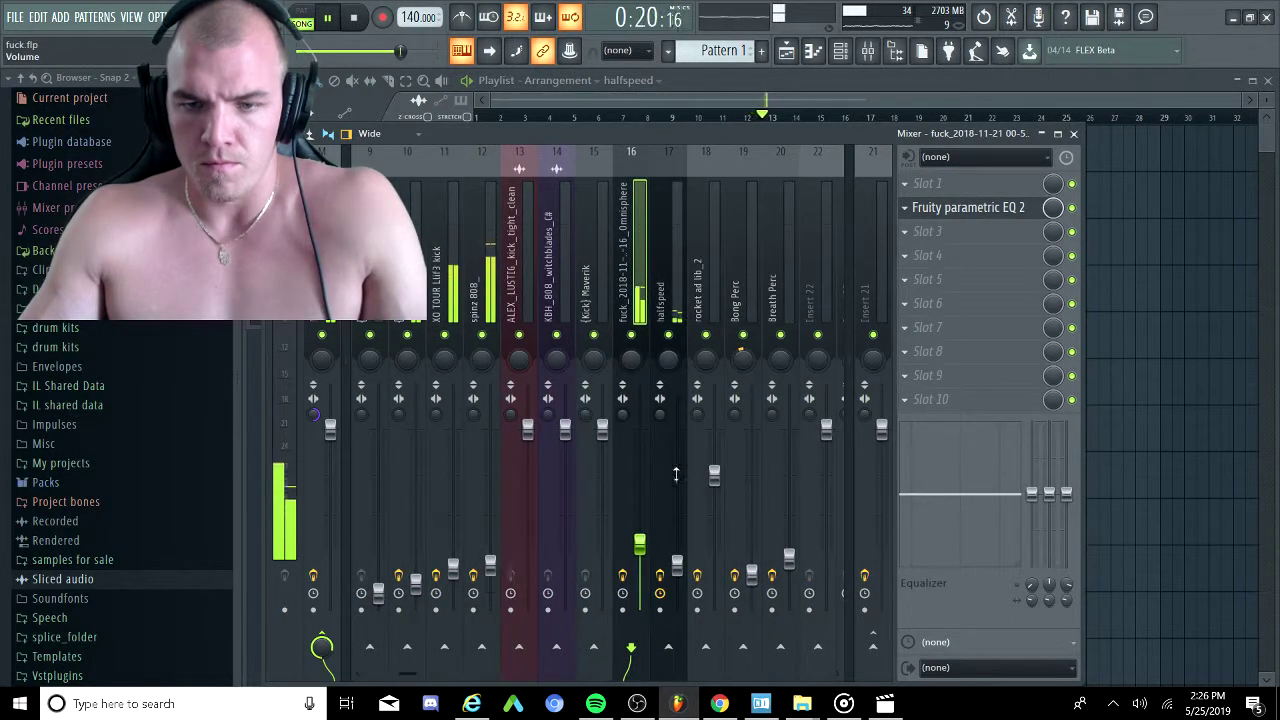
{"action": "left_click_drag", "start_coordinate": [677, 567], "coordinate": [640, 548]}
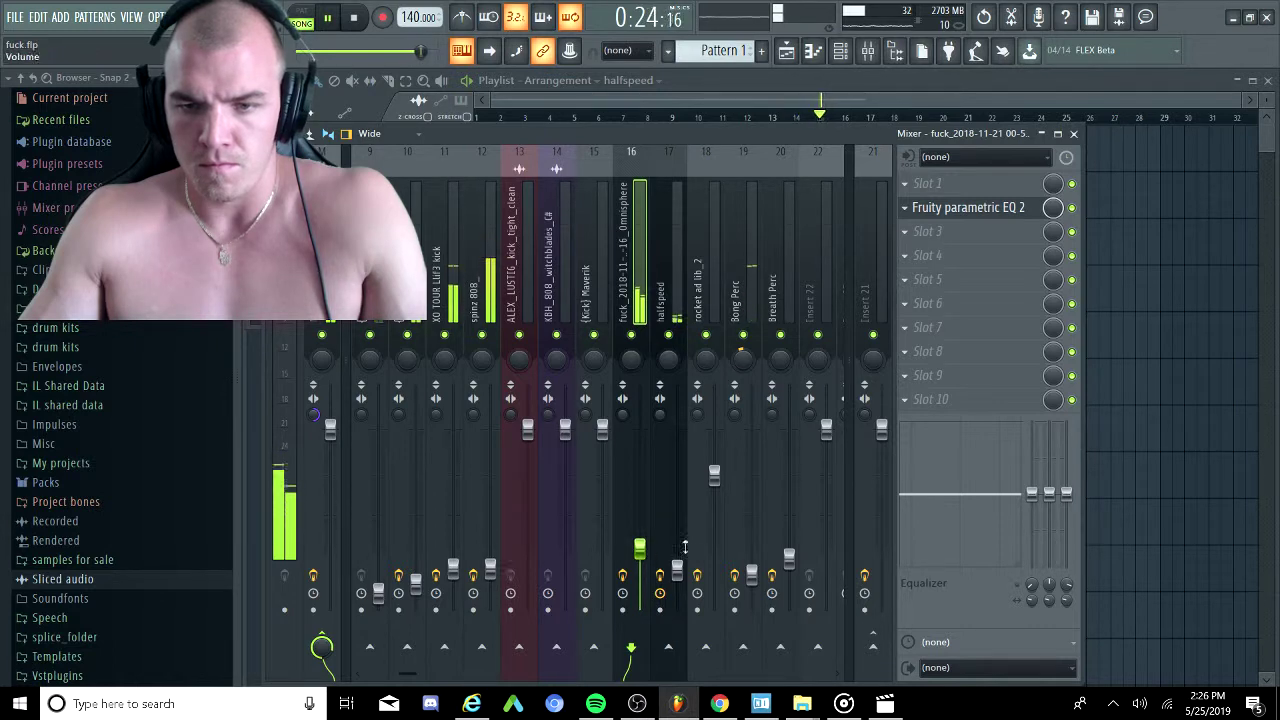
{"action": "left_click", "coordinate": [678, 571]}
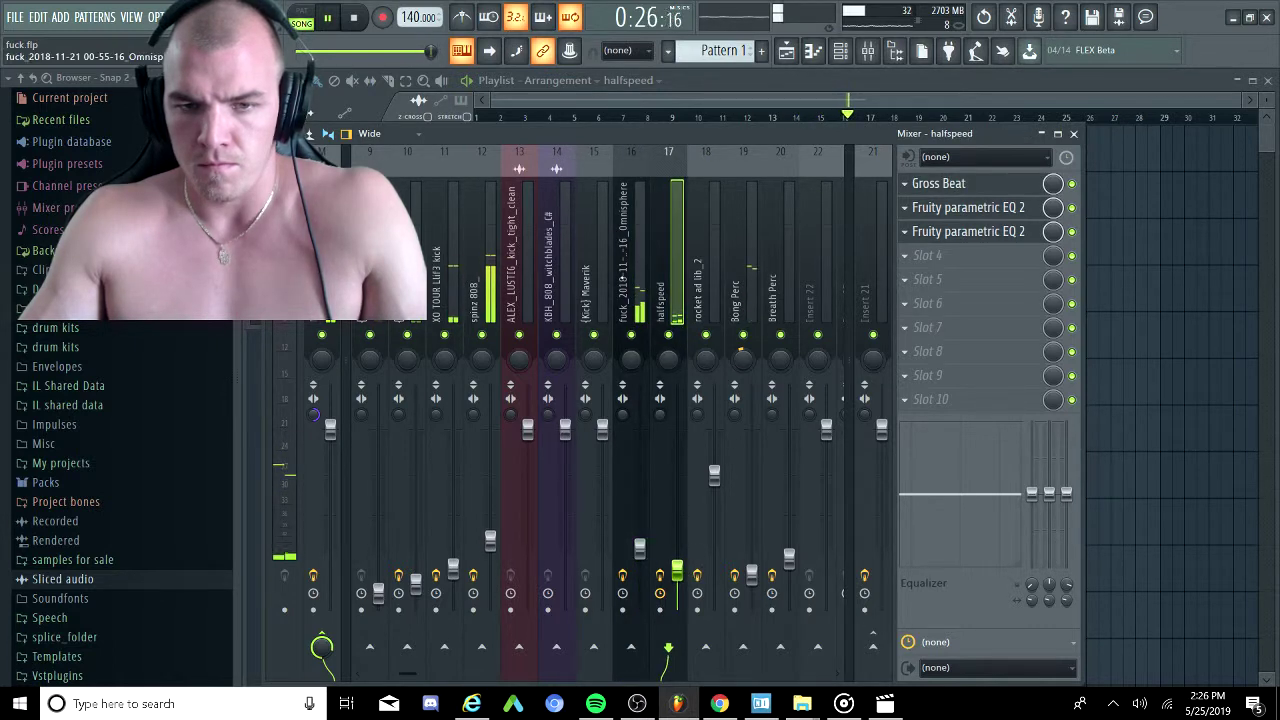
Bypass the Pink noise plugin on the master track.
{"action": "scroll", "coordinate": [688, 567], "scroll_direction": "left", "scroll_amount": 8}
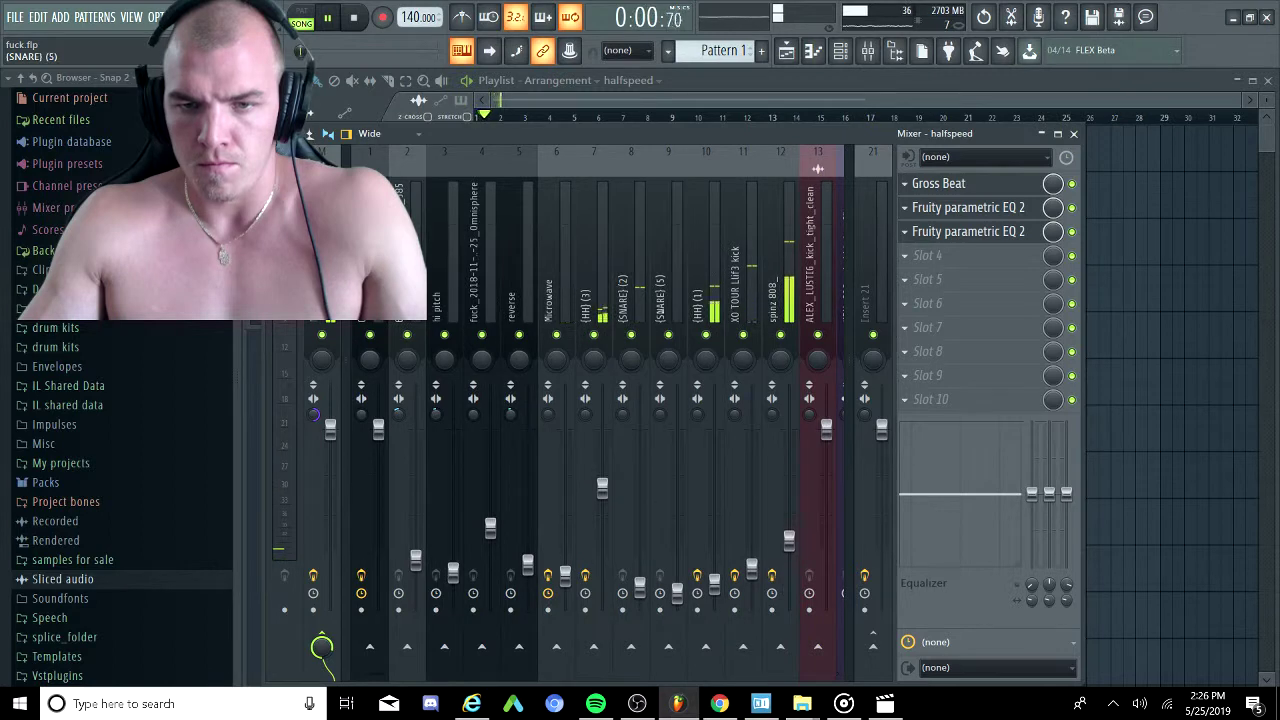
{"action": "left_click", "coordinate": [321, 646]}
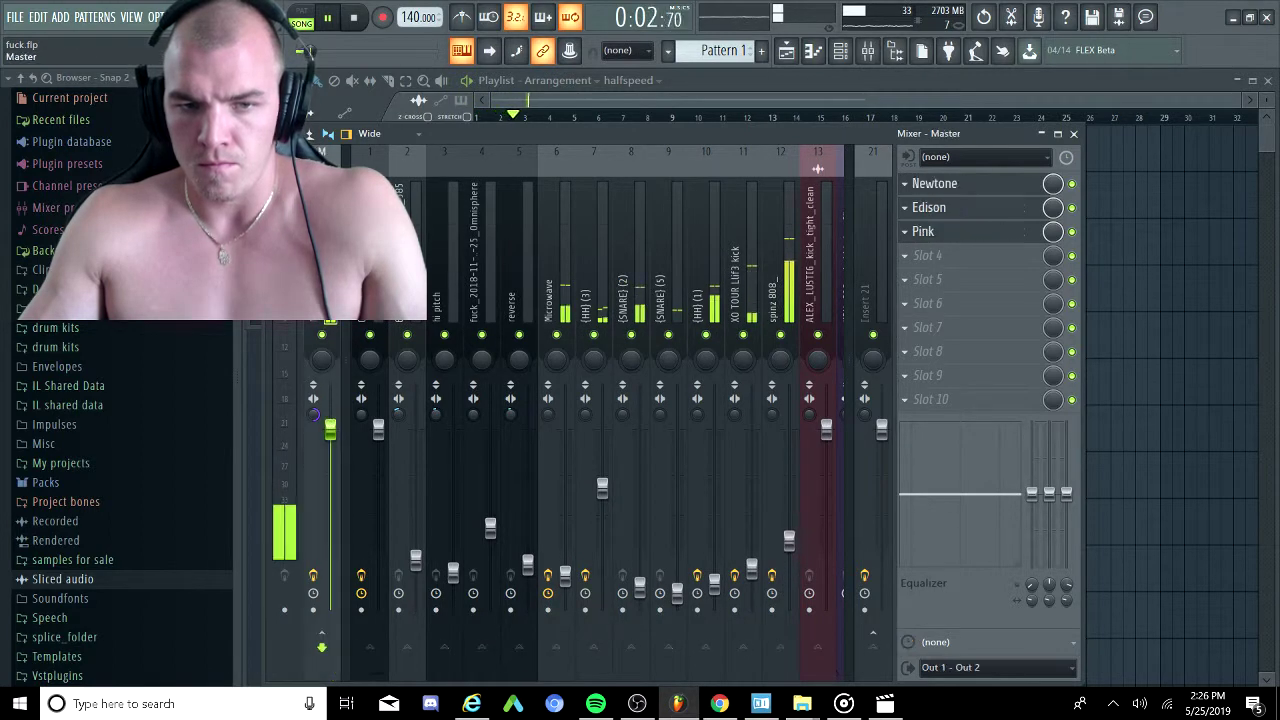
{"action": "left_click", "coordinate": [1071, 231]}
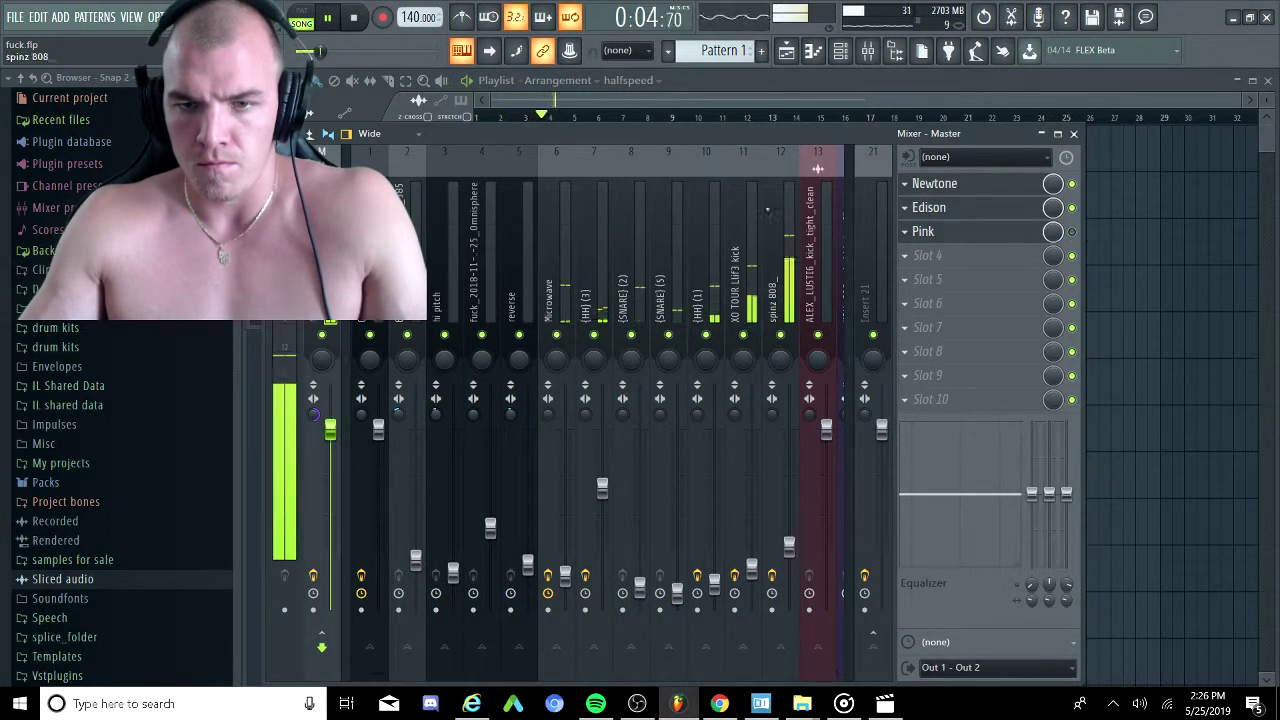
Play the arrangement from the start without pink noise and check the channel rack, playlist and mixer levels.
{"action": "key", "text": "F9"}
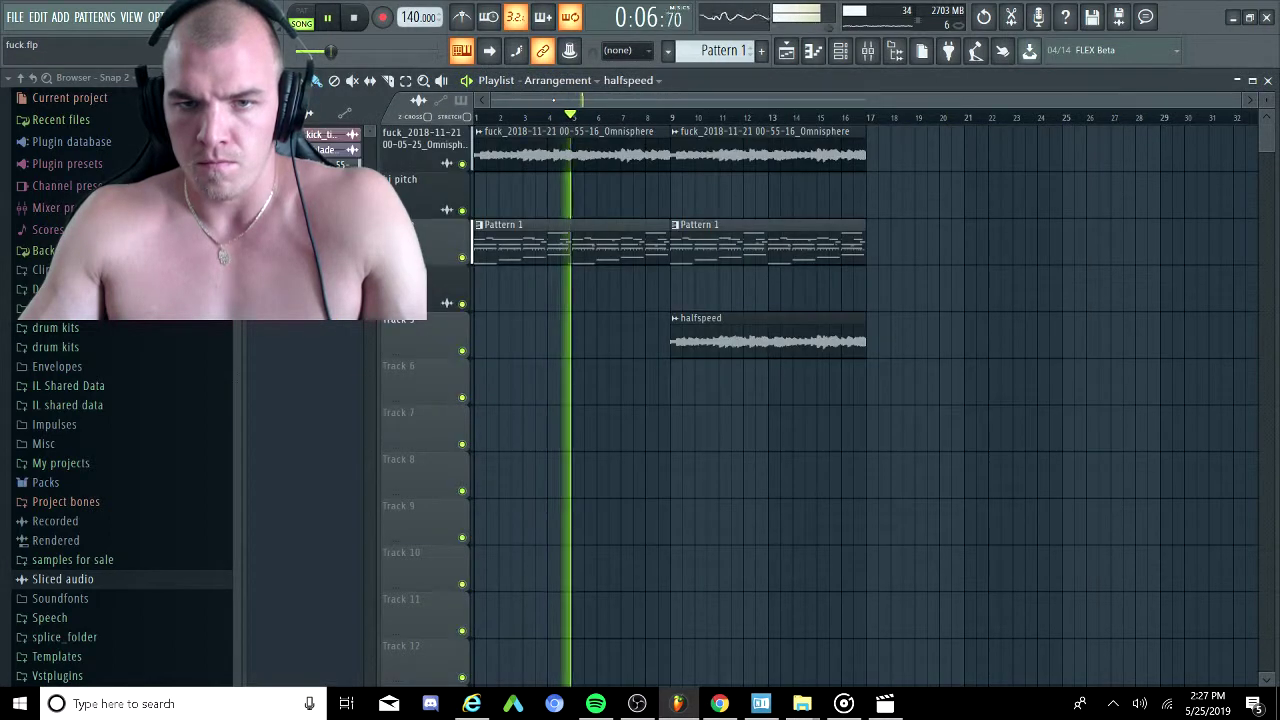
{"action": "key", "text": "space"}
{"action": "key", "text": "space"}
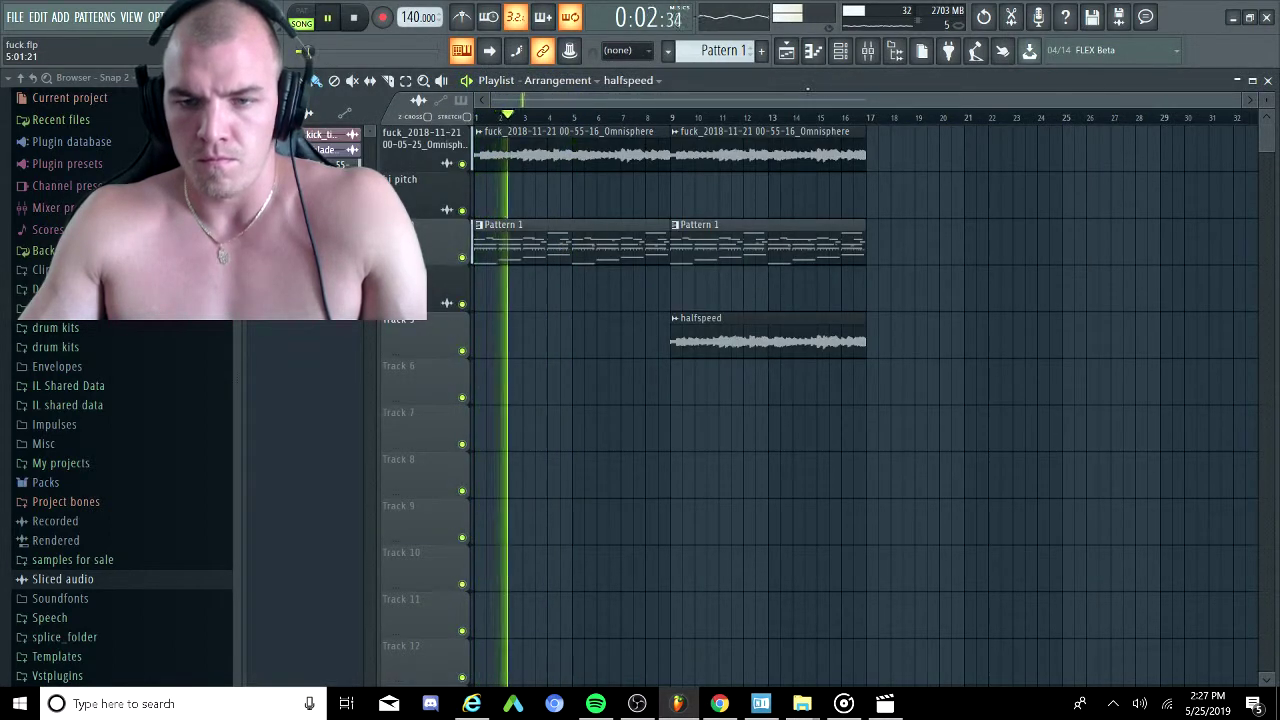
{"action": "left_click", "coordinate": [840, 52]}
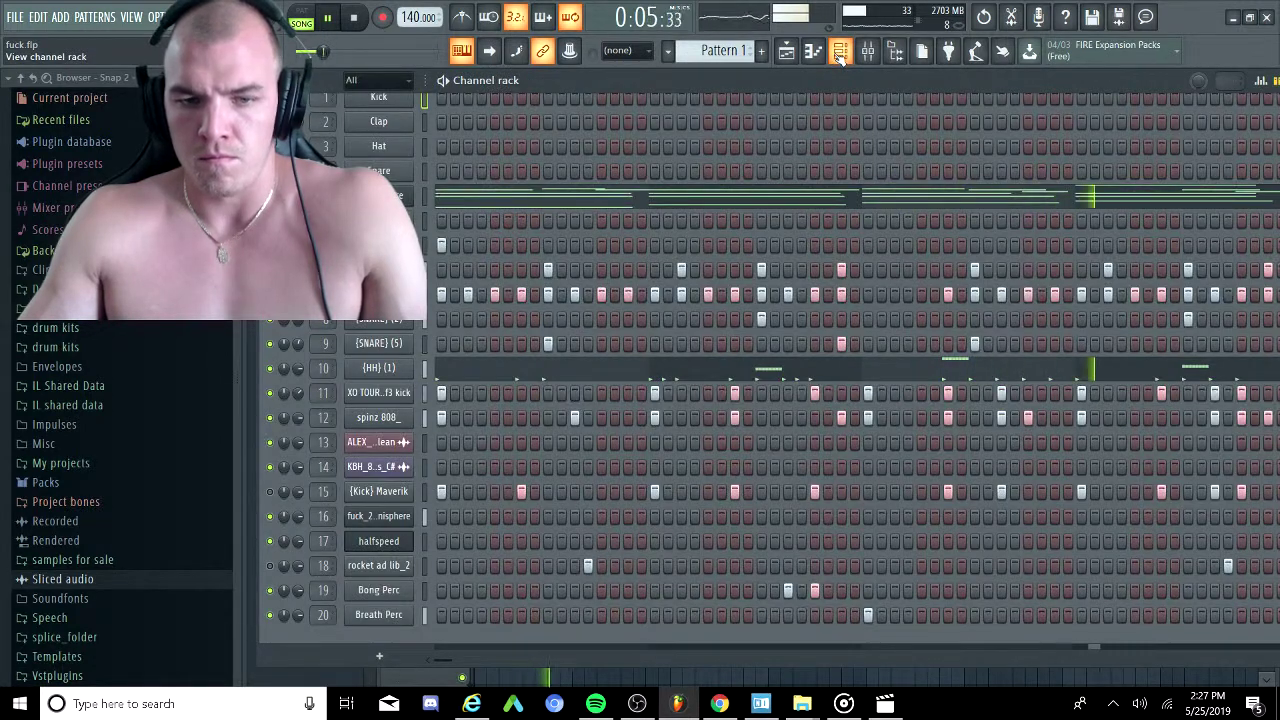
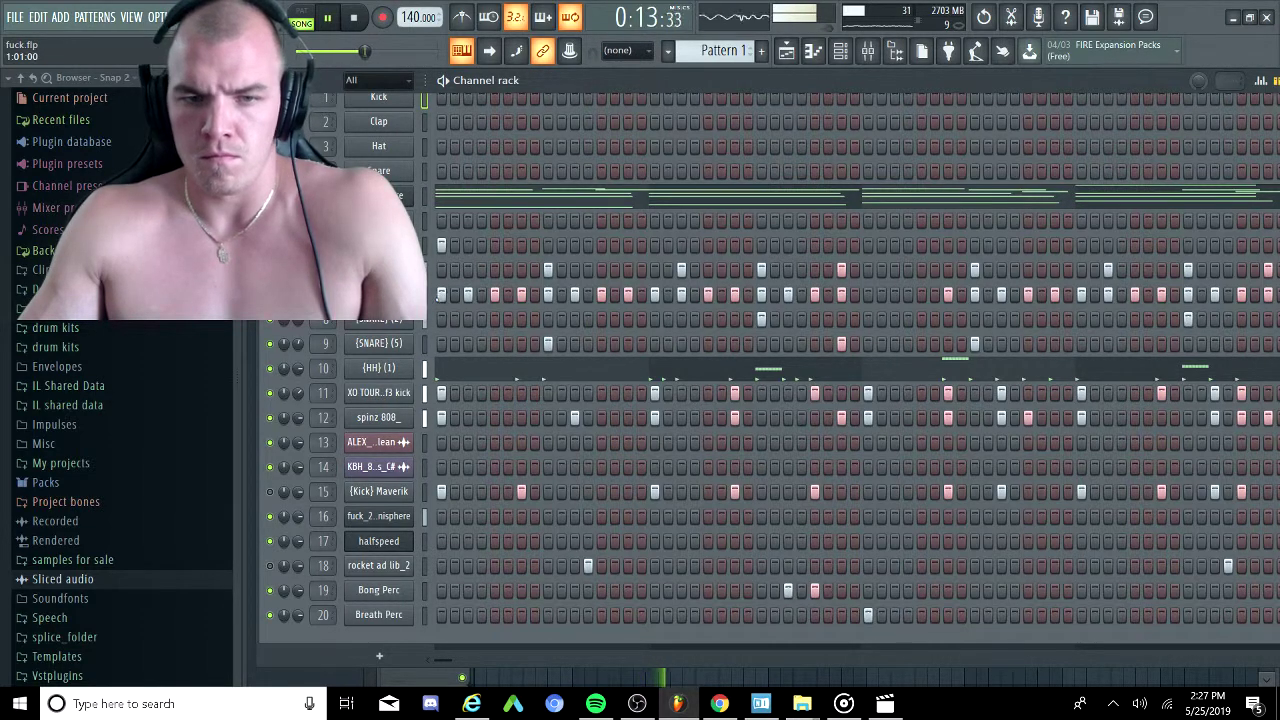
{"action": "left_click", "coordinate": [787, 51]}
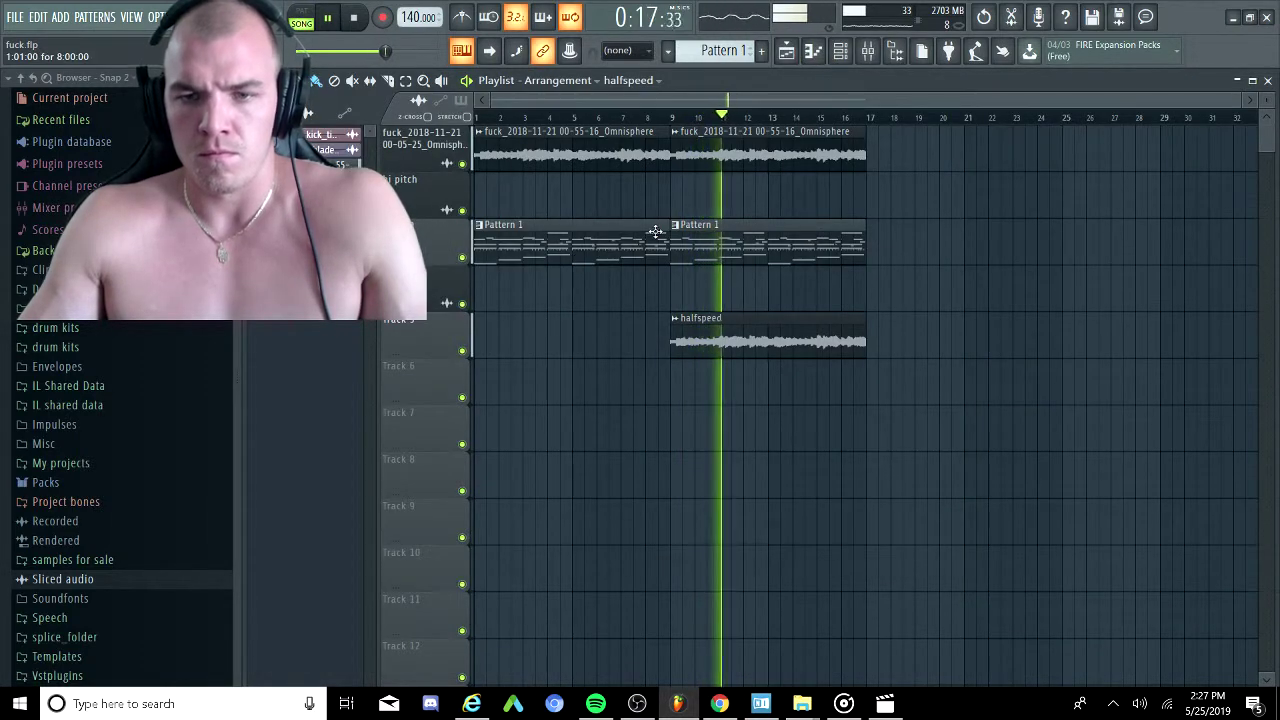
{"action": "left_click", "coordinate": [867, 51]}
{"action": "scroll", "coordinate": [630, 235], "scroll_direction": "down", "scroll_amount": 3}
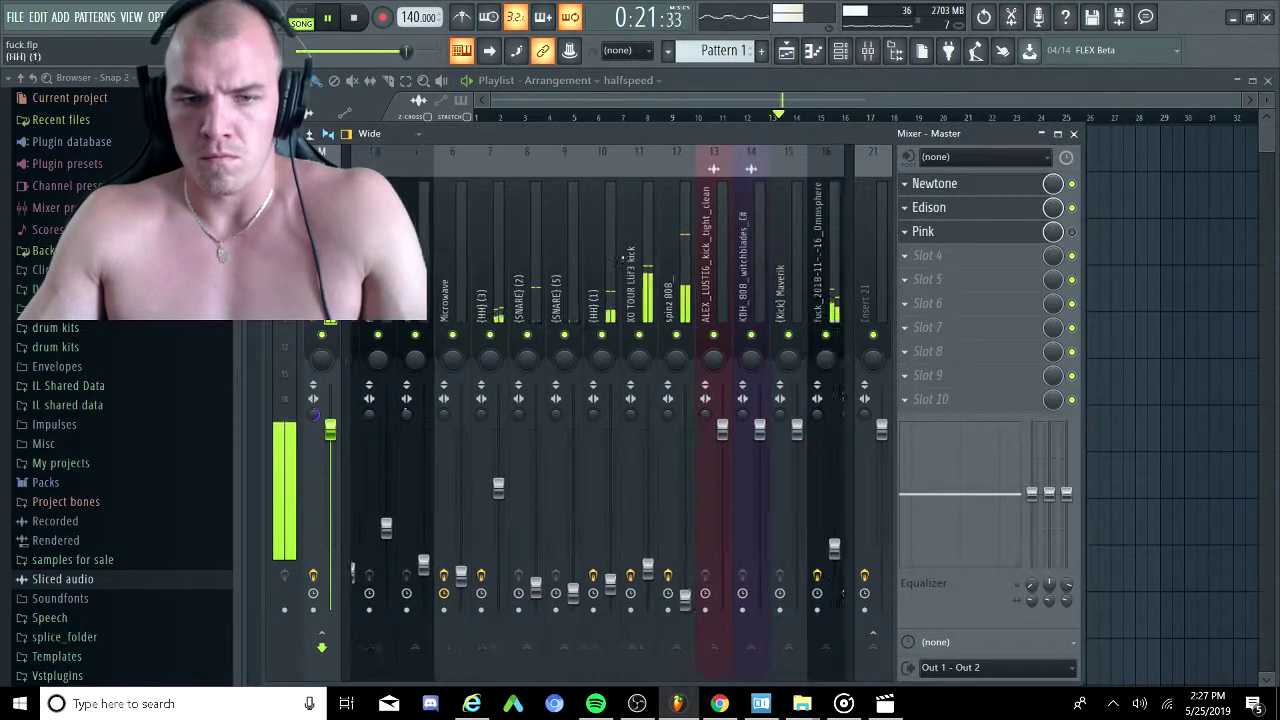
{"action": "scroll", "coordinate": [622, 262], "scroll_direction": "up", "scroll_amount": 3}
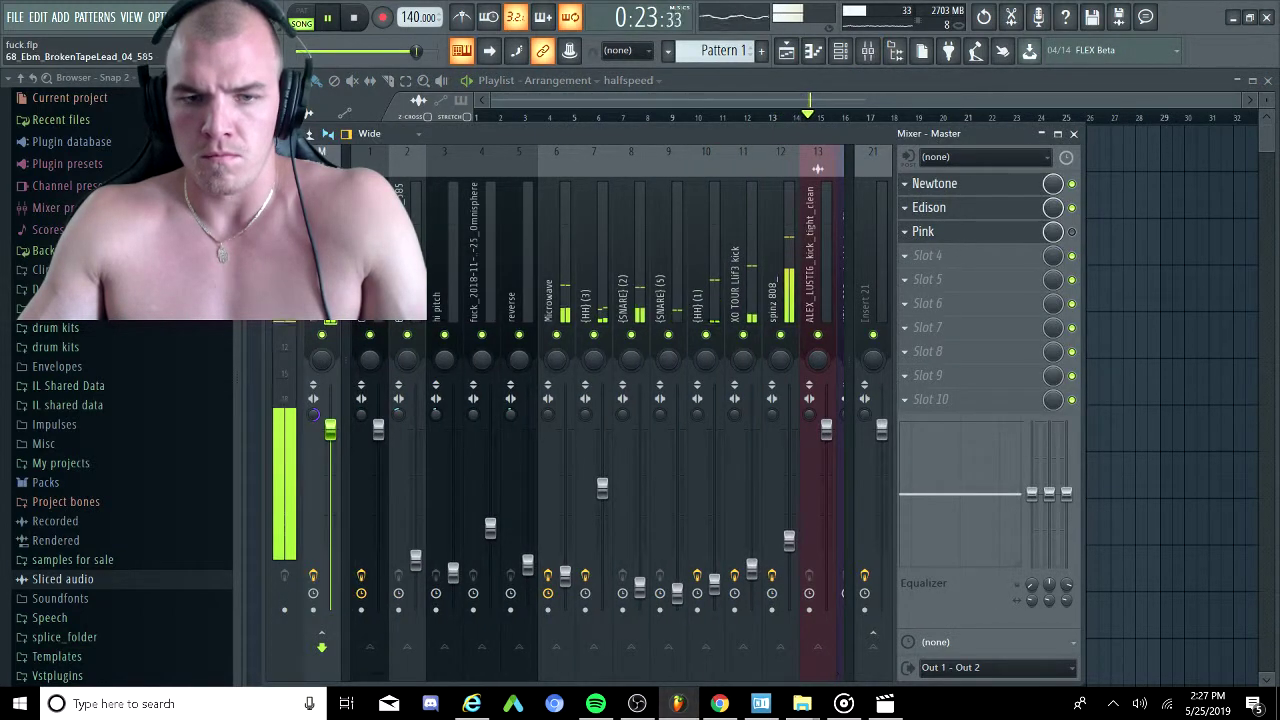
Stop playback, make the second Omnisphere audio clip at bar 9 unique and move it to Track 7.
{"action": "left_click", "coordinate": [702, 104]}
{"action": "key", "text": "space"}
{"action": "left_click", "coordinate": [676, 133]}
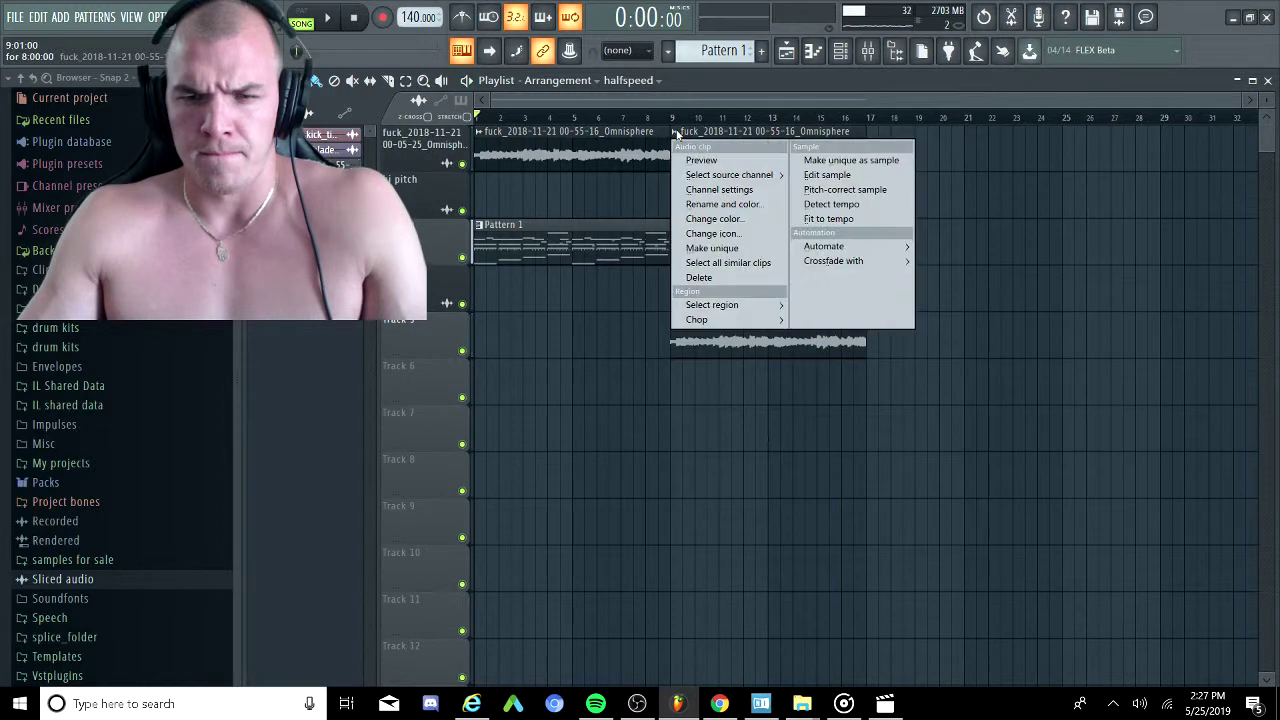
{"action": "left_click", "coordinate": [718, 248]}
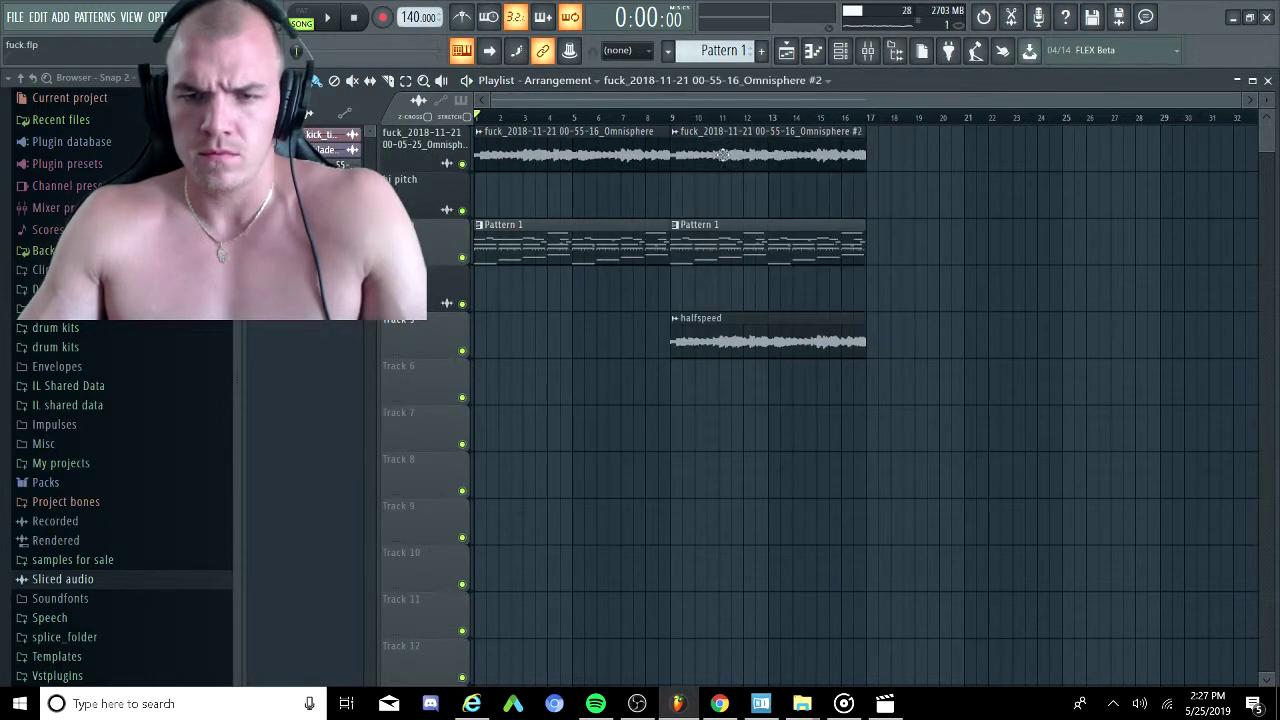
{"action": "left_click_drag", "start_coordinate": [718, 147], "coordinate": [685, 420]}
Rename the unique Omnisphere clip on Track 7 as "pitch".
{"action": "left_click", "coordinate": [678, 420]}
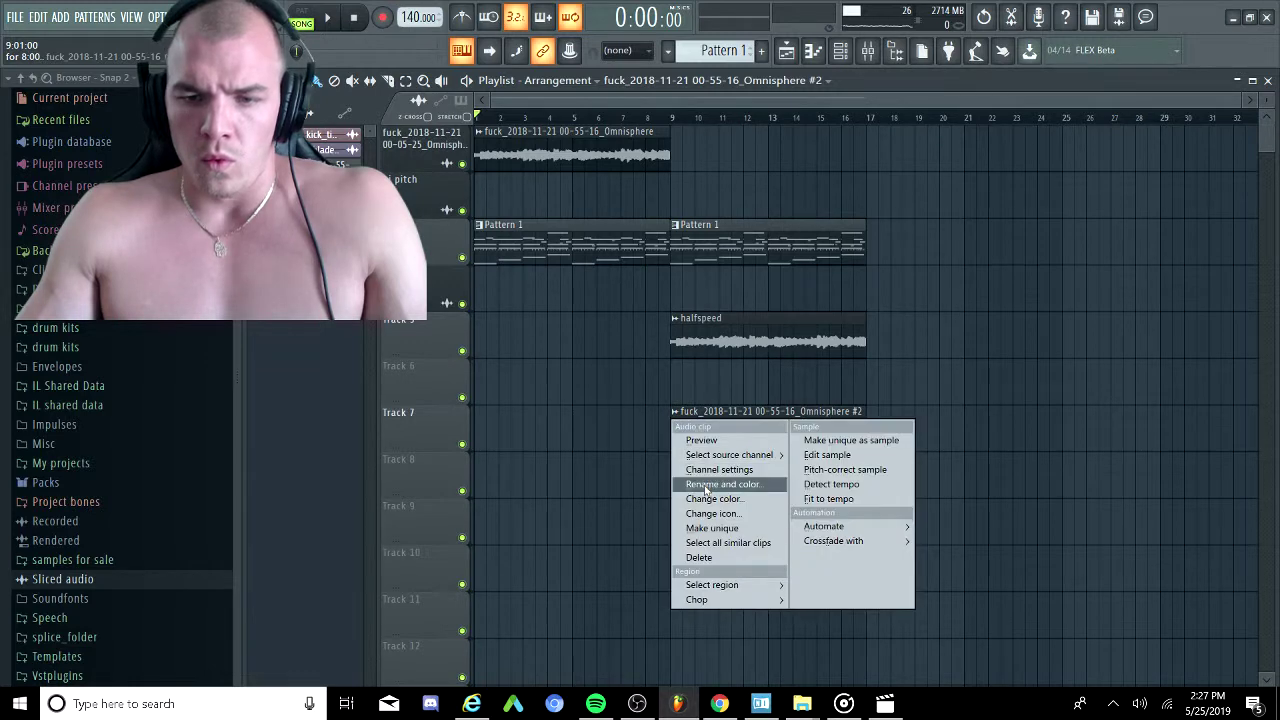
{"action": "left_click", "coordinate": [705, 485]}
{"action": "left_click_drag", "start_coordinate": [650, 465], "coordinate": [516, 472]}
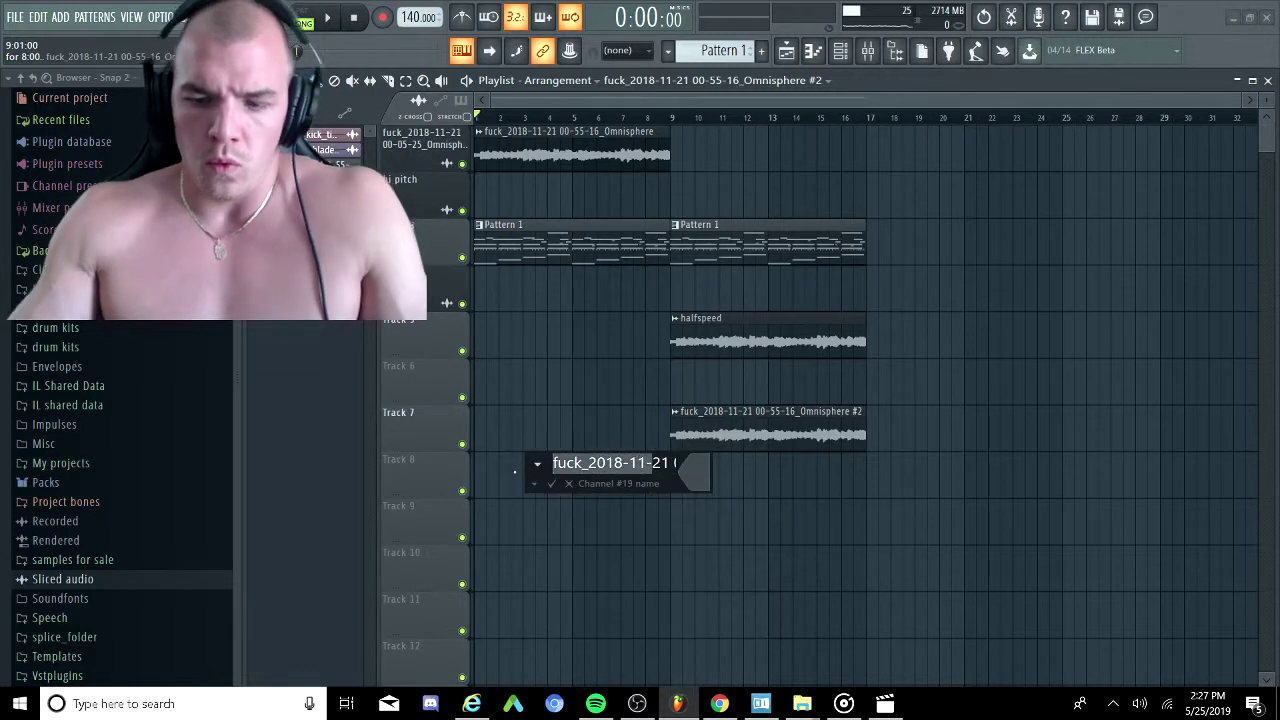
{"action": "key", "text": "Delete"}
{"action": "key", "text": "Delete"}
{"action": "key", "text": "Delete"}
{"action": "key", "text": "Delete"}
{"action": "key", "text": "Delete"}
{"action": "key", "text": "Delete"}
{"action": "key", "text": "Delete"}
{"action": "key", "text": "Delete"}
{"action": "key", "text": "Delete"}
{"action": "key", "text": "Delete"}
{"action": "key", "text": "Delete"}
{"action": "key", "text": "Delete"}
{"action": "key", "text": "Delete"}
{"action": "key", "text": "Delete"}
{"action": "key", "text": "Delete"}
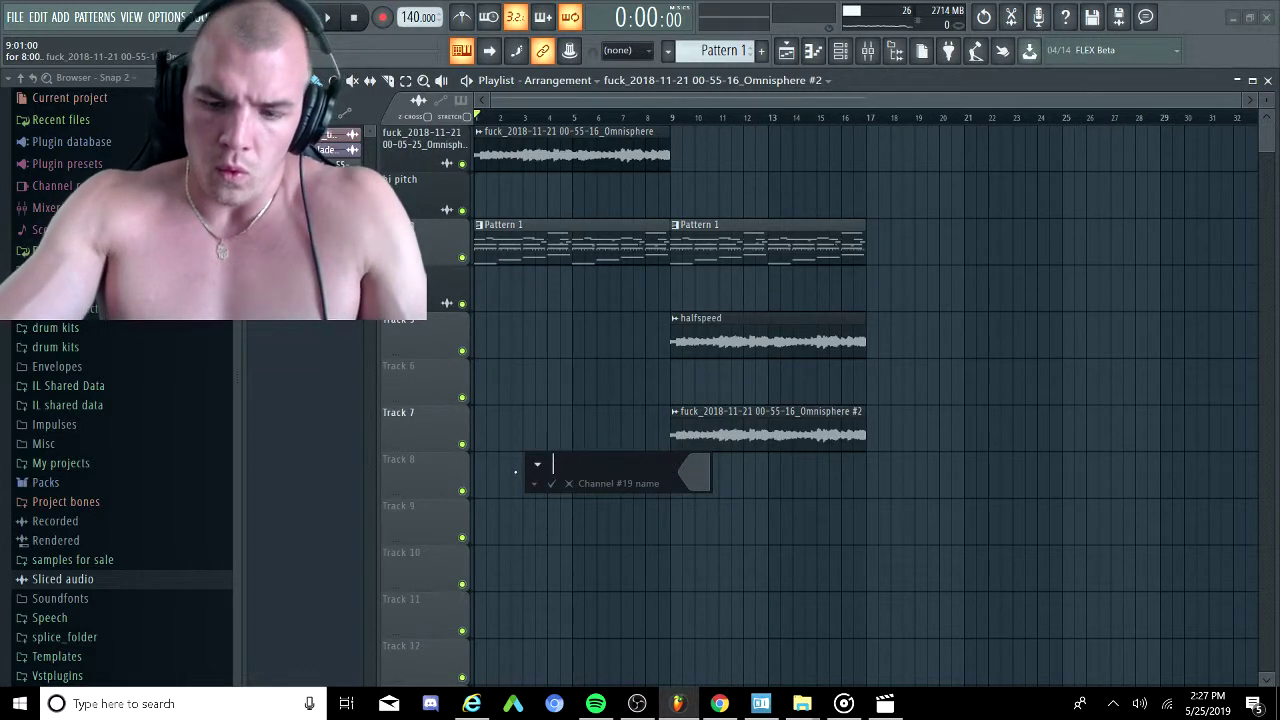
{"action": "type", "text": "pitch"}
{"action": "key", "text": "Return"}
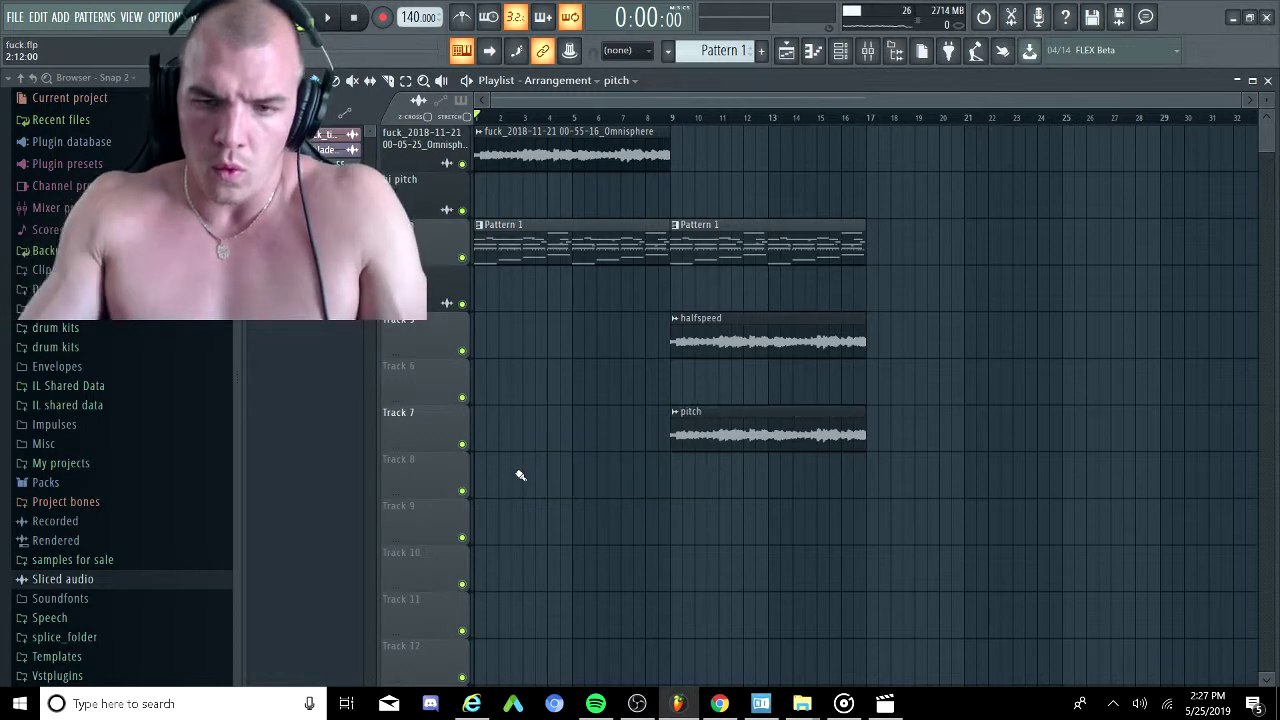
Open the pitch clip's channel settings and route the channel to the empty mixer track Insert 22.
{"action": "double_click", "coordinate": [676, 432]}
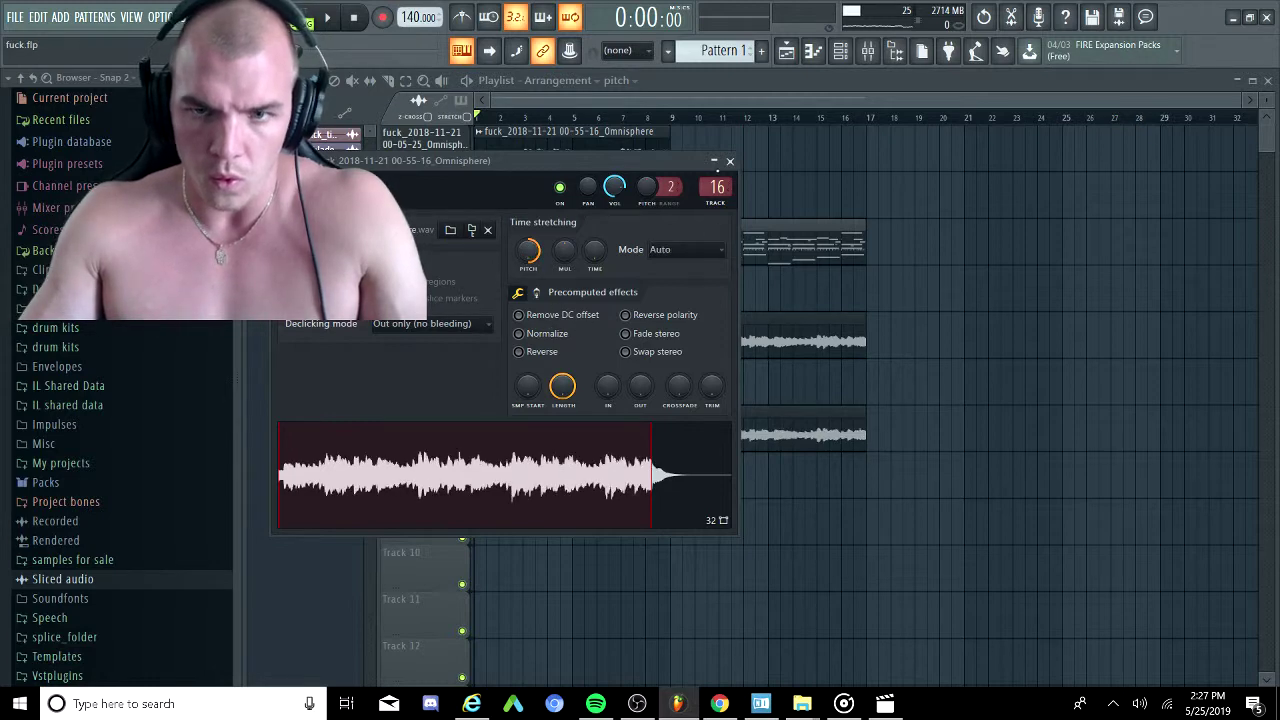
{"action": "left_click", "coordinate": [731, 163]}
{"action": "double_click", "coordinate": [711, 422]}
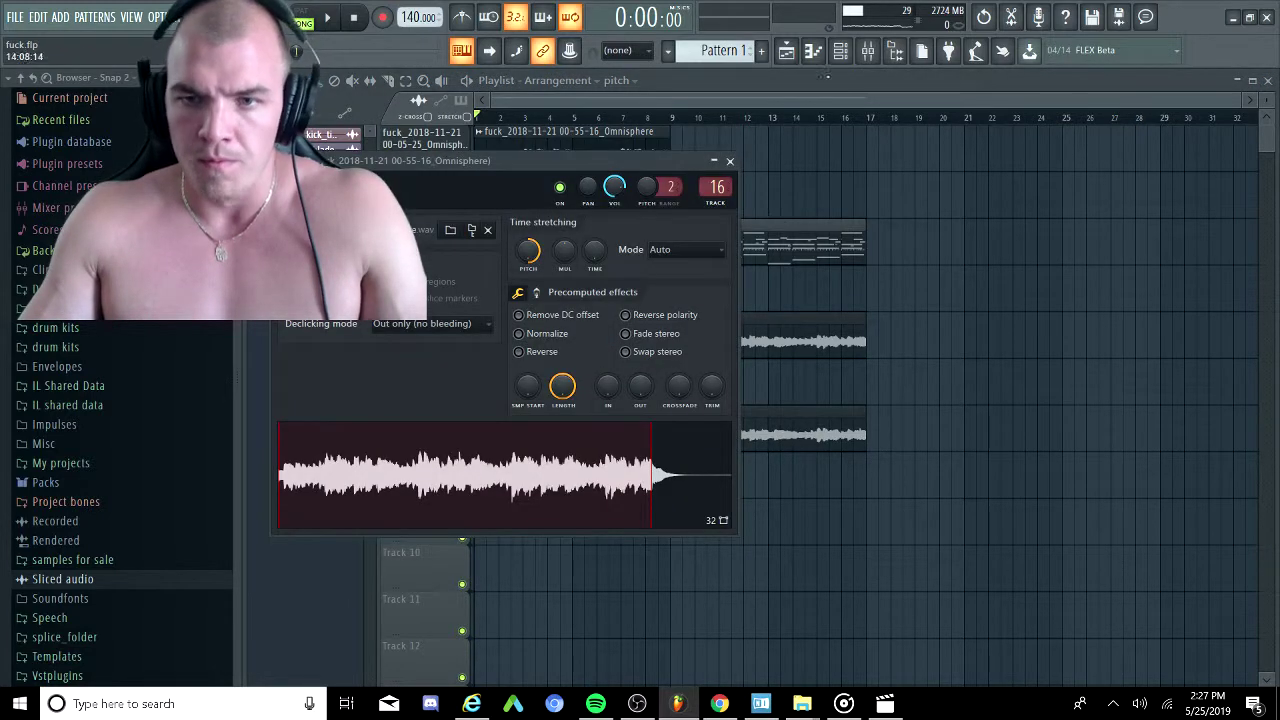
{"action": "left_click", "coordinate": [880, 52]}
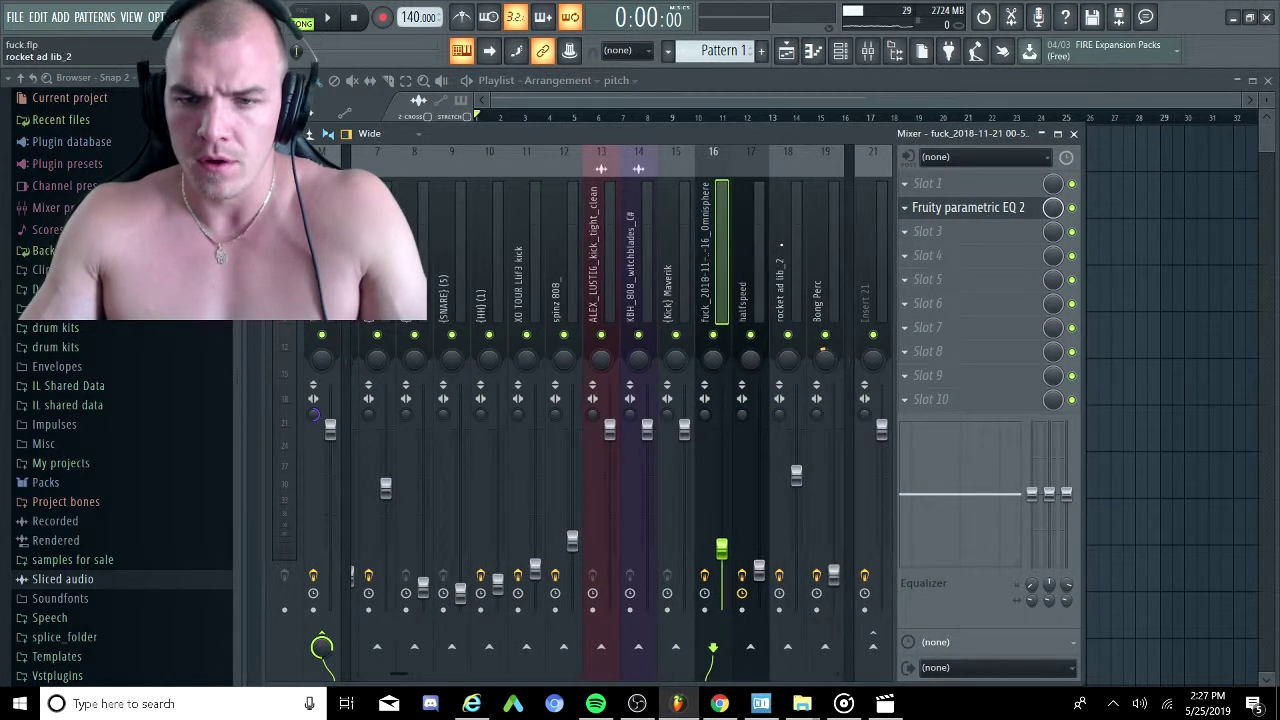
{"action": "right_click", "coordinate": [618, 272]}
{"action": "mouse_move", "coordinate": [662, 278]}
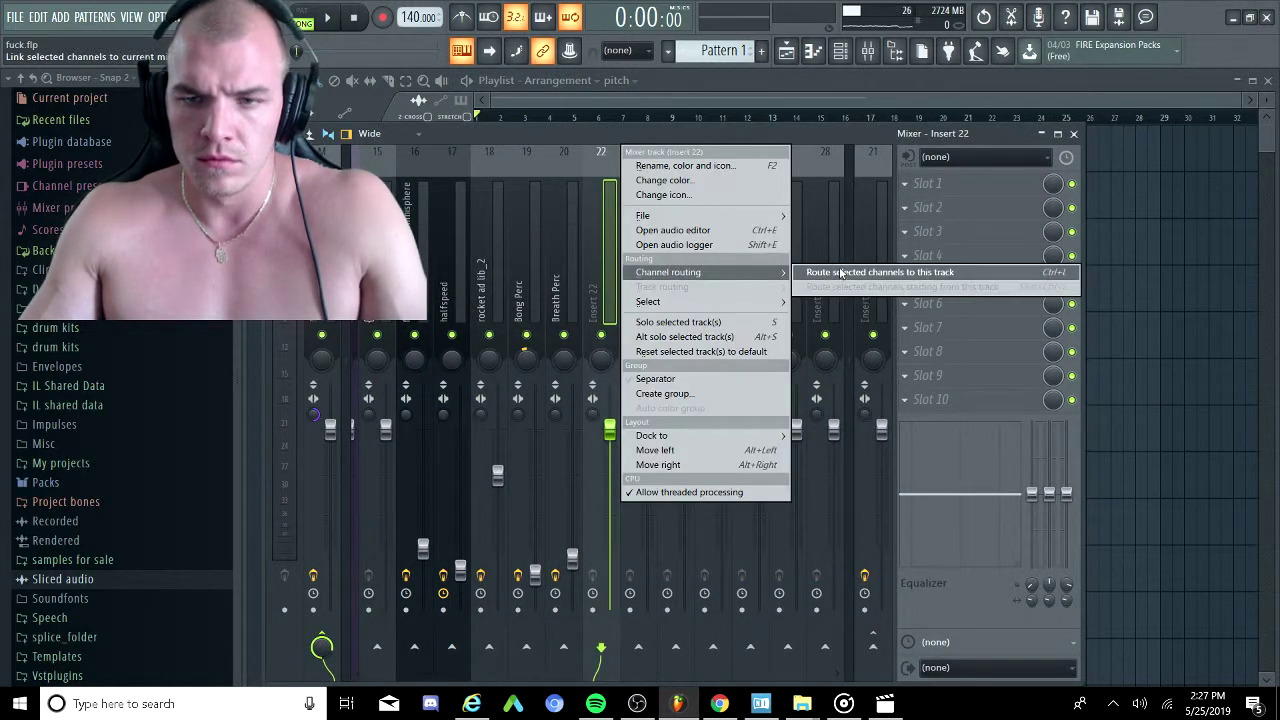
{"action": "left_click", "coordinate": [842, 278]}
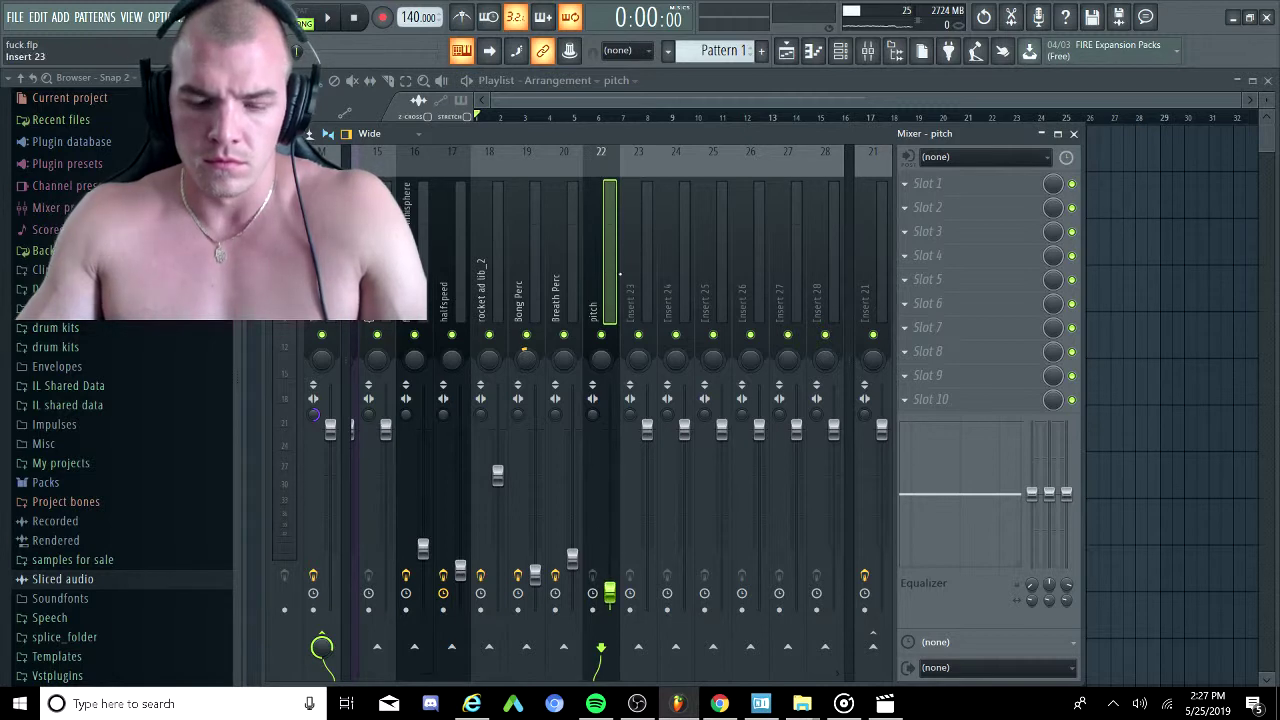
Move the pitch mixer track four places left so it sits beside halfspeed, and return to the playlist.
{"action": "key", "text": "alt+Left"}
{"action": "key", "text": "alt+Left"}
{"action": "key", "text": "alt+Left"}
{"action": "key", "text": "alt+Left"}
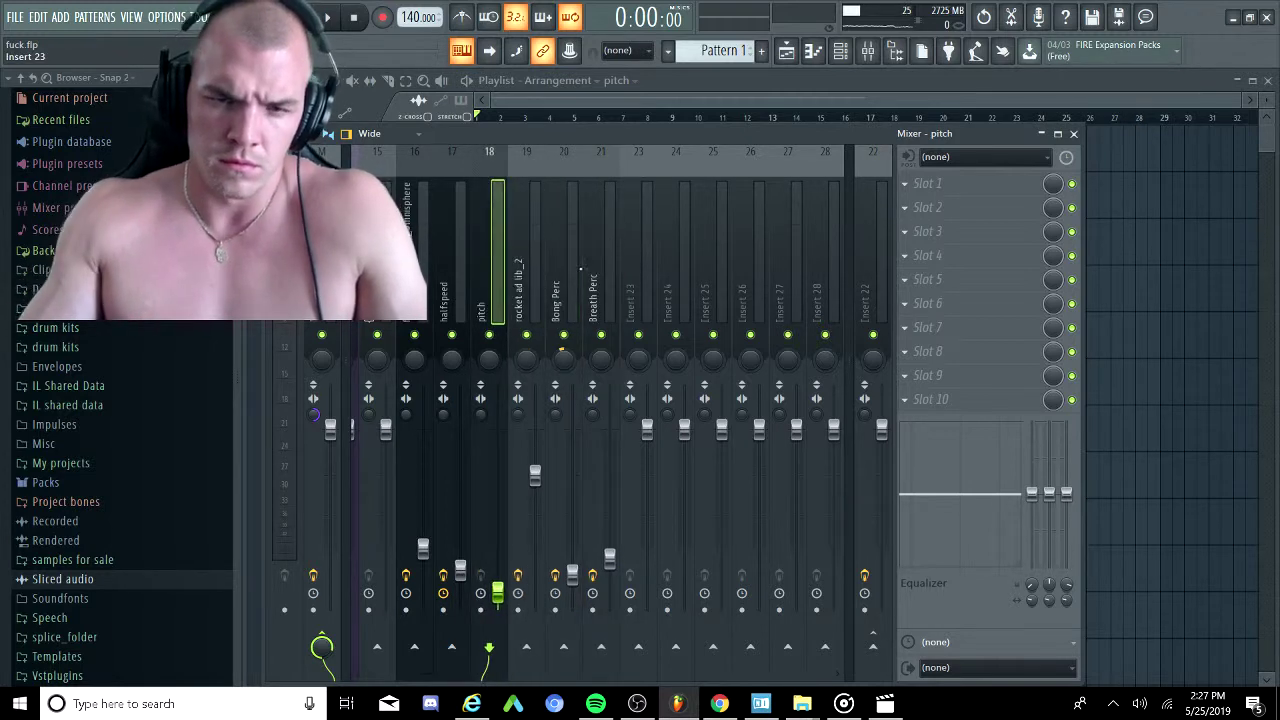
{"action": "scroll", "coordinate": [578, 270], "scroll_direction": "up", "scroll_amount": 4}
{"action": "left_click", "coordinate": [645, 81]}
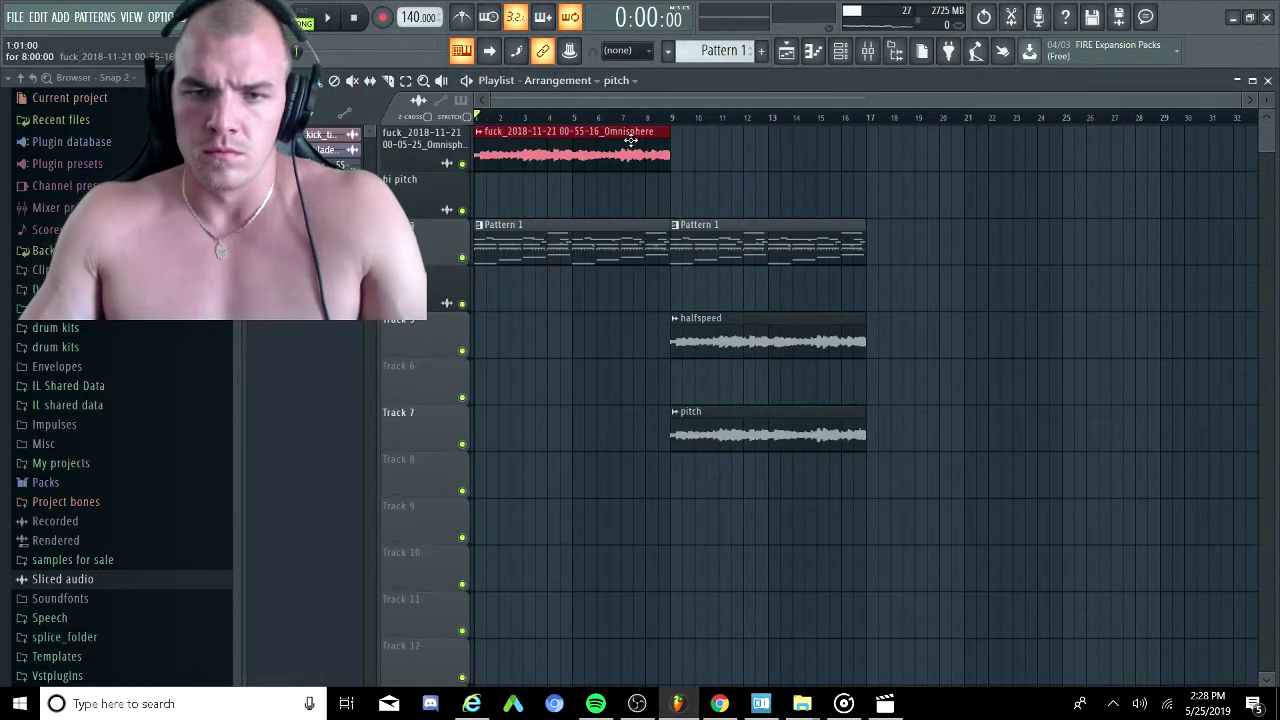
Duplicate the selected Omnisphere audio clip to bar 9 on the first track, start playback and open the mixer.
{"action": "key", "text": "ctrl+b"}
{"action": "key", "text": "space"}
{"action": "left_click", "coordinate": [868, 52]}
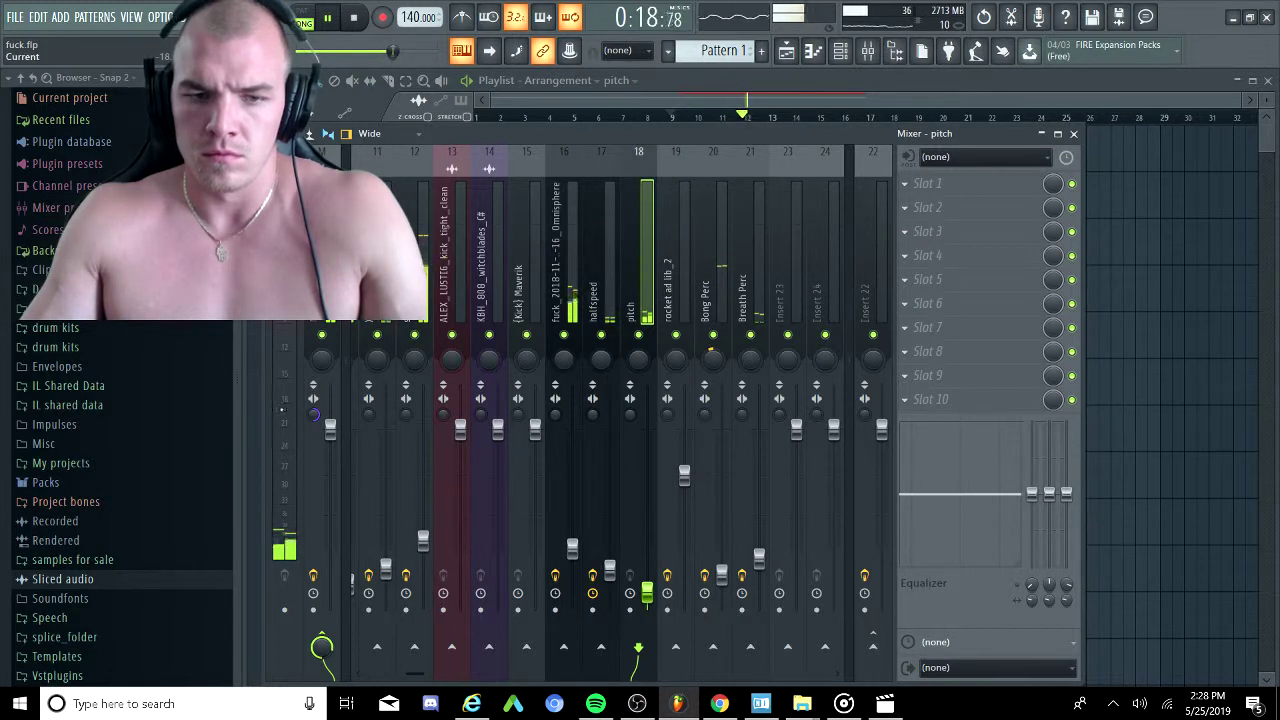
{"action": "right_click", "coordinate": [313, 413]}
{"action": "left_click", "coordinate": [335, 426]}
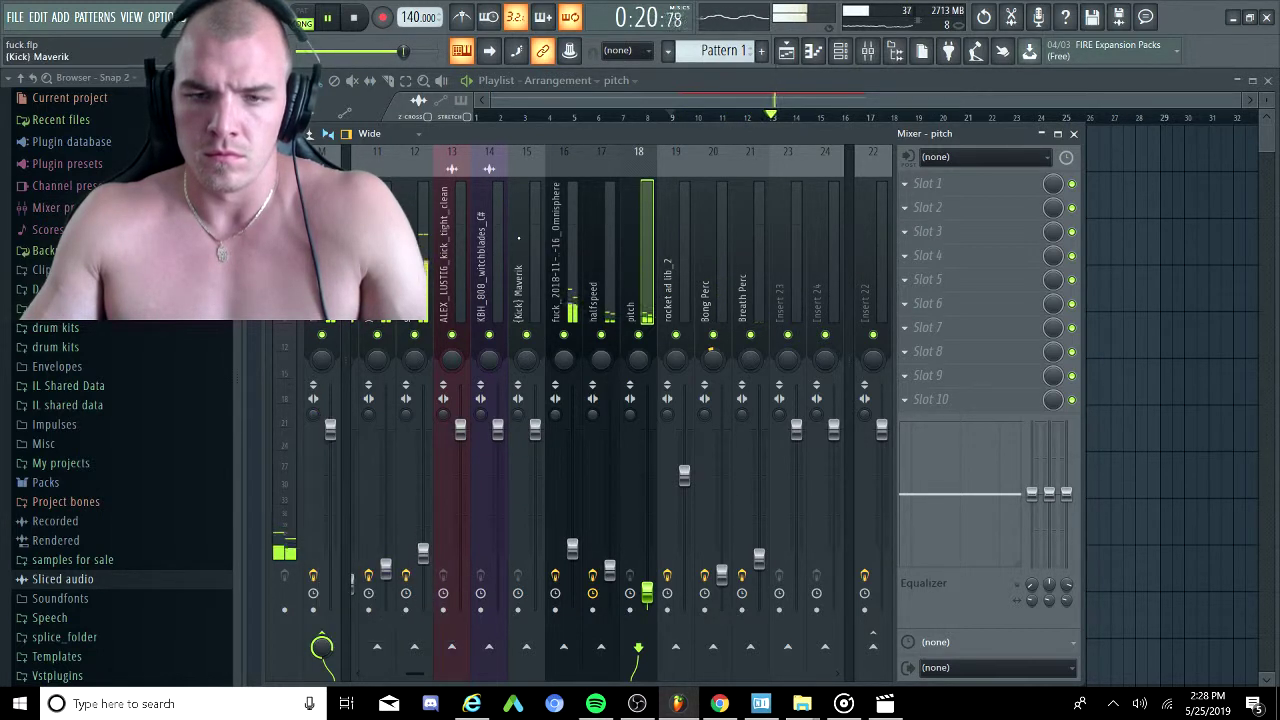
Copy the Fruity parametric EQ 2 with its settings from the Omnisphere mixer track to the pitch track.
{"action": "scroll", "coordinate": [519, 238], "scroll_direction": "up", "scroll_amount": 5}
{"action": "scroll", "coordinate": [530, 239], "scroll_direction": "down", "scroll_amount": 3}
{"action": "left_click", "coordinate": [710, 251]}
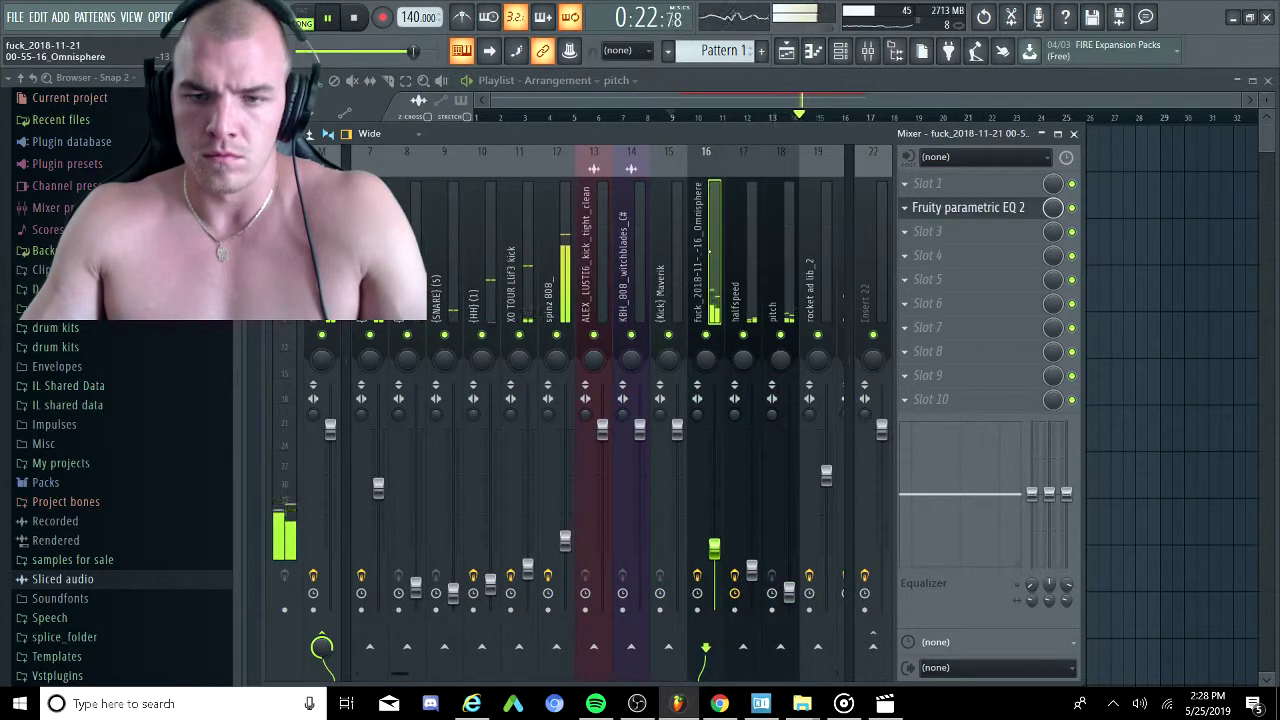
{"action": "left_click", "coordinate": [905, 207]}
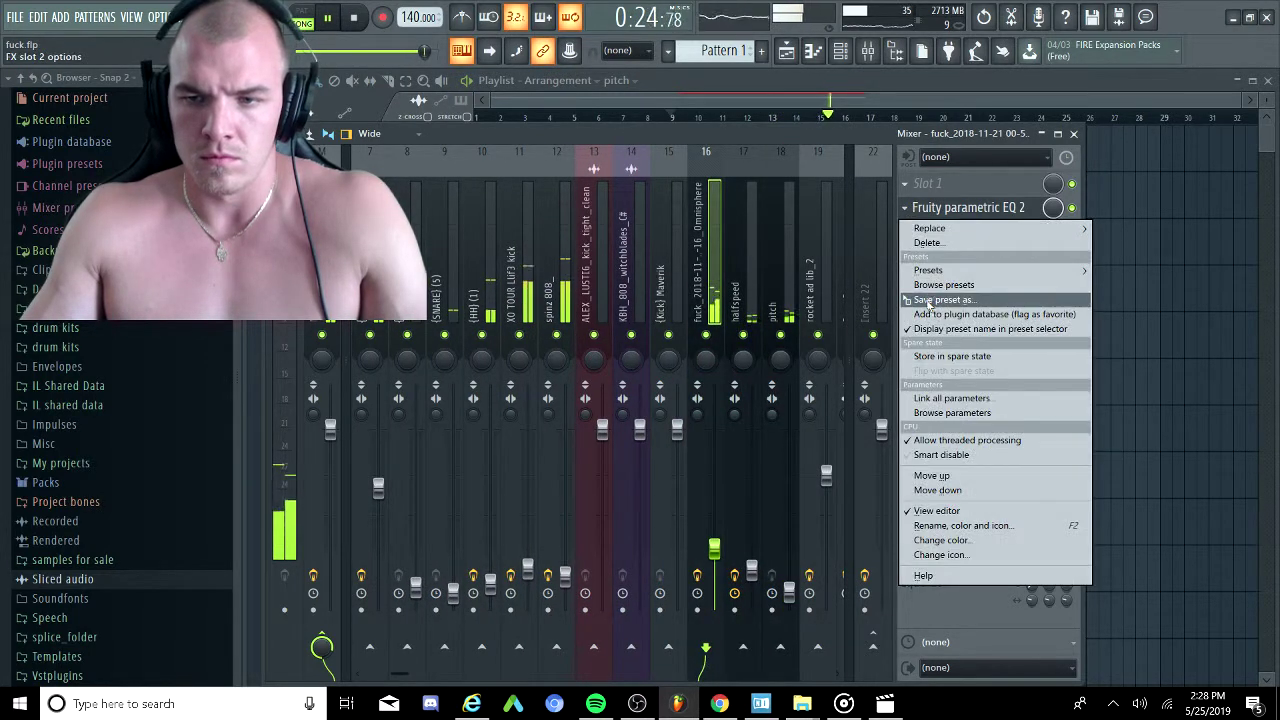
{"action": "left_click_drag", "start_coordinate": [928, 302], "coordinate": [772, 271]}
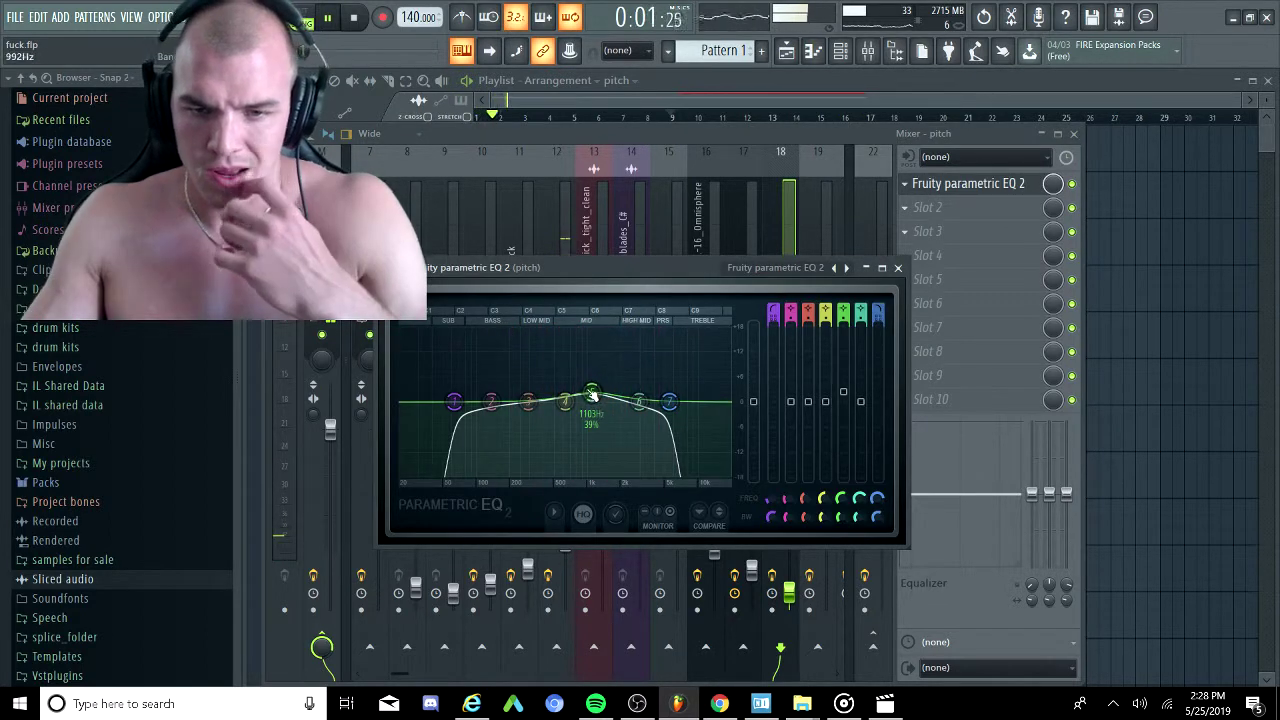
Reshape the pitch track's EQ: raise the low cut, dip bands 2 and 5, and slightly boost band 6.
{"action": "left_click_drag", "start_coordinate": [592, 395], "coordinate": [633, 392]}
{"action": "left_click_drag", "start_coordinate": [455, 402], "coordinate": [500, 417]}
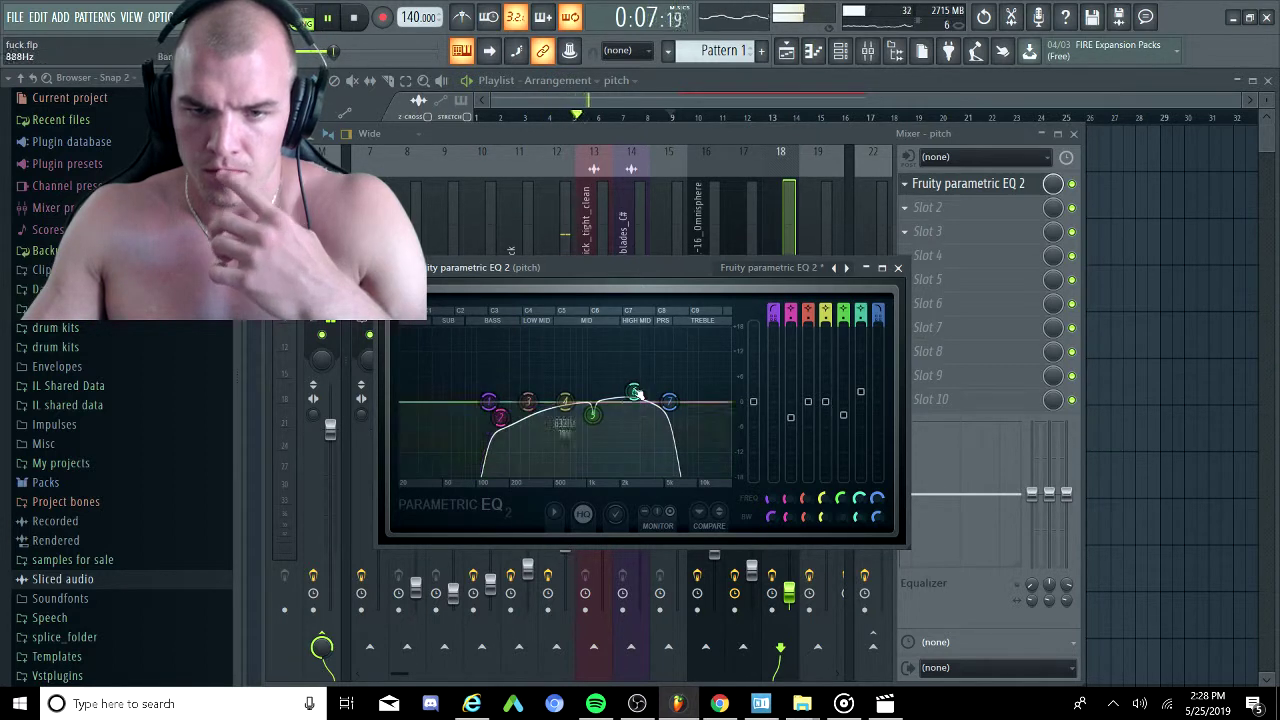
{"action": "left_click", "coordinate": [697, 229]}
Select the Omnisphere mixer track and move its Fruity parametric EQ 2 from slot 2 to slot 1.
{"action": "left_click", "coordinate": [745, 250]}
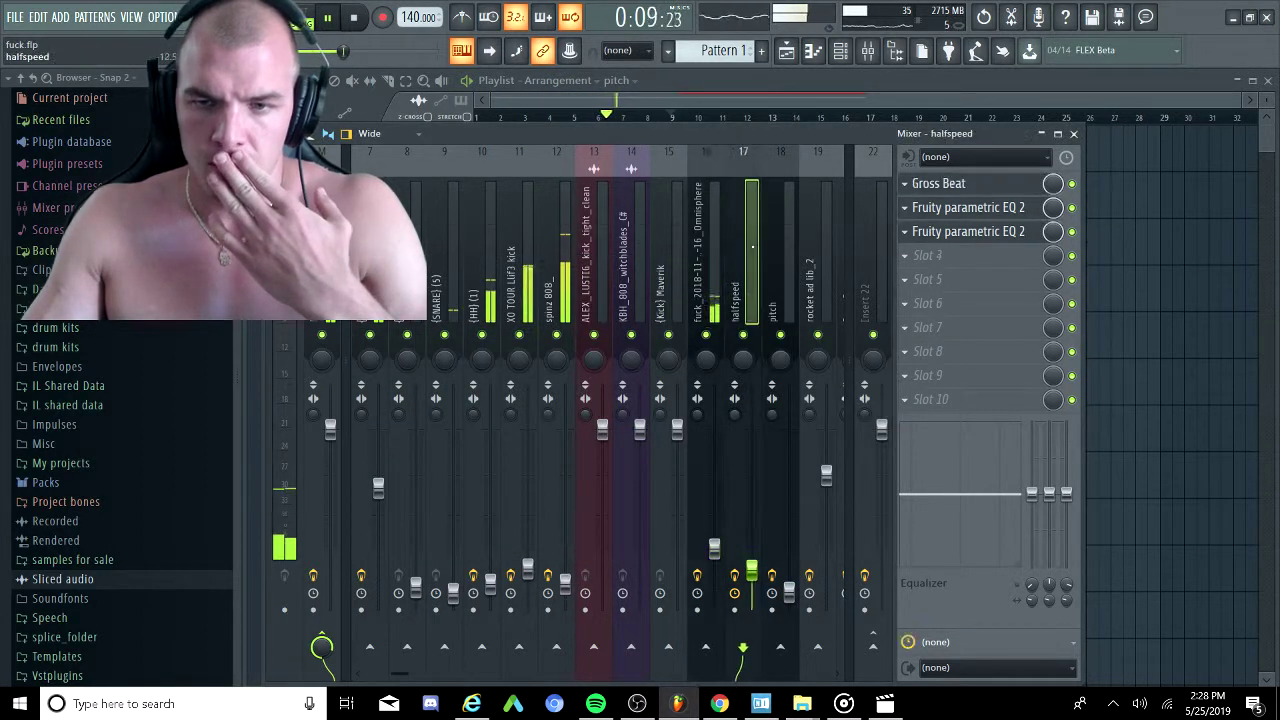
{"action": "key", "text": "Left"}
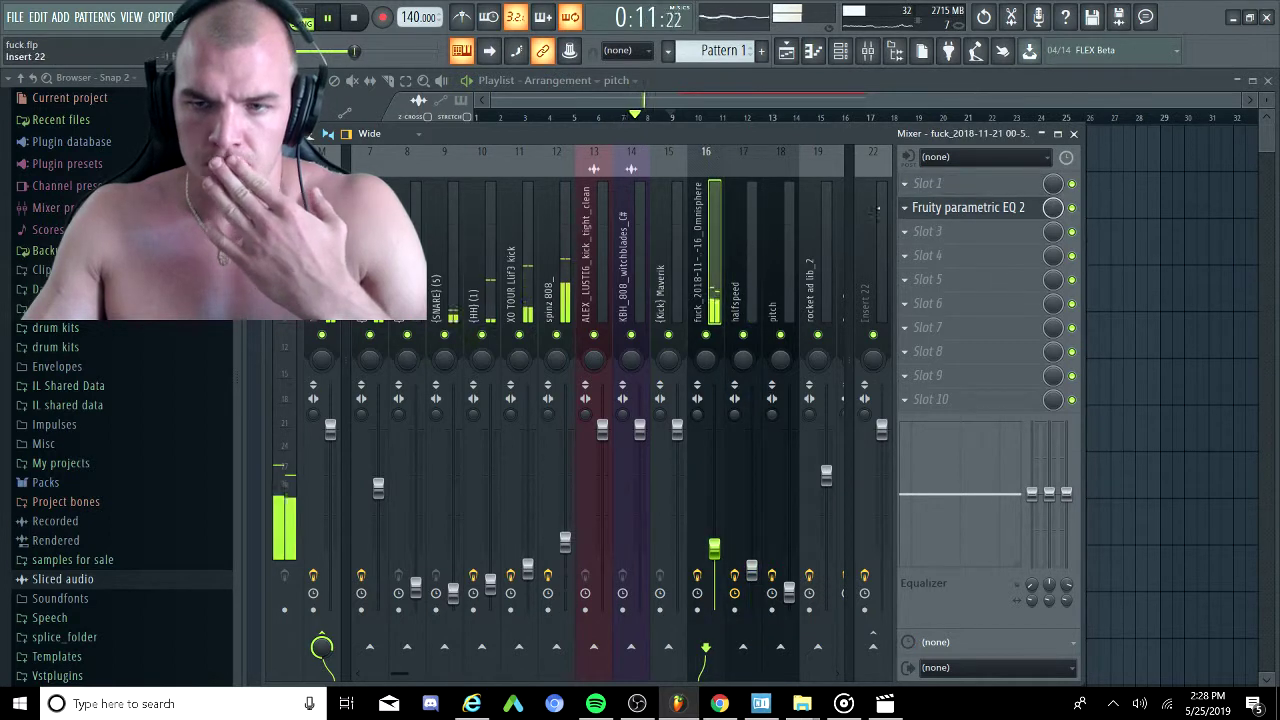
{"action": "left_click_drag", "start_coordinate": [948, 218], "coordinate": [948, 185]}
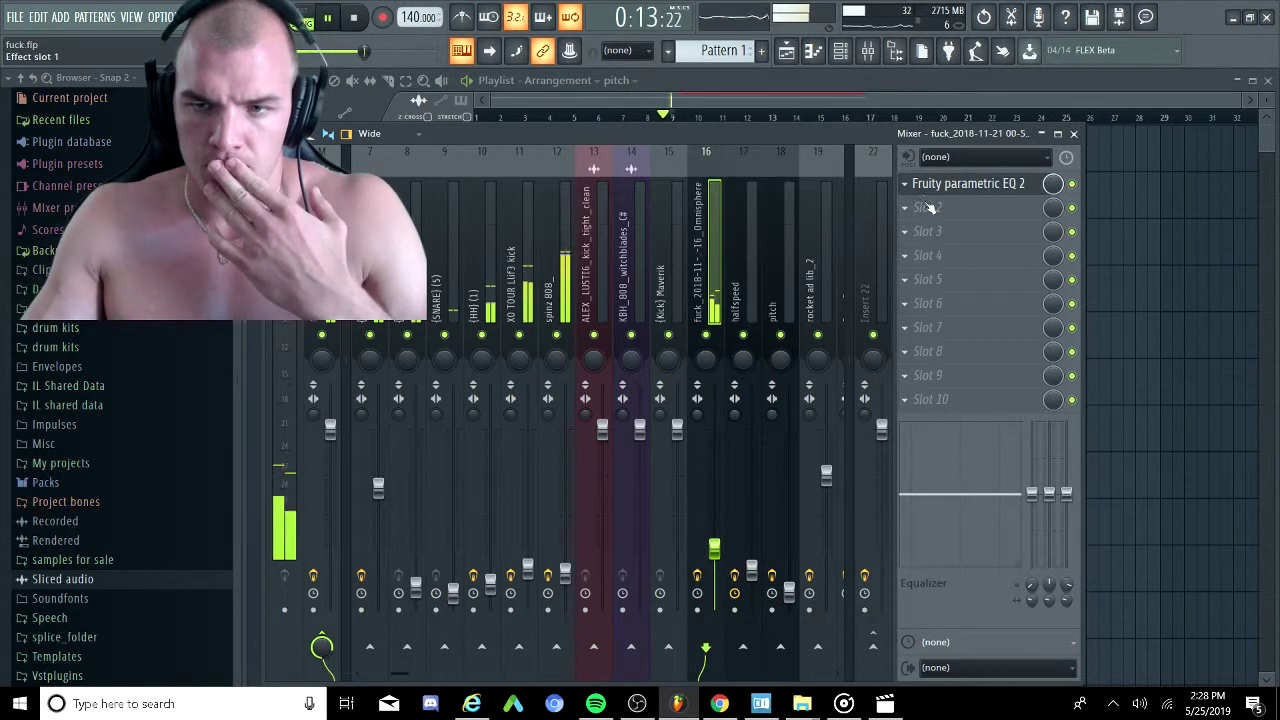
Add Fruity Stereo Shaper in slot 2 of the Omnisphere track and load its Stereoize 3 preset.
{"action": "left_click", "coordinate": [940, 207]}
{"action": "mouse_move", "coordinate": [1117, 351]}
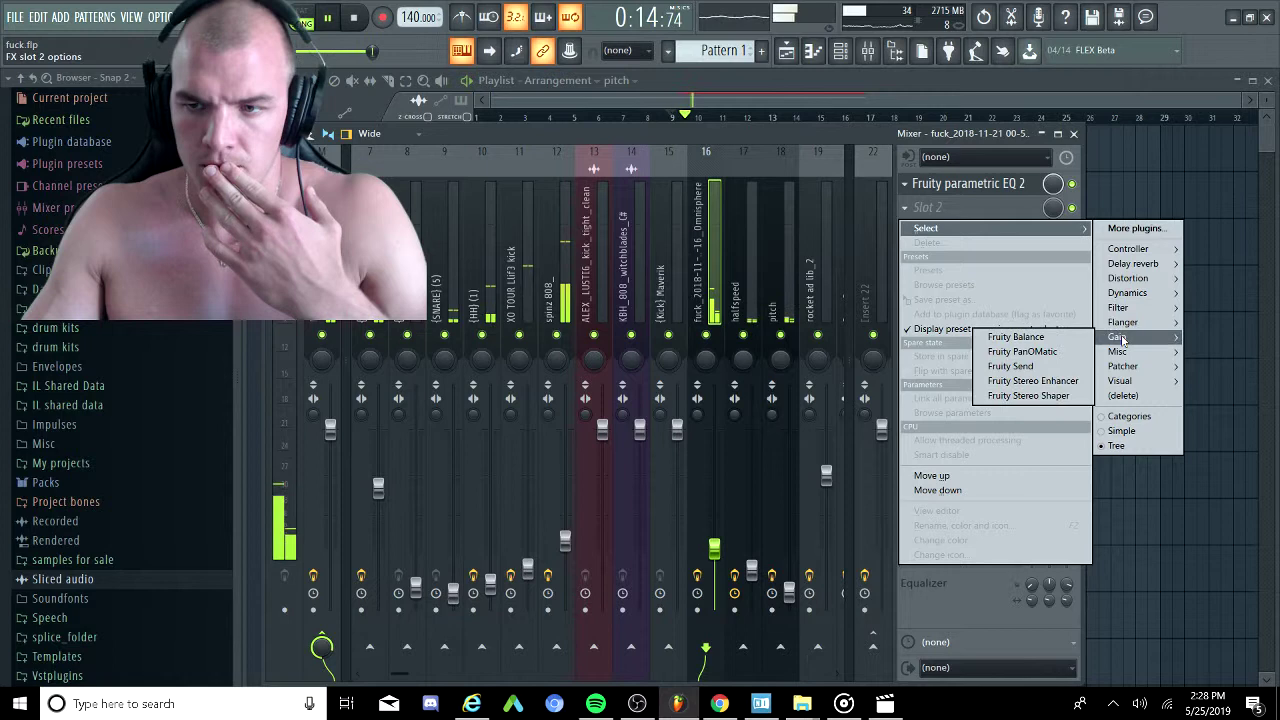
{"action": "left_click", "coordinate": [1032, 397]}
{"action": "right_click", "coordinate": [579, 307]}
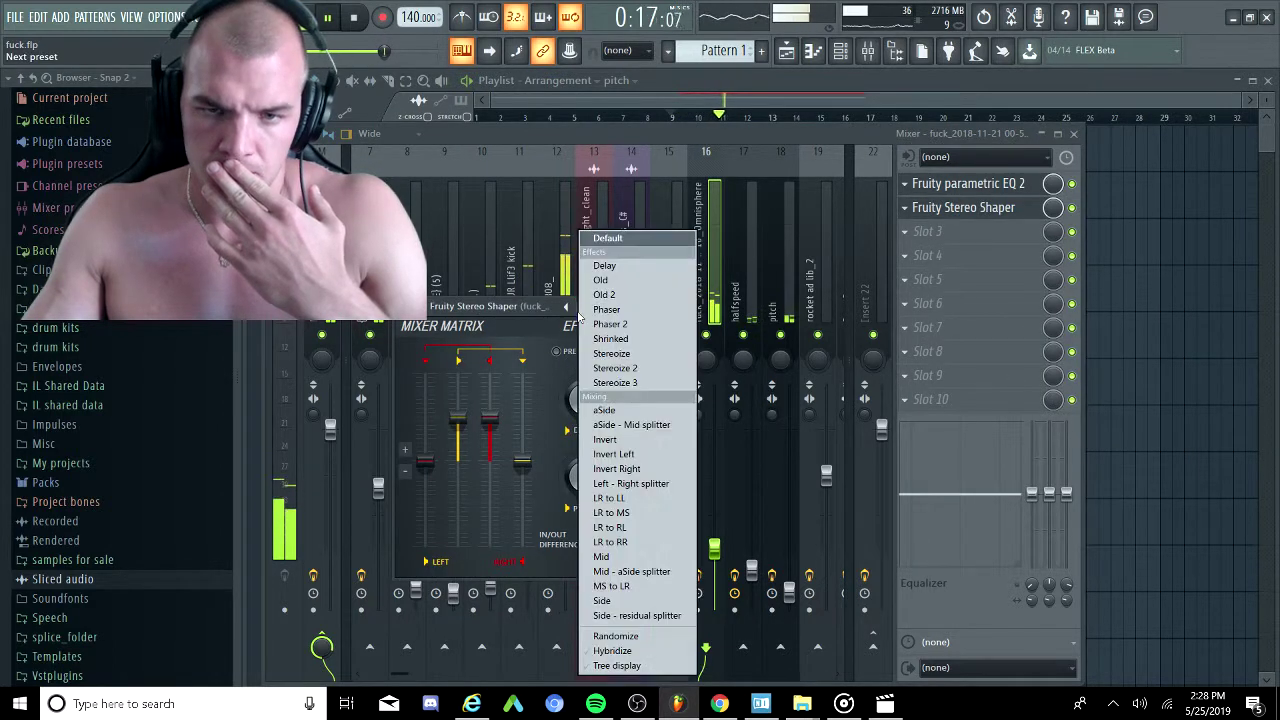
{"action": "left_click", "coordinate": [614, 377]}
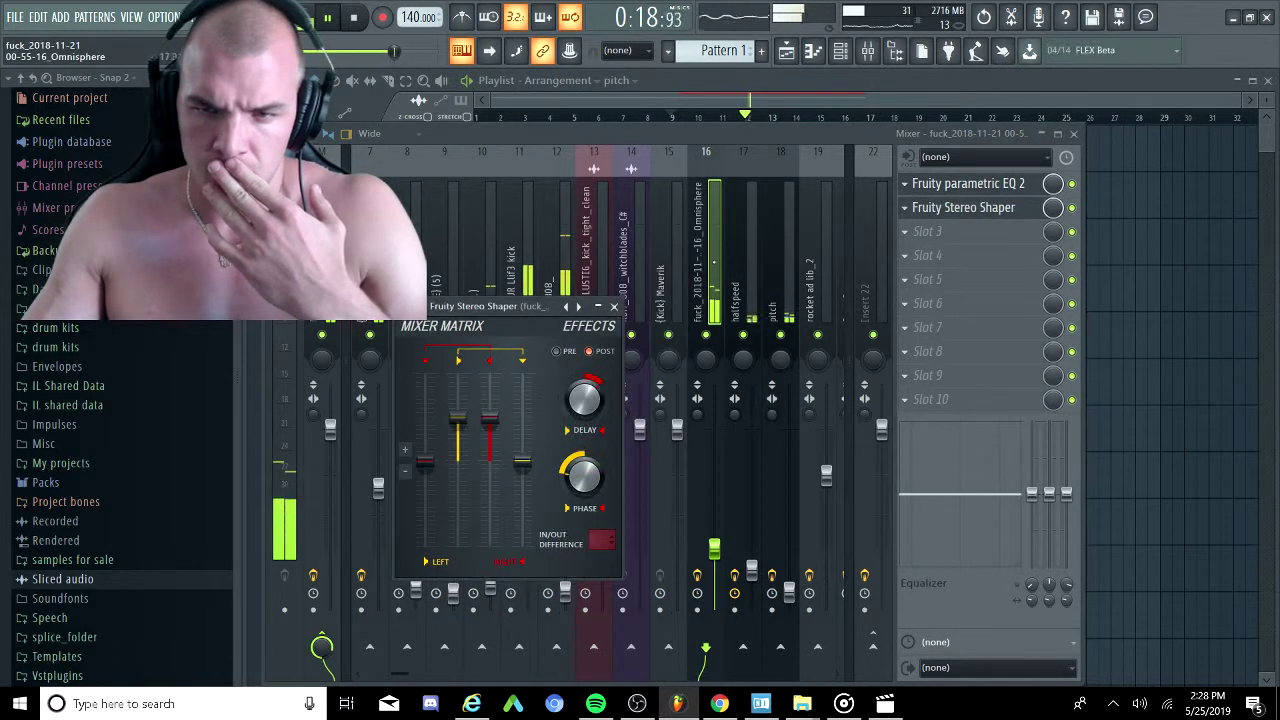
{"action": "left_click", "coordinate": [613, 306]}
Copy the Fruity Stereo Shaper to the halfspeed track and load the Stereoize 2 preset there.
{"action": "left_click", "coordinate": [905, 207]}
{"action": "left_click_drag", "start_coordinate": [925, 299], "coordinate": [743, 290]}
{"action": "left_click", "coordinate": [588, 291]}
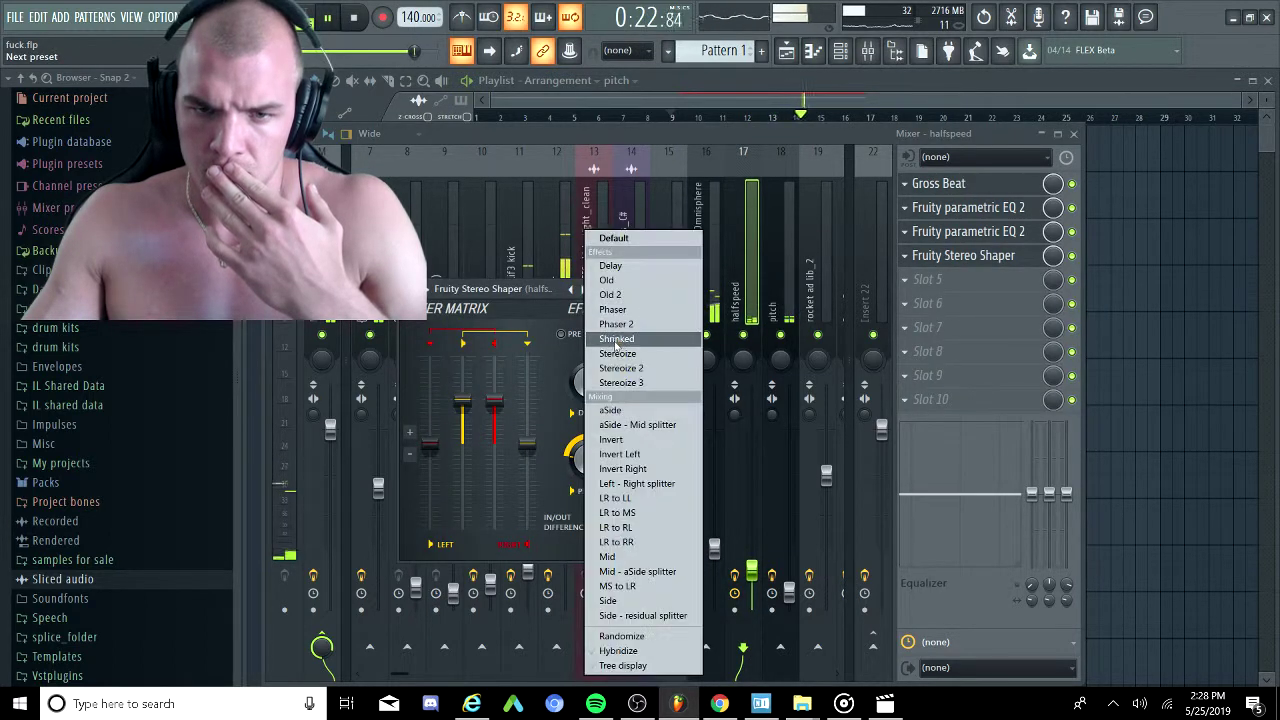
{"action": "left_click", "coordinate": [620, 371]}
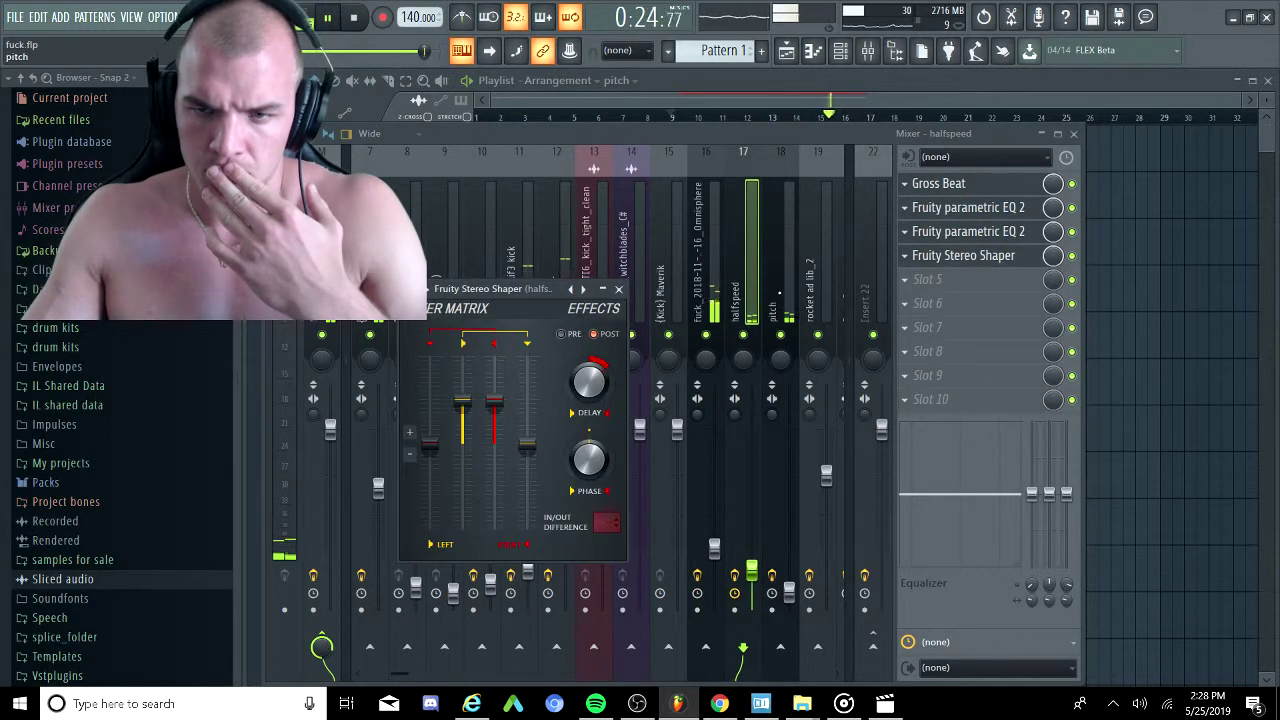
Copy the Fruity Stereo Shaper to the pitch track, load a different preset there, and reselect the Omnisphere track.
{"action": "left_click", "coordinate": [909, 261]}
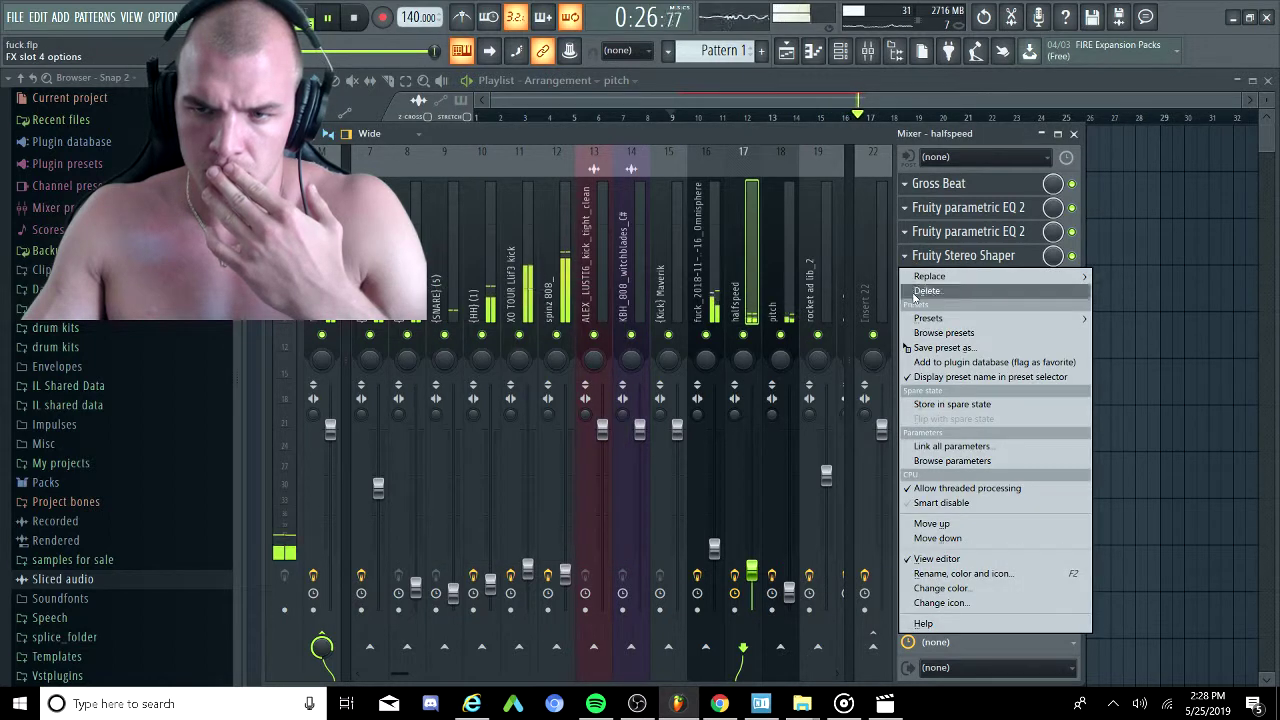
{"action": "left_click_drag", "start_coordinate": [990, 346], "coordinate": [782, 302]}
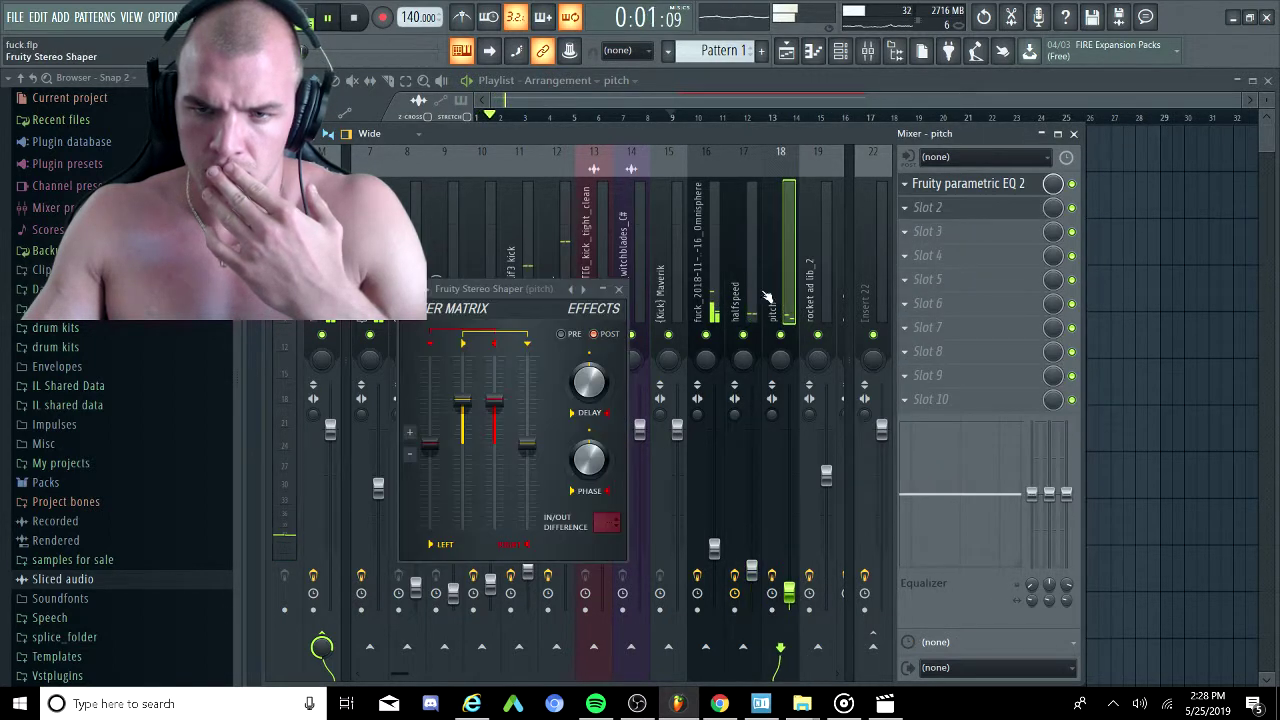
{"action": "left_click", "coordinate": [583, 289]}
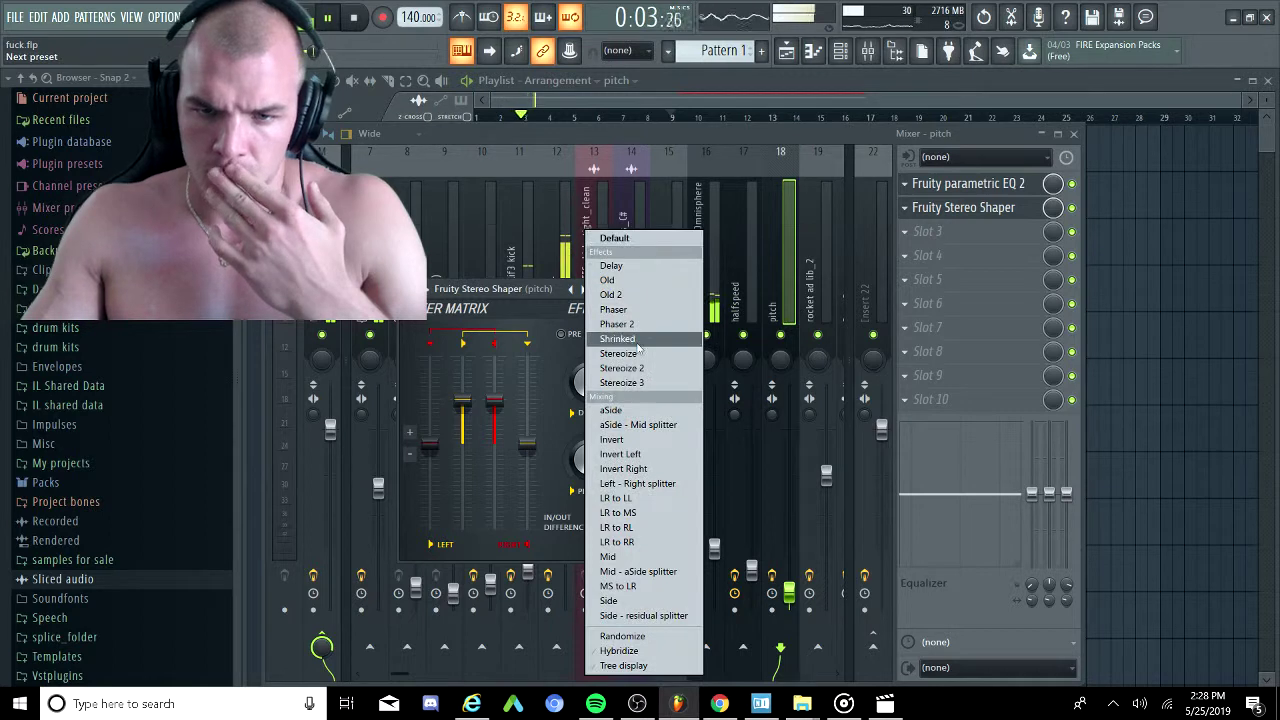
{"action": "left_click", "coordinate": [620, 345]}
{"action": "left_click", "coordinate": [720, 241]}
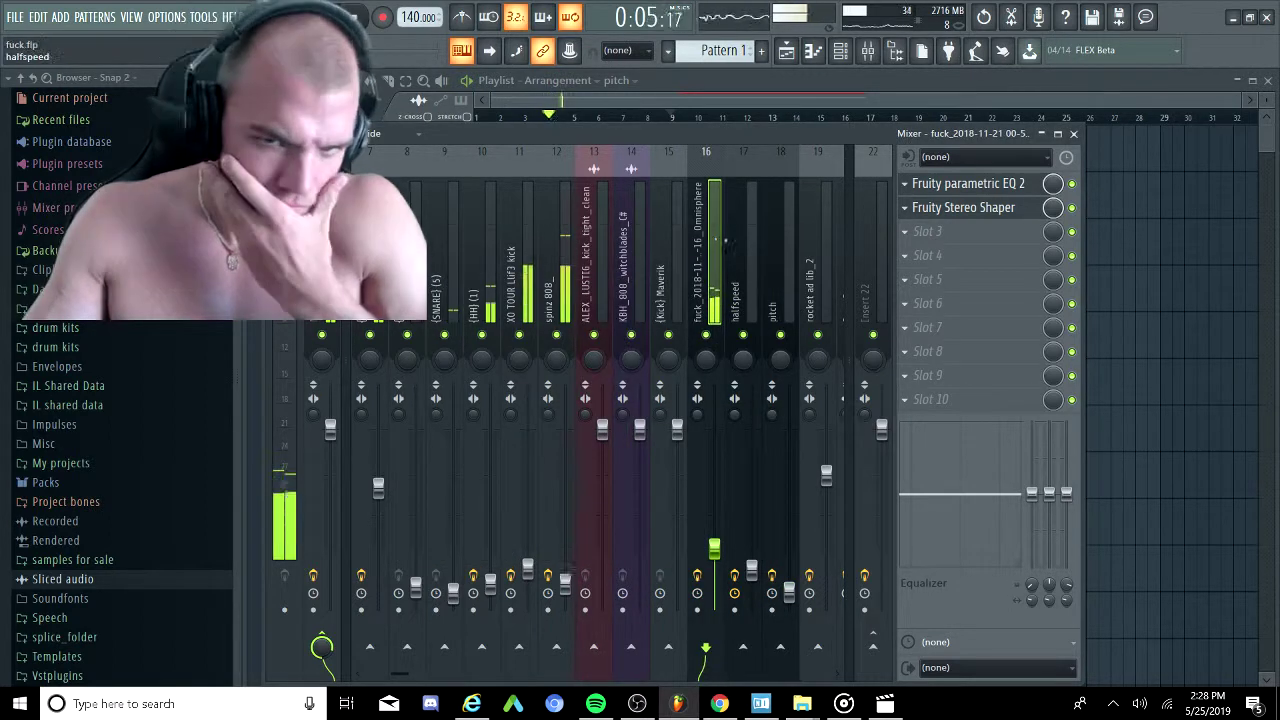
Return to the playlist, deselect the duplicated Omnisphere clip, and stop playback with the position at bar 1.
{"action": "key", "text": "F9"}
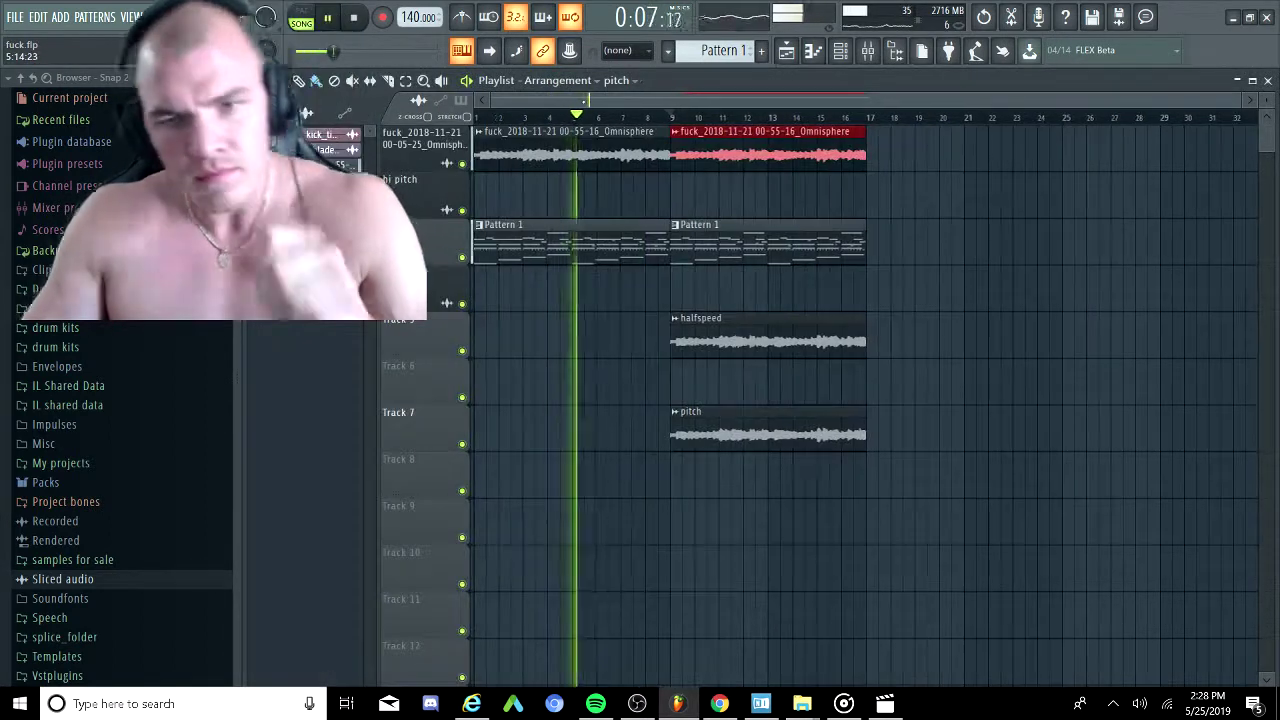
{"action": "left_click", "coordinate": [581, 318], "text": "ctrl"}
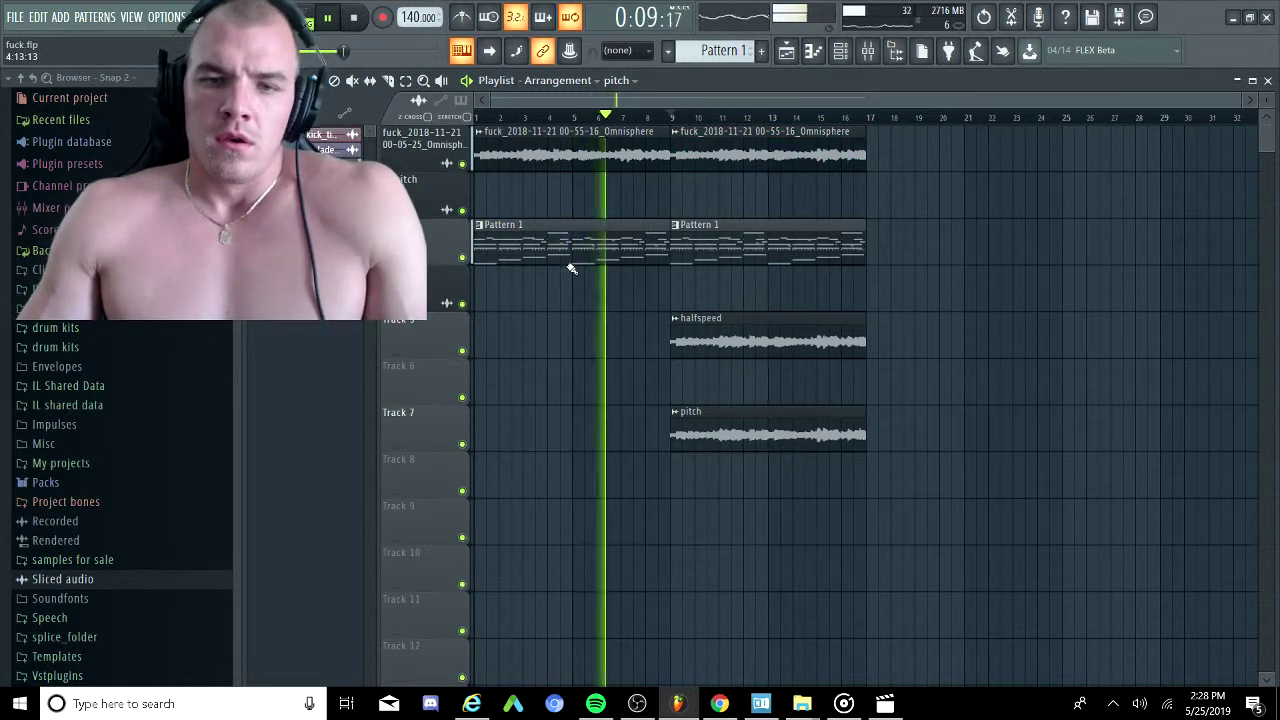
{"action": "key", "text": "space"}
{"action": "left_click", "coordinate": [477, 117]}
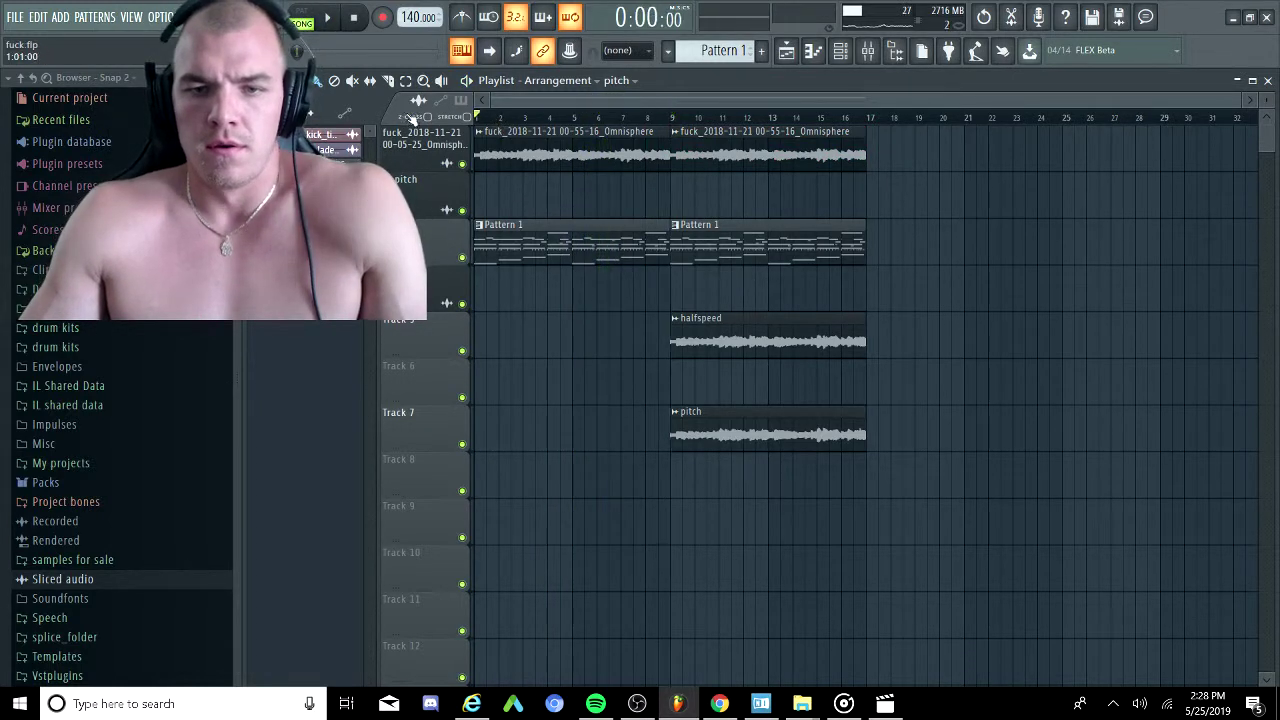
{"action": "key", "text": "space"}
{"action": "key", "text": "space"}
Split Pattern 1 by channel into separate patterns for each instrument.
{"action": "left_click", "coordinate": [671, 52]}
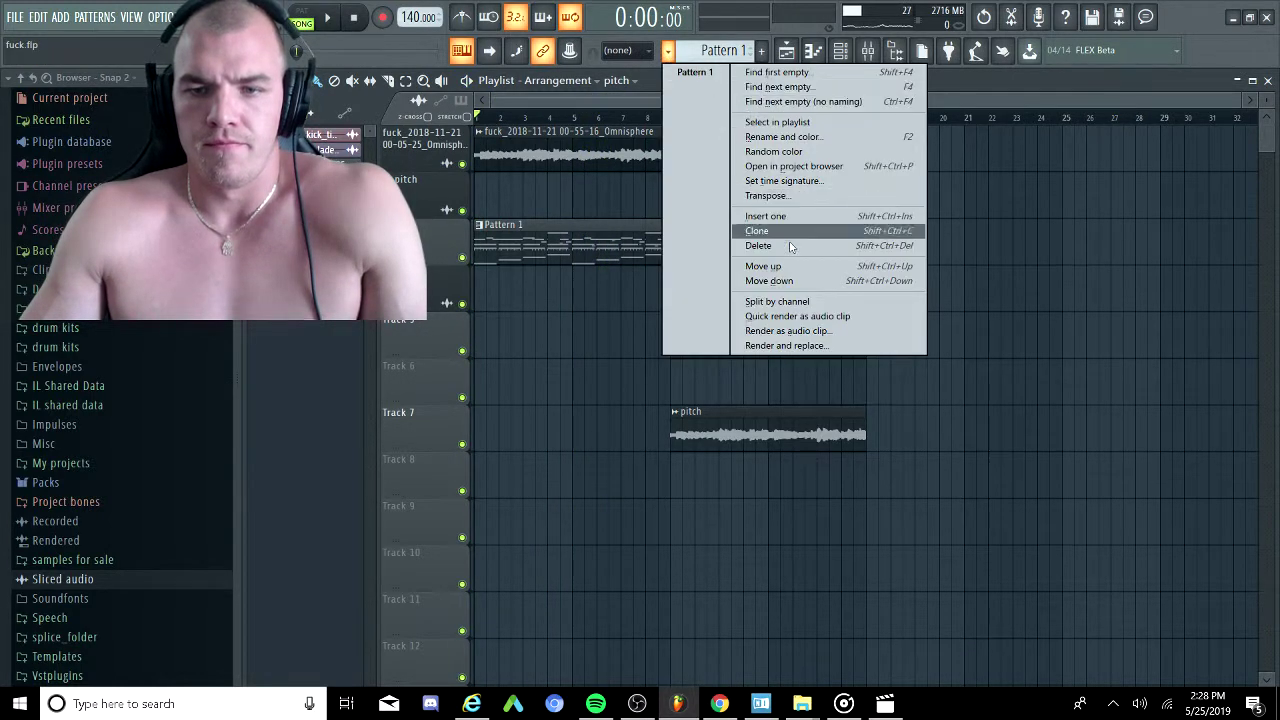
{"action": "left_click", "coordinate": [785, 302]}
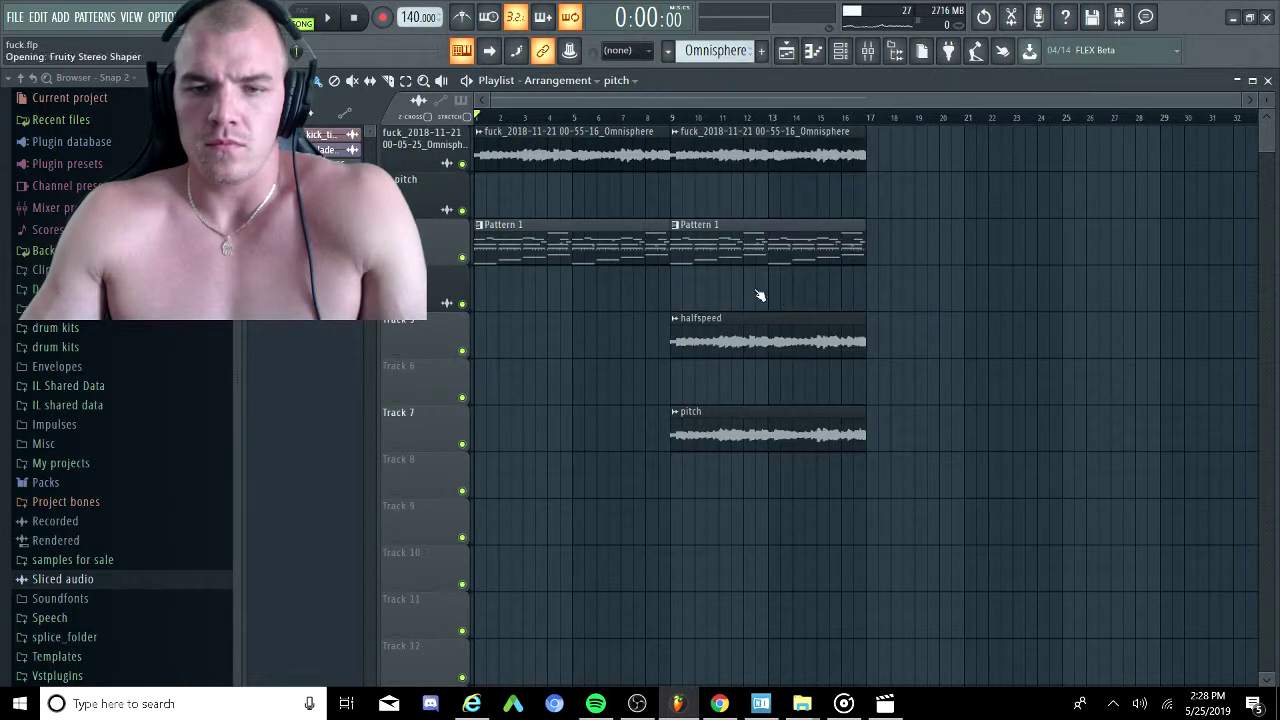
{"action": "double_click", "coordinate": [625, 264]}
{"action": "left_click", "coordinate": [788, 60]}
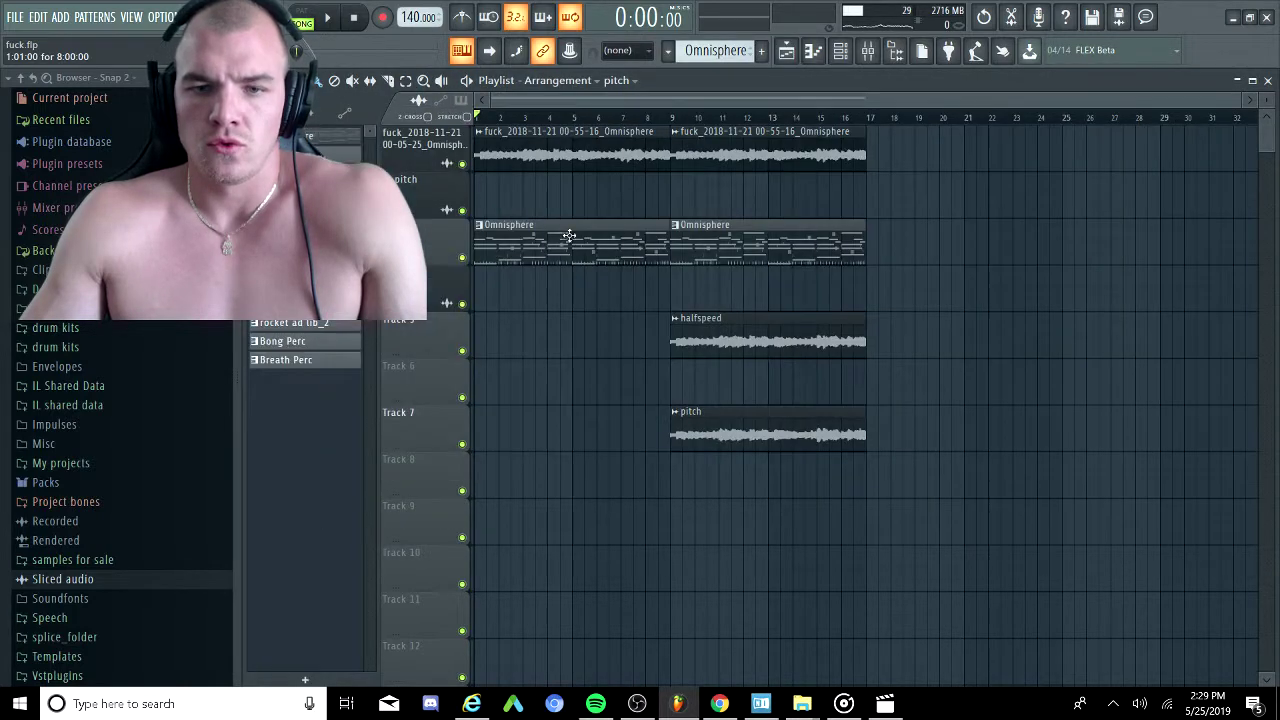
Move the split clips at bar 1 onto their own tracks: Omnisphere to Track 5, {CLAP} (3) to Track 7 and {HH} (3) to Track 8.
{"action": "left_click_drag", "start_coordinate": [564, 236], "coordinate": [520, 318]}
{"action": "left_click_drag", "start_coordinate": [516, 250], "coordinate": [500, 378]}
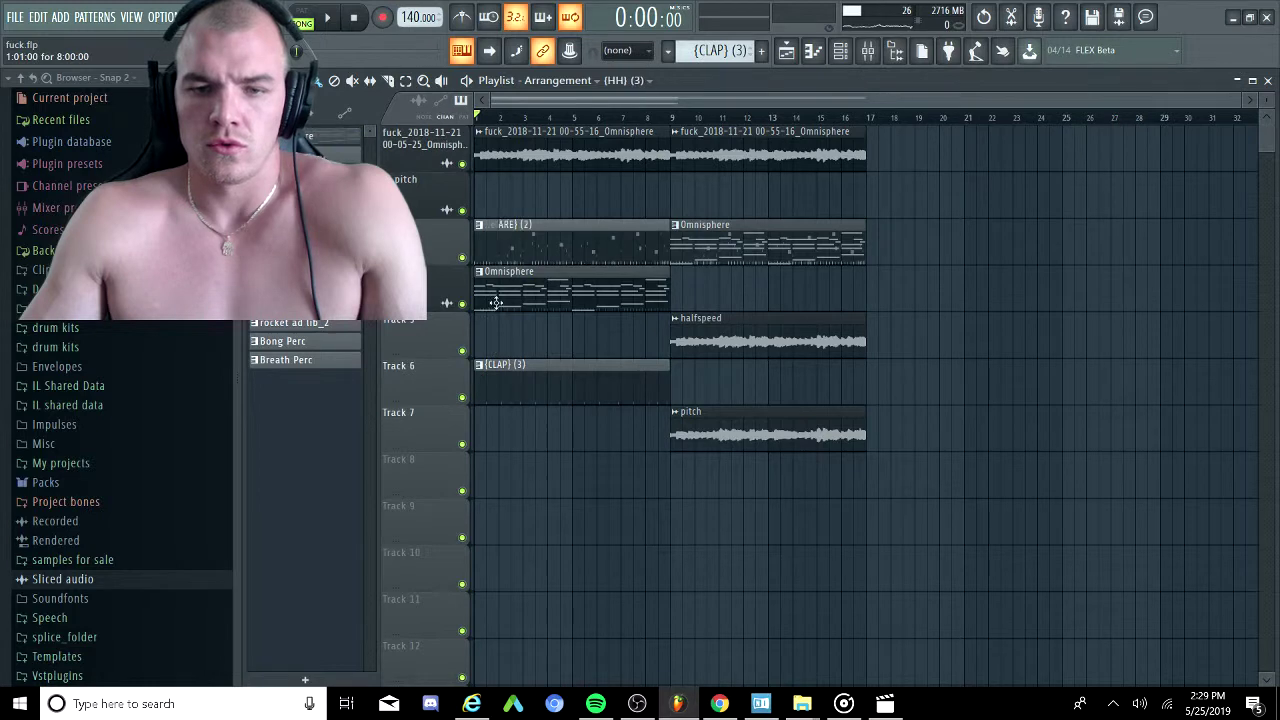
{"action": "left_click_drag", "start_coordinate": [496, 303], "coordinate": [500, 503]}
{"action": "left_click_drag", "start_coordinate": [523, 391], "coordinate": [525, 437]}
{"action": "scroll", "coordinate": [536, 267], "scroll_direction": "down", "scroll_amount": 1}
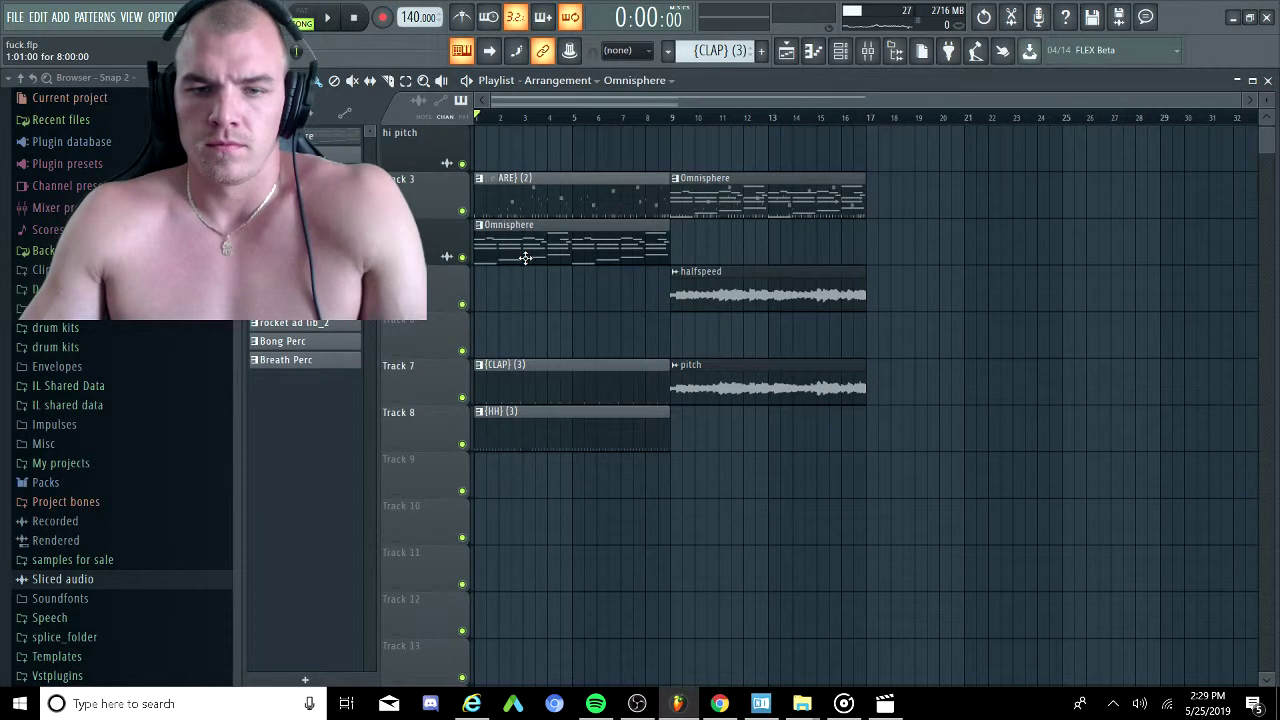
{"action": "left_click_drag", "start_coordinate": [536, 267], "coordinate": [519, 303]}
Spread {SNARE} (2), {SNARE} (5), {HH} (1), XO TOUR Llif3 kick and spinz 808_ from the bar 1 stack onto Tracks 9 to 13.
{"action": "left_click_drag", "start_coordinate": [512, 210], "coordinate": [460, 524]}
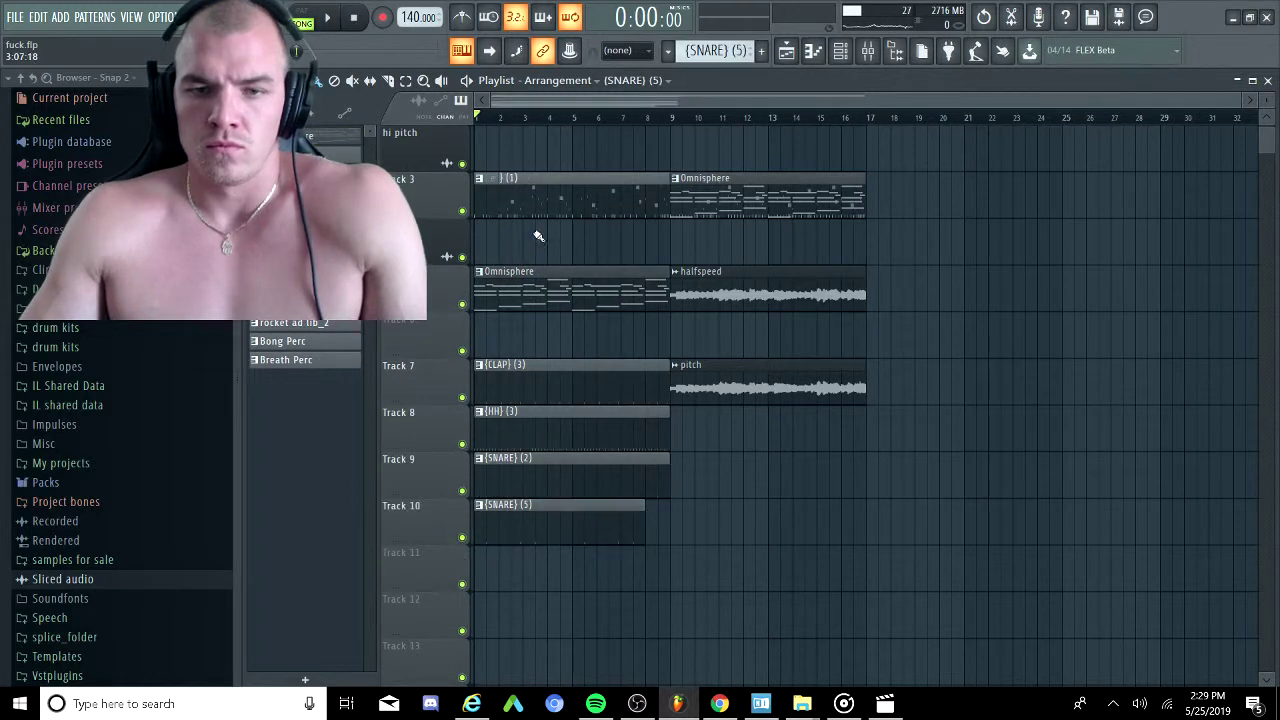
{"action": "left_click_drag", "start_coordinate": [476, 567], "coordinate": [474, 569]}
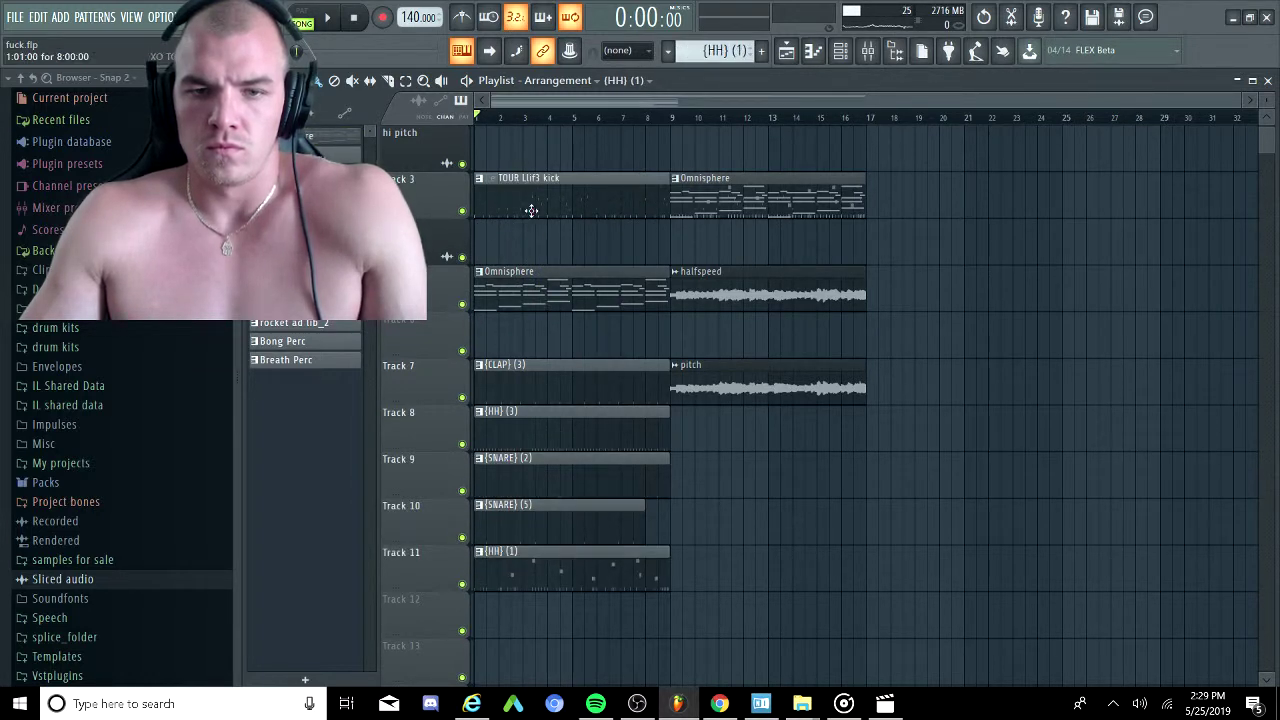
{"action": "left_click_drag", "start_coordinate": [531, 210], "coordinate": [478, 674]}
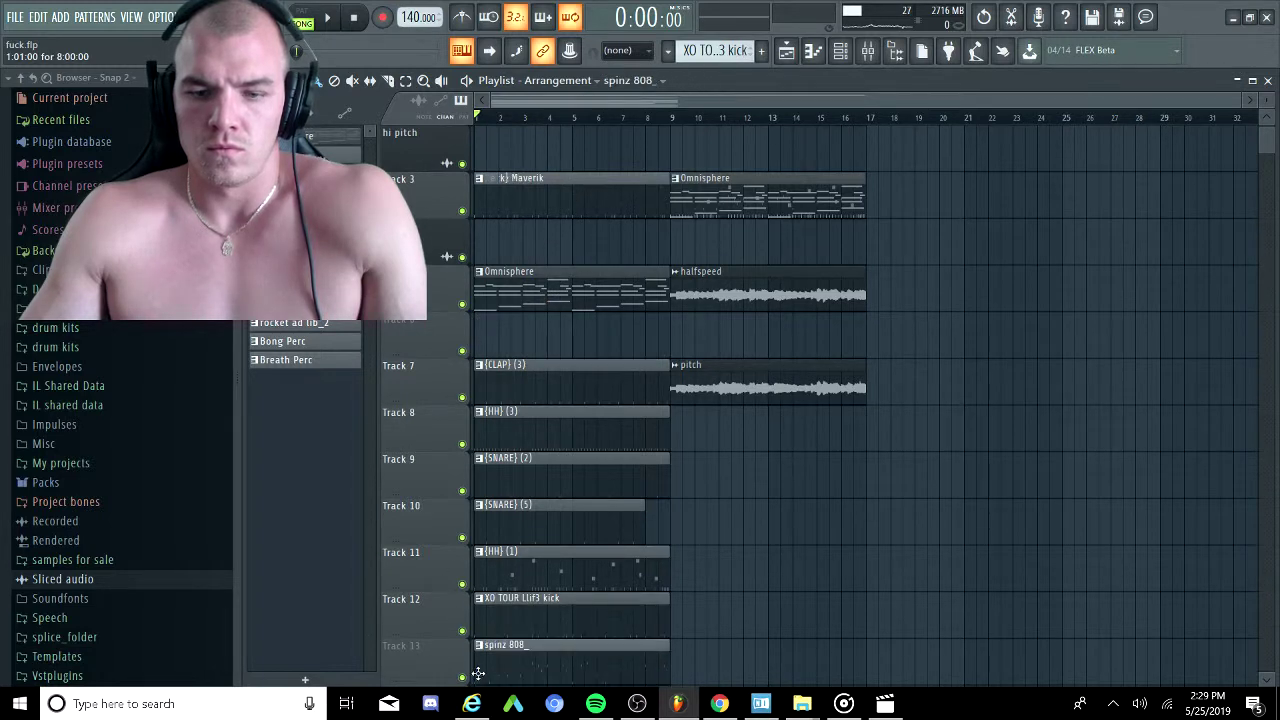
{"action": "left_click", "coordinate": [478, 674]}
Move the {Kick} Maverik clip to Track 14 and the rocket ad lib_2 clip to Track 15.
{"action": "left_click_drag", "start_coordinate": [543, 206], "coordinate": [468, 513]}
{"action": "scroll", "coordinate": [568, 433], "scroll_direction": "up", "scroll_amount": 1}
{"action": "scroll", "coordinate": [568, 433], "scroll_direction": "up", "scroll_amount": 5}
{"action": "left_click_drag", "start_coordinate": [543, 226], "coordinate": [452, 550]}
{"action": "scroll", "coordinate": [557, 400], "scroll_direction": "up", "scroll_amount": 5}
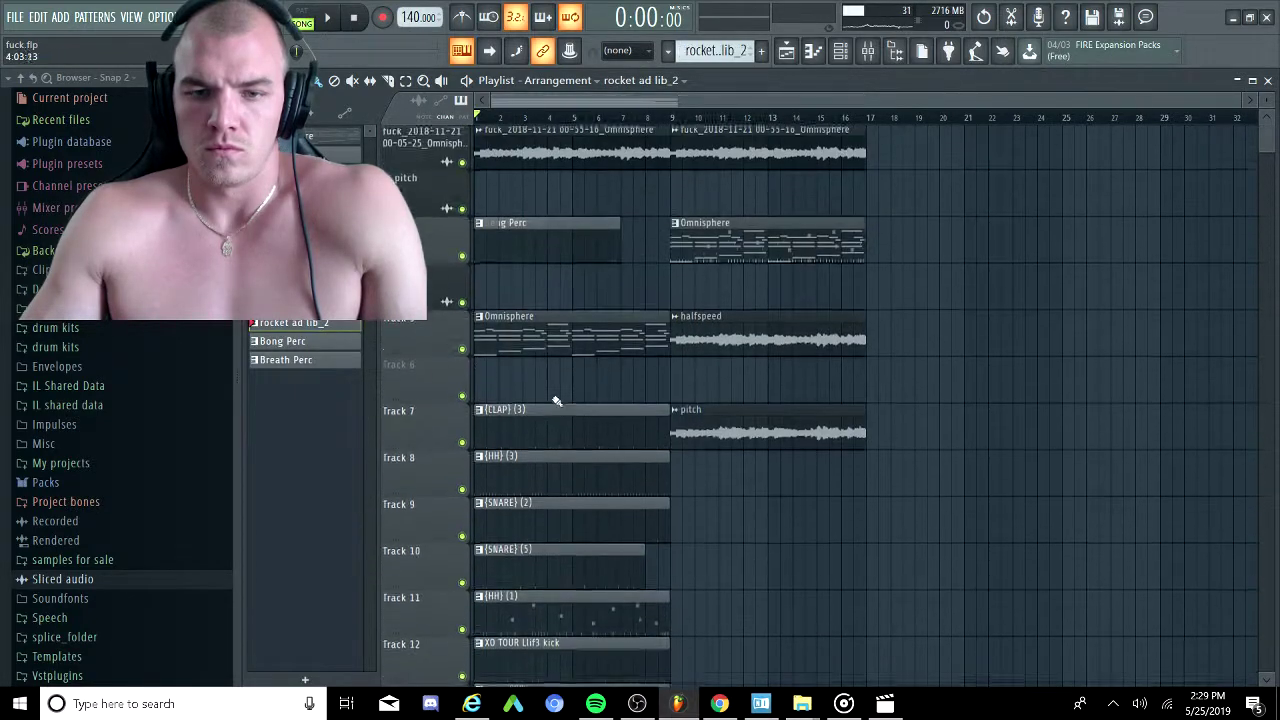
Move the Bong Perc clip to Track 16, Breath Perc to Track 17 and Microwave to Track 18.
{"action": "left_click_drag", "start_coordinate": [523, 257], "coordinate": [451, 520]}
{"action": "scroll", "coordinate": [569, 398], "scroll_direction": "up", "scroll_amount": 3}
{"action": "scroll", "coordinate": [569, 398], "scroll_direction": "up", "scroll_amount": 3}
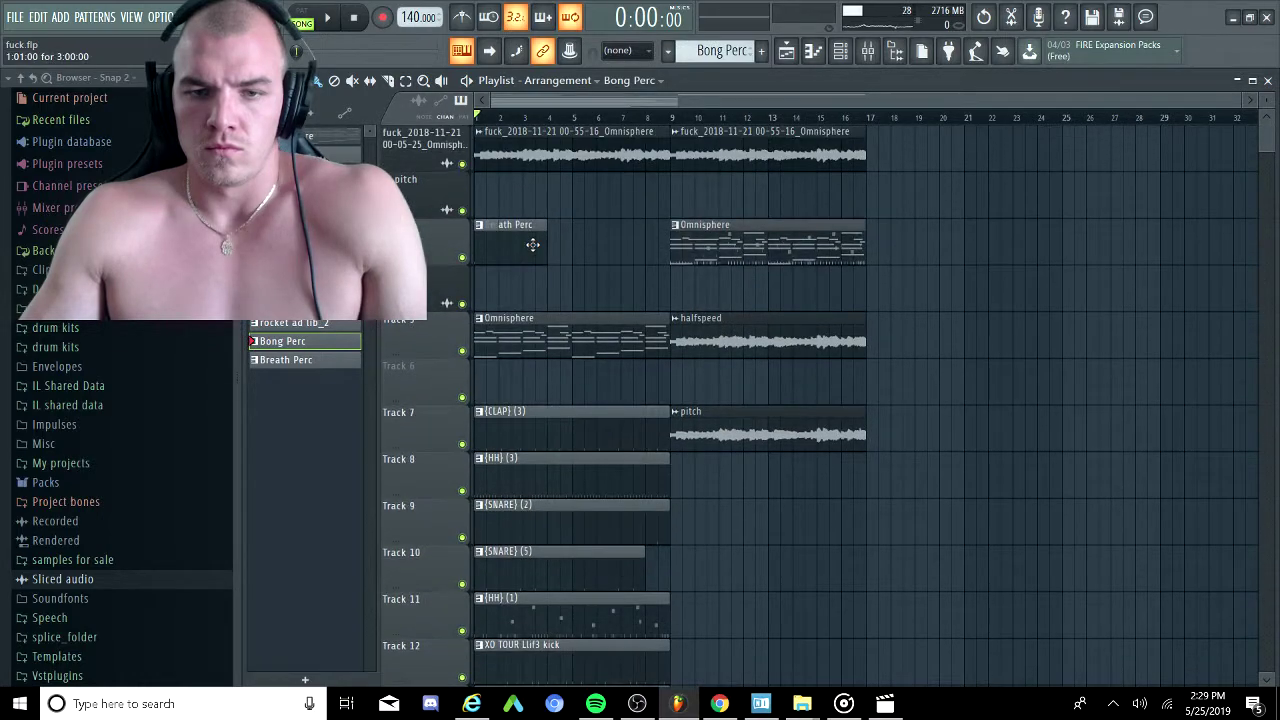
{"action": "left_click_drag", "start_coordinate": [525, 242], "coordinate": [464, 567]}
{"action": "scroll", "coordinate": [543, 352], "scroll_direction": "up", "scroll_amount": 4}
{"action": "left_click_drag", "start_coordinate": [480, 296], "coordinate": [403, 690]}
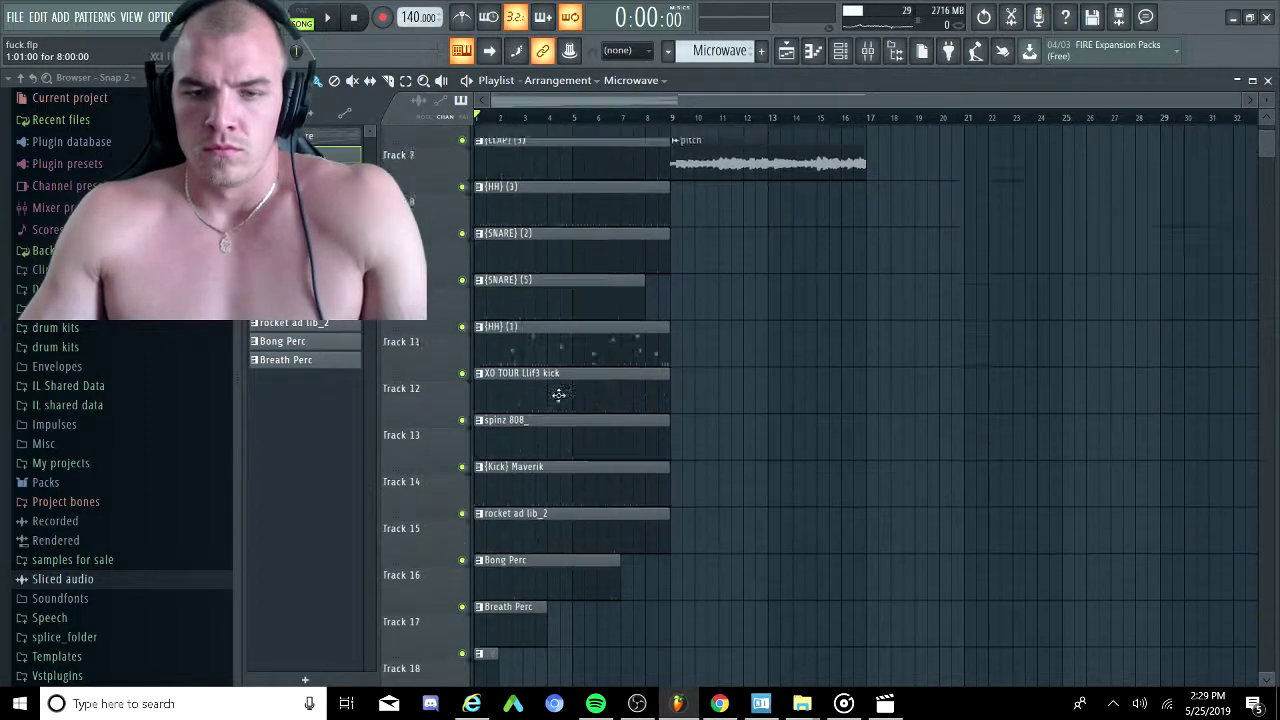
Delete the Omnisphere pattern clip on Track 5 and the stacked split pattern clips at bar 9 on Track 3.
{"action": "scroll", "coordinate": [575, 340], "scroll_direction": "up", "scroll_amount": 4}
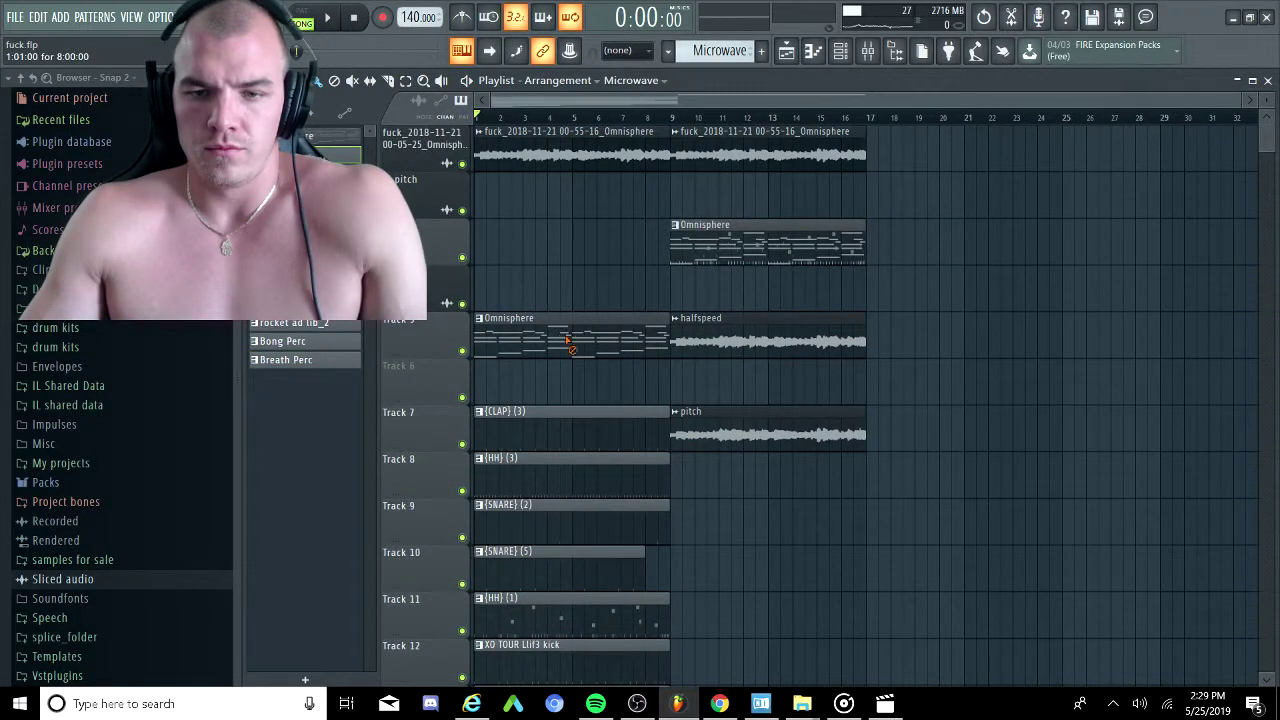
{"action": "right_click", "coordinate": [568, 345]}
{"action": "right_click", "coordinate": [725, 242]}
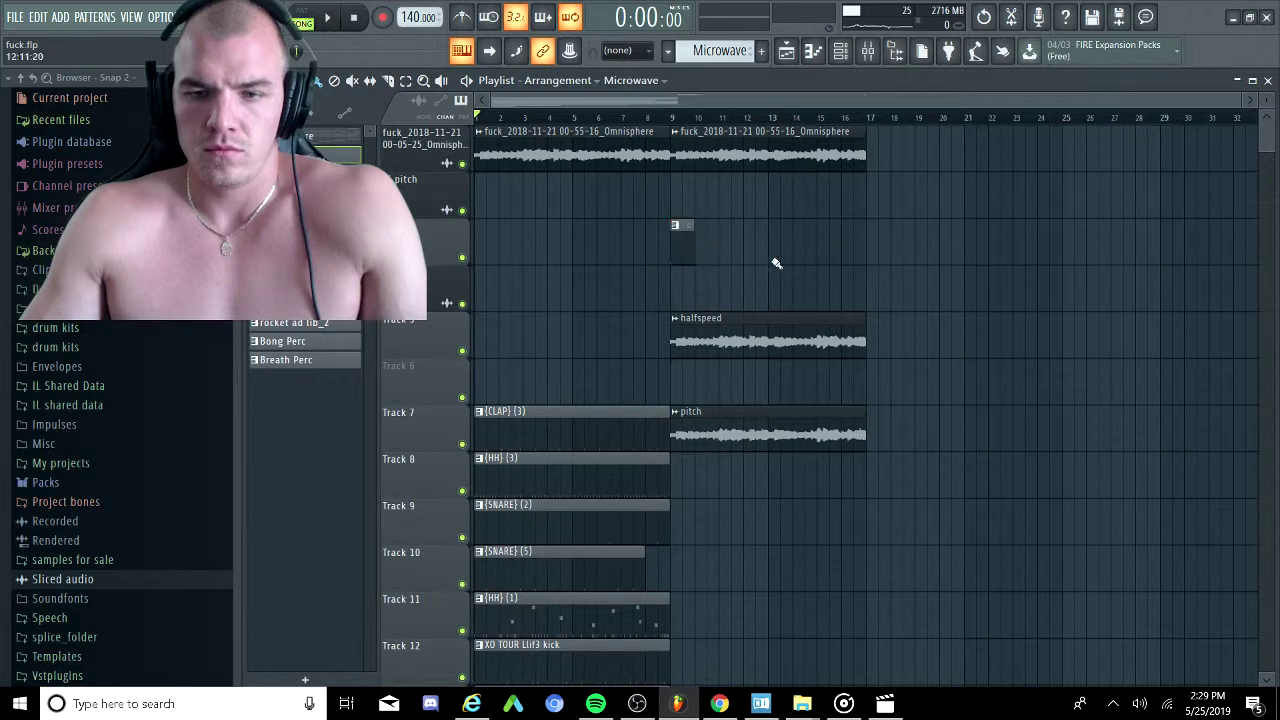
Move the halfspeed and pitch audio clips up three tracks to Tracks 2 and 4, keeping their start at bar 9.
{"action": "left_click_drag", "start_coordinate": [733, 334], "coordinate": [736, 450]}
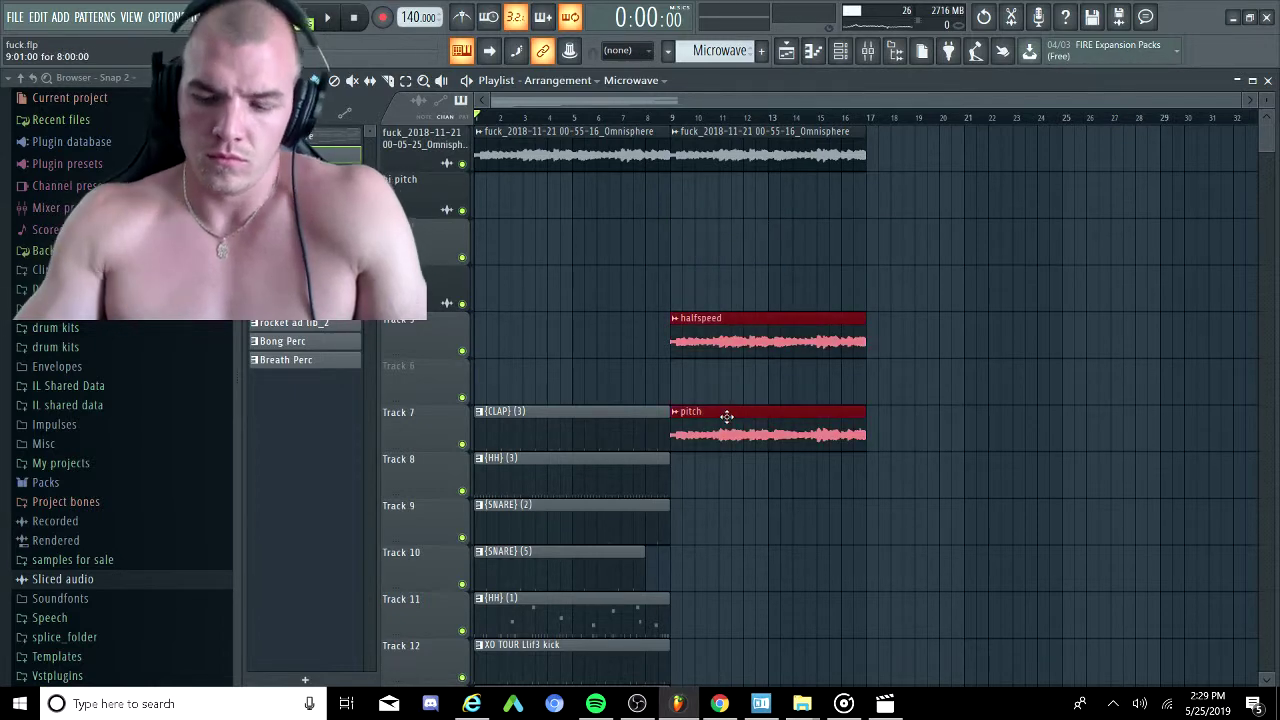
{"action": "key", "text": "shift+Up"}
{"action": "key", "text": "shift+Up"}
{"action": "key", "text": "shift+Up"}
{"action": "key", "text": "shift+Left"}
{"action": "key", "text": "shift+Left"}
{"action": "key", "text": "shift+Left"}
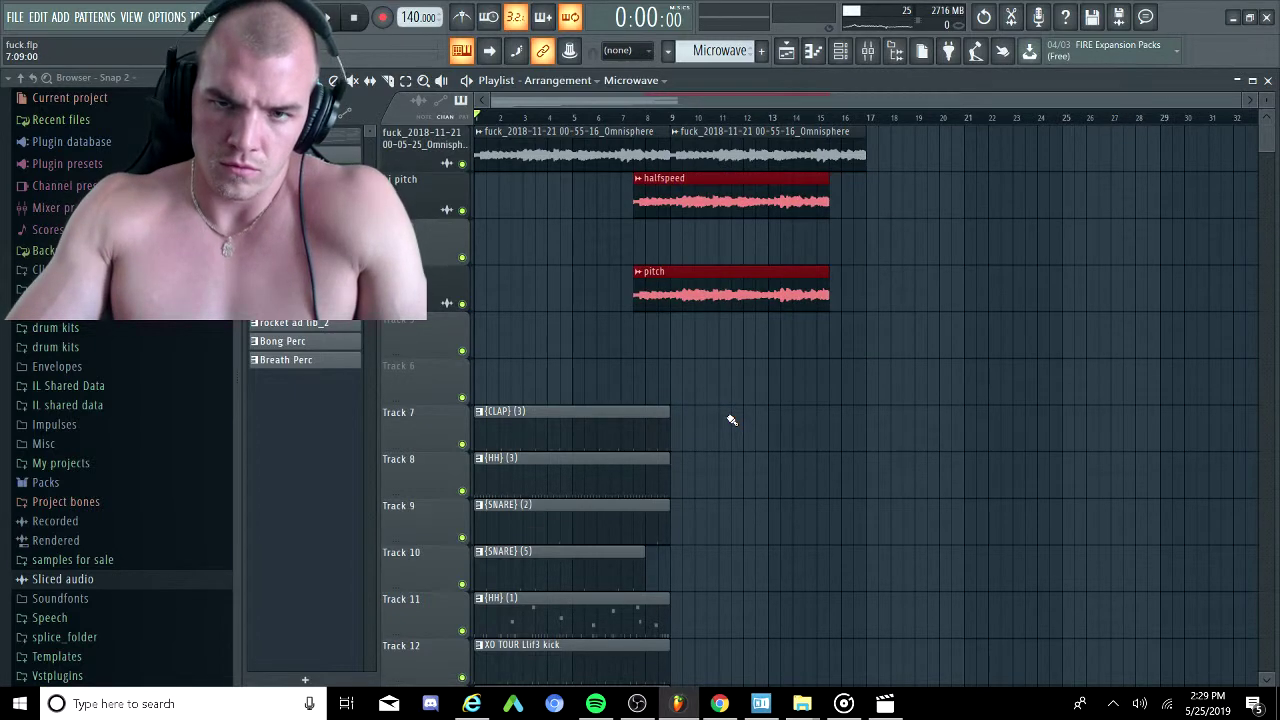
{"action": "key", "text": "shift+Right"}
{"action": "key", "text": "shift+Right"}
{"action": "key", "text": "shift+Right"}
{"action": "key", "text": "shift+Right"}
{"action": "key", "text": "shift+Left"}
{"action": "key", "text": "shift+Left"}
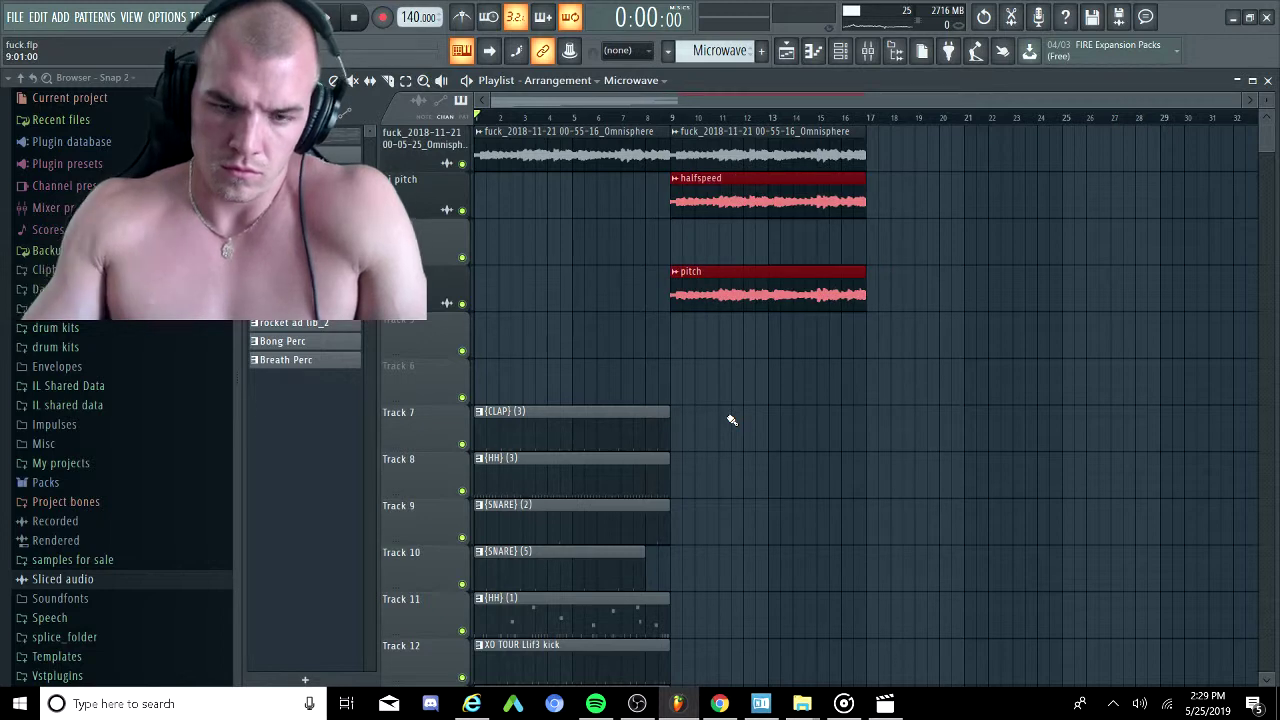
Move all the split pattern clips on Tracks 7 to 18 from bar 1 to bar 9.
{"action": "left_click_drag", "start_coordinate": [519, 371], "coordinate": [494, 678]}
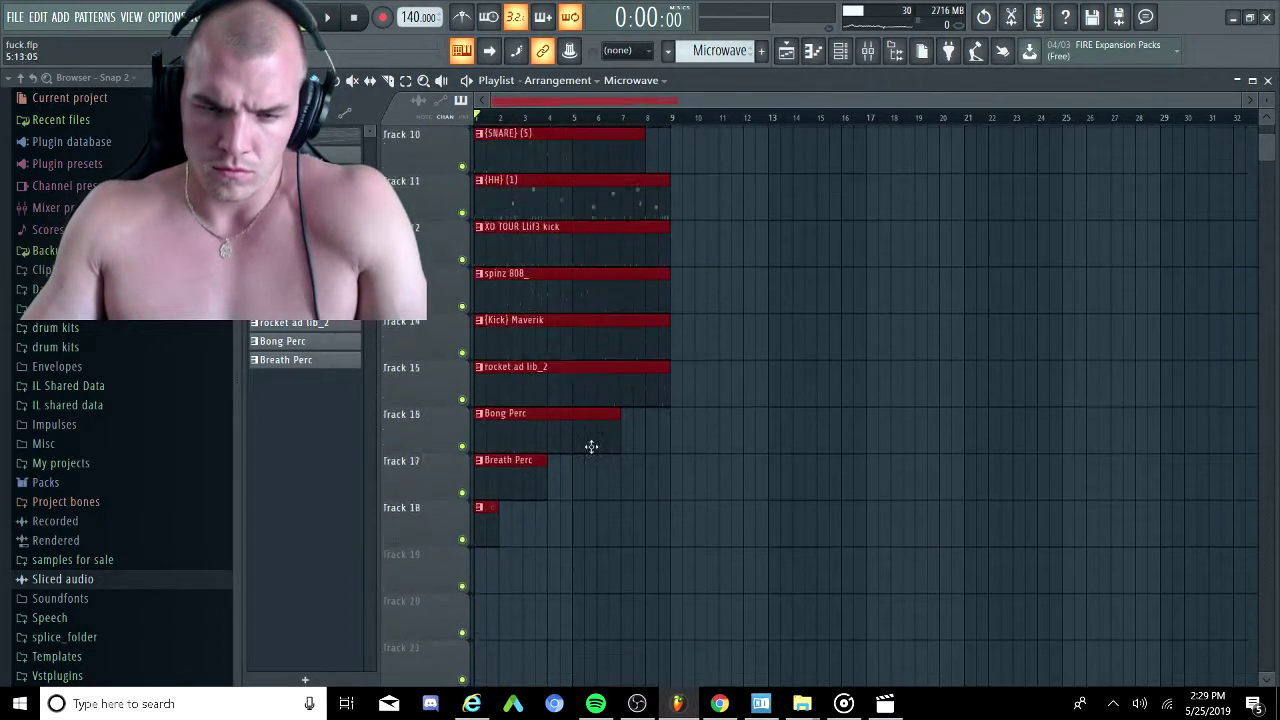
{"action": "scroll", "coordinate": [590, 448], "scroll_direction": "up", "scroll_amount": 6}
{"action": "left_click_drag", "start_coordinate": [584, 457], "coordinate": [770, 450]}
{"action": "left_click", "coordinate": [580, 398]}
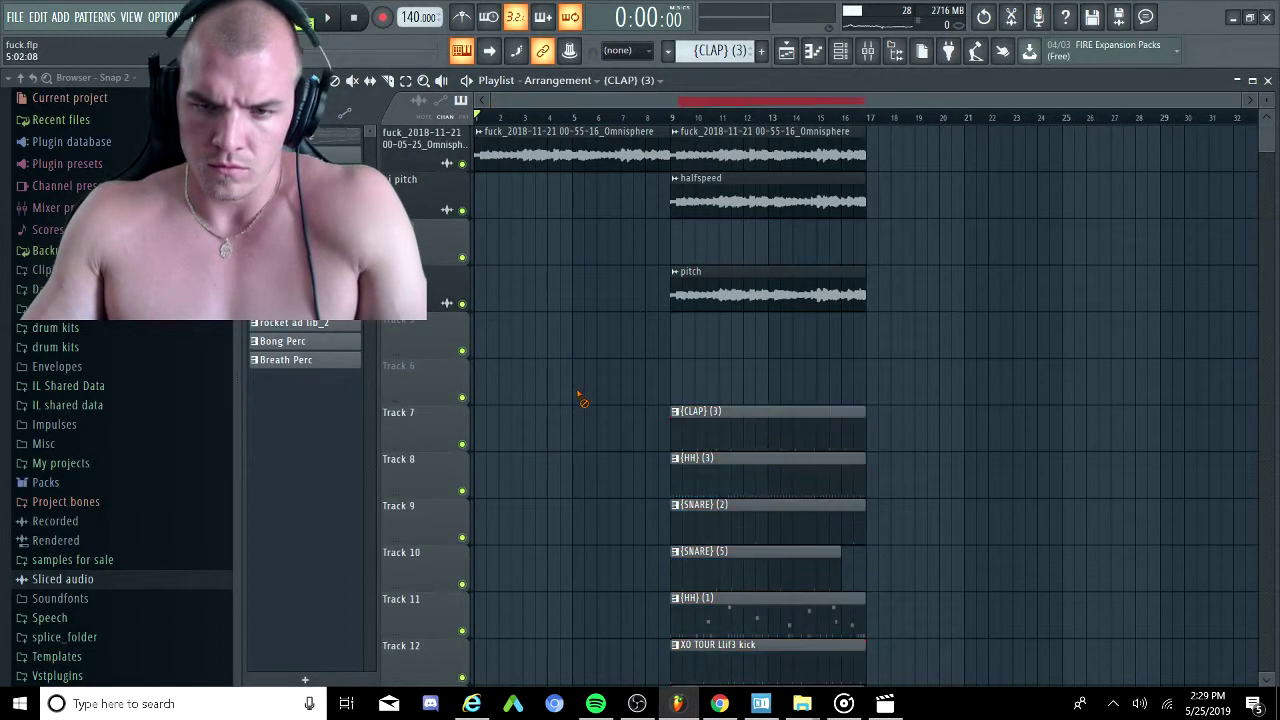
Move the split pattern clips at bar 9 up two tracks so they occupy Tracks 5 to 16.
{"action": "scroll", "coordinate": [661, 392], "scroll_direction": "down", "scroll_amount": 2}
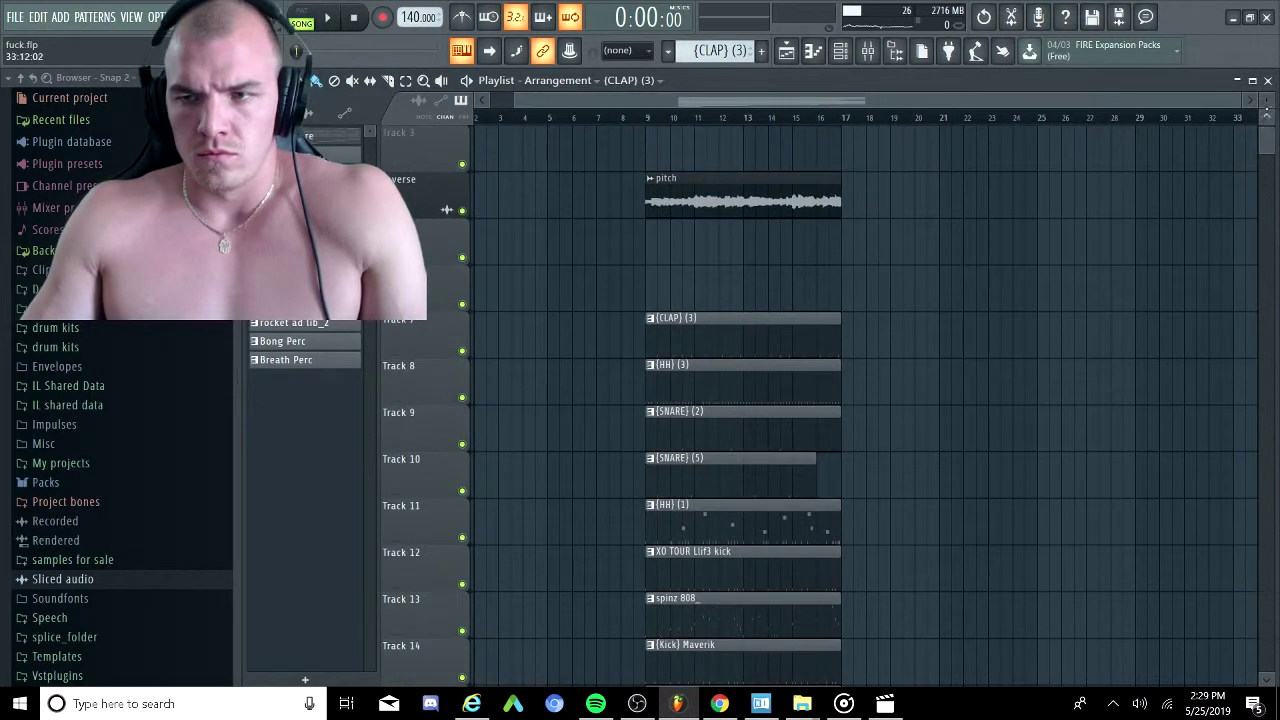
{"action": "scroll", "coordinate": [860, 400], "scroll_direction": "down", "scroll_amount": 4}
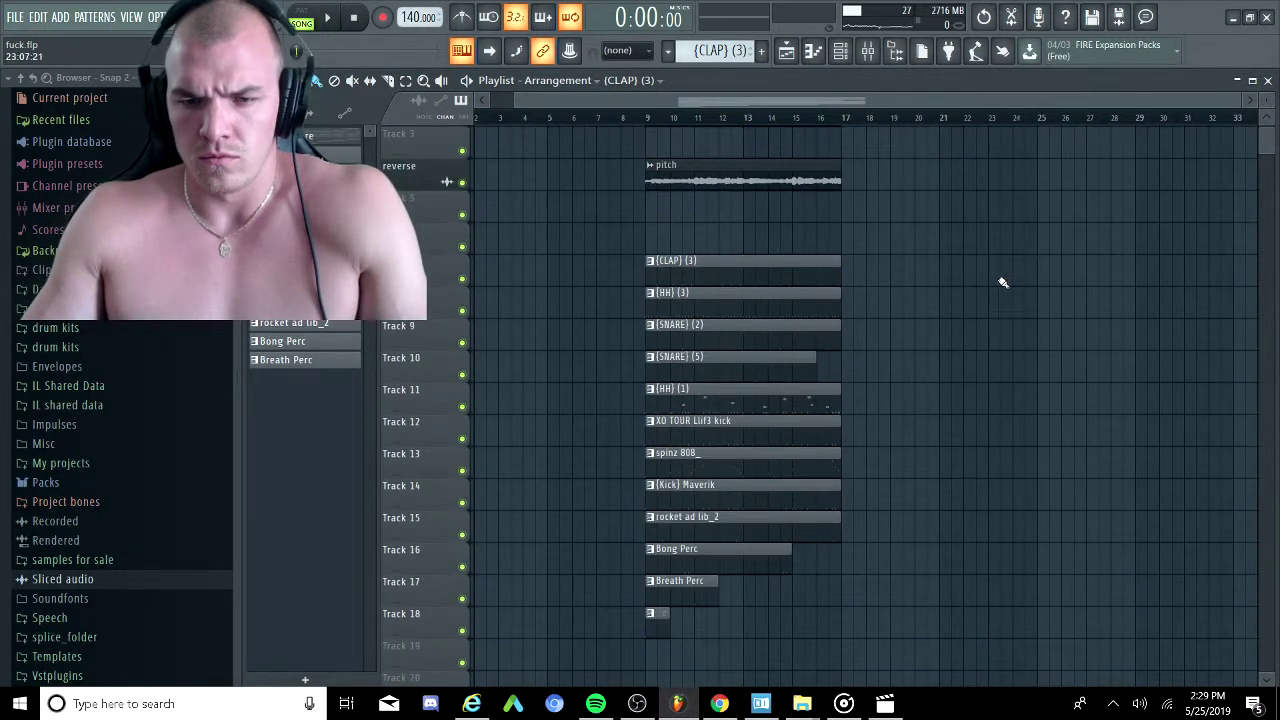
{"action": "scroll", "coordinate": [993, 268], "scroll_direction": "up", "scroll_amount": 2}
{"action": "left_click_drag", "start_coordinate": [608, 286], "coordinate": [698, 676]}
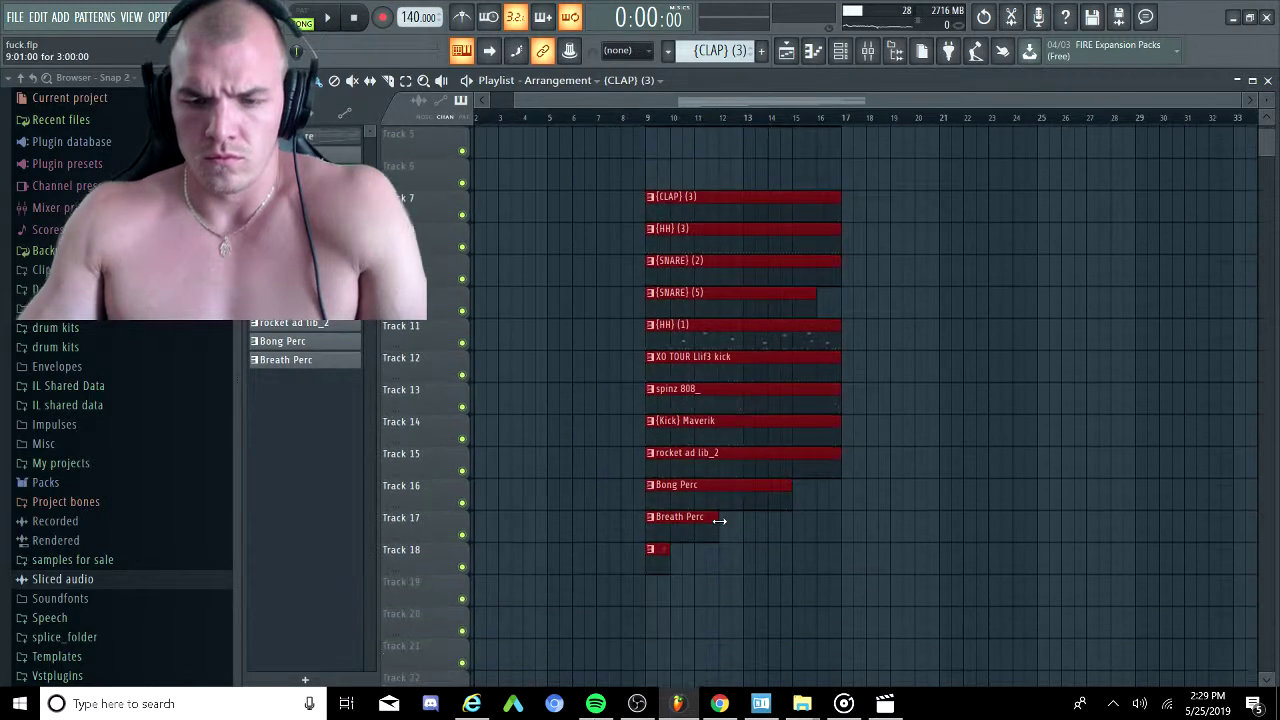
{"action": "key", "text": "Up"}
{"action": "key", "text": "Up"}
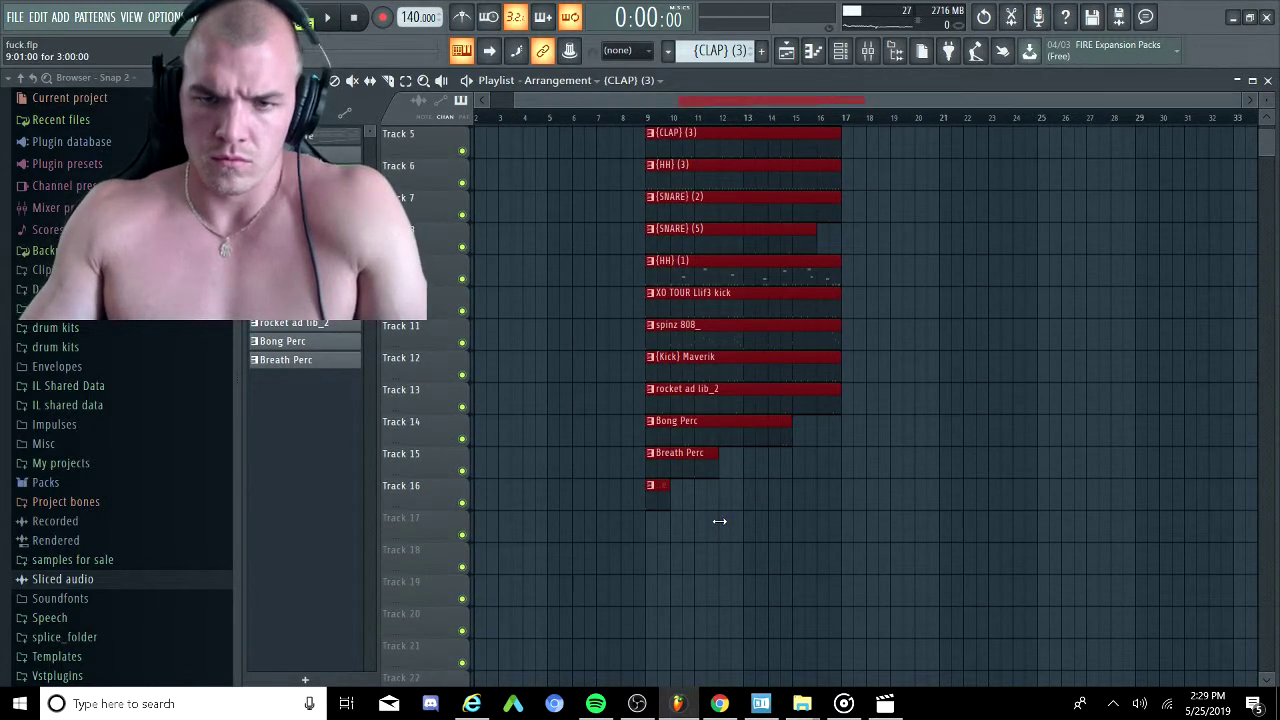
Move the pitch clip up to Track 3 and shift all the split pattern clips up one track to Tracks 4 to 15.
{"action": "scroll", "coordinate": [719, 520], "scroll_direction": "up", "scroll_amount": 4}
{"action": "left_click", "coordinate": [544, 441], "text": "ctrl"}
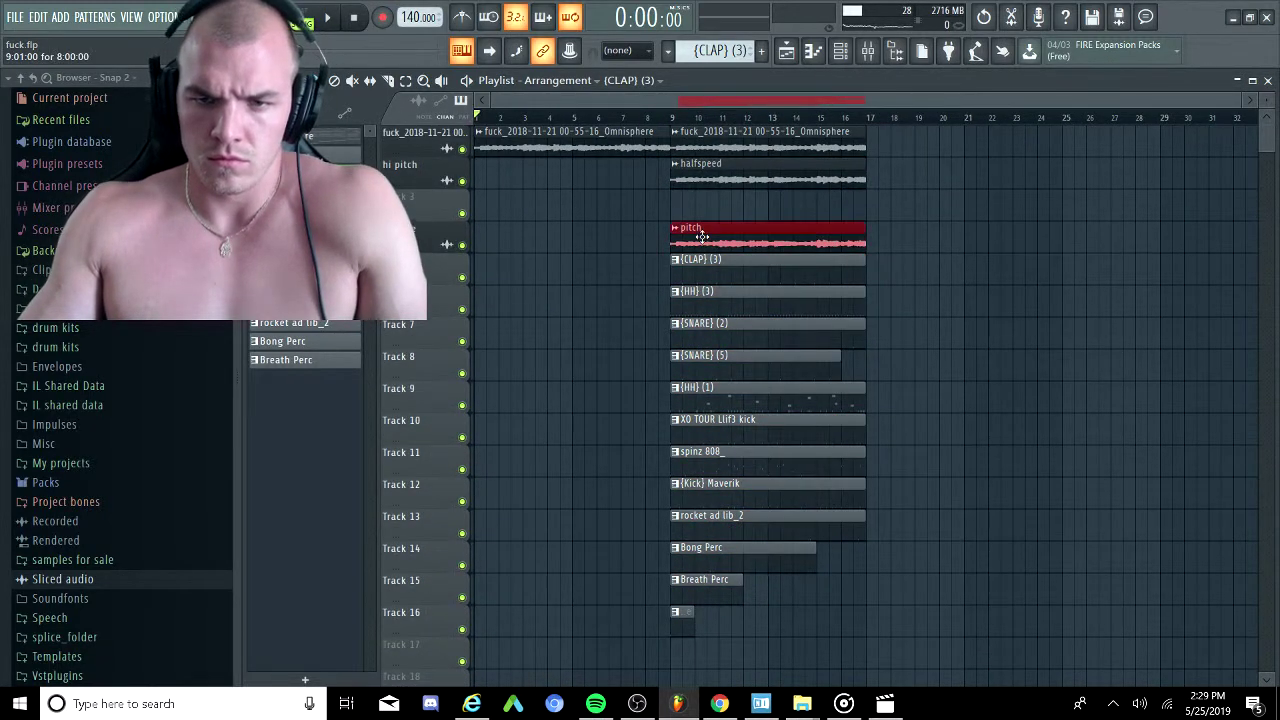
{"action": "key", "text": "Up"}
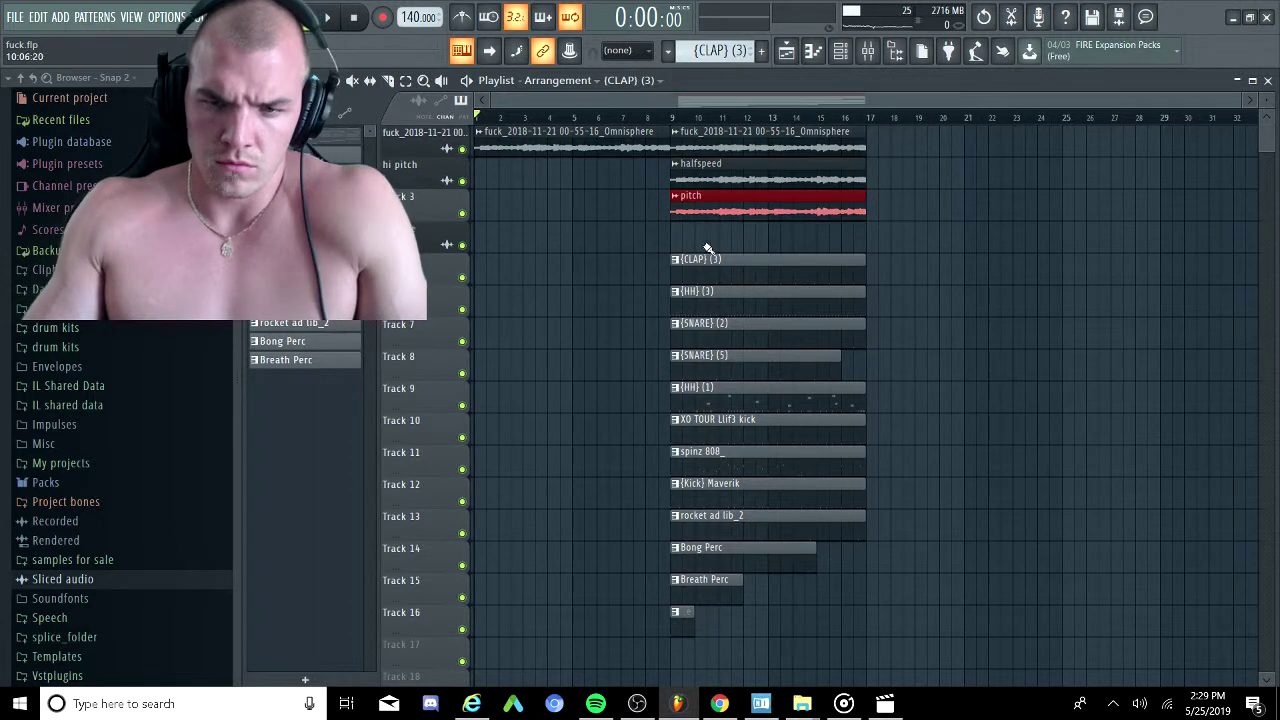
{"action": "left_click_drag", "start_coordinate": [707, 248], "coordinate": [640, 614]}
{"action": "key", "text": "Up"}
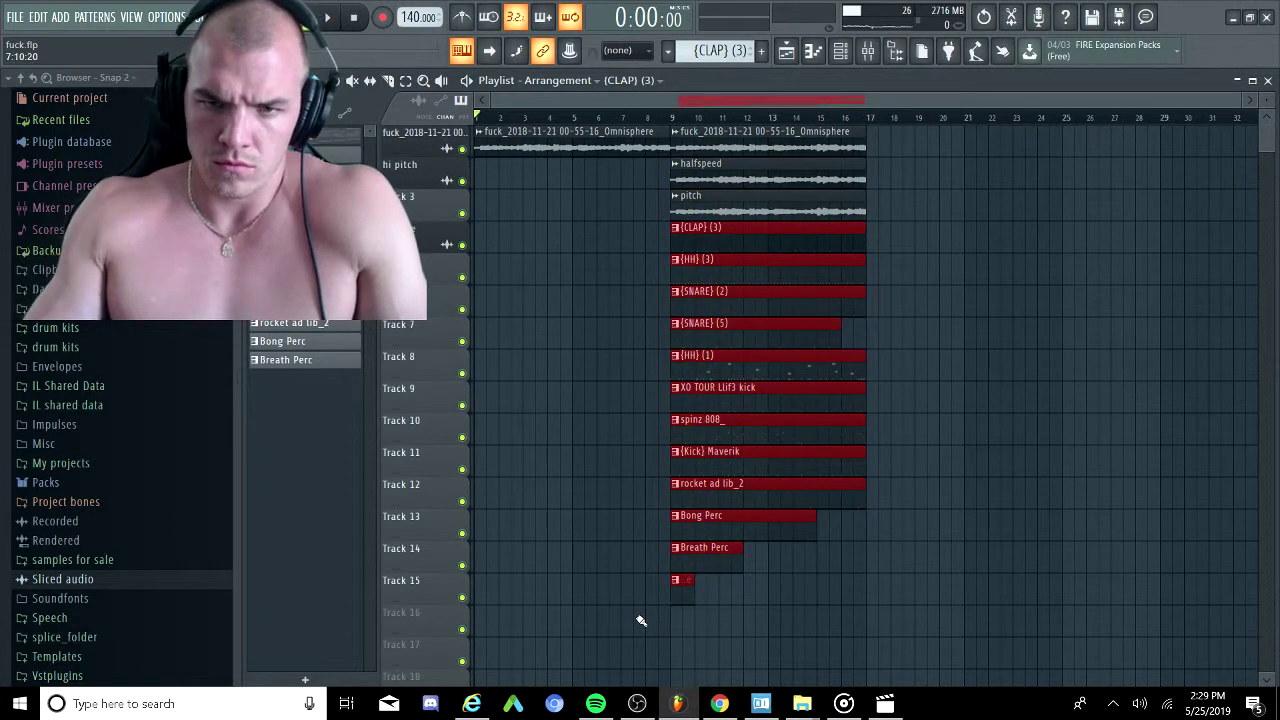
{"action": "left_click", "coordinate": [561, 392]}
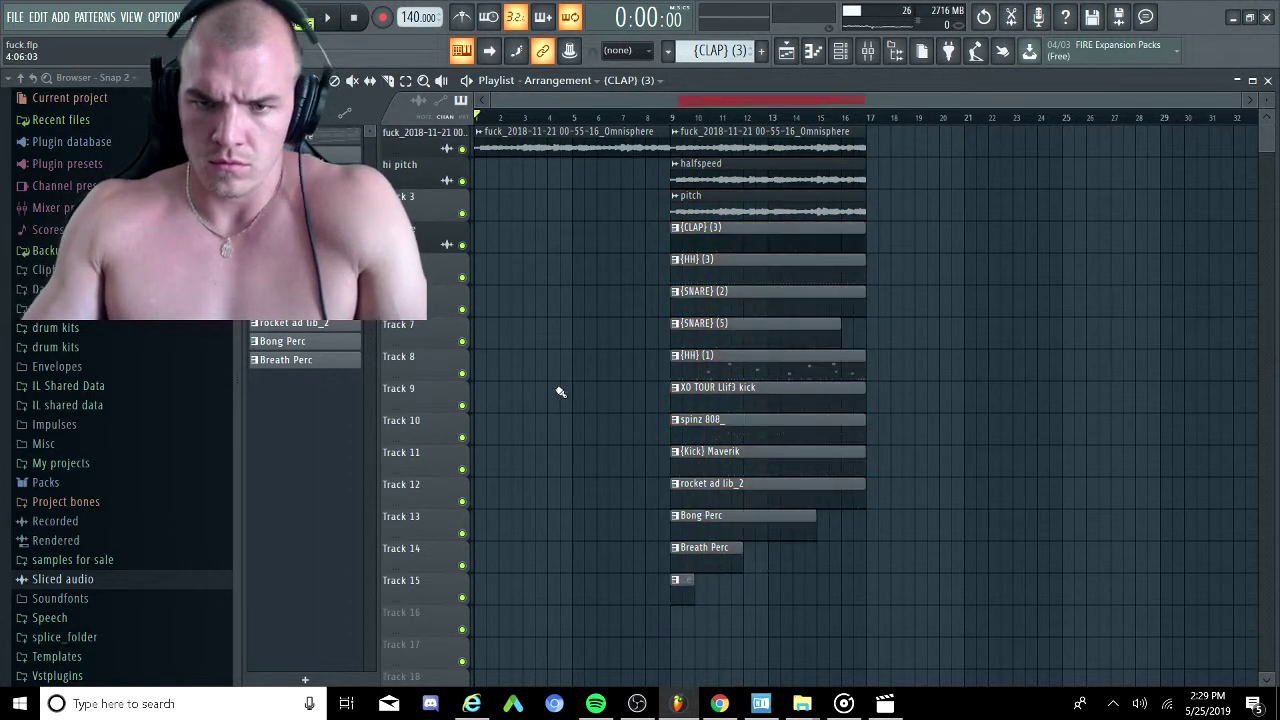
Duplicate the XO TOUR Llif3 kick clip to bar 17, then delete its bar 9 original and the {Kick} Maverik clip.
{"action": "left_click", "coordinate": [745, 398], "text": "ctrl"}
{"action": "key", "text": "ctrl+b"}
{"action": "right_click", "coordinate": [748, 397]}
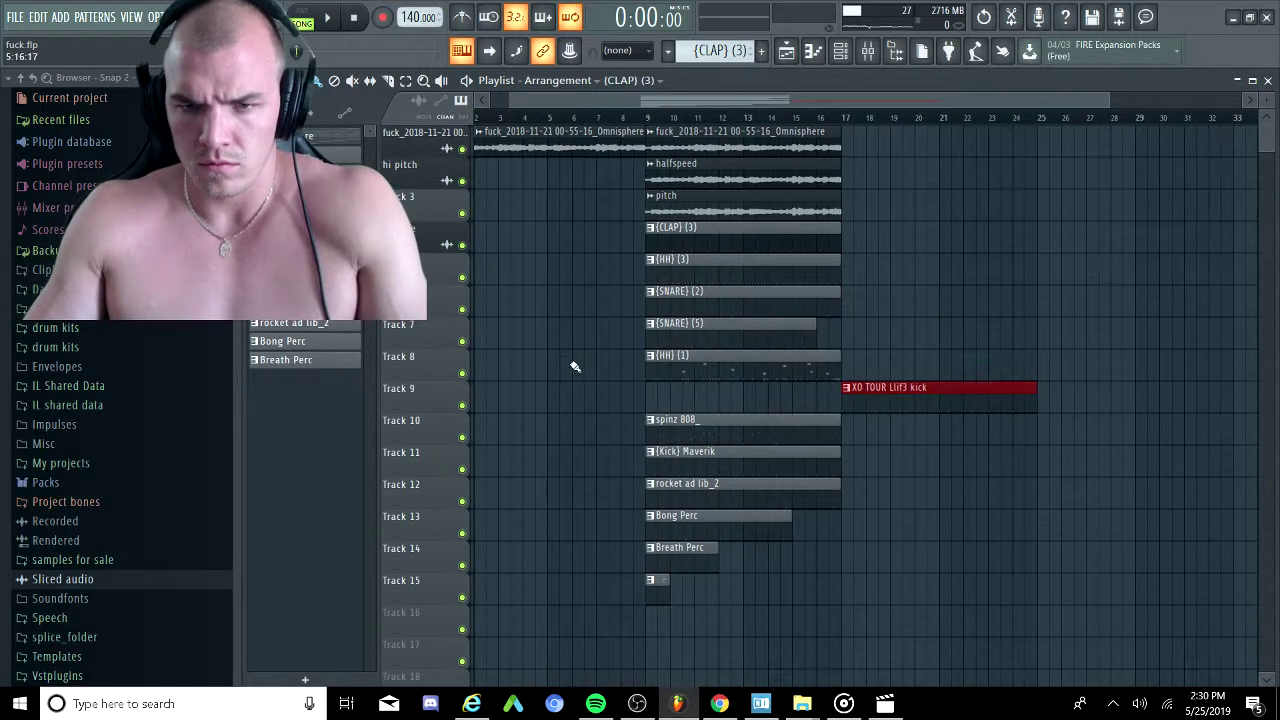
{"action": "left_click", "coordinate": [572, 366], "text": "ctrl"}
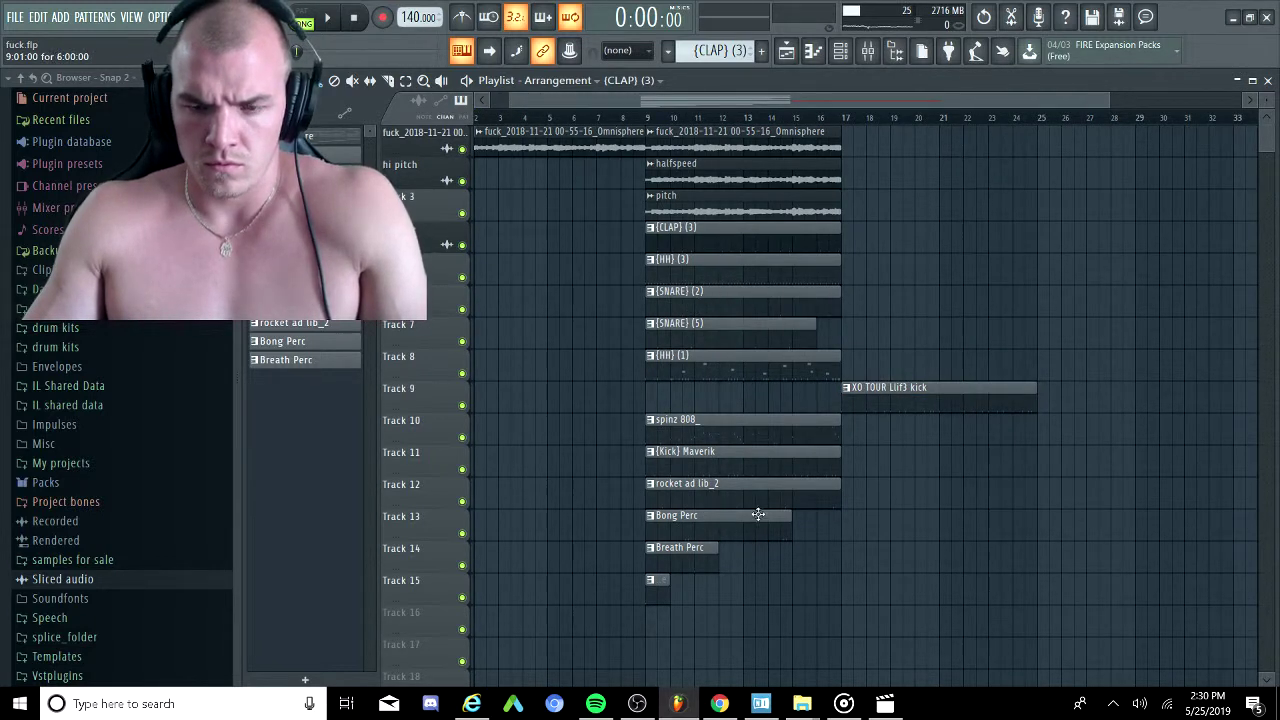
{"action": "right_click", "coordinate": [747, 455]}
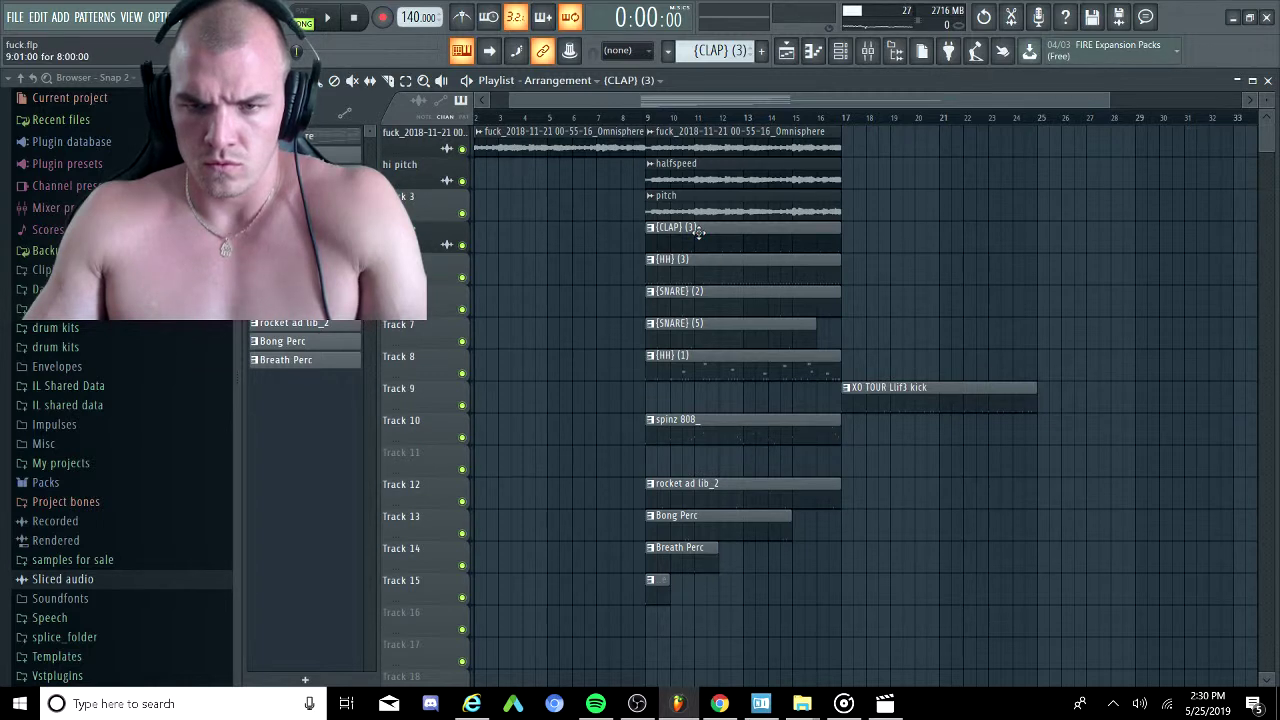
Copy the remaining split pattern clips on Tracks 4 to 15 from bar 9 to bar 17.
{"action": "left_click_drag", "start_coordinate": [700, 231], "coordinate": [668, 601]}
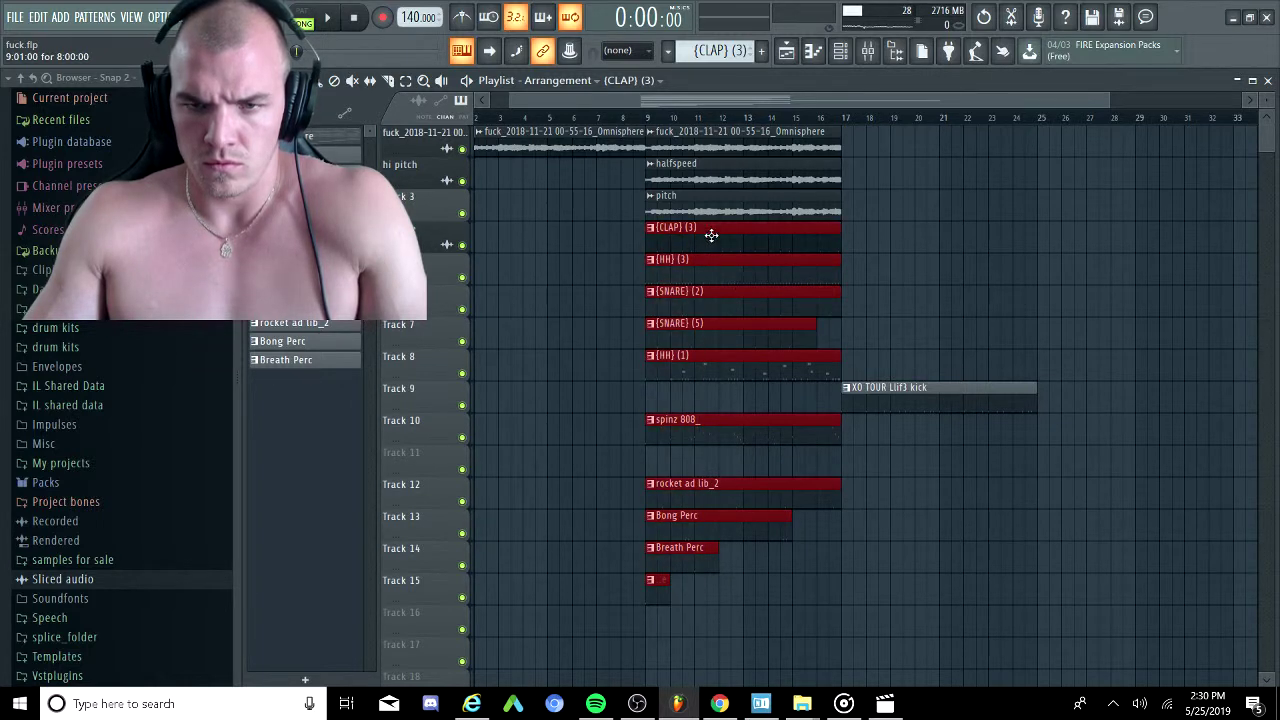
{"action": "left_click_drag", "start_coordinate": [711, 234], "coordinate": [908, 249]}
{"action": "left_click", "coordinate": [896, 184]}
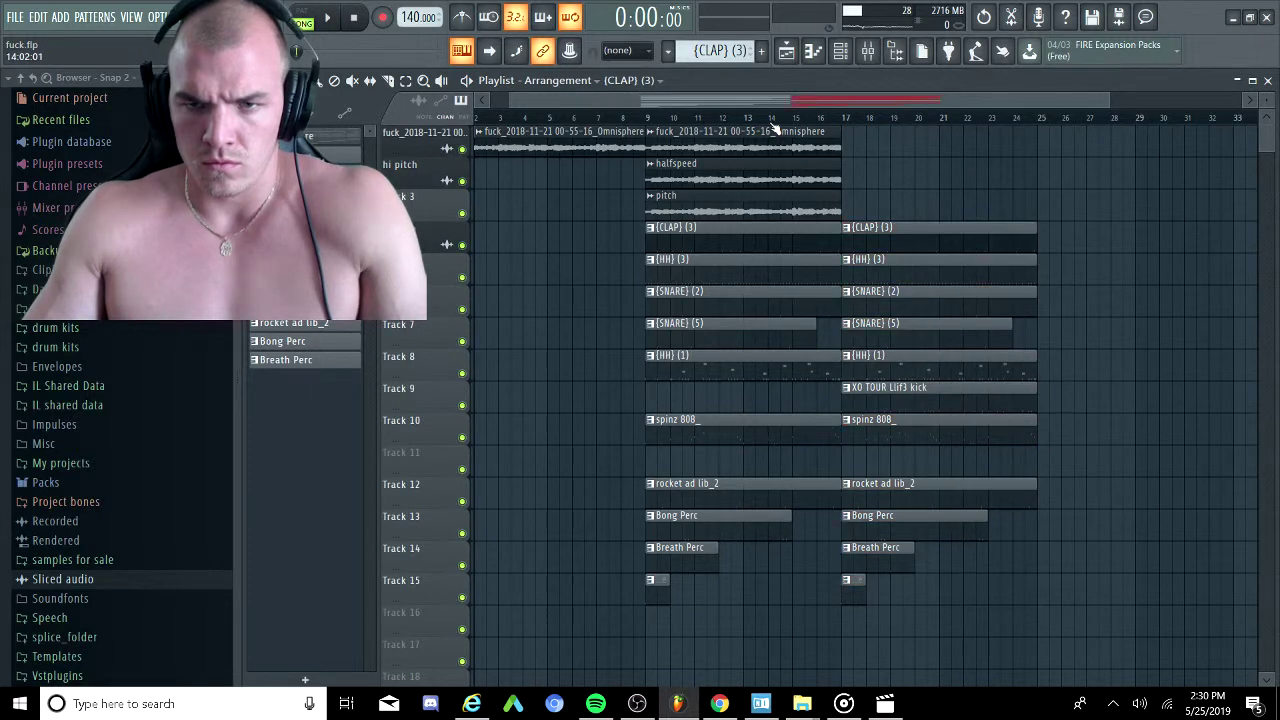
Duplicate the bar 9 Omnisphere, halfspeed and pitch audio clips to bar 17, and delete the pitch clip at bar 9.
{"action": "left_click_drag", "start_coordinate": [771, 191], "coordinate": [898, 178]}
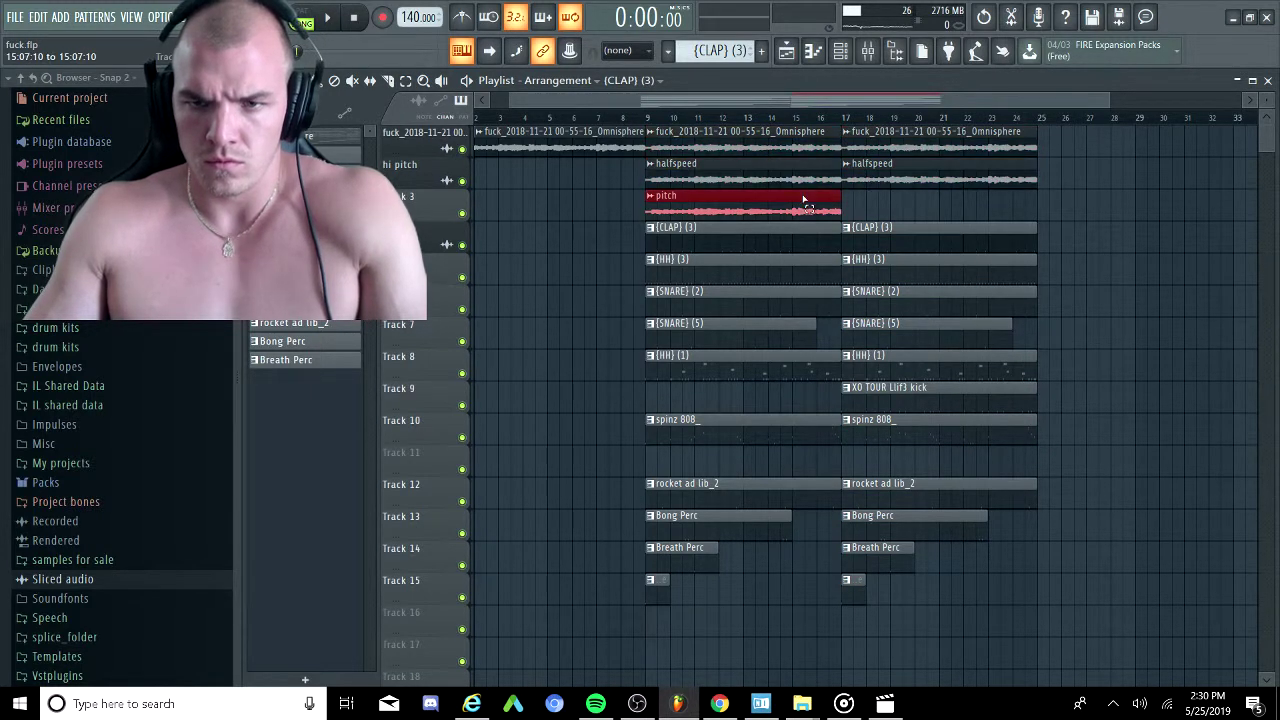
{"action": "key", "text": "ctrl+b"}
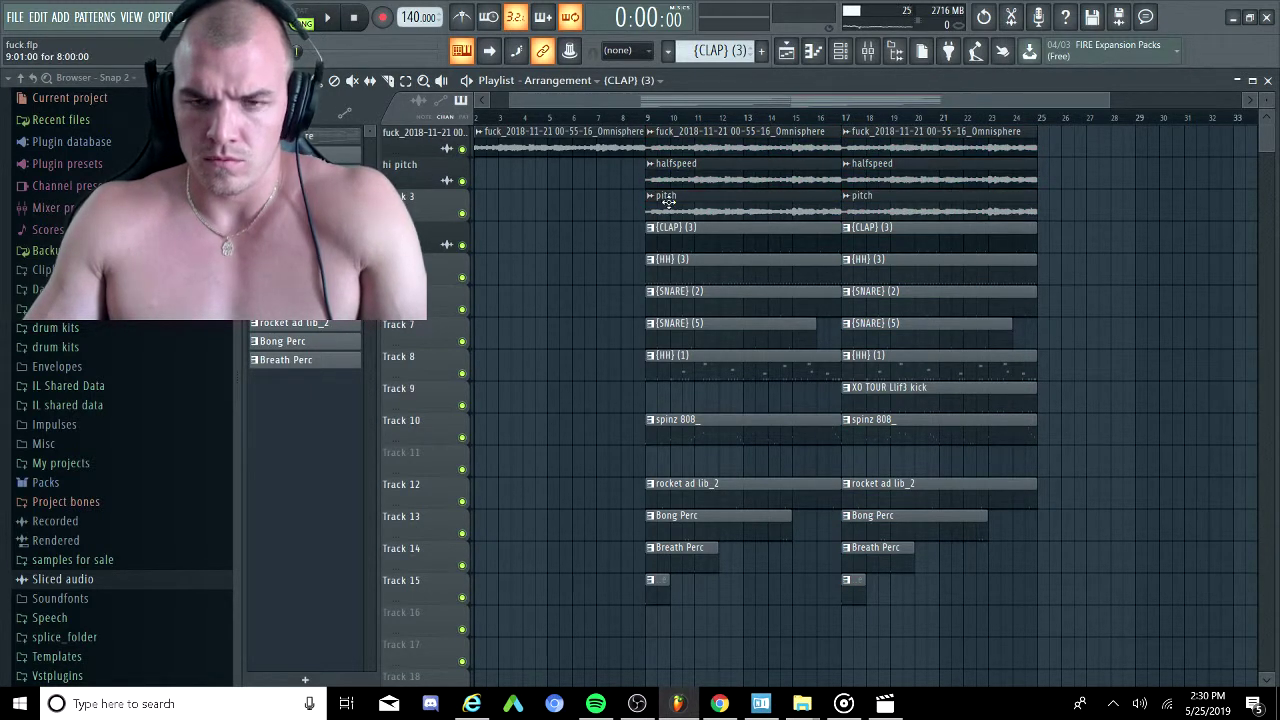
{"action": "right_click", "coordinate": [668, 201]}
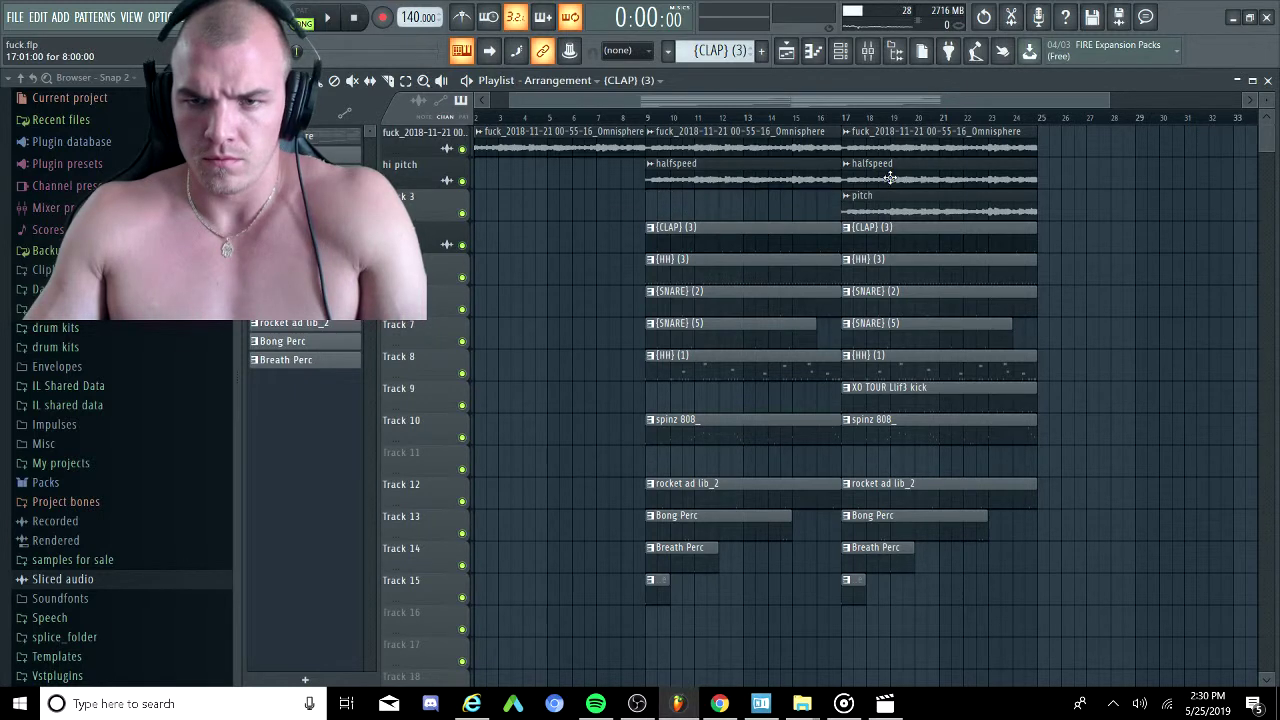
Duplicate the bar 17 {CLAP} (3), rocket ad lib_2, Bong Perc, Breath Perc and Microwave clips to bar 25.
{"action": "scroll", "coordinate": [890, 178], "scroll_direction": "down", "scroll_amount": 3}
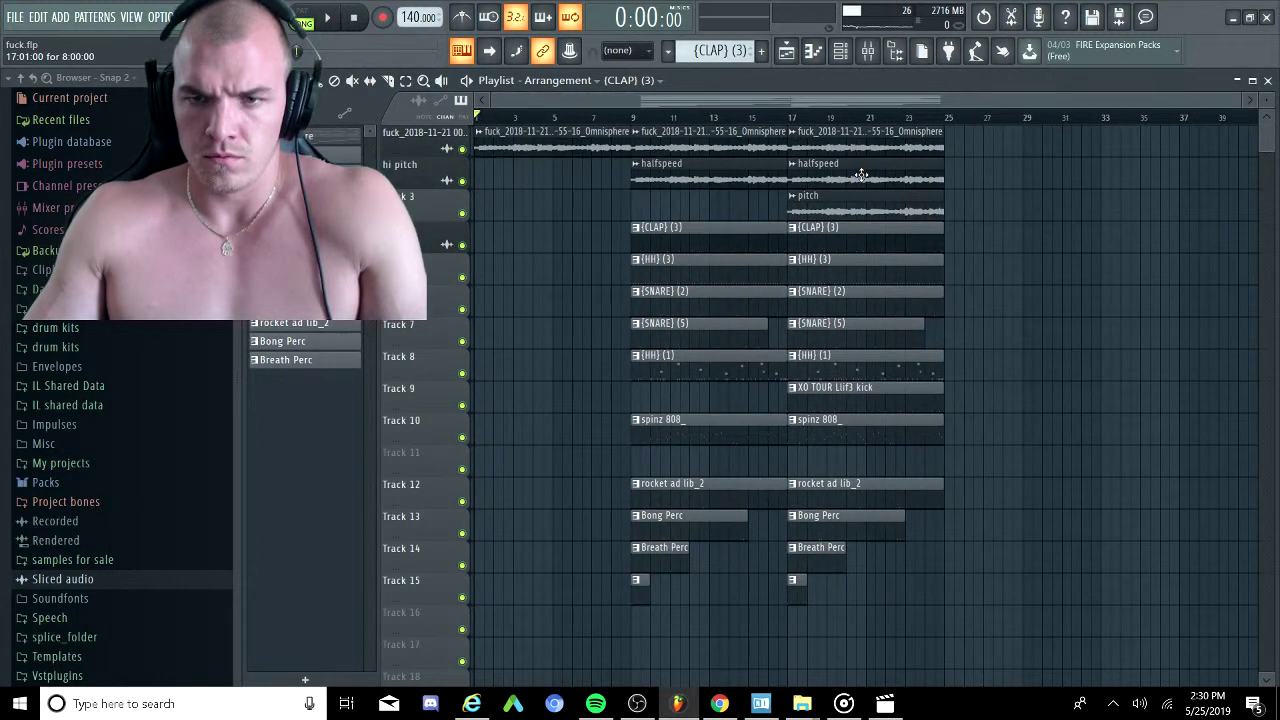
{"action": "left_click", "coordinate": [865, 237]}
{"action": "key", "text": "ctrl+b"}
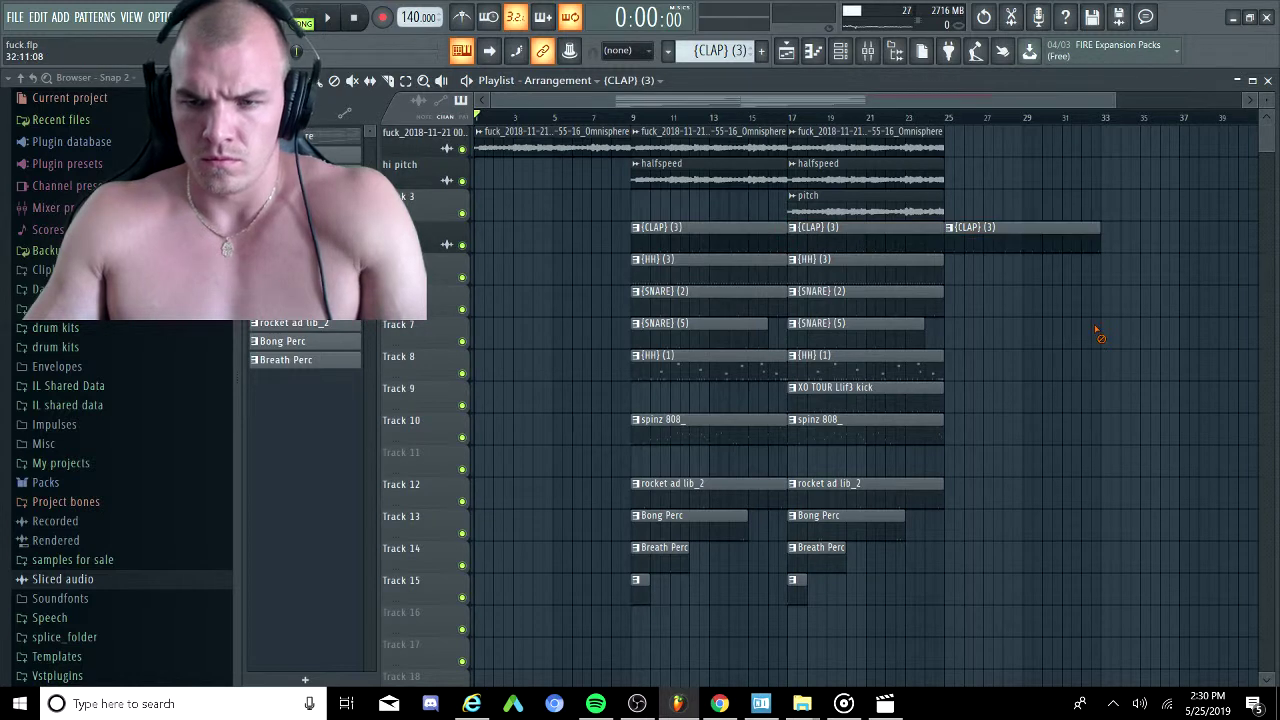
{"action": "left_click_drag", "start_coordinate": [833, 493], "coordinate": [789, 604]}
{"action": "key", "text": "ctrl+b"}
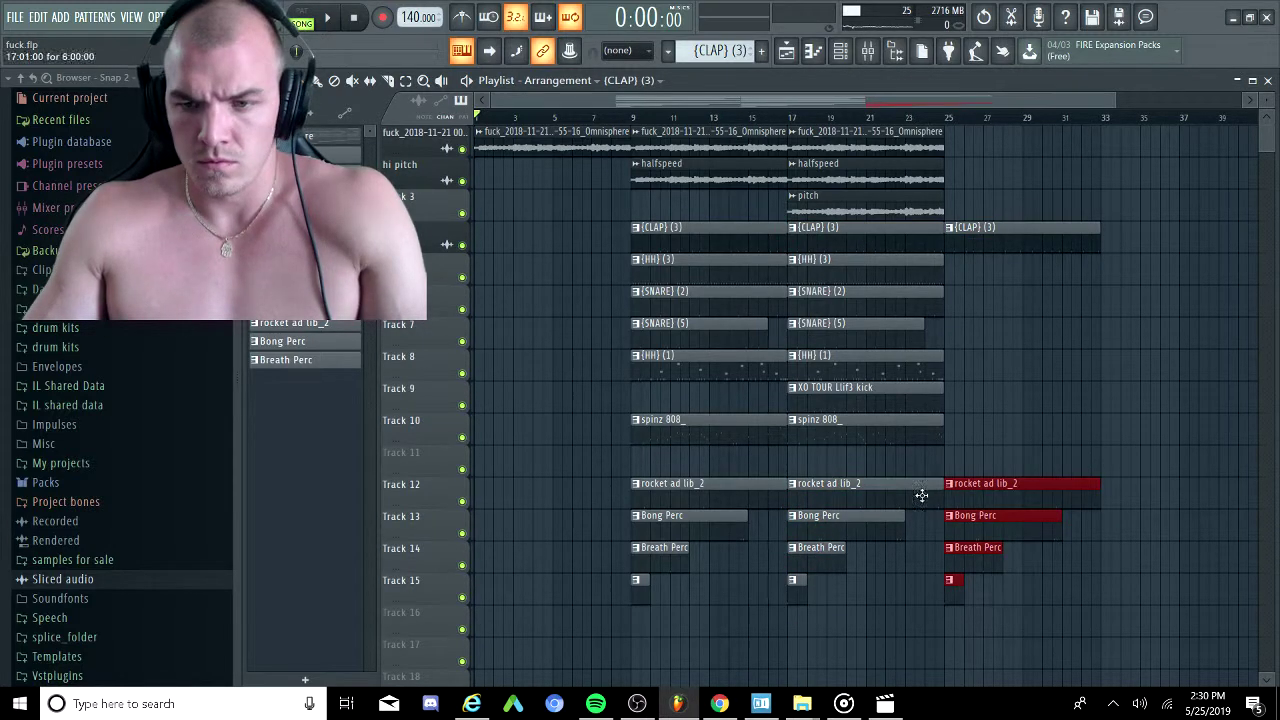
Duplicate the bar 17 spinz 808_, {HH} (1), {SNARE} (5), {SNARE} (2) and {HH} (3) clips directly after themselves.
{"action": "left_click", "coordinate": [885, 436]}
{"action": "key", "text": "ctrl+b"}
{"action": "left_click", "coordinate": [888, 360]}
{"action": "key", "text": "ctrl+b"}
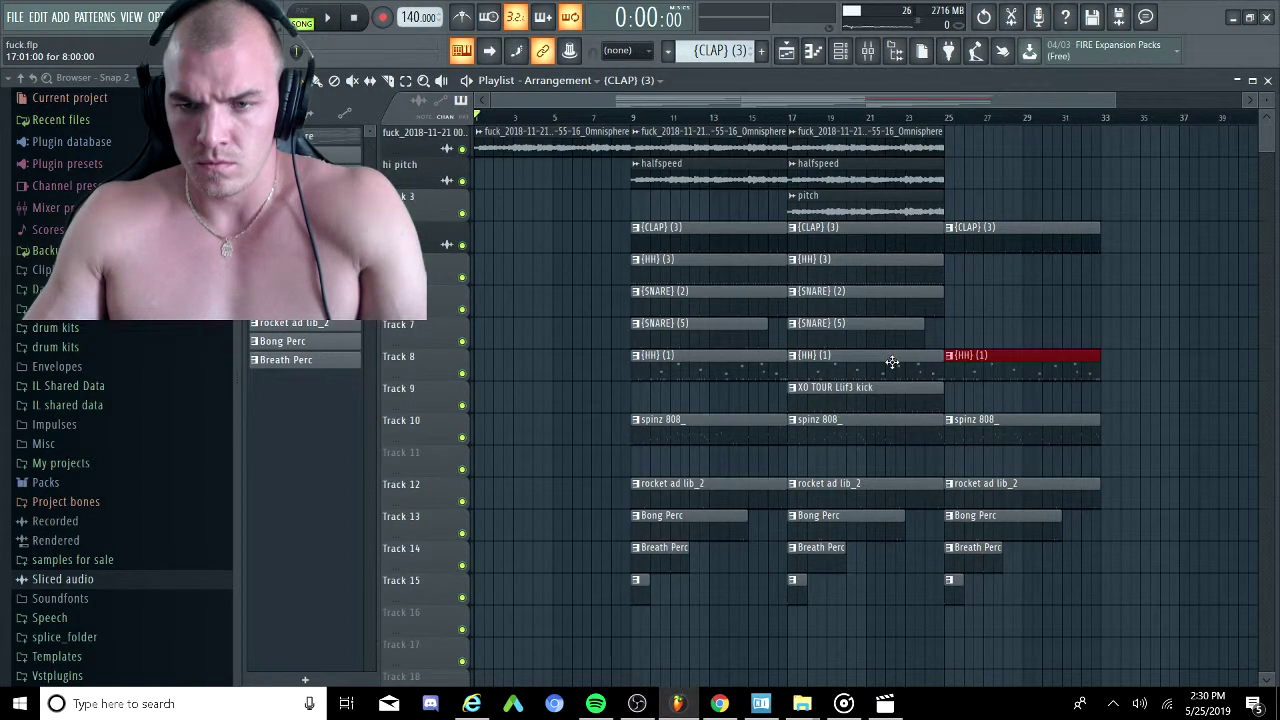
{"action": "left_click", "coordinate": [852, 328]}
{"action": "key", "text": "ctrl+b"}
{"action": "left_click", "coordinate": [835, 292]}
{"action": "key", "text": "ctrl+b"}
{"action": "left_click", "coordinate": [830, 260]}
{"action": "key", "text": "ctrl+b"}
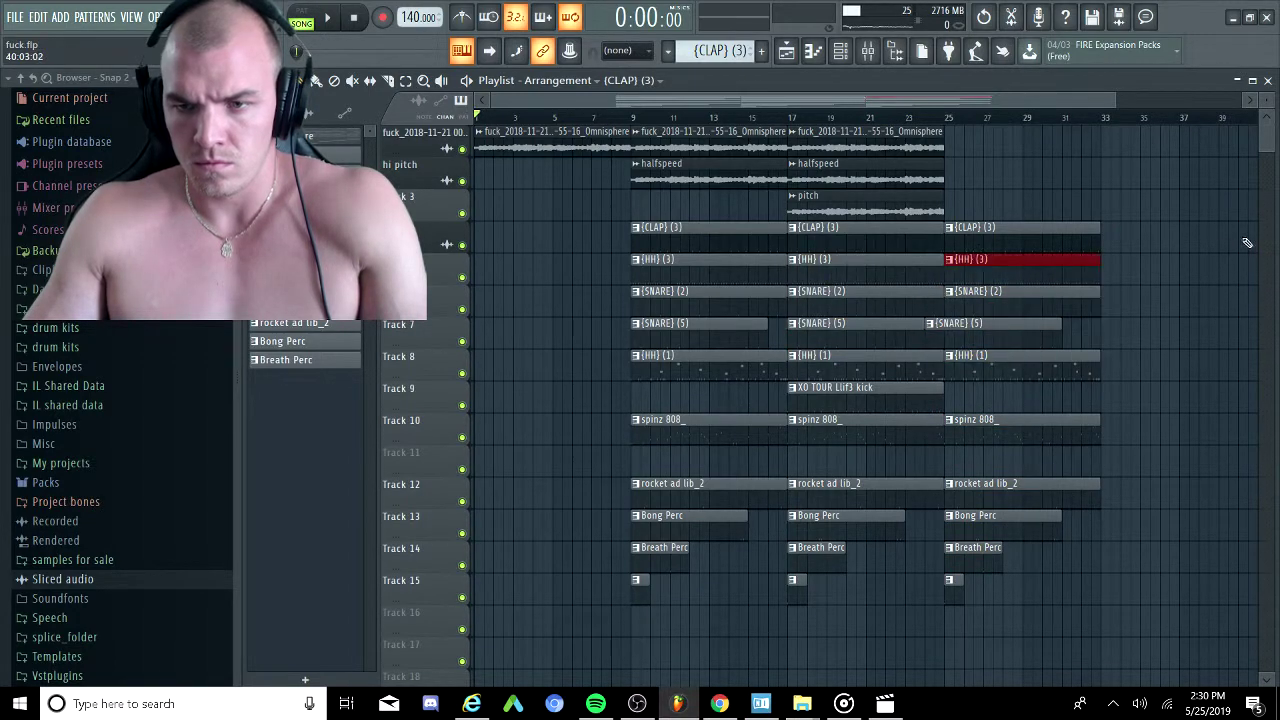
{"action": "left_click", "coordinate": [1155, 243]}
Duplicate the Omnisphere audio clip on Track 1 from bar 17 to bar 25.
{"action": "scroll", "coordinate": [1155, 243], "scroll_direction": "down", "scroll_amount": 1}
{"action": "scroll", "coordinate": [1109, 269], "scroll_direction": "down", "scroll_amount": 3}
{"action": "scroll", "coordinate": [1100, 271], "scroll_direction": "up", "scroll_amount": 3}
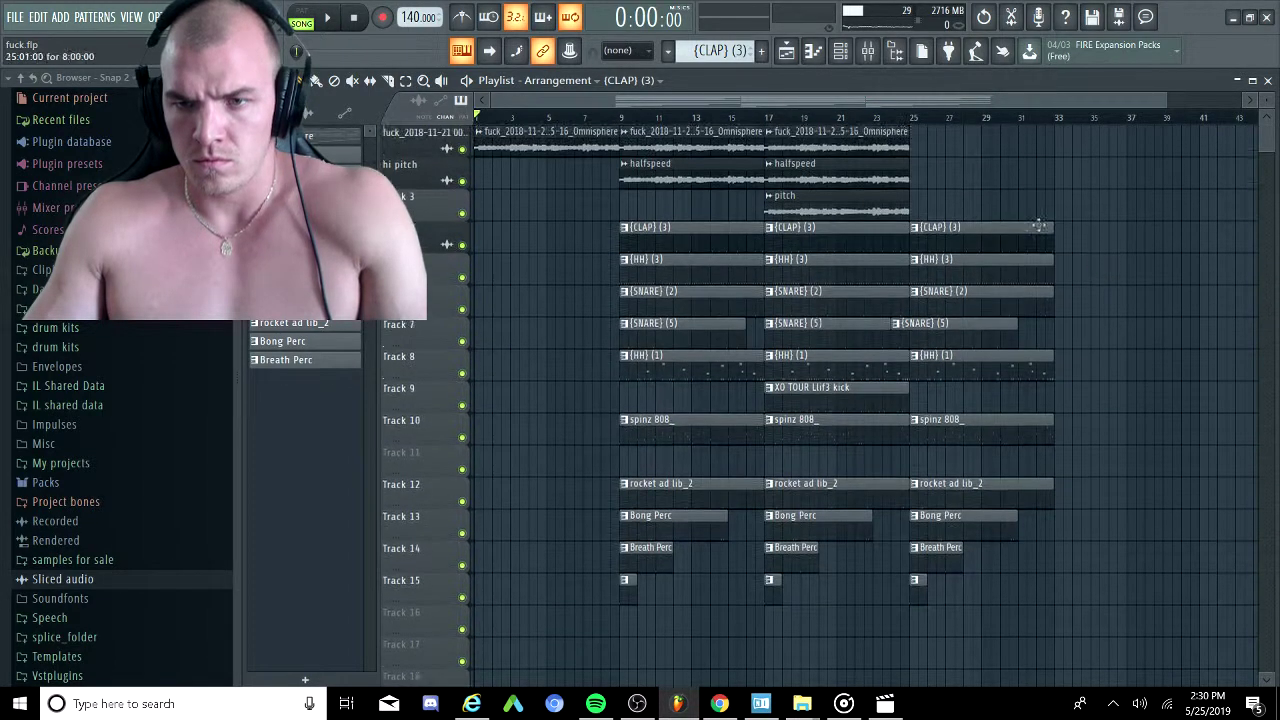
{"action": "left_click", "coordinate": [877, 138]}
{"action": "key", "text": "ctrl+b"}
{"action": "scroll", "coordinate": [1053, 186], "scroll_direction": "down", "scroll_amount": 1}
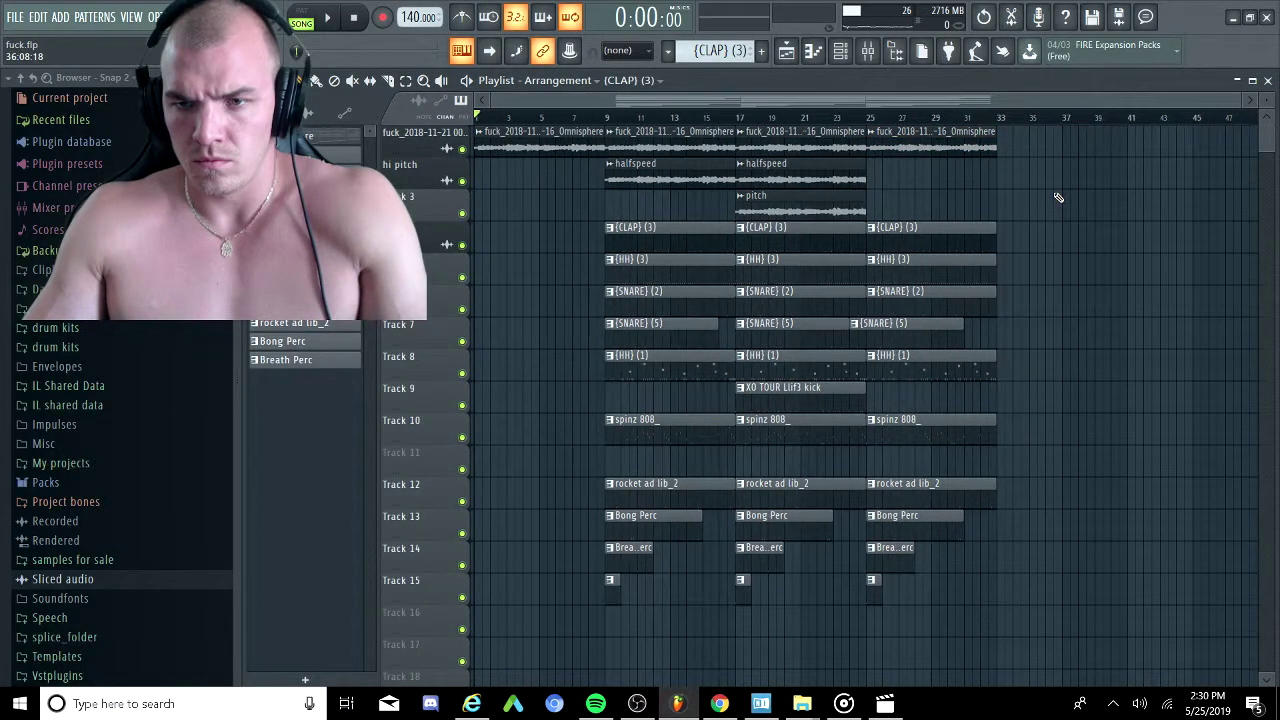
Delete the last {SNARE} (5), {SNARE} (2) and rocket ad lib_2 clips around bar 25, keeping the {HH} (1) clip.
{"action": "scroll", "coordinate": [1030, 215], "scroll_direction": "right", "scroll_amount": 2}
{"action": "right_click", "coordinate": [831, 325]}
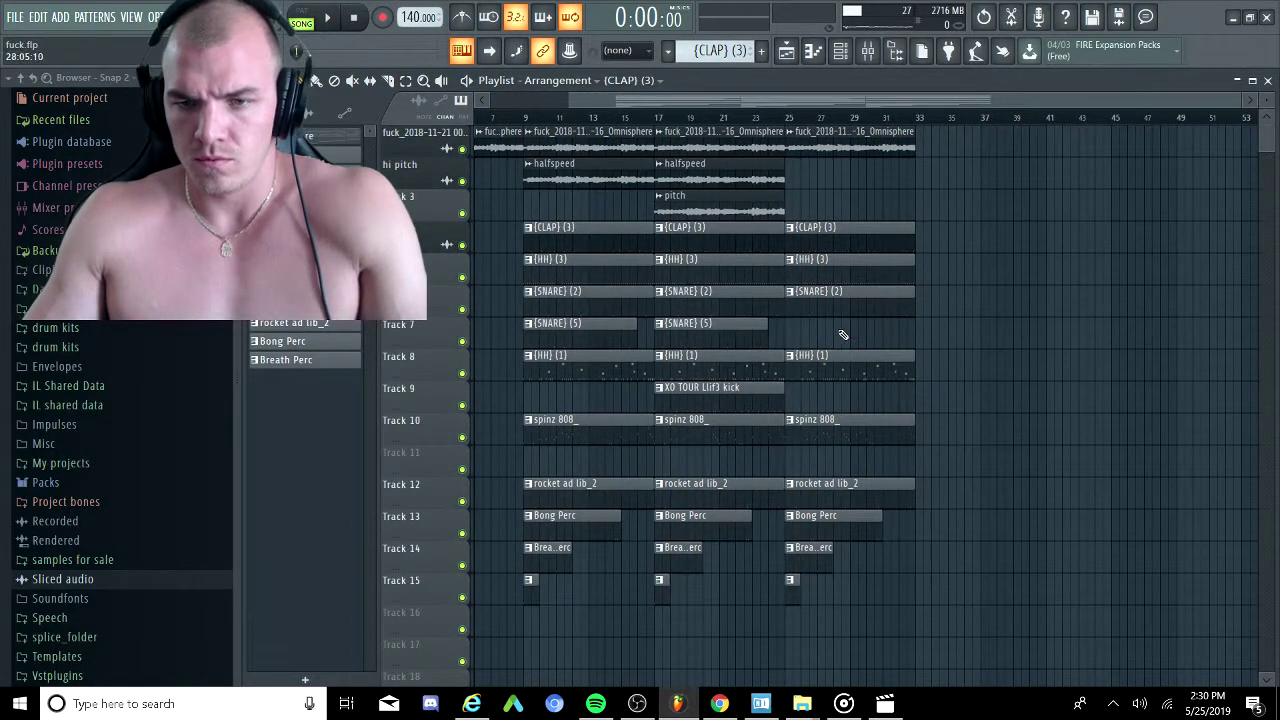
{"action": "right_click", "coordinate": [832, 305]}
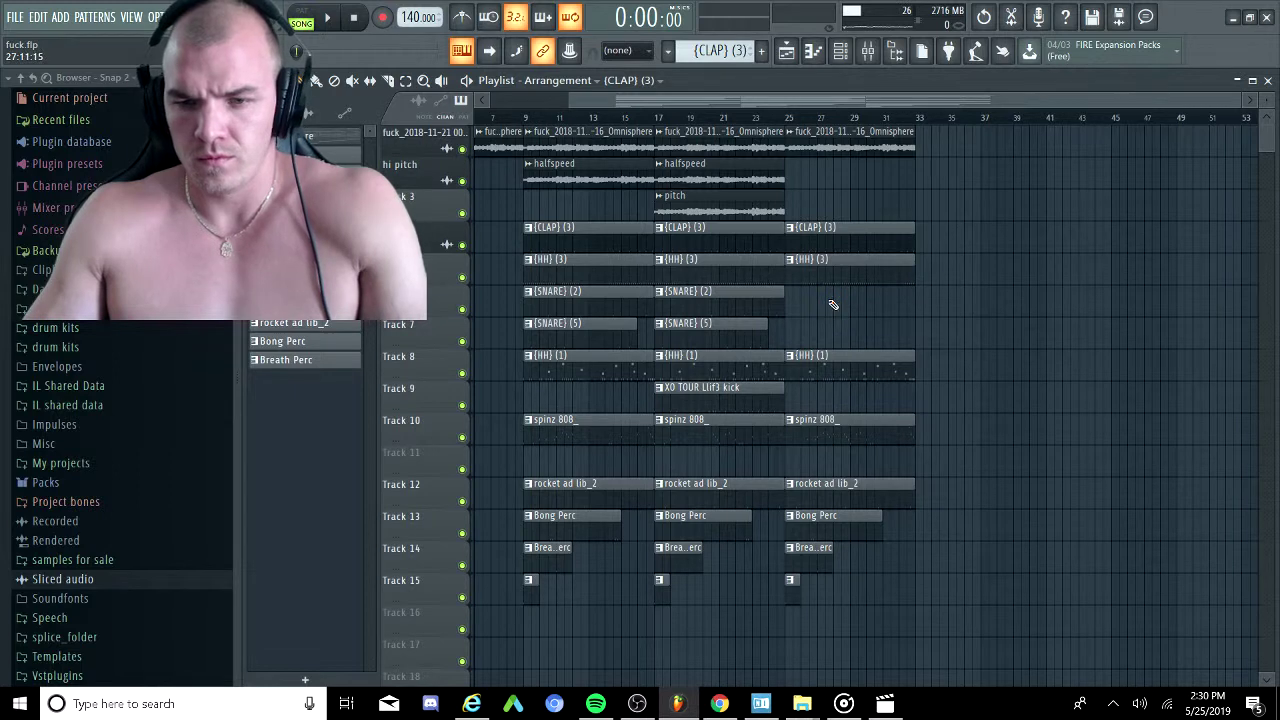
{"action": "right_click", "coordinate": [834, 356]}
{"action": "key", "text": "ctrl+z"}
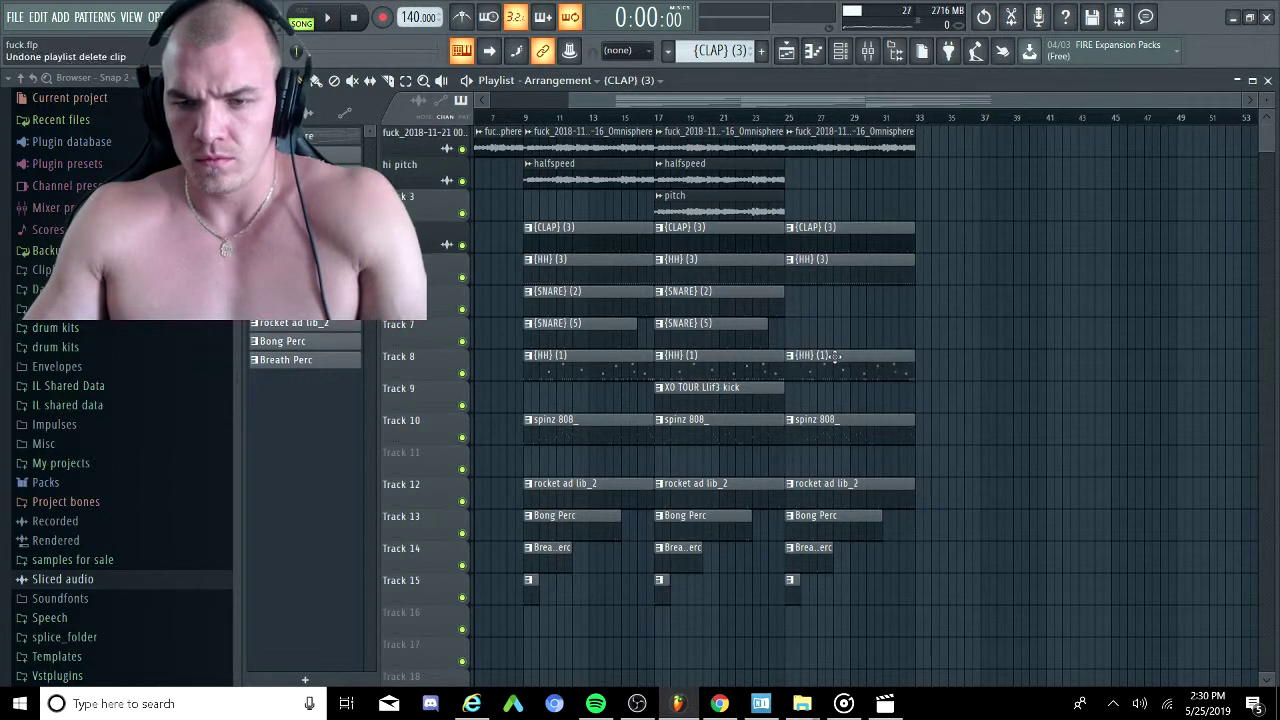
{"action": "right_click", "coordinate": [834, 487]}
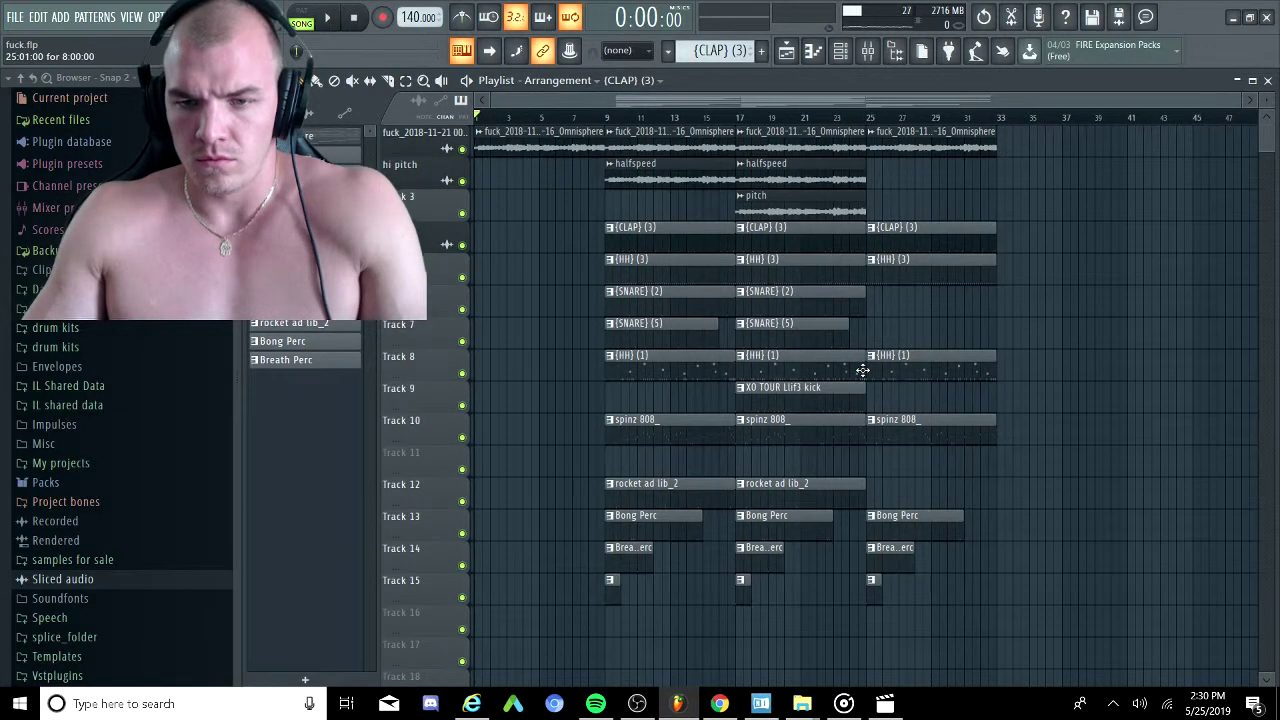
{"action": "scroll", "coordinate": [862, 371], "scroll_direction": "right", "scroll_amount": 4}
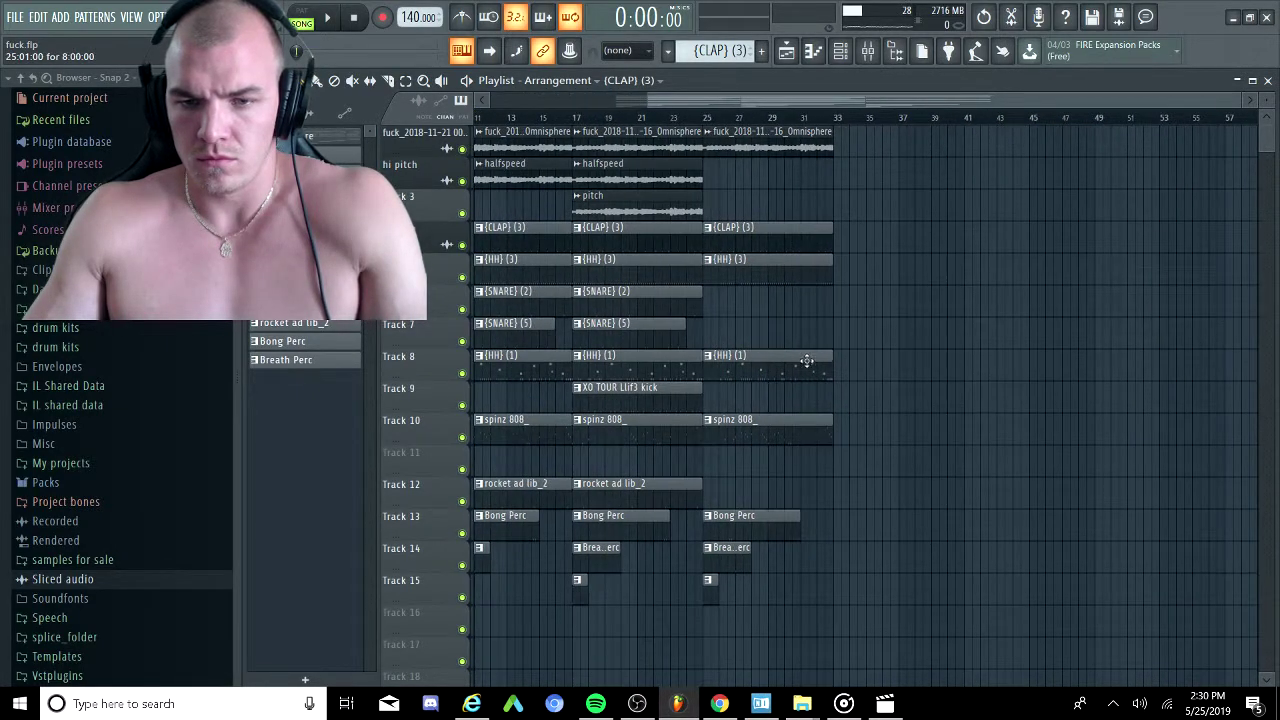
{"action": "scroll", "coordinate": [812, 355], "scroll_direction": "left", "scroll_amount": 1}
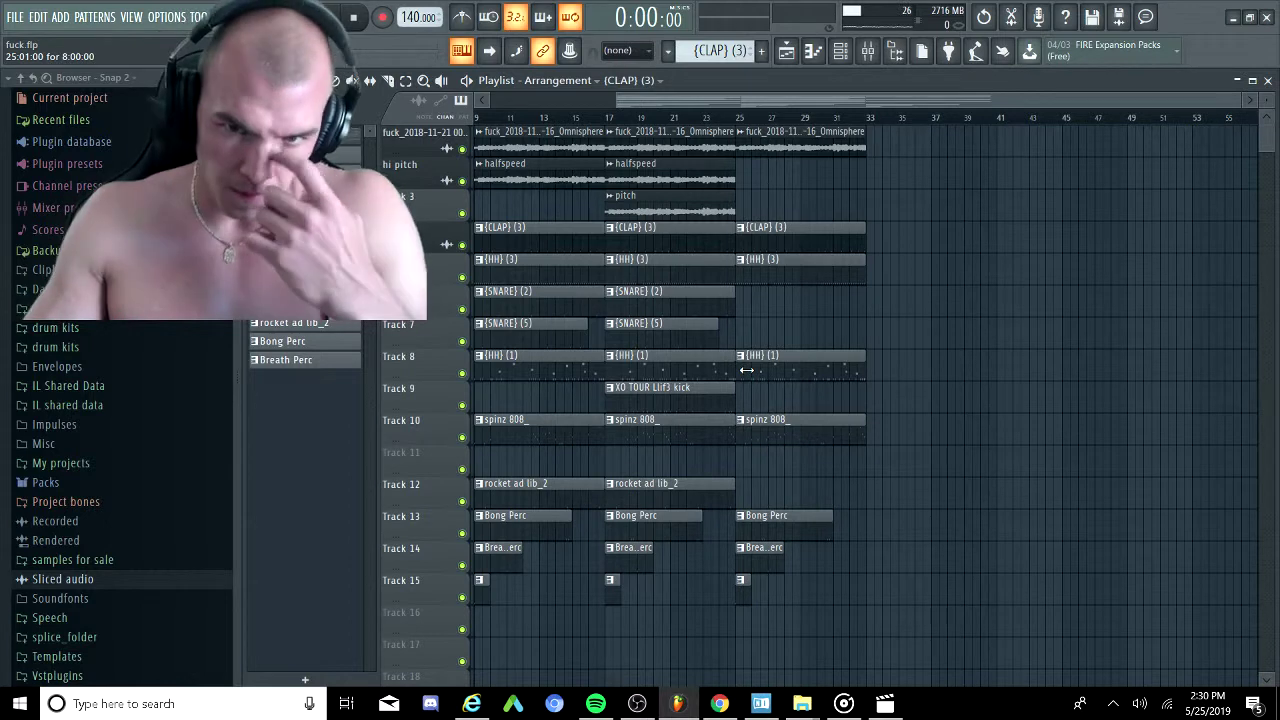
{"action": "scroll", "coordinate": [732, 355], "scroll_direction": "left", "scroll_amount": 4}
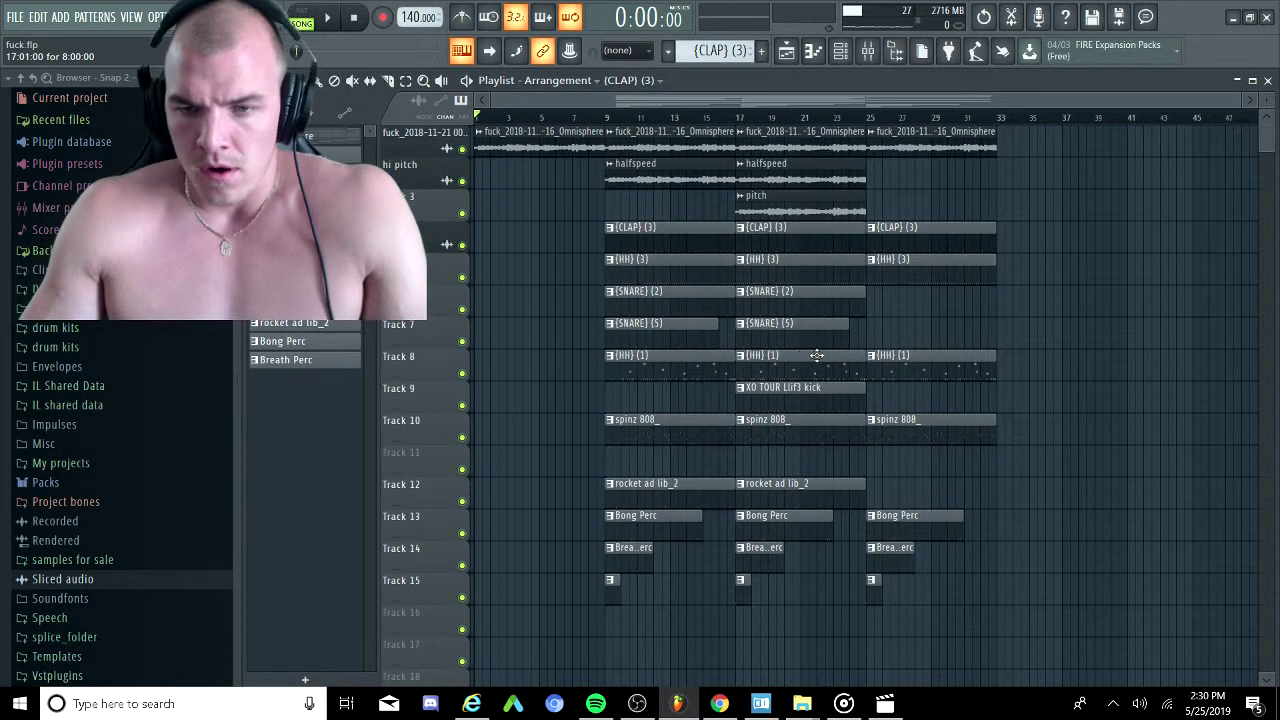
Copy all of the bar 17 section's clips, audio layers and patterns alike, to bar 33.
{"action": "scroll", "coordinate": [821, 207], "scroll_direction": "down", "scroll_amount": 1}
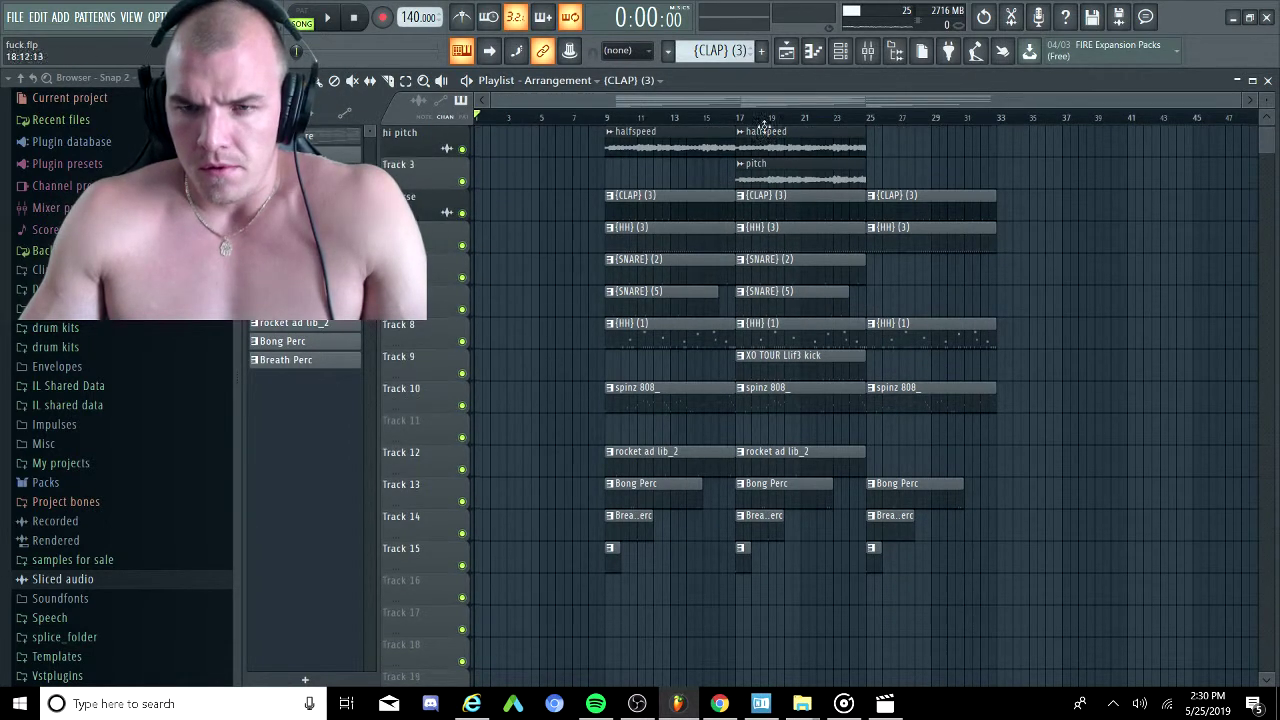
{"action": "scroll", "coordinate": [787, 192], "scroll_direction": "up", "scroll_amount": 1}
{"action": "left_click_drag", "start_coordinate": [767, 145], "coordinate": [740, 598]}
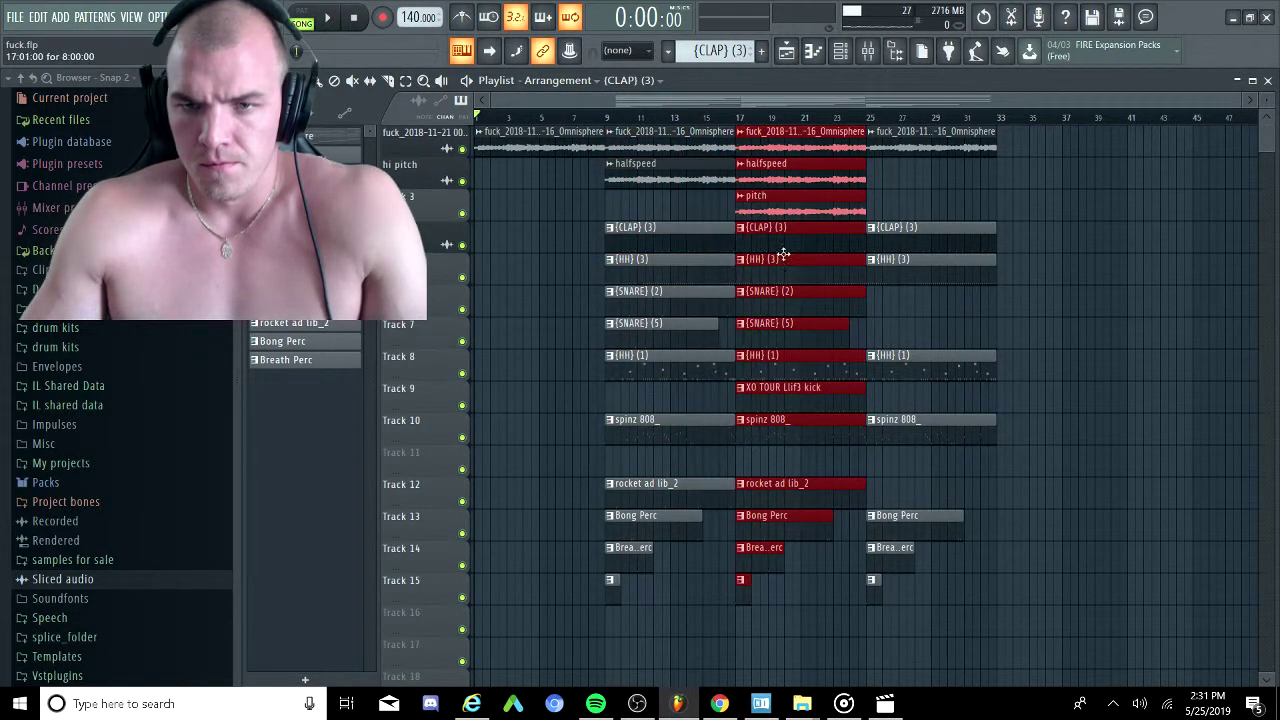
{"action": "left_click_drag", "start_coordinate": [775, 148], "coordinate": [1037, 176]}
{"action": "scroll", "coordinate": [975, 190], "scroll_direction": "right", "scroll_amount": 1}
{"action": "scroll", "coordinate": [990, 243], "scroll_direction": "right", "scroll_amount": 3}
{"action": "left_click", "coordinate": [985, 246]}
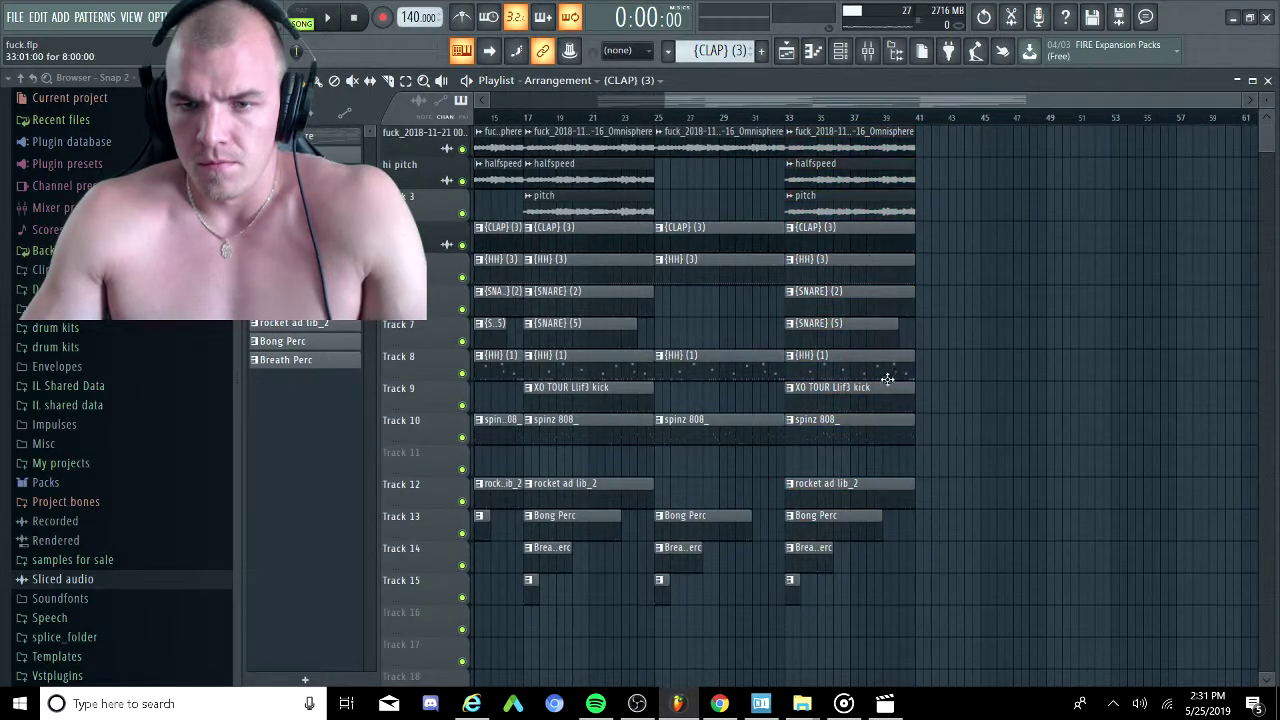
Duplicate the bar 33 spinz 808_, {HH} (1), {HH} (3), {SNARE} (2), {SNARE} (5) and {CLAP} (3) clips to bar 41.
{"action": "left_click", "coordinate": [860, 422]}
{"action": "key", "text": "ctrl+b"}
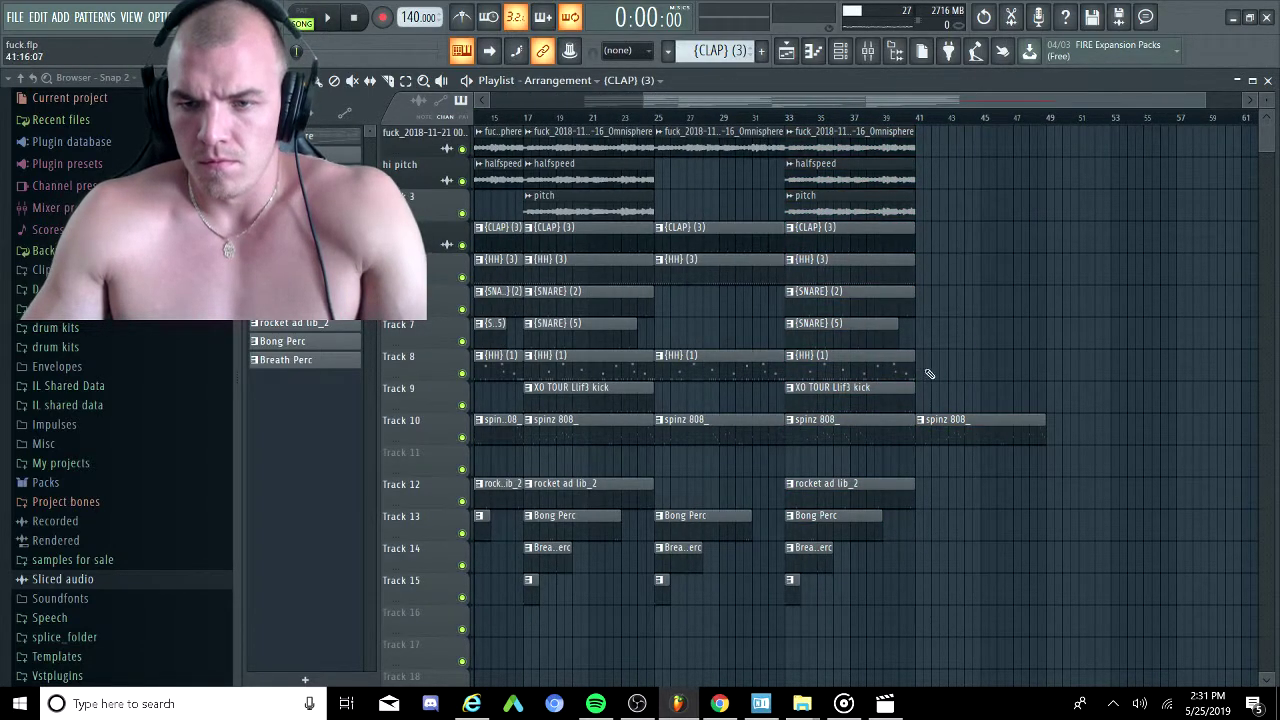
{"action": "left_click", "coordinate": [850, 369]}
{"action": "key", "text": "ctrl+b"}
{"action": "left_click_drag", "start_coordinate": [857, 347], "coordinate": [860, 281]}
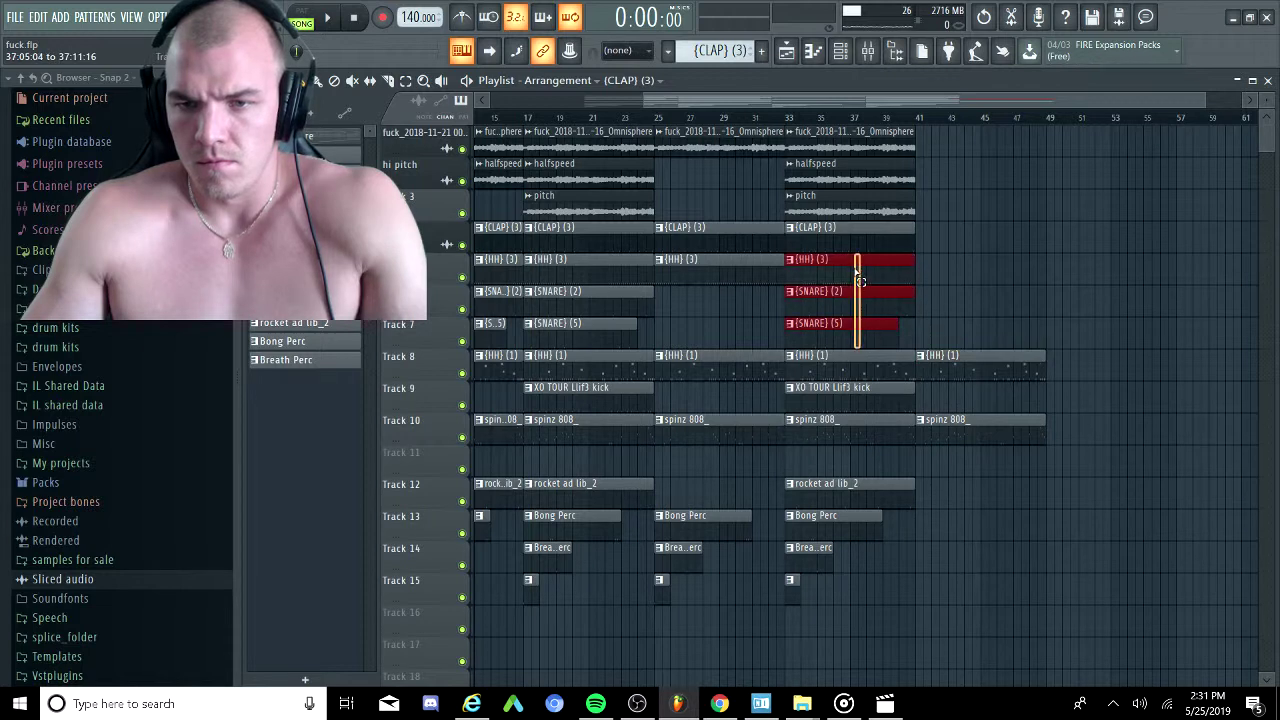
{"action": "key", "text": "ctrl+b"}
{"action": "left_click", "coordinate": [840, 244]}
{"action": "key", "text": "ctrl+b"}
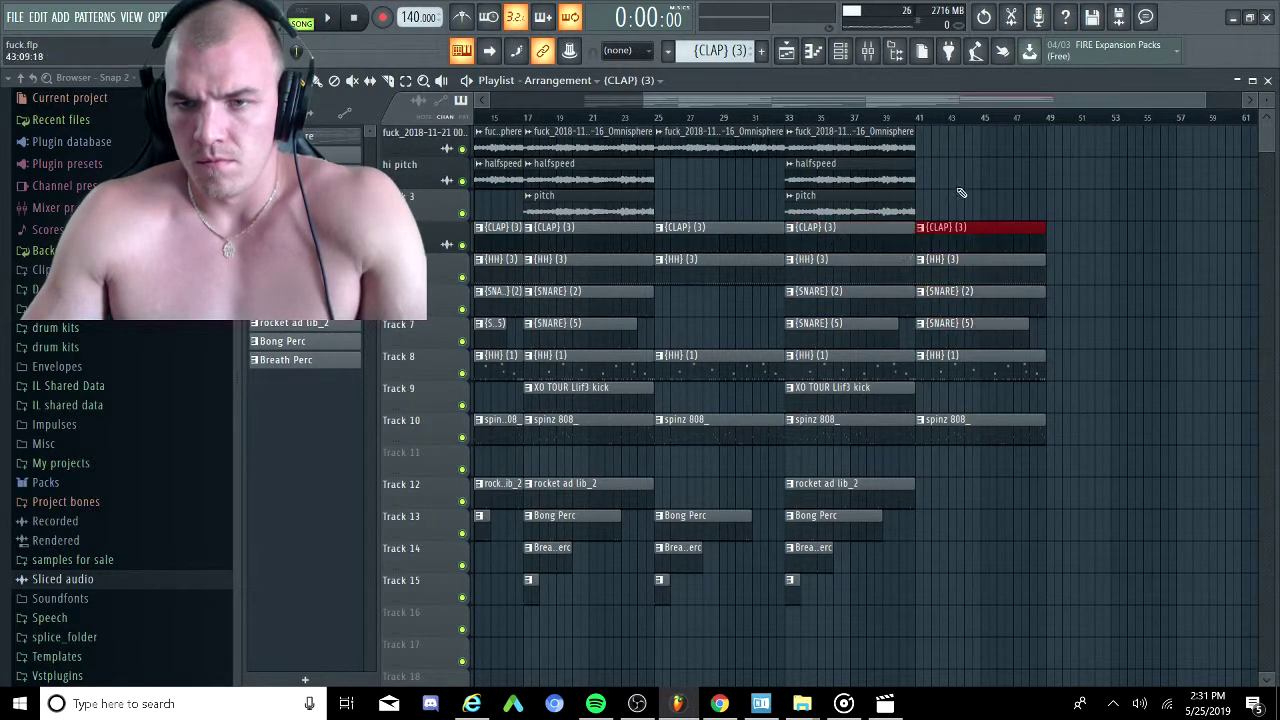
Duplicate the bar 33 Omnisphere and pitch audio clips to bar 41 and delete the bar 33 pitch clip.
{"action": "left_click", "coordinate": [849, 146]}
{"action": "key", "text": "ctrl+b"}
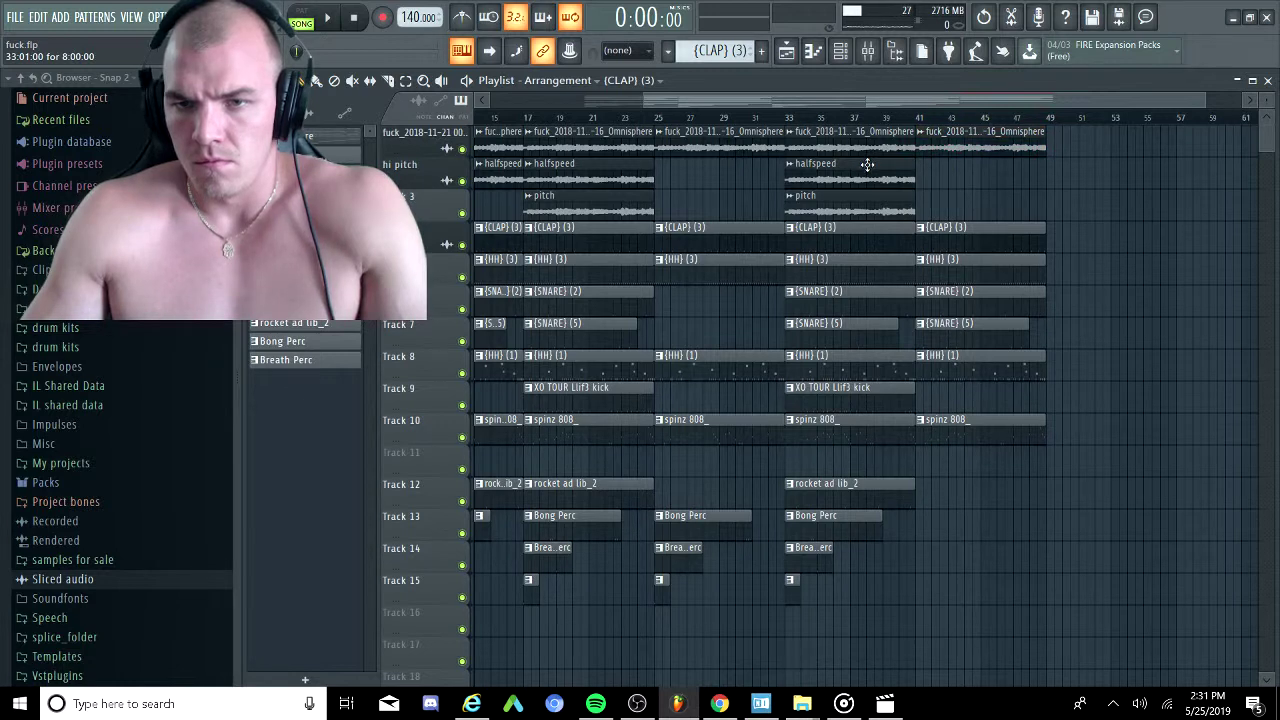
{"action": "key", "text": "ctrl+b"}
{"action": "right_click", "coordinate": [851, 210]}
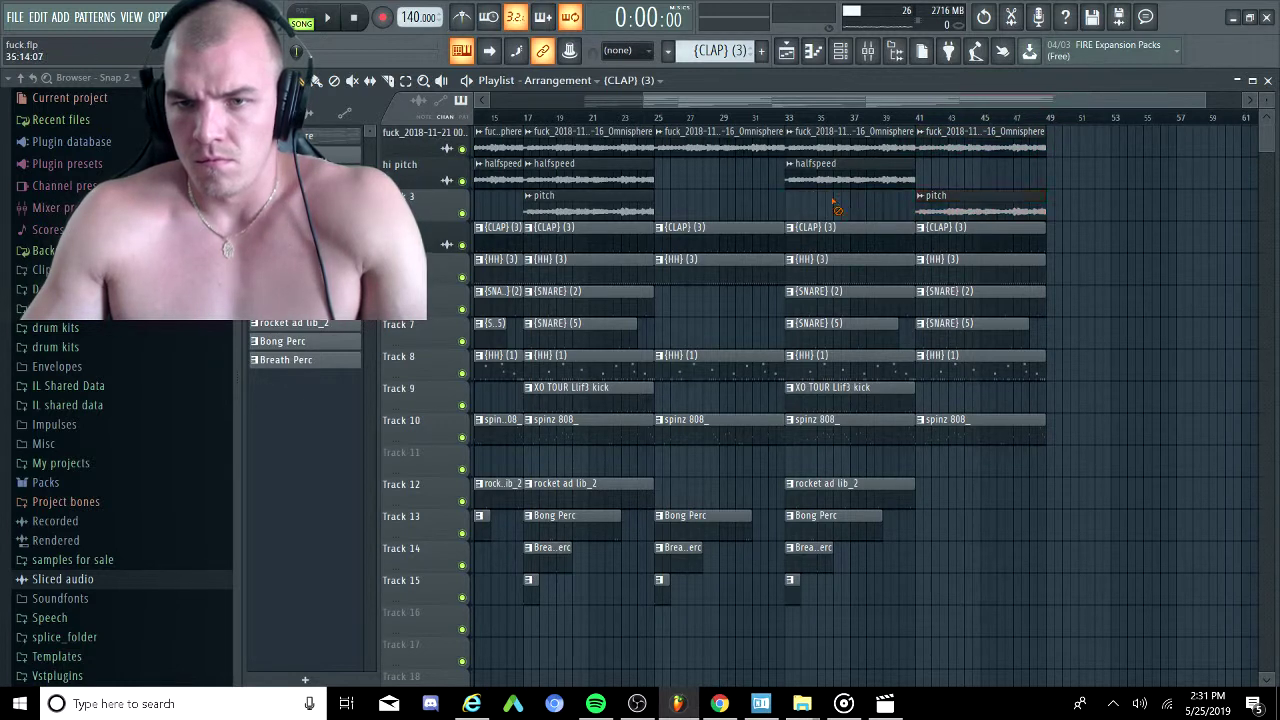
Duplicate the bar 33 rocket ad lib_2, Bong Perc, Breath Perc and Microwave clips to bar 41 and delete the bar 33 rocket ad lib_2 clip.
{"action": "left_click_drag", "start_coordinate": [810, 478], "coordinate": [773, 636]}
{"action": "key", "text": "ctrl+b"}
{"action": "left_click", "coordinate": [899, 628], "text": "ctrl"}
{"action": "scroll", "coordinate": [867, 602], "scroll_direction": "left", "scroll_amount": 1}
{"action": "scroll", "coordinate": [869, 600], "scroll_direction": "left", "scroll_amount": 1}
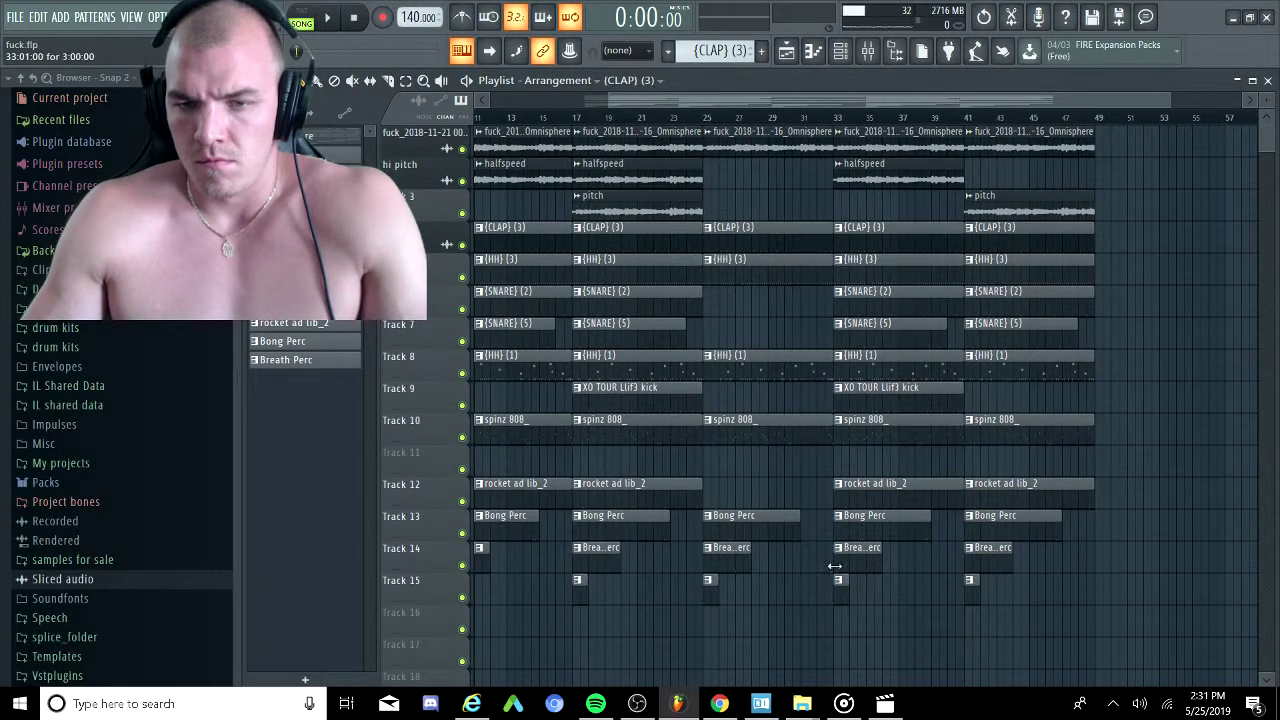
{"action": "right_click", "coordinate": [883, 488]}
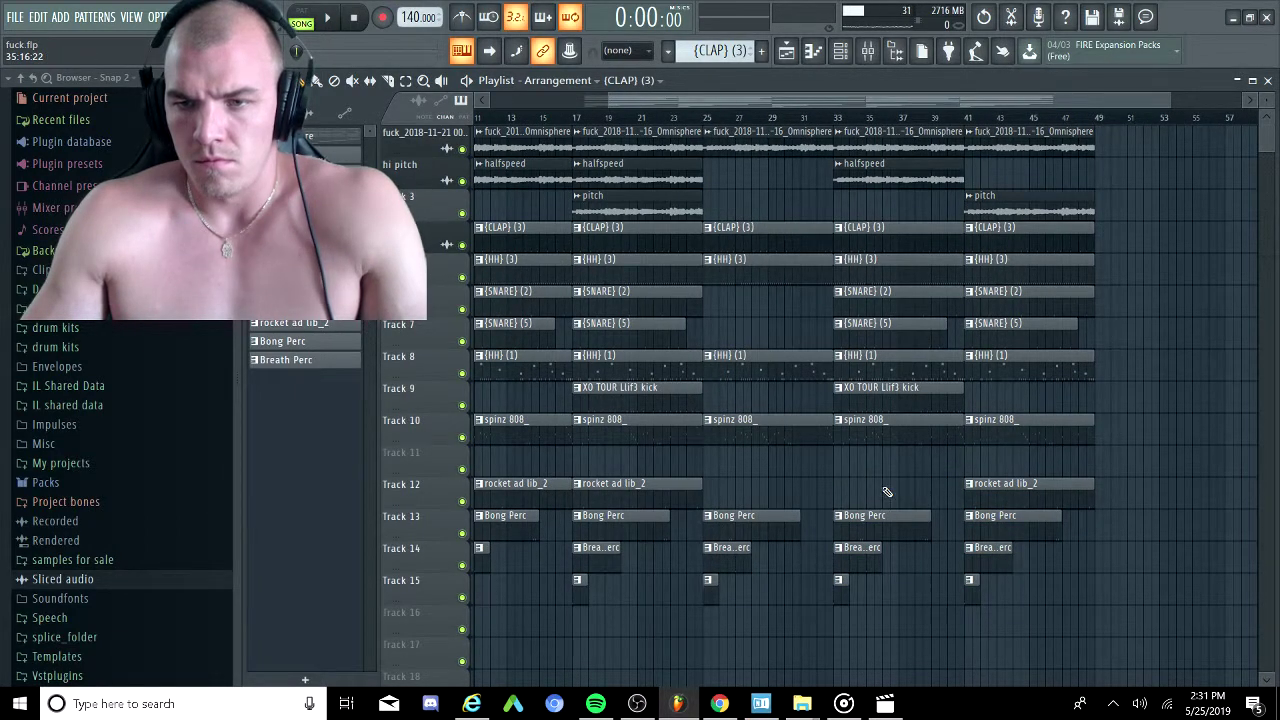
{"action": "scroll", "coordinate": [887, 490], "scroll_direction": "left", "scroll_amount": 1}
{"action": "scroll", "coordinate": [900, 480], "scroll_direction": "down", "scroll_amount": 3}
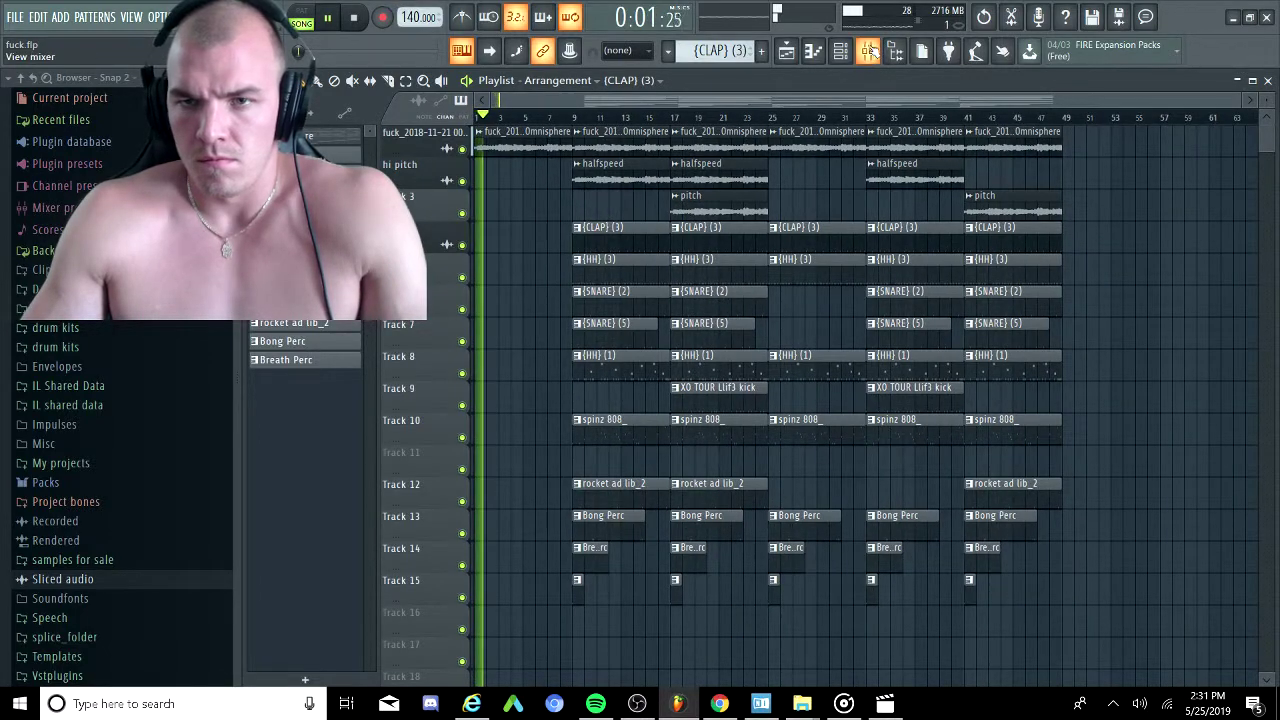
Load the Ozone 8 VST effect into slot 4 of the Master mixer track.
{"action": "key", "text": "F9"}
{"action": "left_click", "coordinate": [322, 240]}
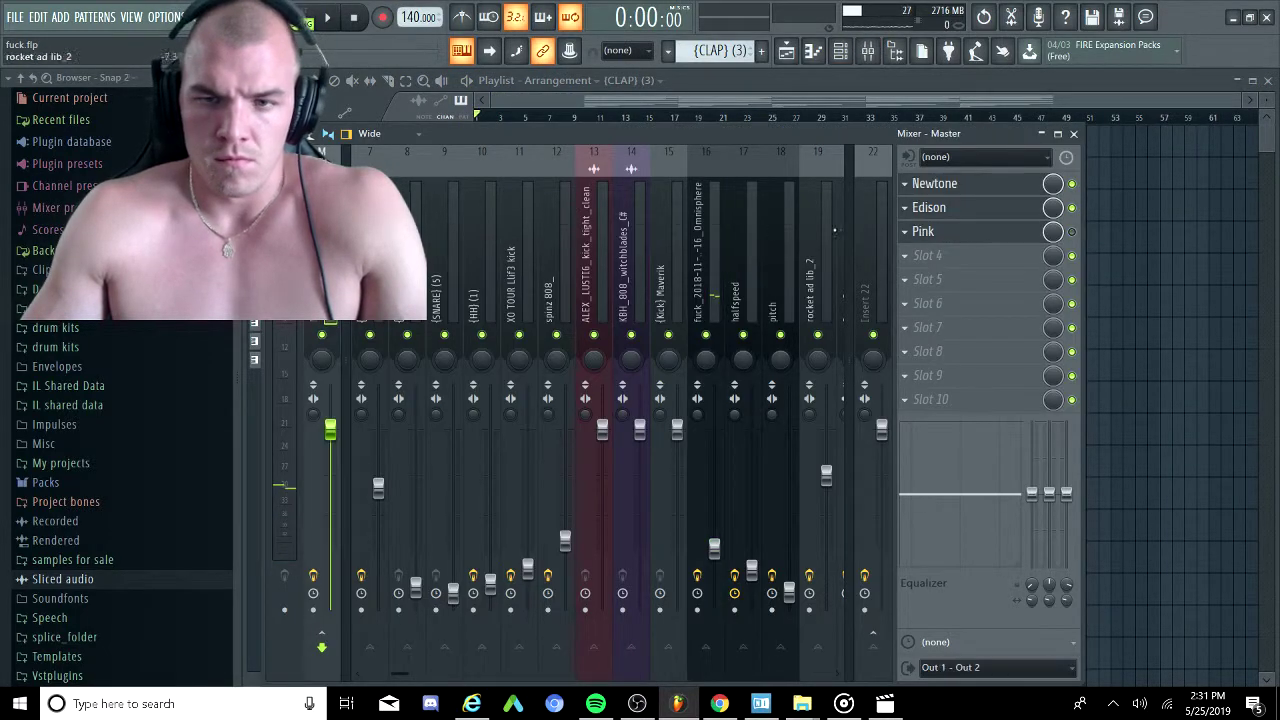
{"action": "left_click", "coordinate": [944, 258]}
{"action": "left_click", "coordinate": [1140, 276]}
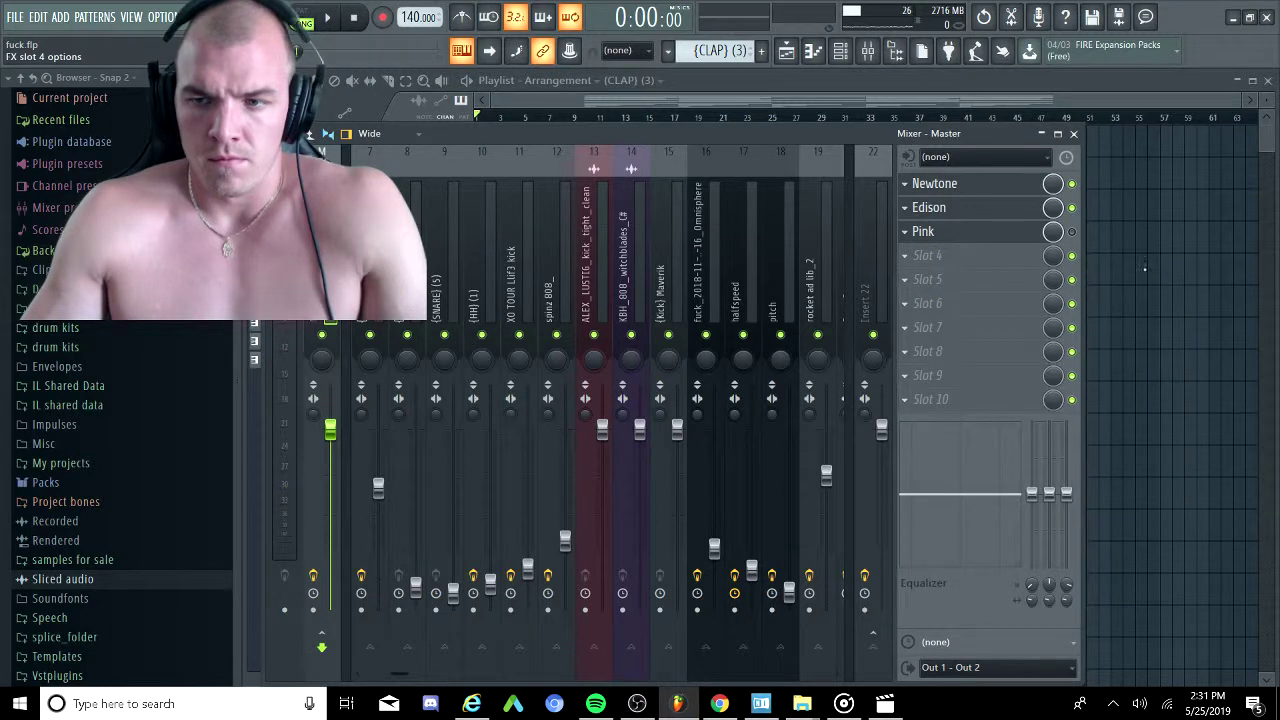
{"action": "type", "text": "ozo"}
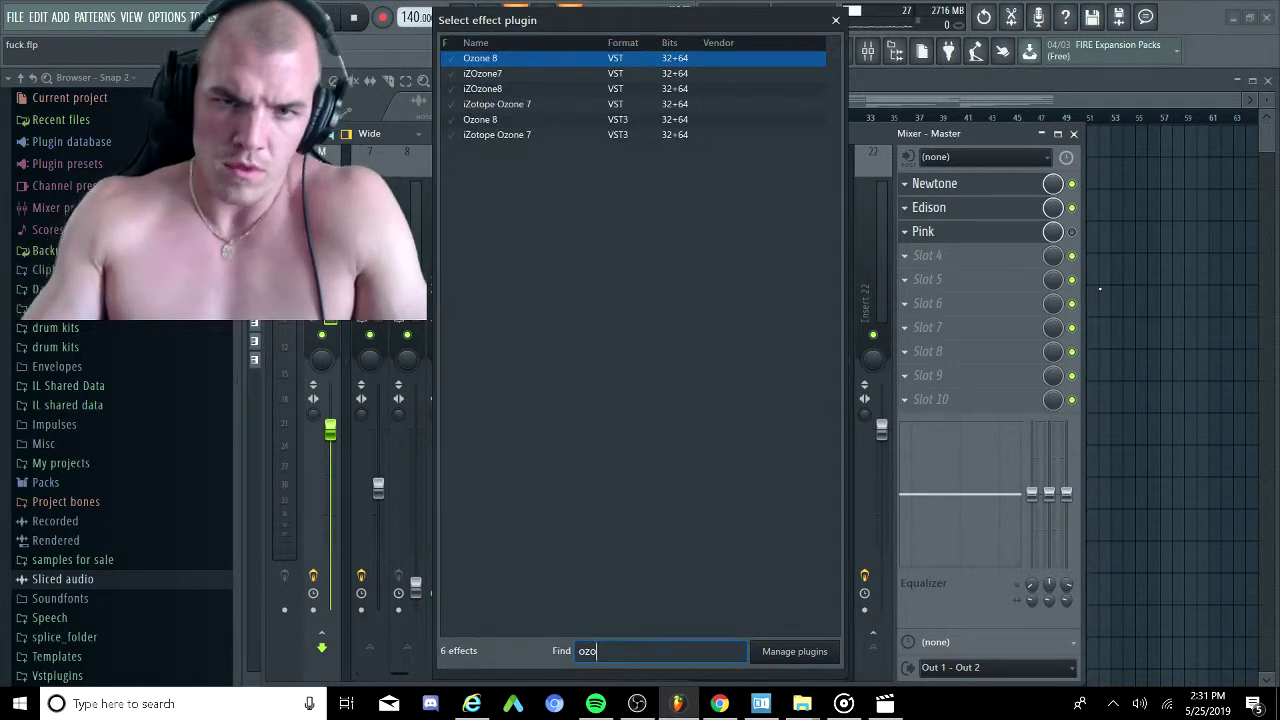
{"action": "double_click", "coordinate": [558, 62]}
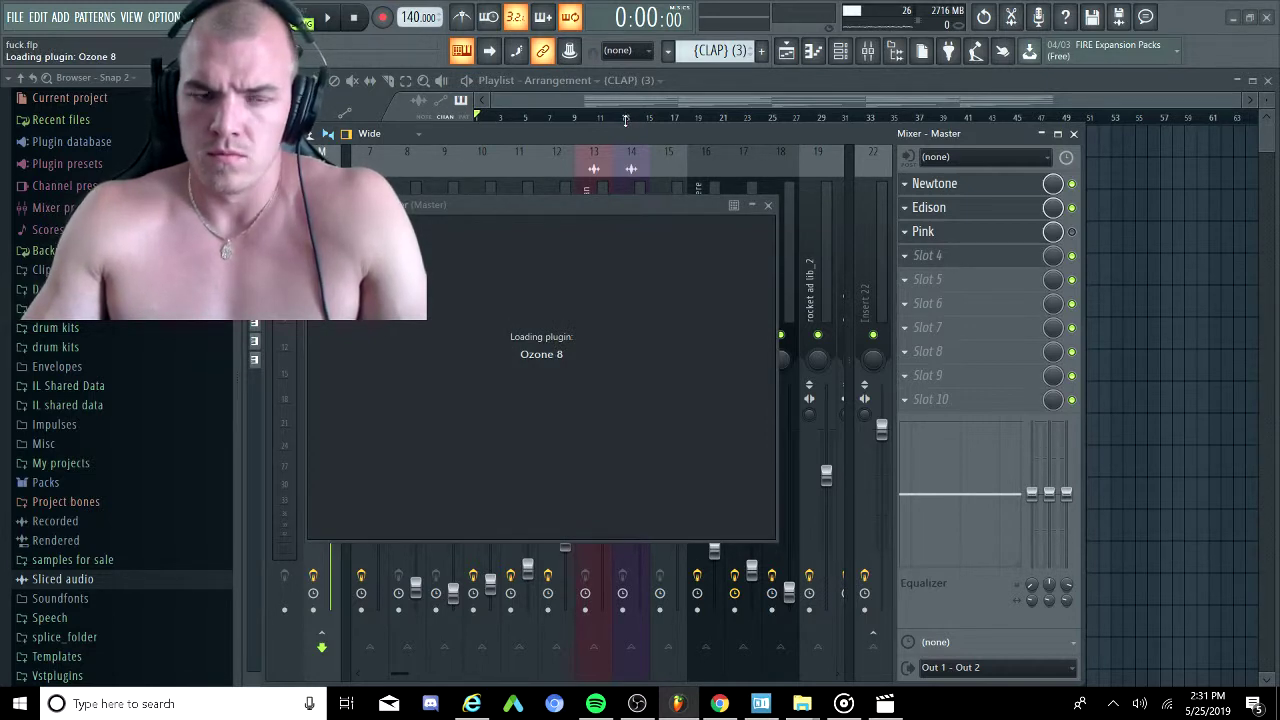
{"action": "left_click", "coordinate": [670, 232]}
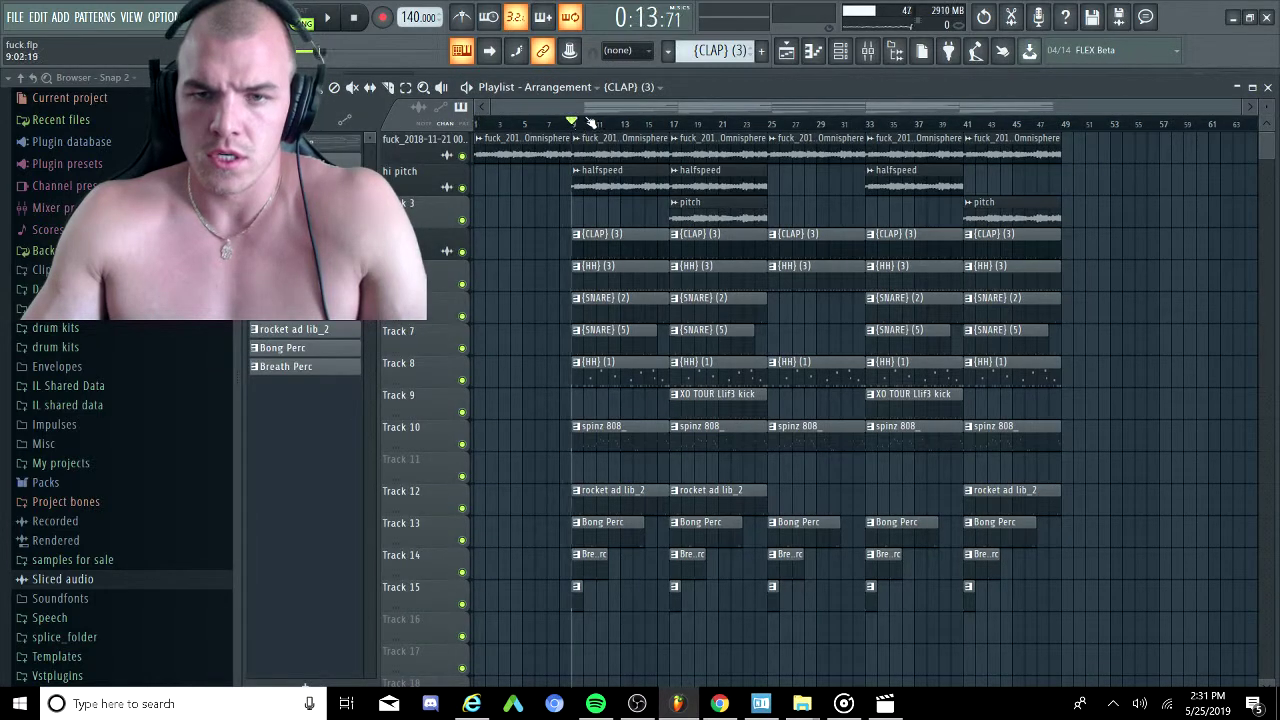
Remove Ozone 8 from slot 4 of the Master mixer track.
{"action": "left_click", "coordinate": [867, 54]}
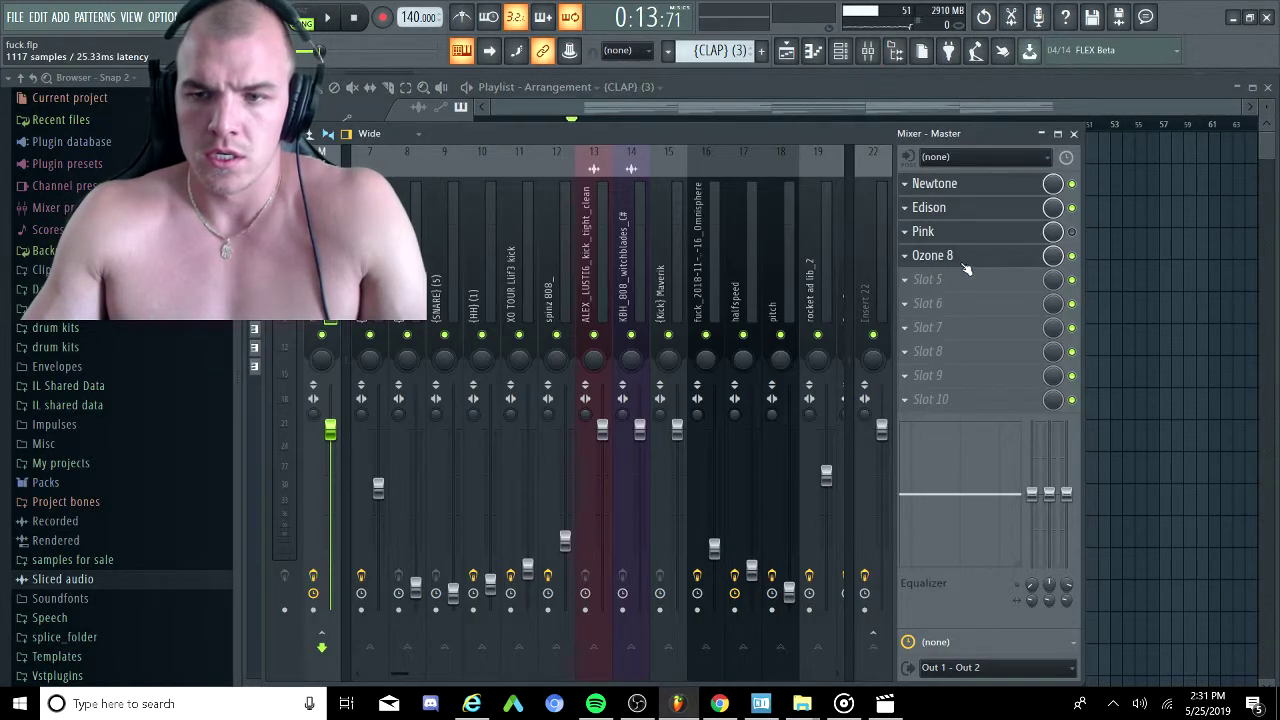
{"action": "left_click", "coordinate": [904, 260]}
{"action": "left_click", "coordinate": [757, 408]}
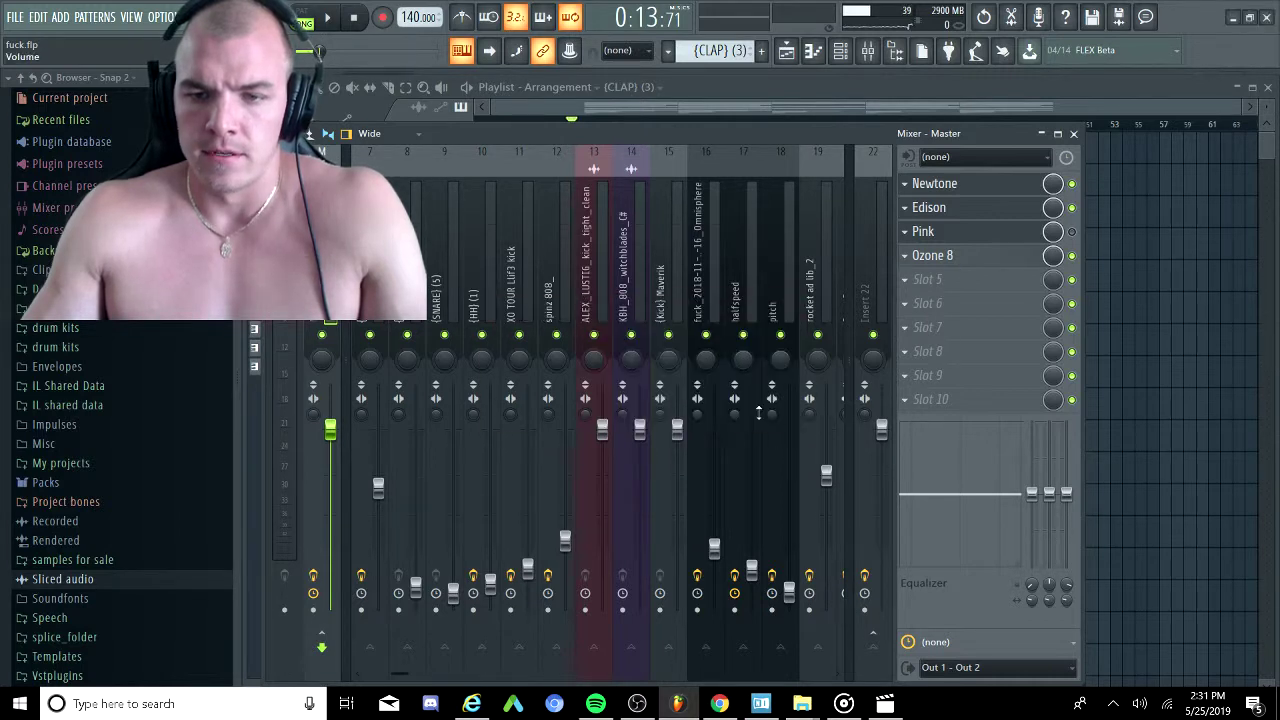
{"action": "left_click", "coordinate": [910, 258]}
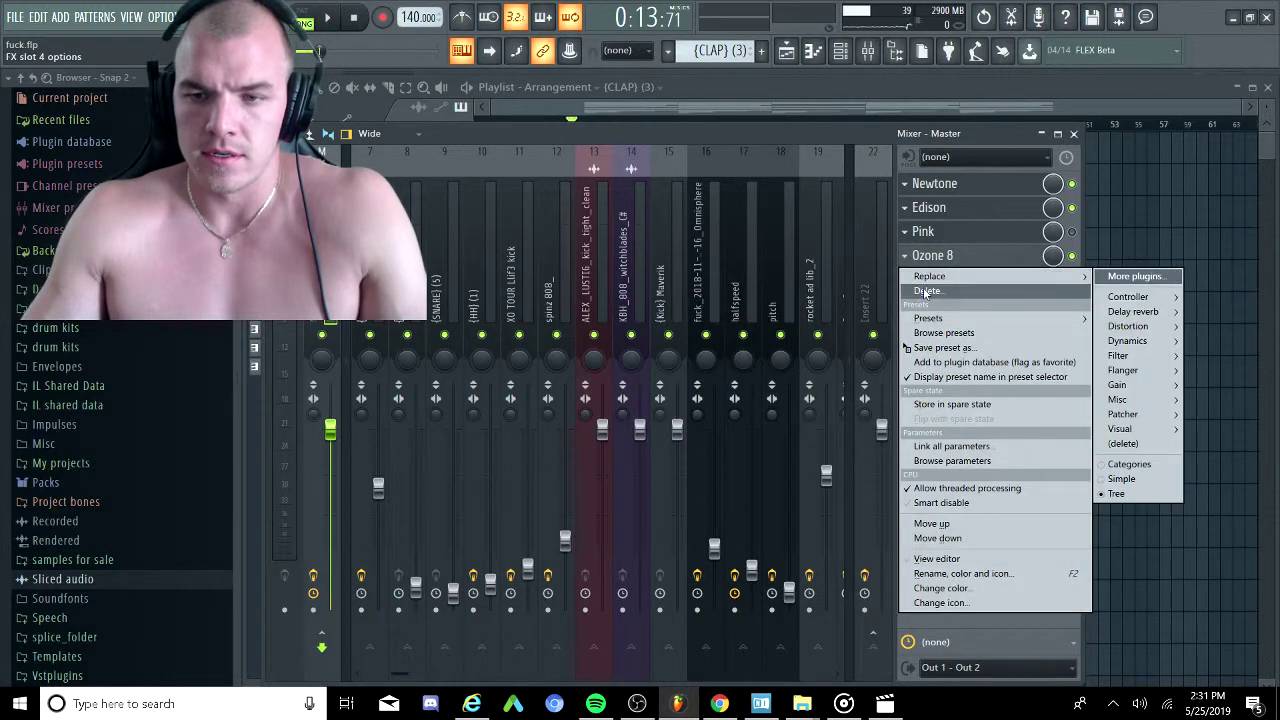
{"action": "left_click", "coordinate": [920, 288]}
{"action": "left_click", "coordinate": [733, 397]}
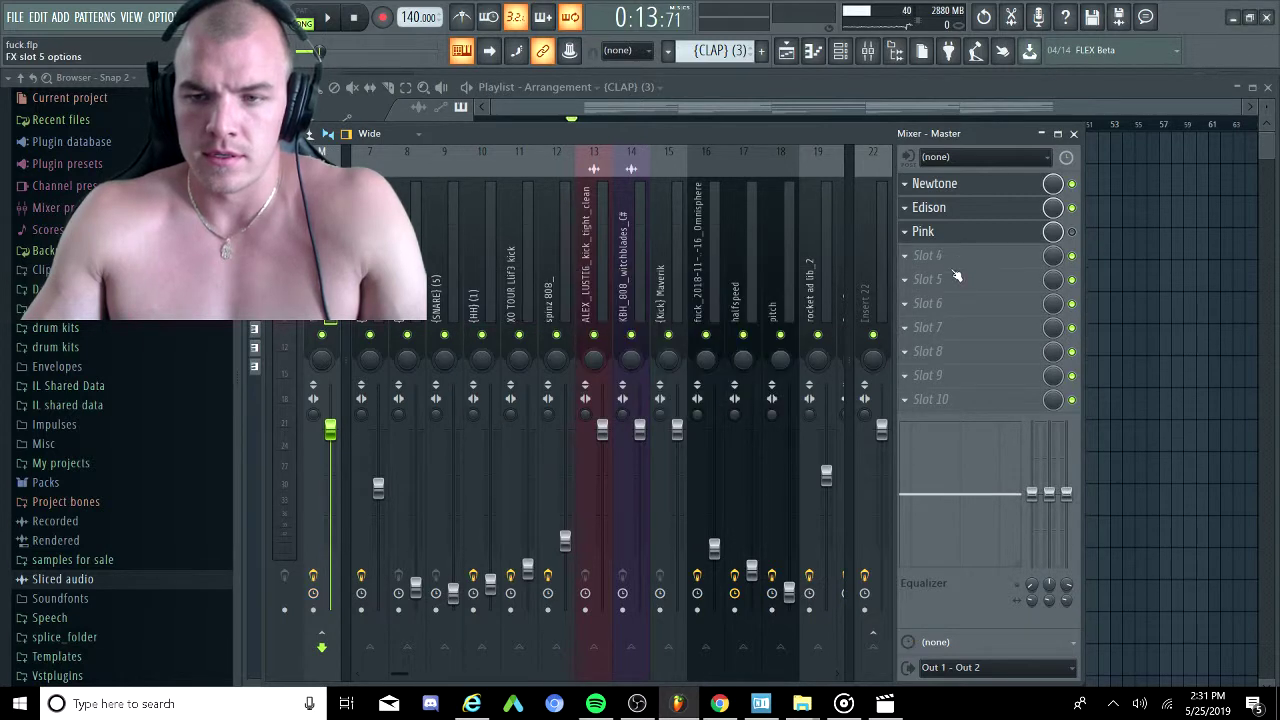
Insert a fresh instance of the Ozone 8 VST effect in the Master track's empty slot 4.
{"action": "left_click", "coordinate": [951, 258]}
{"action": "left_click", "coordinate": [1137, 280]}
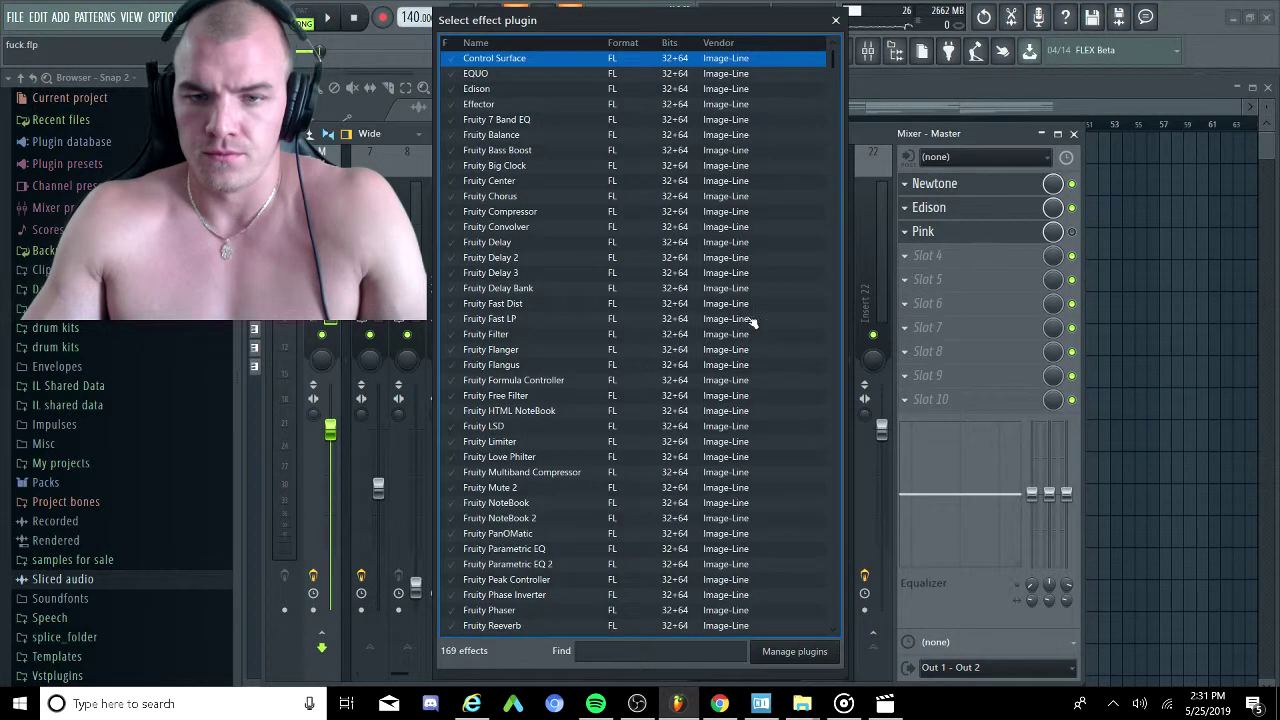
{"action": "left_click", "coordinate": [606, 652]}
{"action": "type", "text": "ozon"}
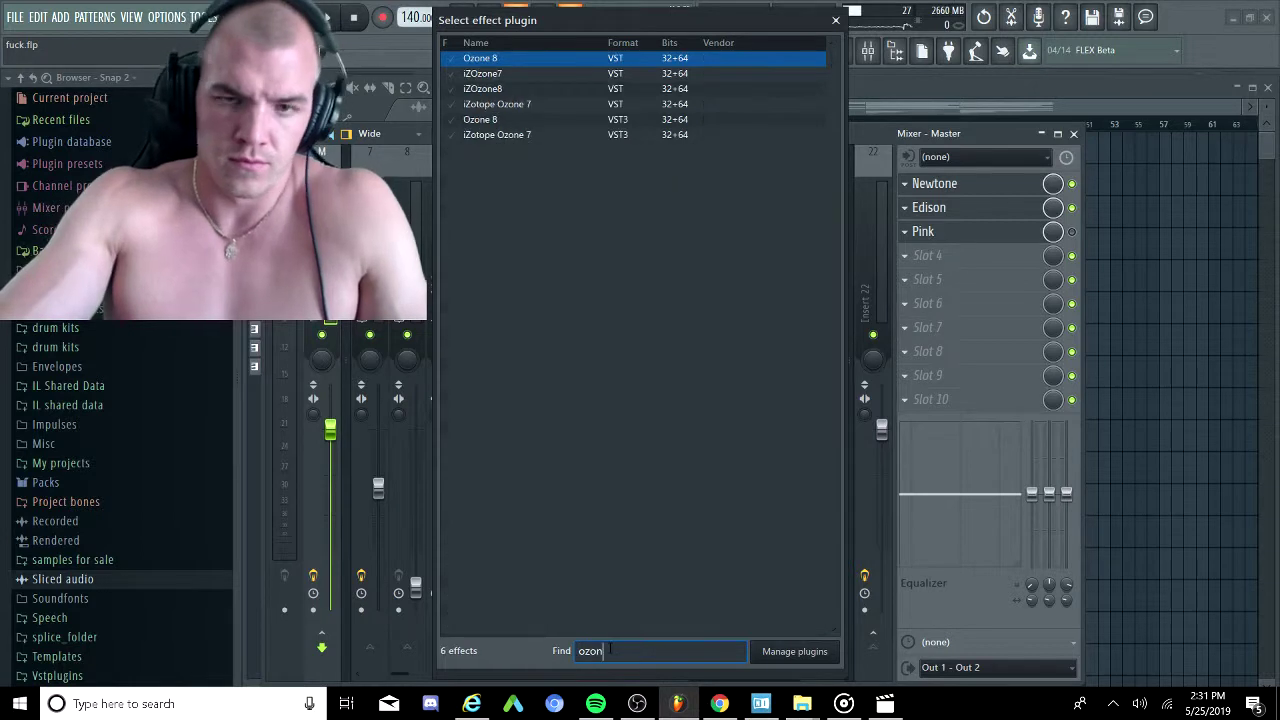
{"action": "double_click", "coordinate": [518, 60]}
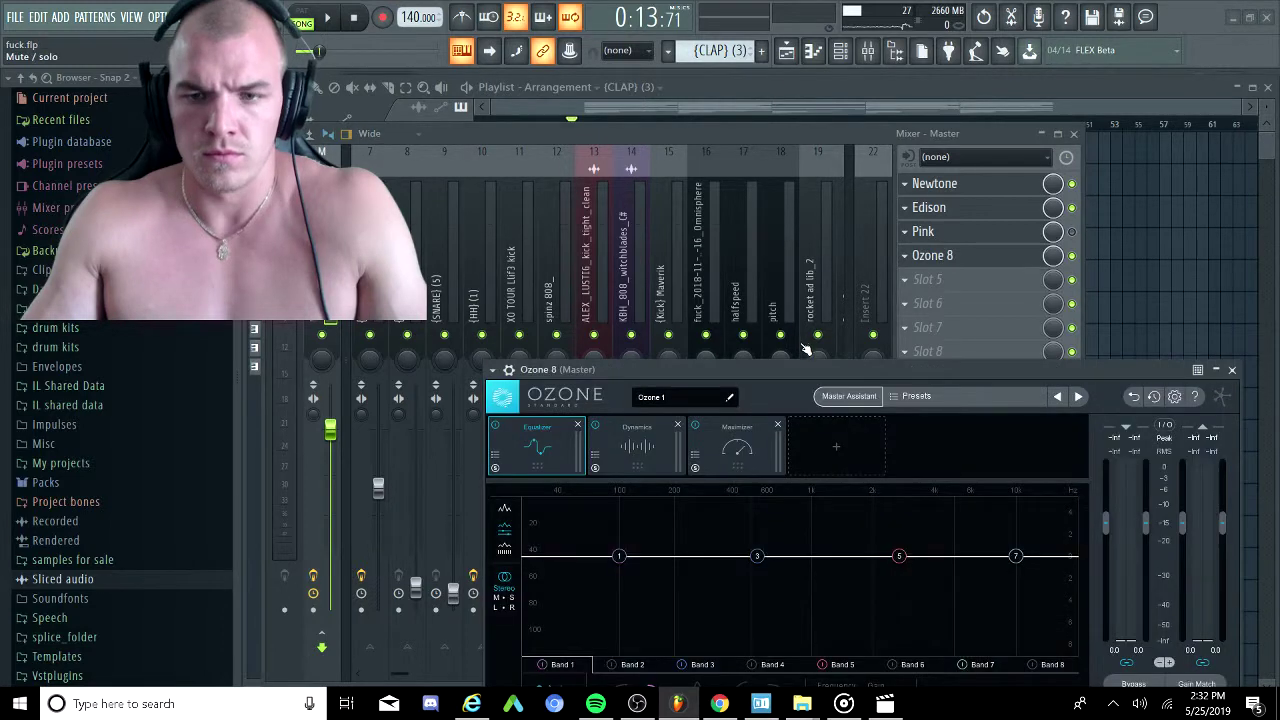
Run Ozone 8's Master Assistant on the playing song and accept its mastering suggestion.
{"action": "left_click_drag", "start_coordinate": [779, 376], "coordinate": [666, 147]}
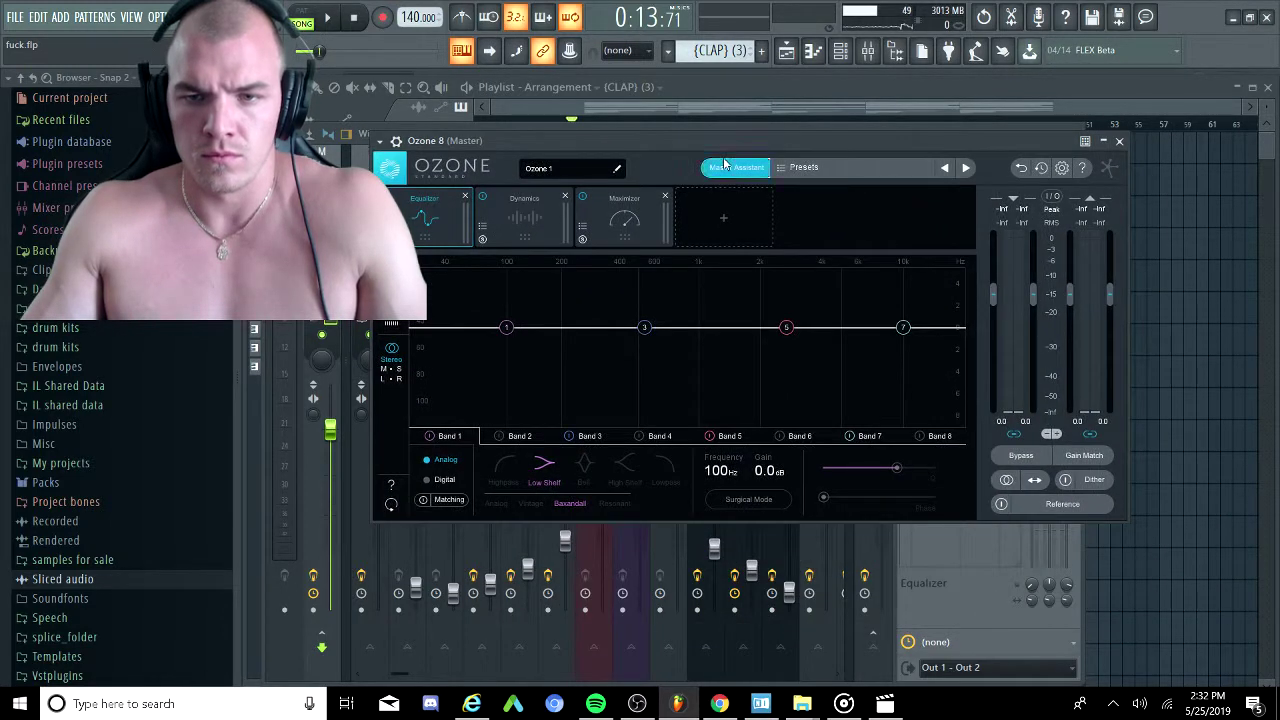
{"action": "left_click", "coordinate": [728, 166]}
{"action": "left_click", "coordinate": [755, 431]}
{"action": "key", "text": "space"}
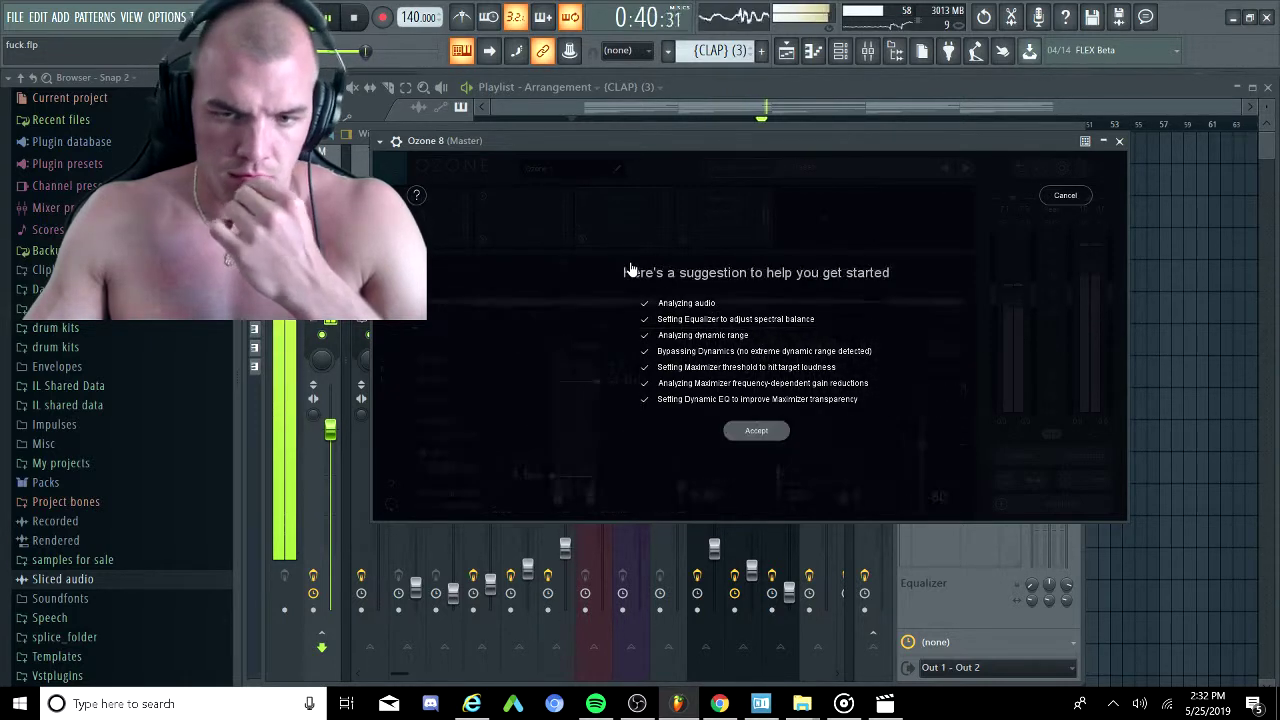
{"action": "left_click", "coordinate": [740, 430]}
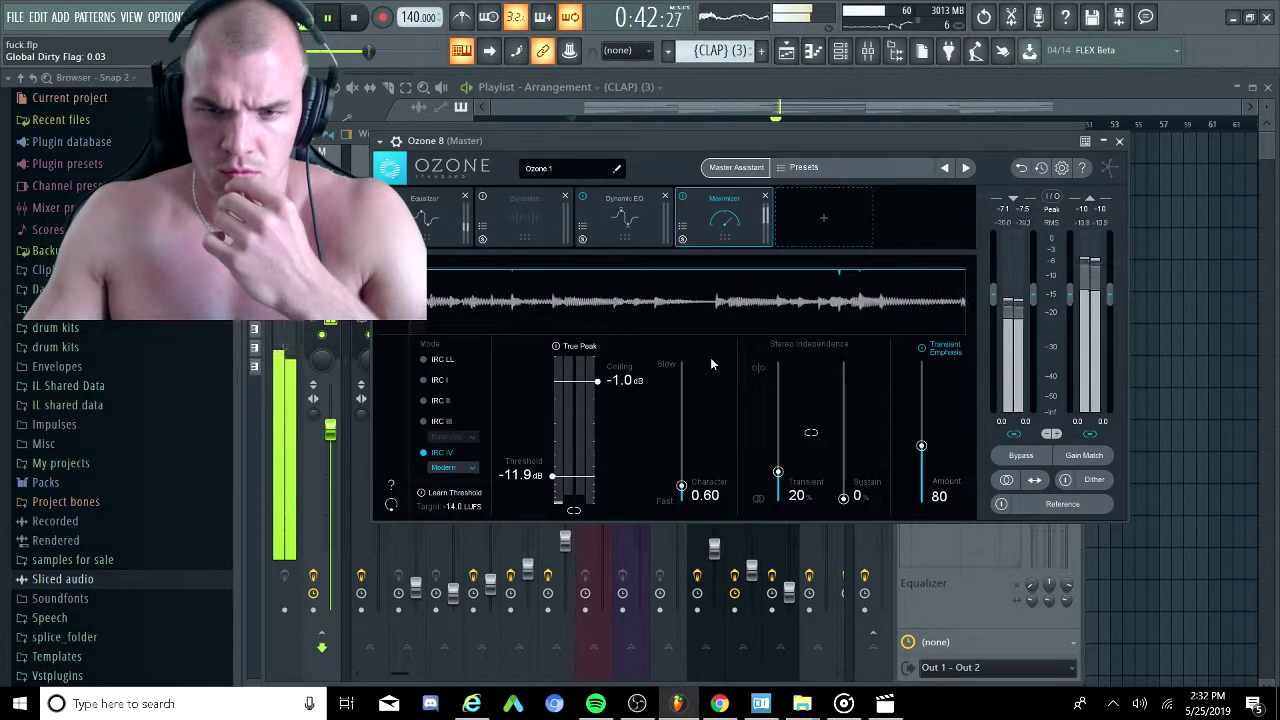
Adjust Ozone's Equalizer by setting band 2 to 1.01 kHz at 1.6 dB and band 3 to 2.50 kHz at 1.6 dB.
{"action": "left_click", "coordinate": [444, 208]}
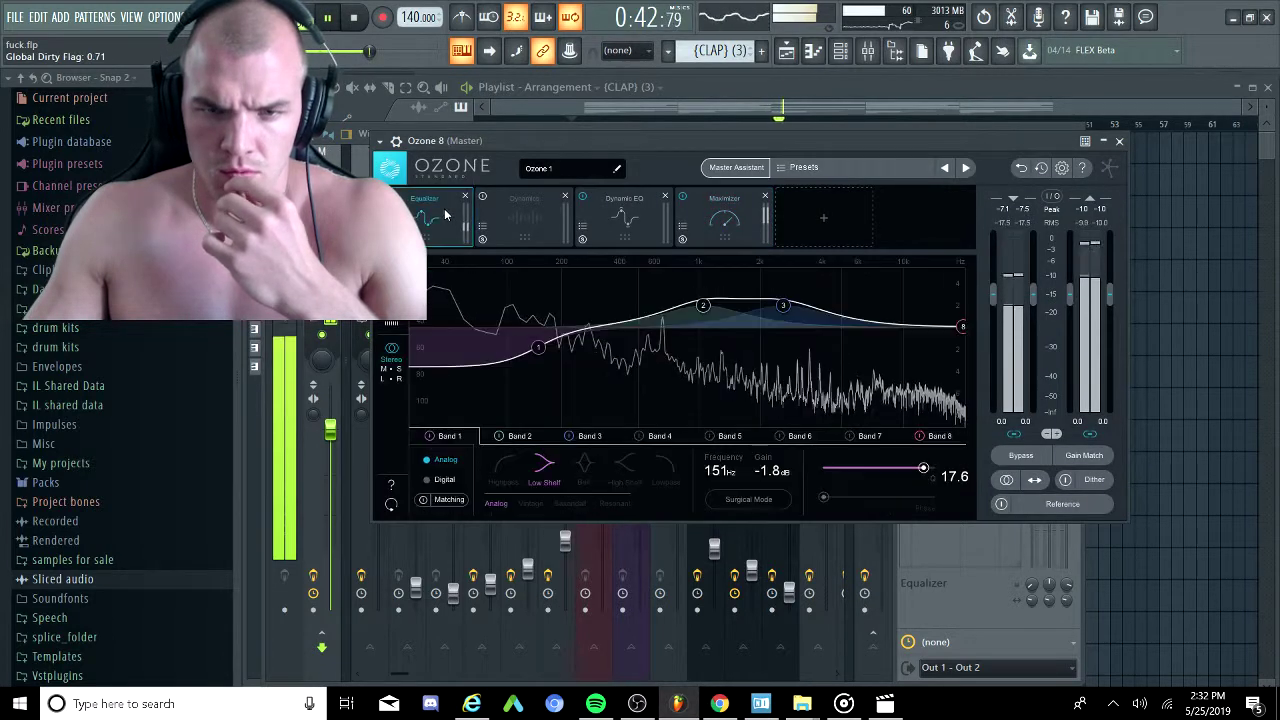
{"action": "left_click", "coordinate": [704, 307]}
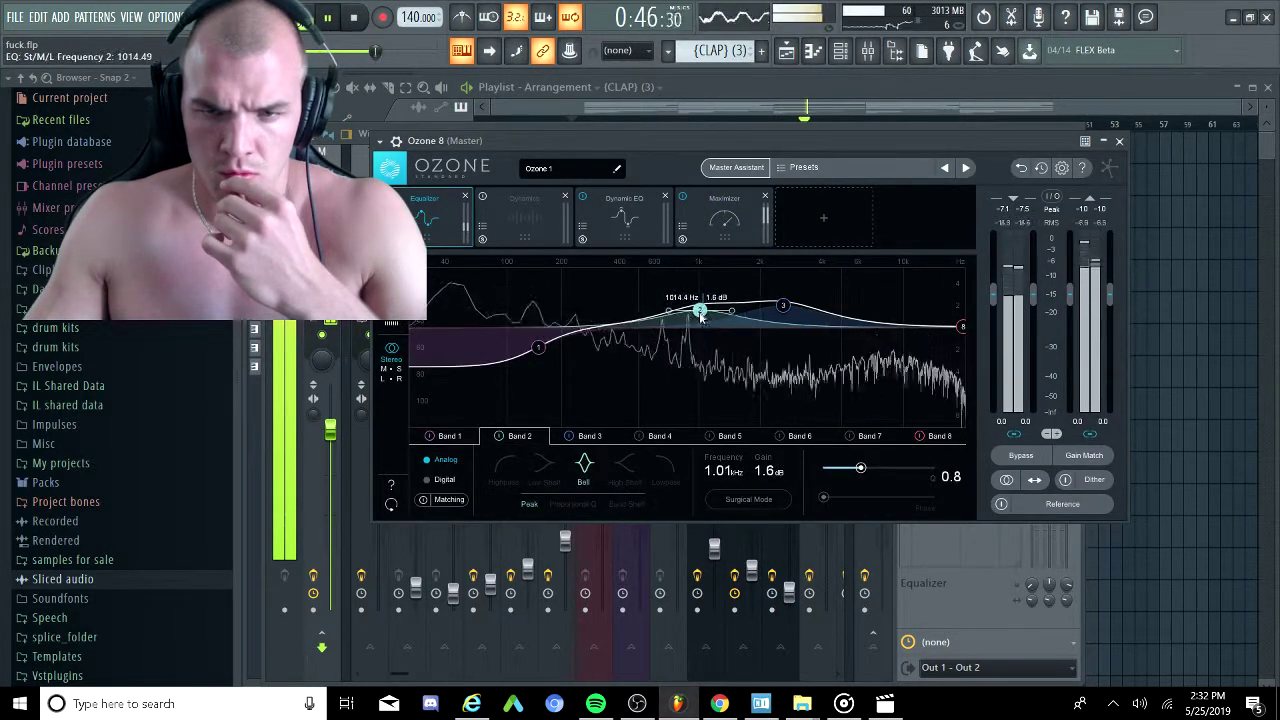
{"action": "left_click_drag", "start_coordinate": [783, 305], "coordinate": [779, 309]}
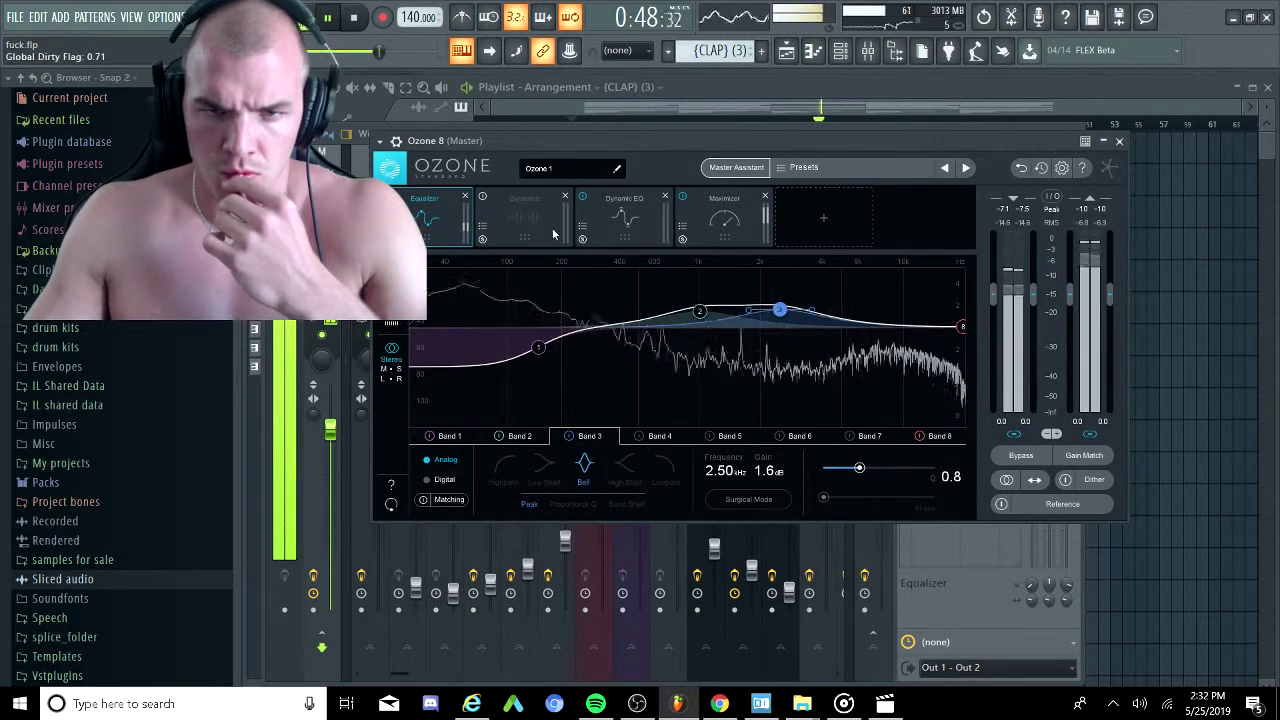
Set Dynamic EQ band 1 to 266 Hz with a gain of -3.4 dB and a narrower Q of 6.35.
{"action": "left_click", "coordinate": [624, 215]}
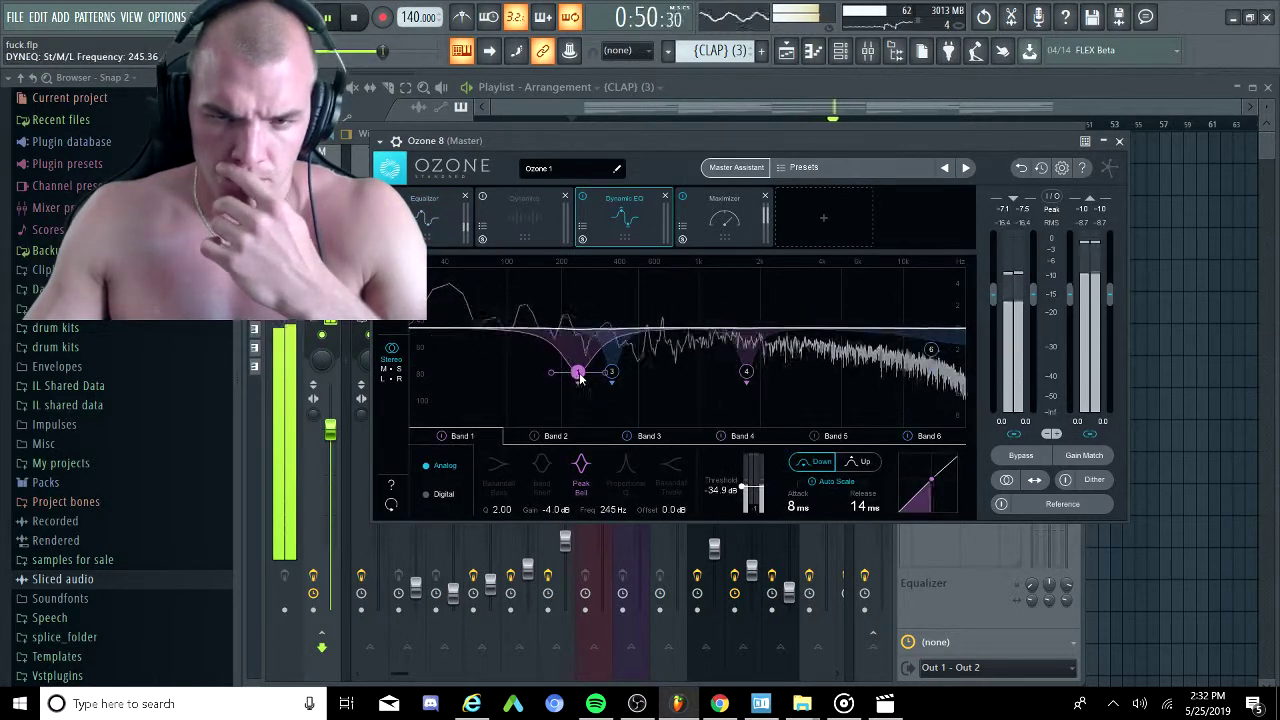
{"action": "left_click_drag", "start_coordinate": [583, 373], "coordinate": [587, 373]}
{"action": "scroll", "coordinate": [587, 374], "scroll_direction": "down", "scroll_amount": 3}
{"action": "scroll", "coordinate": [588, 376], "scroll_direction": "up", "scroll_amount": 10}
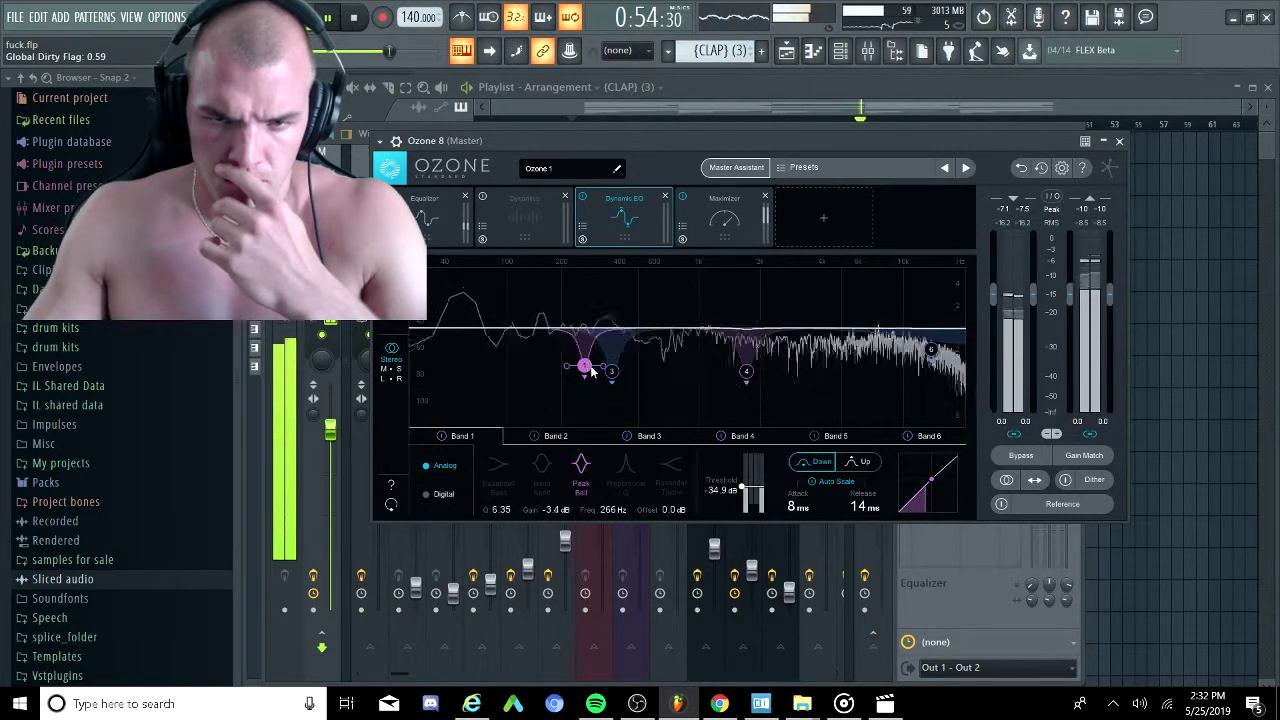
Set Dynamic EQ band 3 to -3.6 dB with Q 4.75 and band 4 to -3.5 dB with Q 6.79, and return to the playlist.
{"action": "left_click", "coordinate": [611, 371]}
{"action": "scroll", "coordinate": [610, 368], "scroll_direction": "up", "scroll_amount": 3}
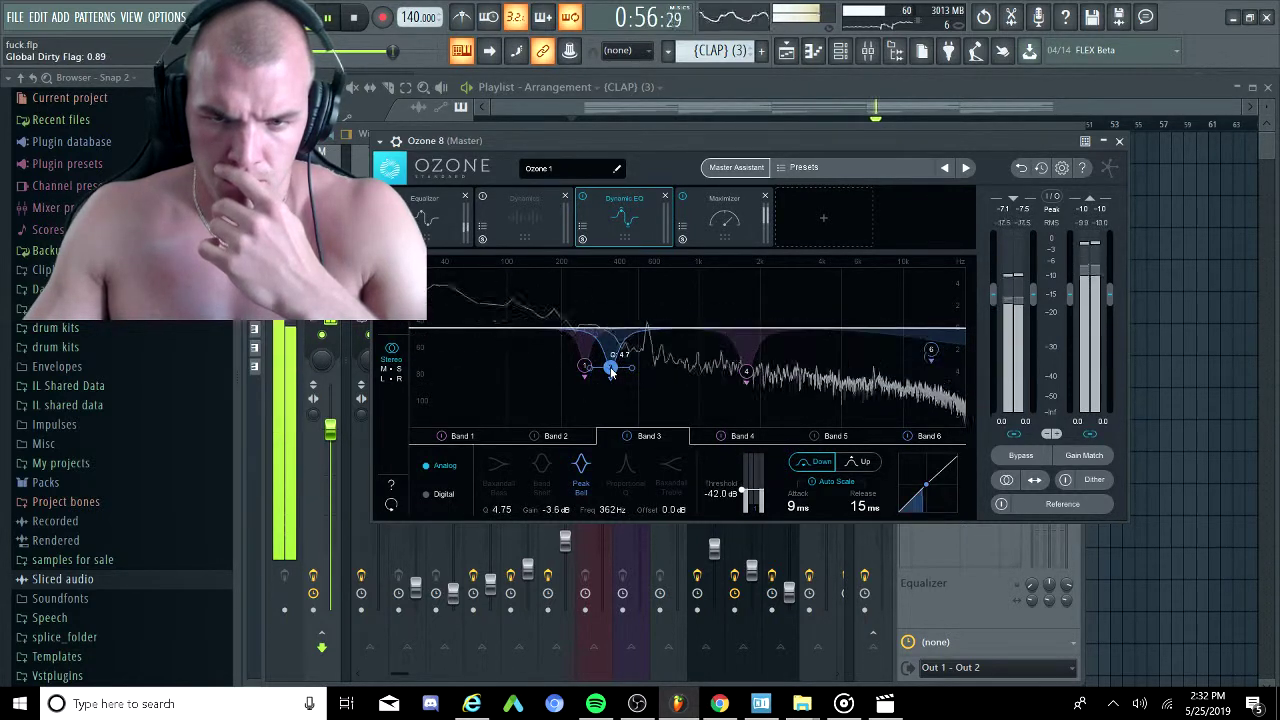
{"action": "left_click", "coordinate": [747, 374]}
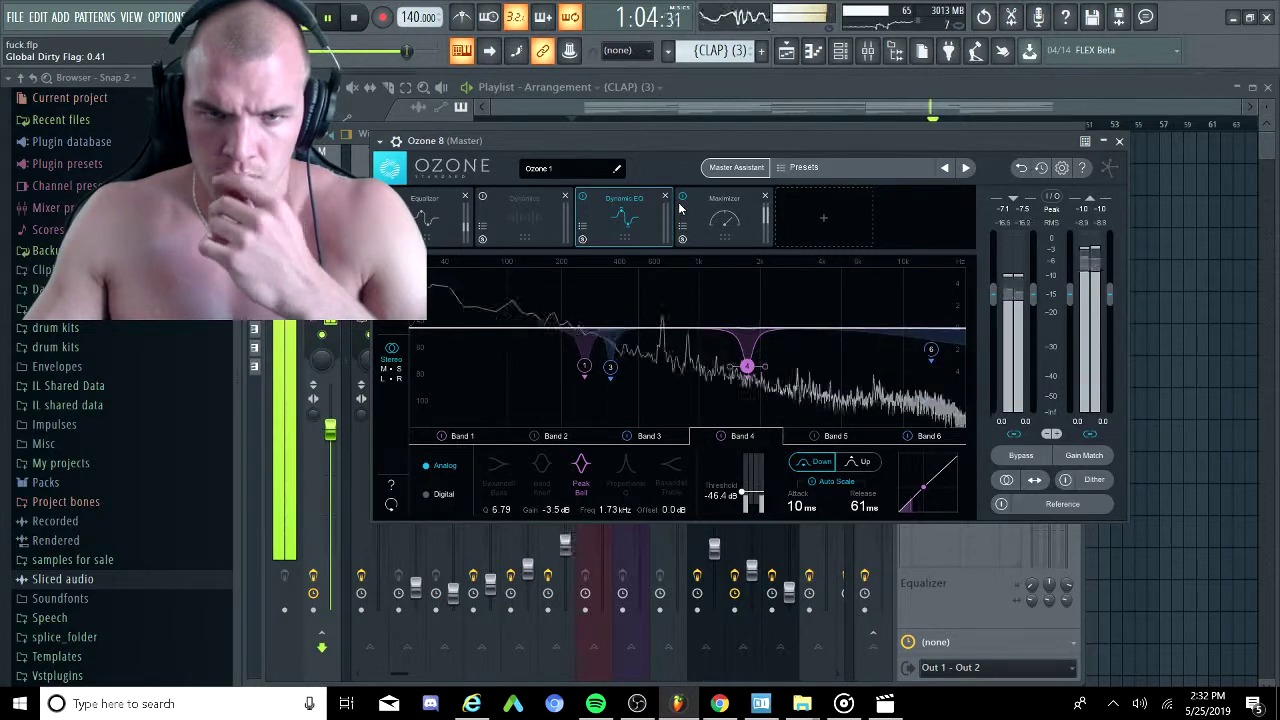
{"action": "left_click", "coordinate": [447, 214]}
{"action": "left_click", "coordinate": [787, 52]}
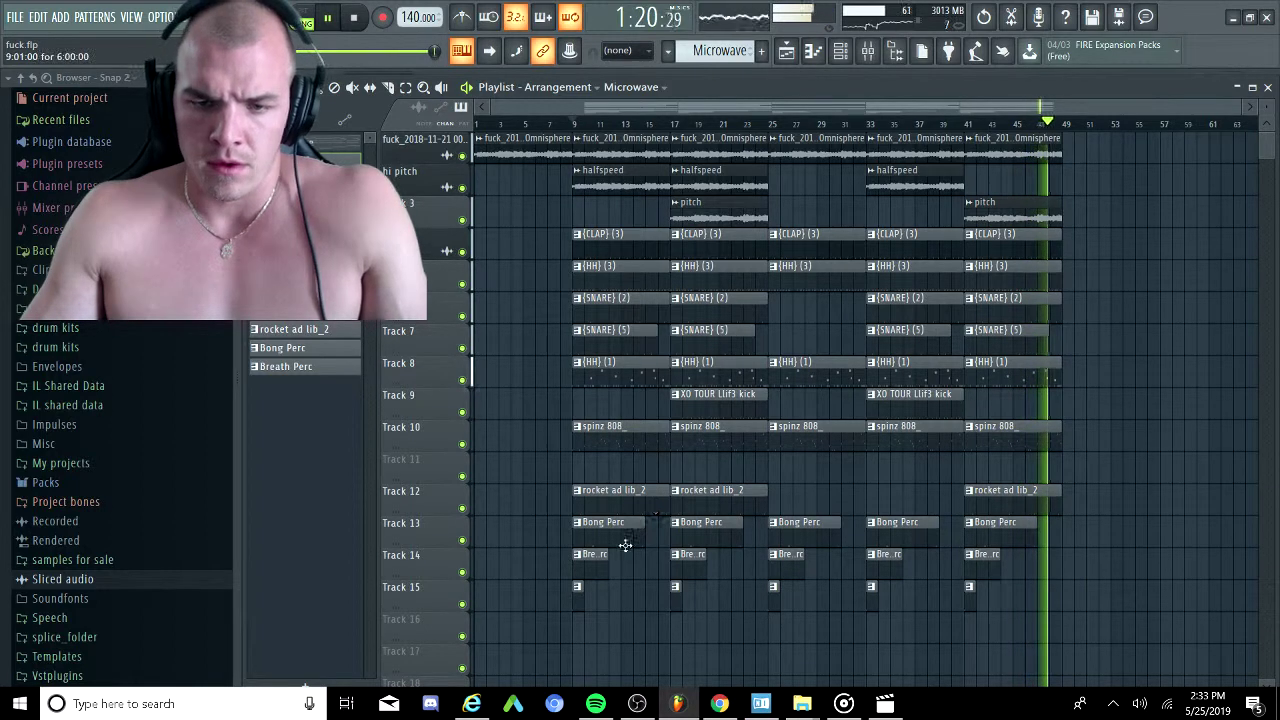
Shorten the selected {CLAP} (3), {HH} (3), {SNARE} (2), {HH} (1), spinz 808_ and rocket ad lib_2 clips starting at bar 9 to 7:08:00.
{"action": "left_click_drag", "start_coordinate": [655, 510], "coordinate": [690, 262]}
{"action": "scroll", "coordinate": [649, 277], "scroll_direction": "up", "scroll_amount": 3}
{"action": "left_click", "coordinate": [649, 343], "text": "ctrl"}
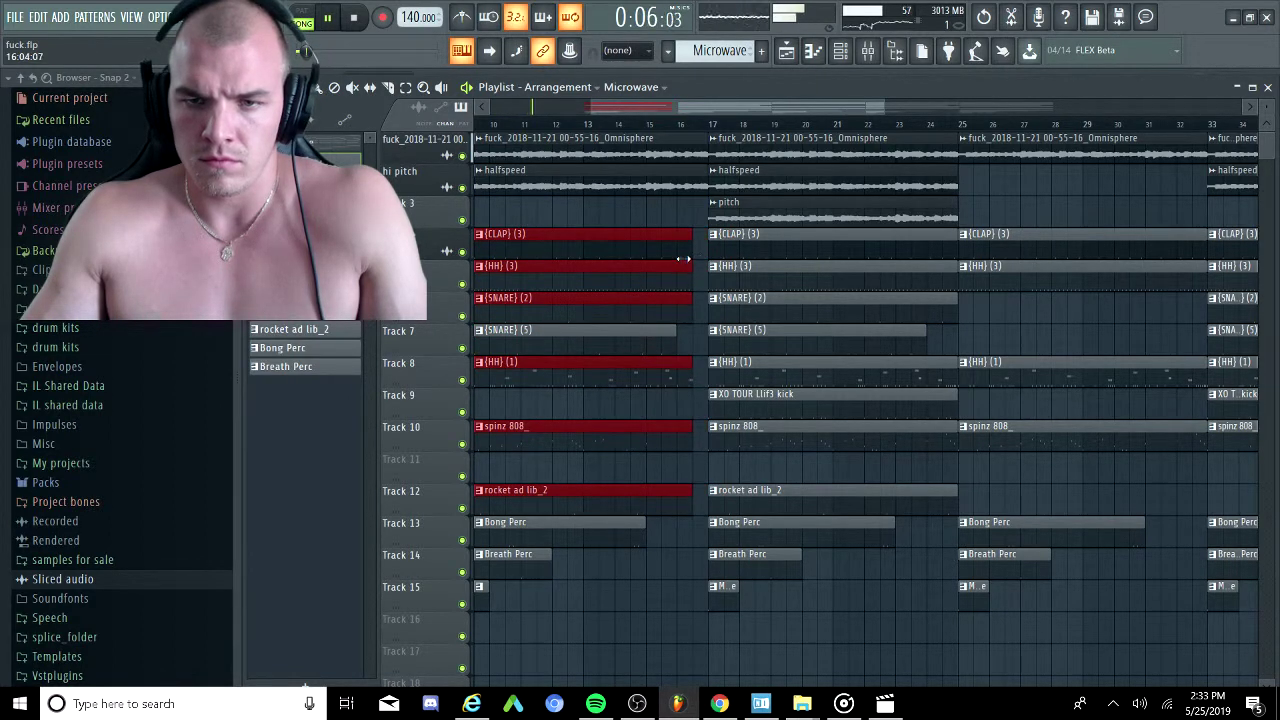
{"action": "scroll", "coordinate": [693, 266], "scroll_direction": "up", "scroll_amount": 2}
{"action": "scroll", "coordinate": [693, 270], "scroll_direction": "down", "scroll_amount": 3}
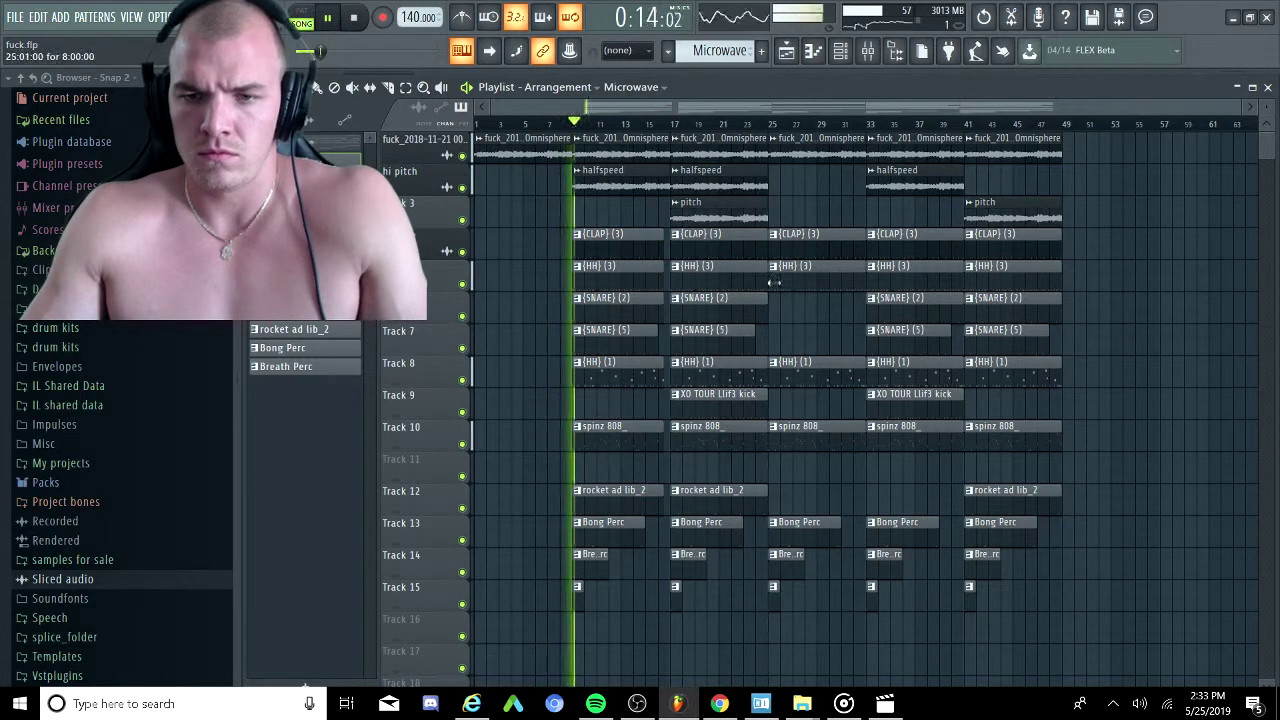
Trim the bar 25 section's {HH} (3) clip to start at bar 27, and end all four of the section's drum clips half a bar before bar 33.
{"action": "mouse_move", "coordinate": [771, 287]}
{"action": "left_mouse_down"}
{"action": "mouse_move", "coordinate": [808, 289]}
{"action": "mouse_move", "coordinate": [791, 294]}
{"action": "left_mouse_up"}
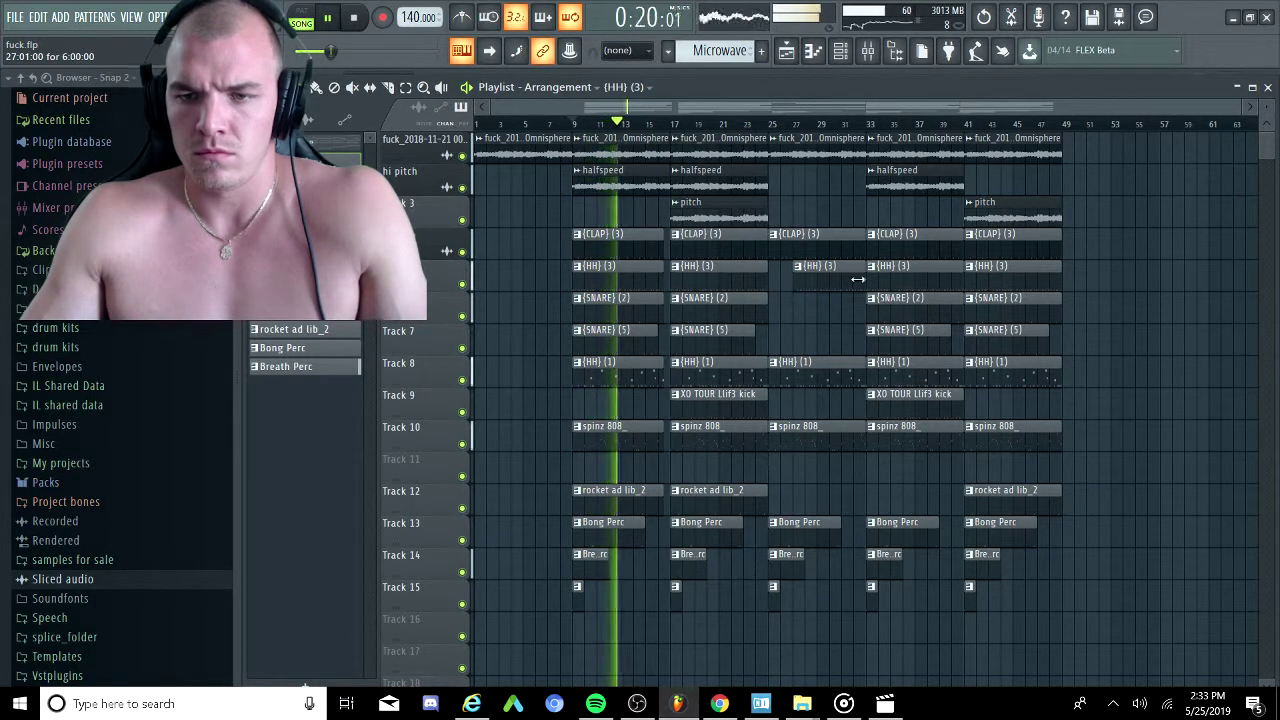
{"action": "left_click_drag", "start_coordinate": [772, 230], "coordinate": [858, 450]}
{"action": "scroll", "coordinate": [860, 385], "scroll_direction": "up", "scroll_amount": 3}
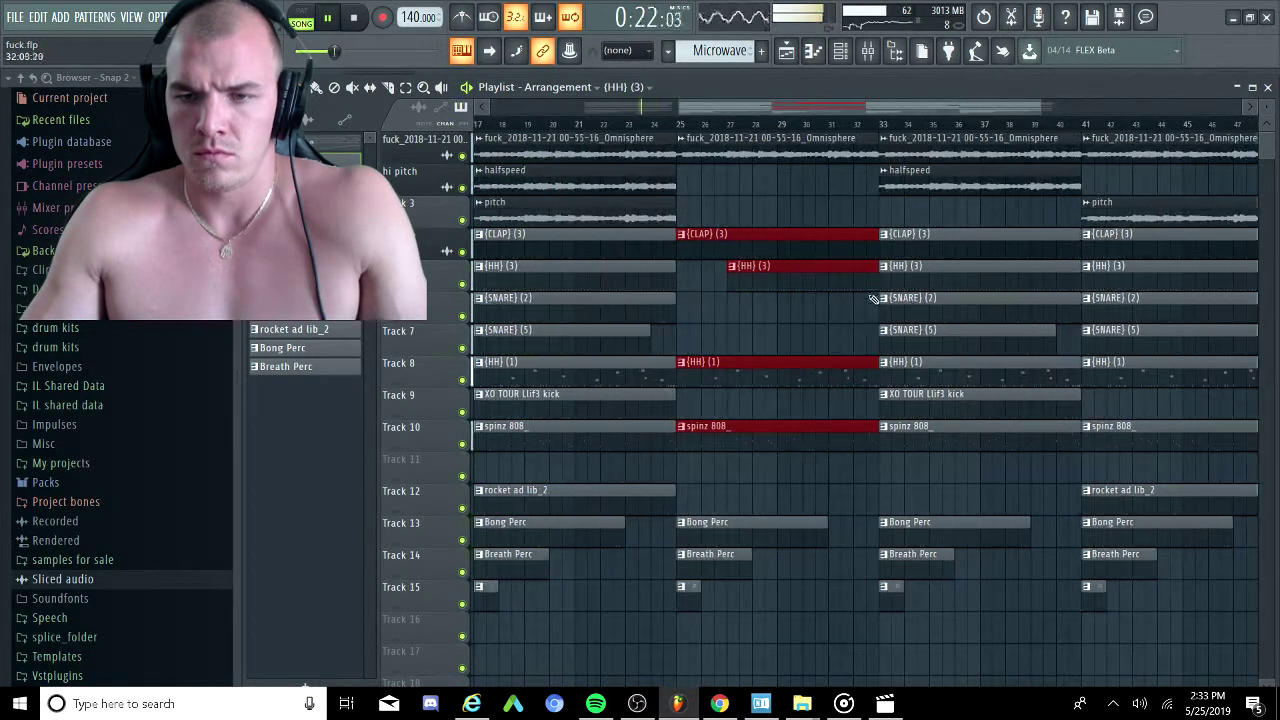
{"action": "left_click", "coordinate": [844, 333], "text": "ctrl"}
{"action": "scroll", "coordinate": [843, 334], "scroll_direction": "down", "scroll_amount": 3}
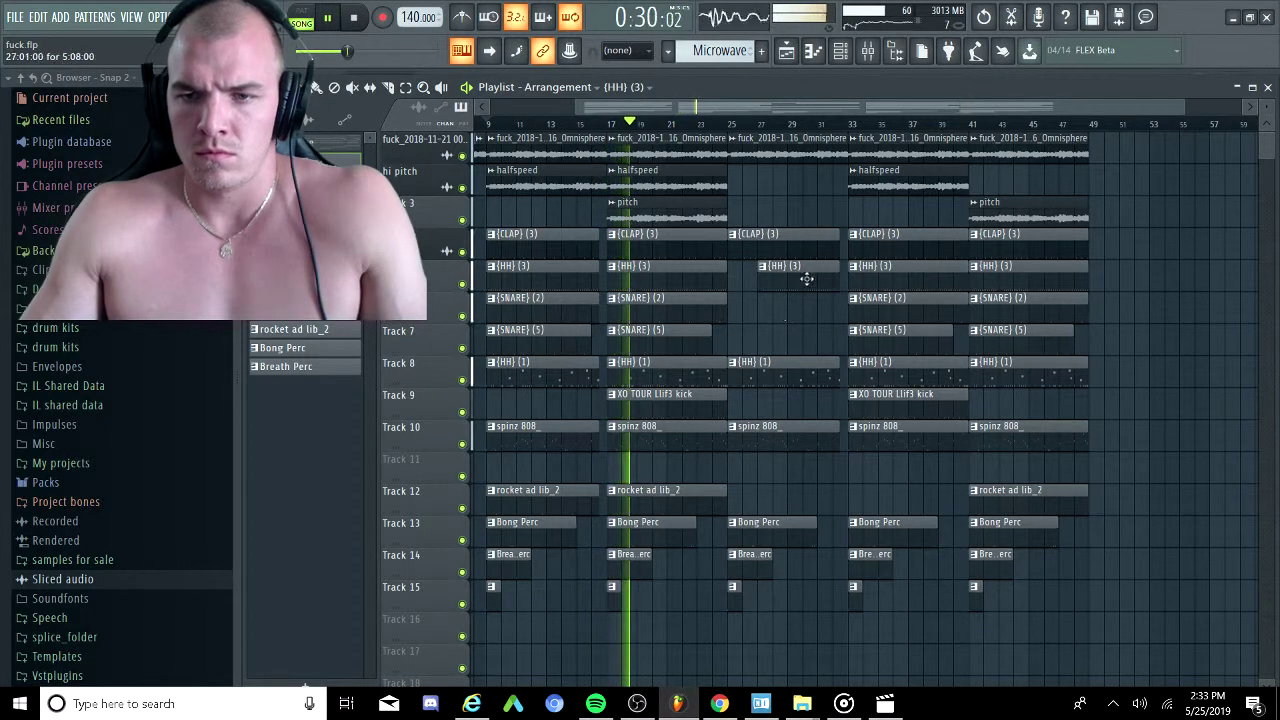
Shorten the Omnisphere audio clip starting at bar 25 so it ends just before bar 33.
{"action": "scroll", "coordinate": [812, 250], "scroll_direction": "up", "scroll_amount": 3}
{"action": "left_click", "coordinate": [873, 157]}
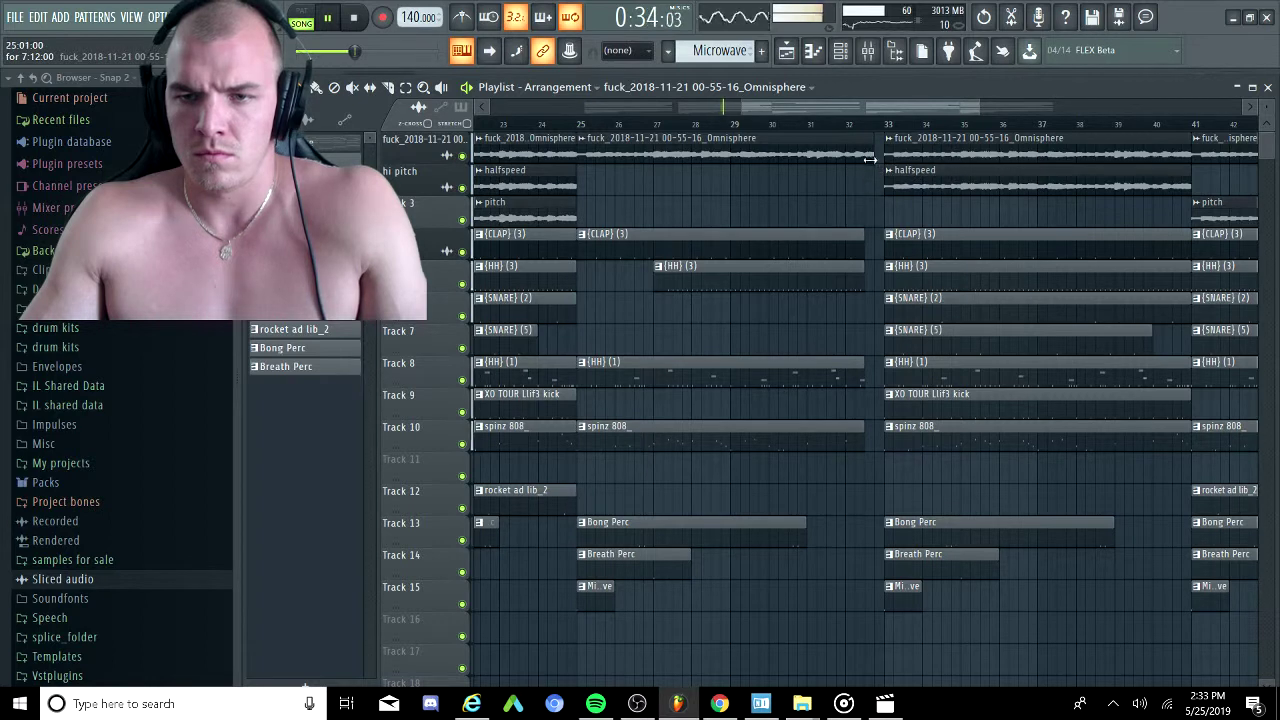
{"action": "scroll", "coordinate": [836, 215], "scroll_direction": "down", "scroll_amount": 3}
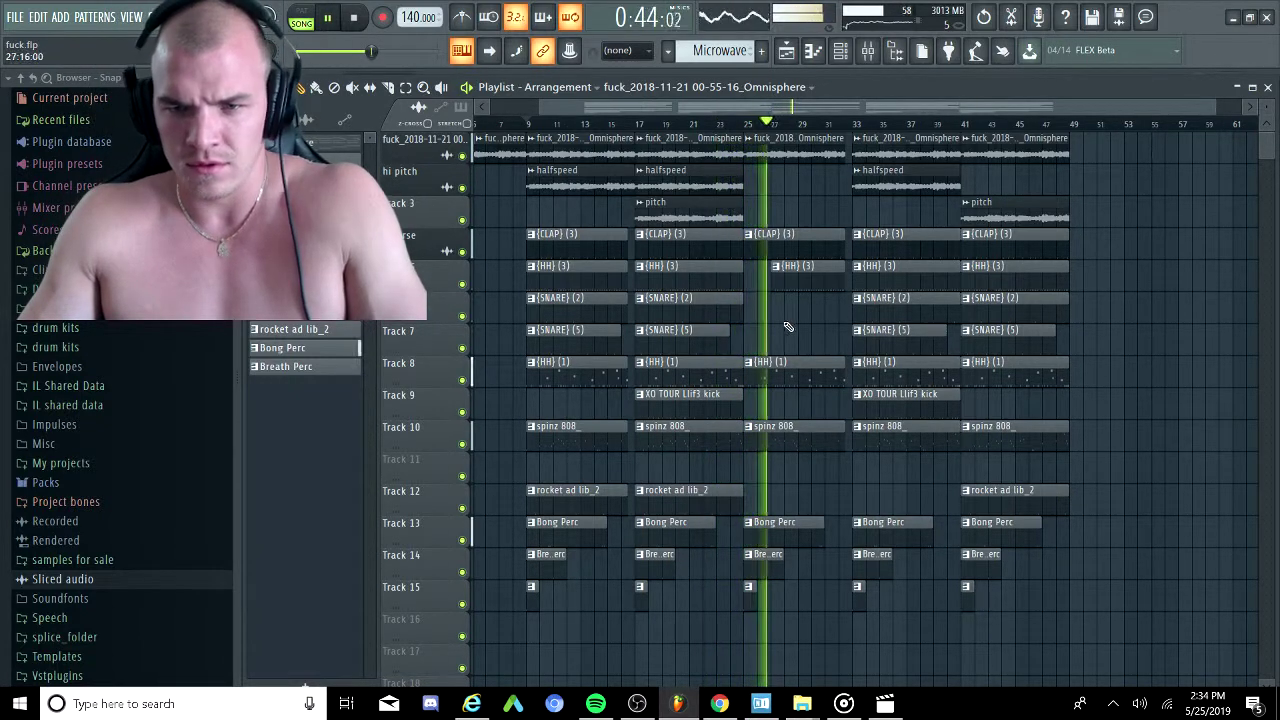
Try trimming the start and the end of the {HH} (1) clip in the bar 25 section.
{"action": "left_click_drag", "start_coordinate": [756, 379], "coordinate": [778, 384]}
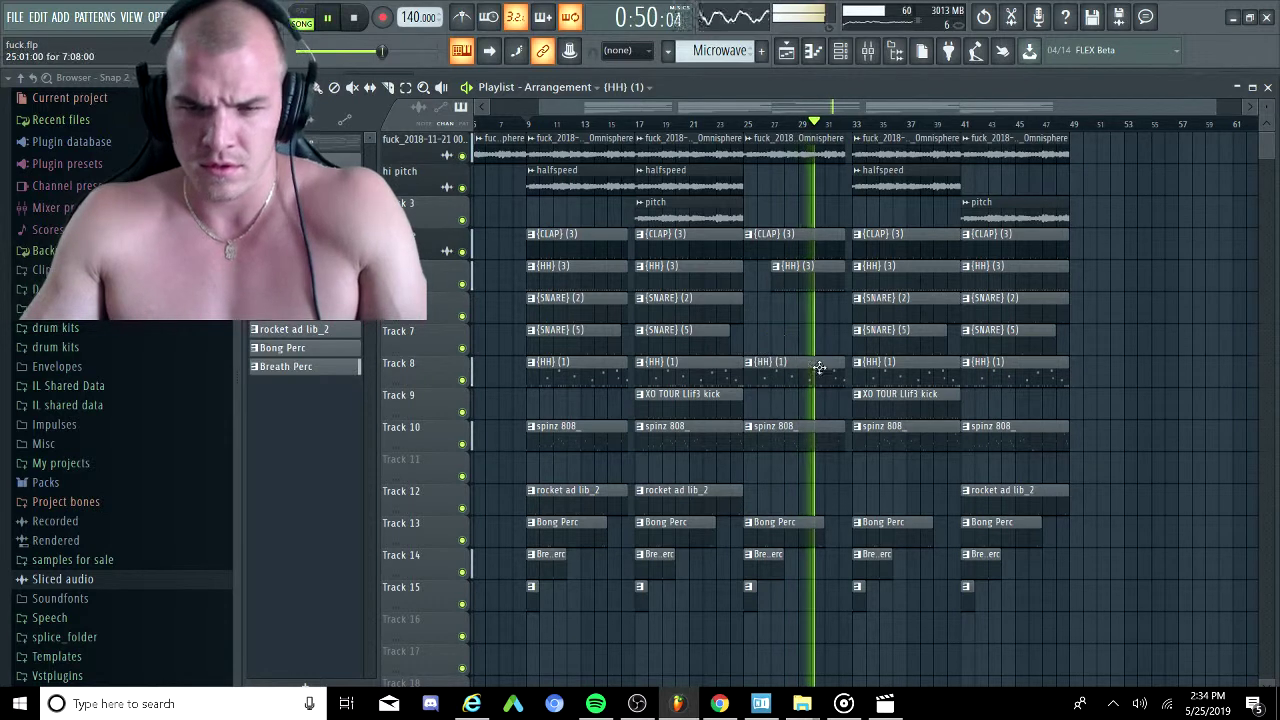
{"action": "left_click_drag", "start_coordinate": [838, 377], "coordinate": [821, 389]}
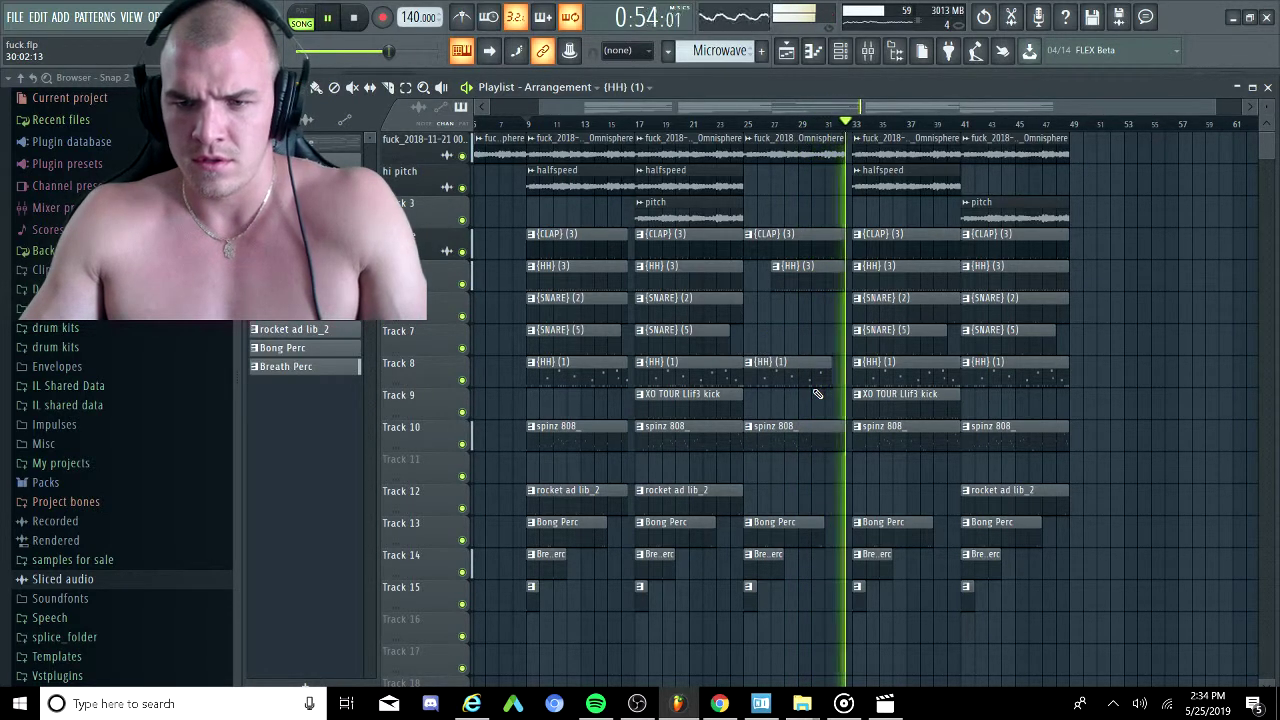
{"action": "scroll", "coordinate": [826, 343], "scroll_direction": "right", "scroll_amount": 1}
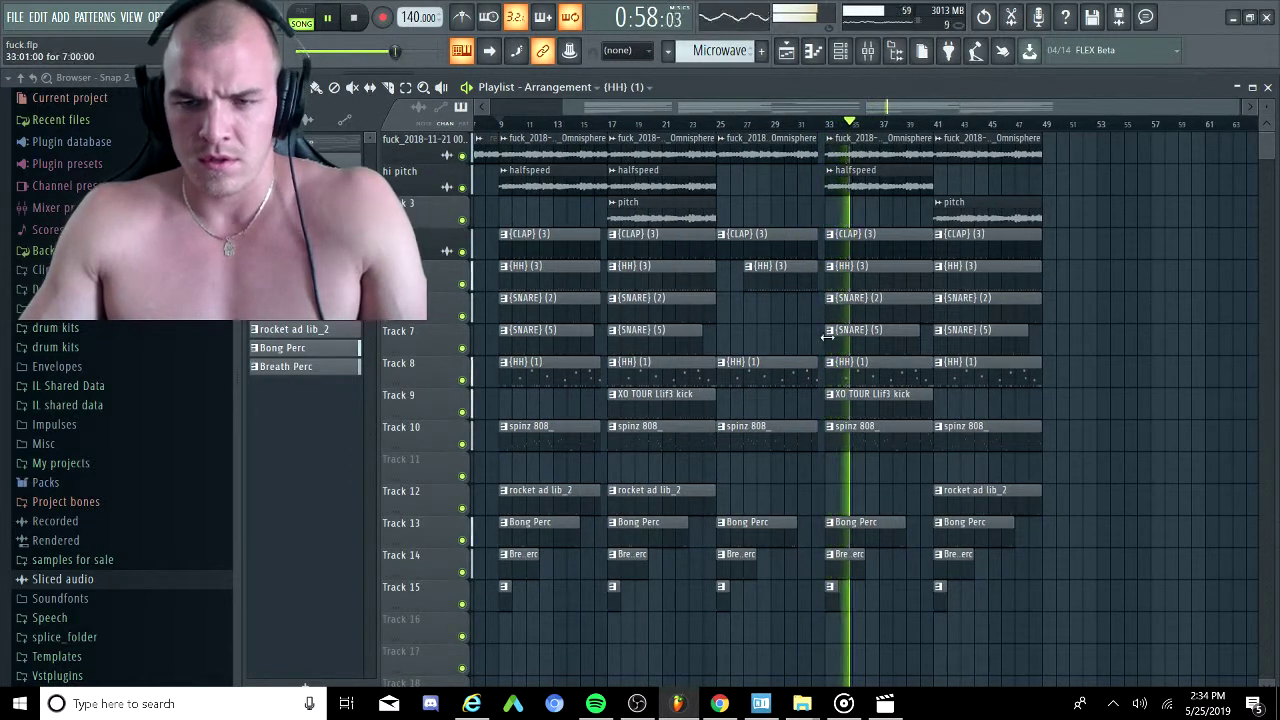
{"action": "scroll", "coordinate": [805, 323], "scroll_direction": "left", "scroll_amount": 3}
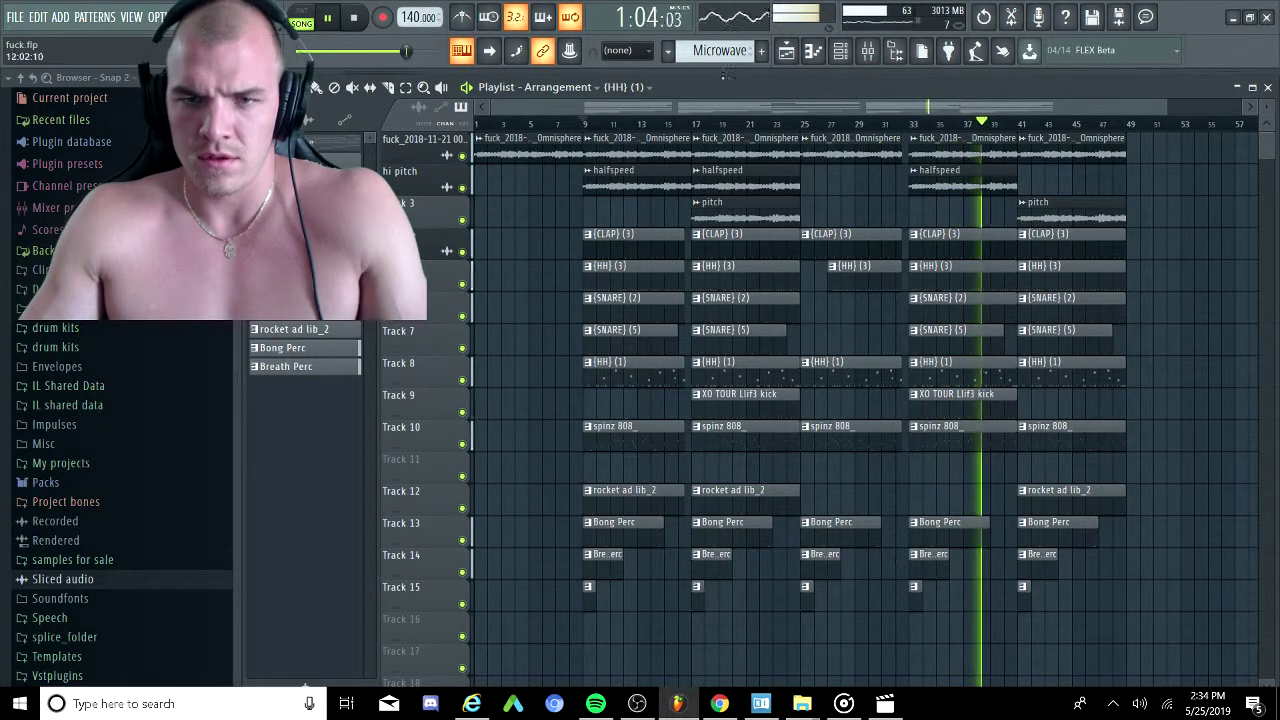
Lower the rocket ad lib_2 mixer track's volume to about -17.8 dB.
{"action": "left_click", "coordinate": [843, 50]}
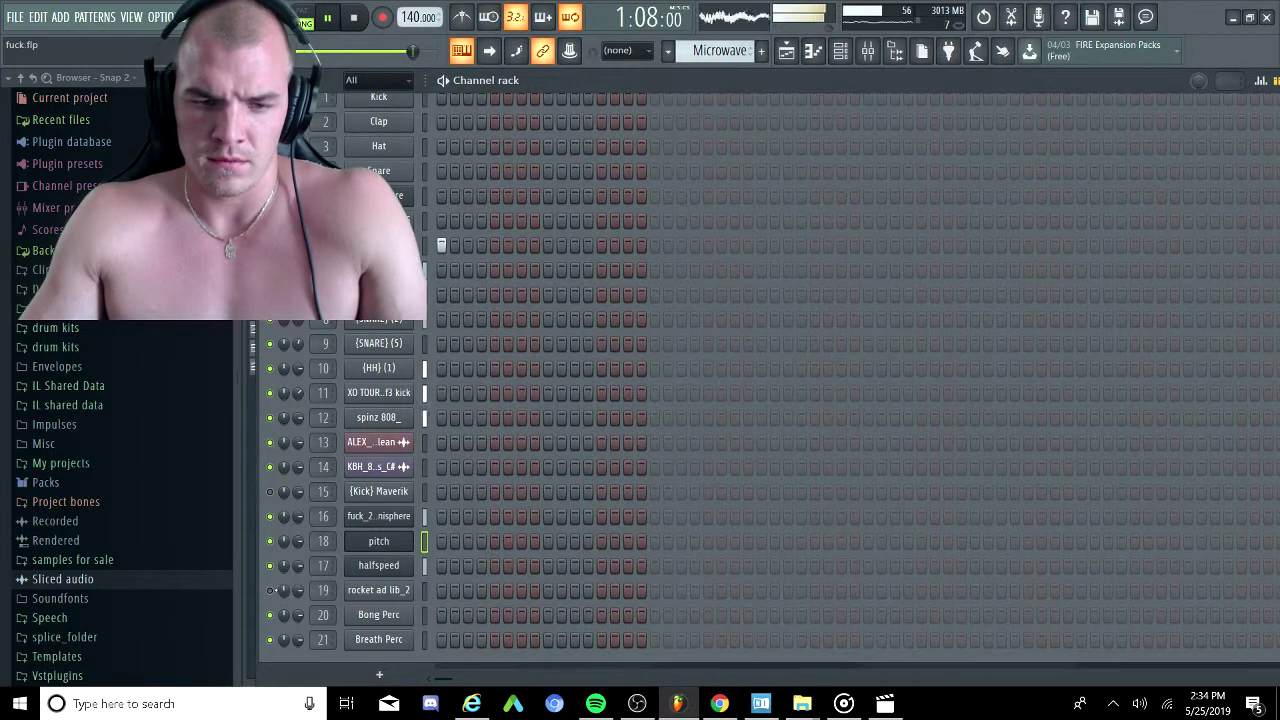
{"action": "left_click", "coordinate": [795, 54]}
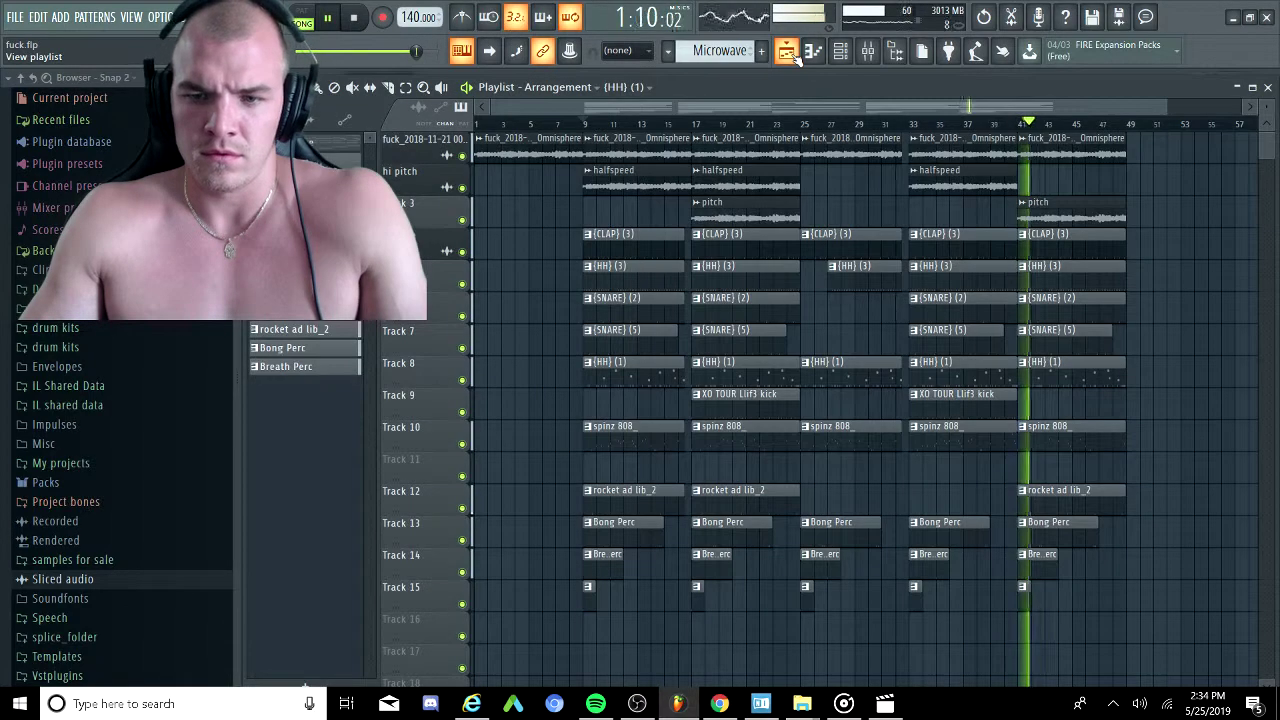
{"action": "left_click", "coordinate": [864, 60]}
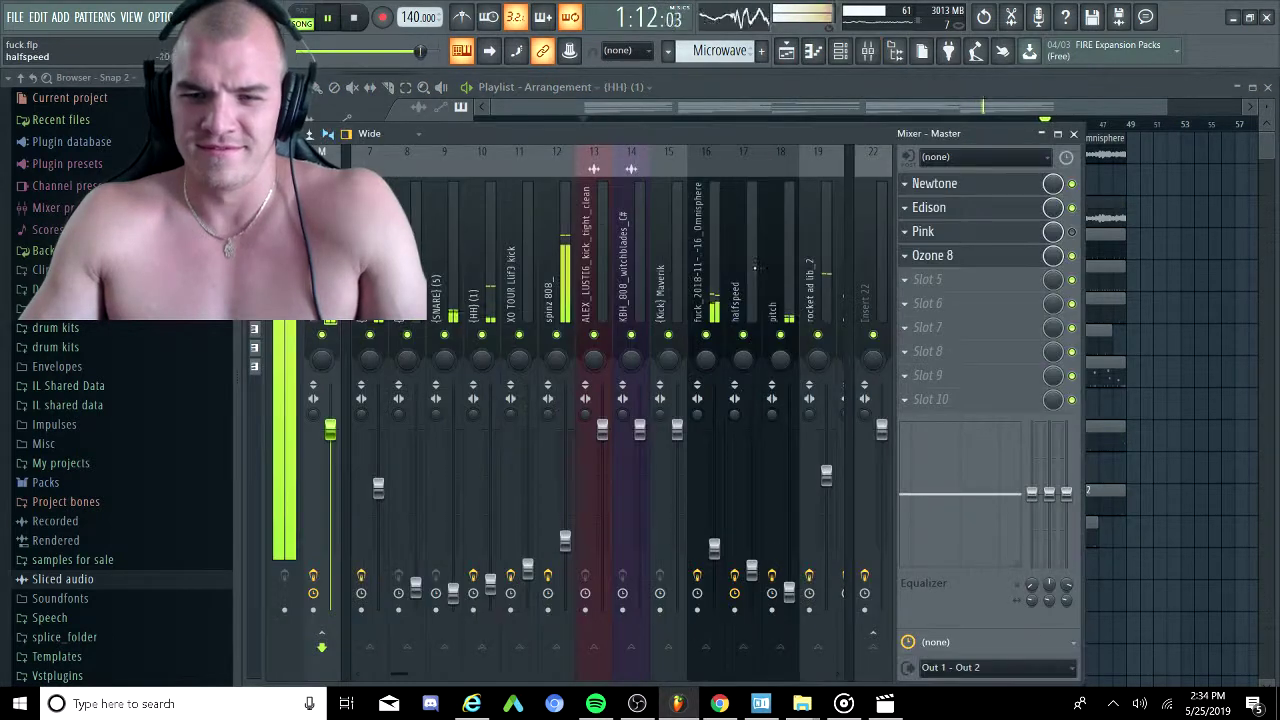
{"action": "scroll", "coordinate": [710, 430], "scroll_direction": "down", "scroll_amount": 5}
{"action": "left_click_drag", "start_coordinate": [640, 476], "coordinate": [640, 554]}
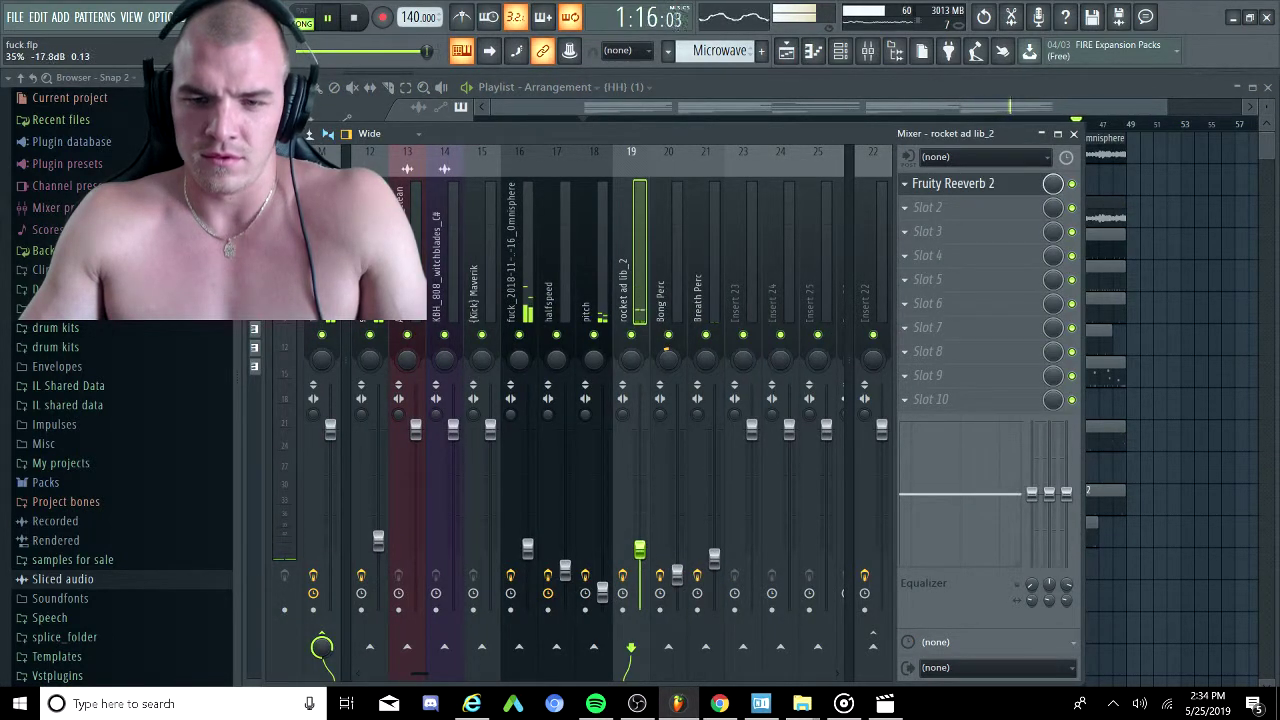
Add Fruity Stereo Shaper to effect slot 2 of the rocket ad lib_2 track and load its Stereoize 3 preset.
{"action": "left_click", "coordinate": [922, 207]}
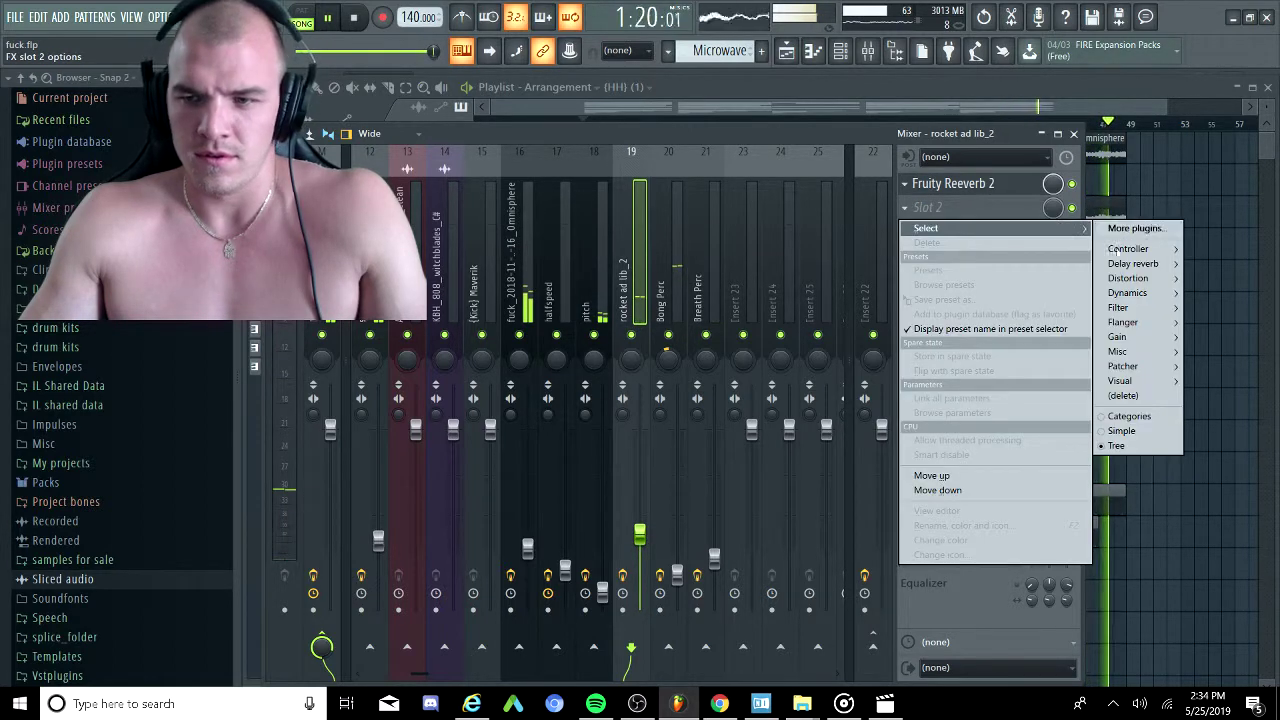
{"action": "mouse_move", "coordinate": [1143, 323]}
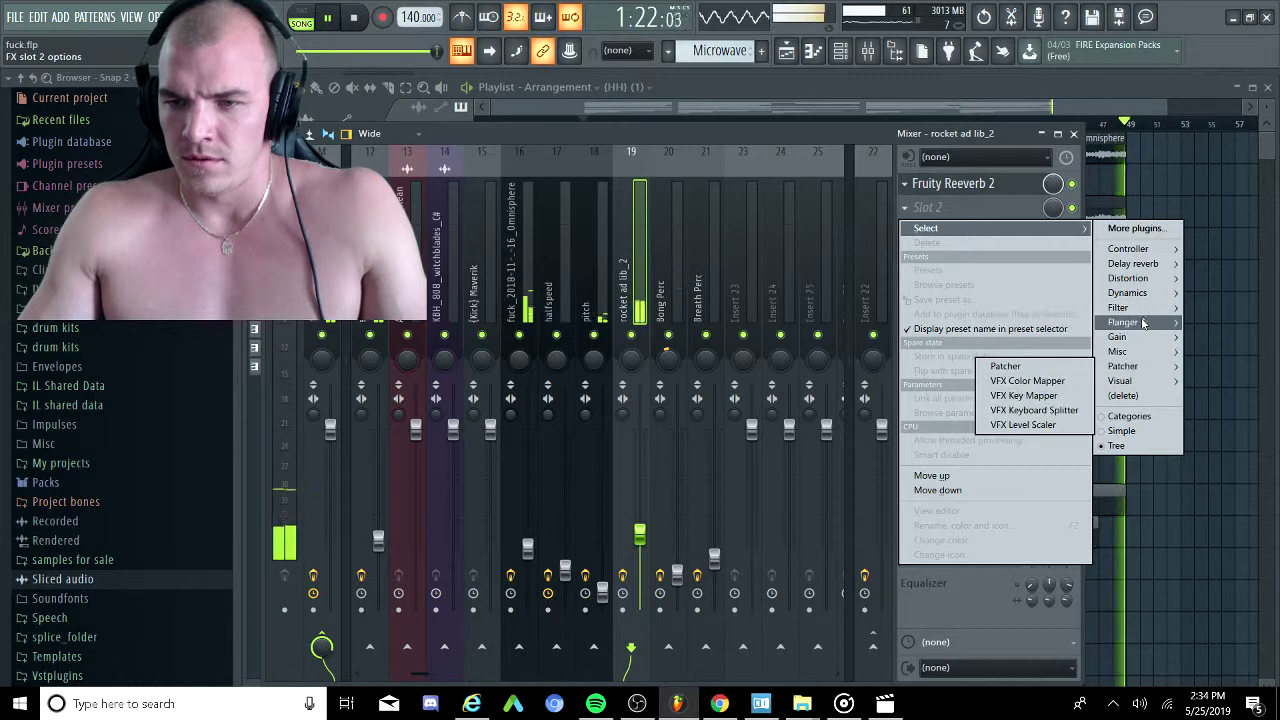
{"action": "left_click", "coordinate": [1066, 397]}
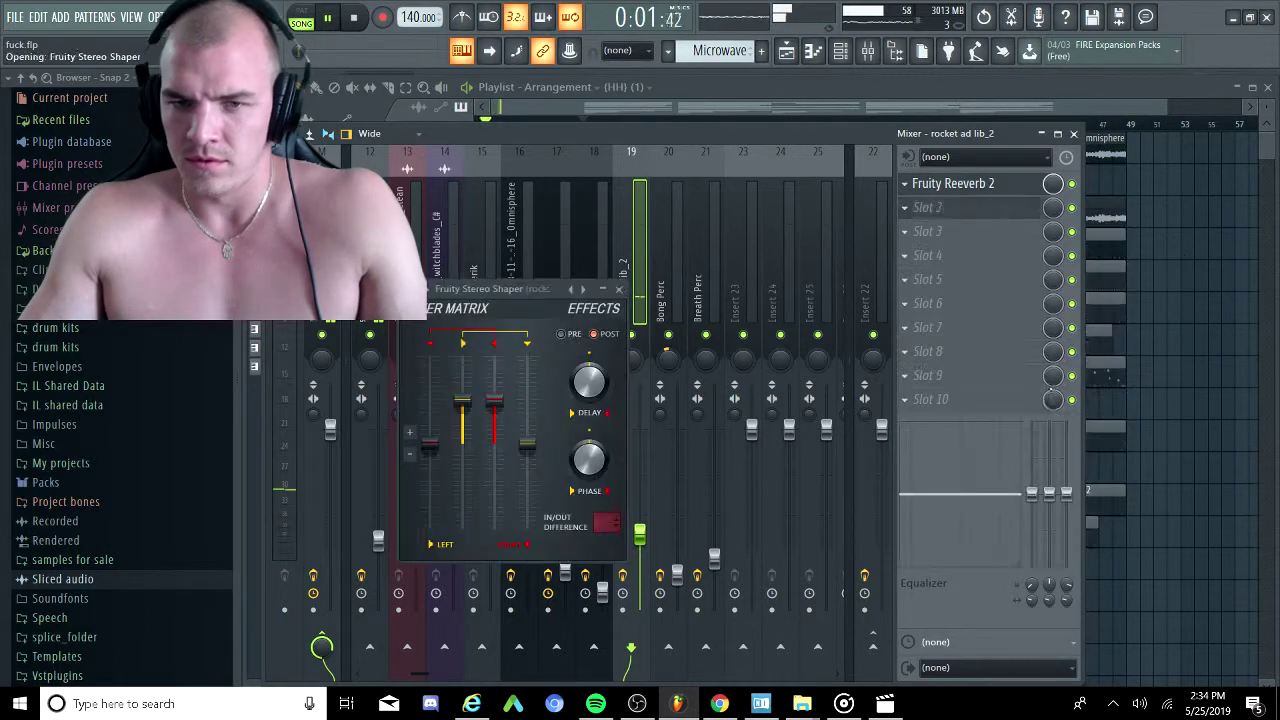
{"action": "right_click", "coordinate": [585, 290]}
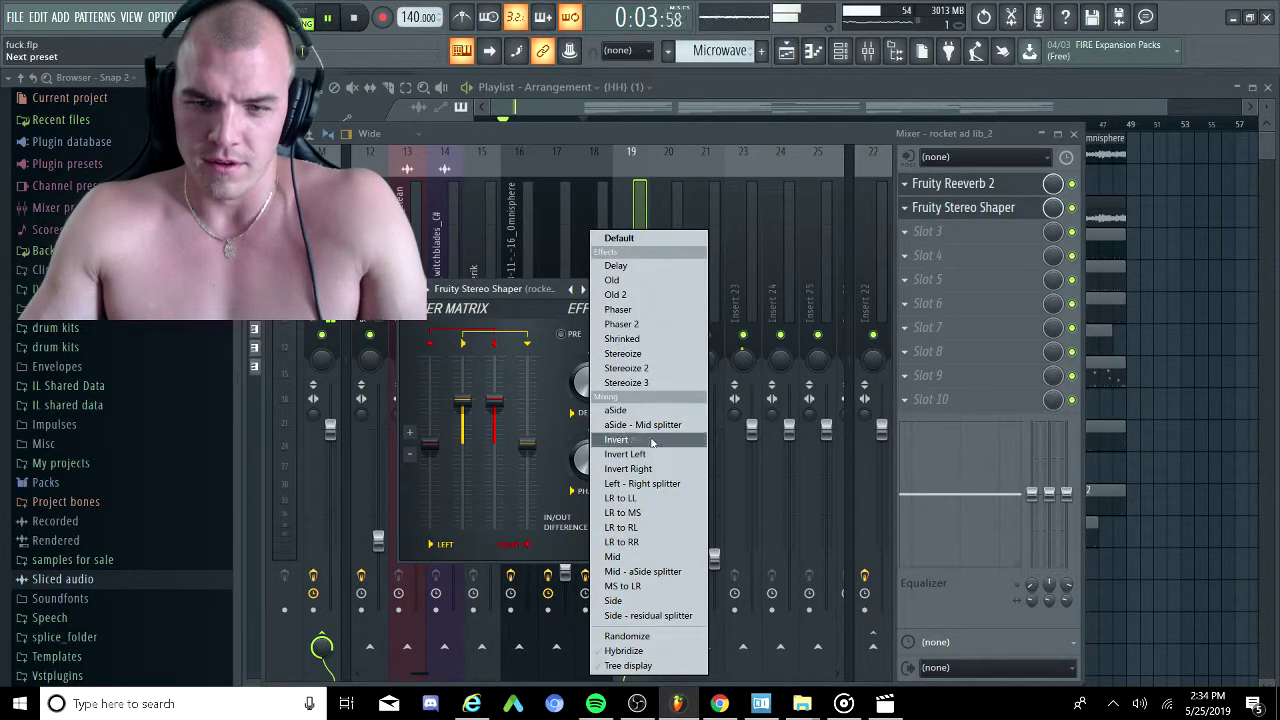
{"action": "left_click", "coordinate": [648, 383]}
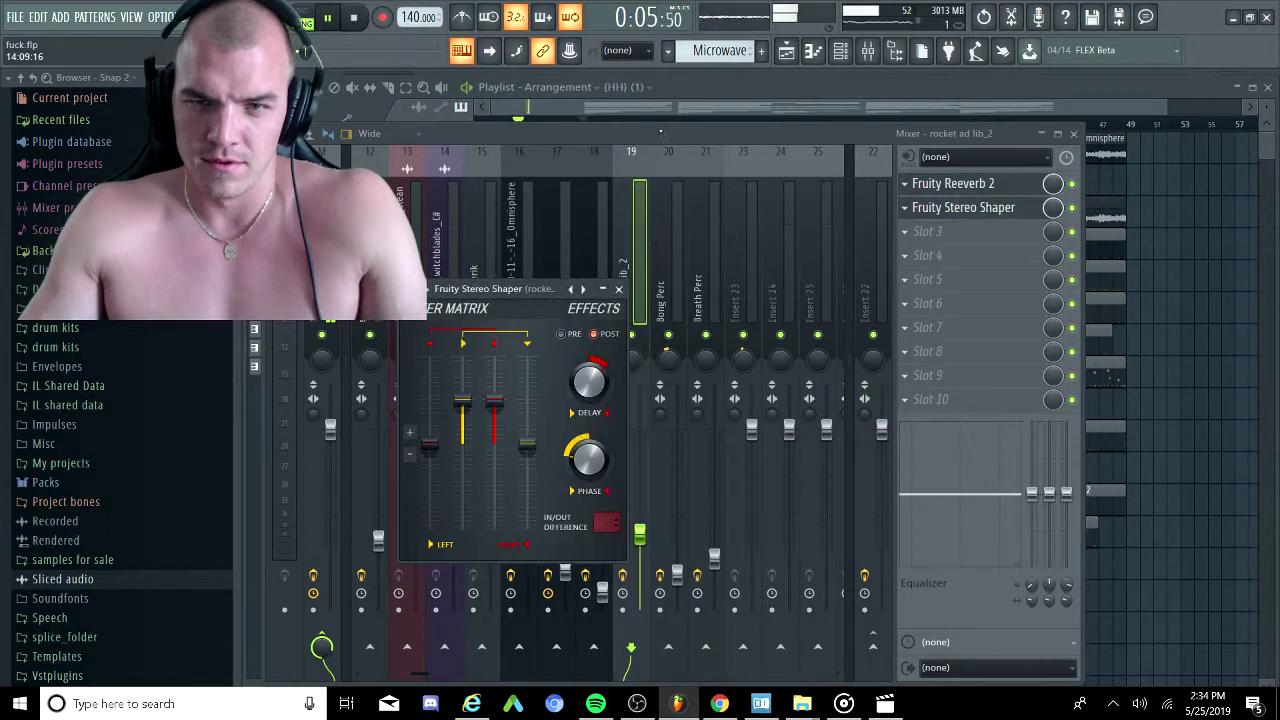
{"action": "left_click", "coordinate": [660, 128]}
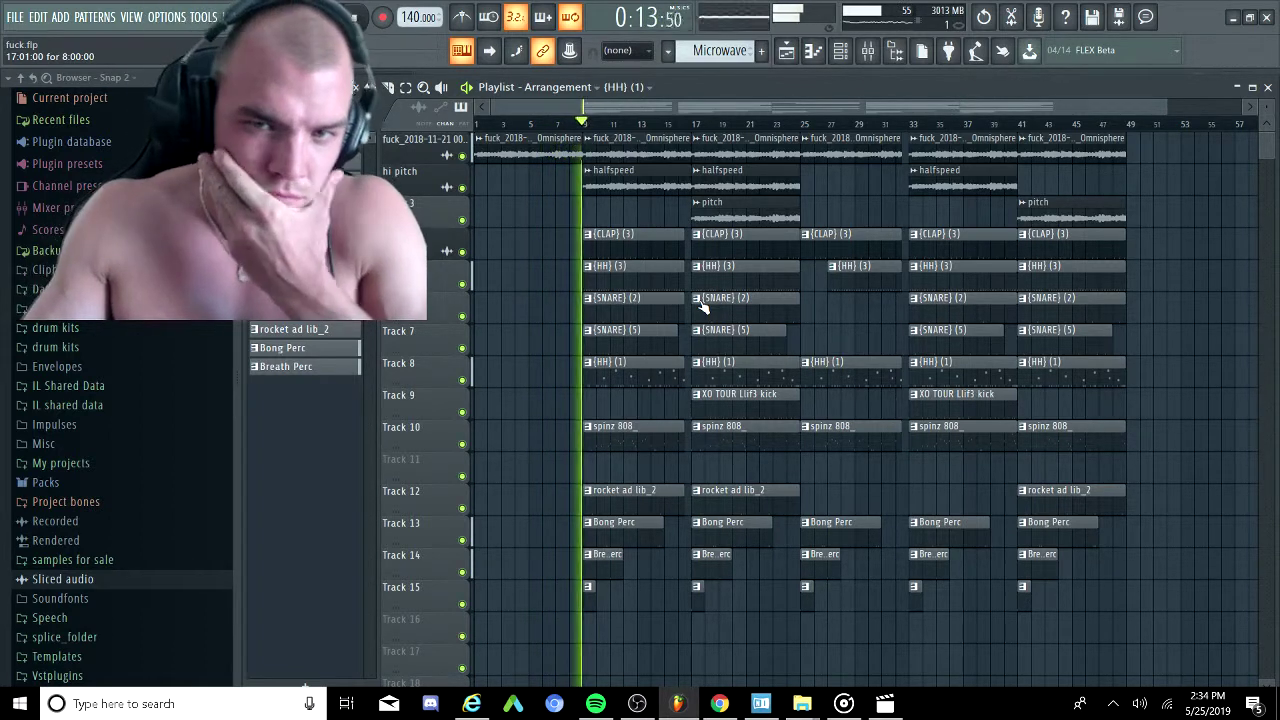
Set the rocket ad lib_2 mixer track's volume to about -16.6 dB and return to the playlist.
{"action": "left_click", "coordinate": [869, 52]}
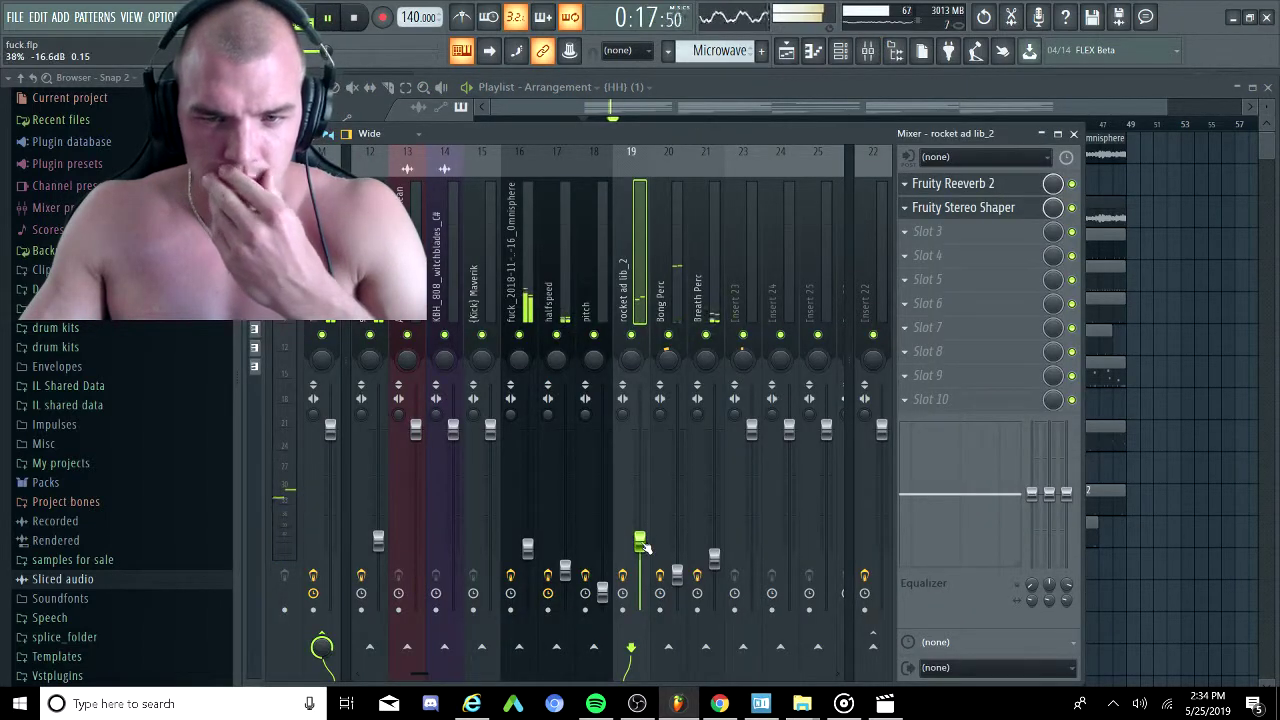
{"action": "scroll", "coordinate": [676, 270], "scroll_direction": "up", "scroll_amount": 5}
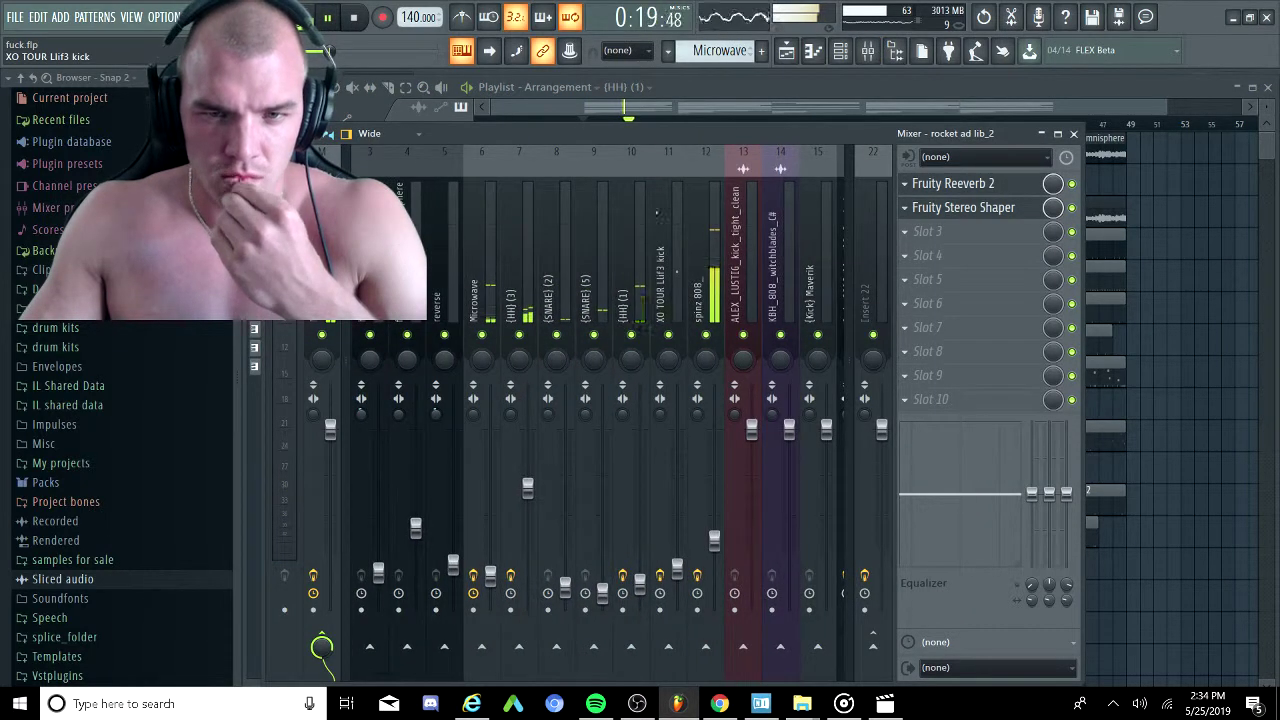
{"action": "left_click", "coordinate": [537, 118]}
Delete the rocket ad lib_2 clip starting at bar 9 on Track 12.
{"action": "scroll", "coordinate": [576, 534], "scroll_direction": "up", "scroll_amount": 3}
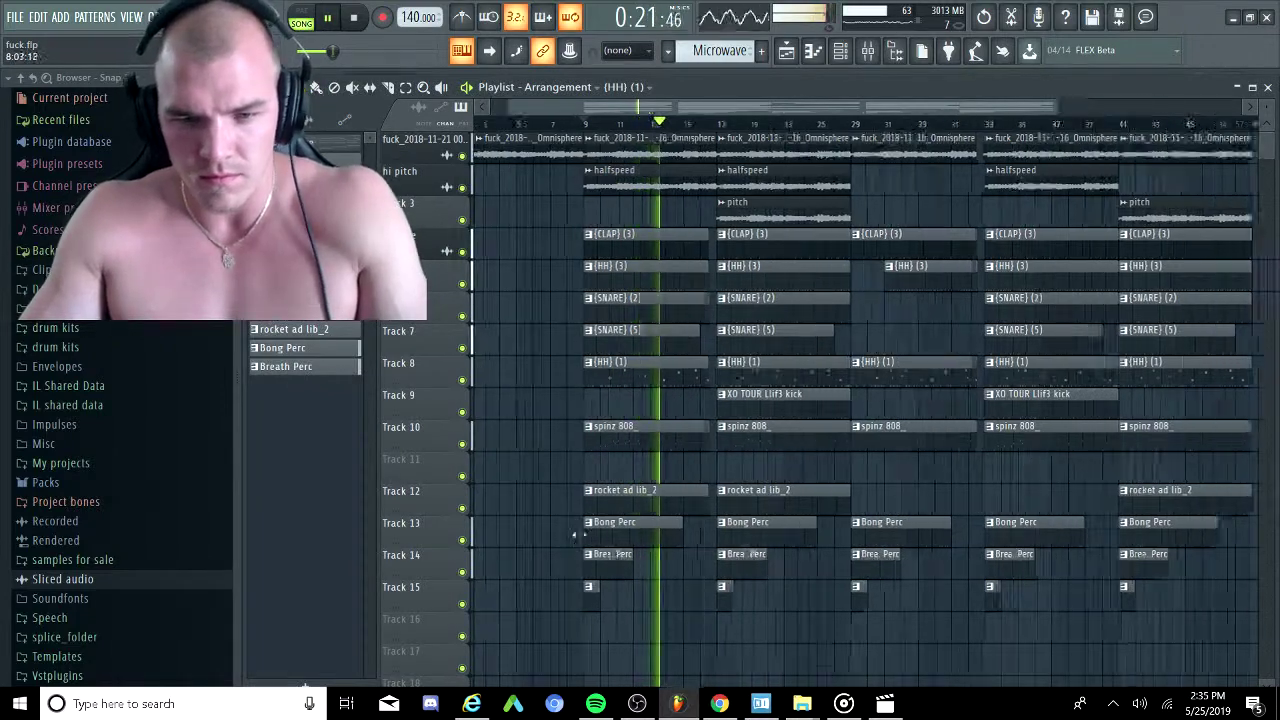
{"action": "scroll", "coordinate": [588, 515], "scroll_direction": "up", "scroll_amount": 2}
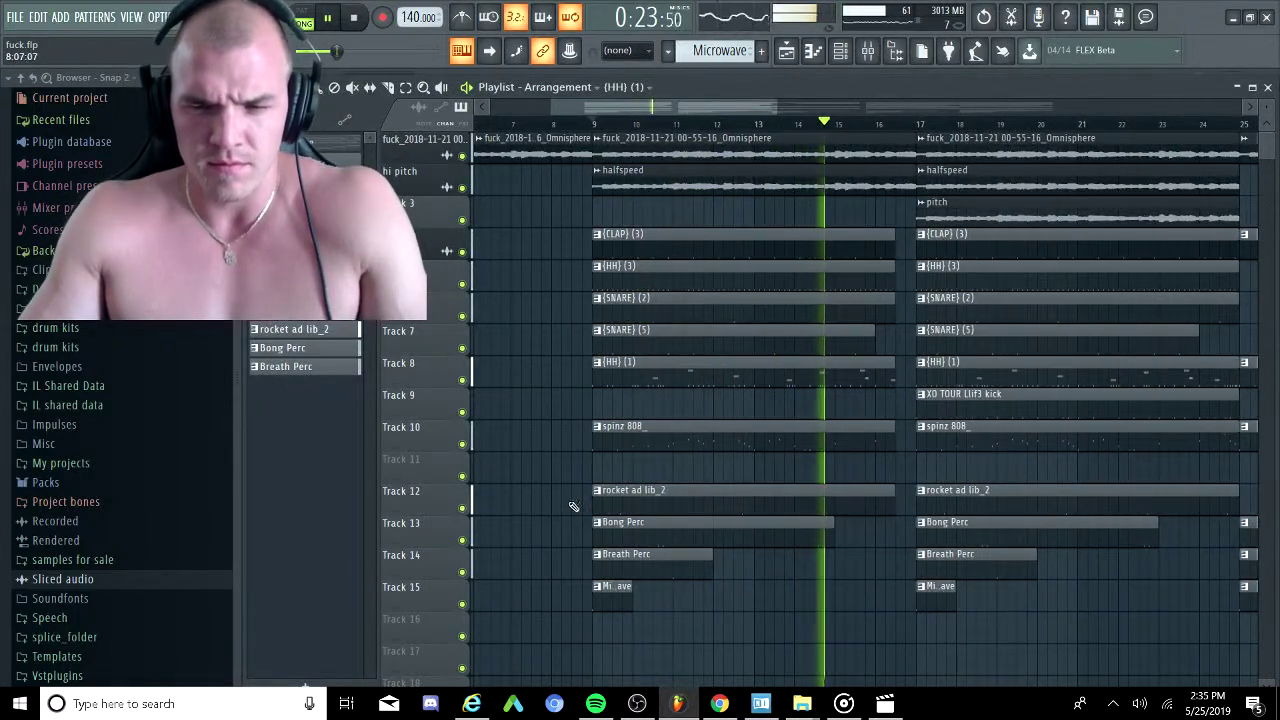
{"action": "left_click", "coordinate": [886, 503]}
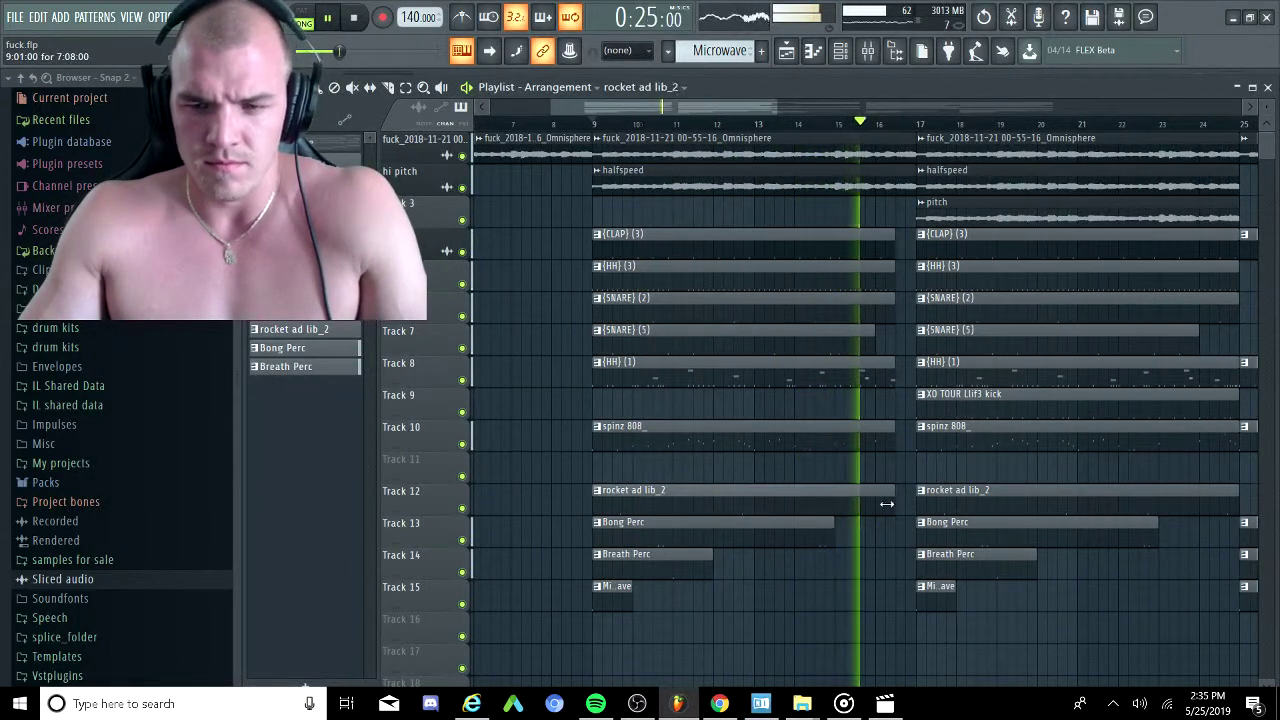
{"action": "right_click", "coordinate": [833, 497]}
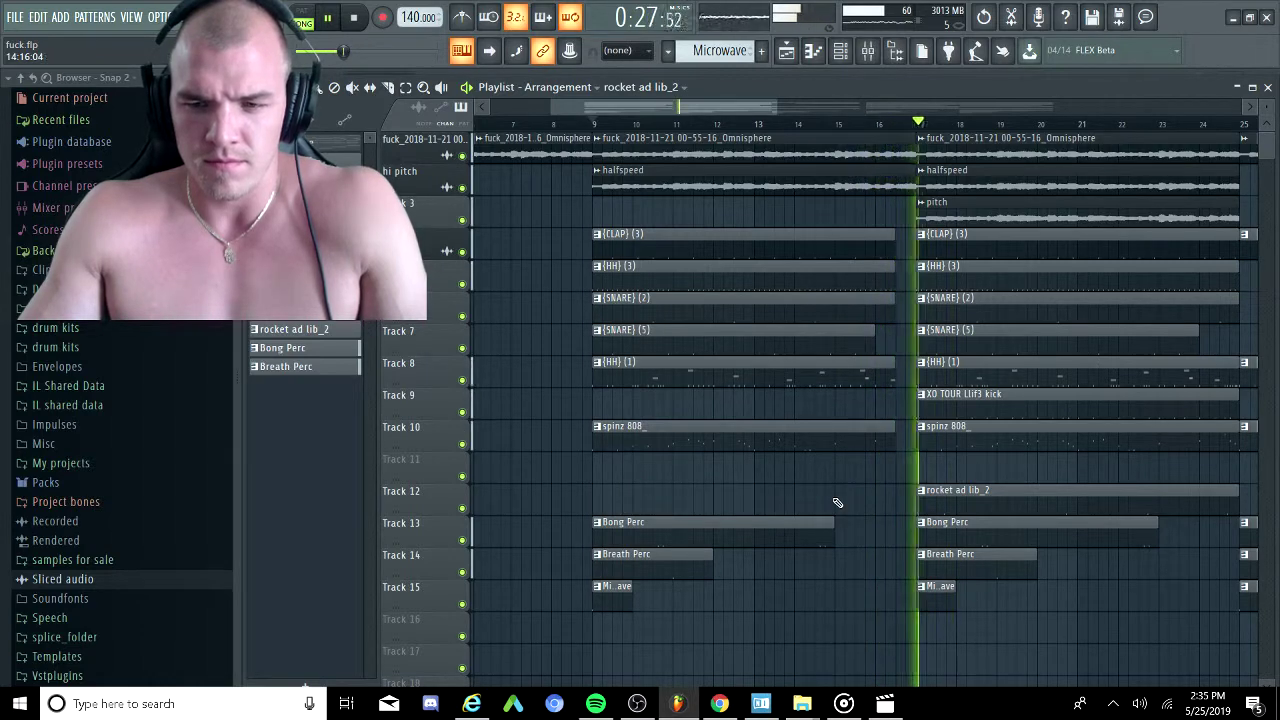
{"action": "scroll", "coordinate": [838, 502], "scroll_direction": "down", "scroll_amount": 4}
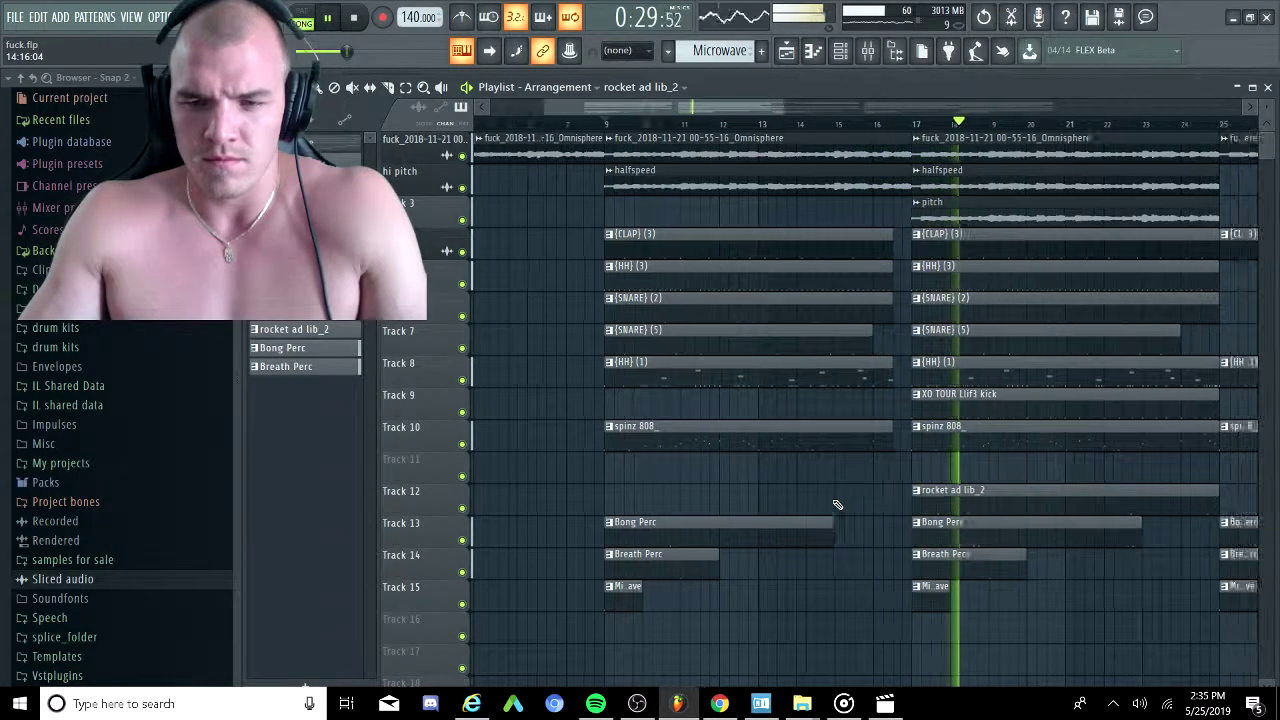
{"action": "scroll", "coordinate": [705, 499], "scroll_direction": "down", "scroll_amount": 2}
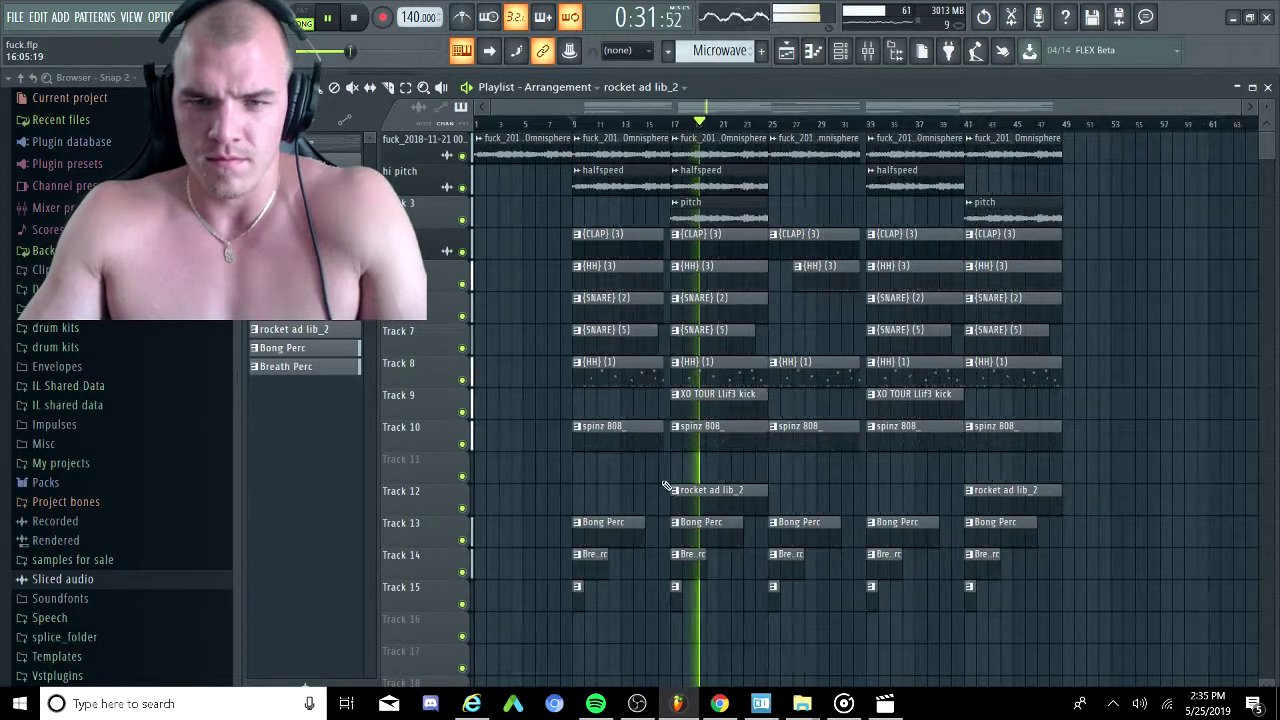
Review the levels and effect slots of the {HH} (1), {HH} (3) and Bong Perc mixer tracks during playback.
{"action": "left_click", "coordinate": [866, 52]}
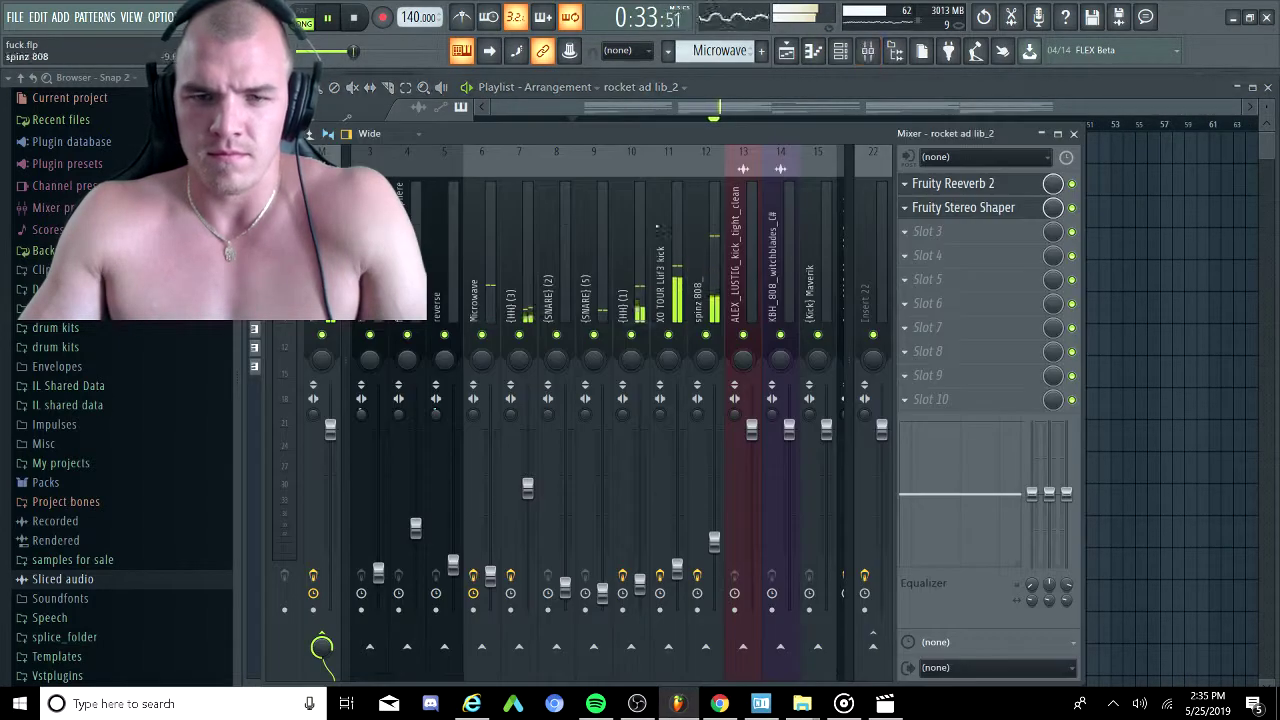
{"action": "left_click", "coordinate": [709, 282]}
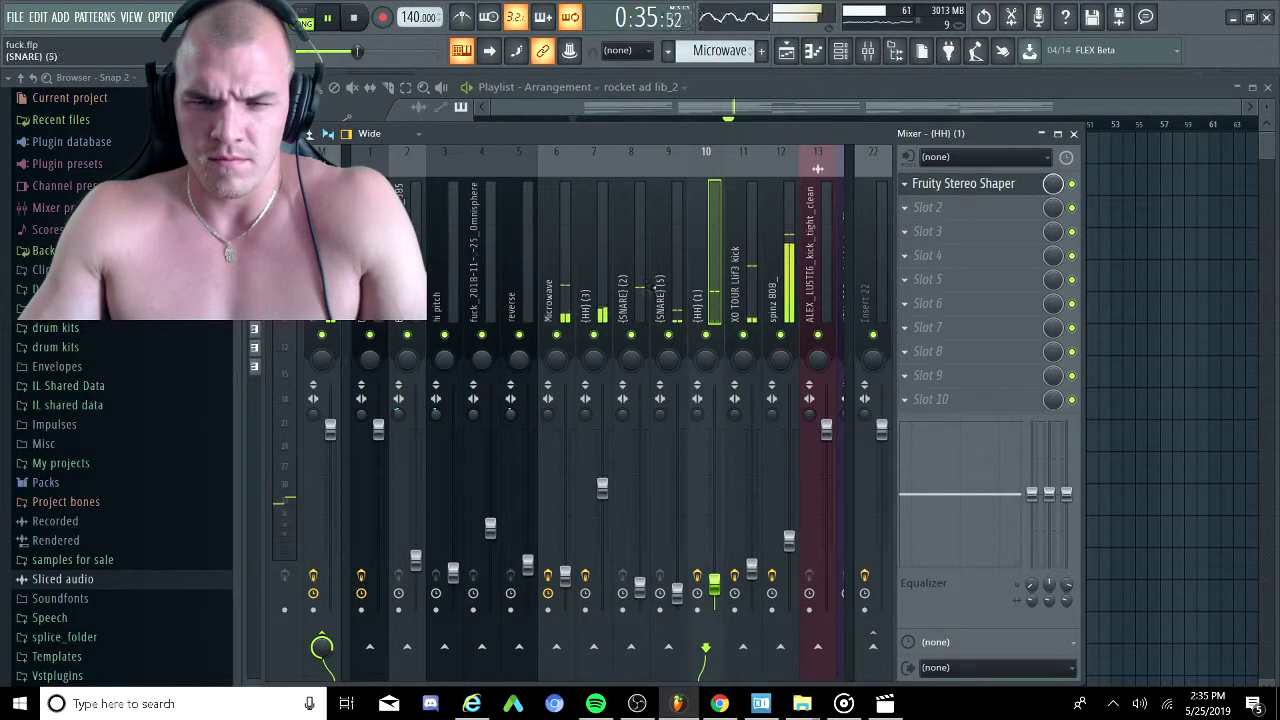
{"action": "left_click", "coordinate": [602, 292]}
{"action": "scroll", "coordinate": [592, 277], "scroll_direction": "down", "scroll_amount": 4}
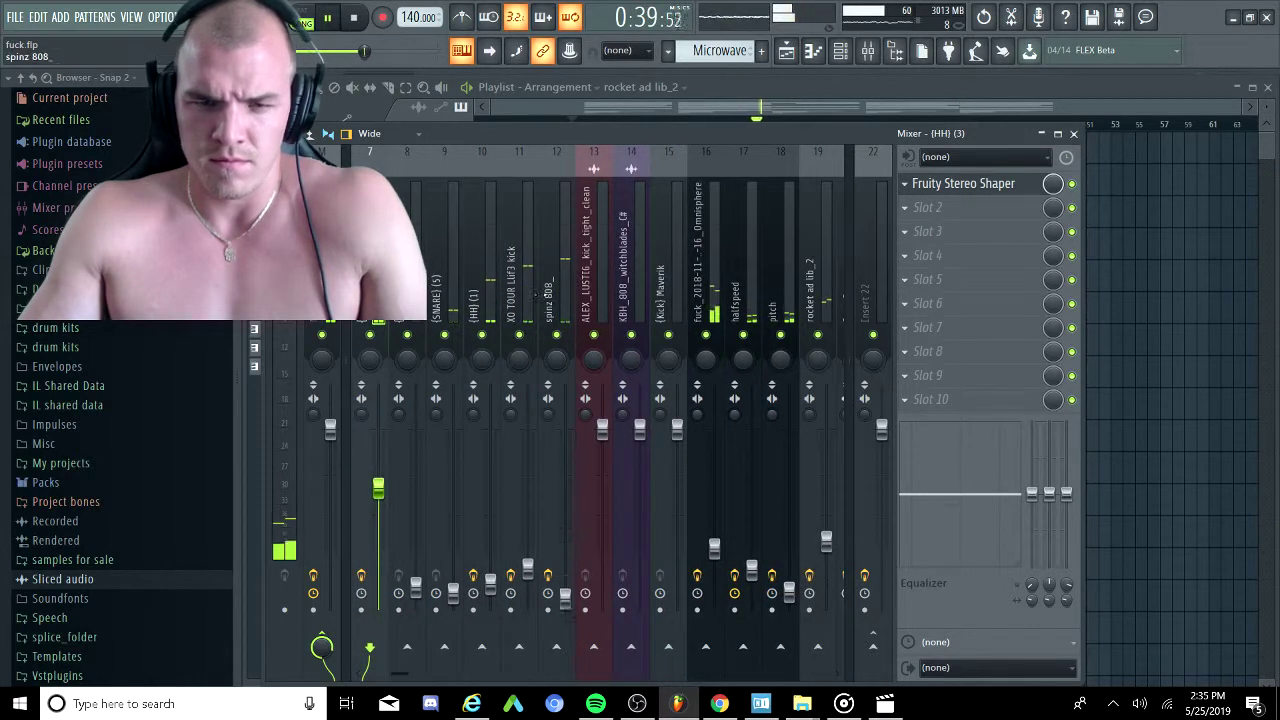
{"action": "scroll", "coordinate": [707, 295], "scroll_direction": "down", "scroll_amount": 3}
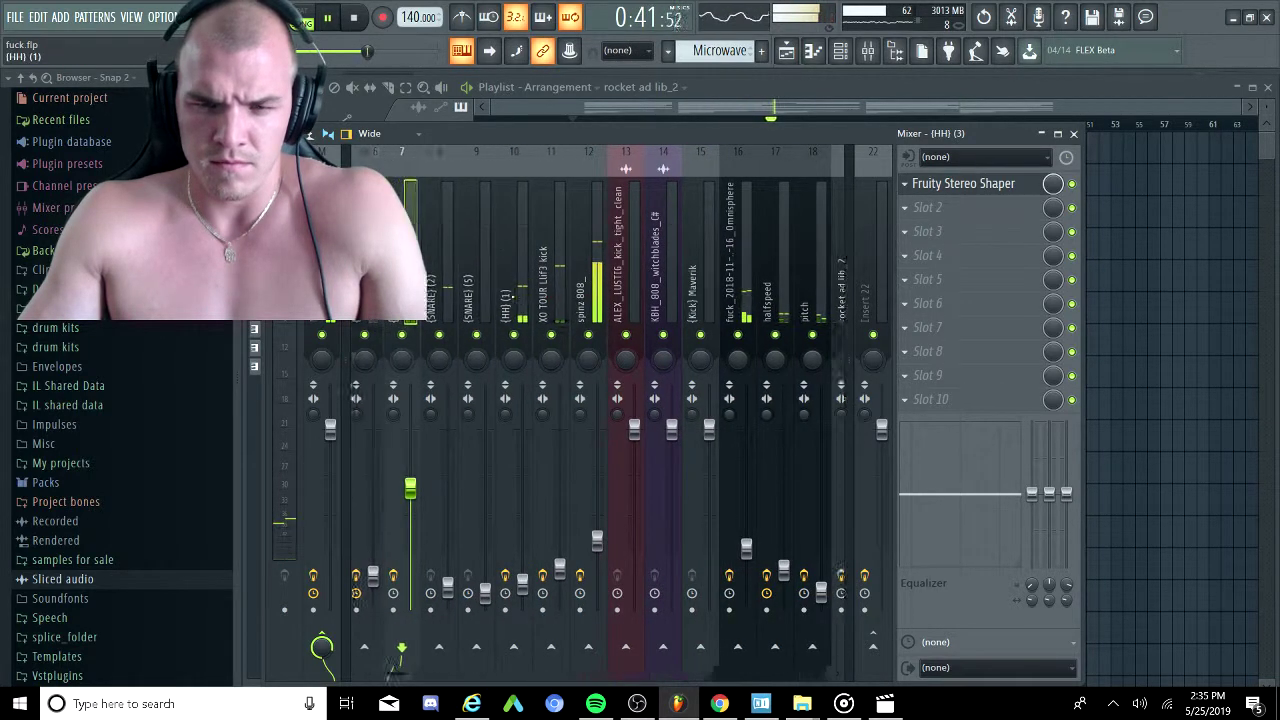
{"action": "left_click", "coordinate": [709, 293]}
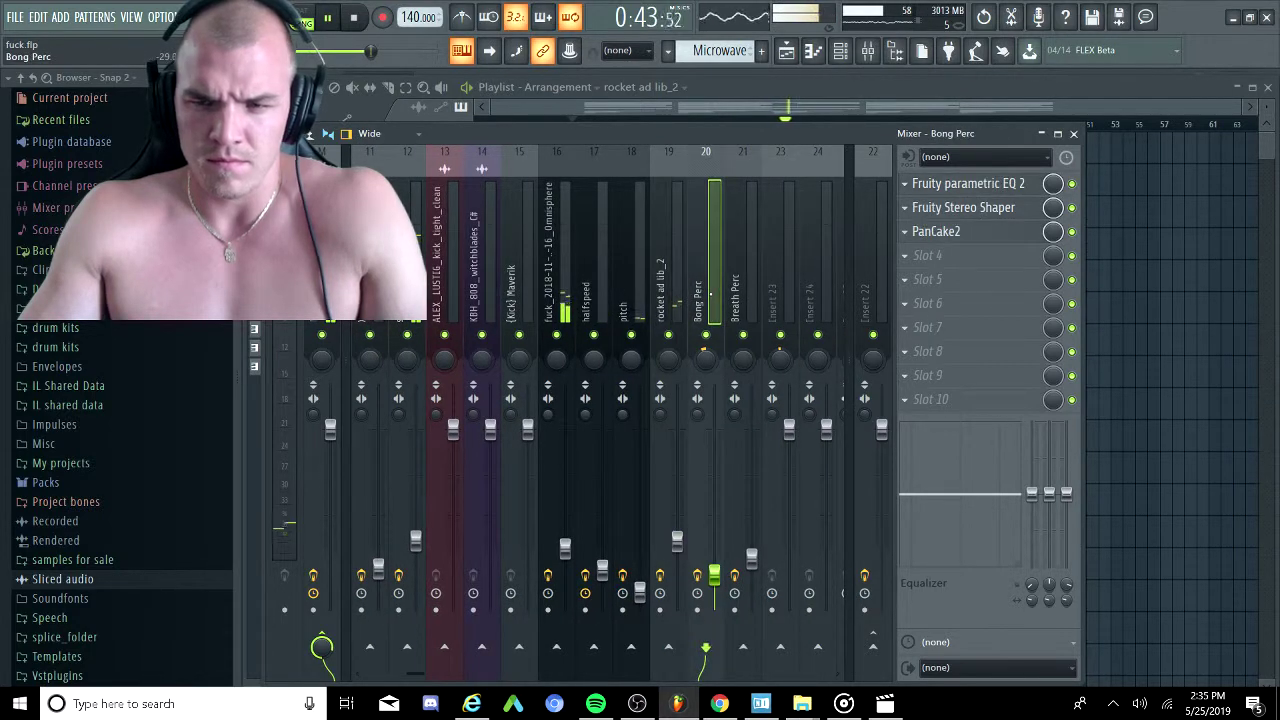
{"action": "scroll", "coordinate": [686, 300], "scroll_direction": "up", "scroll_amount": 6}
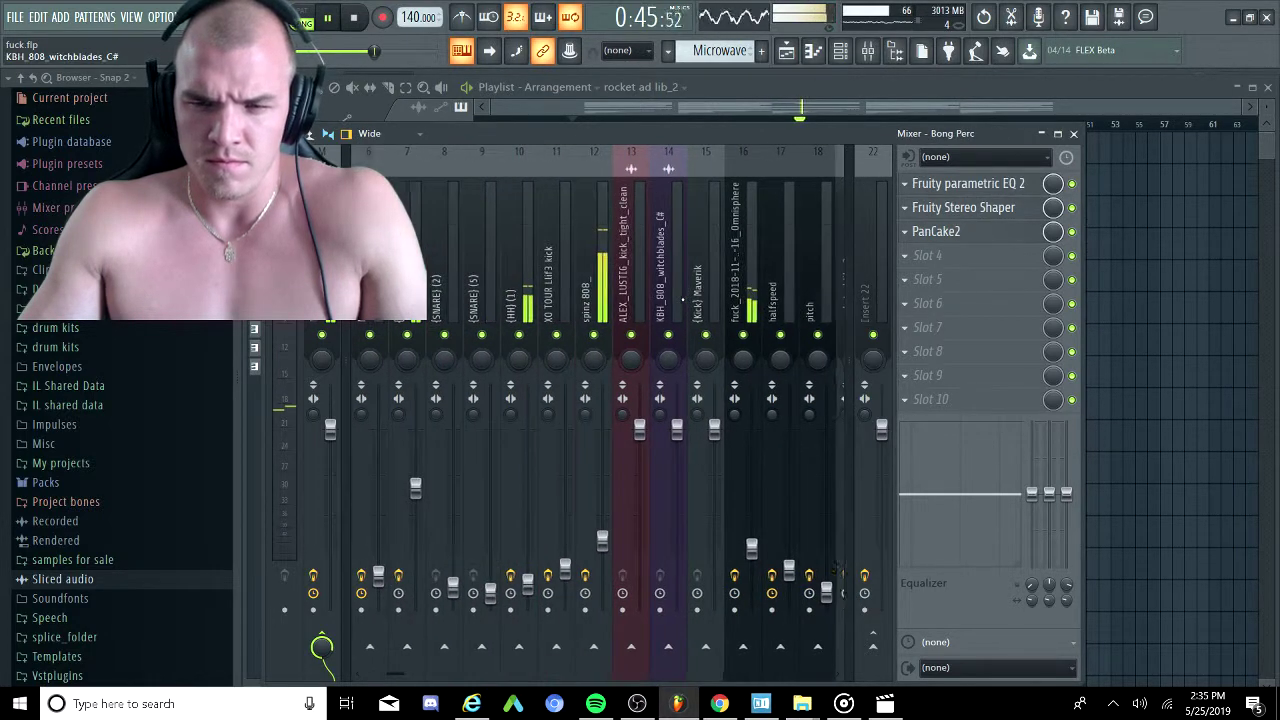
Copy the PanCake2 effect from the Bong Perc mixer track to slot 2 of {HH} (3) and set its Mix to about 0.44.
{"action": "left_click", "coordinate": [907, 233]}
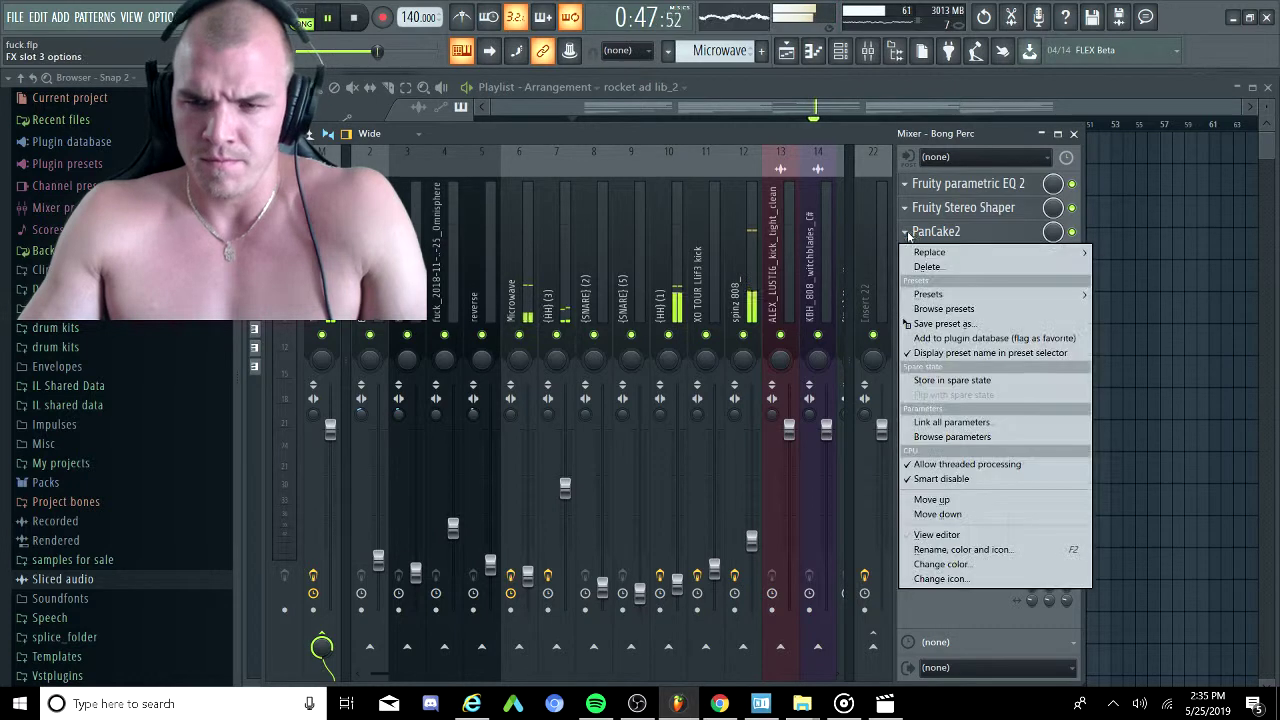
{"action": "left_click_drag", "start_coordinate": [934, 322], "coordinate": [833, 320]}
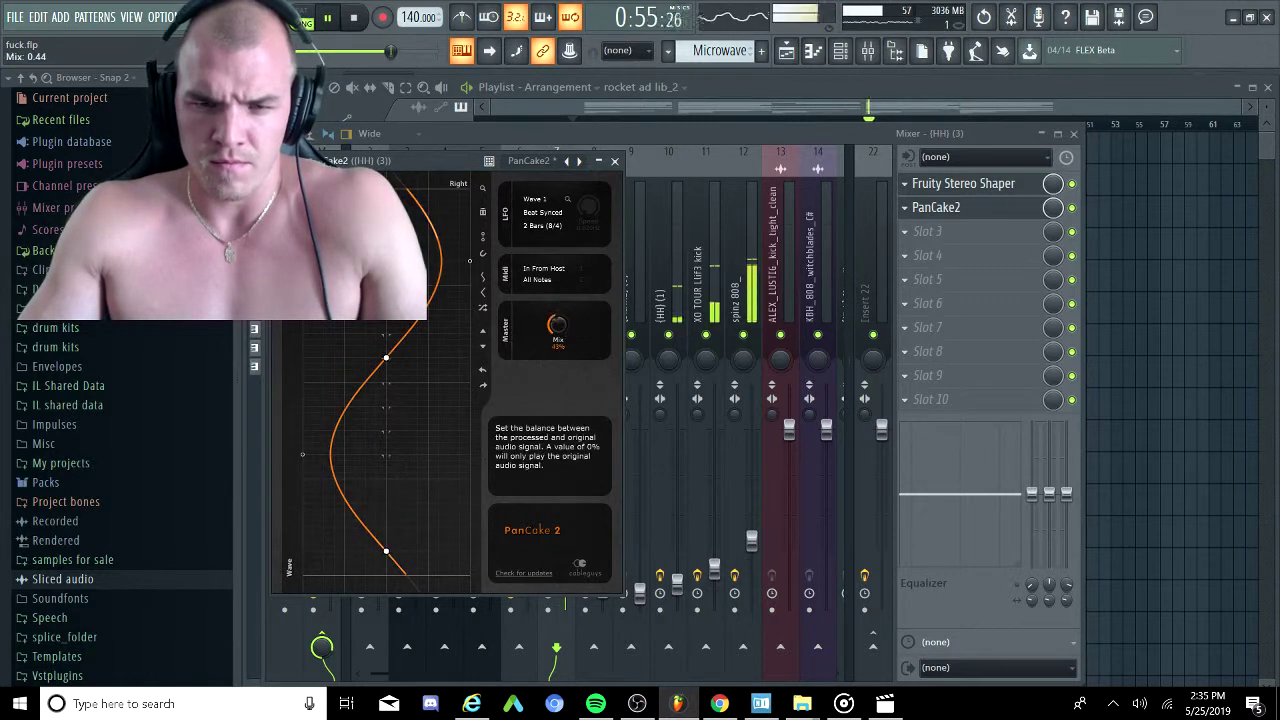
{"action": "left_click", "coordinate": [662, 249]}
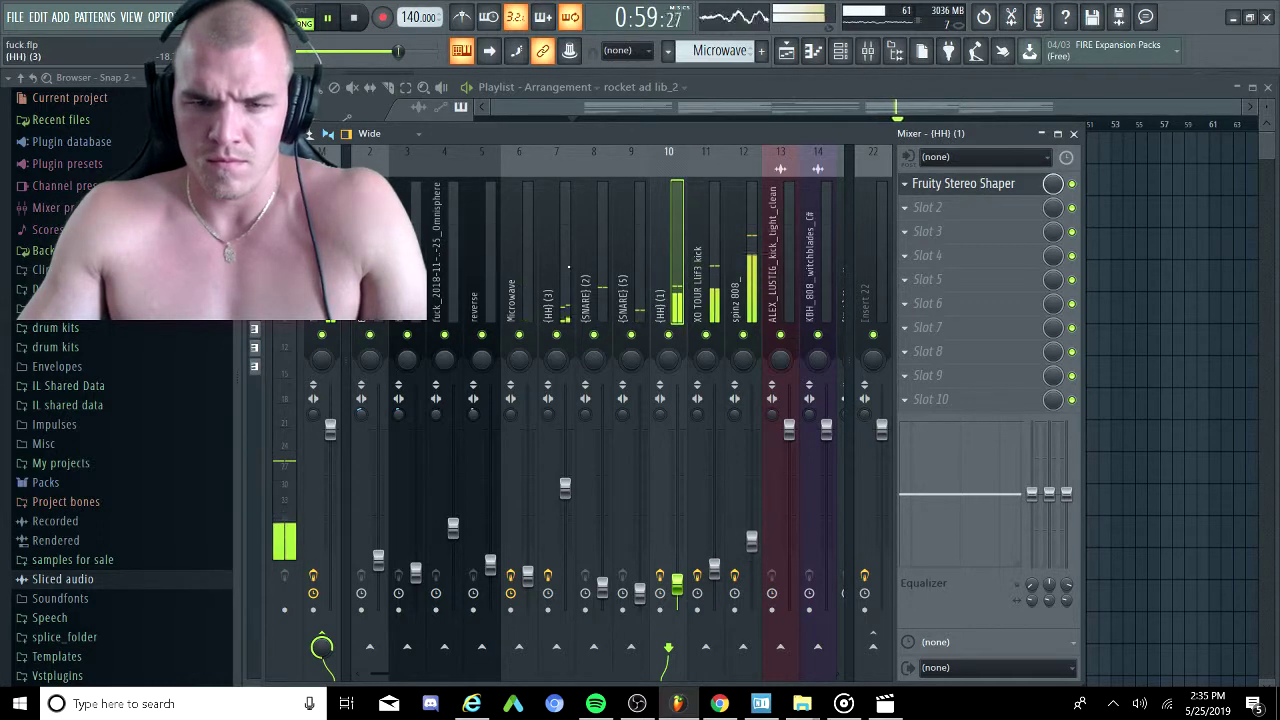
Lower the PanCake2 Mix on the {HH} (3) mixer track to about 0.36 and return to the playlist.
{"action": "left_click", "coordinate": [566, 267]}
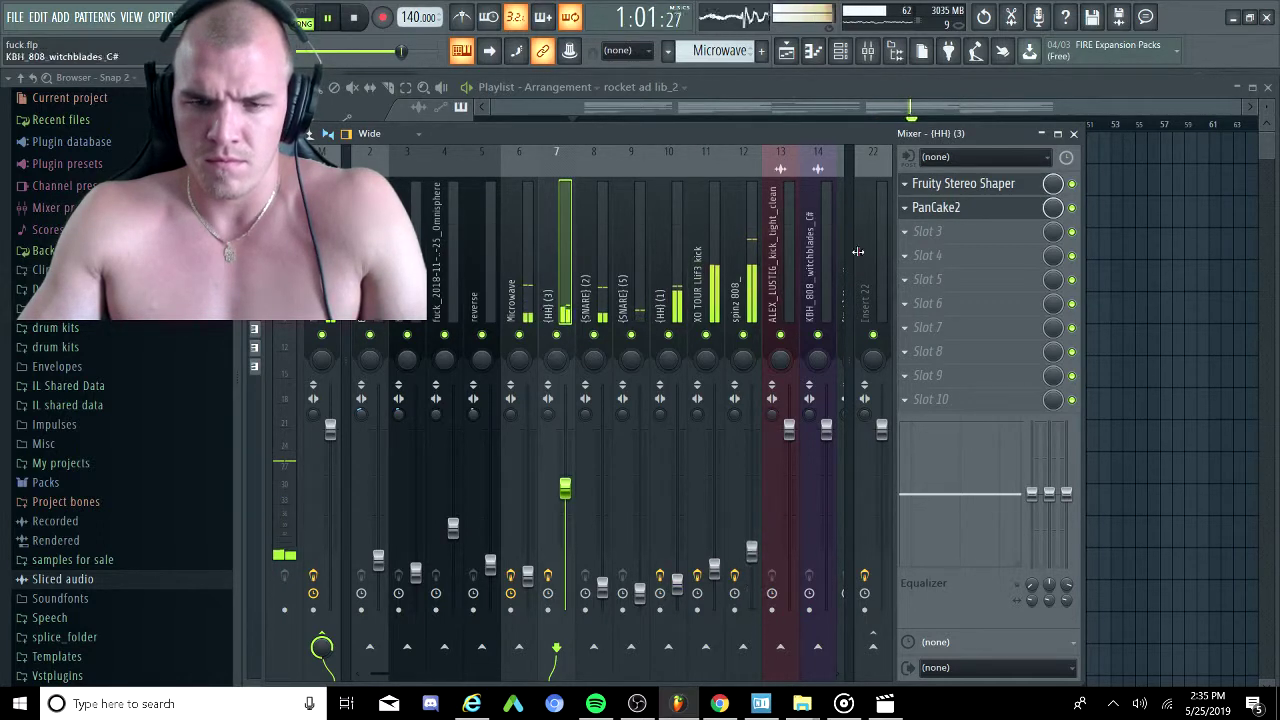
{"action": "left_click", "coordinate": [936, 207]}
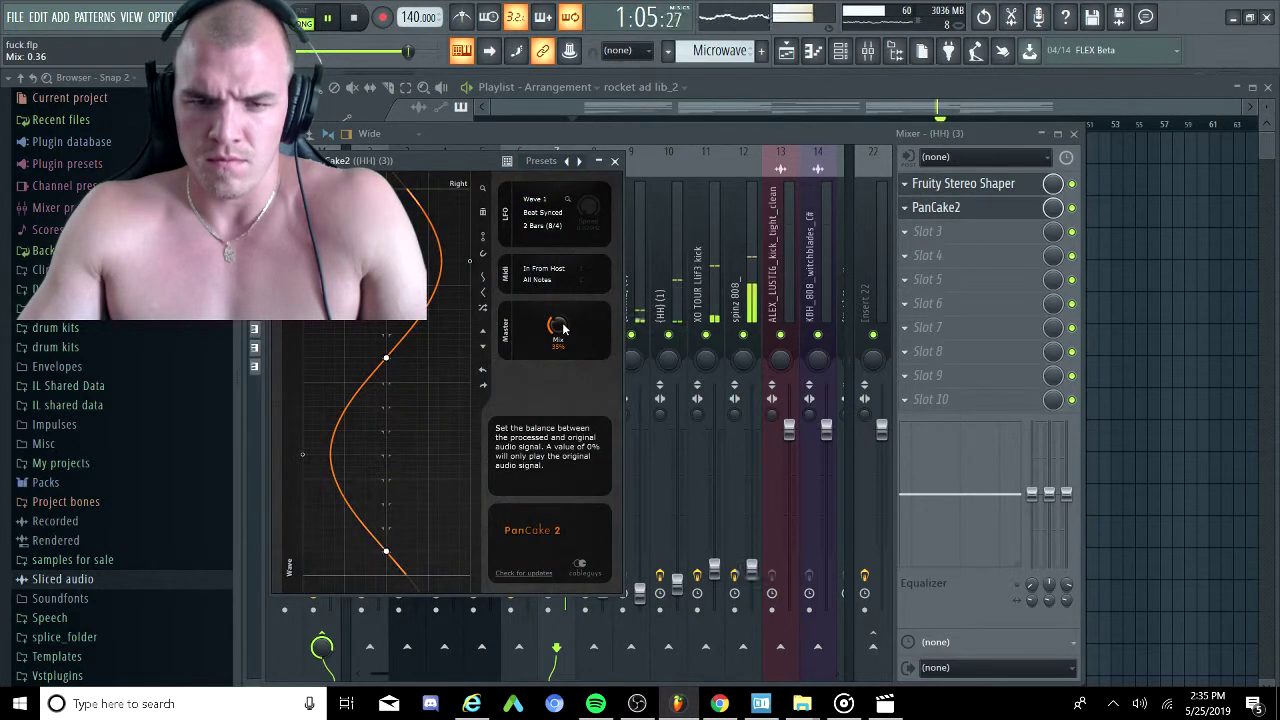
{"action": "left_click", "coordinate": [667, 263]}
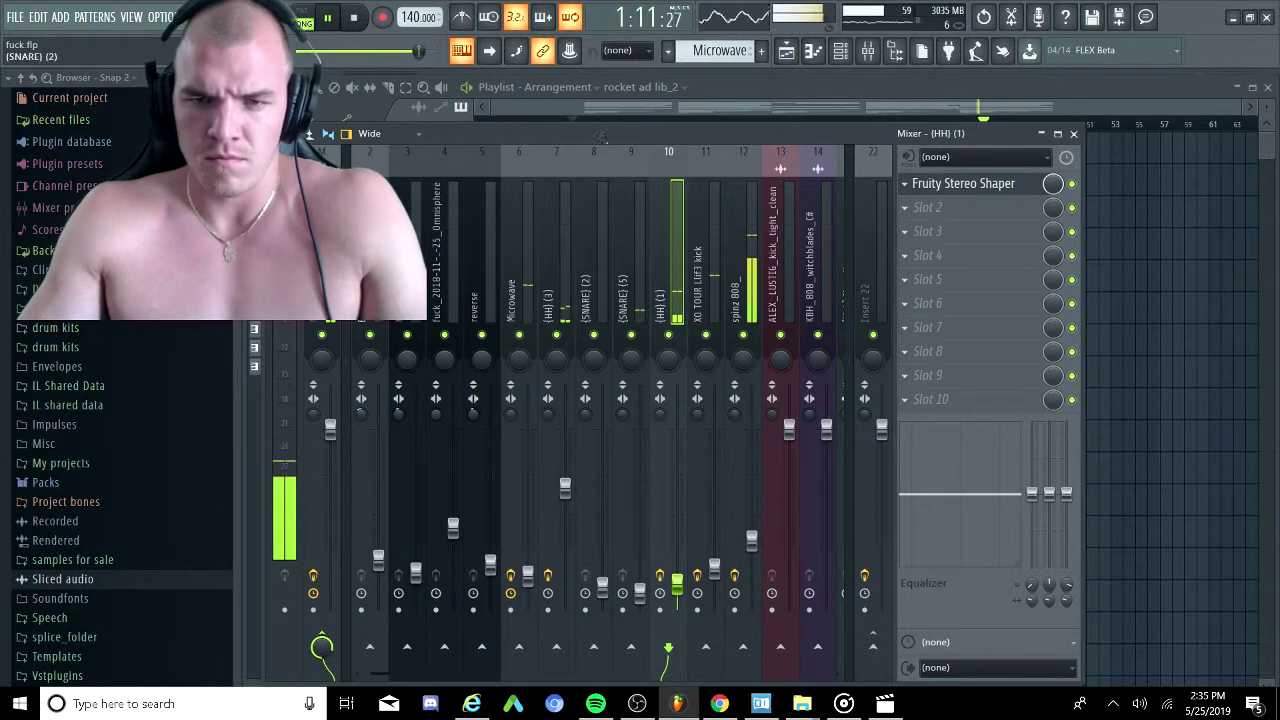
{"action": "key", "text": "F9"}
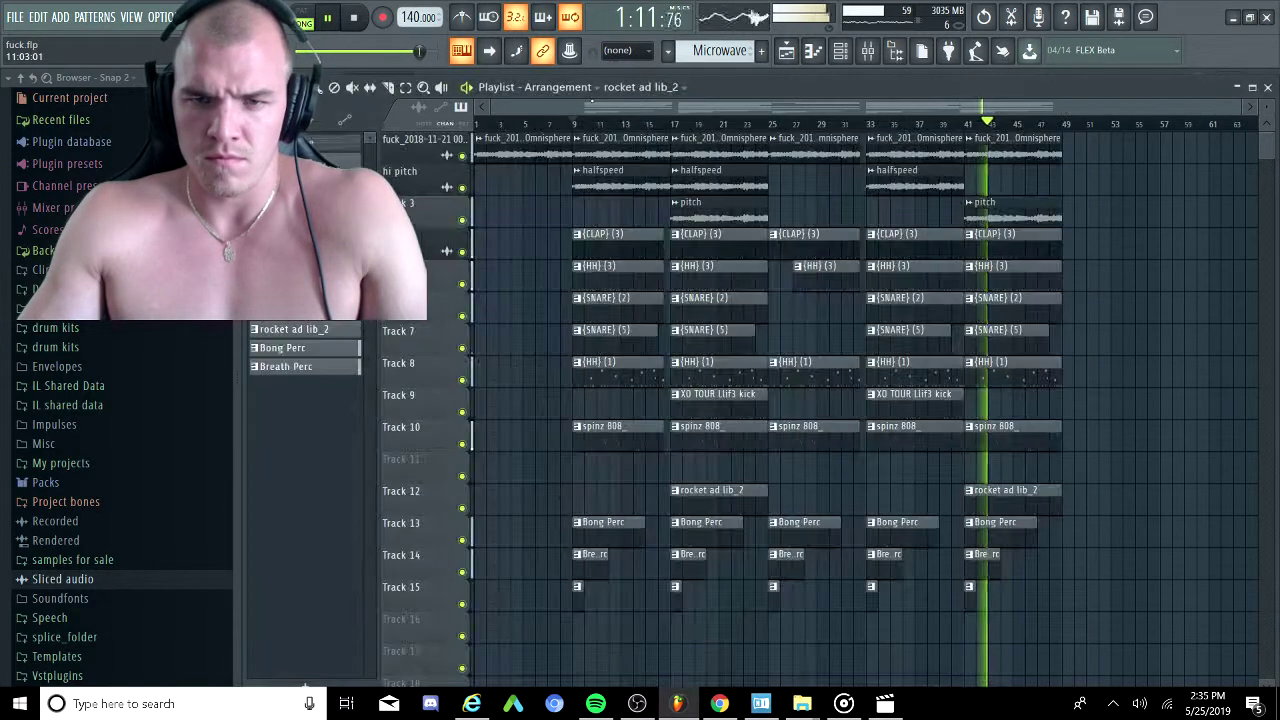
Delete the rocket ad lib_2 clip starting at bar 41 on Track 12.
{"action": "right_click", "coordinate": [972, 490]}
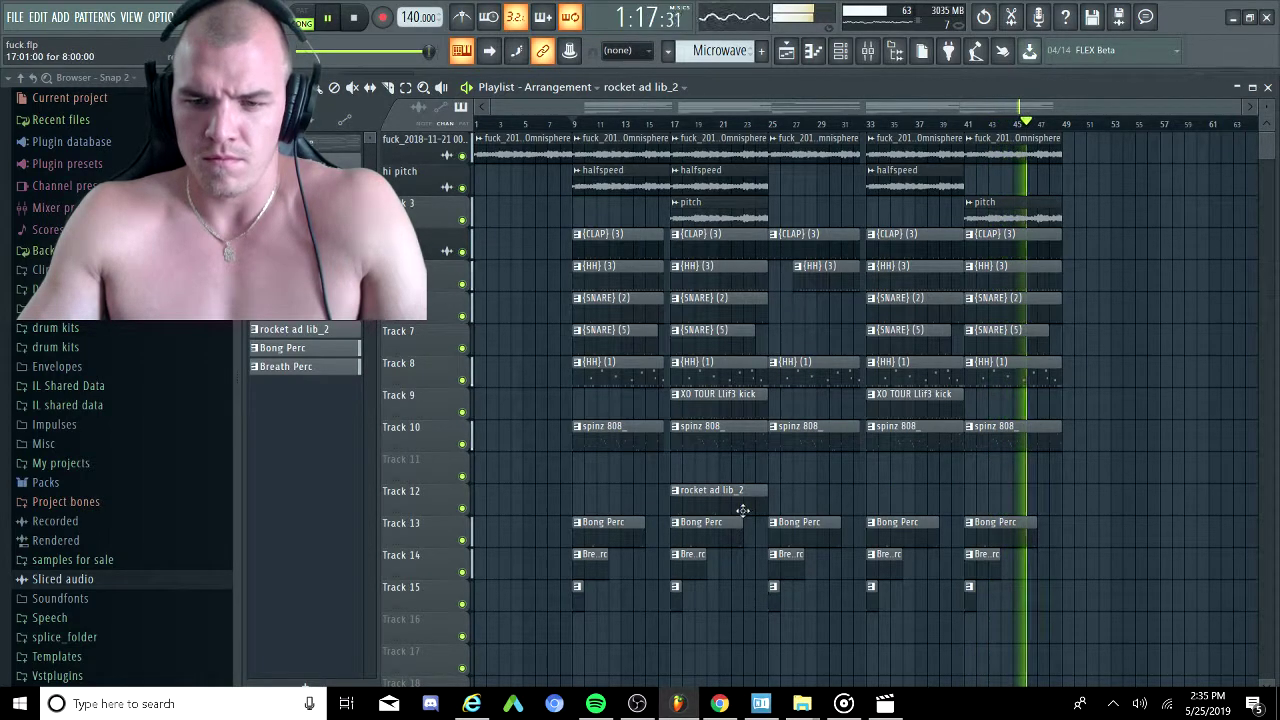
{"action": "scroll", "coordinate": [739, 508], "scroll_direction": "up", "scroll_amount": 3}
{"action": "scroll", "coordinate": [740, 508], "scroll_direction": "down", "scroll_amount": 3}
{"action": "scroll", "coordinate": [812, 496], "scroll_direction": "down", "scroll_amount": 1}
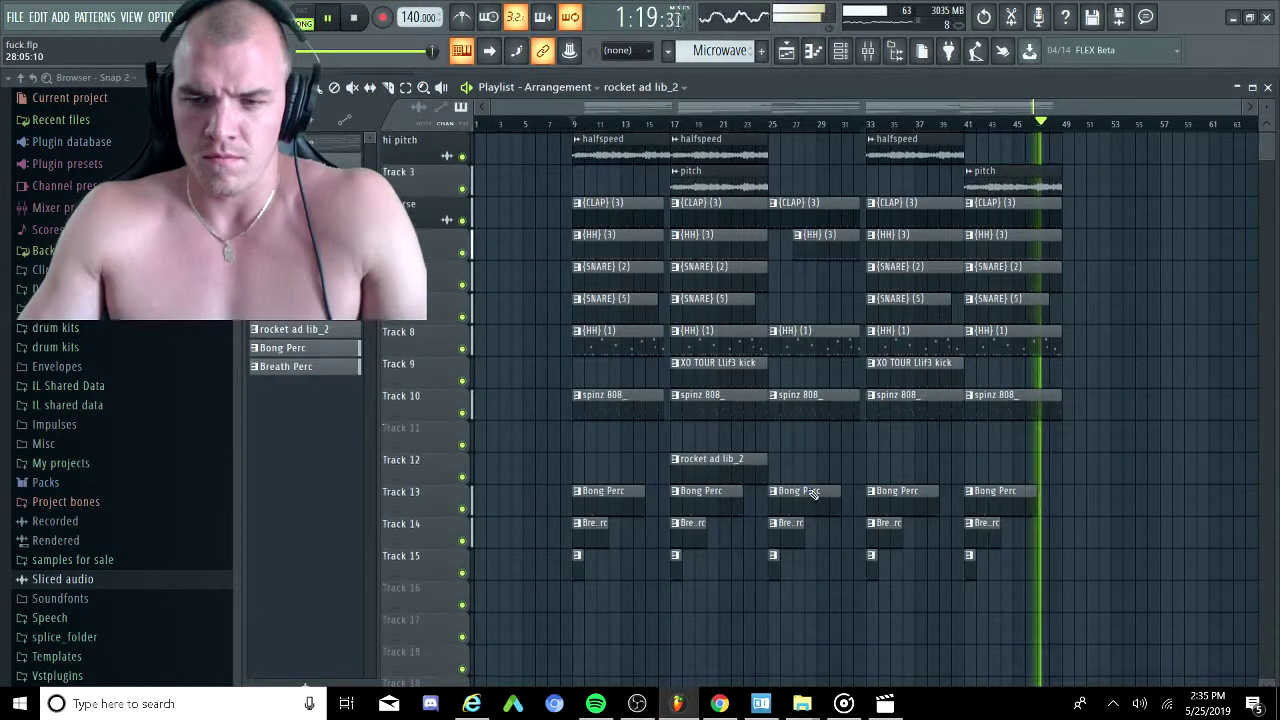
{"action": "scroll", "coordinate": [813, 494], "scroll_direction": "up", "scroll_amount": 1}
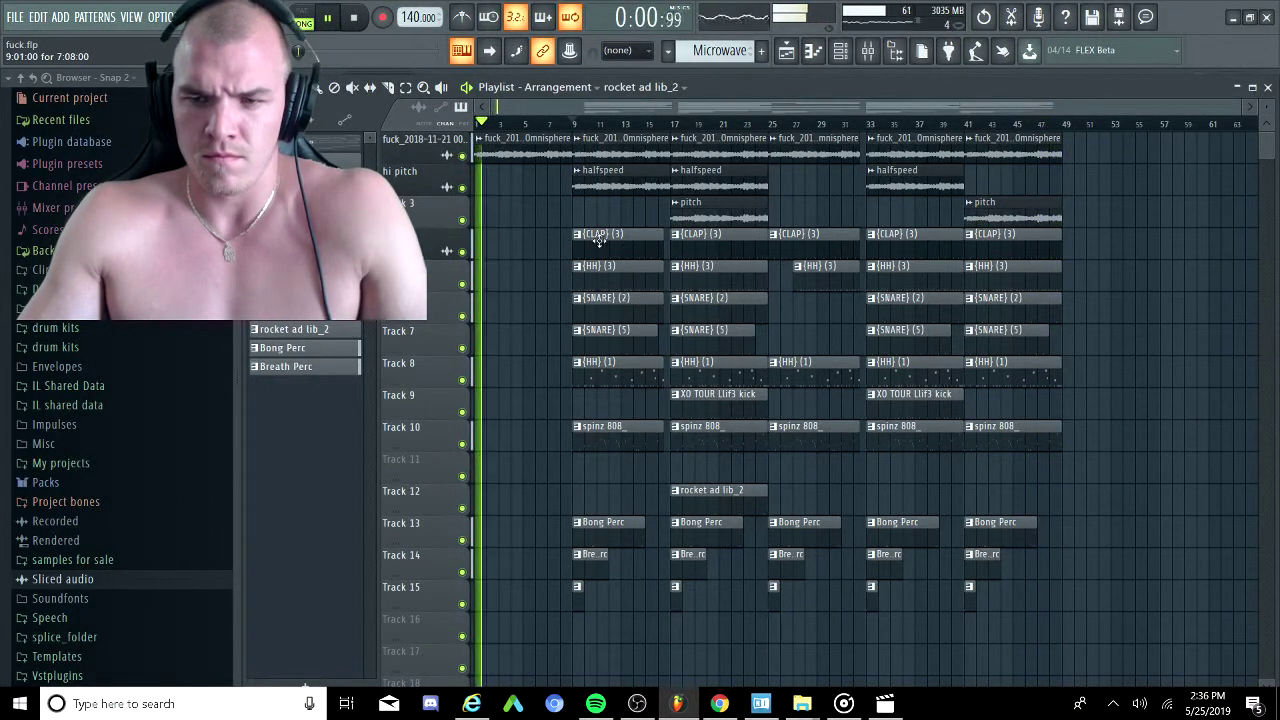
Select all clips of the arrangement from bar 1 to bar 48 and duplicate them twice in sequence.
{"action": "left_click_drag", "start_coordinate": [500, 133], "coordinate": [1078, 598]}
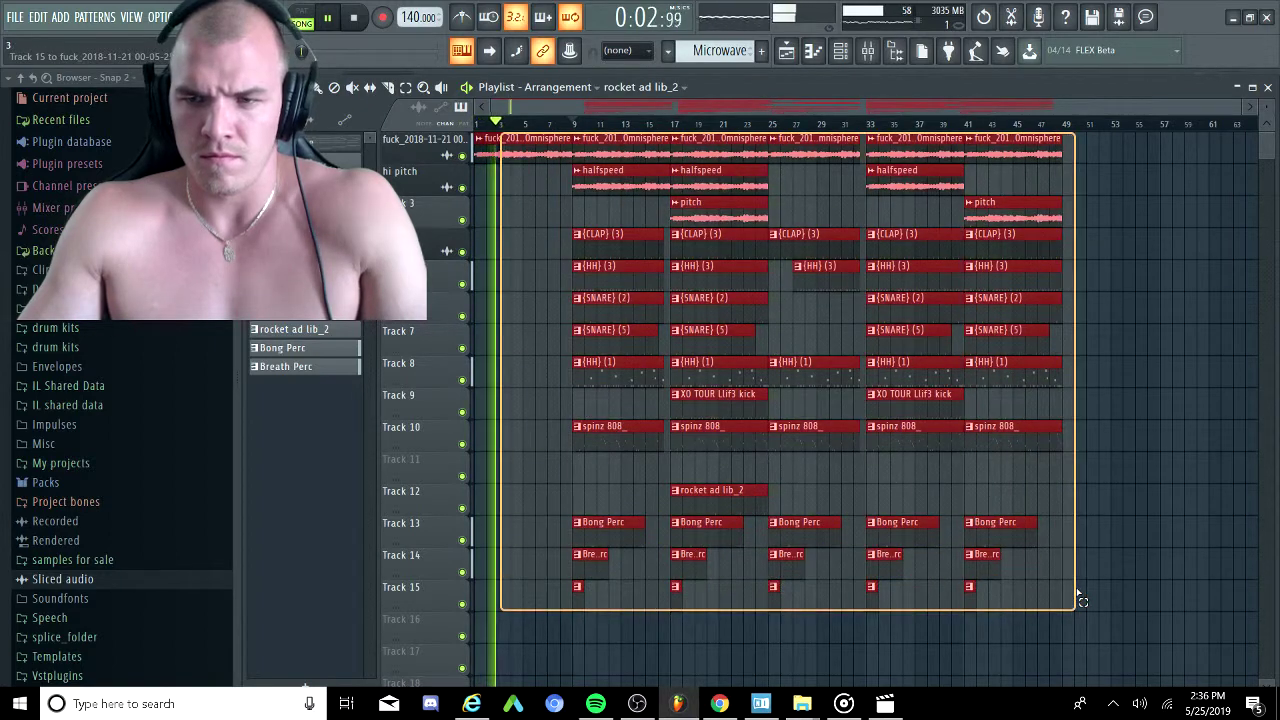
{"action": "key", "text": "ctrl+b"}
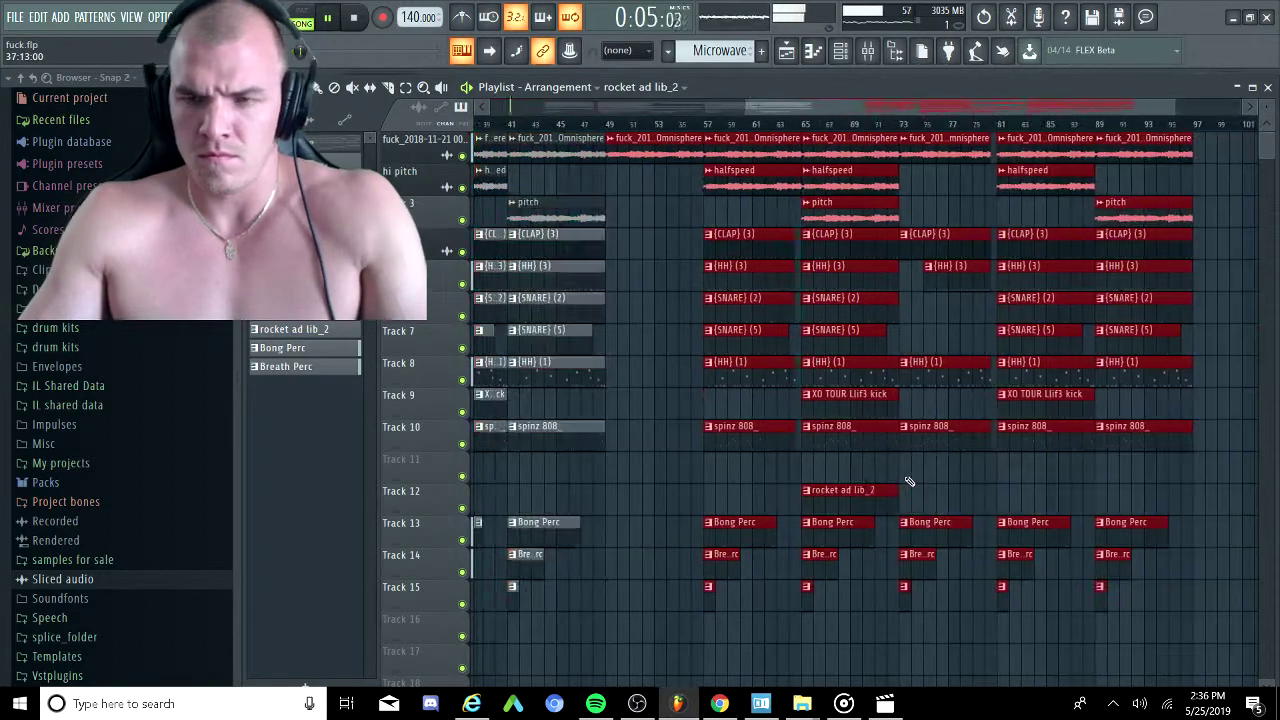
{"action": "key", "text": "ctrl+b"}
Delete all clips from bar 121 to the end of the arrangement.
{"action": "scroll", "coordinate": [912, 475], "scroll_direction": "down", "scroll_amount": 3}
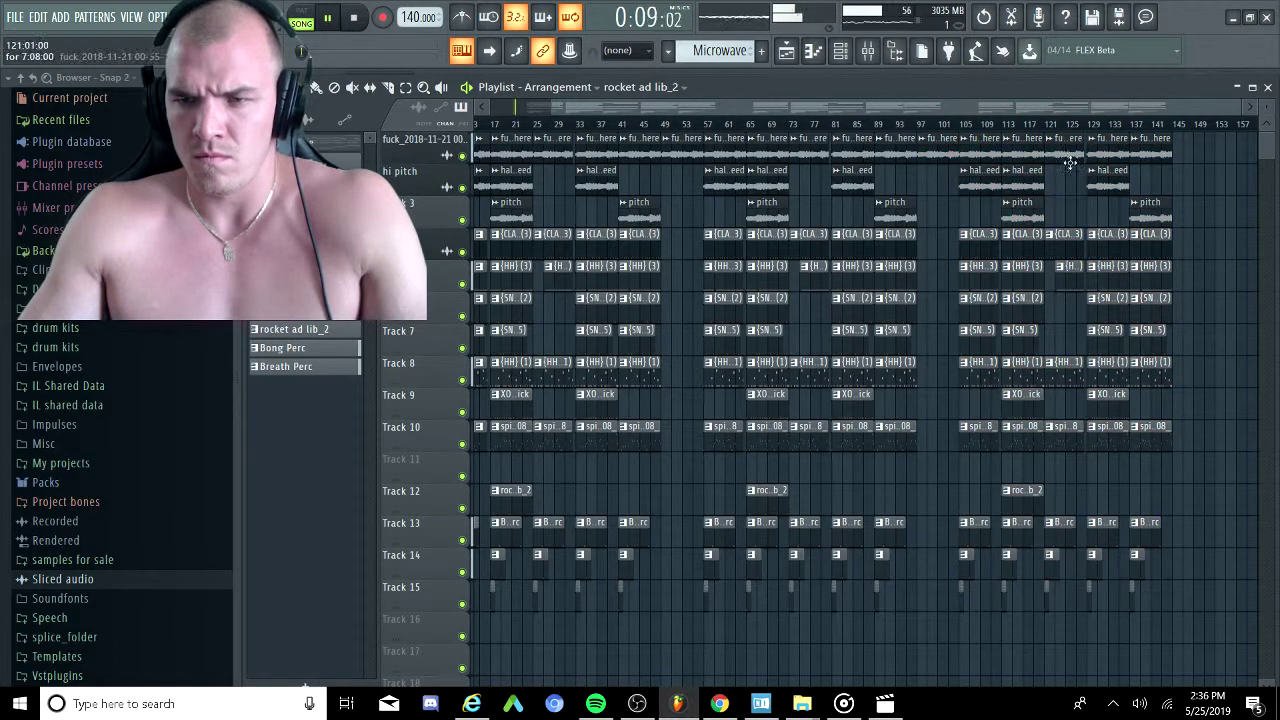
{"action": "left_click_drag", "start_coordinate": [1070, 135], "coordinate": [1190, 652]}
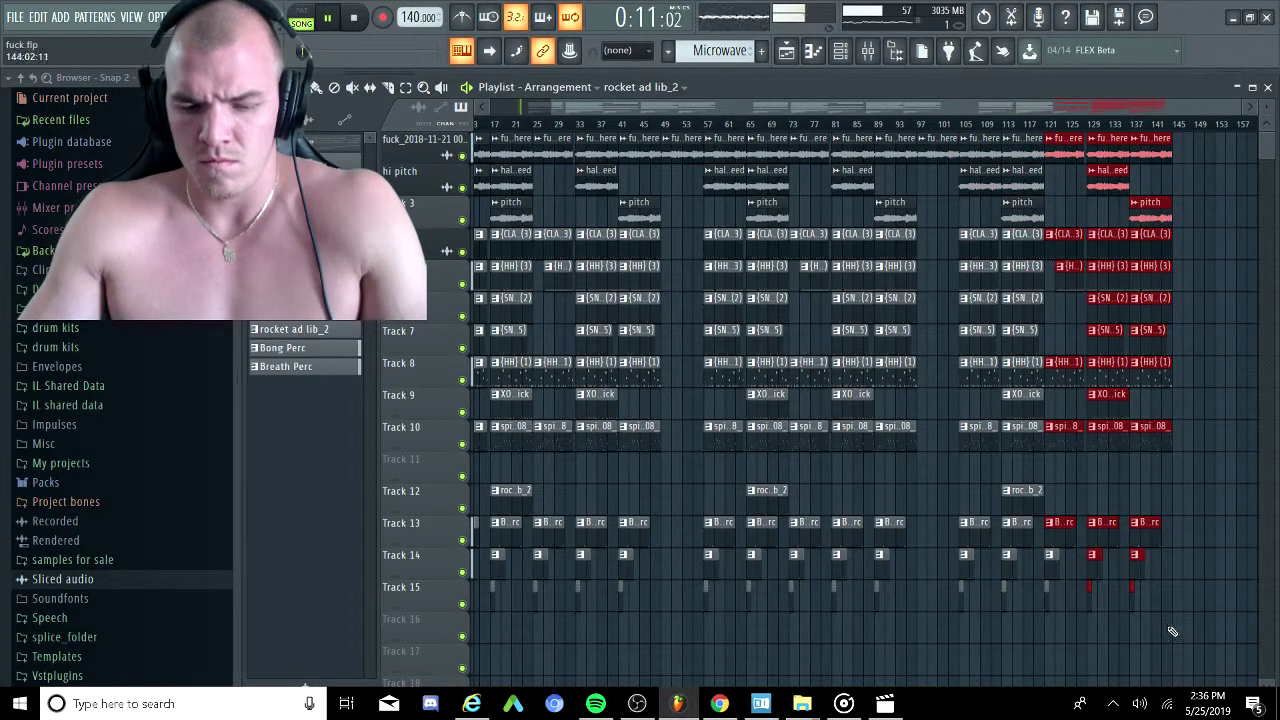
{"action": "key", "text": "Delete"}
Copy all clips of the section starting at bar 9 to bar 121 and duplicate that copy at bar 129.
{"action": "scroll", "coordinate": [1071, 561], "scroll_direction": "up", "scroll_amount": 3}
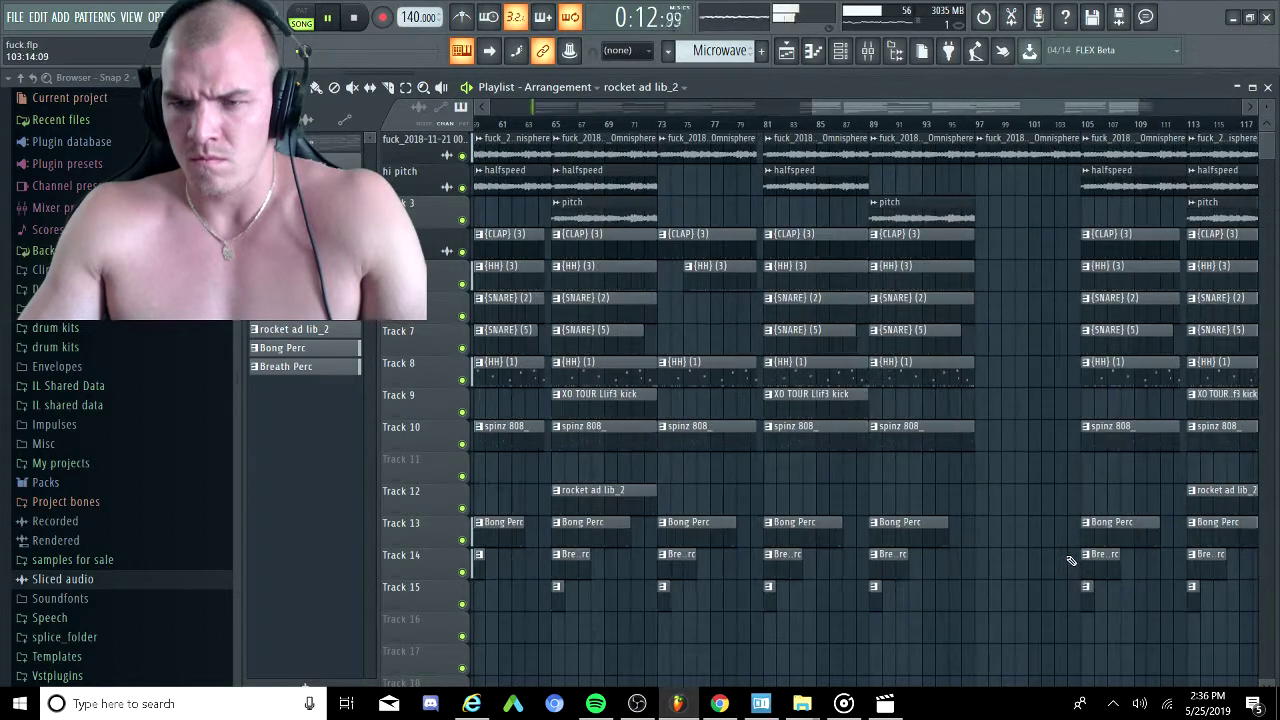
{"action": "scroll", "coordinate": [946, 360], "scroll_direction": "left", "scroll_amount": 4}
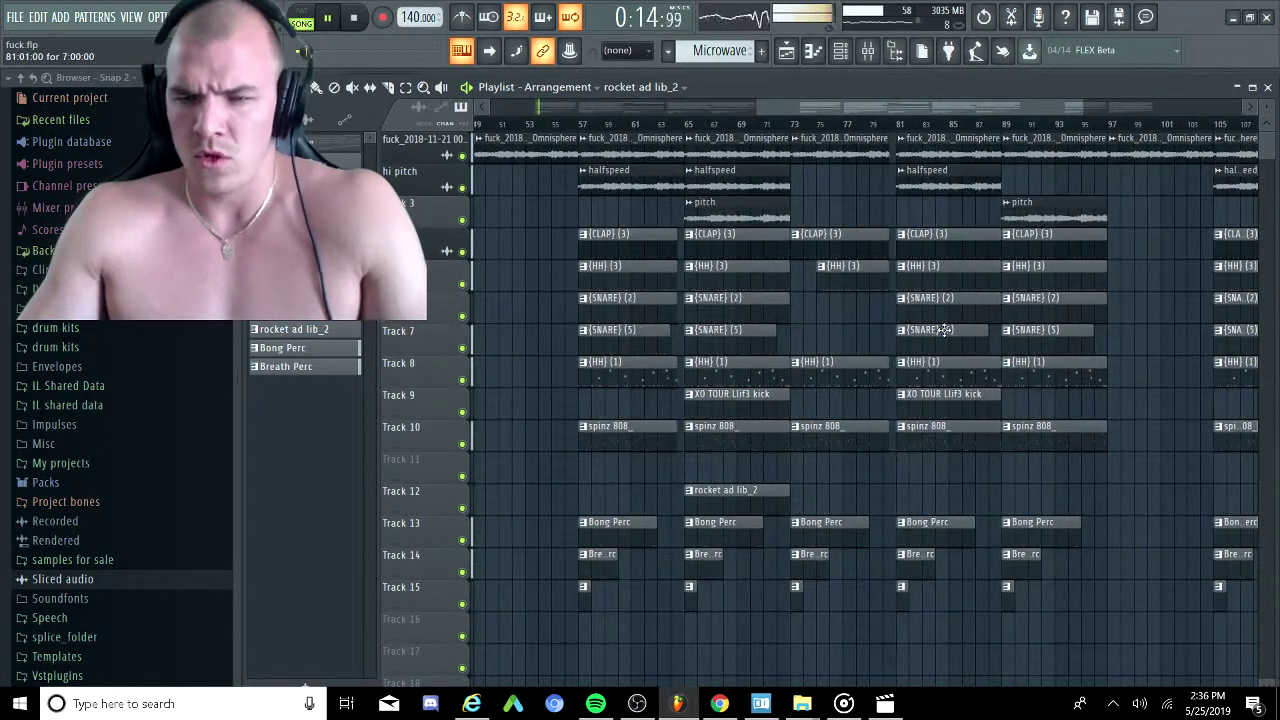
{"action": "scroll", "coordinate": [950, 320], "scroll_direction": "down", "scroll_amount": 4}
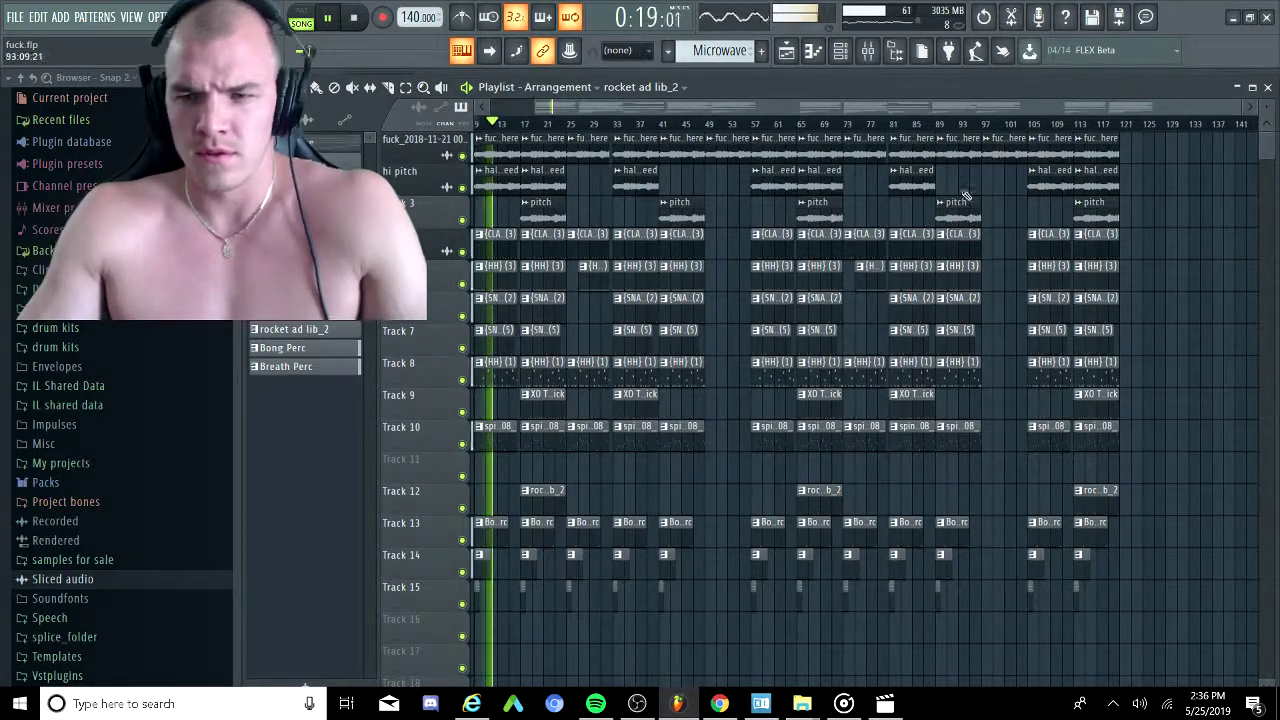
{"action": "scroll", "coordinate": [768, 228], "scroll_direction": "left", "scroll_amount": 1}
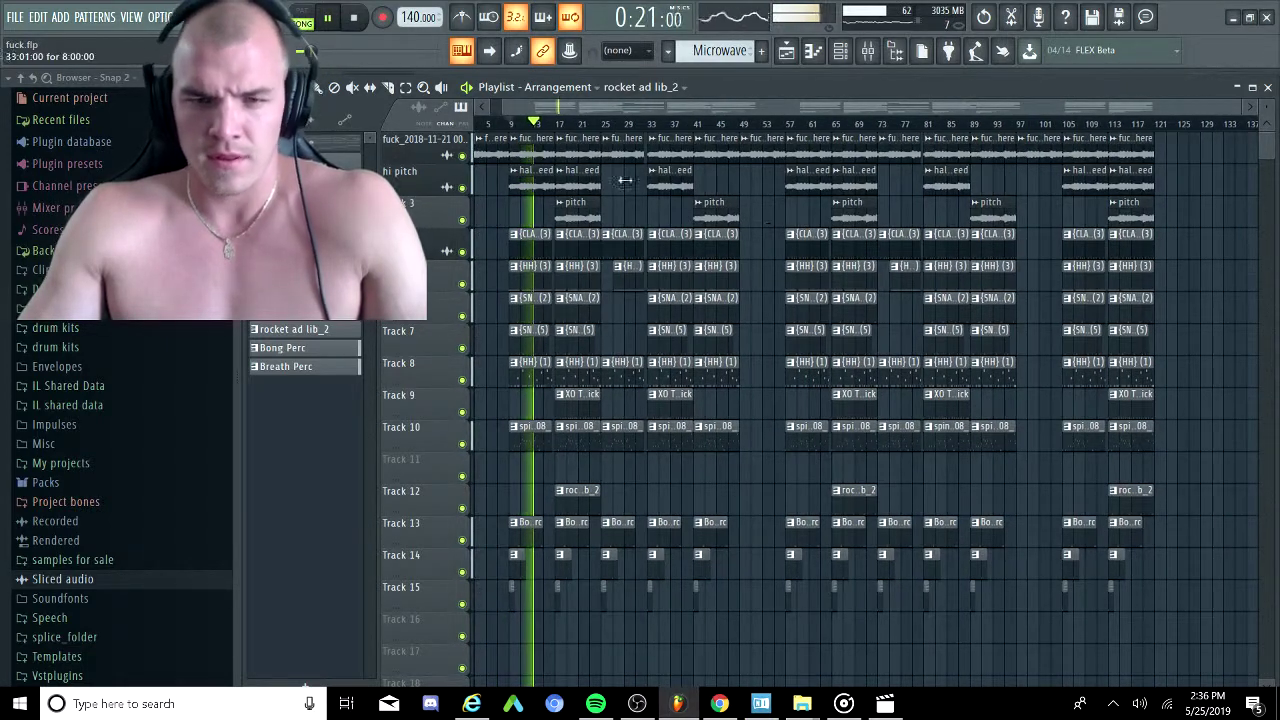
{"action": "left_click_drag", "start_coordinate": [540, 140], "coordinate": [508, 605]}
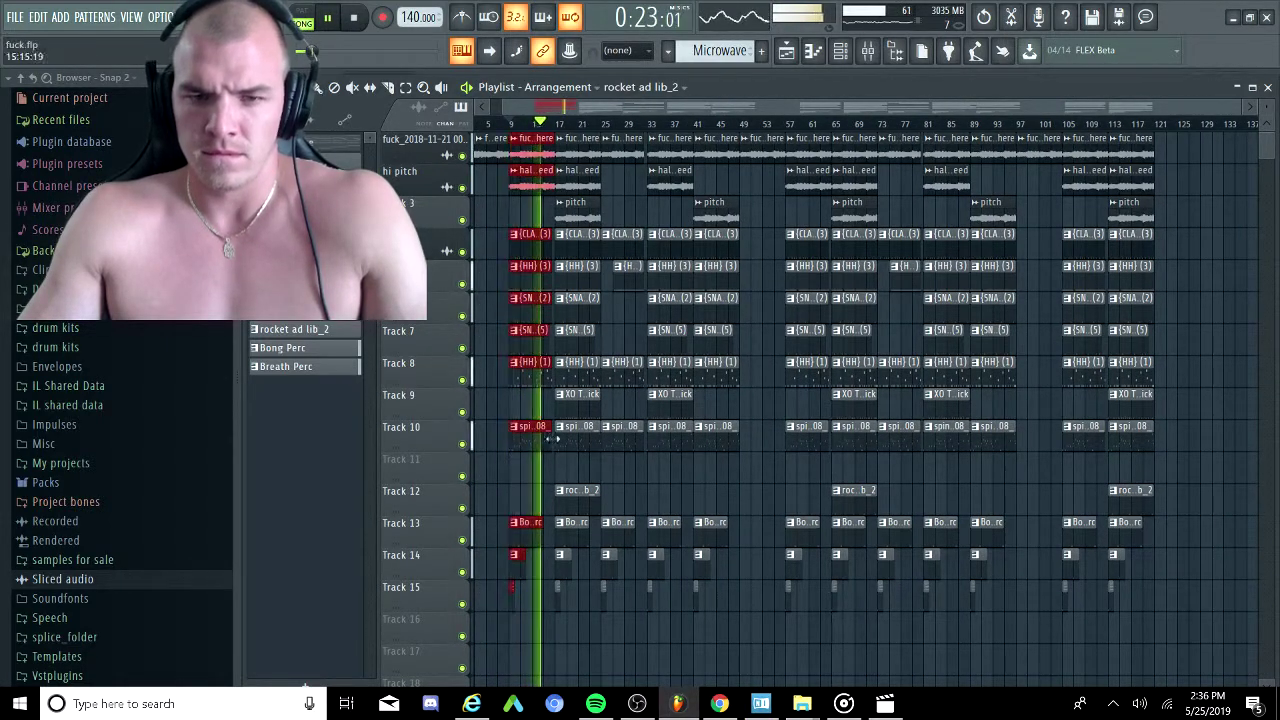
{"action": "left_click_drag", "start_coordinate": [525, 150], "coordinate": [1175, 185]}
{"action": "key", "text": "ctrl+b"}
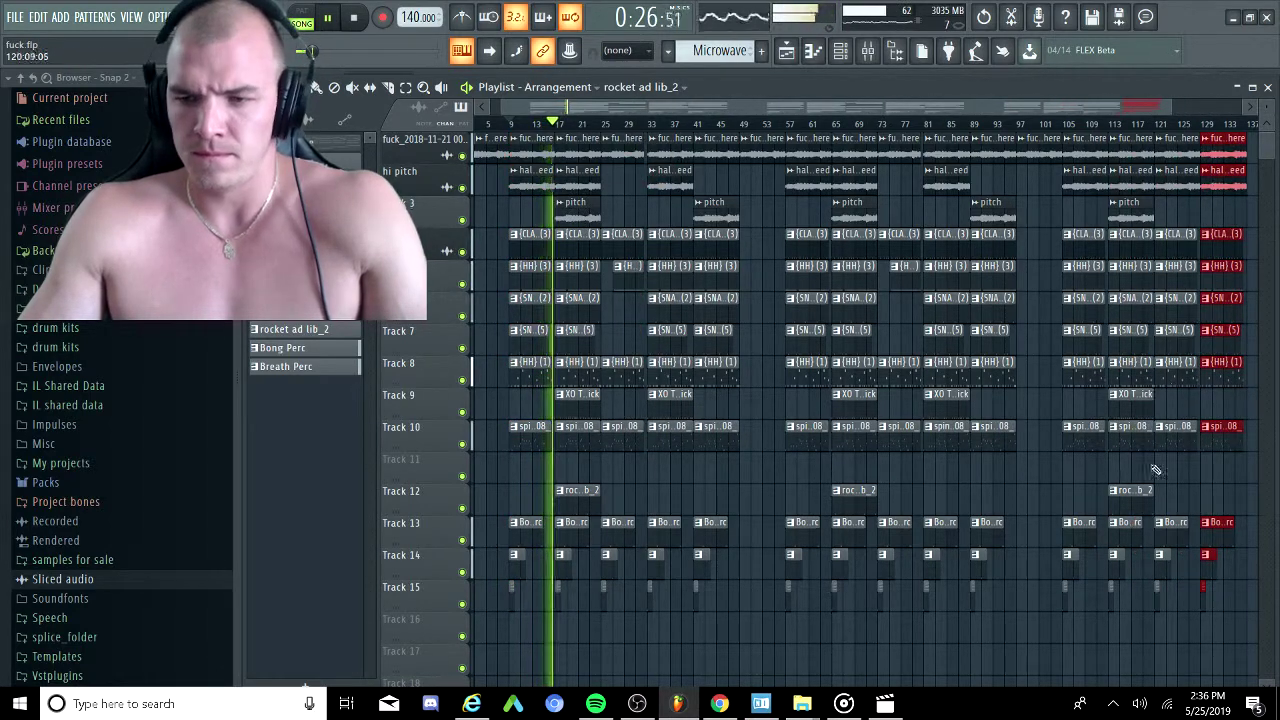
{"action": "left_click", "coordinate": [1087, 497], "text": "ctrl"}
{"action": "scroll", "coordinate": [1045, 453], "scroll_direction": "down", "scroll_amount": 2}
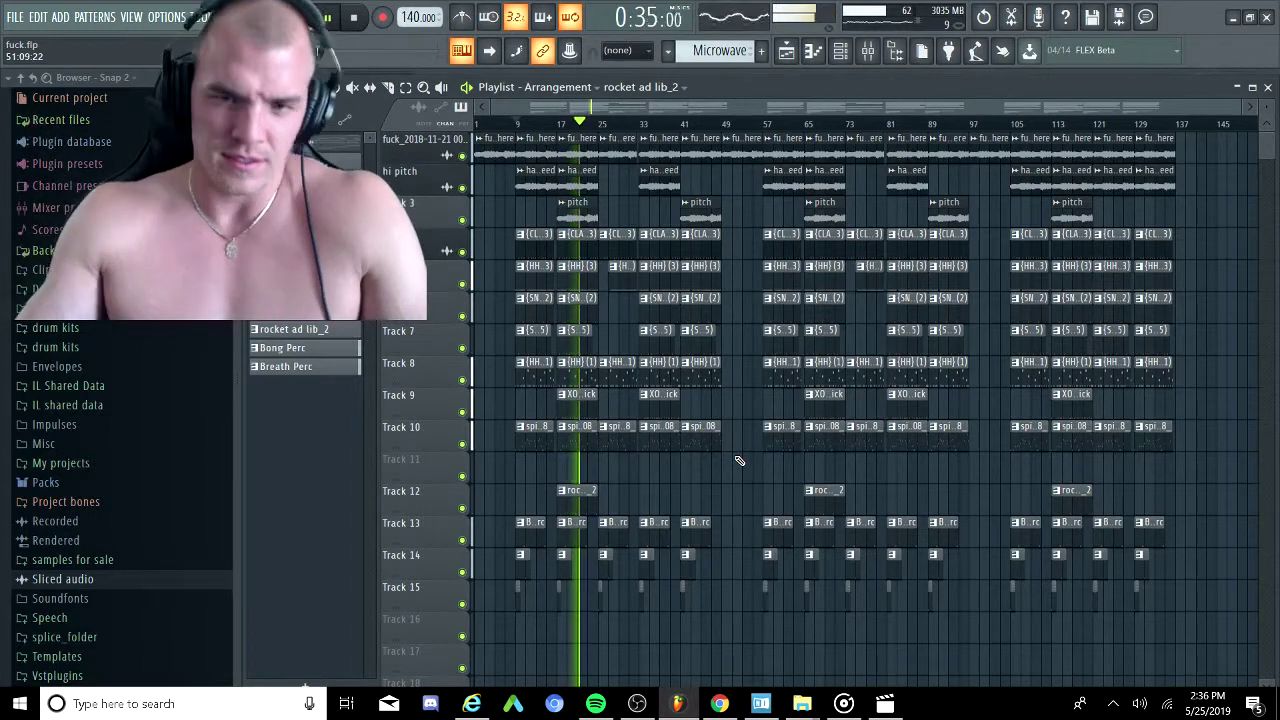
Examine the notes of the rocket ad lib_2 pattern in the piano roll and return to the playlist.
{"action": "scroll", "coordinate": [585, 428], "scroll_direction": "up", "scroll_amount": 3}
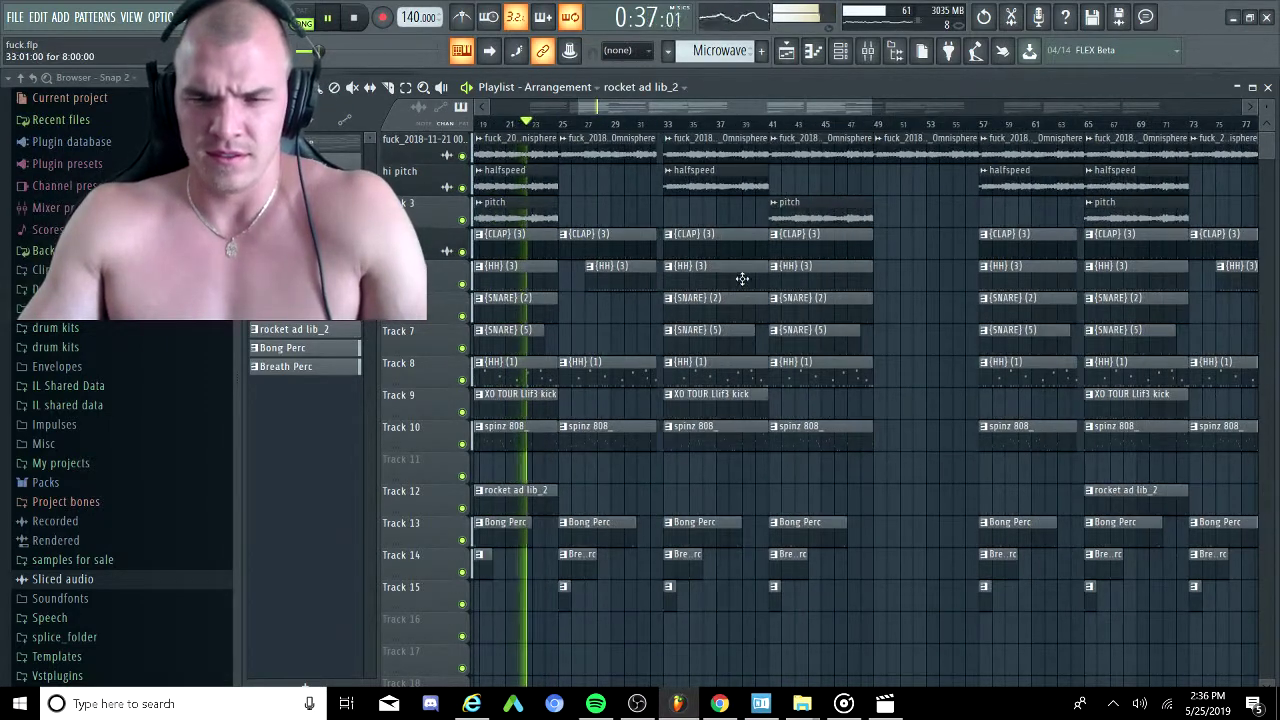
{"action": "scroll", "coordinate": [742, 278], "scroll_direction": "up", "scroll_amount": 4}
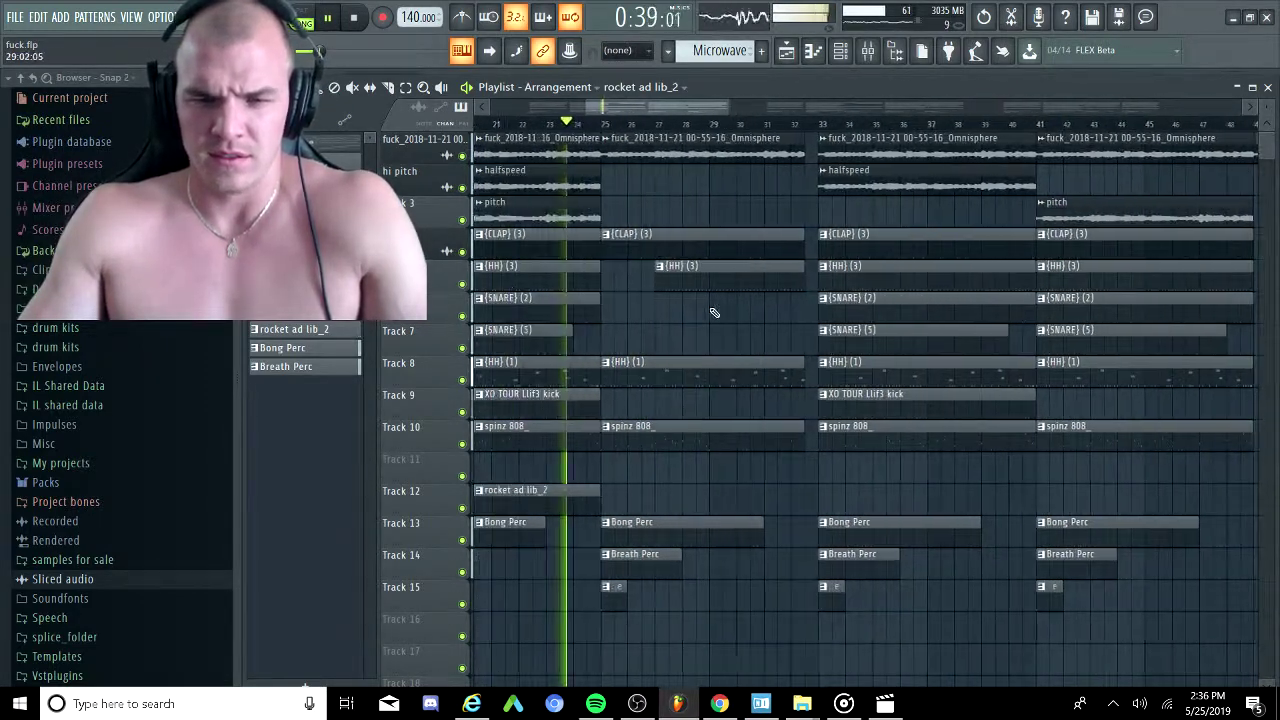
{"action": "scroll", "coordinate": [615, 492], "scroll_direction": "down", "scroll_amount": 1}
{"action": "scroll", "coordinate": [599, 505], "scroll_direction": "left", "scroll_amount": 2}
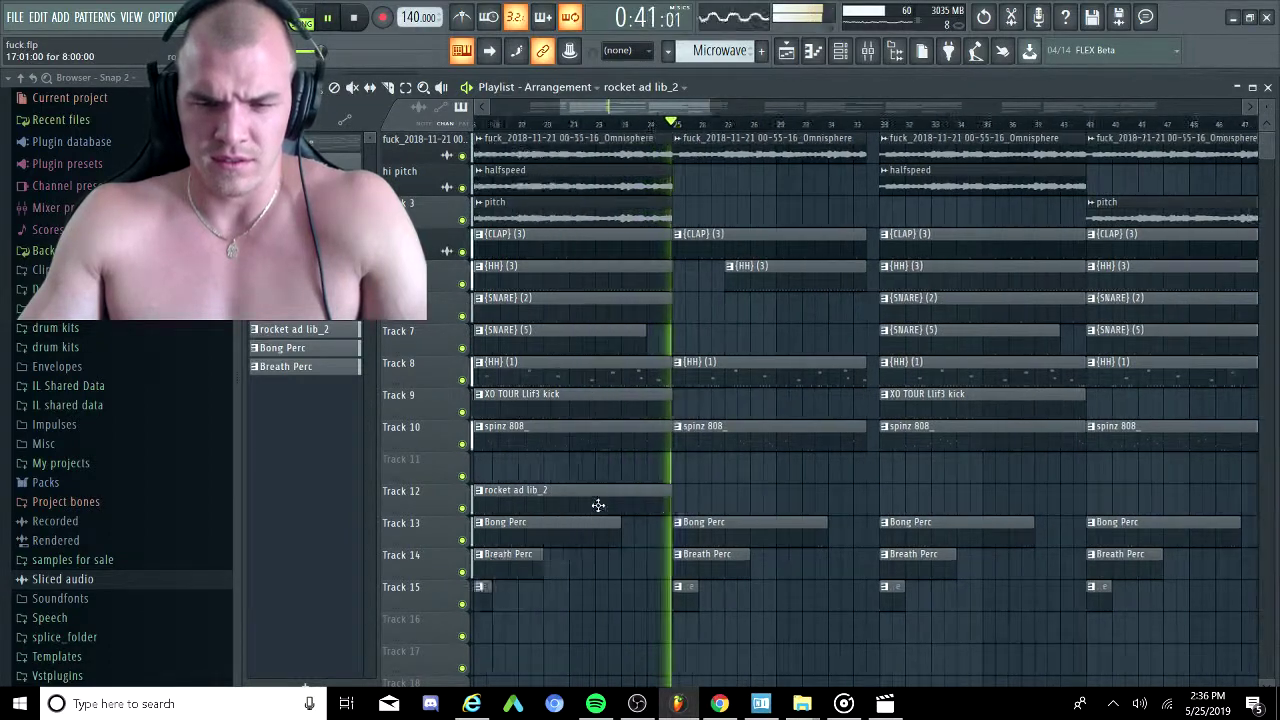
{"action": "double_click", "coordinate": [598, 505]}
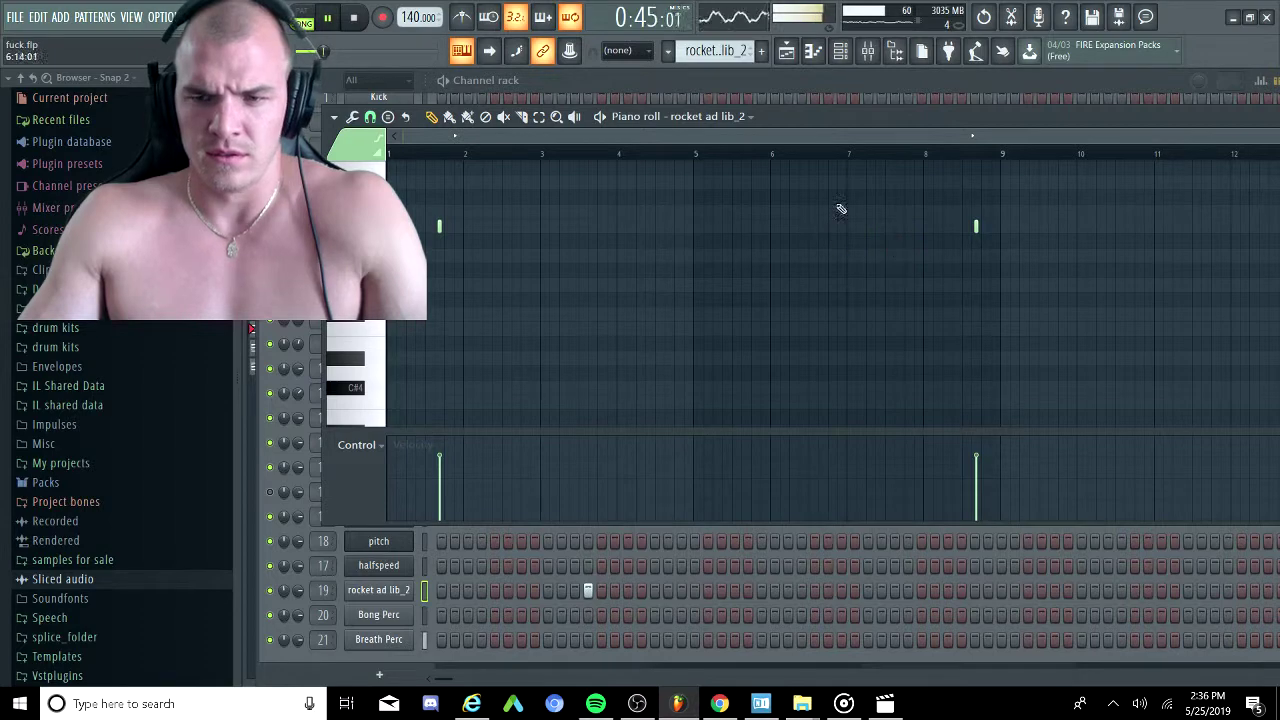
{"action": "left_click", "coordinate": [792, 52]}
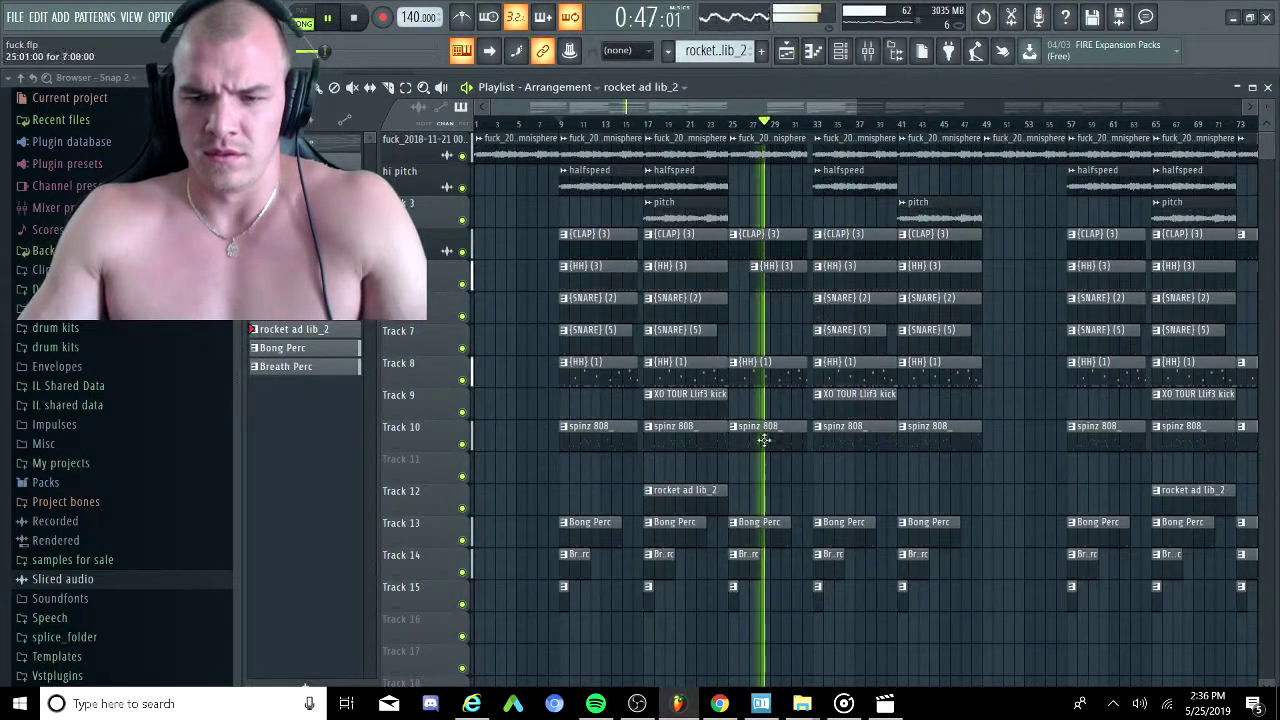
Slice the clips on Tracks 1 to 10 at bar 29 and shorten the bar 25 parts to end at 3:12:00 length.
{"action": "scroll", "coordinate": [765, 460], "scroll_direction": "up", "scroll_amount": 3}
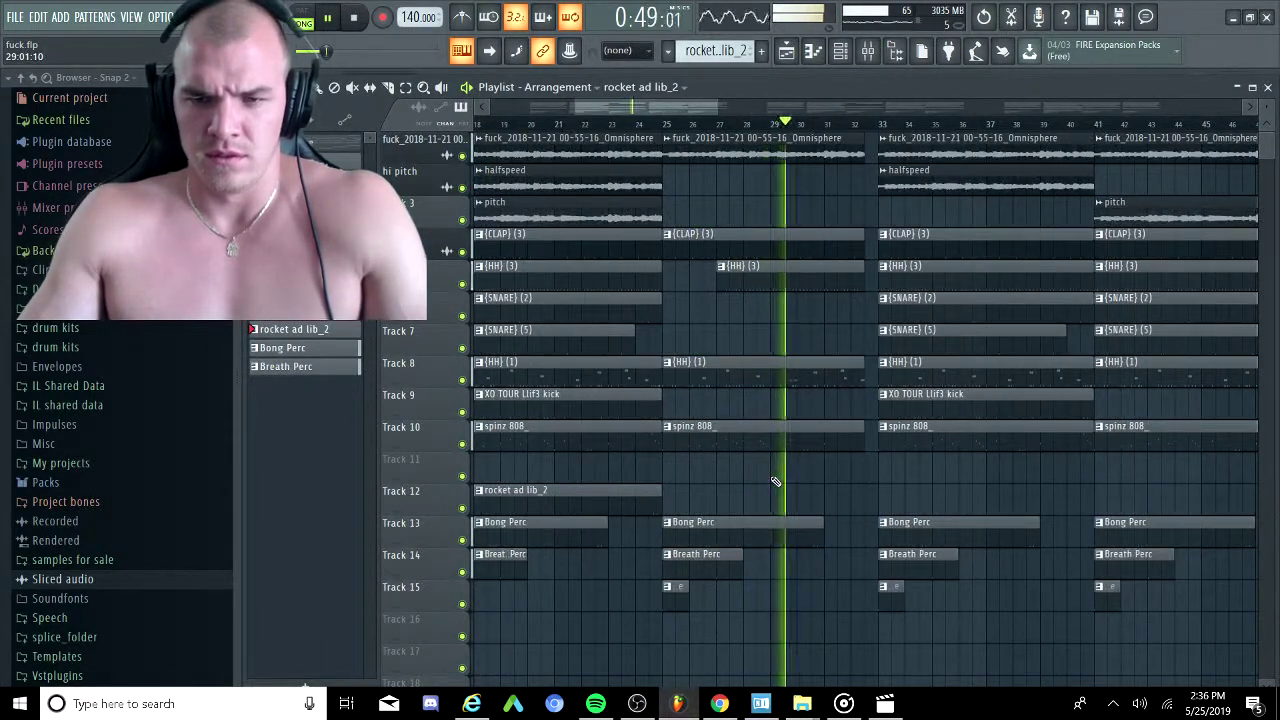
{"action": "scroll", "coordinate": [776, 482], "scroll_direction": "up", "scroll_amount": 1}
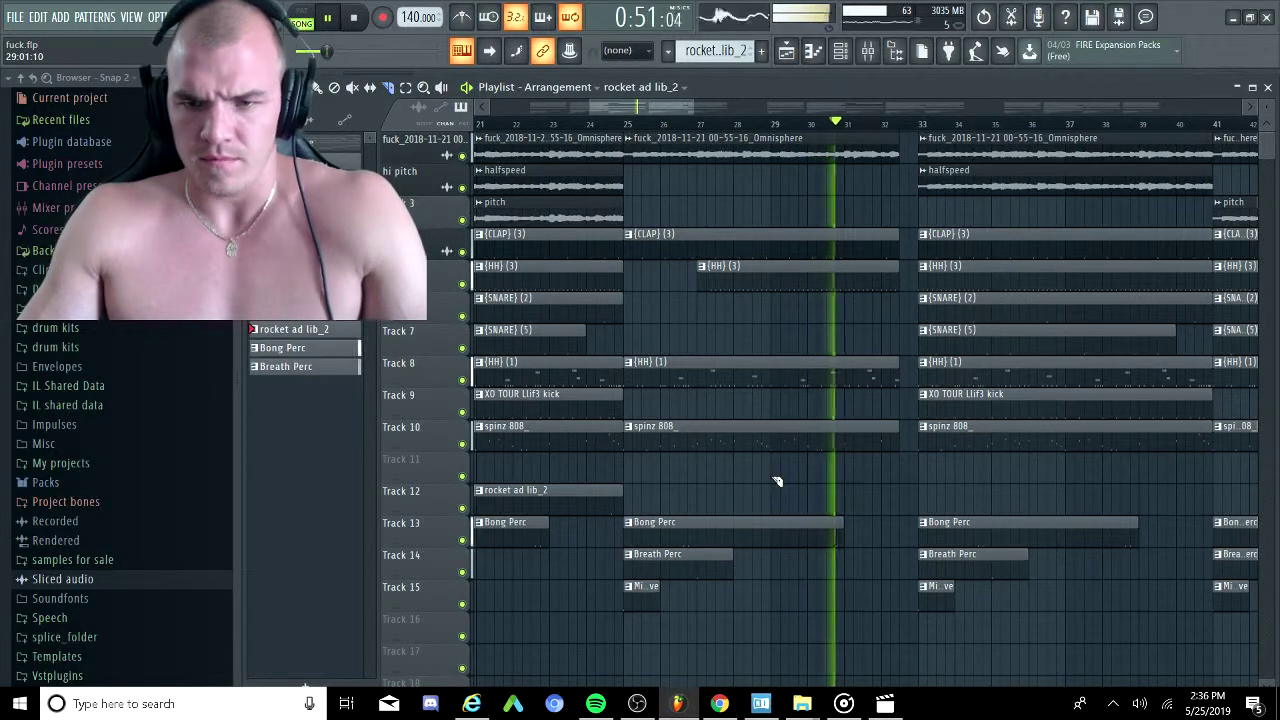
{"action": "left_click_drag", "start_coordinate": [771, 460], "coordinate": [775, 14]}
{"action": "scroll", "coordinate": [777, 317], "scroll_direction": "up", "scroll_amount": 1}
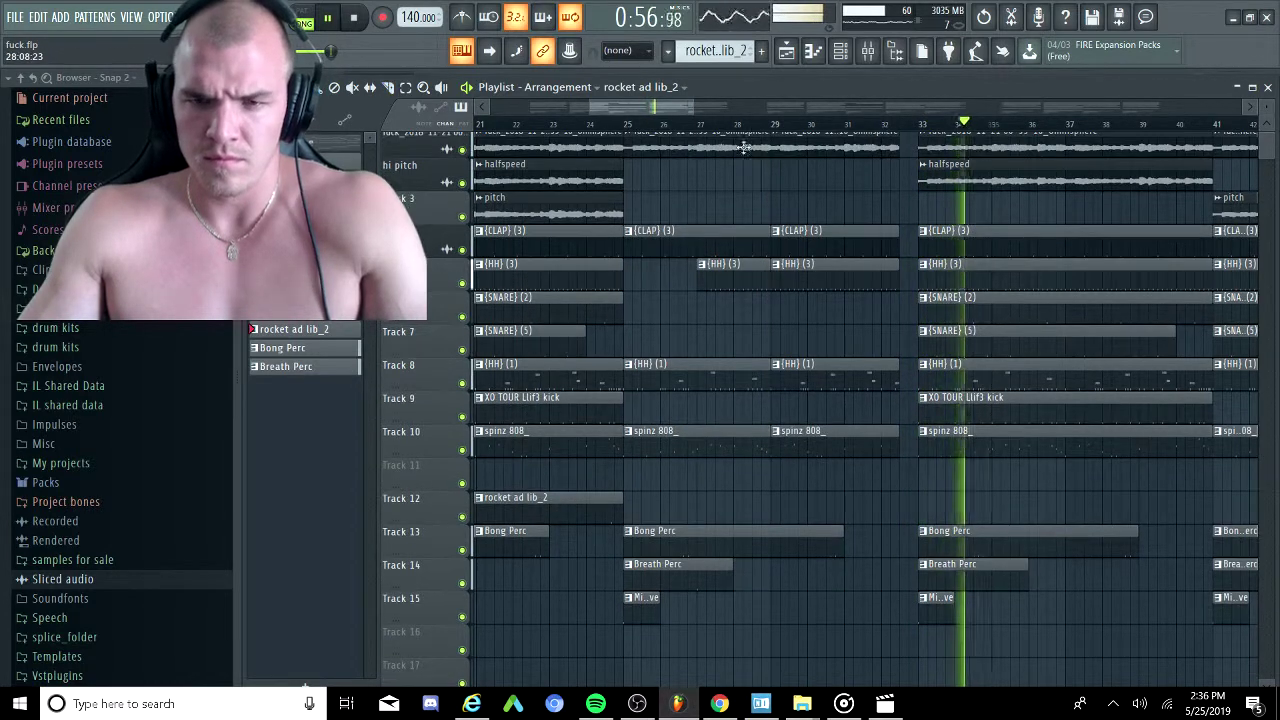
{"action": "left_click_drag", "start_coordinate": [744, 148], "coordinate": [737, 514]}
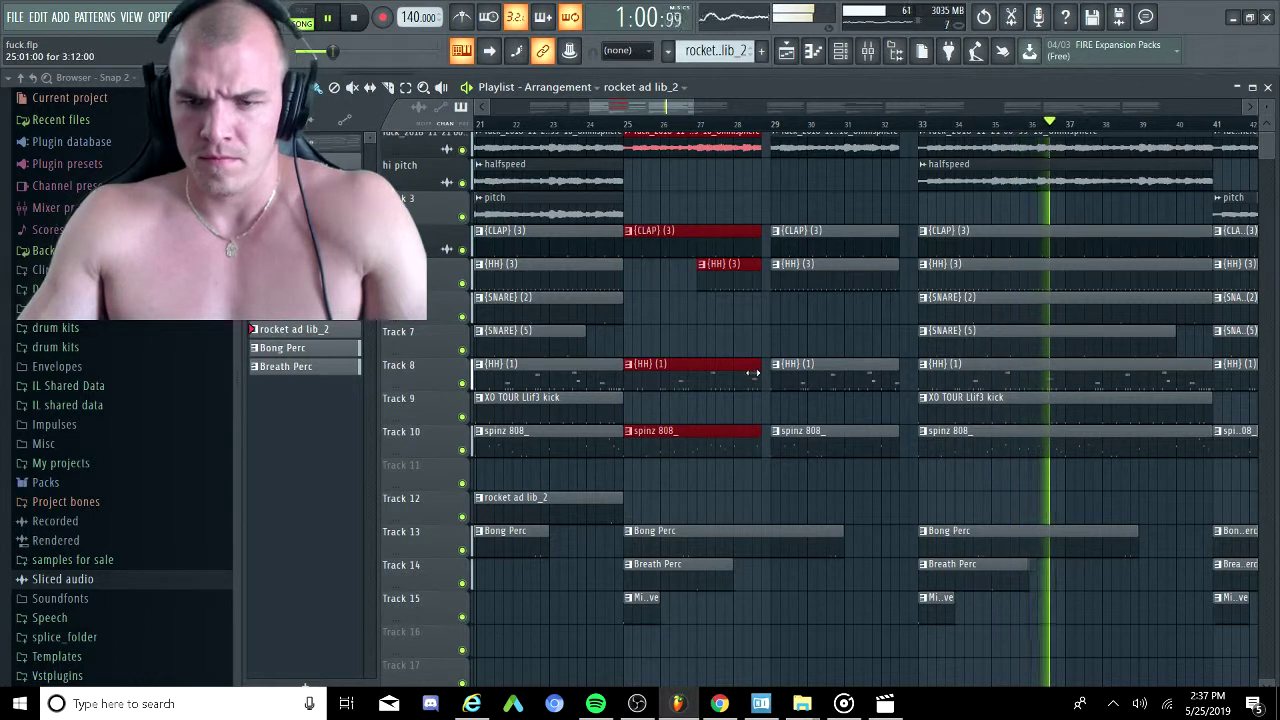
Duplicate the rocket ad lib_2 clip on Track 12 and move the copy to start at 28:05:00.
{"action": "left_click_drag", "start_coordinate": [680, 463], "coordinate": [566, 523]}
{"action": "key", "text": "ctrl+b"}
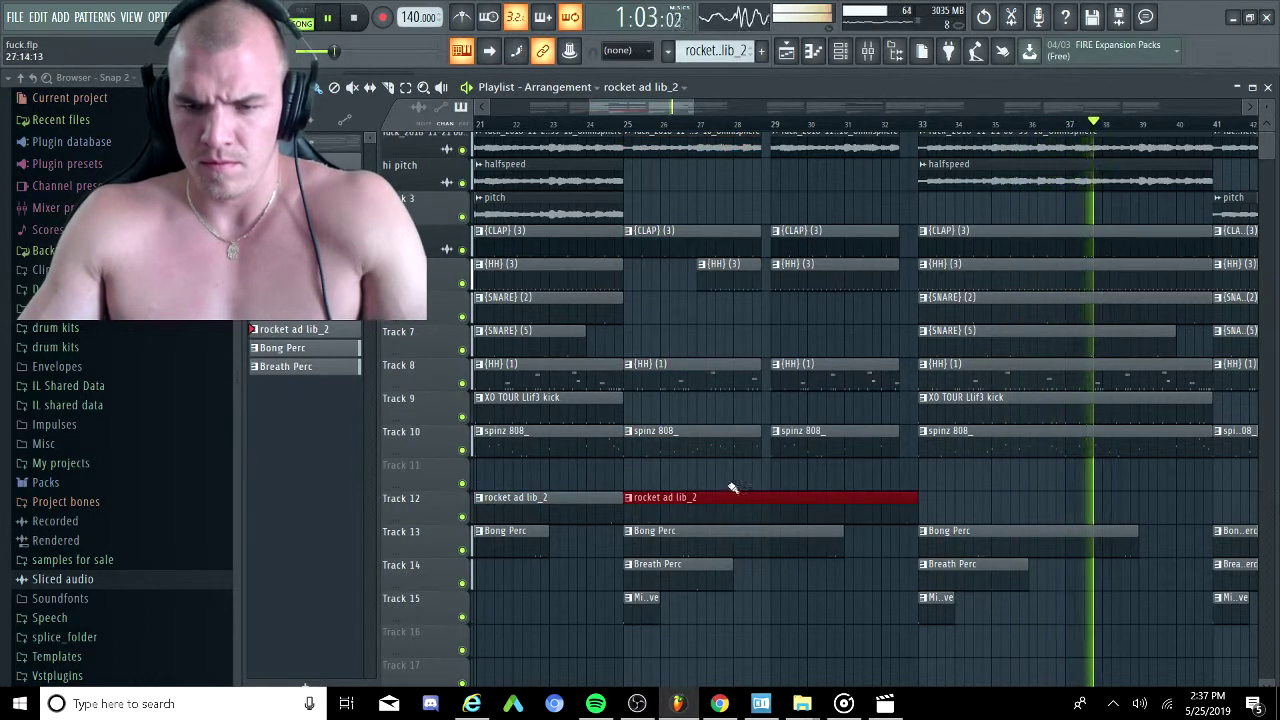
{"action": "left_click_drag", "start_coordinate": [711, 497], "coordinate": [820, 497]}
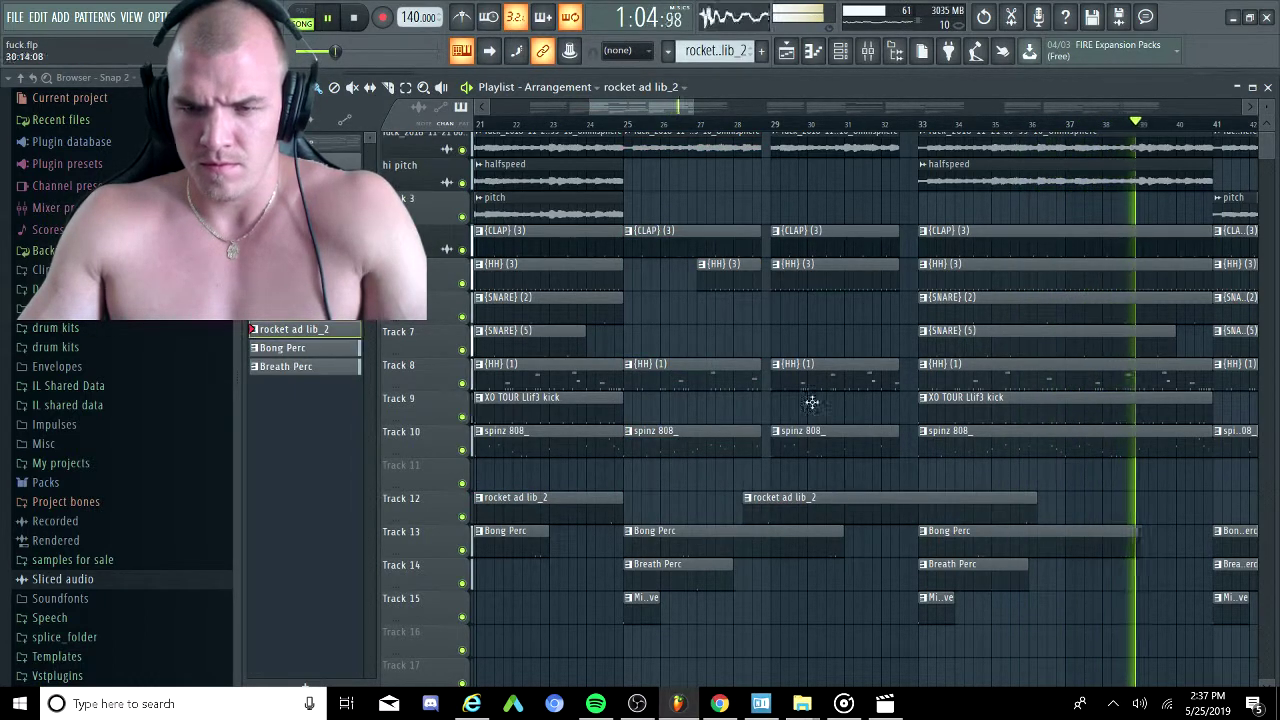
Nudge the copied rocket ad lib_2 clip on Track 12 to start at 28:04:08 and play the section from about bar 25.
{"action": "left_click", "coordinate": [628, 127]}
{"action": "scroll", "coordinate": [768, 483], "scroll_direction": "up", "scroll_amount": 3}
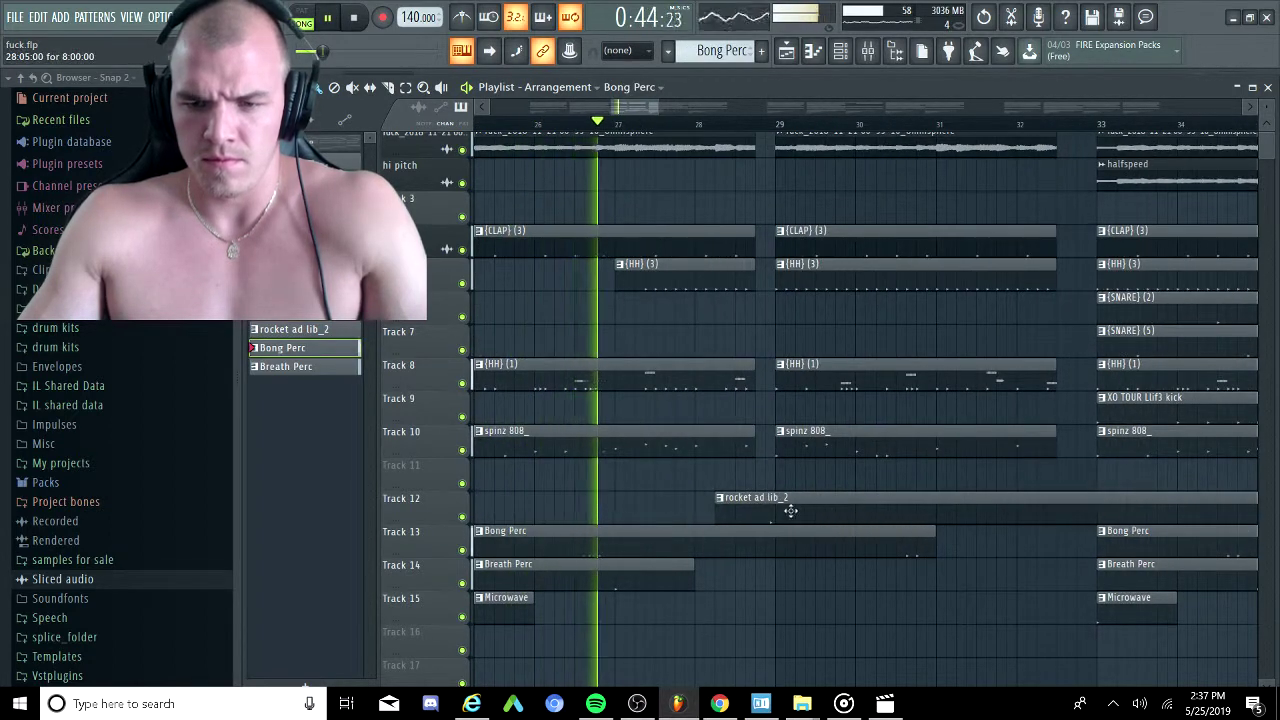
{"action": "mouse_move", "coordinate": [790, 511]}
{"action": "left_mouse_down"}
{"action": "mouse_move", "coordinate": [768, 516]}
{"action": "mouse_move", "coordinate": [796, 515]}
{"action": "left_mouse_up"}
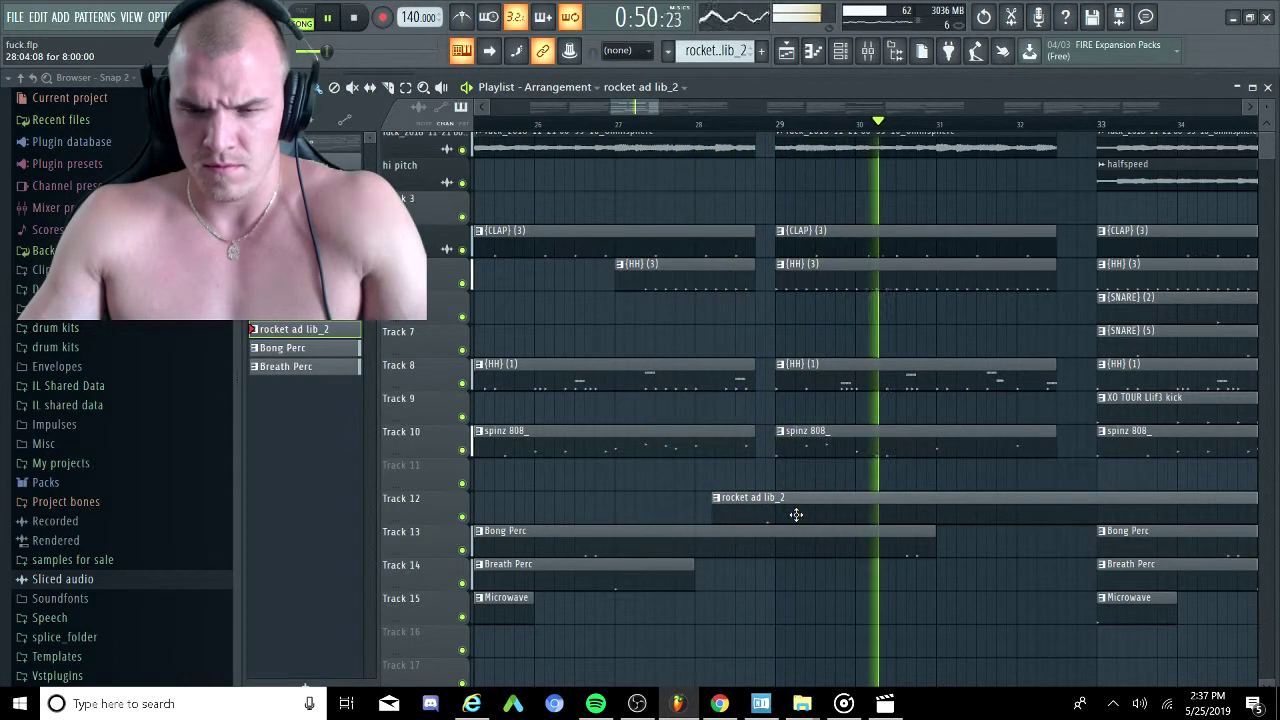
{"action": "key", "text": "space"}
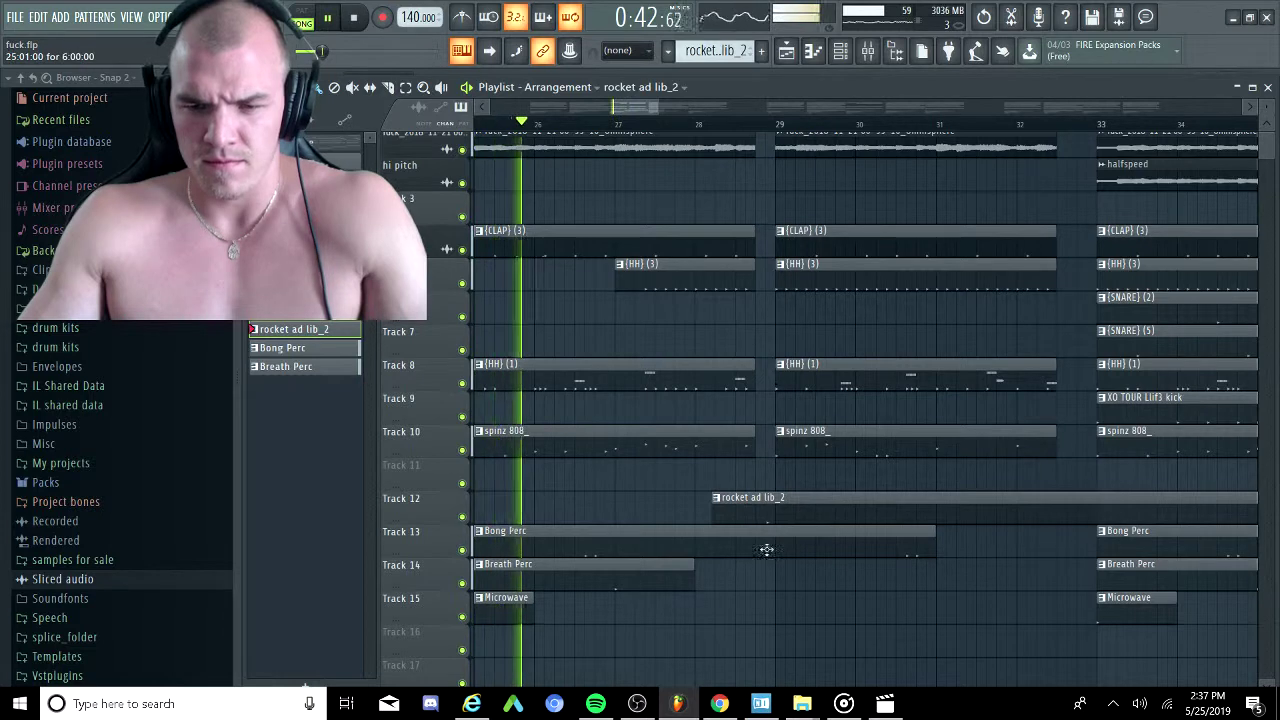
Move the copied rocket ad lib_2 clip on Track 12 earlier to start at 28:01:00 and play the section from bar 25.
{"action": "scroll", "coordinate": [766, 541], "scroll_direction": "up", "scroll_amount": 3}
{"action": "left_click_drag", "start_coordinate": [877, 509], "coordinate": [873, 511]}
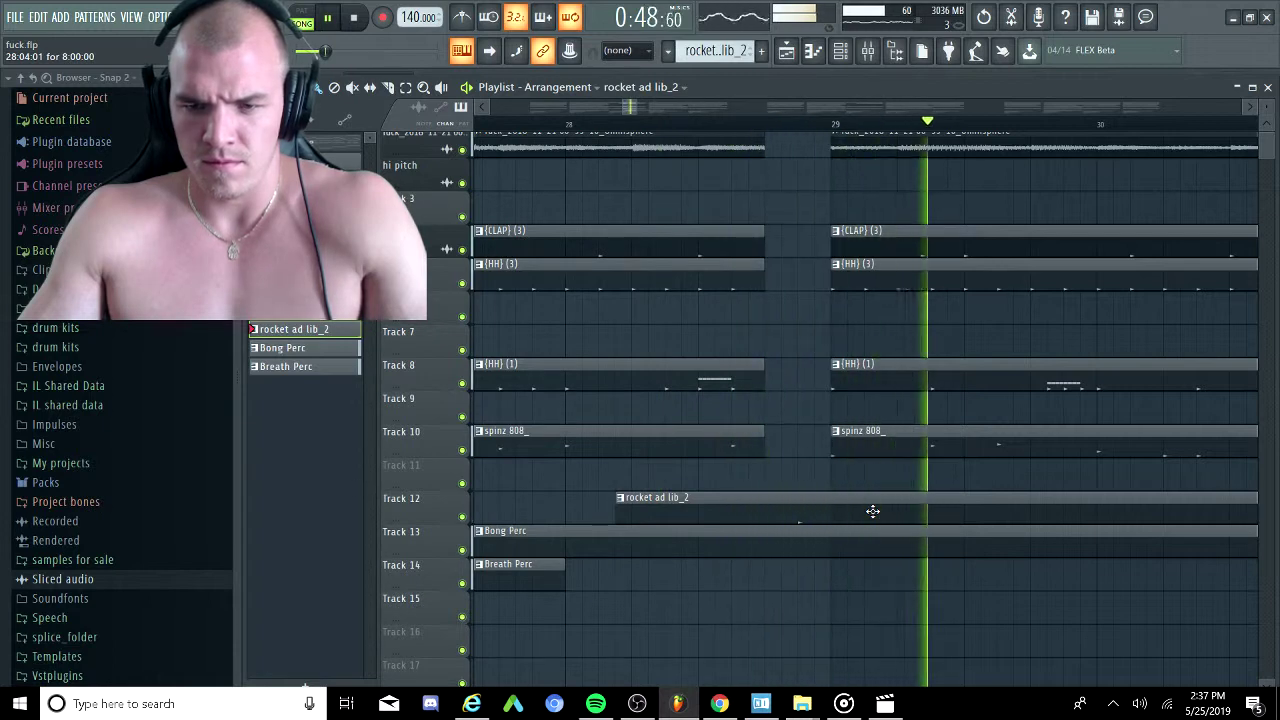
{"action": "left_click_drag", "start_coordinate": [871, 509], "coordinate": [838, 520]}
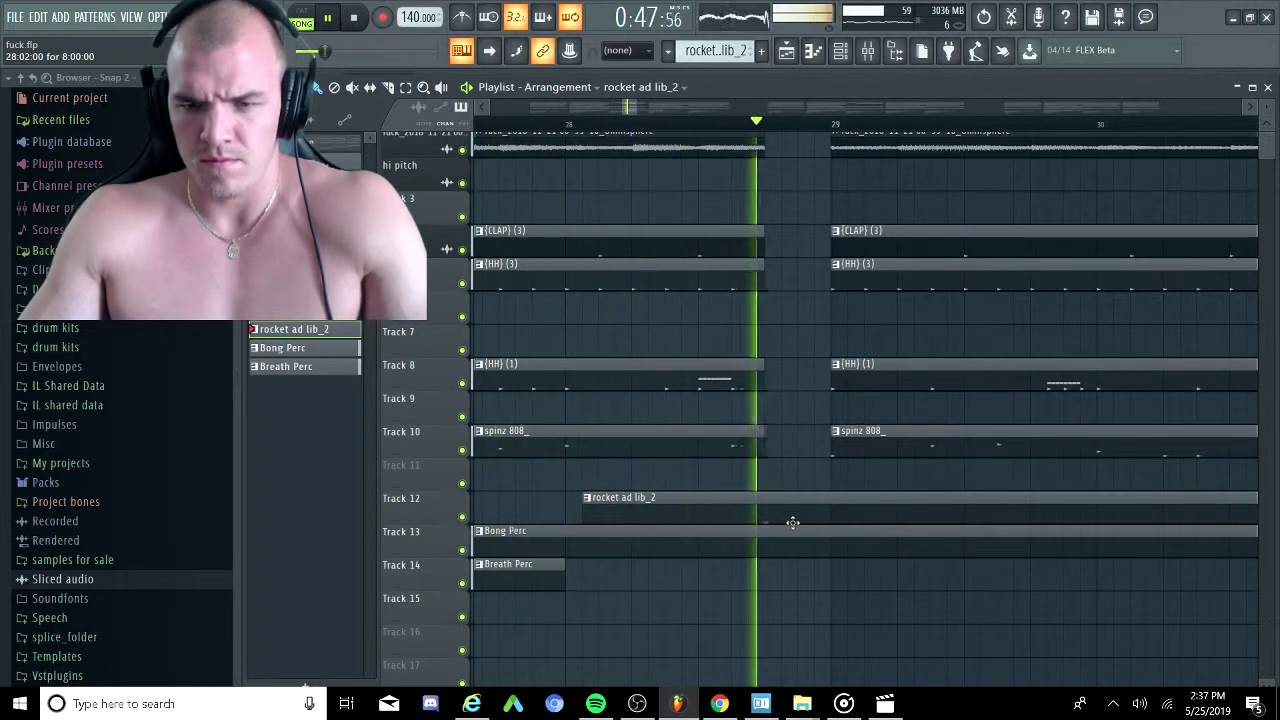
{"action": "left_click_drag", "start_coordinate": [795, 519], "coordinate": [777, 534]}
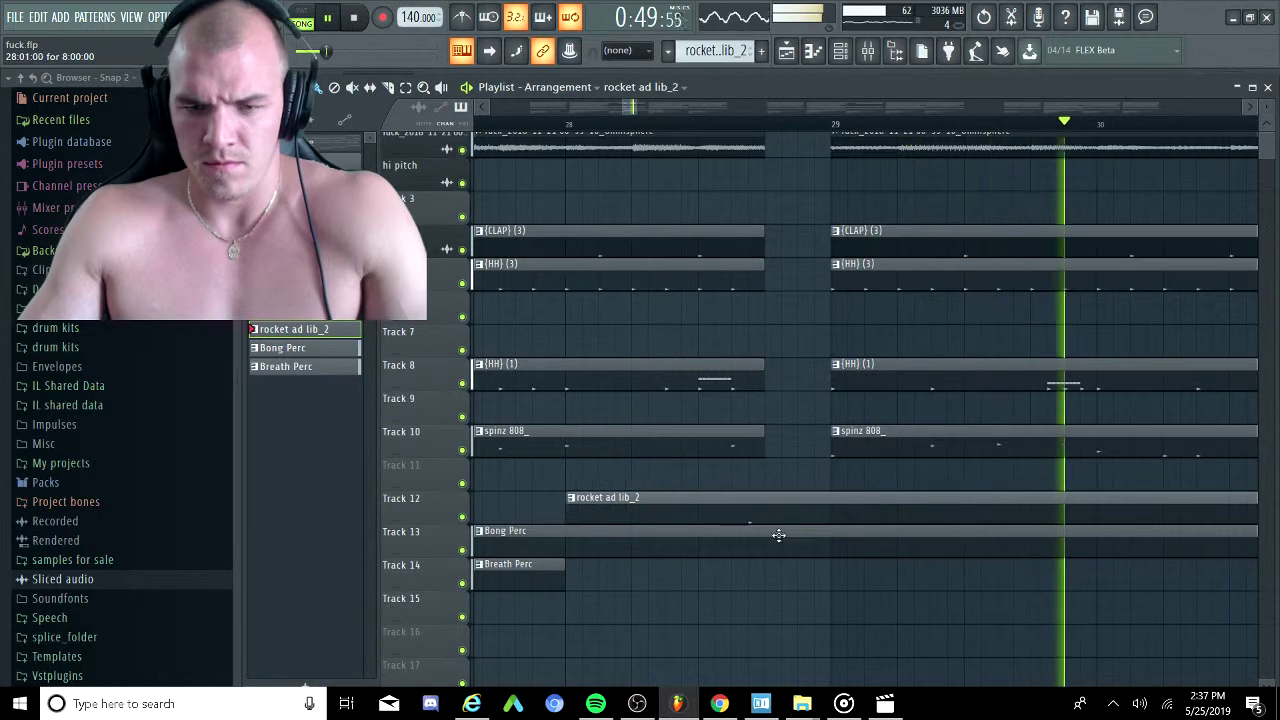
{"action": "key", "text": "space"}
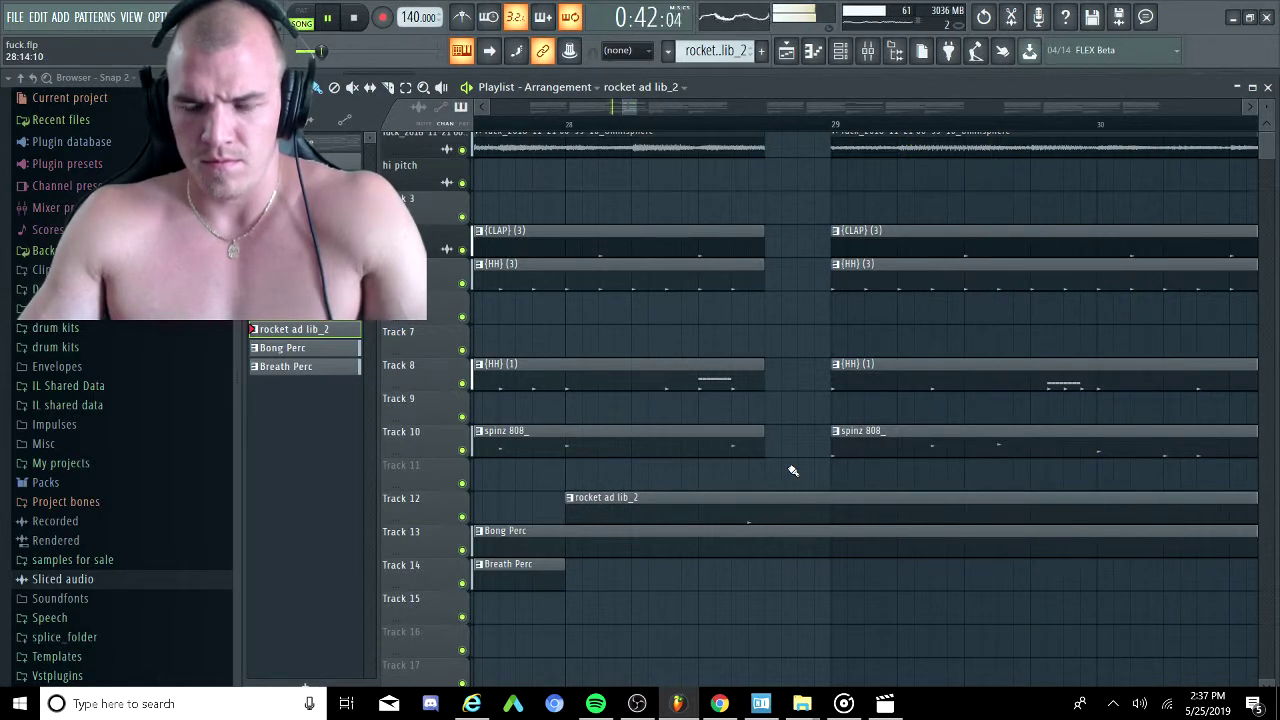
Shorten the copied rocket ad lib_2 clip on Track 12 to four bars so it ends at bar 32.
{"action": "scroll", "coordinate": [793, 470], "scroll_direction": "up", "scroll_amount": 3}
{"action": "scroll", "coordinate": [801, 483], "scroll_direction": "down", "scroll_amount": 4}
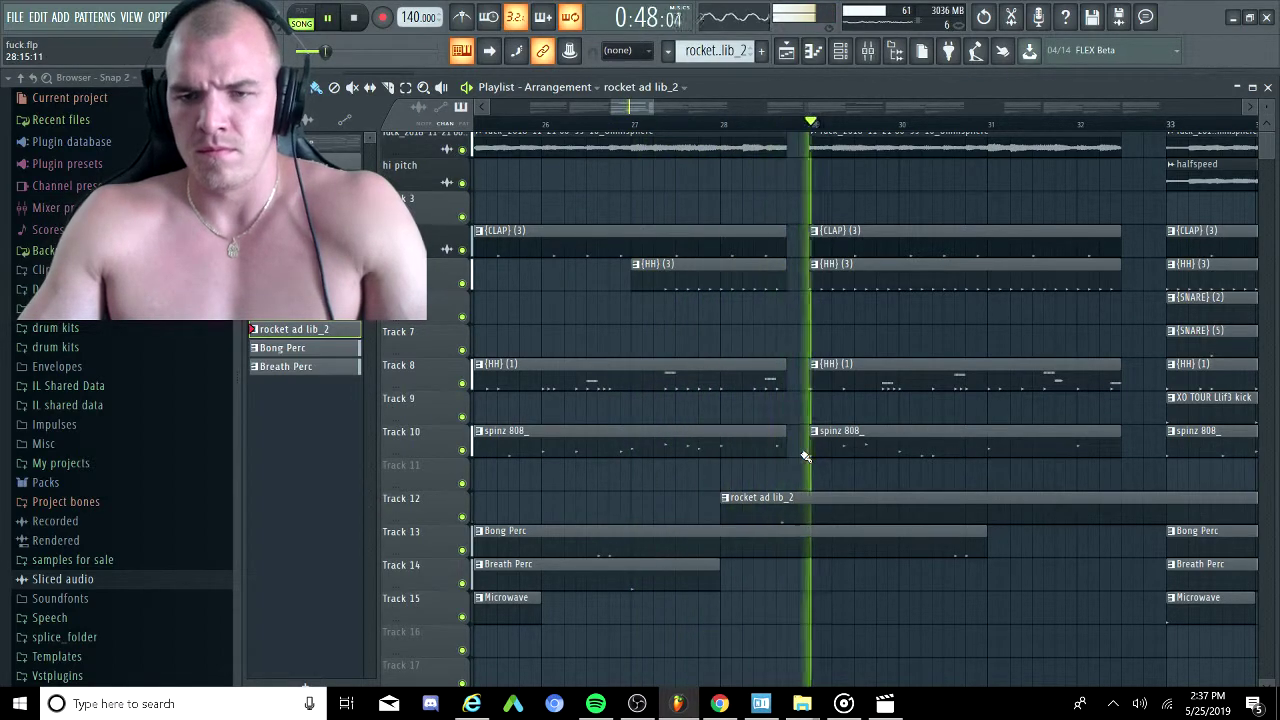
{"action": "scroll", "coordinate": [806, 458], "scroll_direction": "down", "scroll_amount": 5}
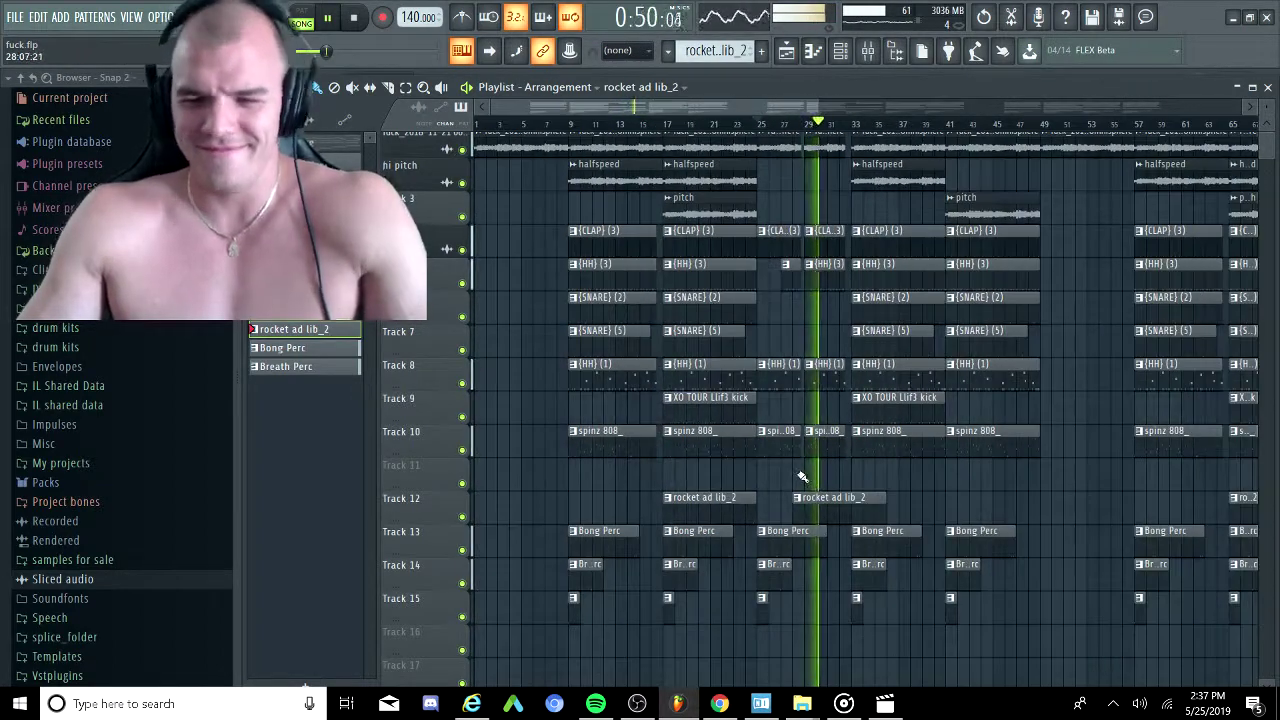
{"action": "scroll", "coordinate": [886, 514], "scroll_direction": "up", "scroll_amount": 3}
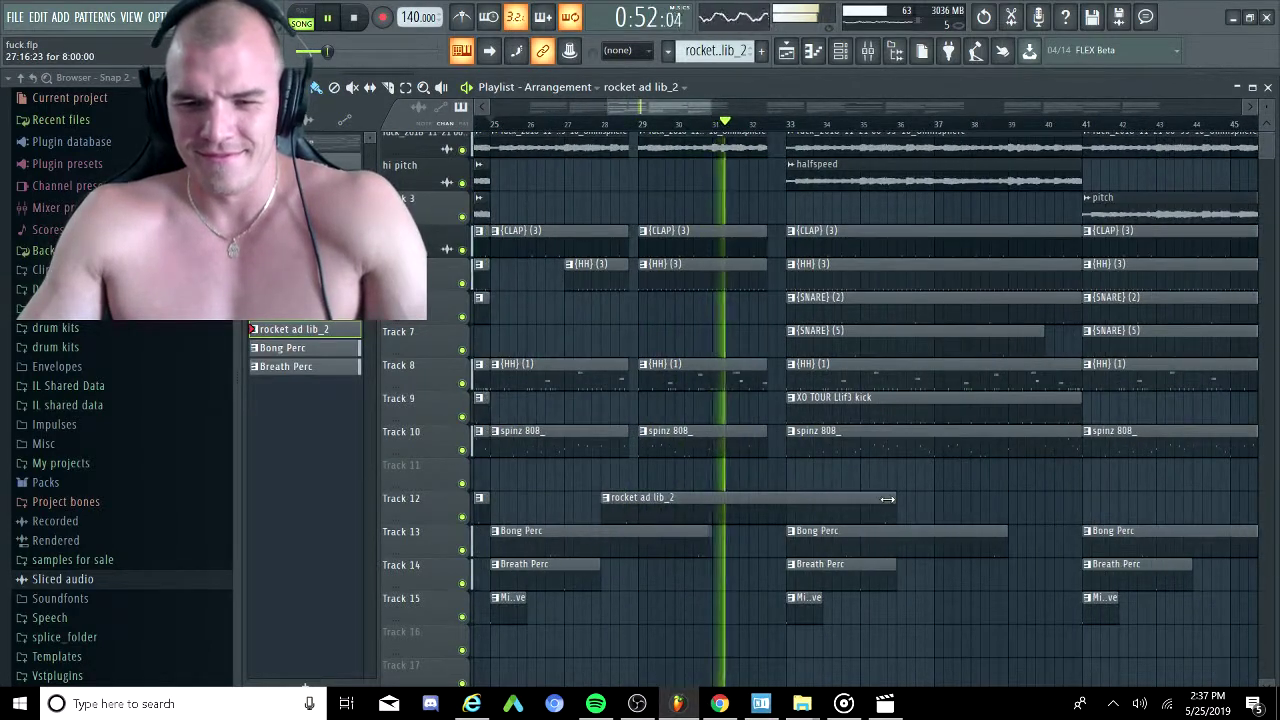
{"action": "left_click_drag", "start_coordinate": [886, 501], "coordinate": [737, 534]}
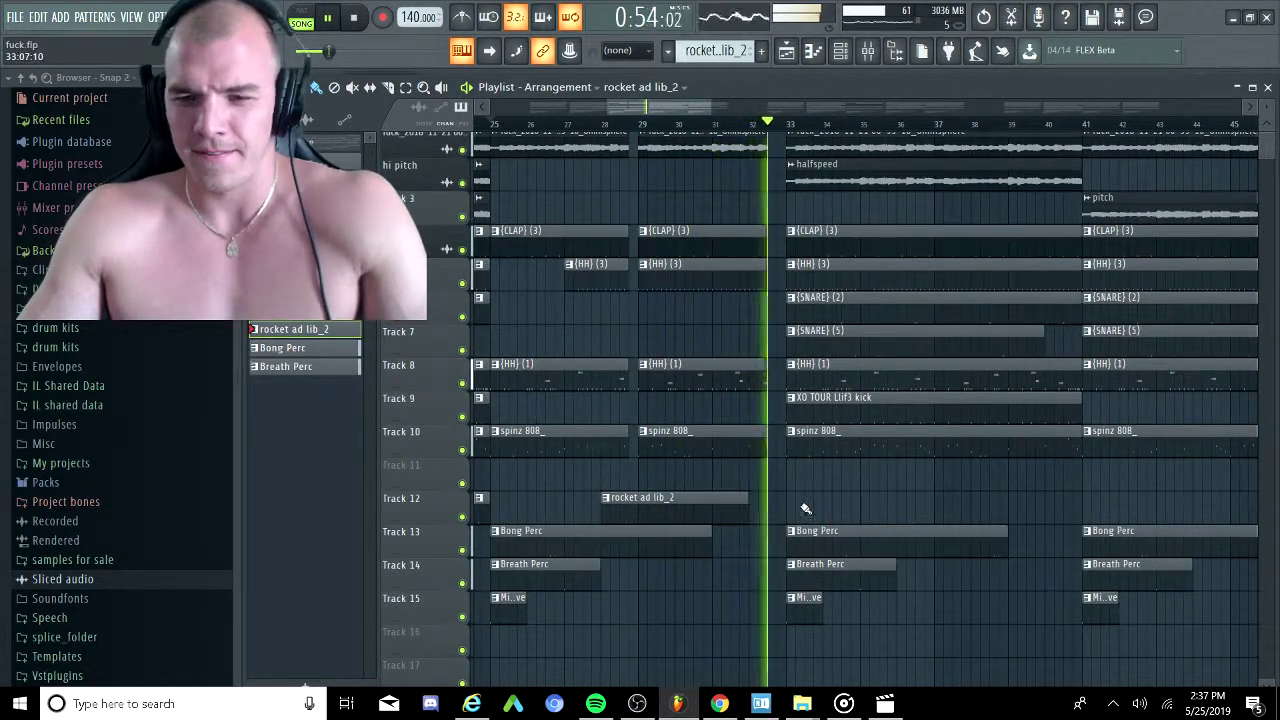
Trim the start of the {HH} (1) clip on Track 8 from bar 73 to bar 75.
{"action": "scroll", "coordinate": [808, 508], "scroll_direction": "down", "scroll_amount": 3}
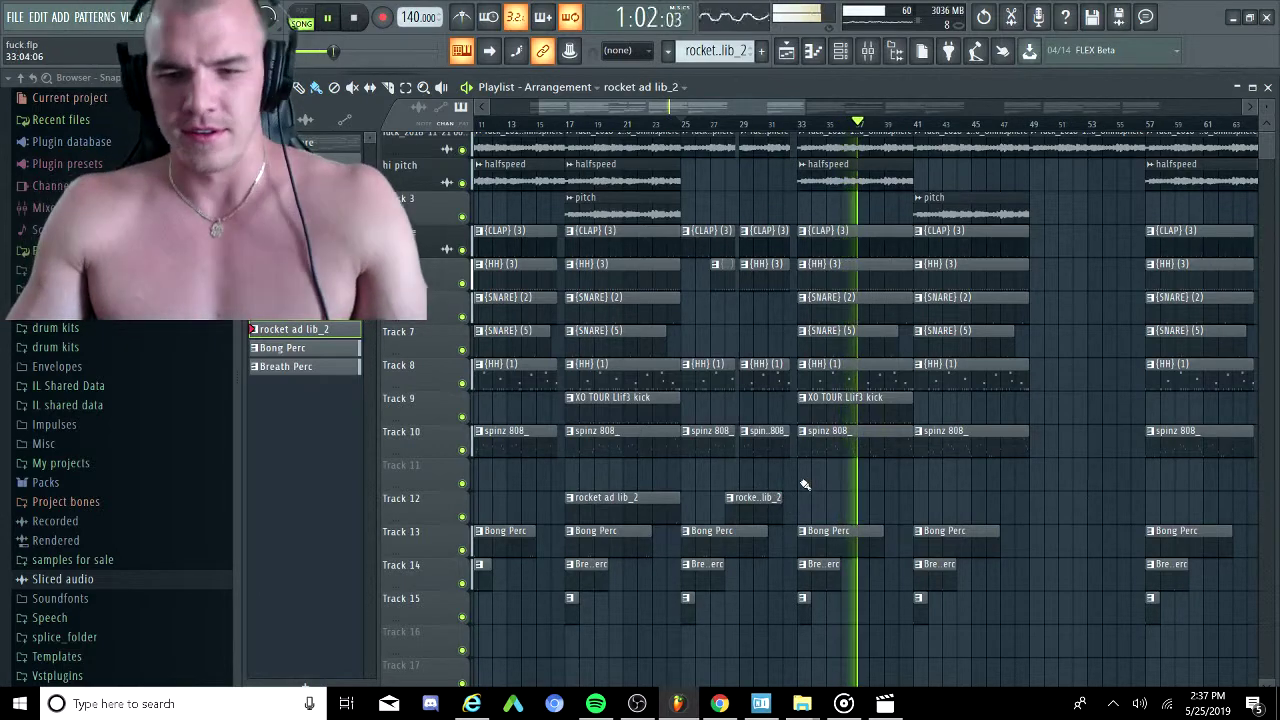
{"action": "scroll", "coordinate": [807, 485], "scroll_direction": "down", "scroll_amount": 3, "text": "ctrl"}
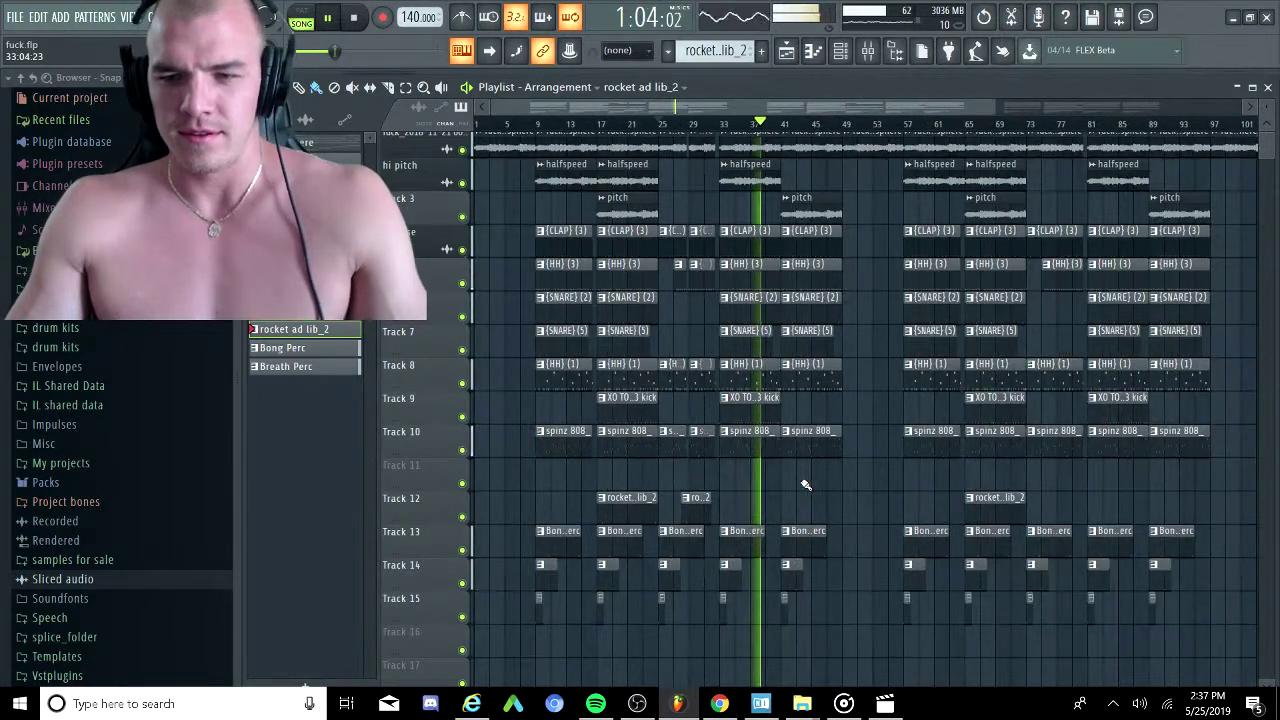
{"action": "scroll", "coordinate": [930, 458], "scroll_direction": "right", "scroll_amount": 2}
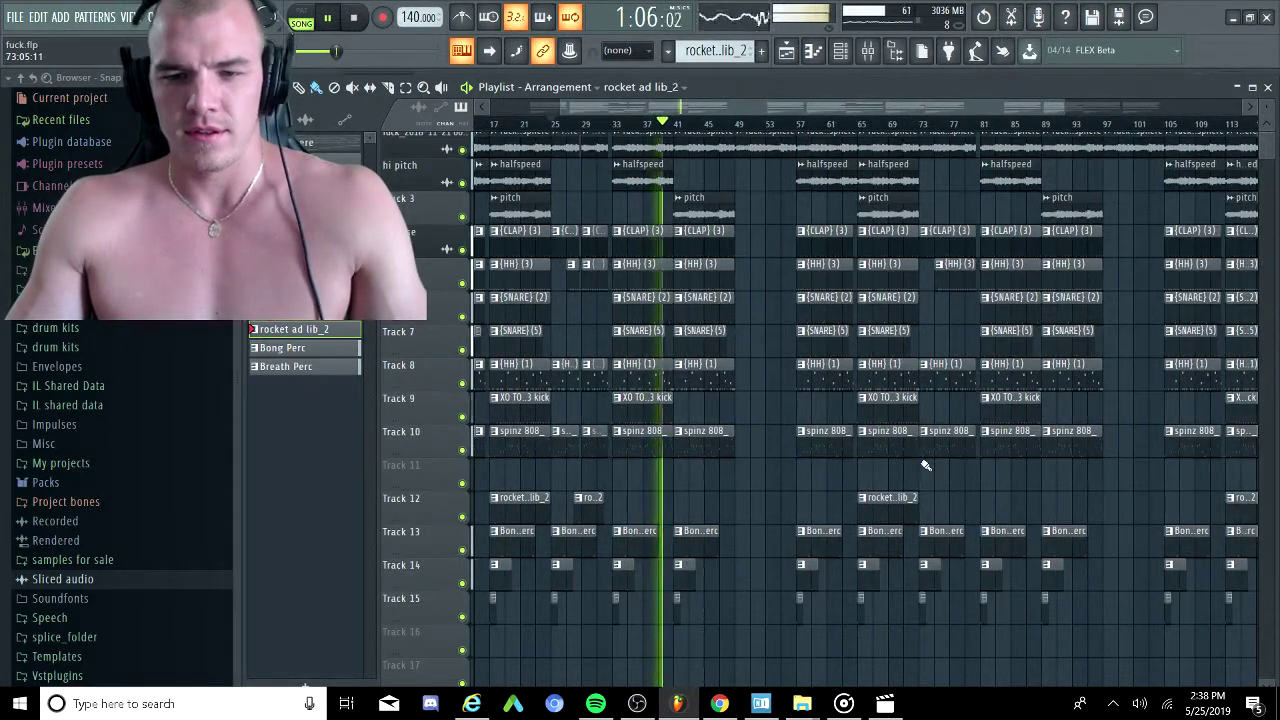
{"action": "scroll", "coordinate": [1033, 483], "scroll_direction": "up", "scroll_amount": 4, "text": "ctrl"}
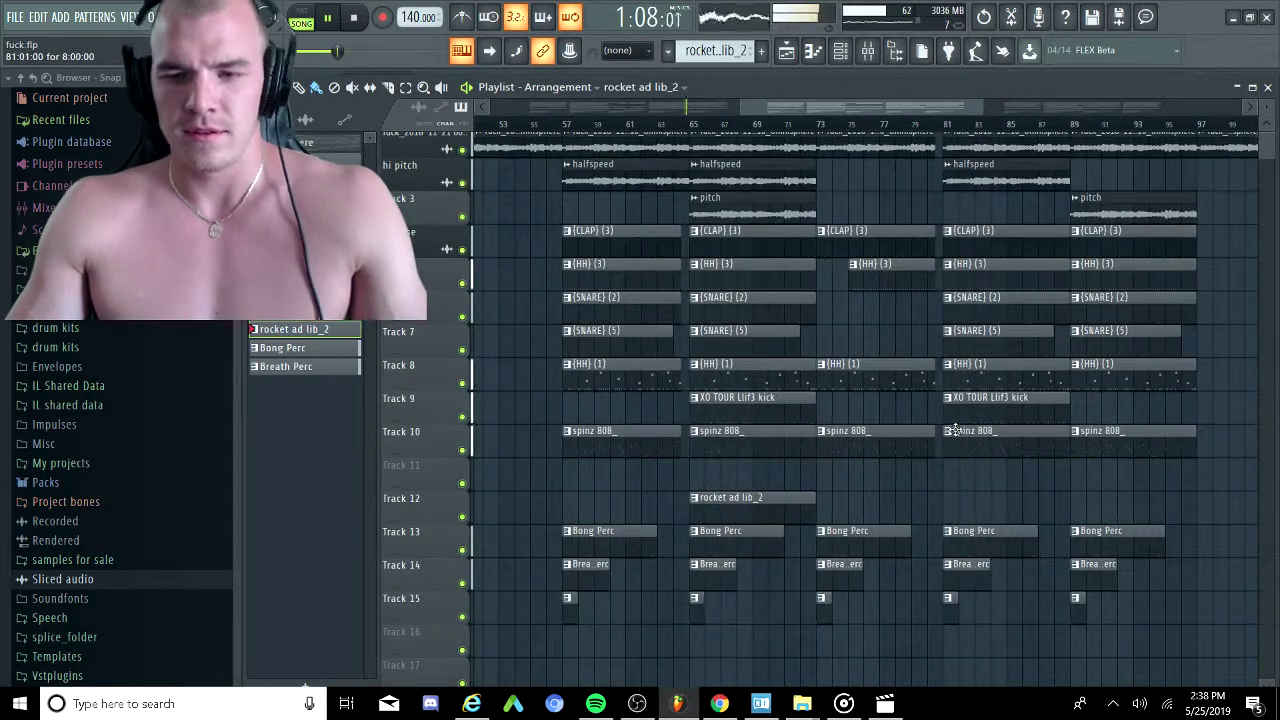
{"action": "scroll", "coordinate": [955, 430], "scroll_direction": "up", "scroll_amount": 2, "text": "ctrl"}
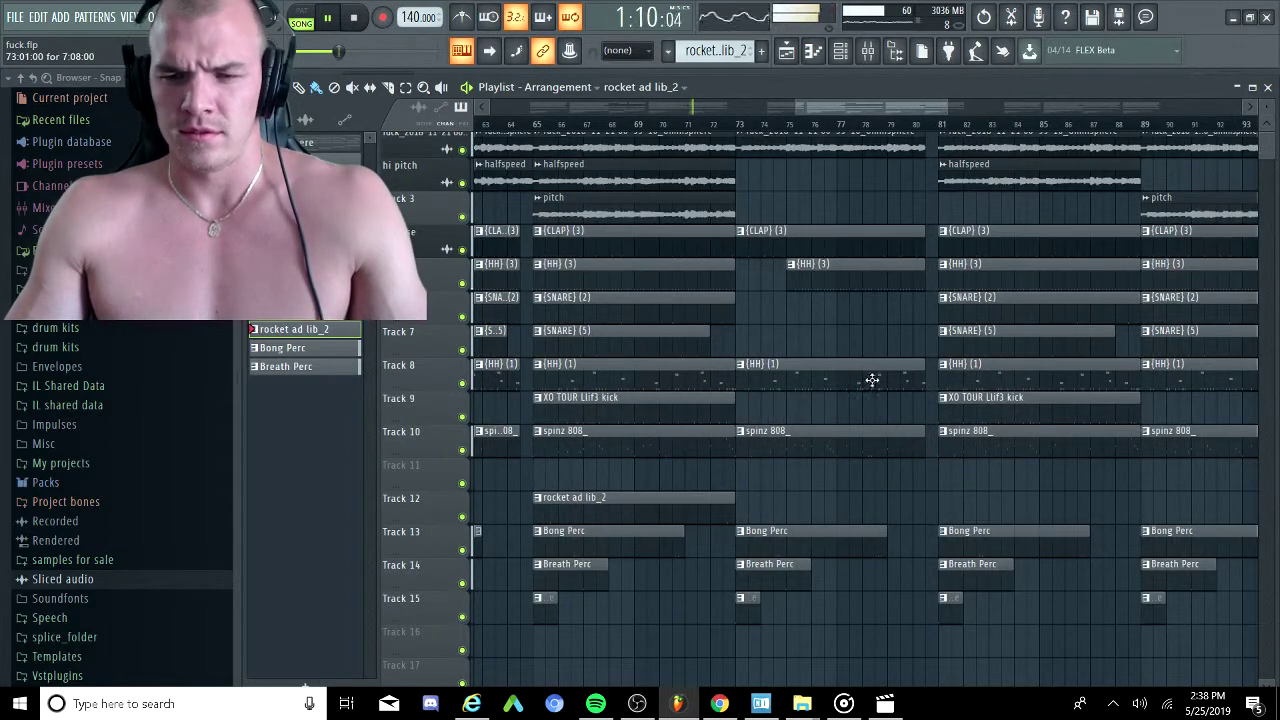
{"action": "scroll", "coordinate": [773, 380], "scroll_direction": "left", "scroll_amount": 6}
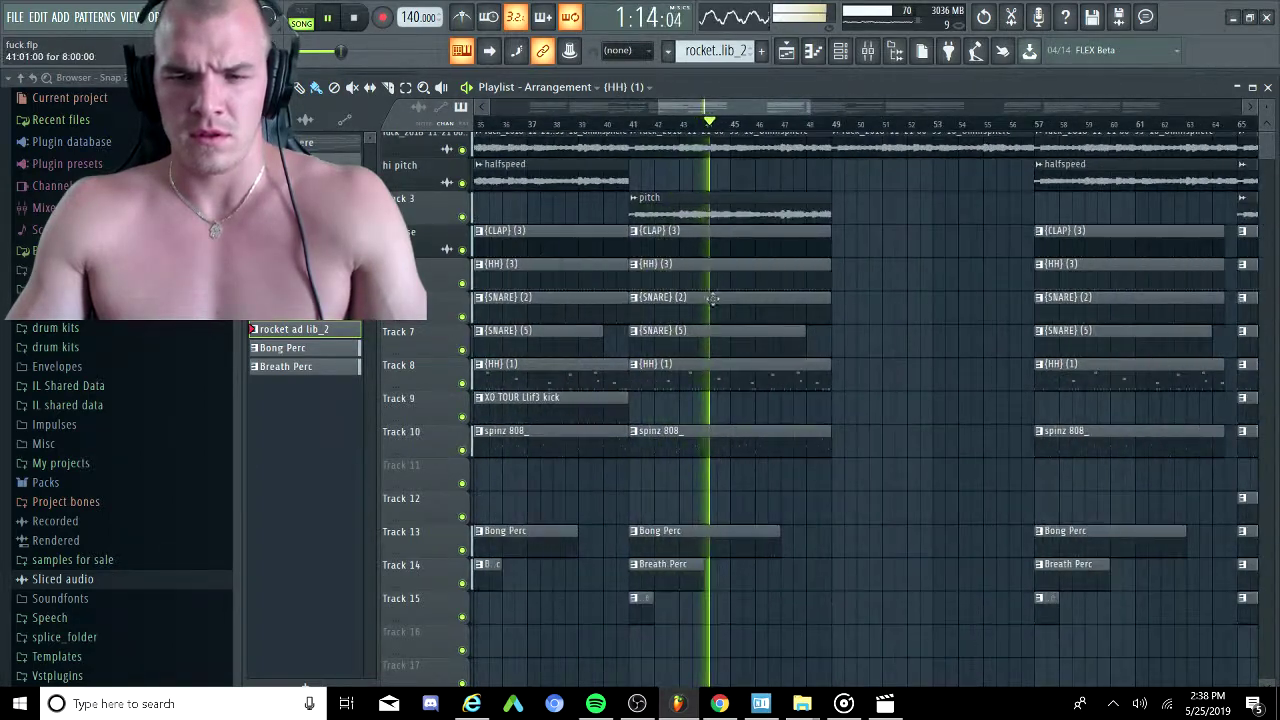
Shorten the {HH} (1) clip at bar 41 on Track 8 to four bars and delete the one at bar 89.
{"action": "right_click", "coordinate": [711, 370]}
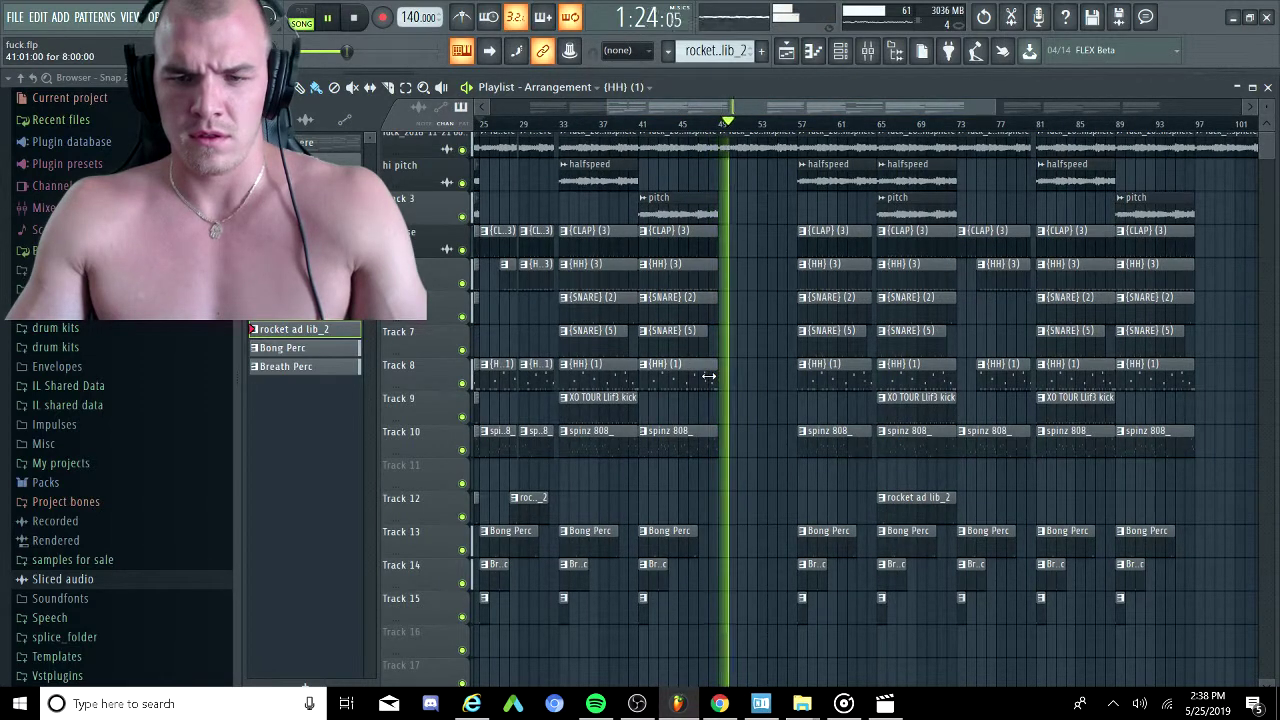
{"action": "left_click_drag", "start_coordinate": [716, 380], "coordinate": [678, 380]}
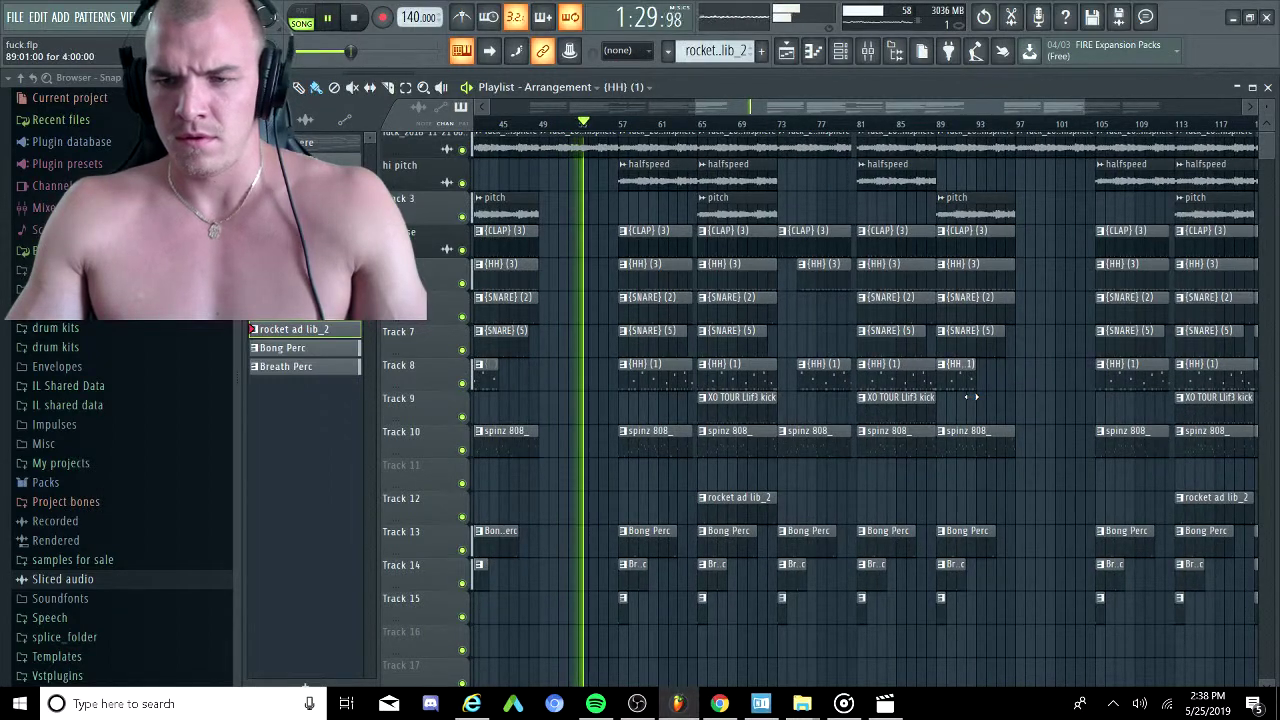
{"action": "scroll", "coordinate": [958, 394], "scroll_direction": "down", "scroll_amount": 3, "text": "ctrl"}
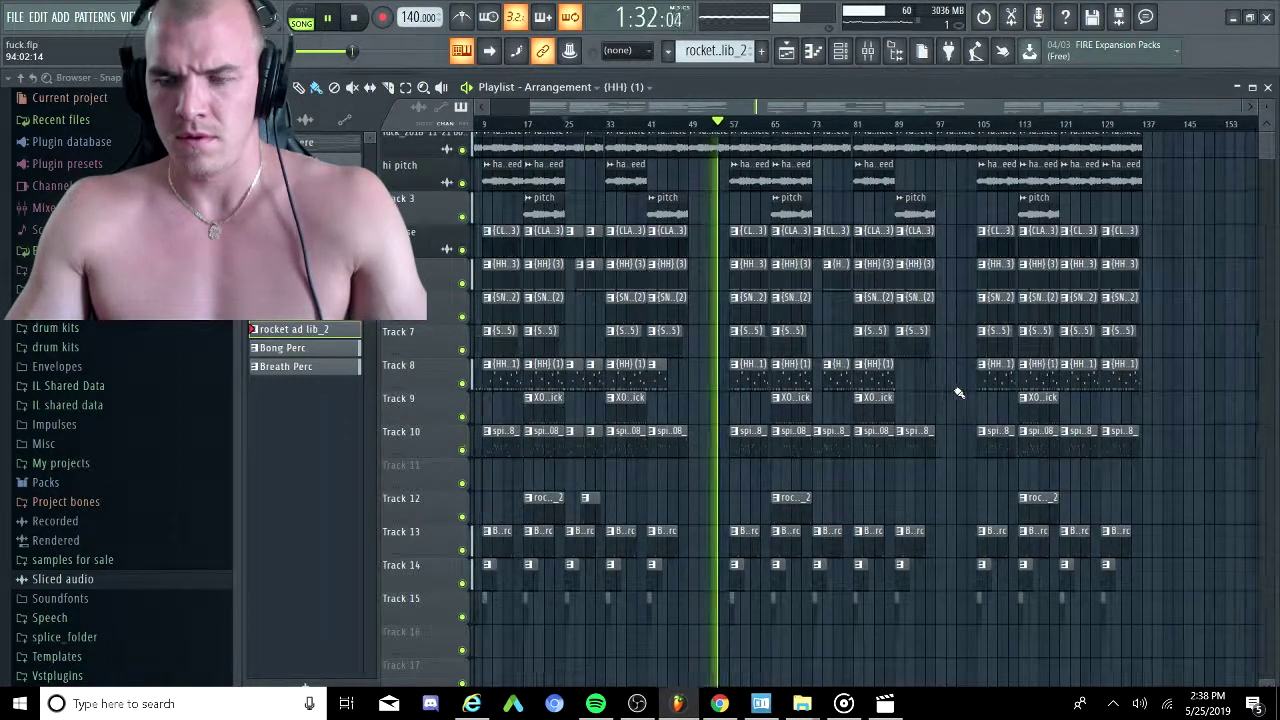
Trim the end of the Omnisphere audio clip on the first track to leave a short gap before bar 57.
{"action": "scroll", "coordinate": [838, 385], "scroll_direction": "up", "scroll_amount": 3, "text": "ctrl"}
{"action": "scroll", "coordinate": [838, 385], "scroll_direction": "up", "scroll_amount": 1, "text": "ctrl"}
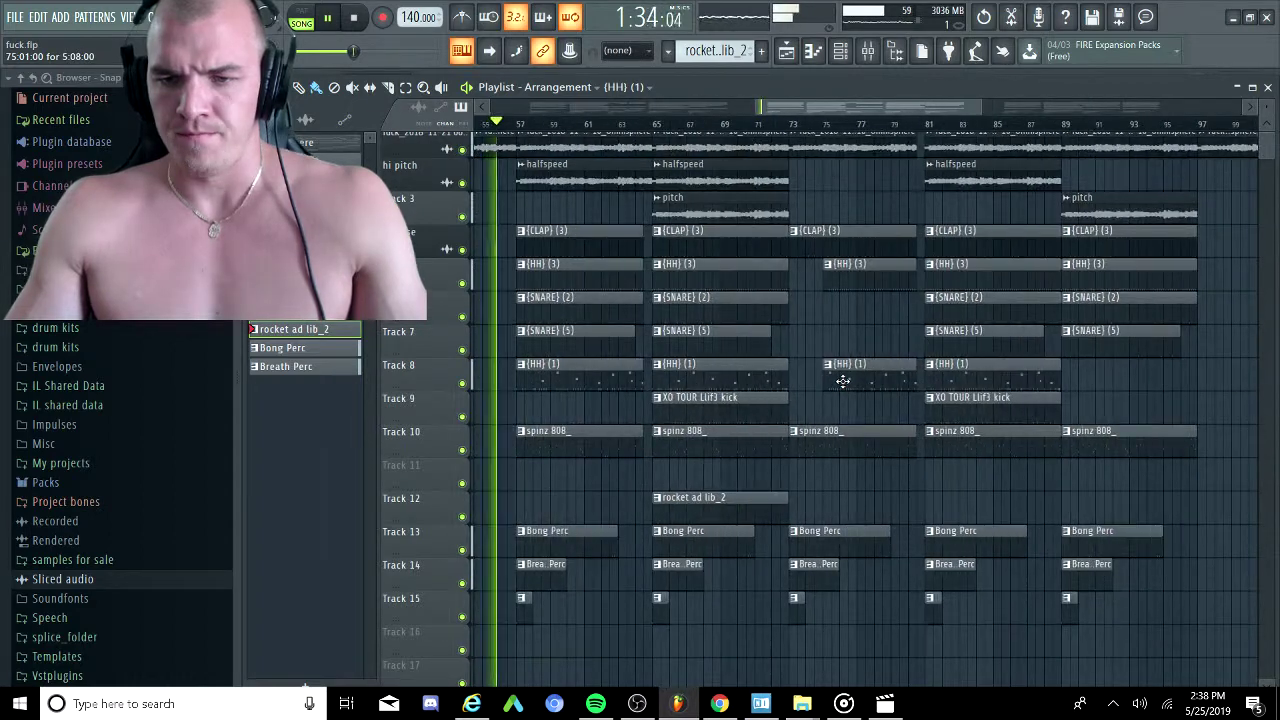
{"action": "scroll", "coordinate": [640, 300], "scroll_direction": "up", "scroll_amount": 1, "text": "ctrl"}
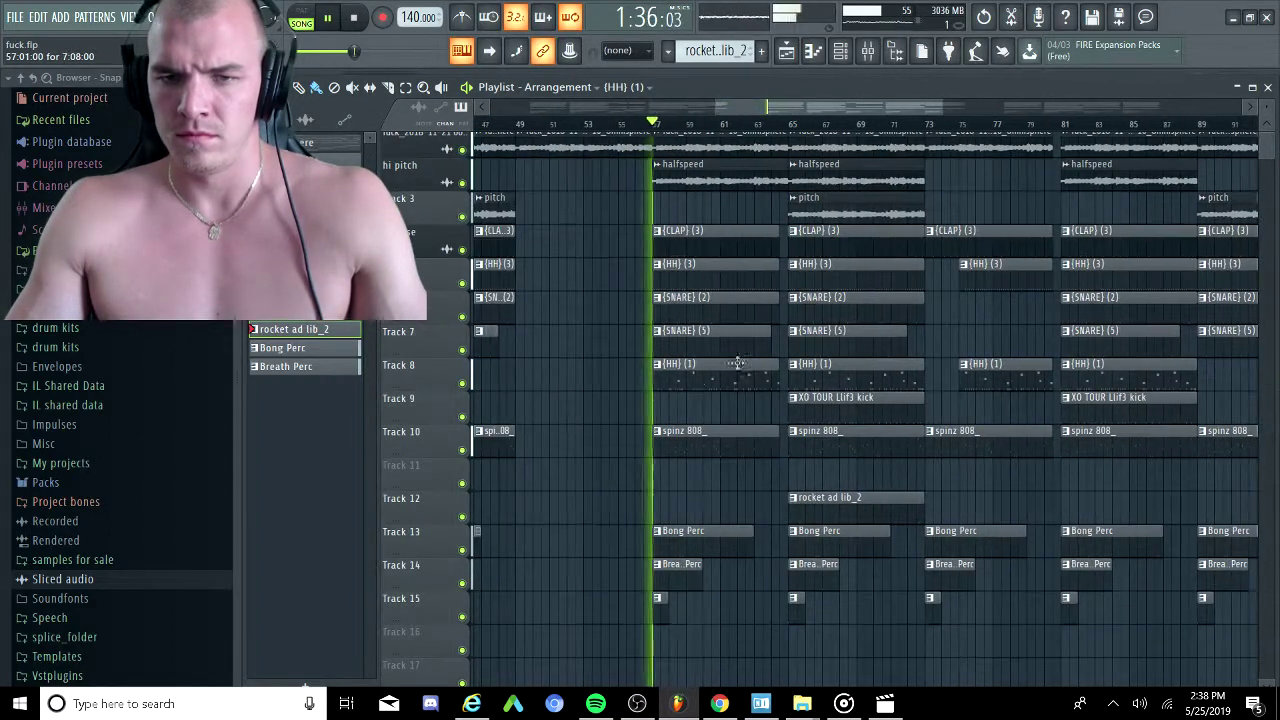
{"action": "scroll", "coordinate": [631, 282], "scroll_direction": "up", "scroll_amount": 1, "text": "ctrl"}
{"action": "scroll", "coordinate": [631, 282], "scroll_direction": "up", "scroll_amount": 1, "text": "ctrl"}
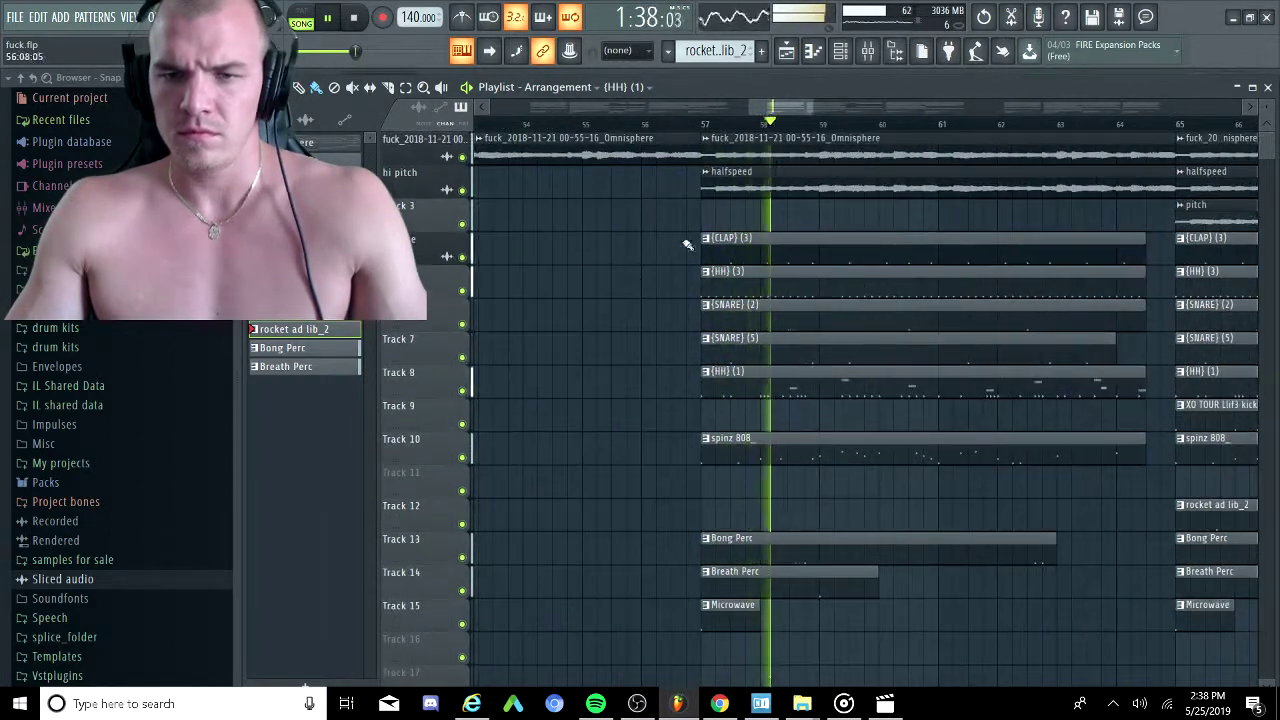
{"action": "scroll", "coordinate": [686, 204], "scroll_direction": "up", "scroll_amount": 1, "text": "ctrl"}
{"action": "scroll", "coordinate": [686, 204], "scroll_direction": "up", "scroll_amount": 1, "text": "ctrl"}
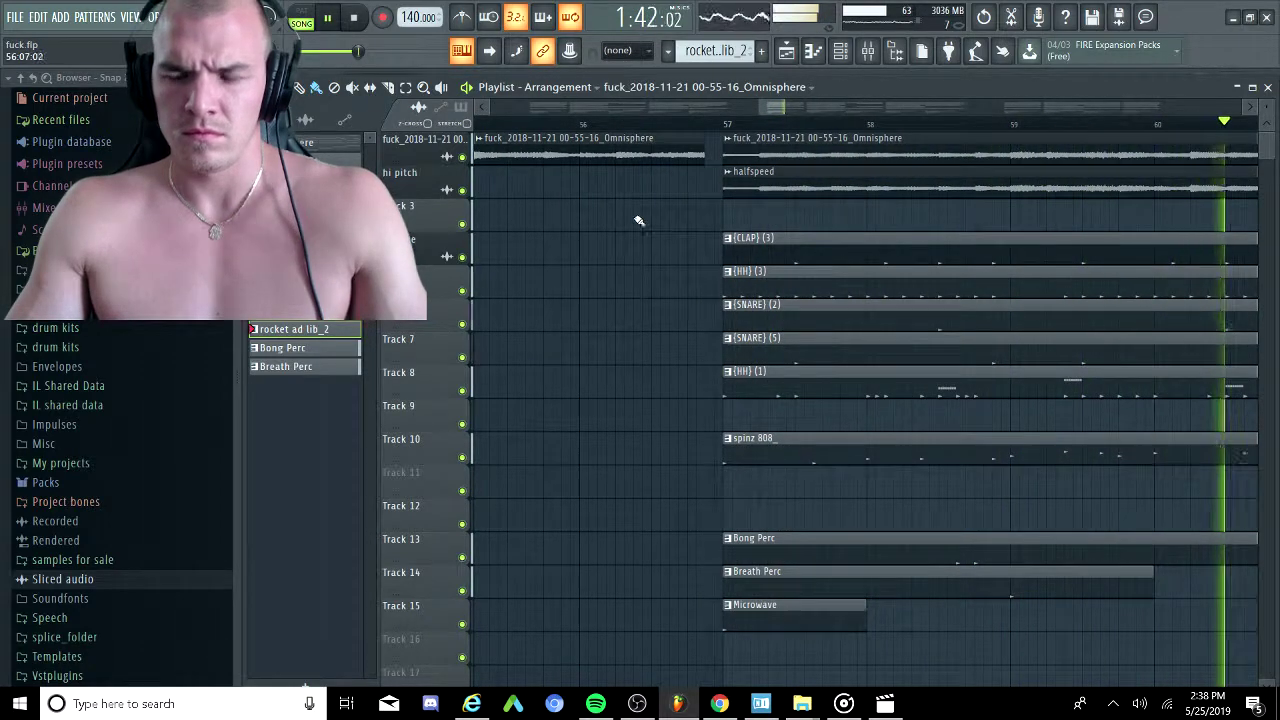
{"action": "scroll", "coordinate": [640, 225], "scroll_direction": "down", "scroll_amount": 2, "text": "ctrl"}
{"action": "scroll", "coordinate": [655, 248], "scroll_direction": "down", "scroll_amount": 2, "text": "ctrl"}
{"action": "scroll", "coordinate": [628, 208], "scroll_direction": "down", "scroll_amount": 1, "text": "ctrl"}
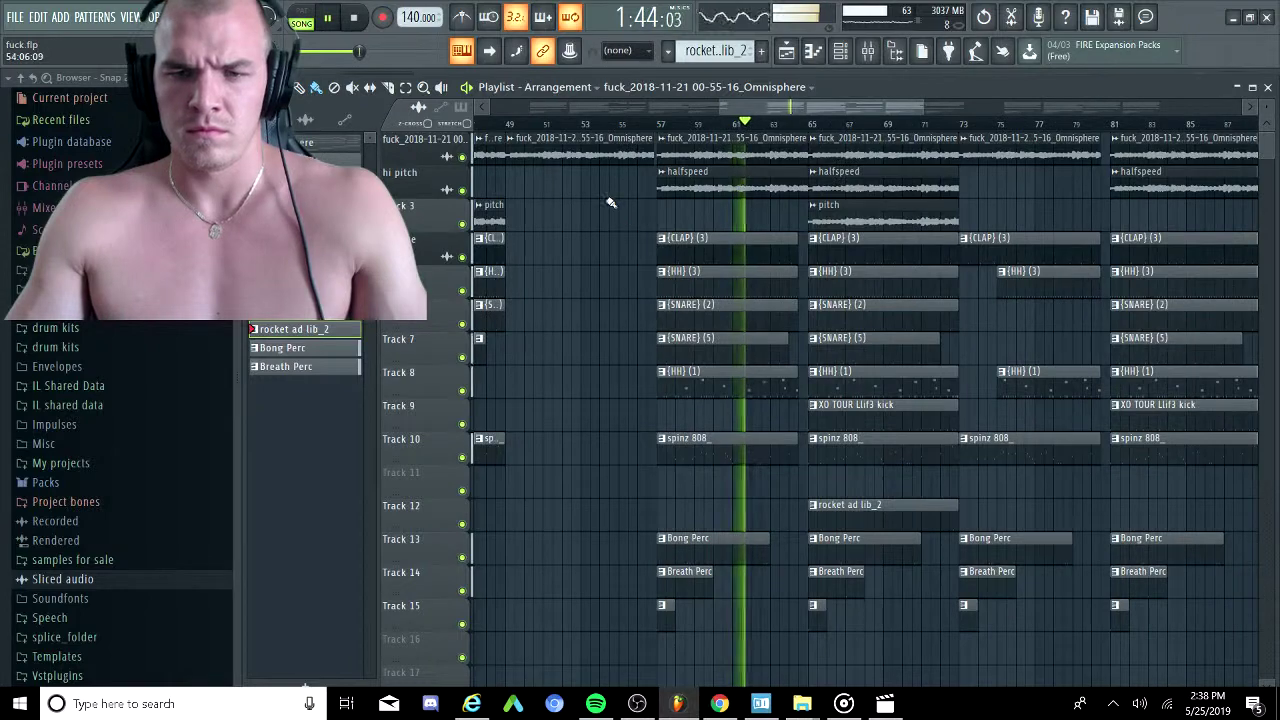
{"action": "scroll", "coordinate": [610, 203], "scroll_direction": "down", "scroll_amount": 1, "text": "ctrl"}
{"action": "scroll", "coordinate": [640, 240], "scroll_direction": "down", "scroll_amount": 4, "text": "ctrl"}
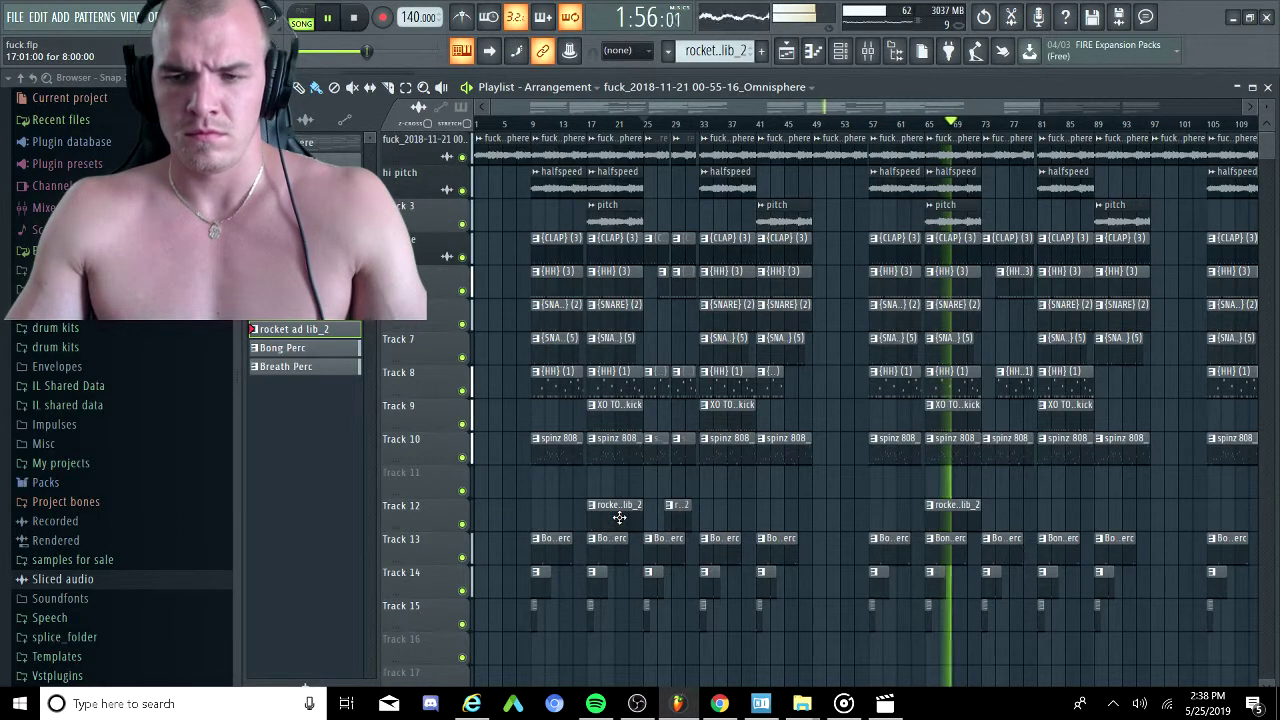
{"action": "scroll", "coordinate": [670, 474], "scroll_direction": "down", "scroll_amount": 2}
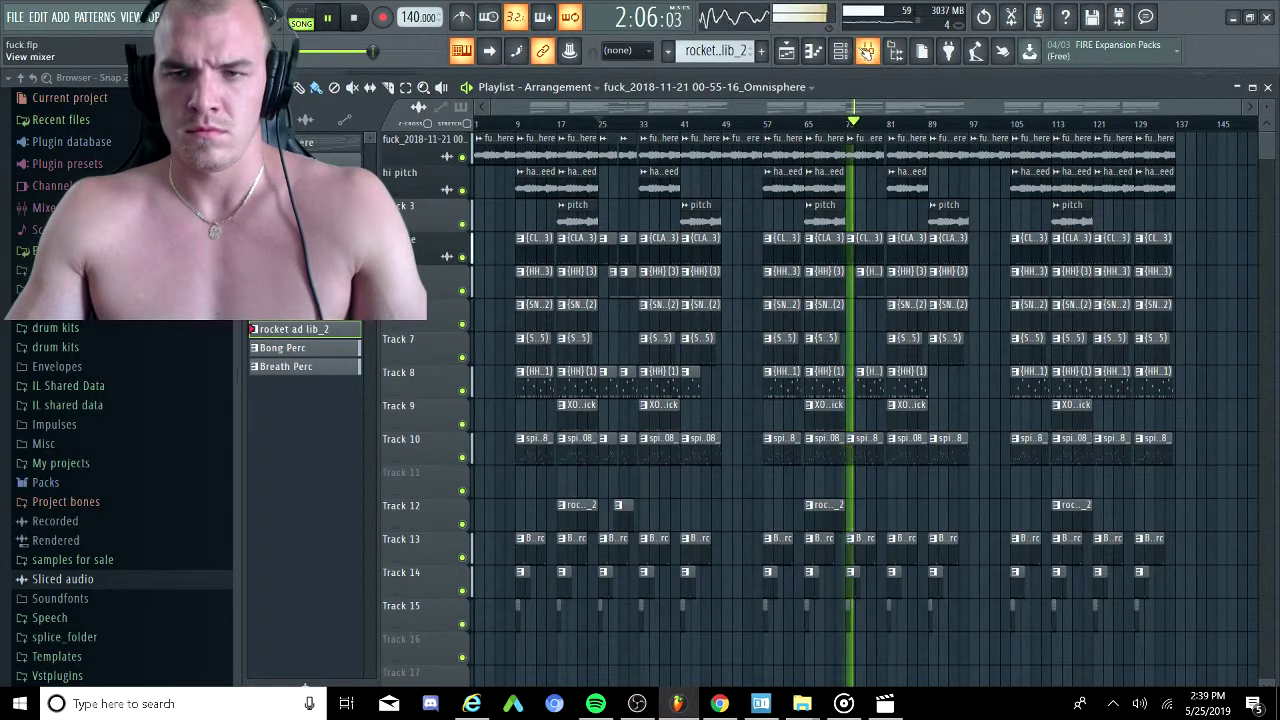
Add Fruity parametric EQ 2 to effect slot 3 of the rocket ad lib_2 mixer track.
{"action": "left_click", "coordinate": [866, 51]}
{"action": "left_click", "coordinate": [703, 267]}
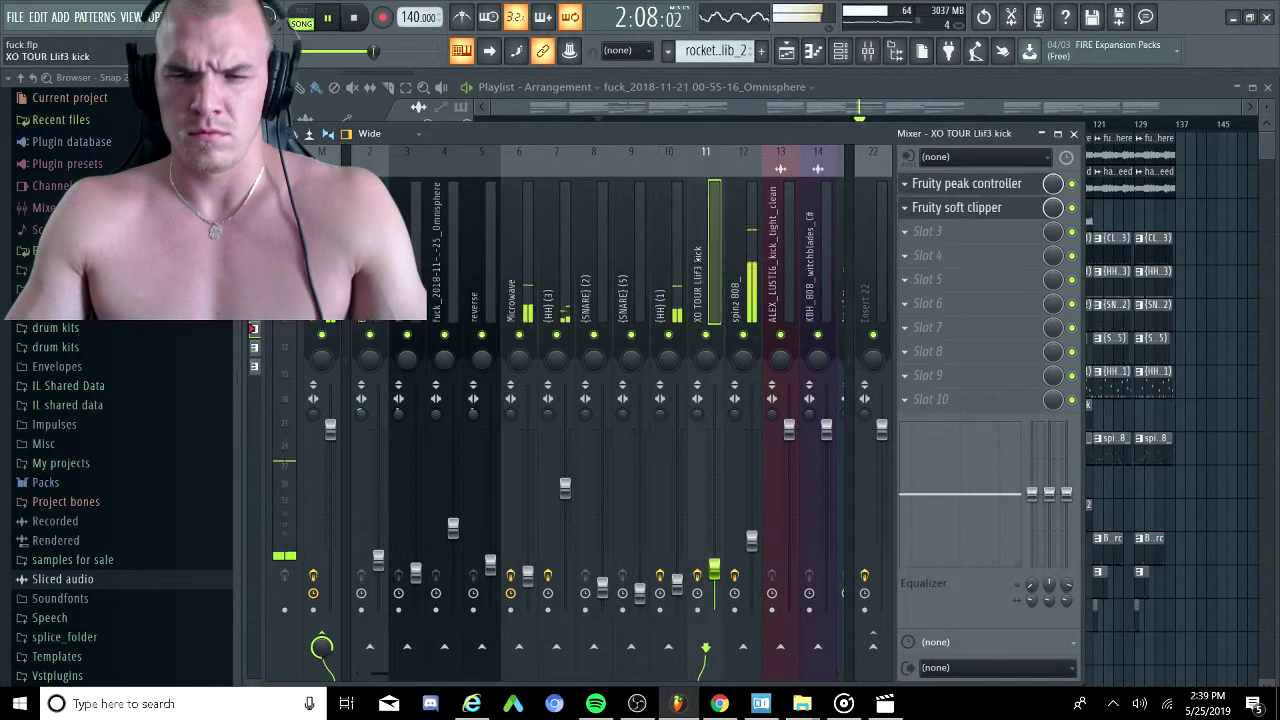
{"action": "left_click", "coordinate": [728, 257]}
{"action": "left_click", "coordinate": [786, 260]}
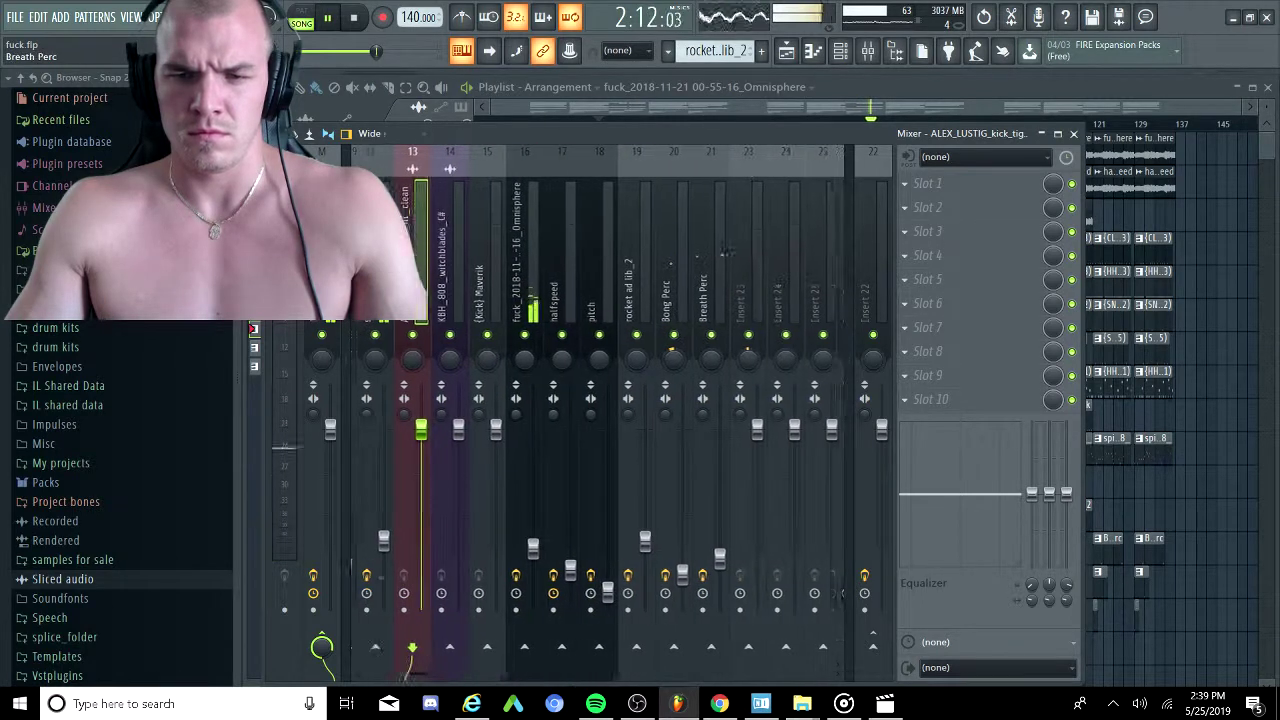
{"action": "left_click", "coordinate": [636, 268]}
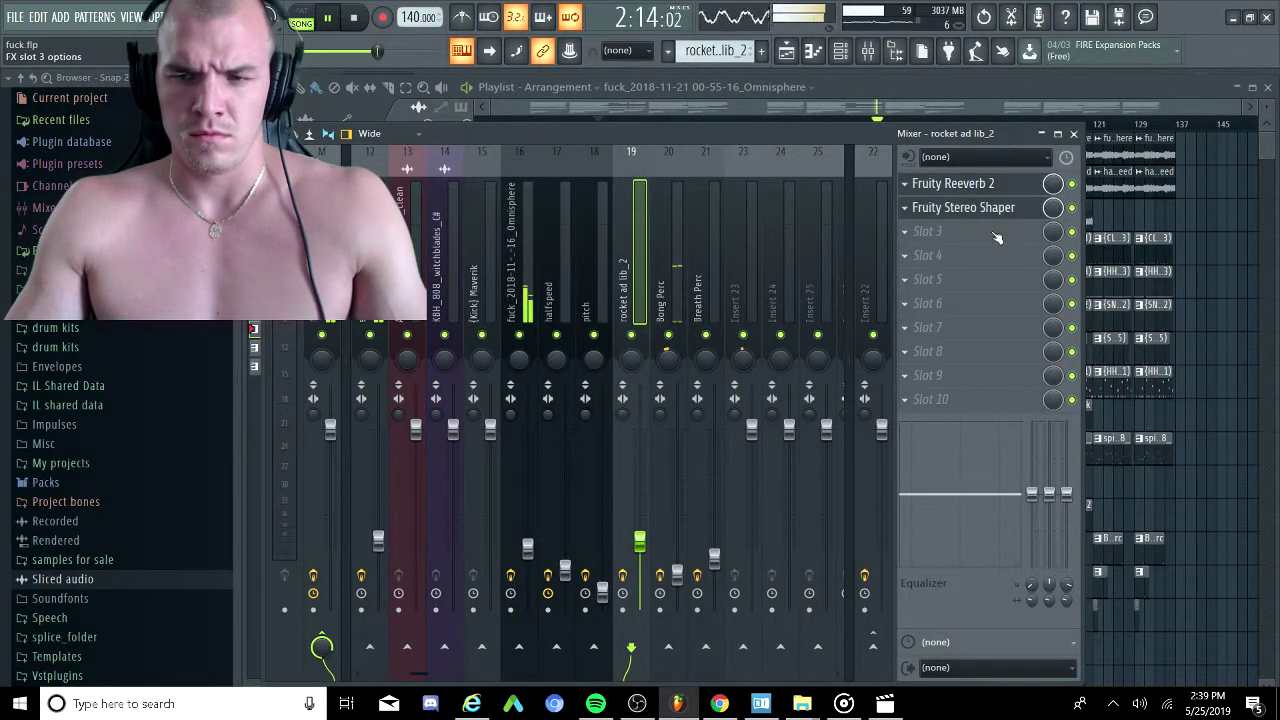
{"action": "left_click", "coordinate": [947, 236]}
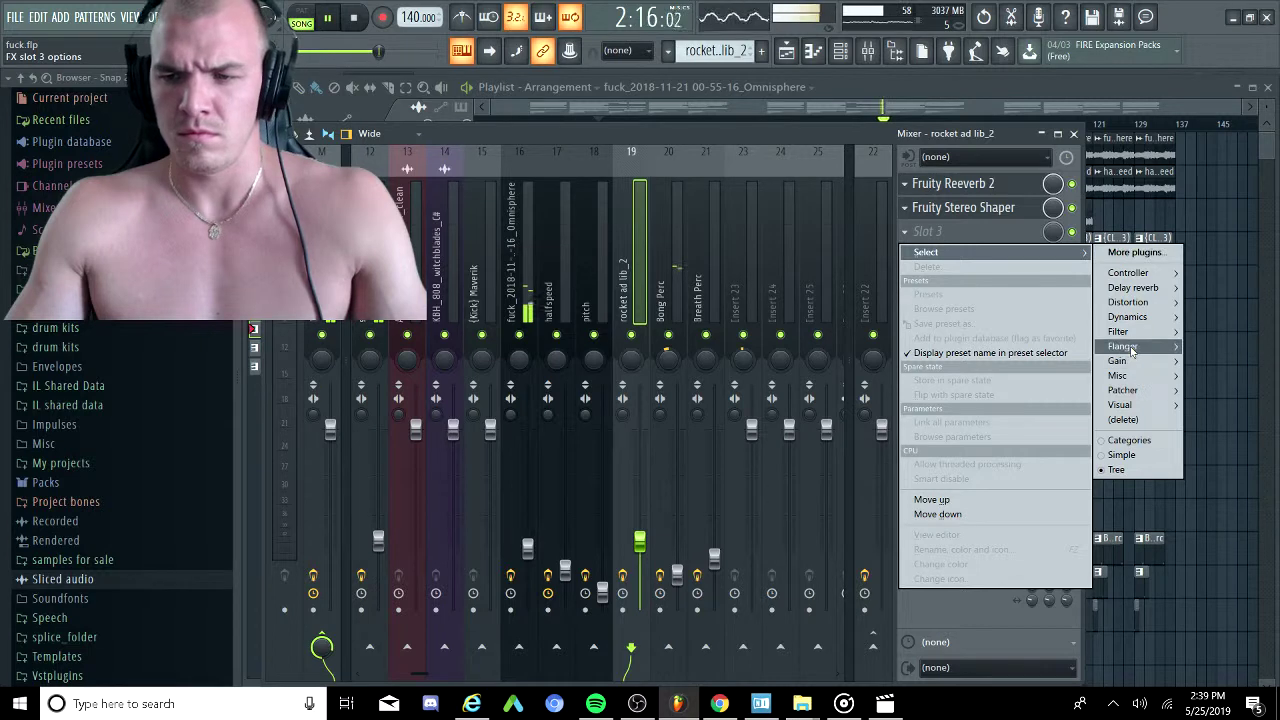
{"action": "mouse_move", "coordinate": [1128, 334]}
{"action": "left_click", "coordinate": [1043, 378]}
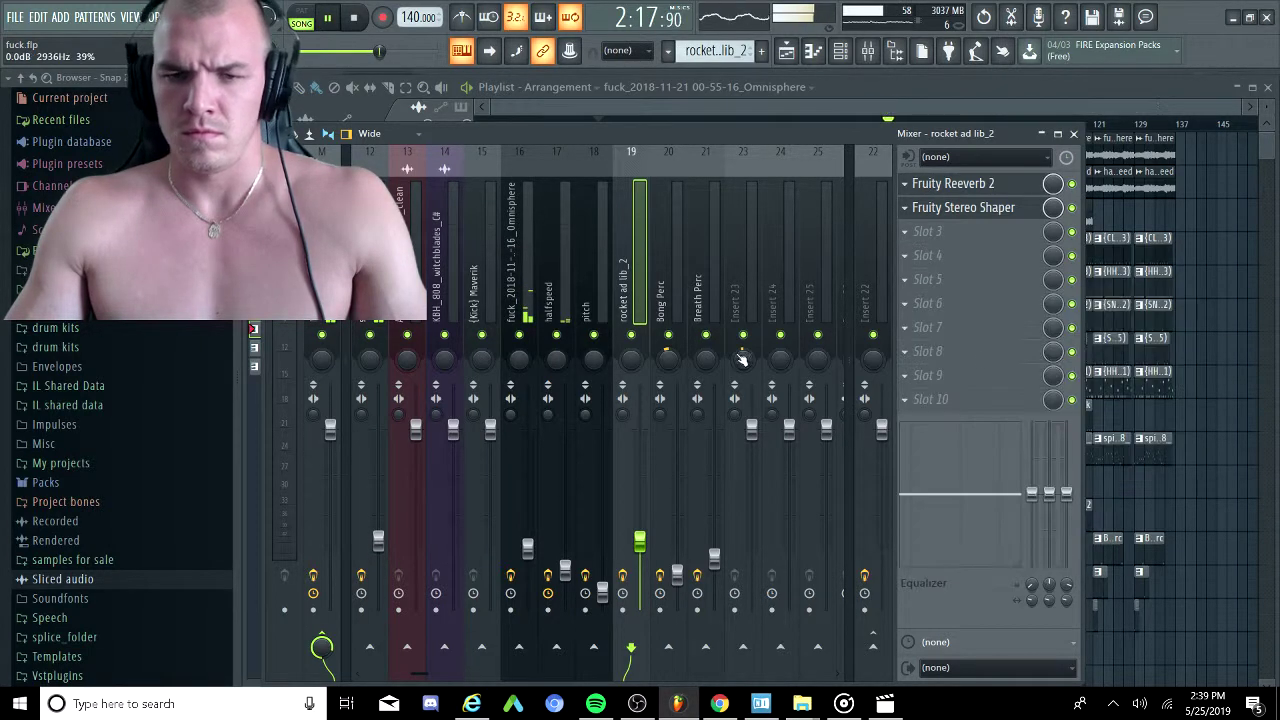
Set EQ band 1 to a Steep 8 high pass and raise its cutoff to remove the ad lib's low end.
{"action": "right_click", "coordinate": [366, 319]}
{"action": "mouse_move", "coordinate": [400, 375]}
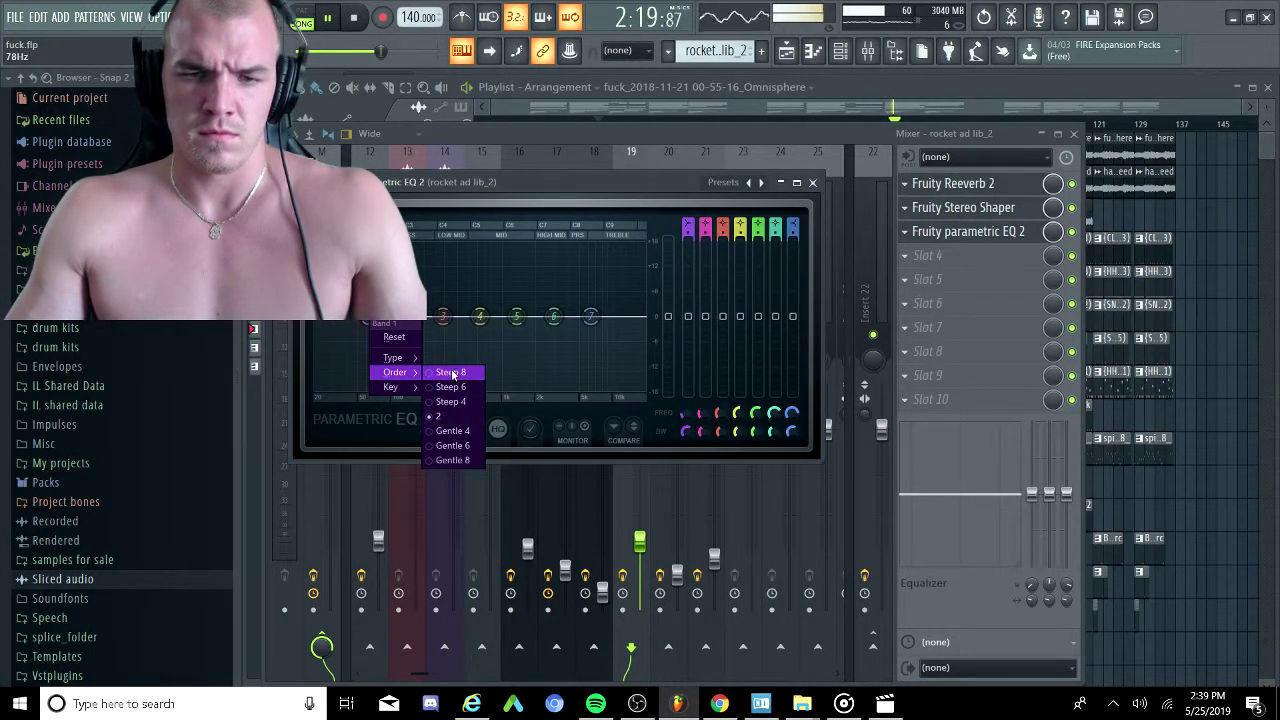
{"action": "left_click", "coordinate": [452, 372]}
{"action": "right_click", "coordinate": [366, 319]}
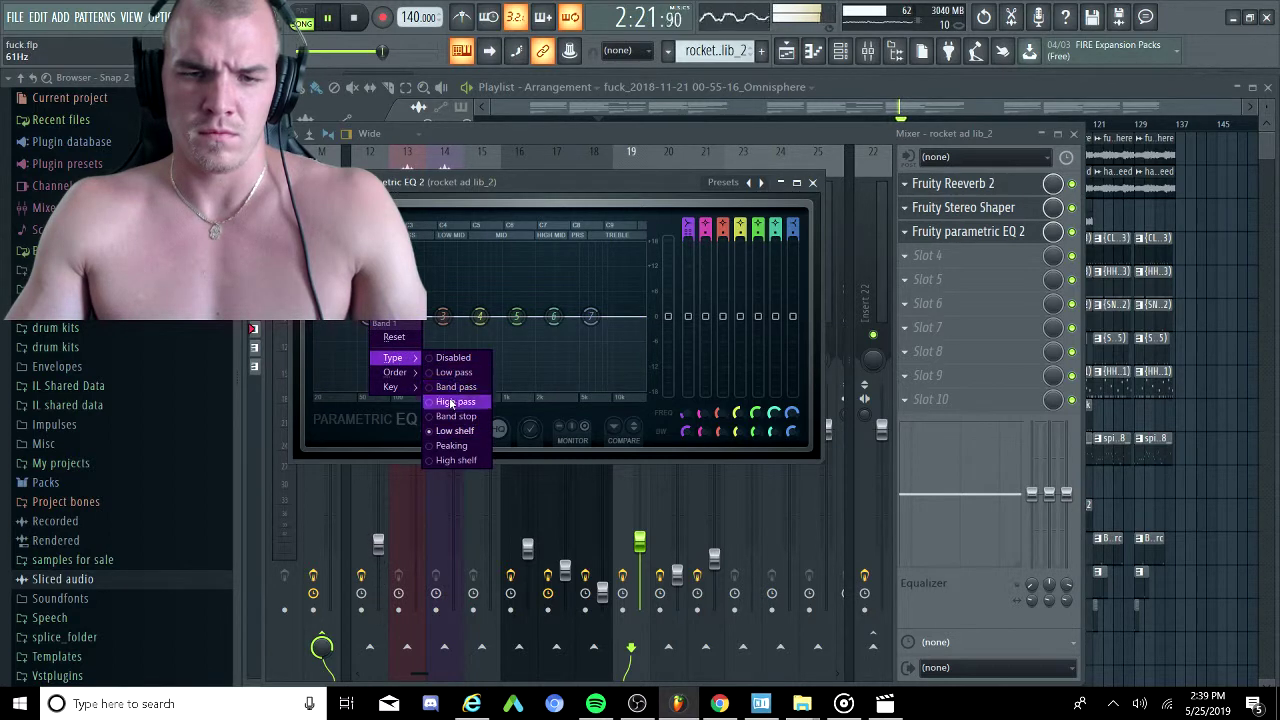
{"action": "left_click", "coordinate": [450, 402]}
{"action": "left_click_drag", "start_coordinate": [368, 320], "coordinate": [441, 328]}
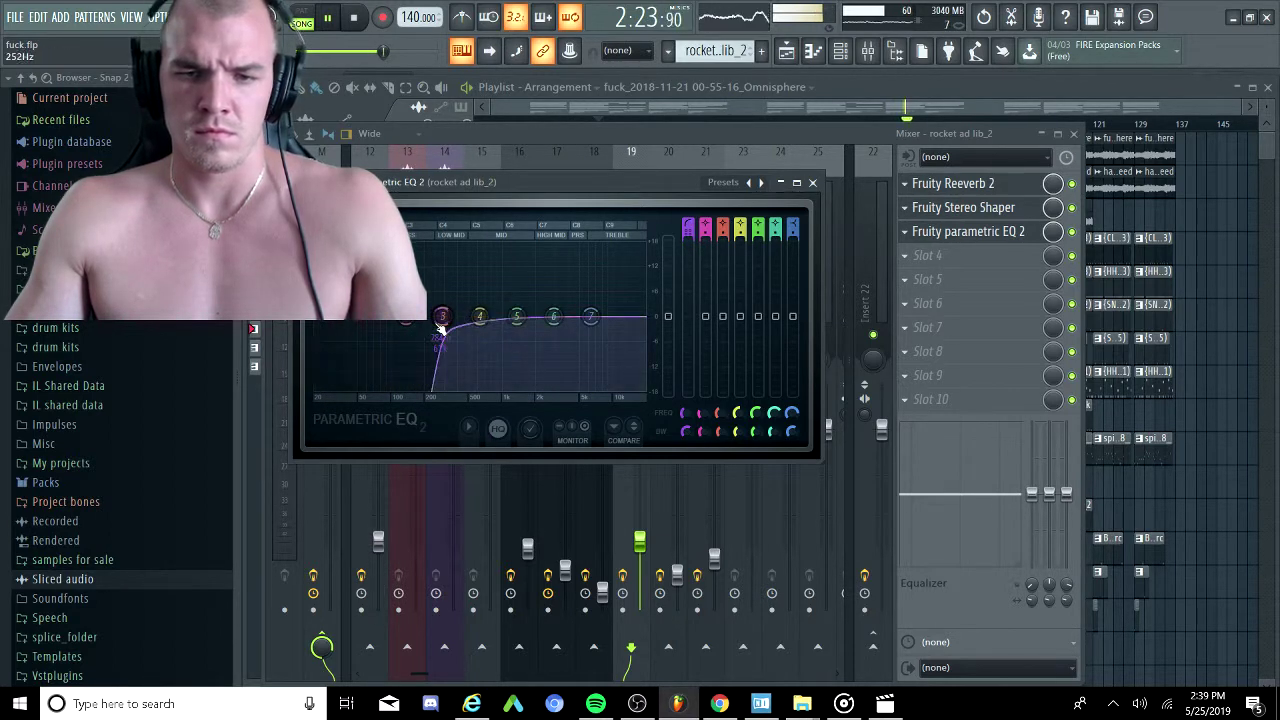
Set EQ band 7 to a Steep 8 low pass to roll off the ad lib's highs.
{"action": "right_click", "coordinate": [592, 318]}
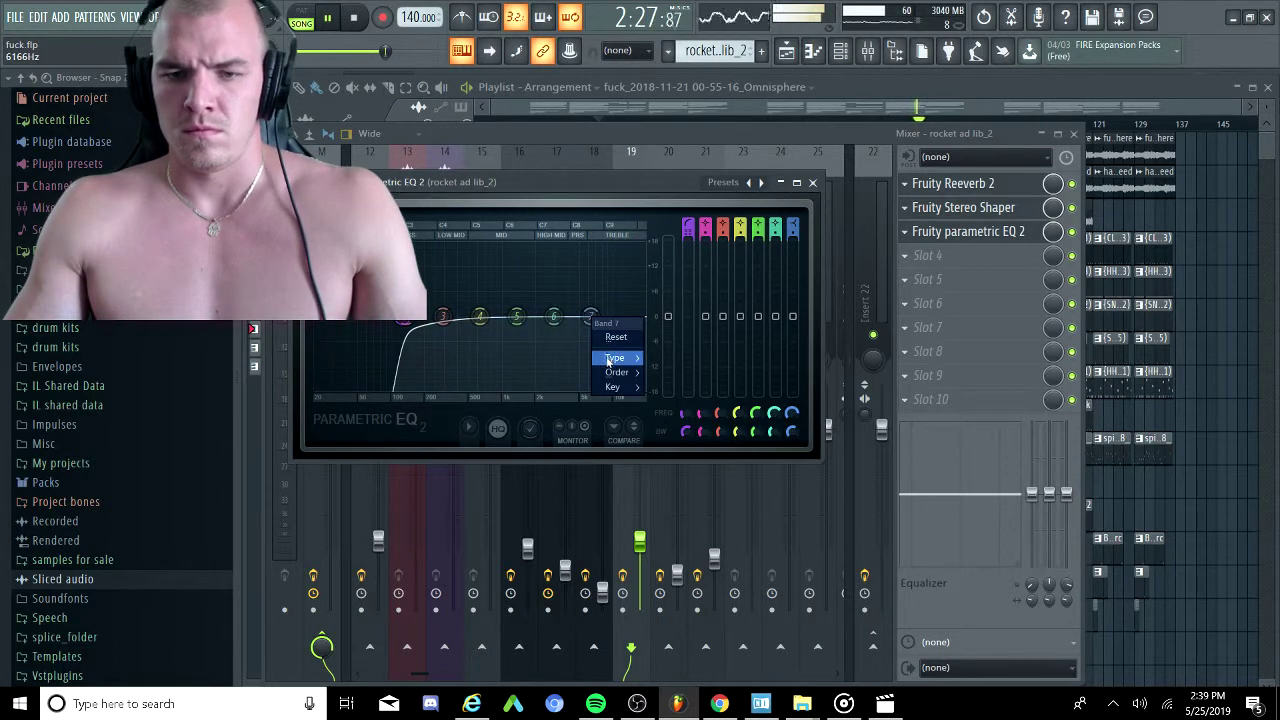
{"action": "mouse_move", "coordinate": [608, 360]}
{"action": "left_click", "coordinate": [671, 372]}
{"action": "right_click", "coordinate": [592, 318]}
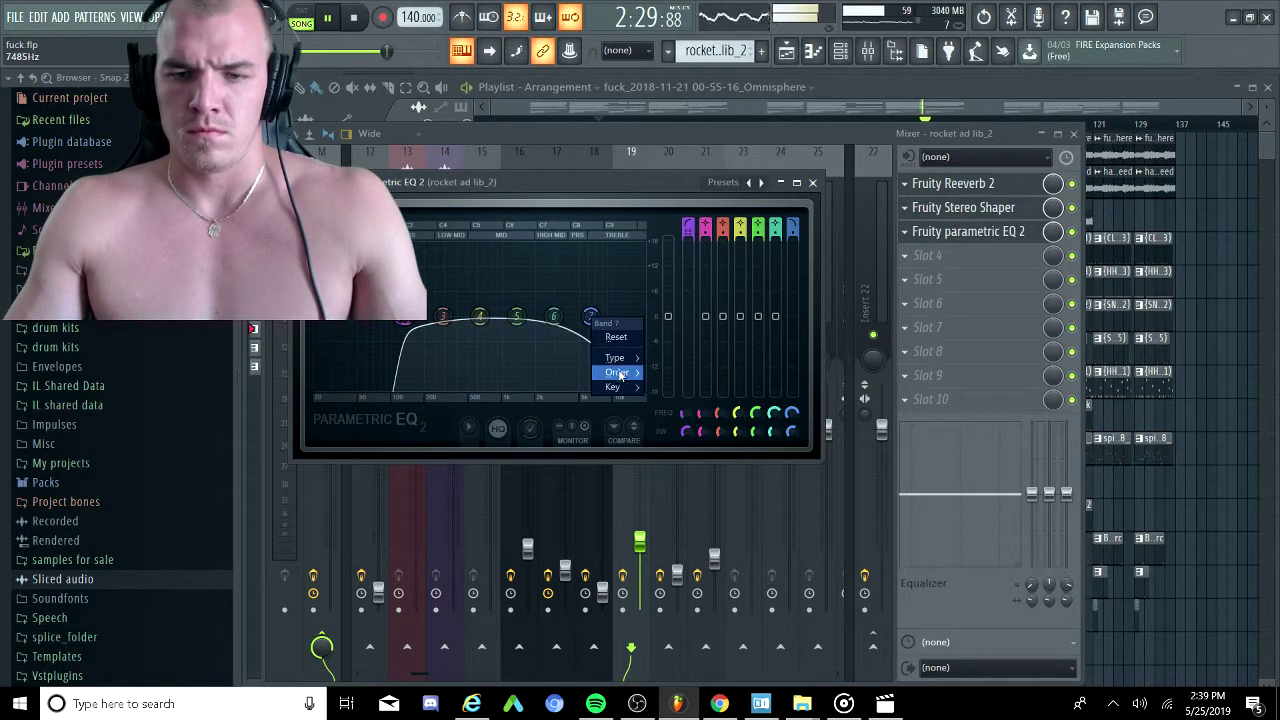
{"action": "left_click", "coordinate": [670, 376]}
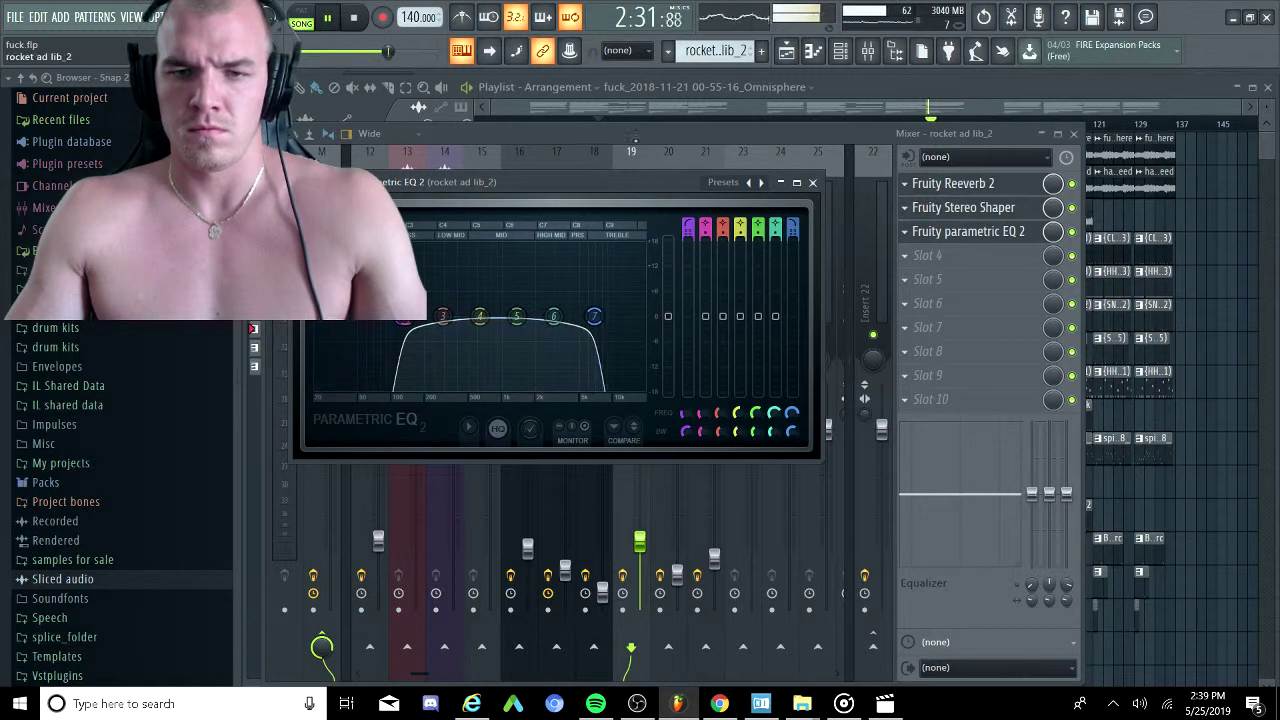
Look through the effect chains of the Omnisphere, pitch and halfspeed mixer tracks.
{"action": "left_click", "coordinate": [640, 492]}
{"action": "scroll", "coordinate": [648, 480], "scroll_direction": "up", "scroll_amount": 10}
{"action": "scroll", "coordinate": [656, 480], "scroll_direction": "down", "scroll_amount": 6}
{"action": "left_click", "coordinate": [699, 265]}
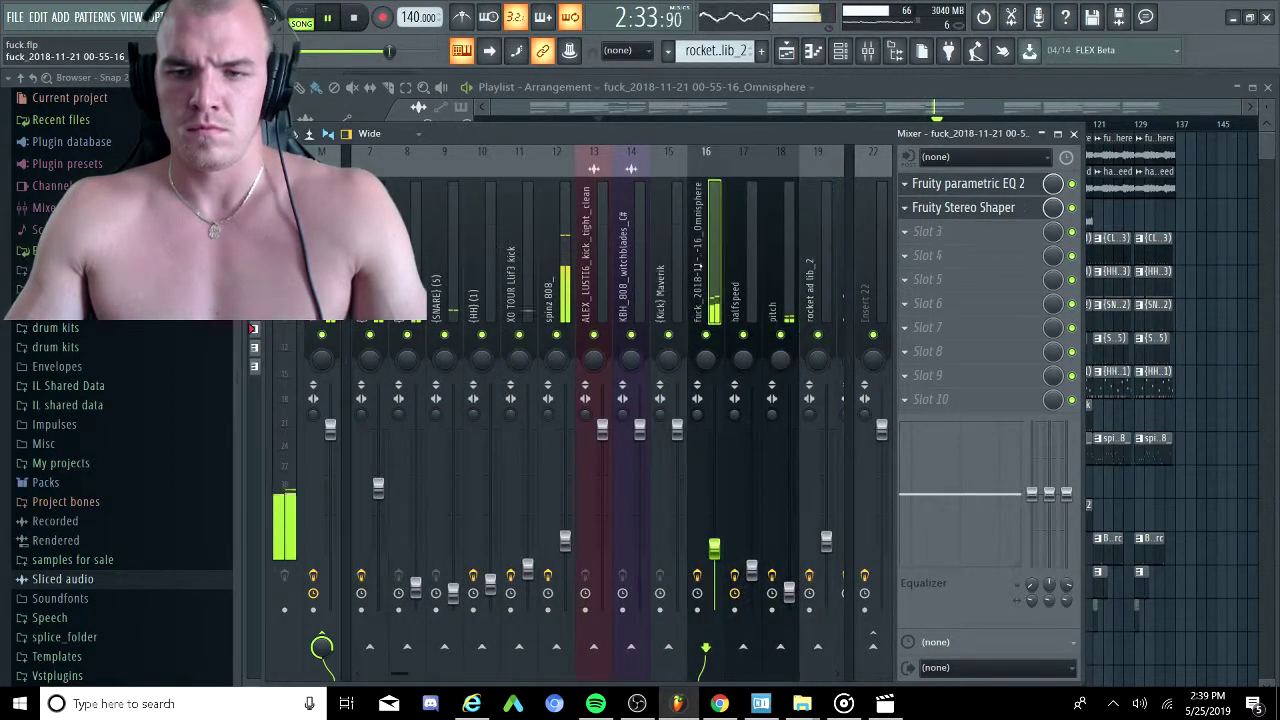
{"action": "left_click", "coordinate": [752, 265]}
{"action": "left_click", "coordinate": [775, 265]}
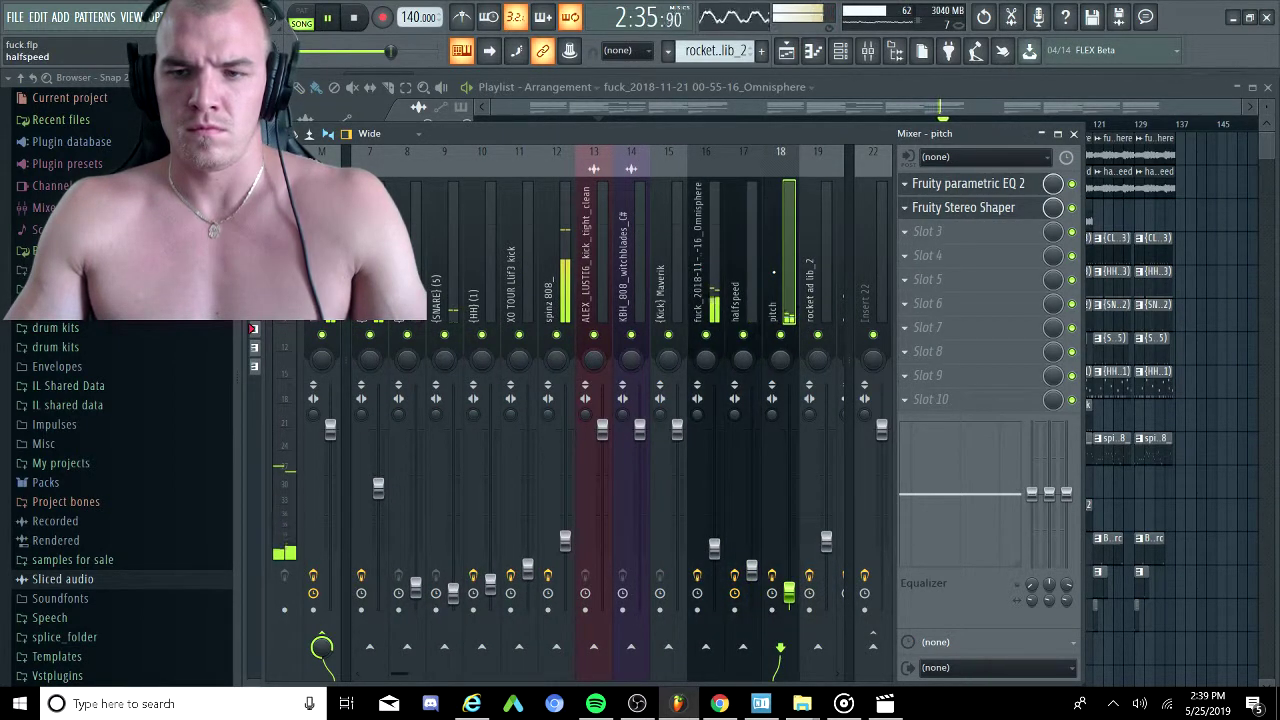
{"action": "left_click", "coordinate": [755, 279]}
Raise the spinz 808_ mixer track's volume slightly and adjust its stereo separation.
{"action": "scroll", "coordinate": [700, 260], "scroll_direction": "left", "scroll_amount": 6}
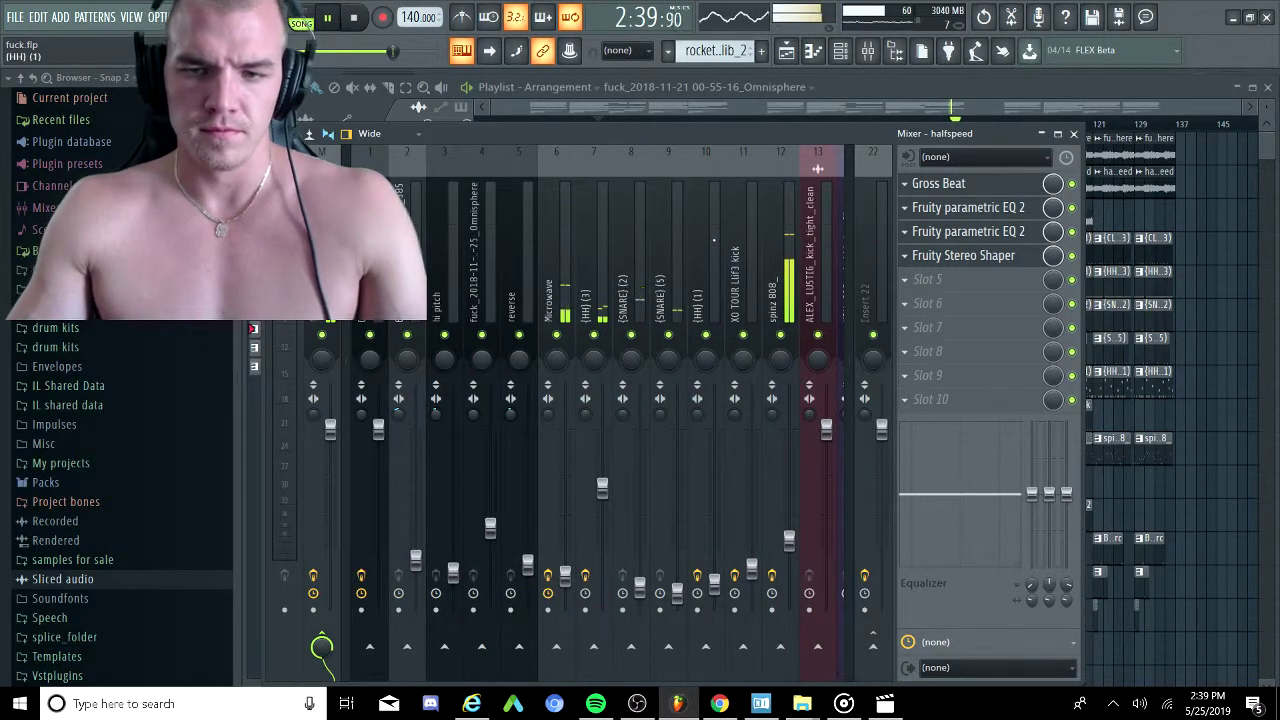
{"action": "left_click", "coordinate": [786, 300]}
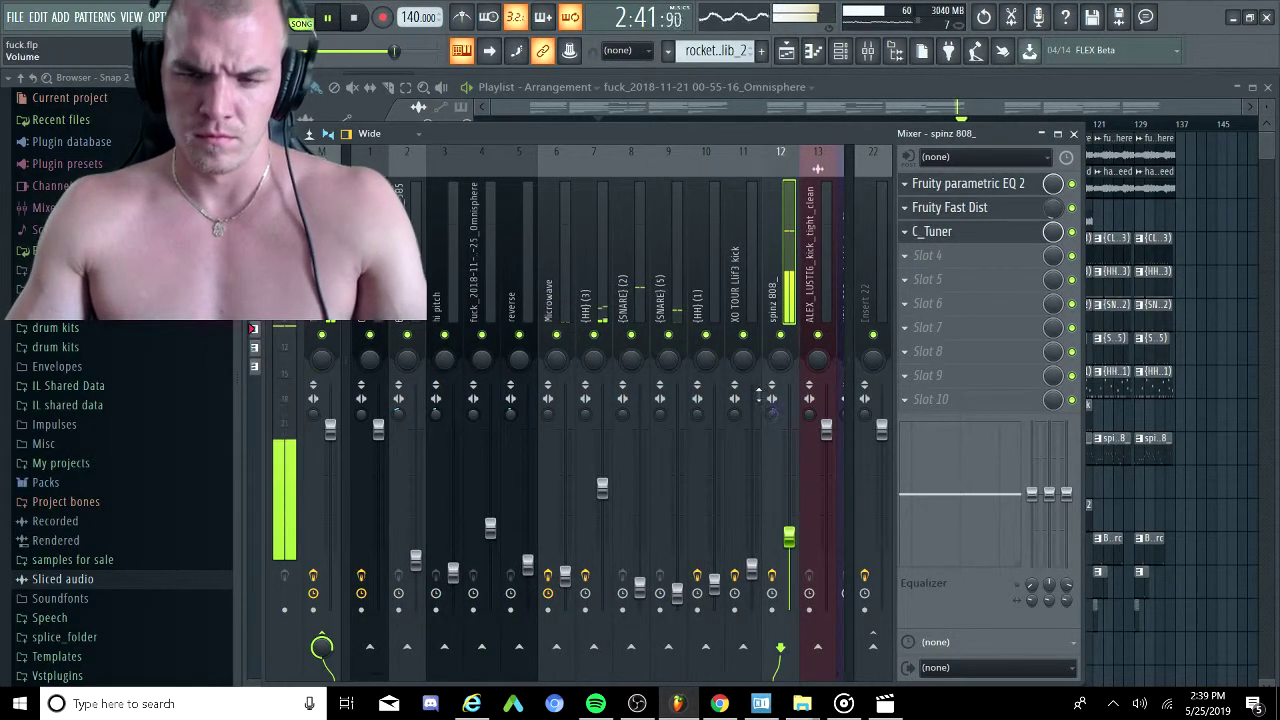
{"action": "scroll", "coordinate": [740, 260], "scroll_direction": "right", "scroll_amount": 5}
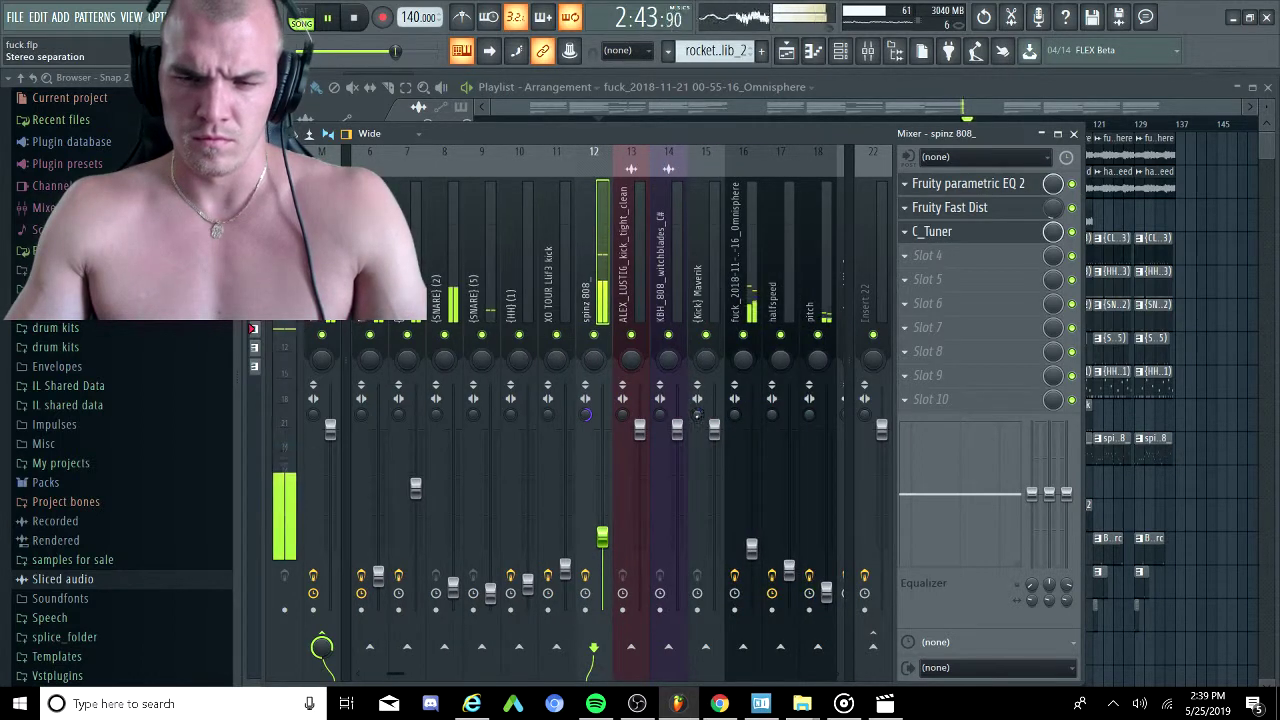
Inspect the effect slots and levels of the {Kick} Maverik, {SNARE} (2), {SNARE} (5) and {HH} (1) mixer tracks.
{"action": "left_click", "coordinate": [704, 410]}
{"action": "scroll", "coordinate": [660, 252], "scroll_direction": "right", "scroll_amount": 1}
{"action": "scroll", "coordinate": [650, 245], "scroll_direction": "left", "scroll_amount": 6}
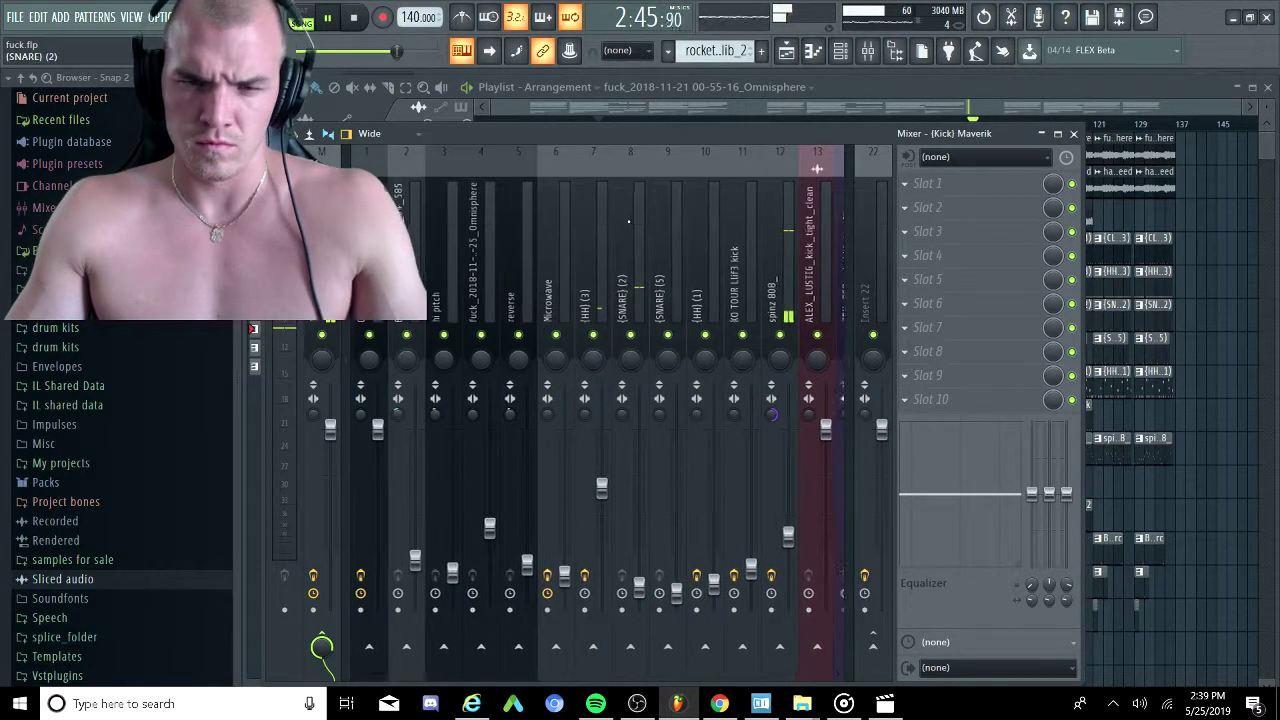
{"action": "left_click", "coordinate": [621, 253]}
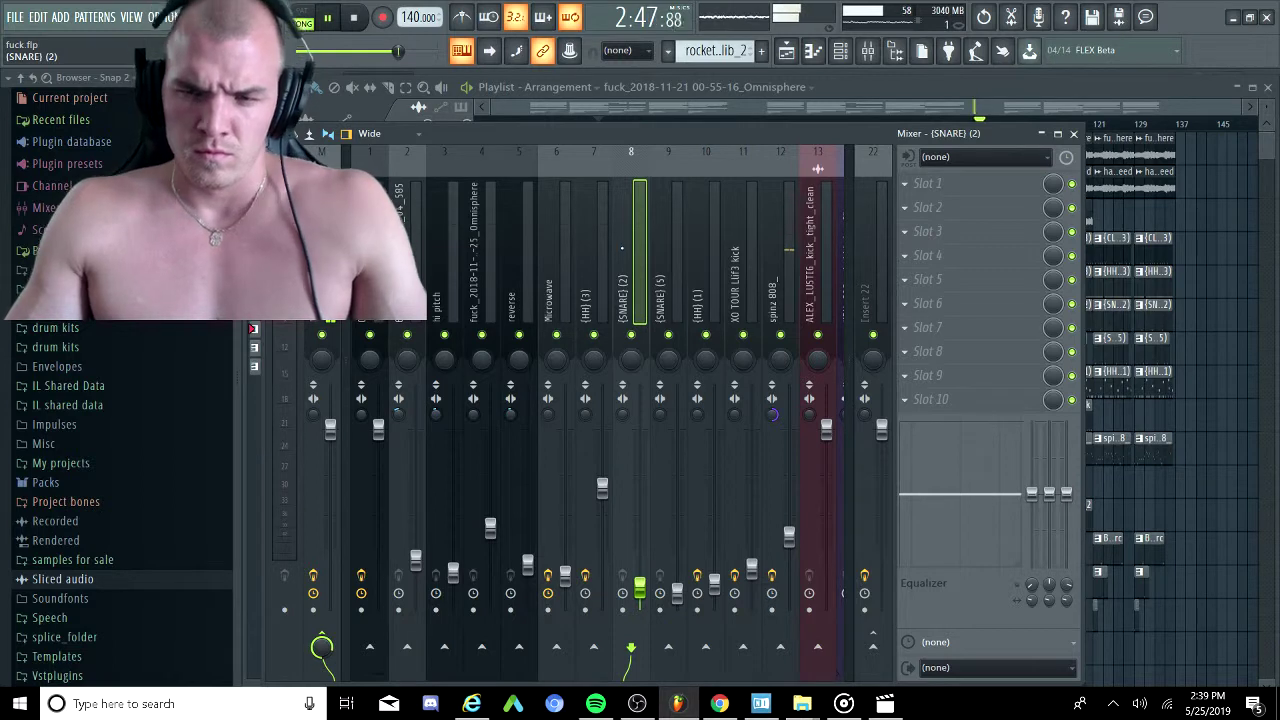
{"action": "left_click", "coordinate": [660, 255]}
{"action": "left_click", "coordinate": [698, 262]}
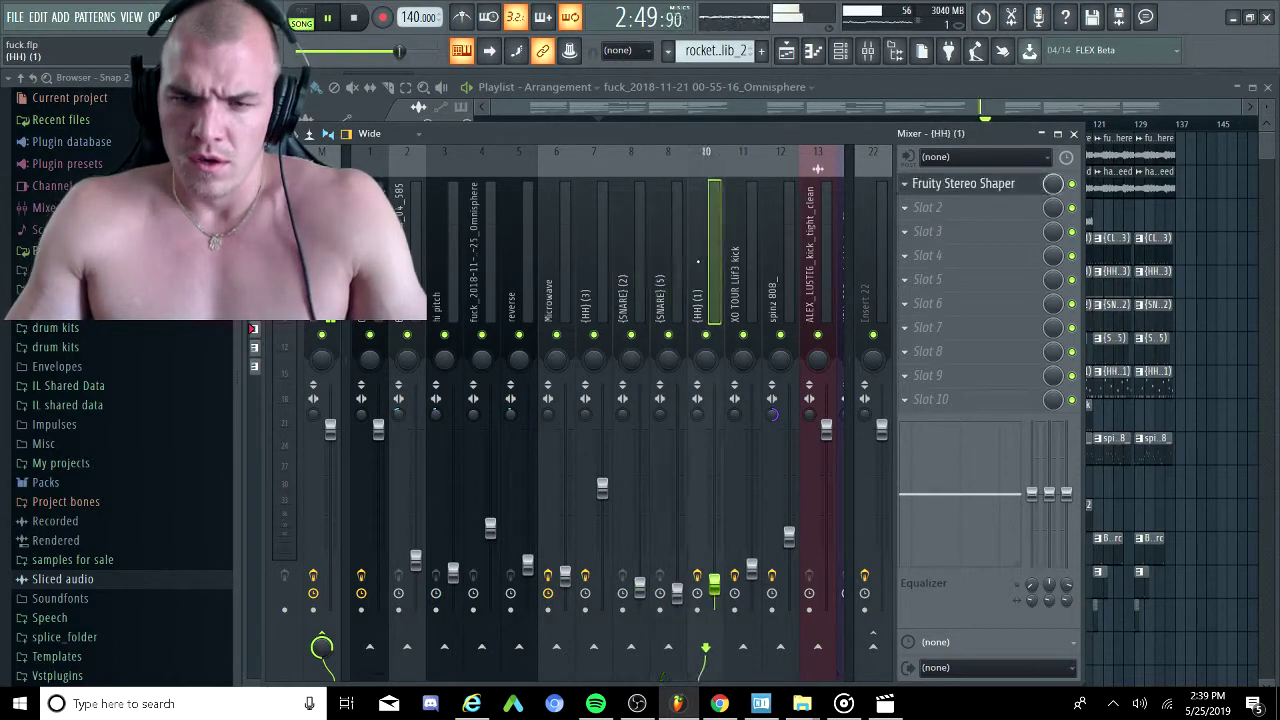
{"action": "left_click", "coordinate": [662, 264]}
{"action": "left_click", "coordinate": [644, 268]}
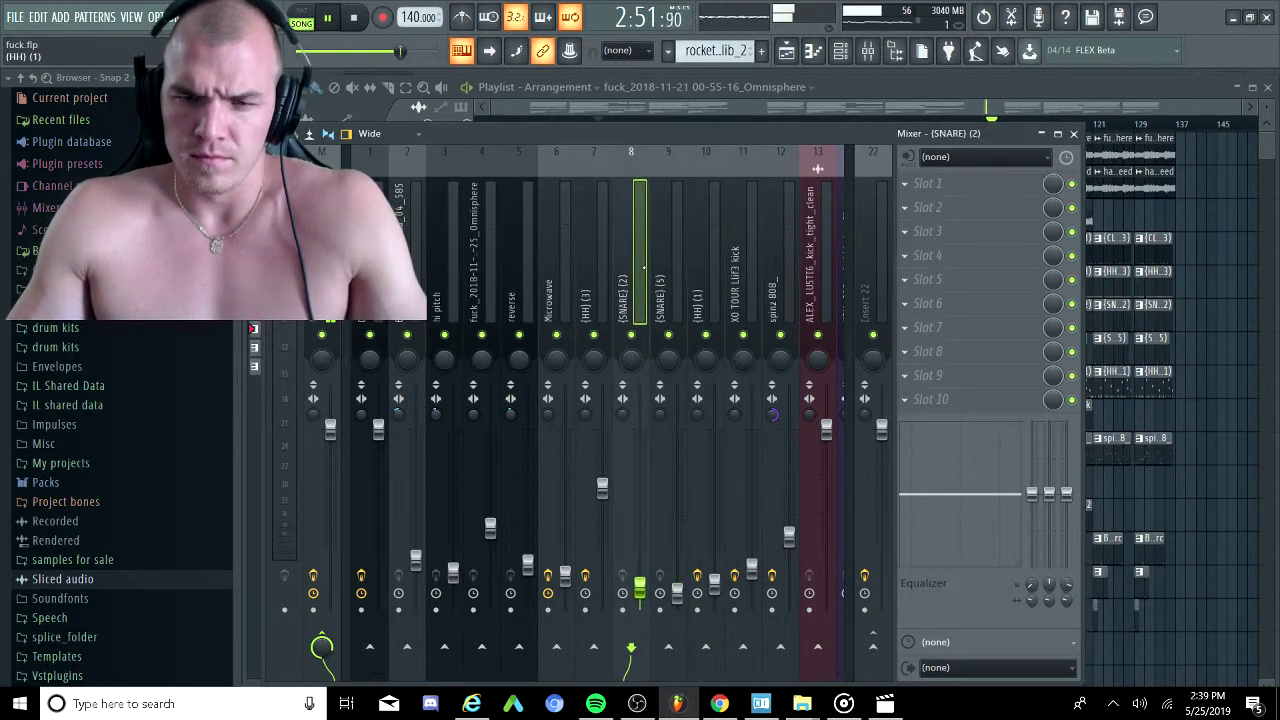
Trim the end of the Omnisphere audio clip that starts at bar 97 to leave a short gap before bar 105.
{"action": "left_click", "coordinate": [681, 106]}
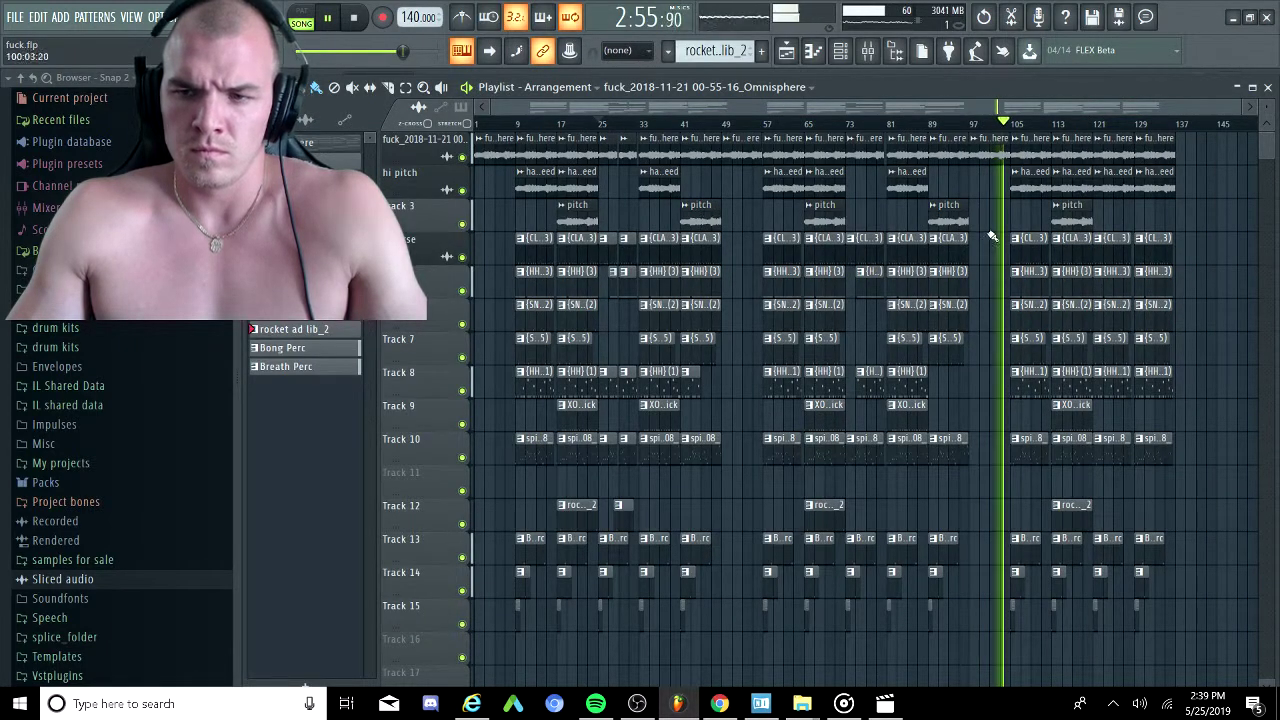
{"action": "scroll", "coordinate": [993, 237], "scroll_direction": "up", "scroll_amount": 5}
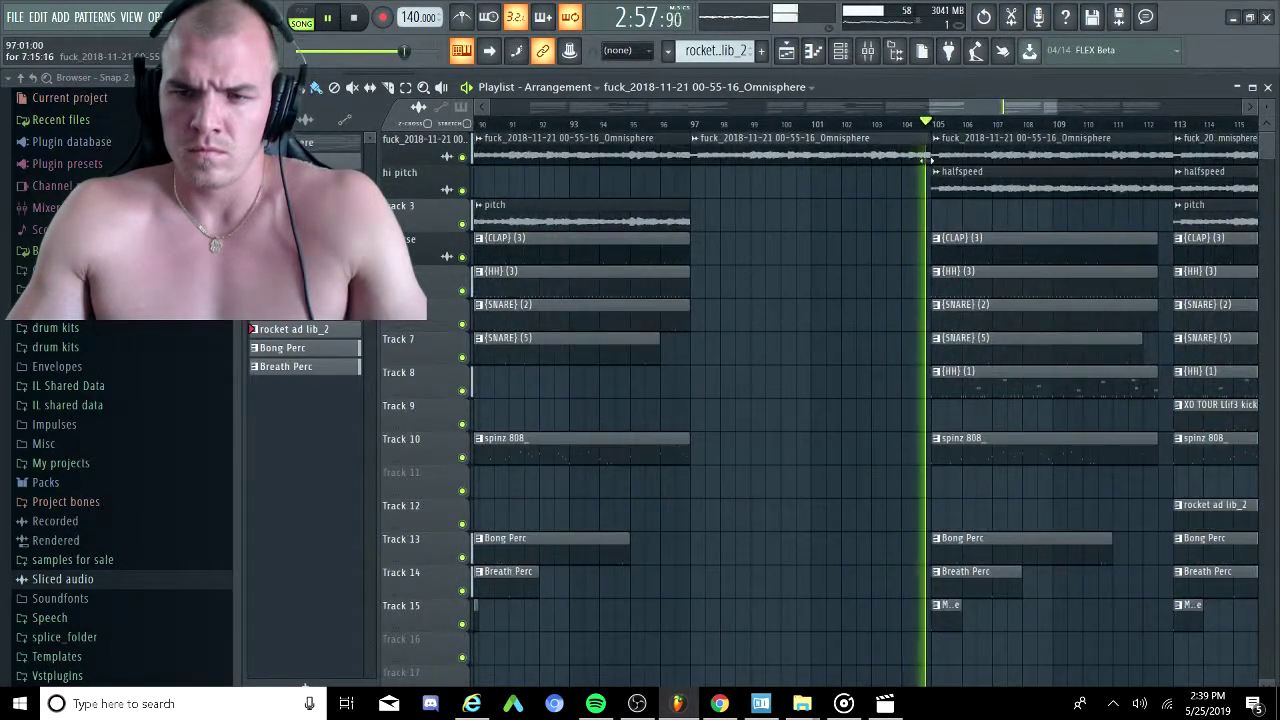
{"action": "scroll", "coordinate": [930, 158], "scroll_direction": "up", "scroll_amount": 4}
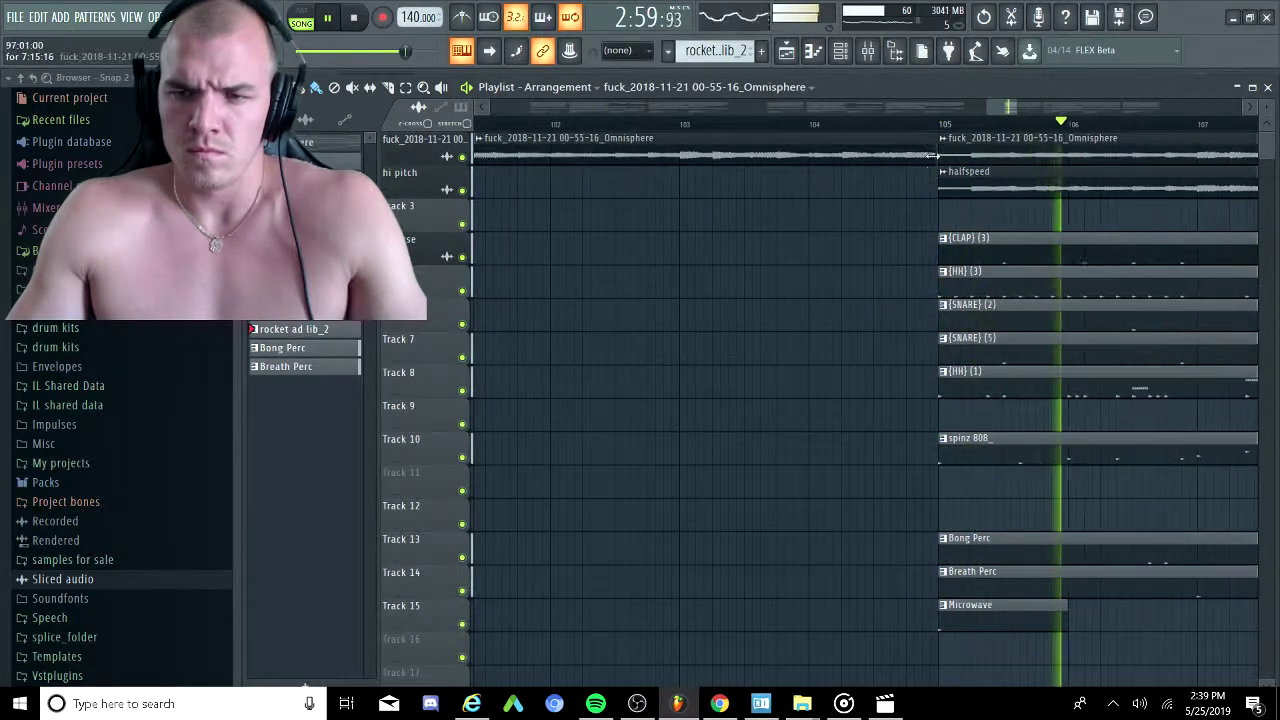
{"action": "scroll", "coordinate": [932, 157], "scroll_direction": "up", "scroll_amount": 2}
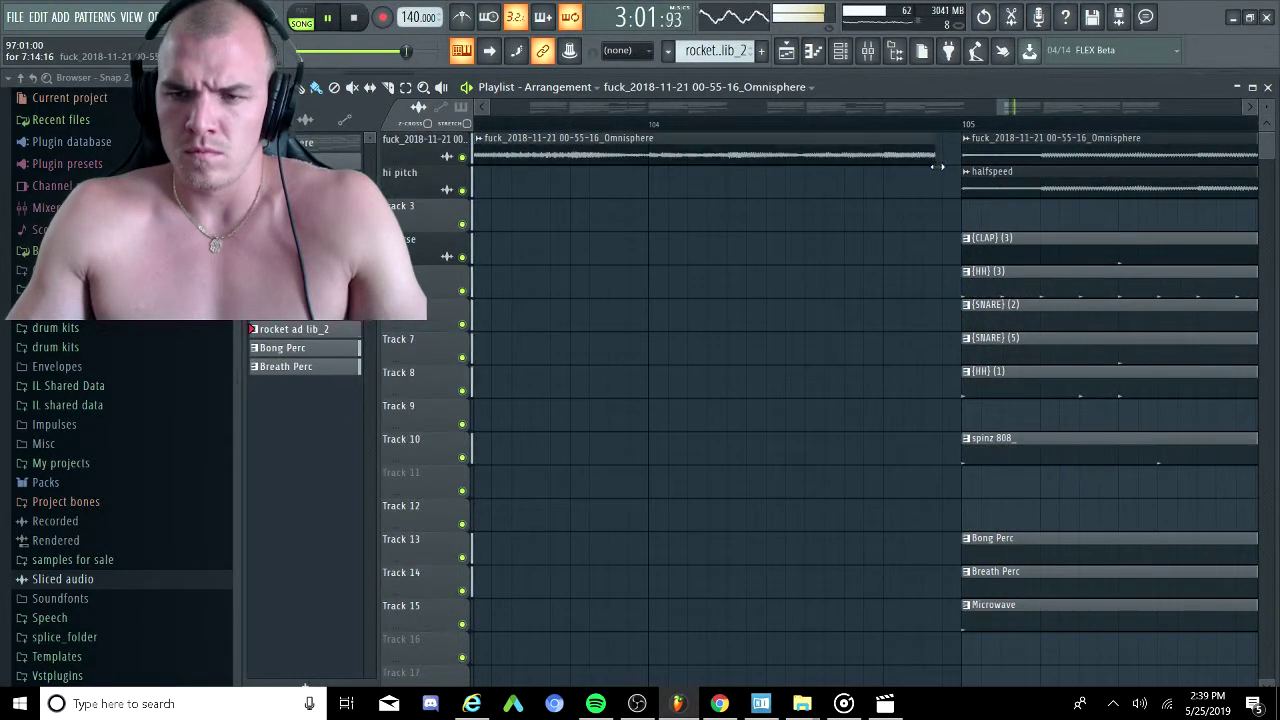
{"action": "scroll", "coordinate": [869, 289], "scroll_direction": "down", "scroll_amount": 5}
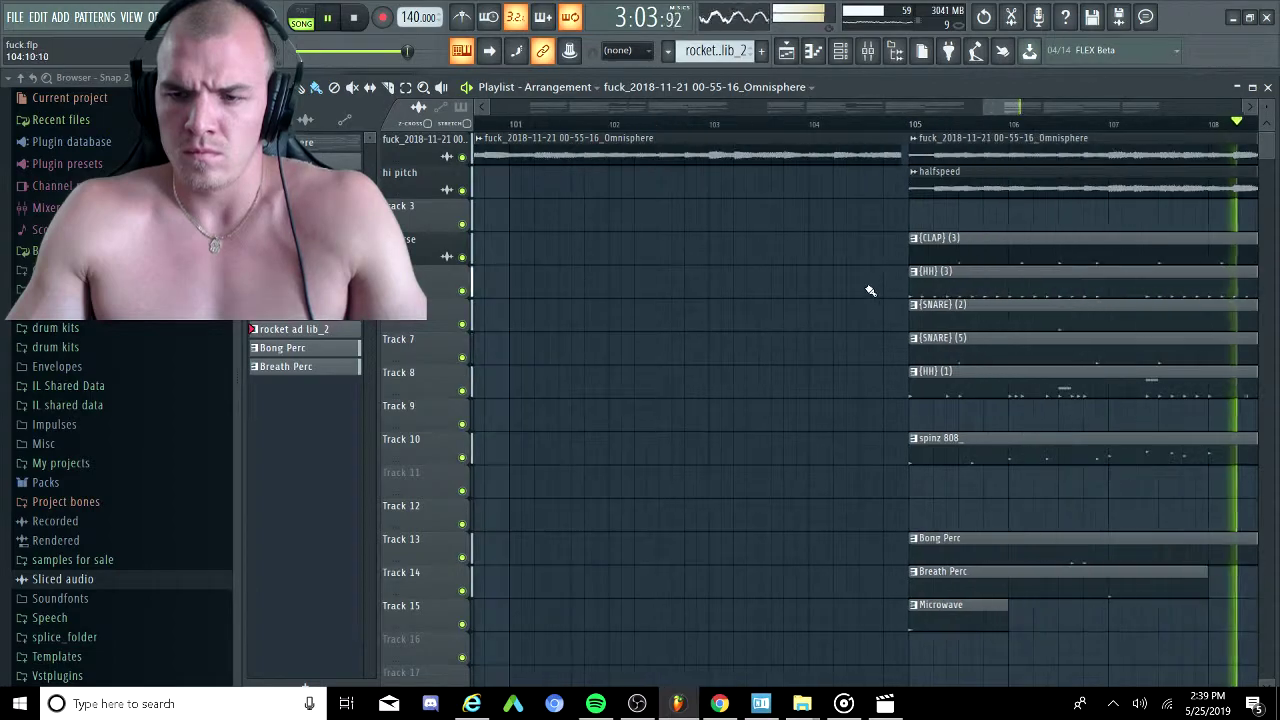
Copy the rocket ad lib_2 clip at bar 17 on Track 12 to bar 11.
{"action": "scroll", "coordinate": [860, 310], "scroll_direction": "down", "scroll_amount": 8}
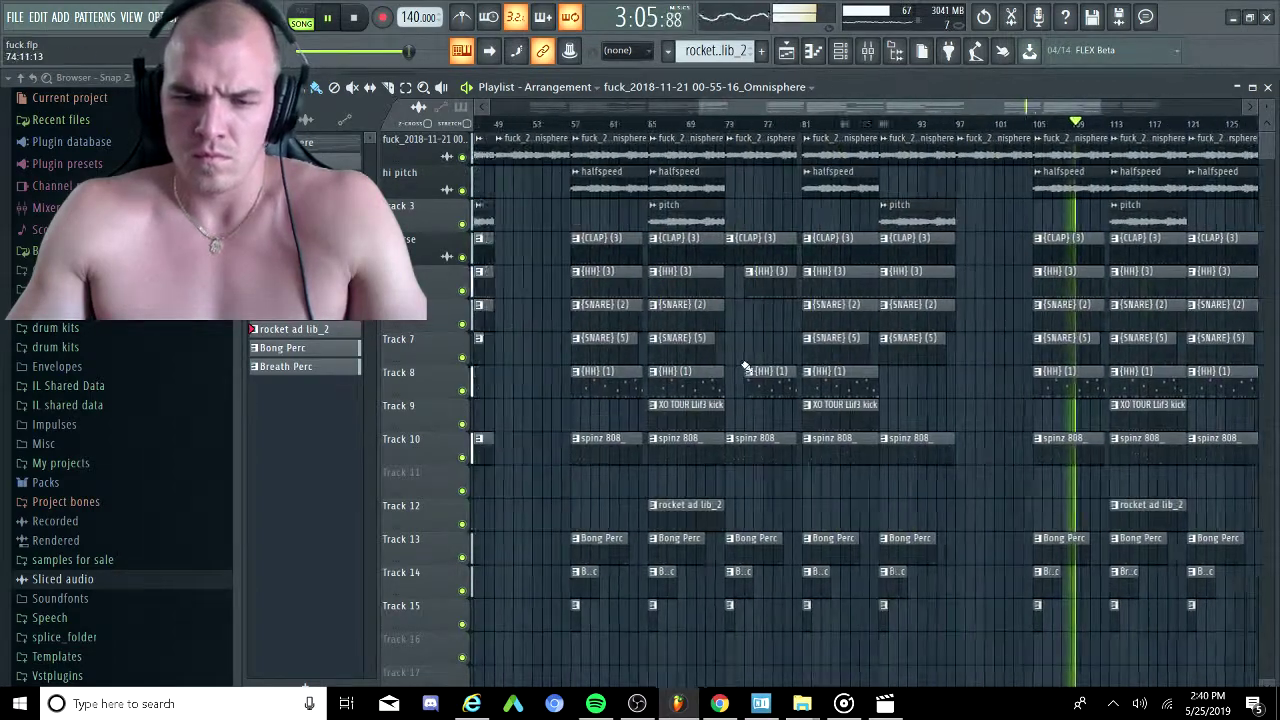
{"action": "scroll", "coordinate": [627, 413], "scroll_direction": "up", "scroll_amount": 5}
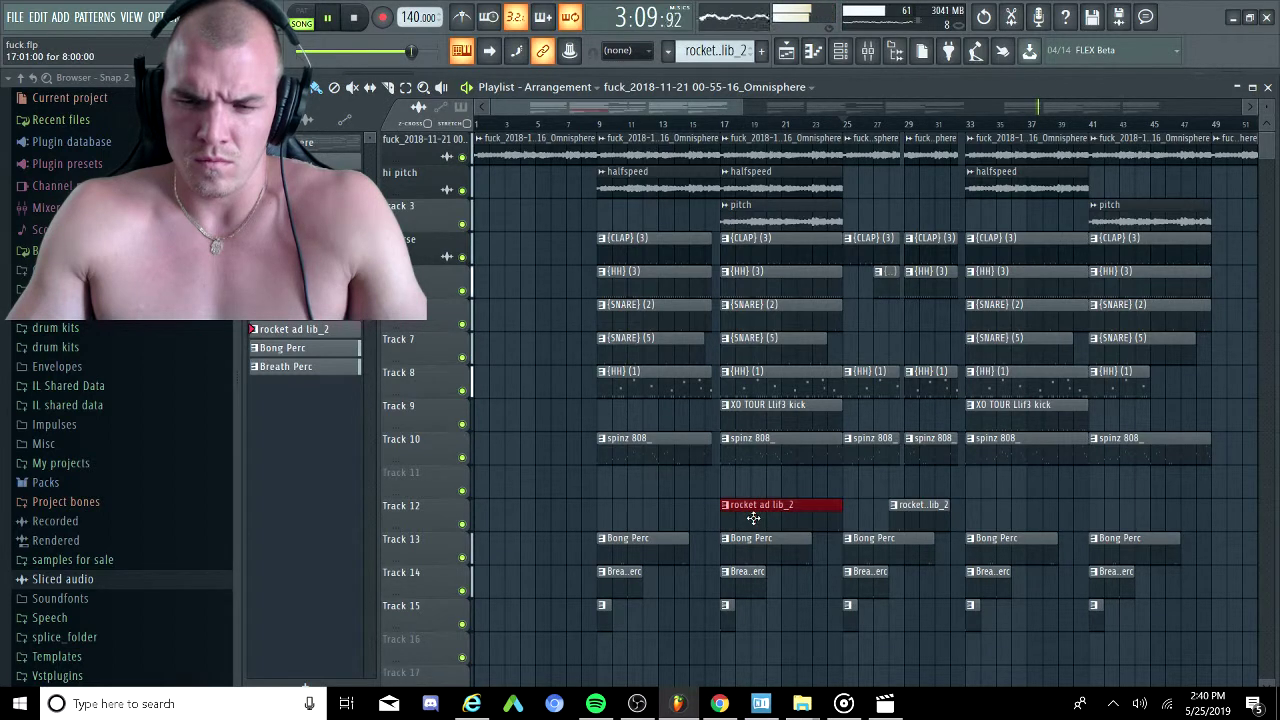
{"action": "left_click_drag", "start_coordinate": [753, 517], "coordinate": [677, 520]}
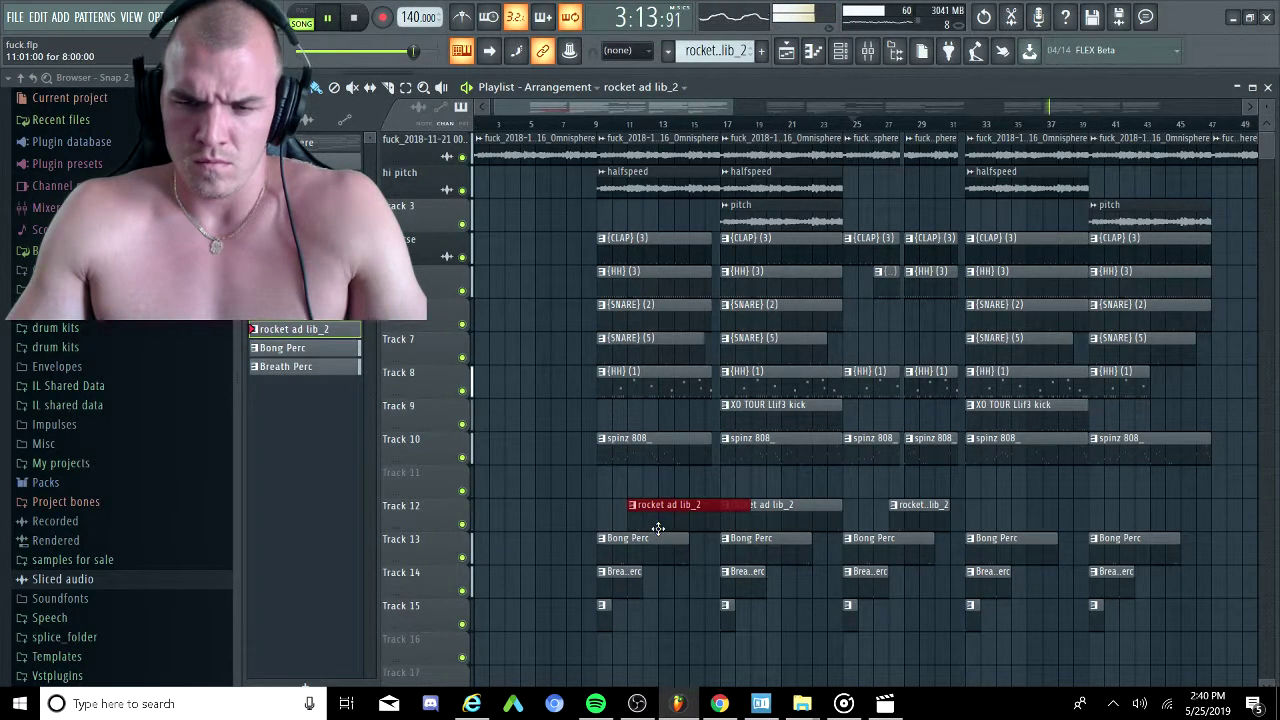
Delete the overlapping full-length rocket ad lib_2 clips at bars 11 and 17 on Track 12.
{"action": "scroll", "coordinate": [658, 528], "scroll_direction": "down", "scroll_amount": 5}
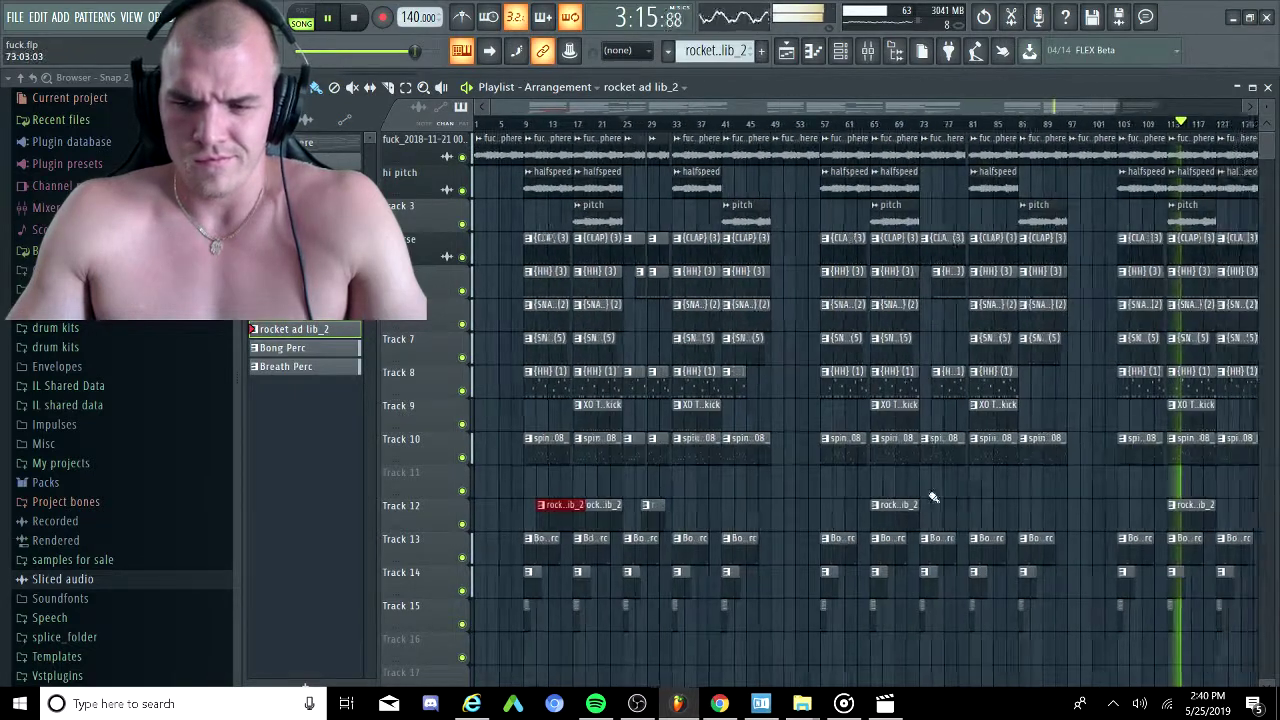
{"action": "scroll", "coordinate": [1093, 518], "scroll_direction": "down", "scroll_amount": 1}
{"action": "scroll", "coordinate": [575, 502], "scroll_direction": "up", "scroll_amount": 5}
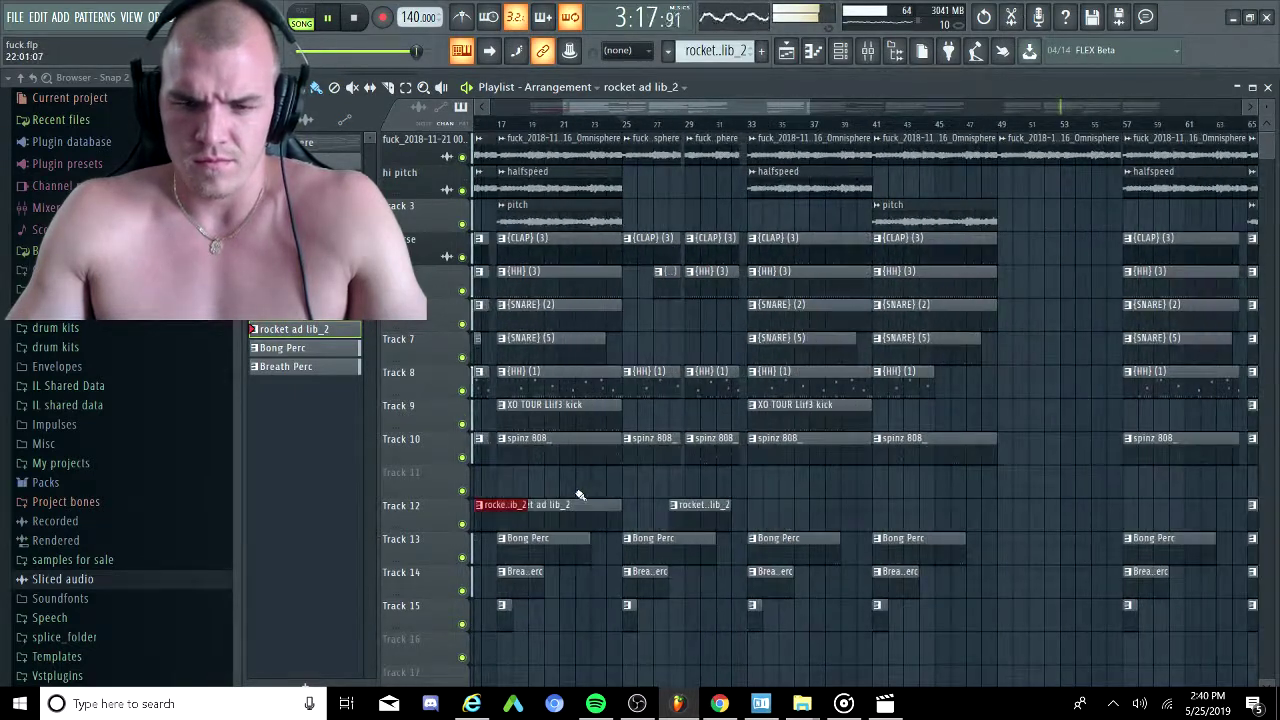
{"action": "right_click", "coordinate": [766, 510]}
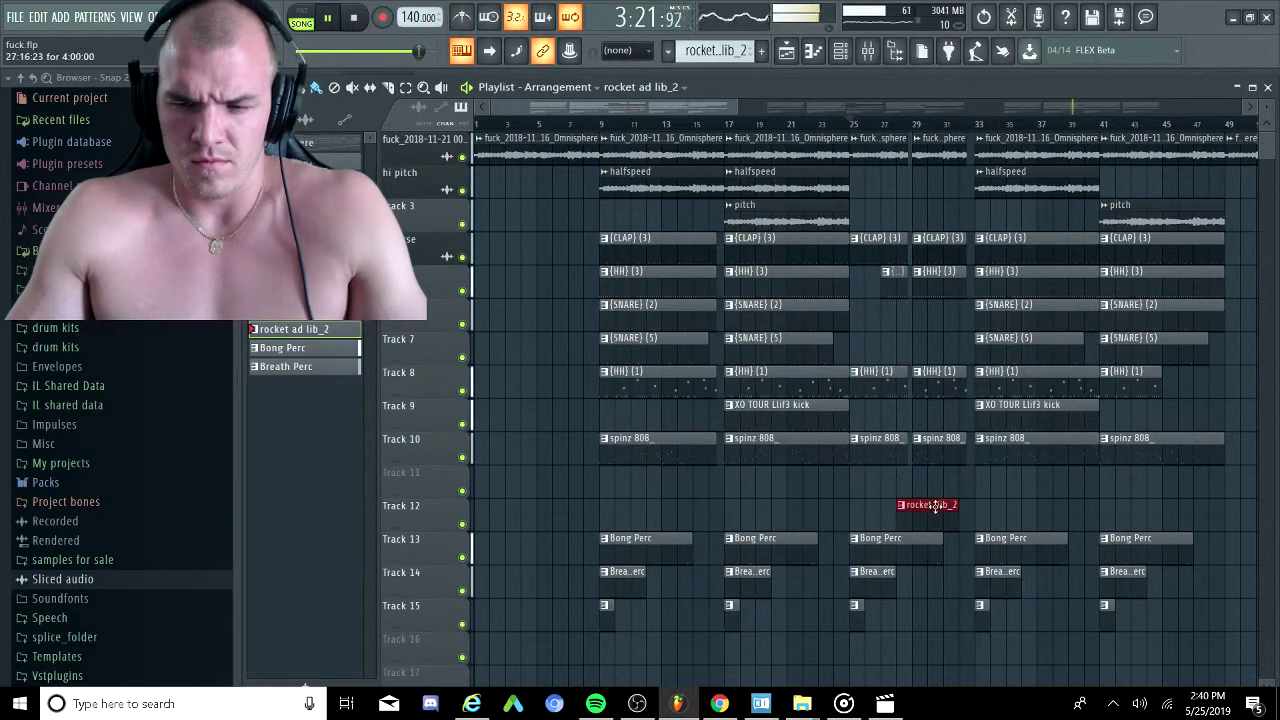
Copy the short four-bar rocket ad lib_2 clip from bar 28 to bar 12 on Track 12.
{"action": "scroll", "coordinate": [929, 511], "scroll_direction": "up", "scroll_amount": 4}
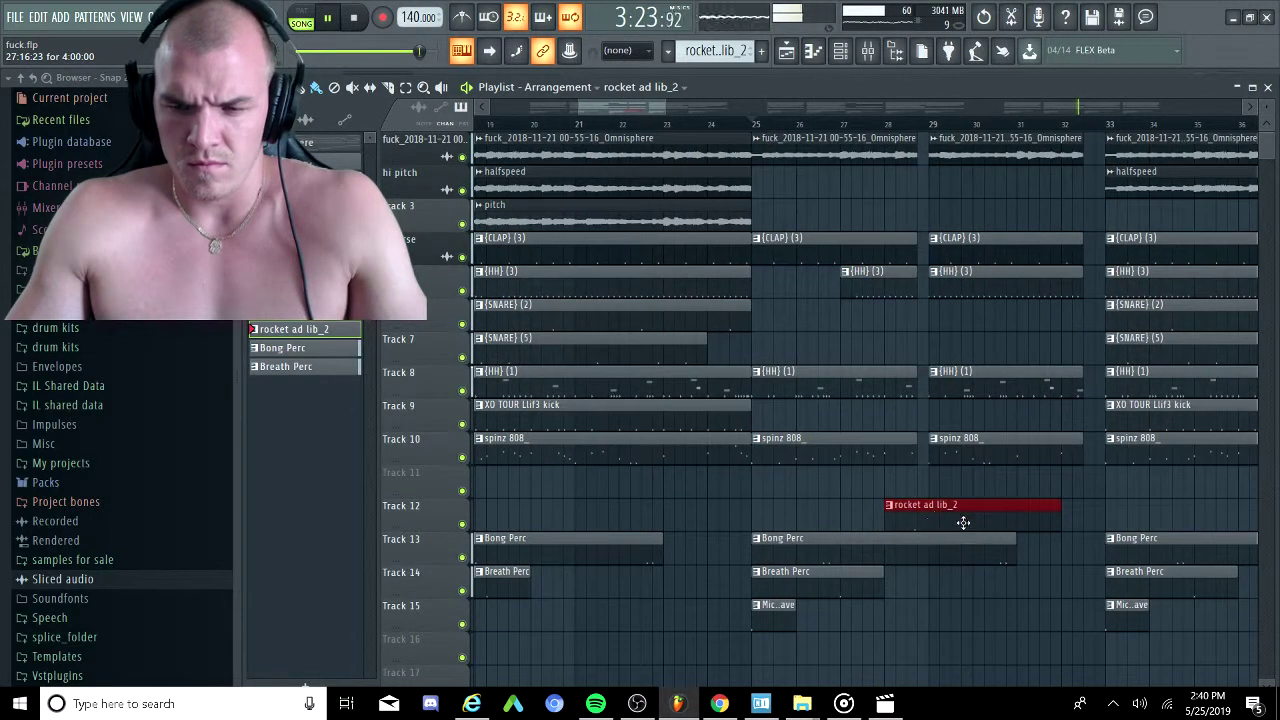
{"action": "scroll", "coordinate": [914, 555], "scroll_direction": "up", "scroll_amount": 4}
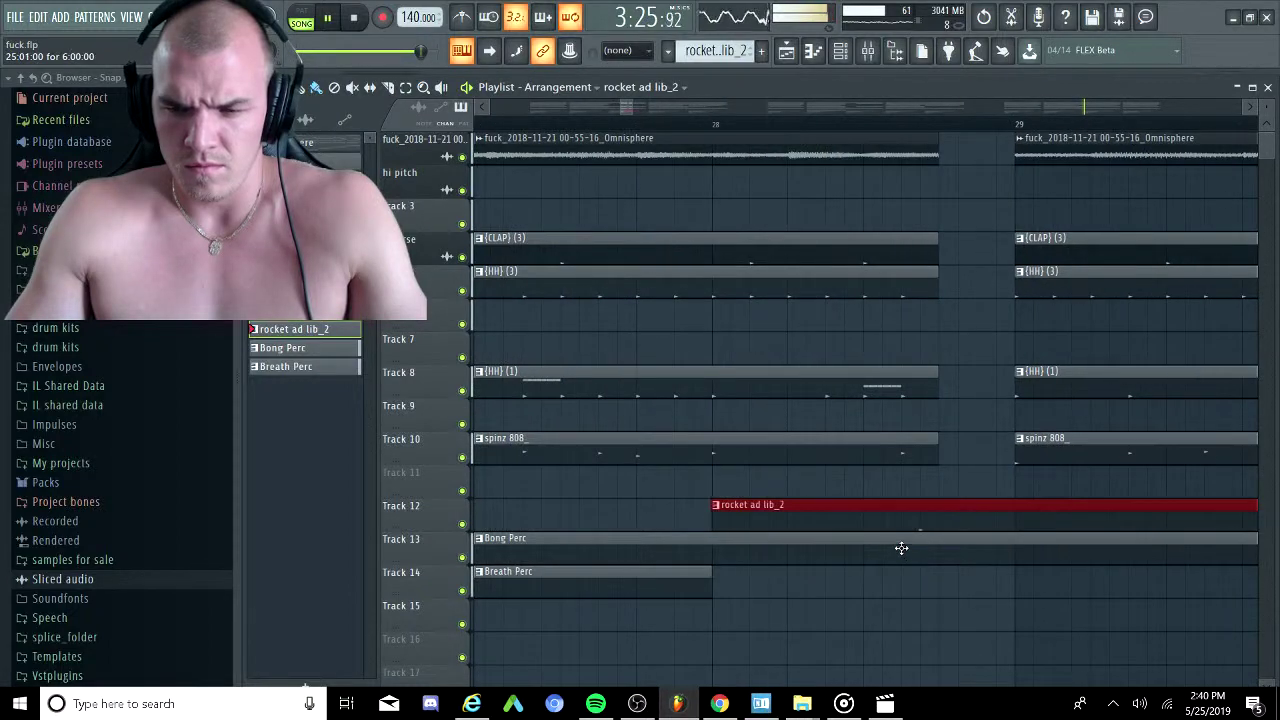
{"action": "scroll", "coordinate": [901, 548], "scroll_direction": "down", "scroll_amount": 1}
{"action": "scroll", "coordinate": [901, 548], "scroll_direction": "down", "scroll_amount": 6}
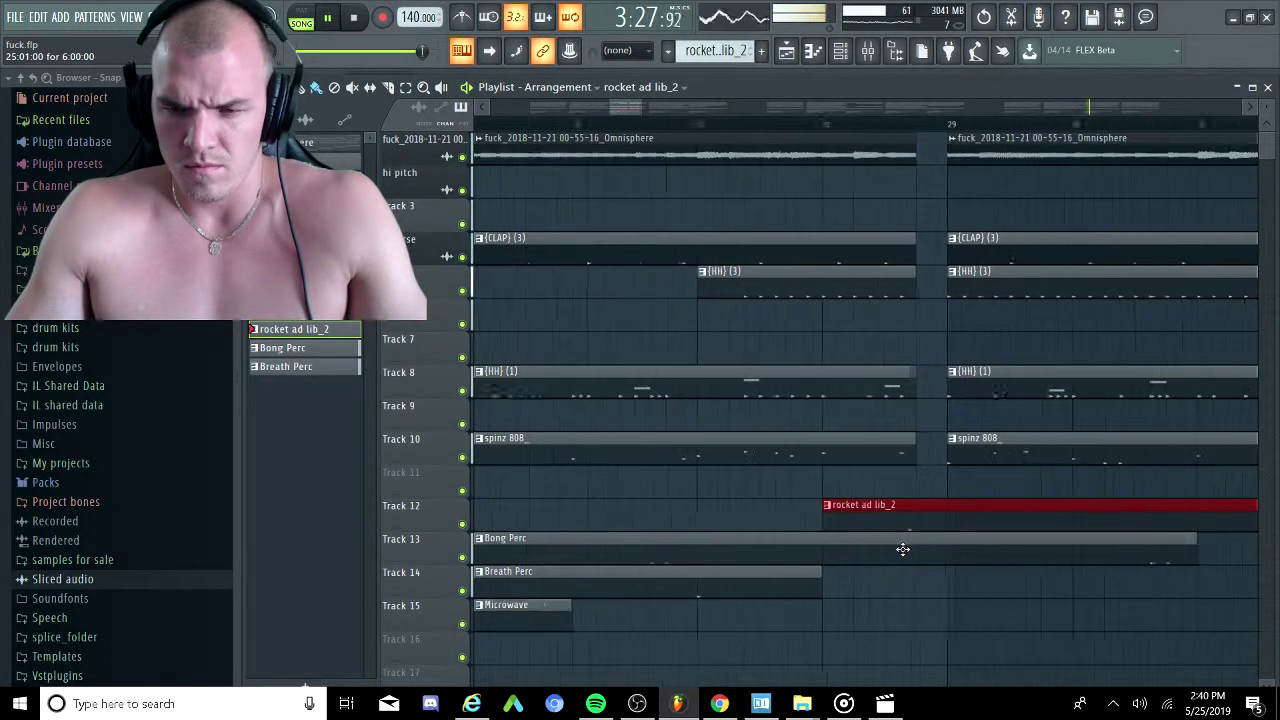
{"action": "scroll", "coordinate": [907, 540], "scroll_direction": "down", "scroll_amount": 3}
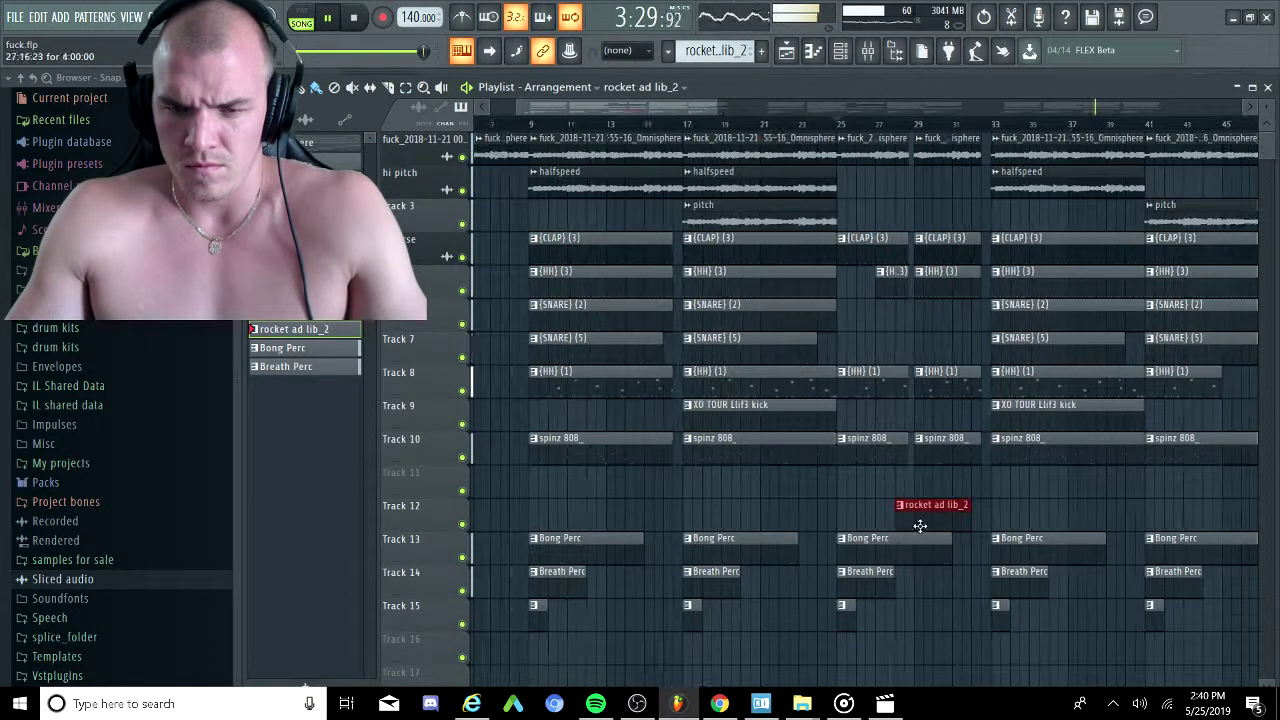
{"action": "left_click_drag", "start_coordinate": [922, 521], "coordinate": [630, 535]}
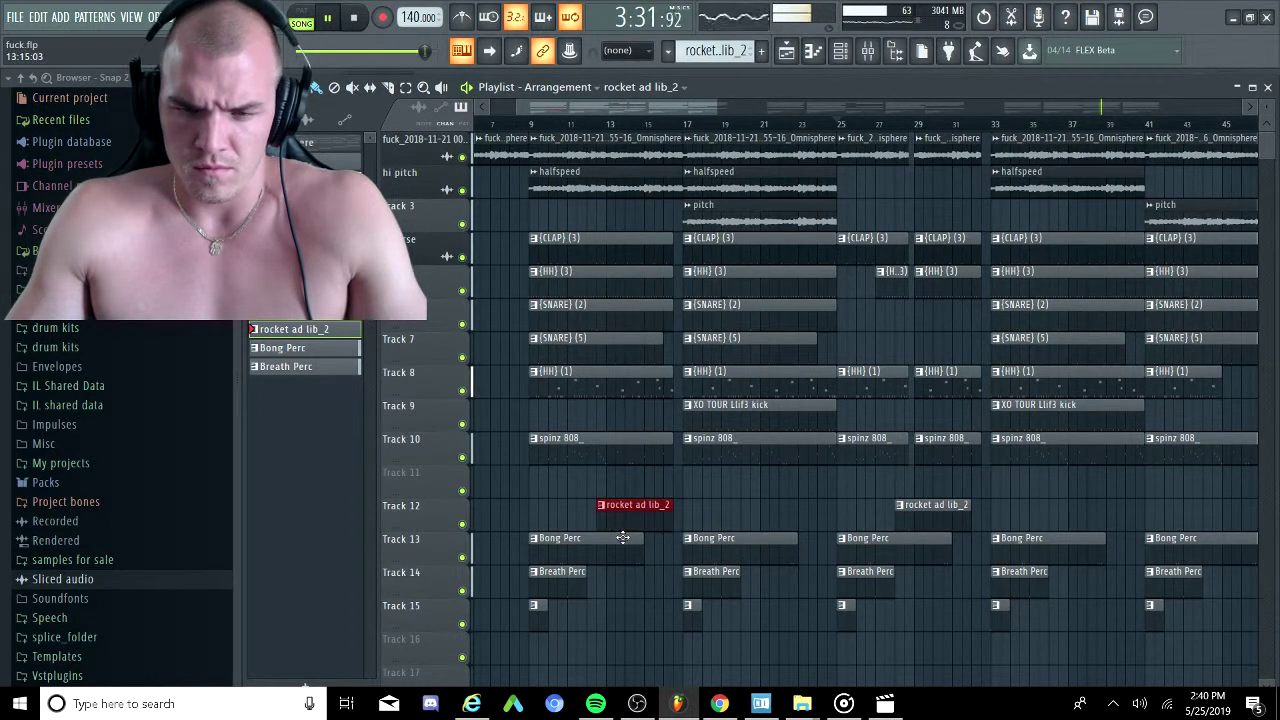
{"action": "scroll", "coordinate": [600, 535], "scroll_direction": "up", "scroll_amount": 2}
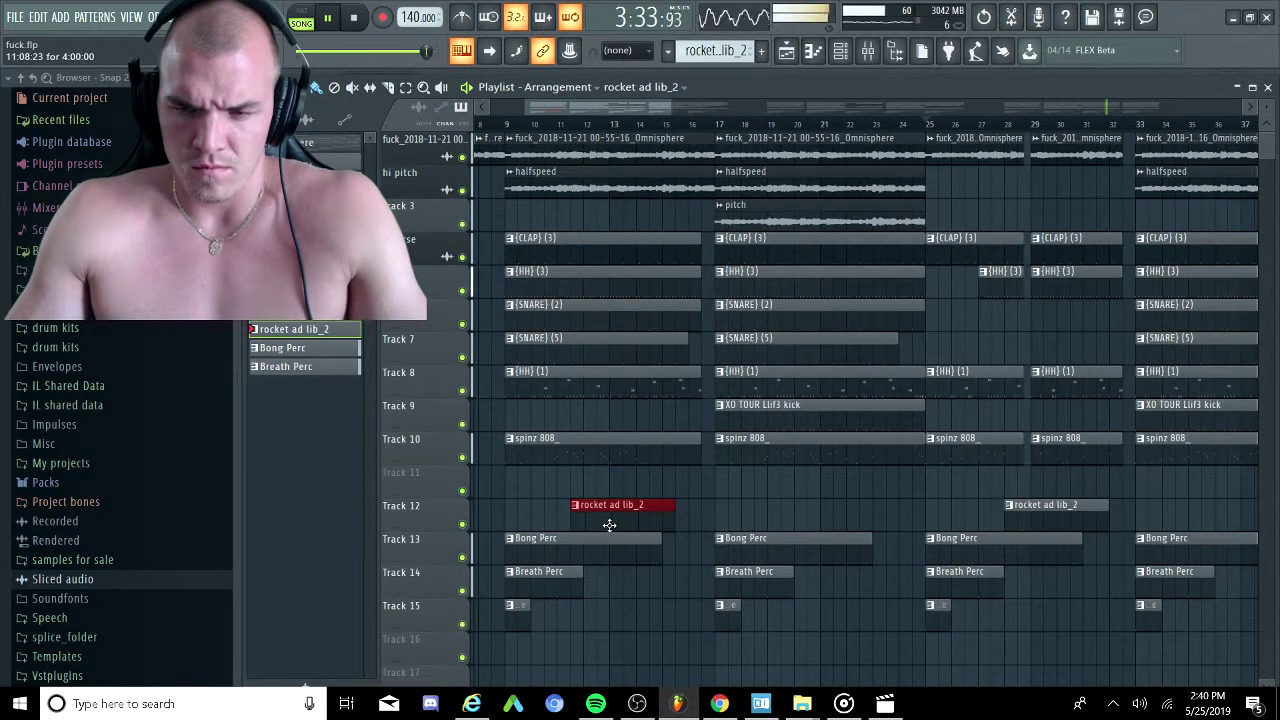
Play the song from bar 8 to check the rocket ad lib placed at bar 12.
{"action": "key", "text": "space"}
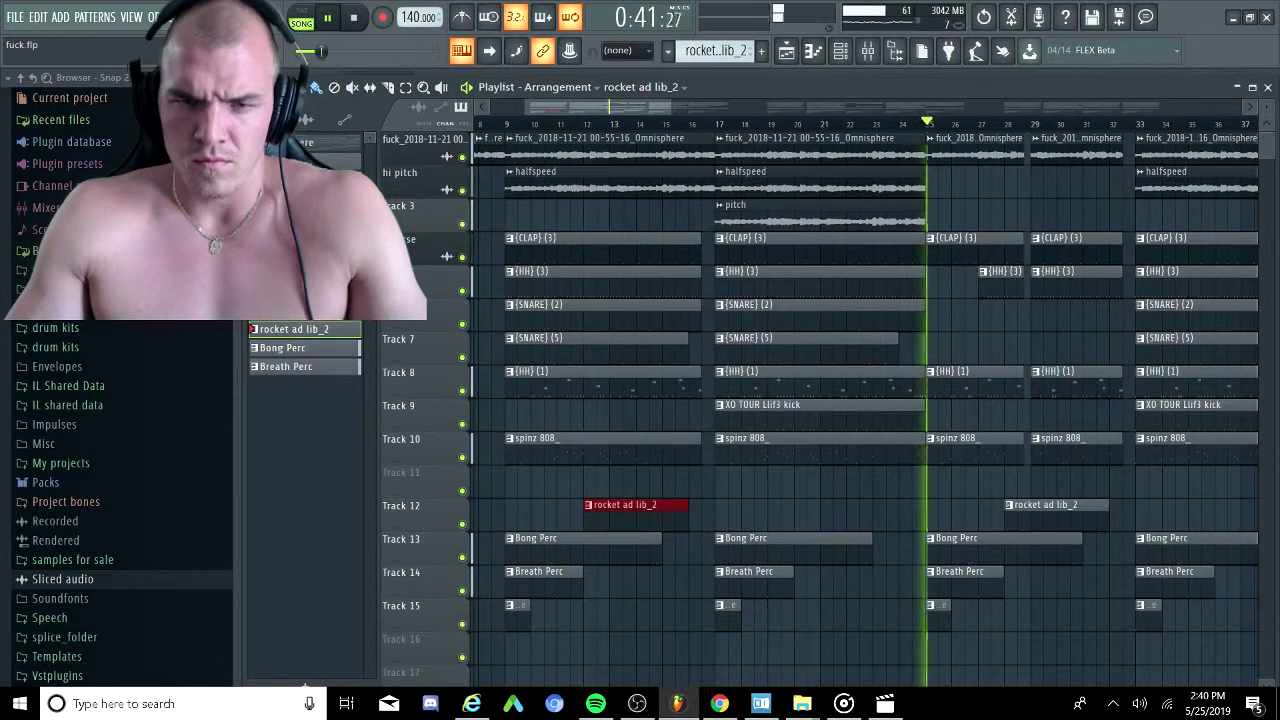
{"action": "left_click", "coordinate": [487, 124]}
{"action": "key", "text": "space"}
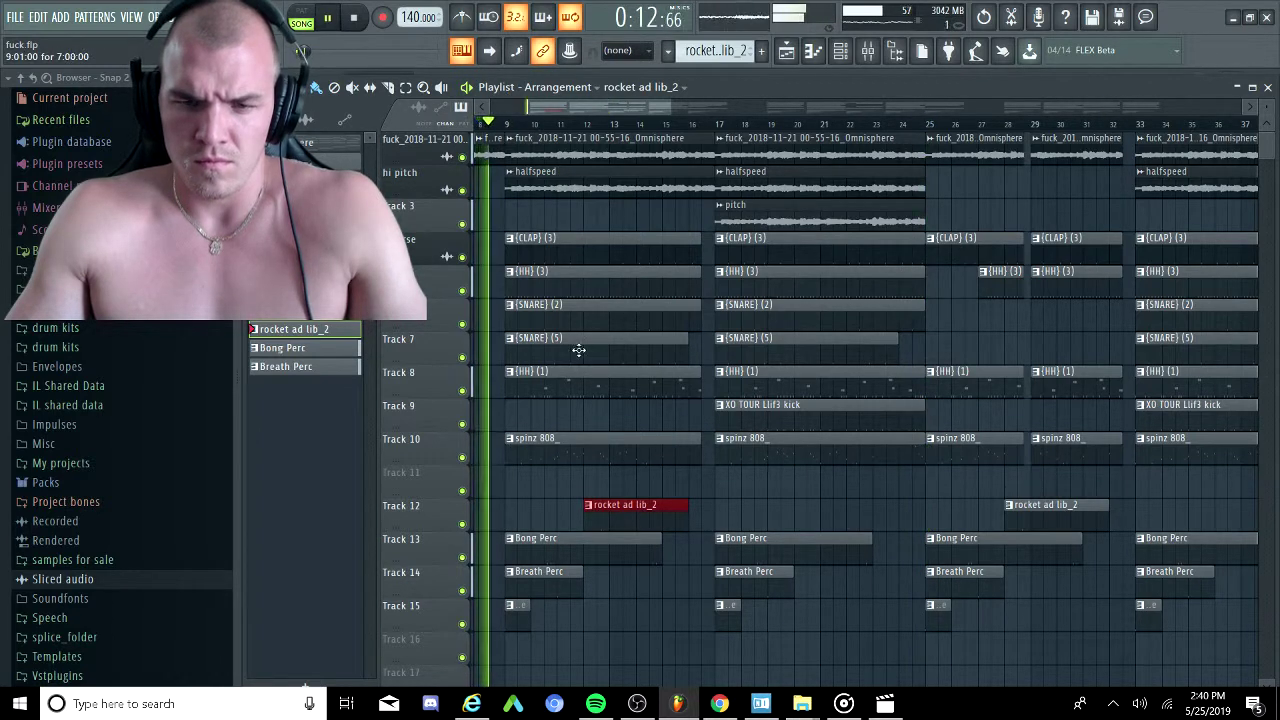
{"action": "left_click", "coordinate": [574, 492], "text": "ctrl"}
{"action": "scroll", "coordinate": [574, 492], "scroll_direction": "right", "scroll_amount": 1}
{"action": "scroll", "coordinate": [620, 470], "scroll_direction": "left", "scroll_amount": 4}
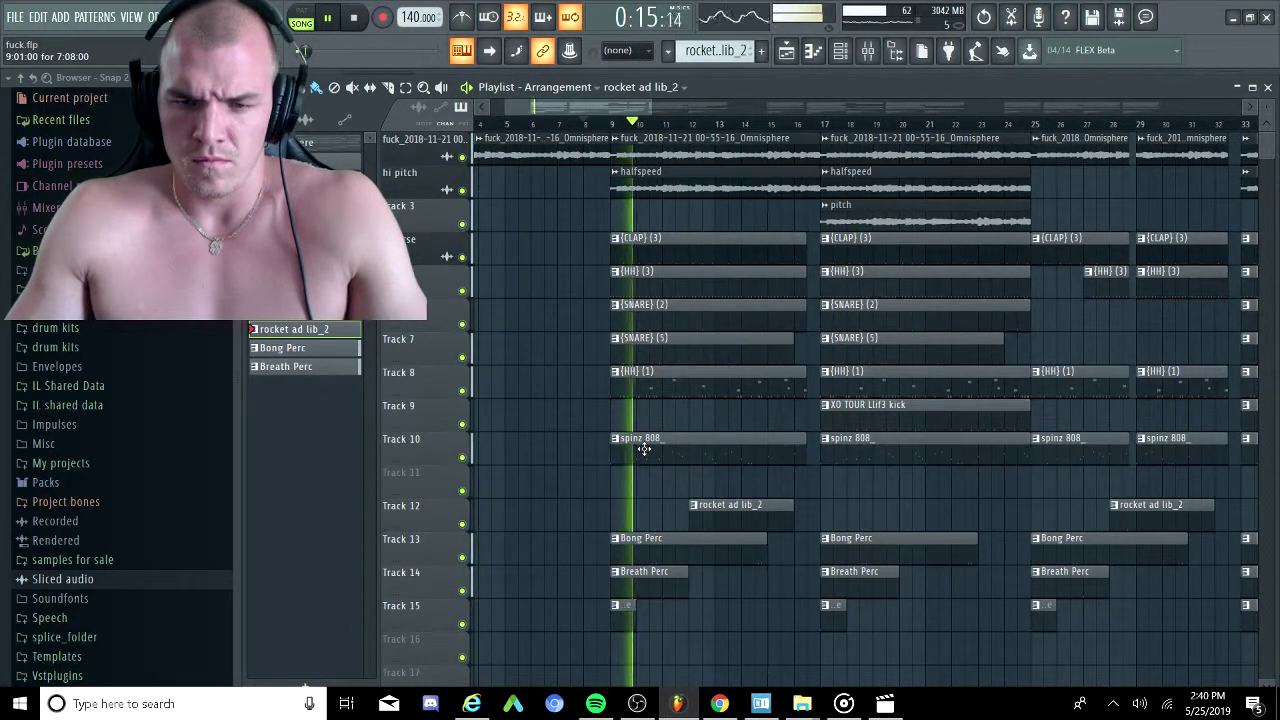
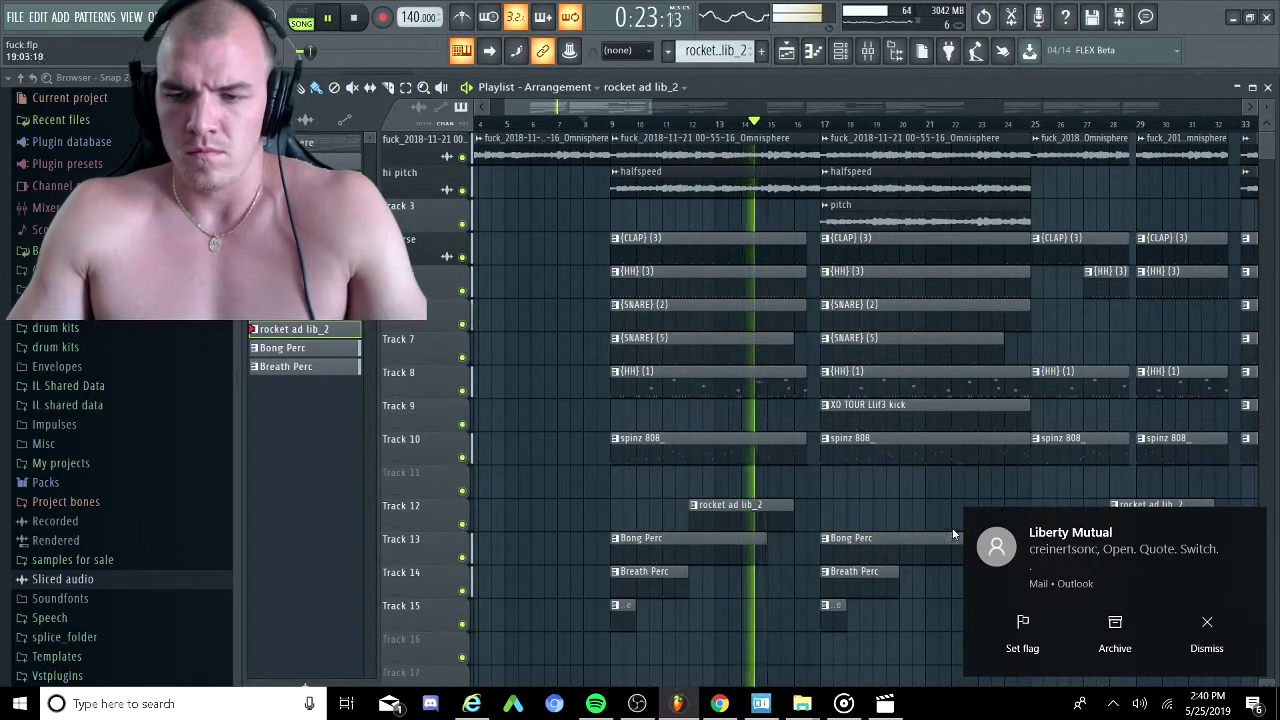
Delete the rocket ad lib_2 clip at bar 113 on Track 12.
{"action": "scroll", "coordinate": [965, 535], "scroll_direction": "down", "scroll_amount": 2}
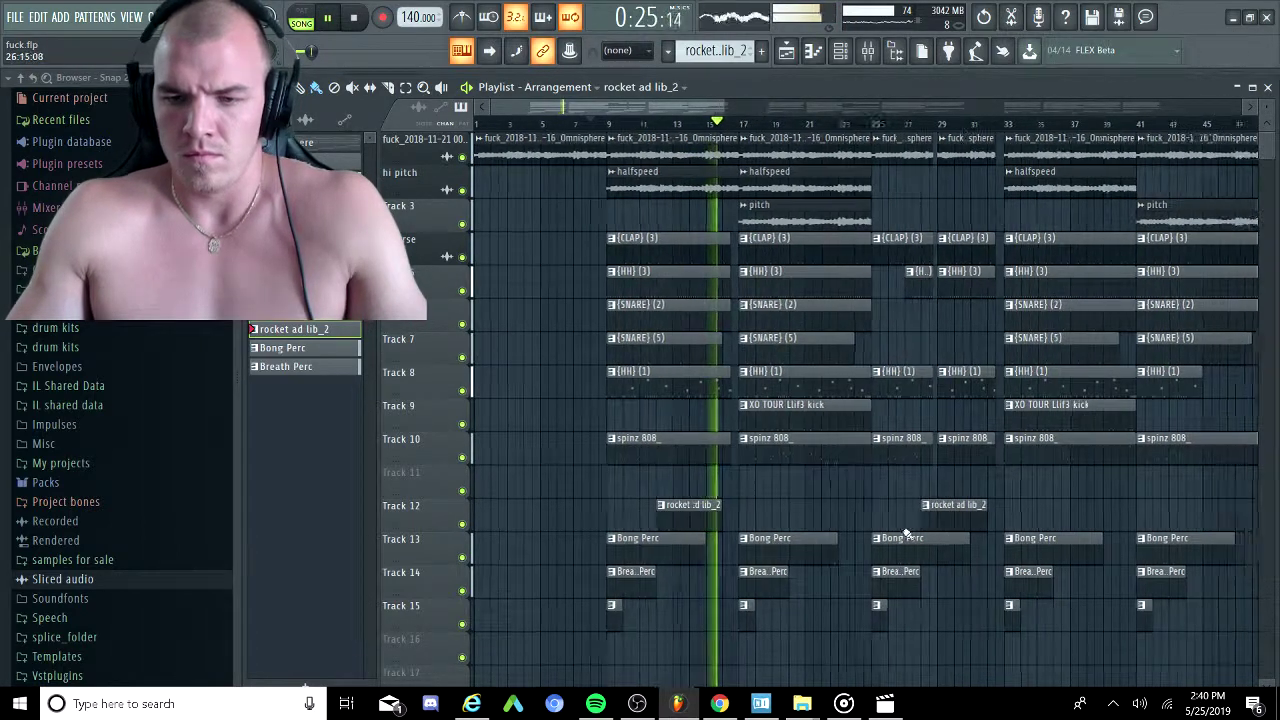
{"action": "scroll", "coordinate": [908, 531], "scroll_direction": "down", "scroll_amount": 2}
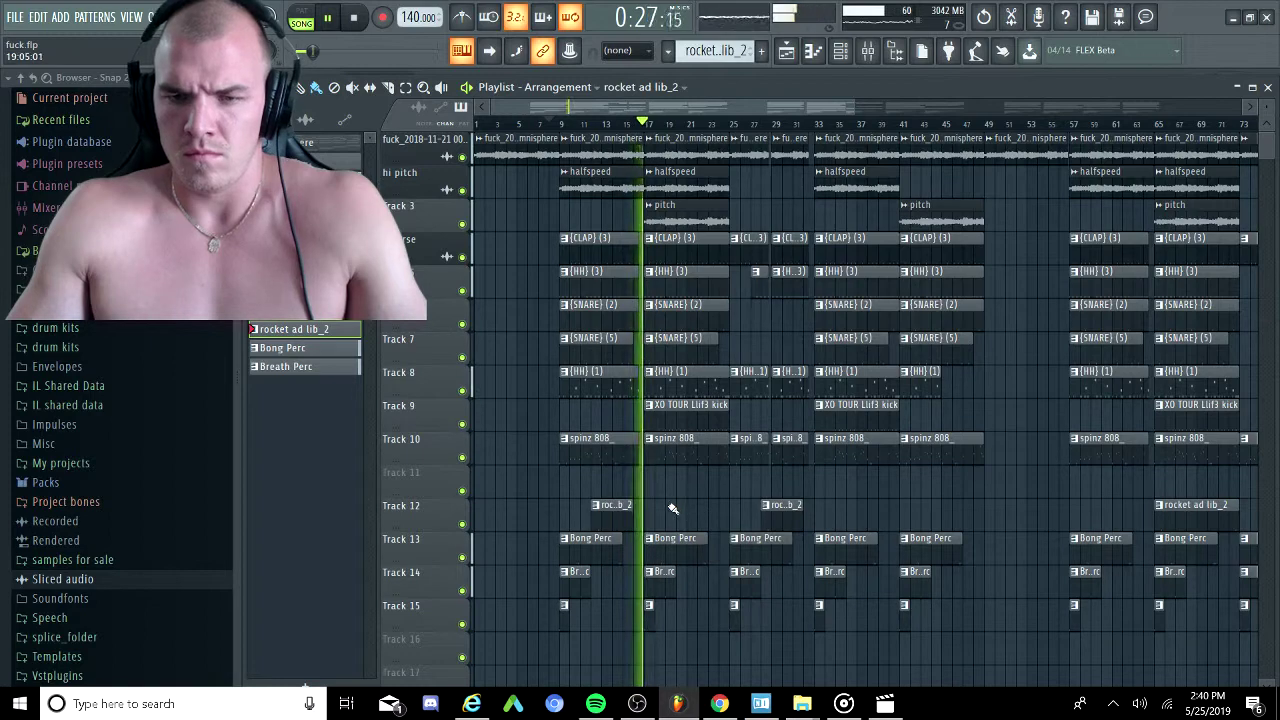
{"action": "scroll", "coordinate": [666, 486], "scroll_direction": "up", "scroll_amount": 3}
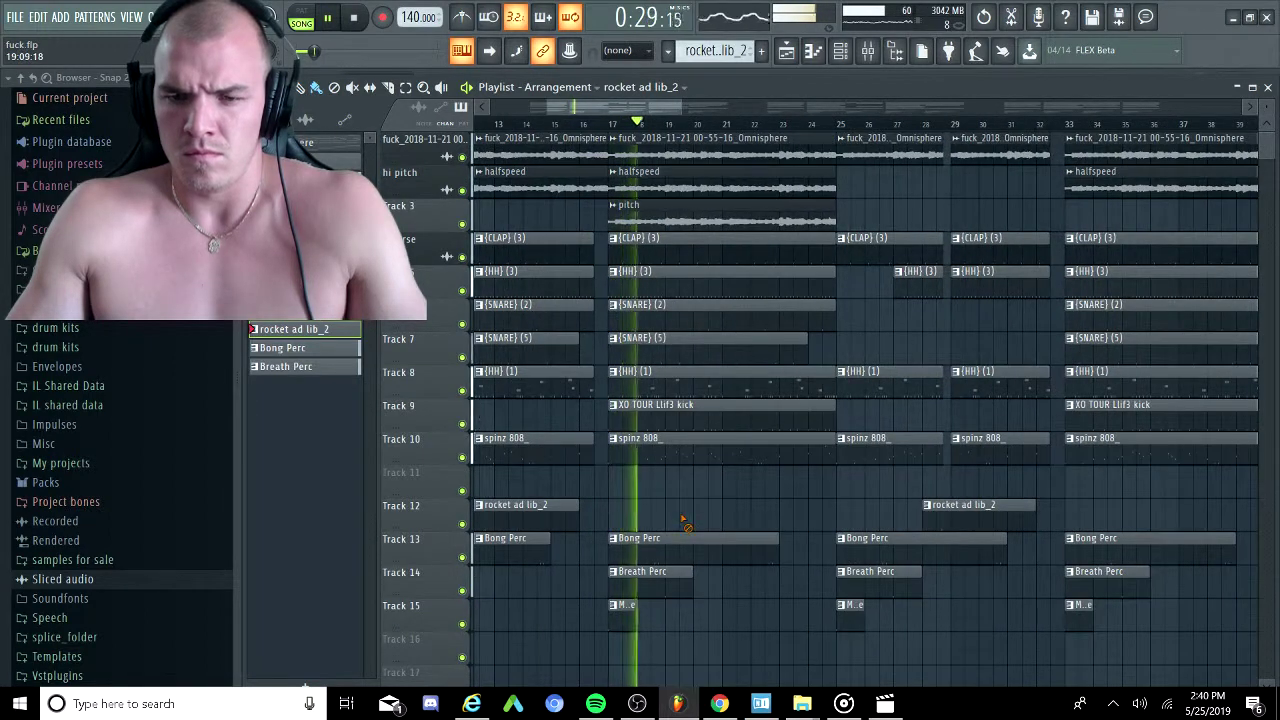
{"action": "scroll", "coordinate": [694, 511], "scroll_direction": "down", "scroll_amount": 5}
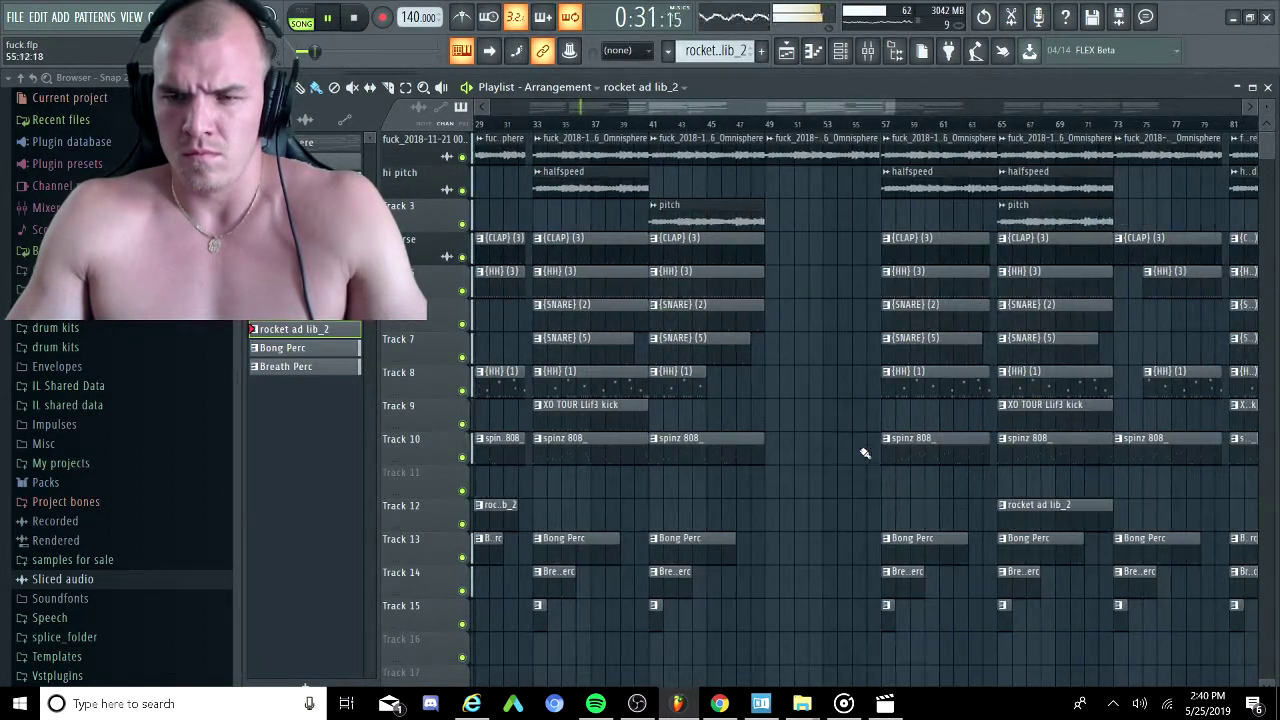
{"action": "scroll", "coordinate": [864, 437], "scroll_direction": "down", "scroll_amount": 5}
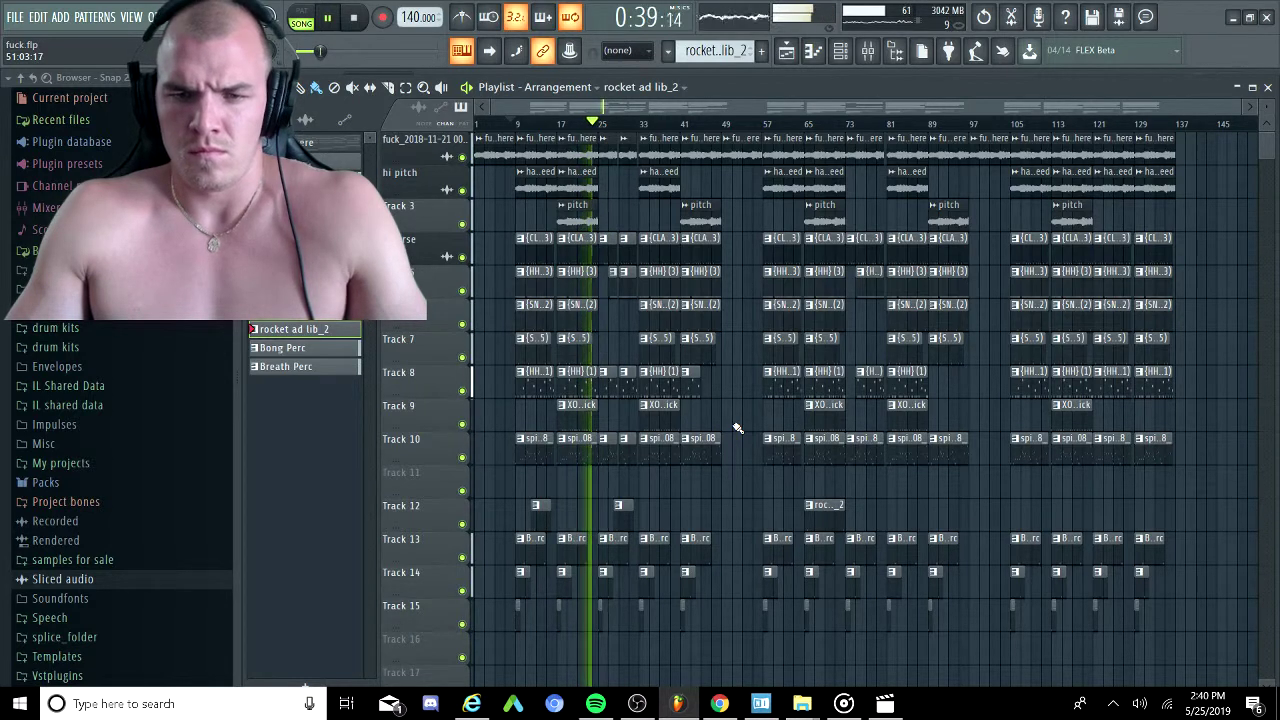
Review the mixer effect chains on the Omnisphere, halfspeed, percussion, rocket ad lib_2, kick and {HH} (3) channels.
{"action": "left_click", "coordinate": [868, 50]}
{"action": "scroll", "coordinate": [587, 253], "scroll_direction": "down", "scroll_amount": 5}
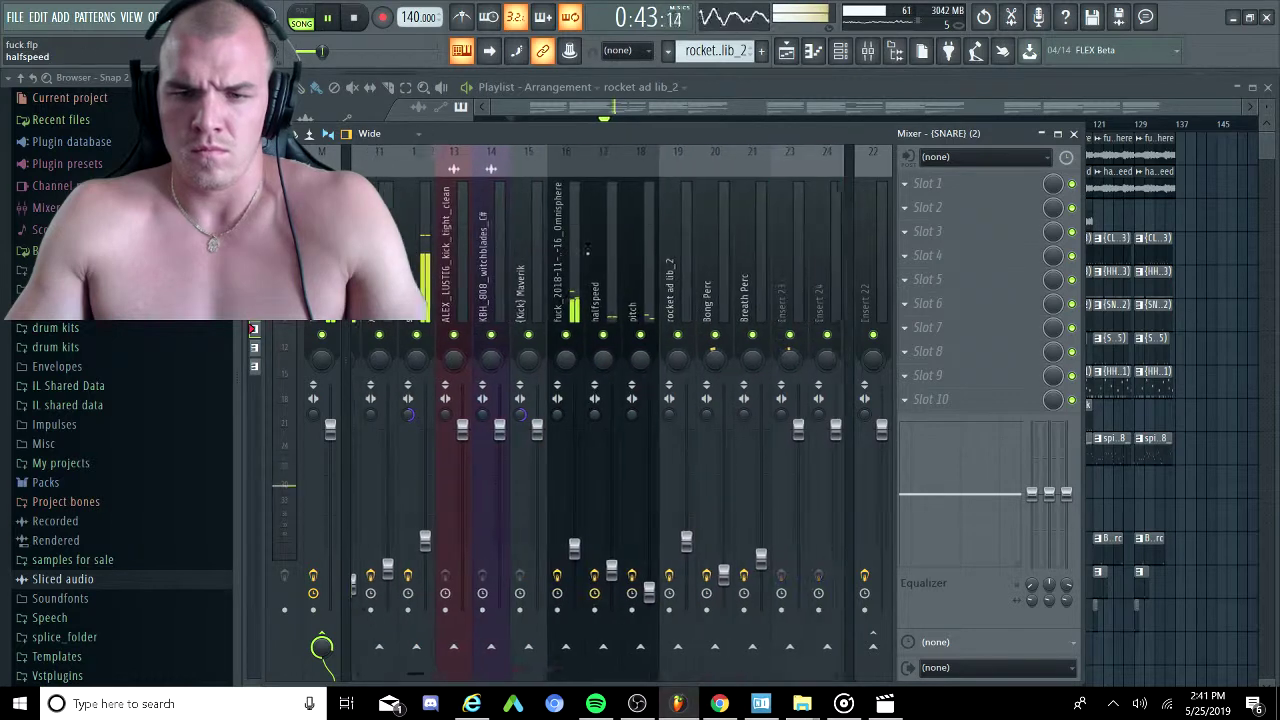
{"action": "left_click", "coordinate": [587, 253]}
{"action": "left_click", "coordinate": [563, 269]}
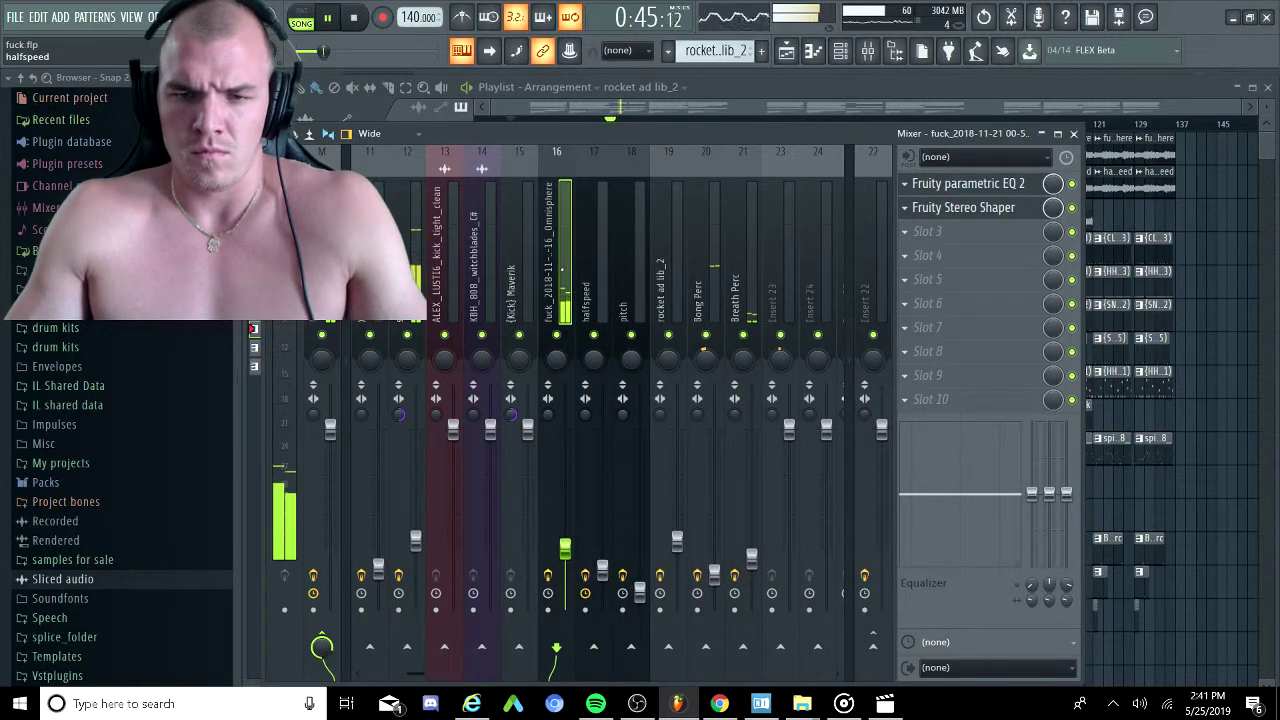
{"action": "left_click", "coordinate": [601, 266]}
{"action": "left_click", "coordinate": [712, 259]}
{"action": "left_click", "coordinate": [750, 254]}
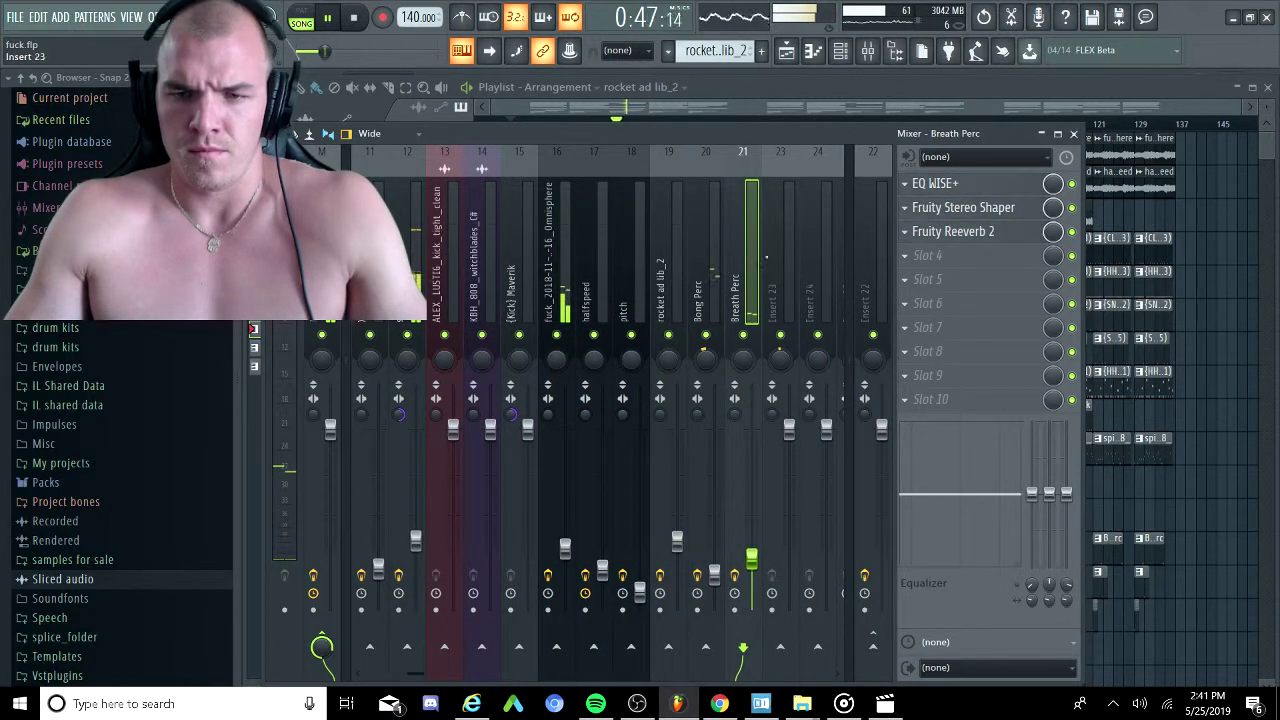
{"action": "left_click", "coordinate": [708, 265]}
{"action": "left_click", "coordinate": [684, 275]}
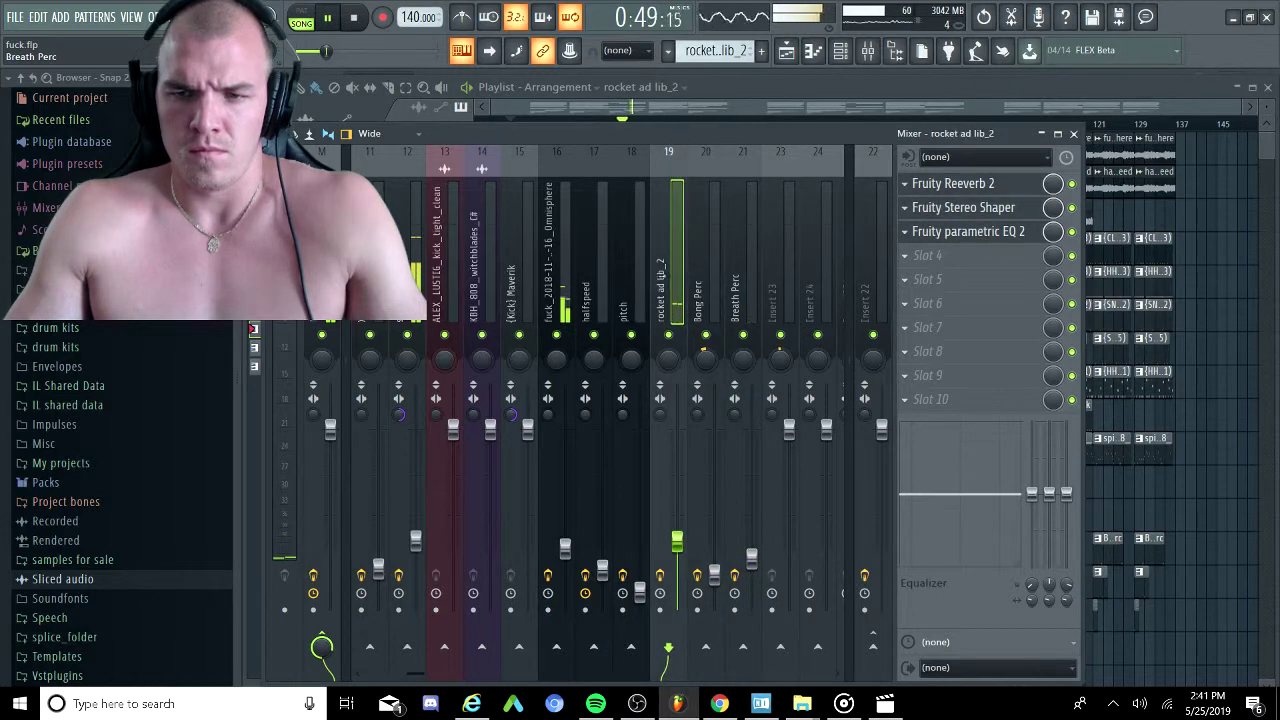
{"action": "left_click_drag", "start_coordinate": [662, 275], "coordinate": [372, 276]}
{"action": "scroll", "coordinate": [372, 276], "scroll_direction": "up", "scroll_amount": 1}
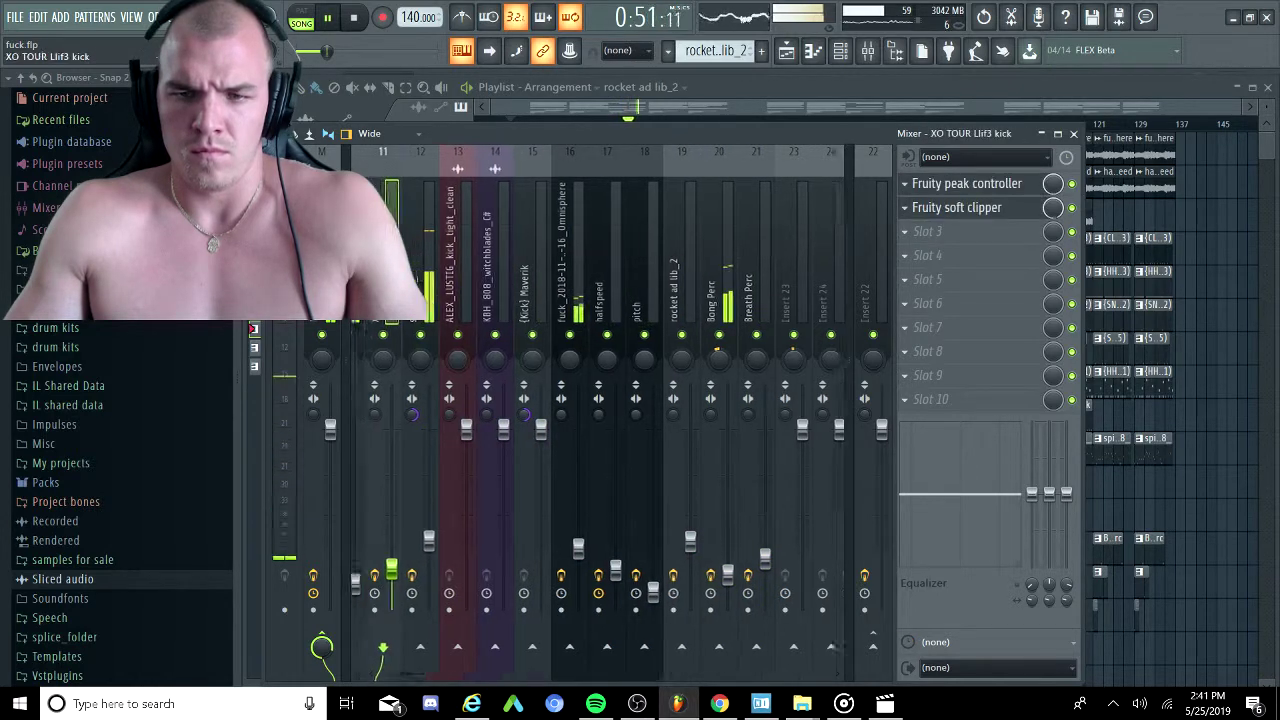
{"action": "scroll", "coordinate": [376, 277], "scroll_direction": "up", "scroll_amount": 4}
{"action": "left_click", "coordinate": [548, 286]}
{"action": "scroll", "coordinate": [600, 400], "scroll_direction": "down", "scroll_amount": 4}
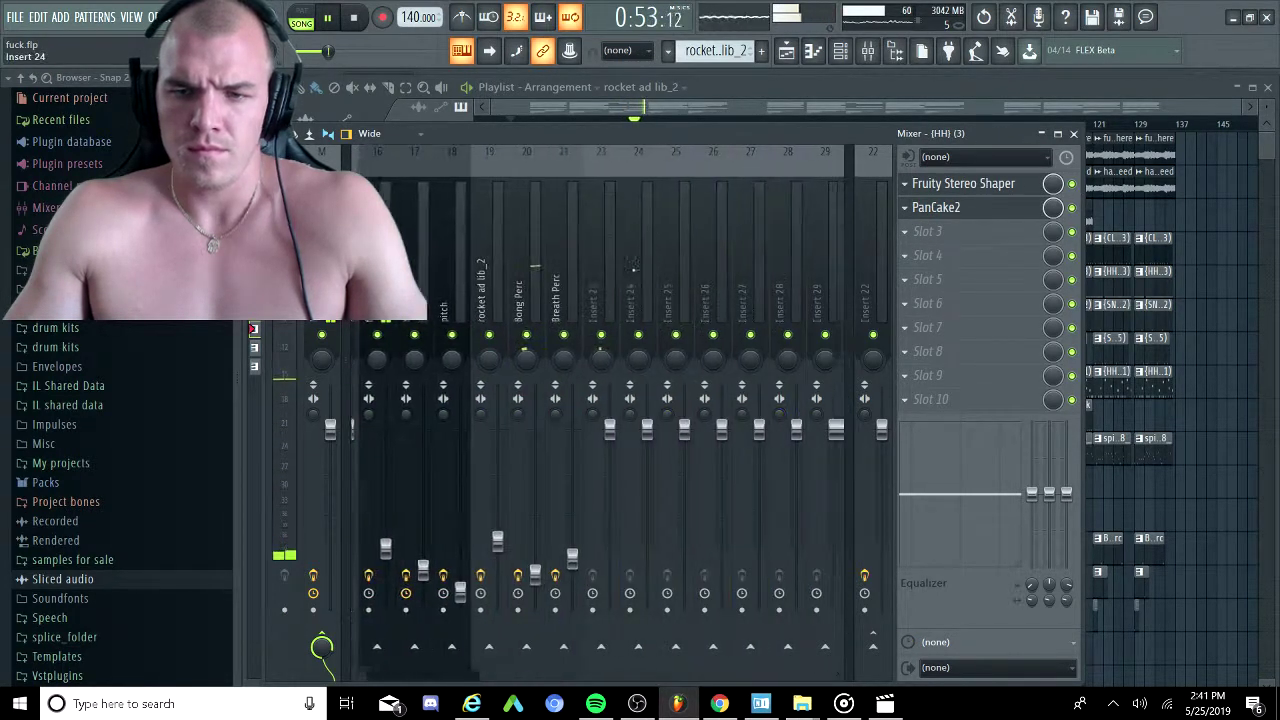
Copy the PanCake2 effect from the {HH} (3) mixer channel to the halfspeed channel.
{"action": "left_click", "coordinate": [906, 211]}
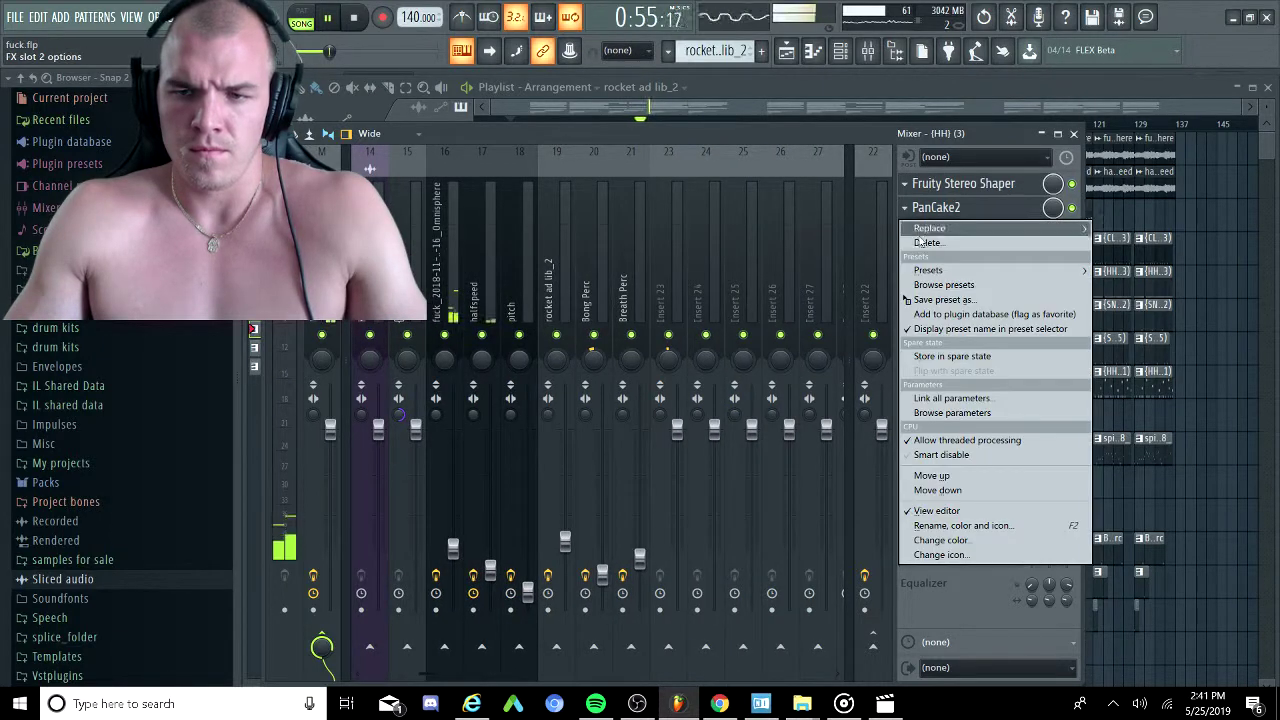
{"action": "left_click_drag", "start_coordinate": [931, 299], "coordinate": [647, 278]}
{"action": "left_click_drag", "start_coordinate": [487, 285], "coordinate": [487, 286]}
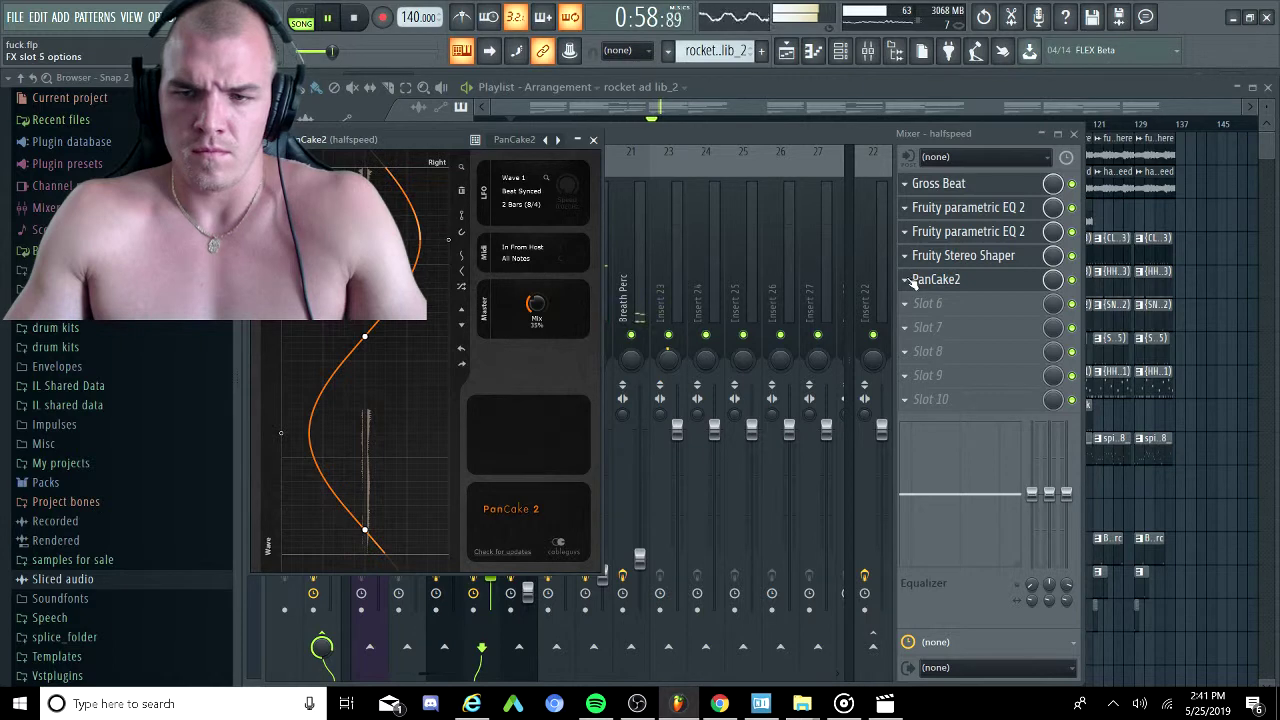
Copy PanCake2 from the halfspeed channel to the pitch channel, shifting its panning wave and setting its mix to about 60%.
{"action": "left_click", "coordinate": [907, 281]}
{"action": "left_click", "coordinate": [930, 369]}
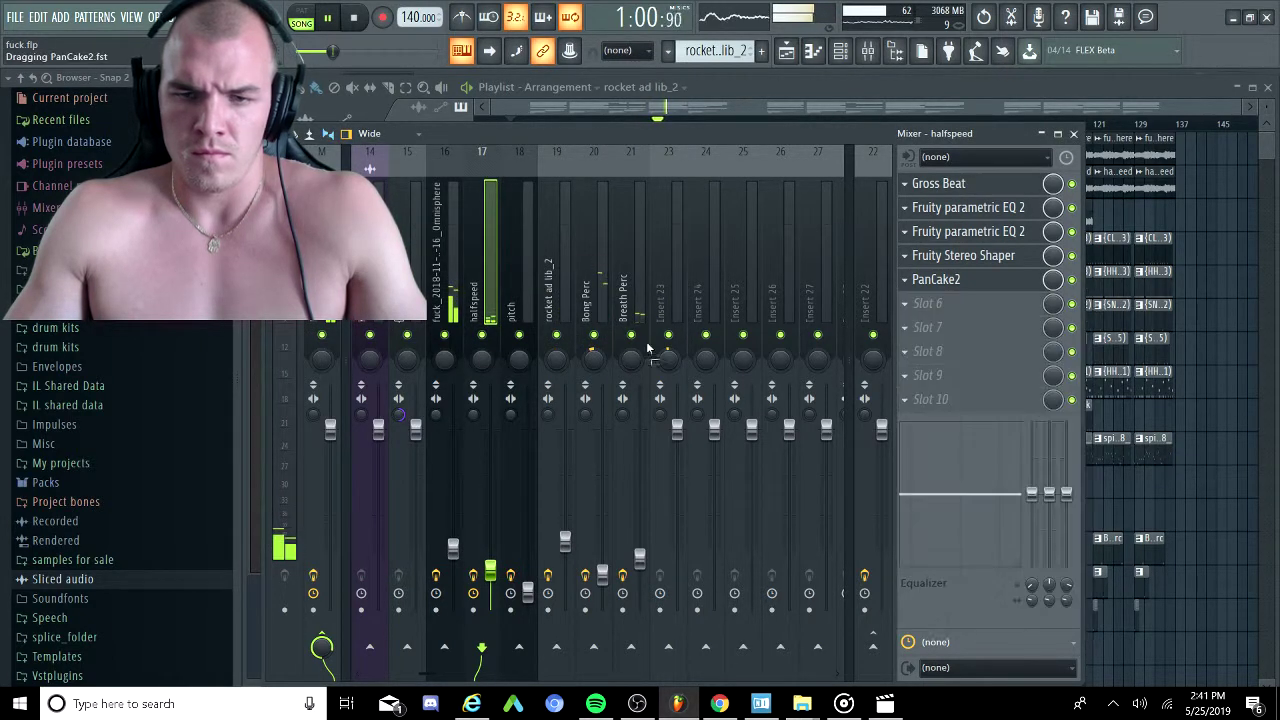
{"action": "left_click_drag", "start_coordinate": [507, 283], "coordinate": [512, 292]}
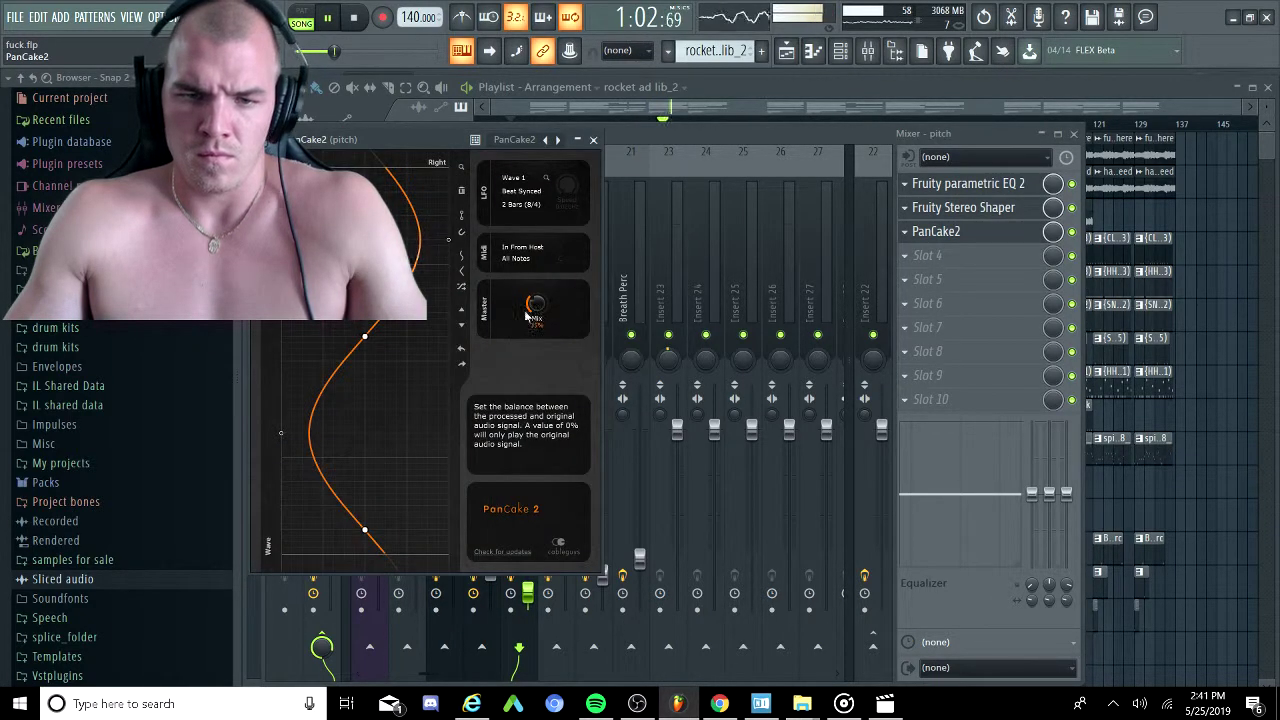
{"action": "left_click", "coordinate": [462, 333]}
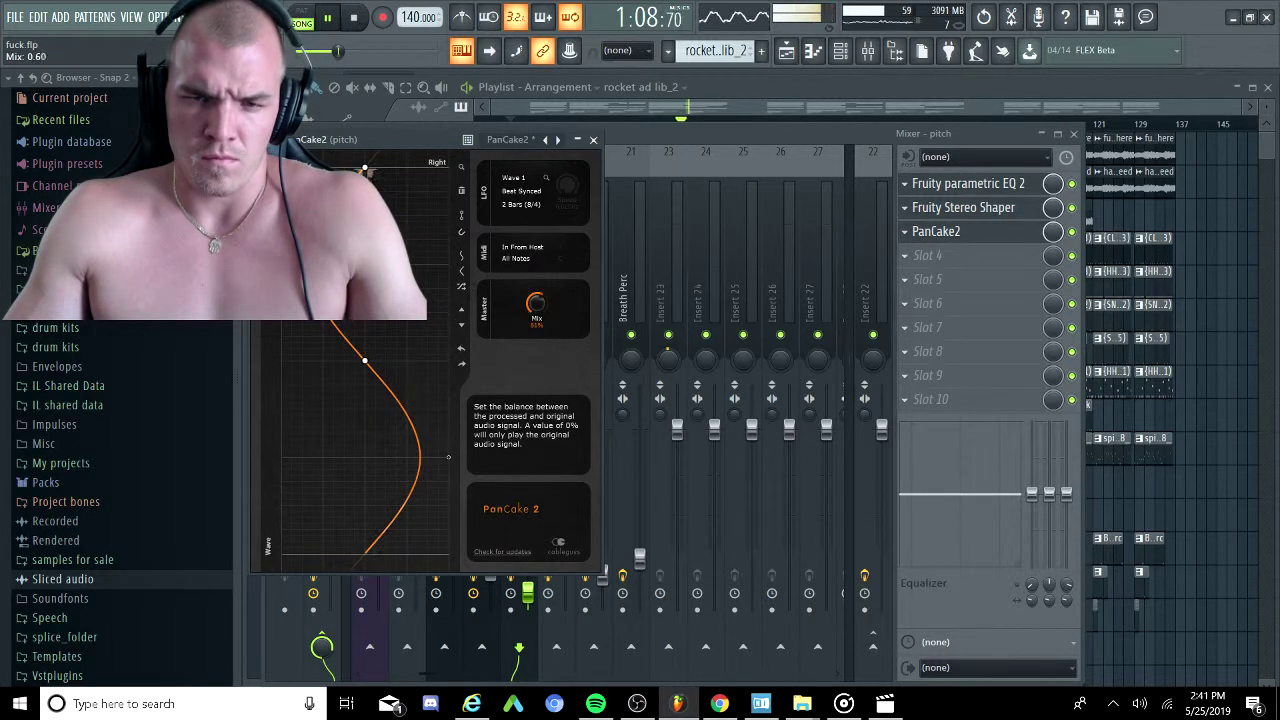
{"action": "left_click", "coordinate": [593, 140]}
Adjust the PanCake2 mix amount on the halfspeed channel.
{"action": "left_click", "coordinate": [490, 256]}
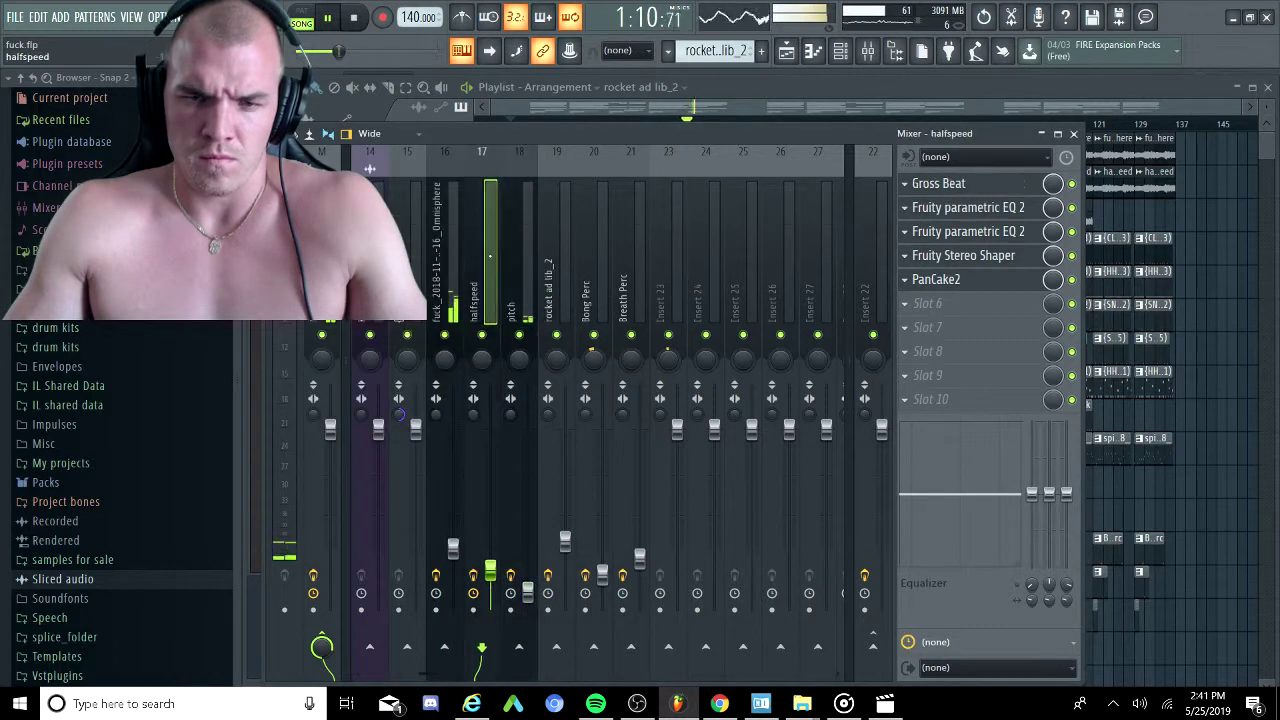
{"action": "left_click", "coordinate": [945, 280]}
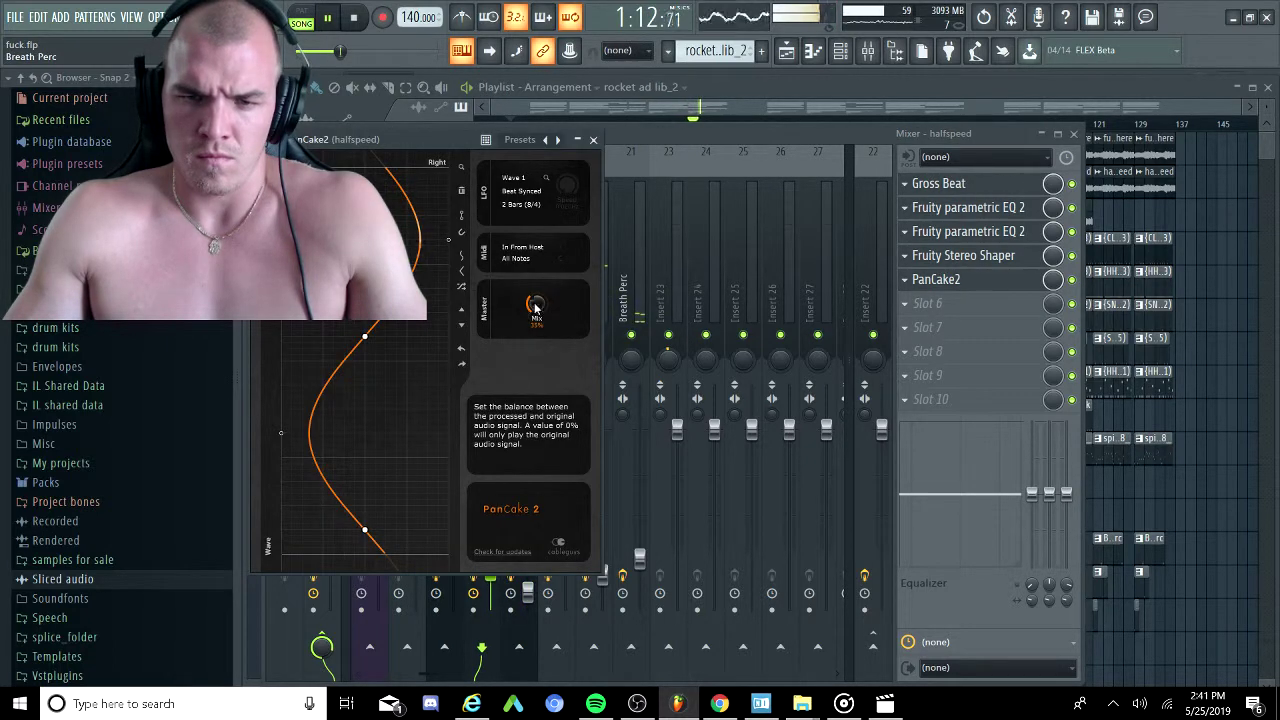
{"action": "left_click_drag", "start_coordinate": [538, 303], "coordinate": [538, 307]}
{"action": "left_click", "coordinate": [617, 242]}
Examine the Omnisphere and {SNARE} (2) mixer channels for effects while the song plays.
{"action": "scroll", "coordinate": [615, 240], "scroll_direction": "up", "scroll_amount": 5}
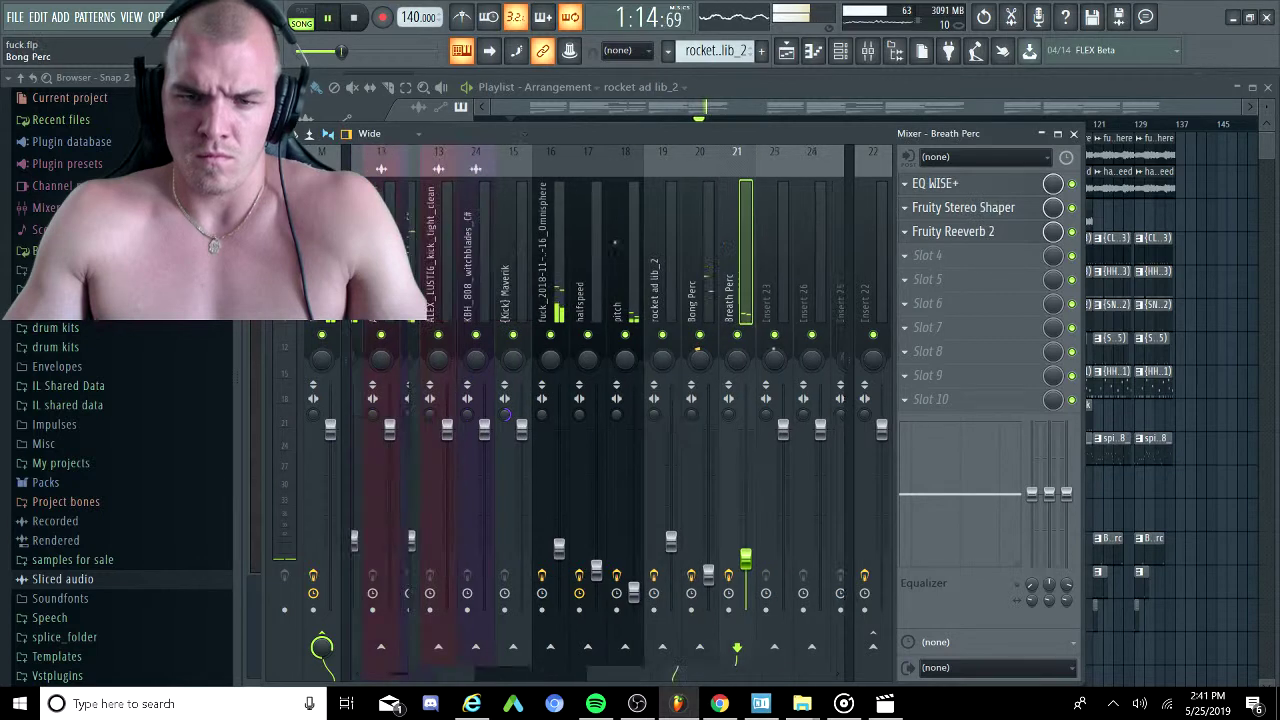
{"action": "left_click", "coordinate": [614, 240]}
{"action": "scroll", "coordinate": [571, 250], "scroll_direction": "right", "scroll_amount": 5}
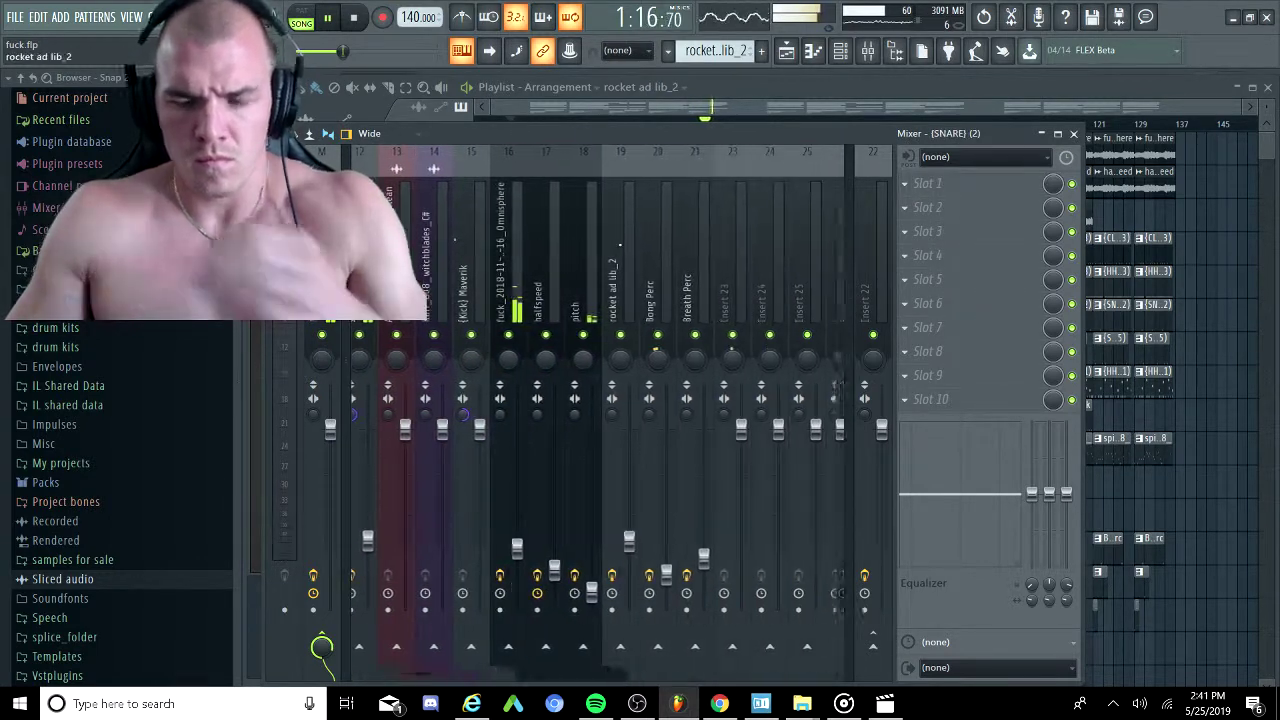
{"action": "left_click", "coordinate": [494, 256]}
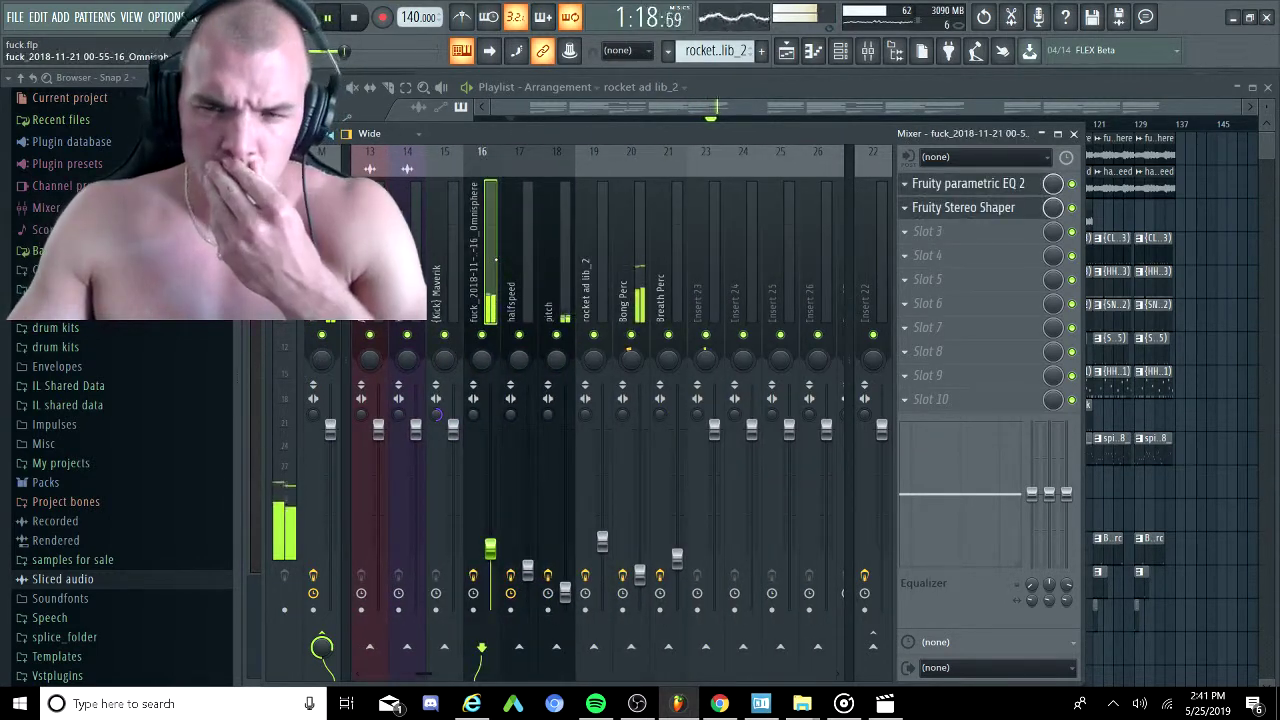
{"action": "scroll", "coordinate": [590, 400], "scroll_direction": "left", "scroll_amount": 5}
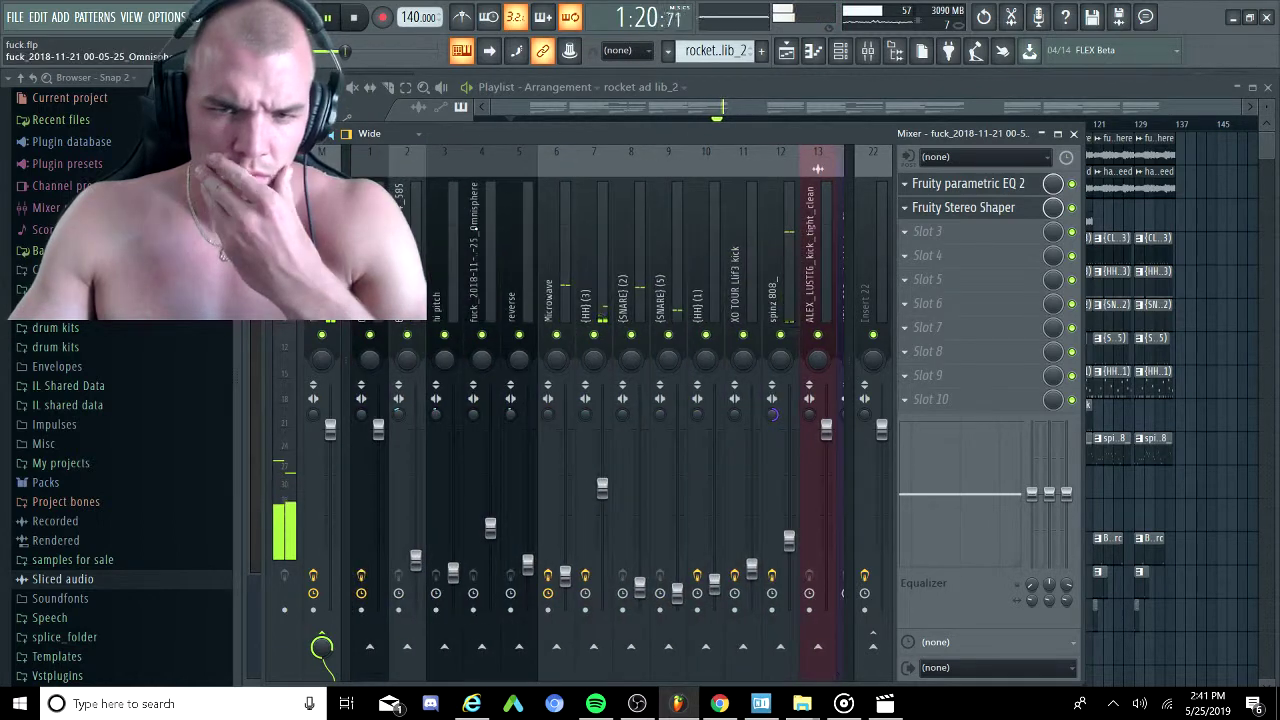
{"action": "left_click", "coordinate": [623, 284]}
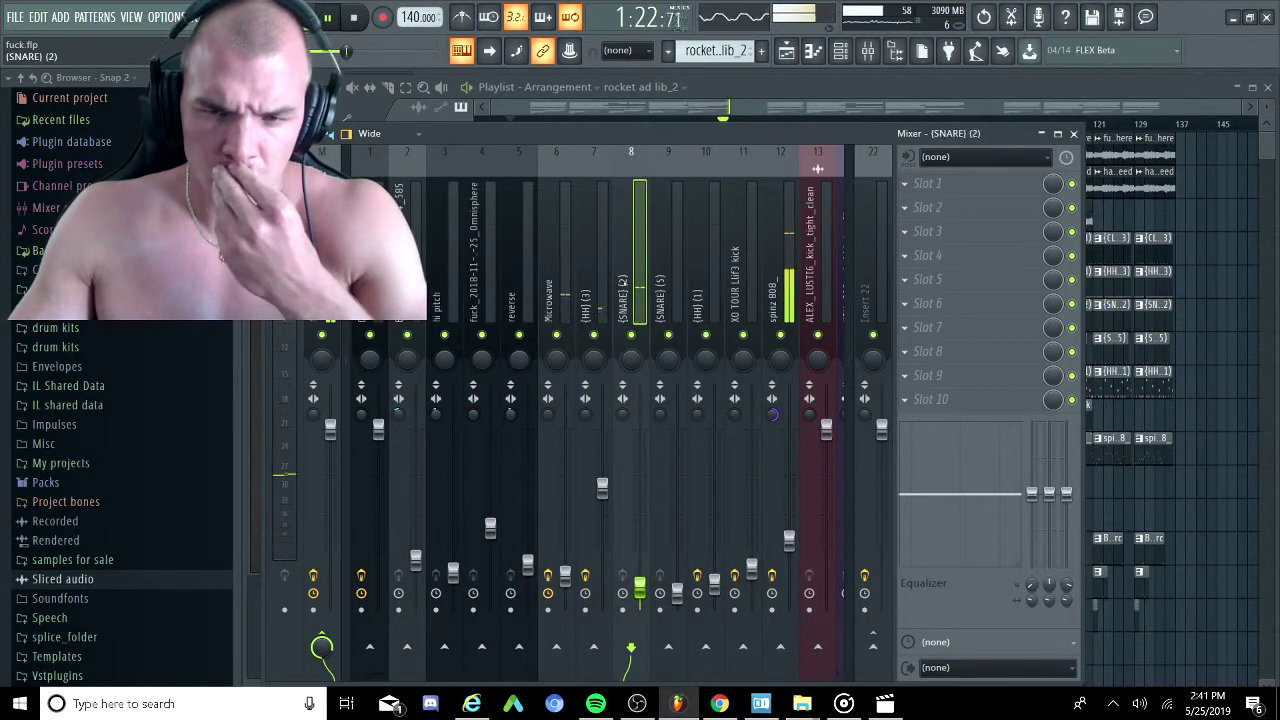
Trim the ends of the {CLAP} (3), {HH} (3), {SNARE} (2) and spinz 808_ clips to half a bar before bar 49.
{"action": "left_click", "coordinate": [595, 119]}
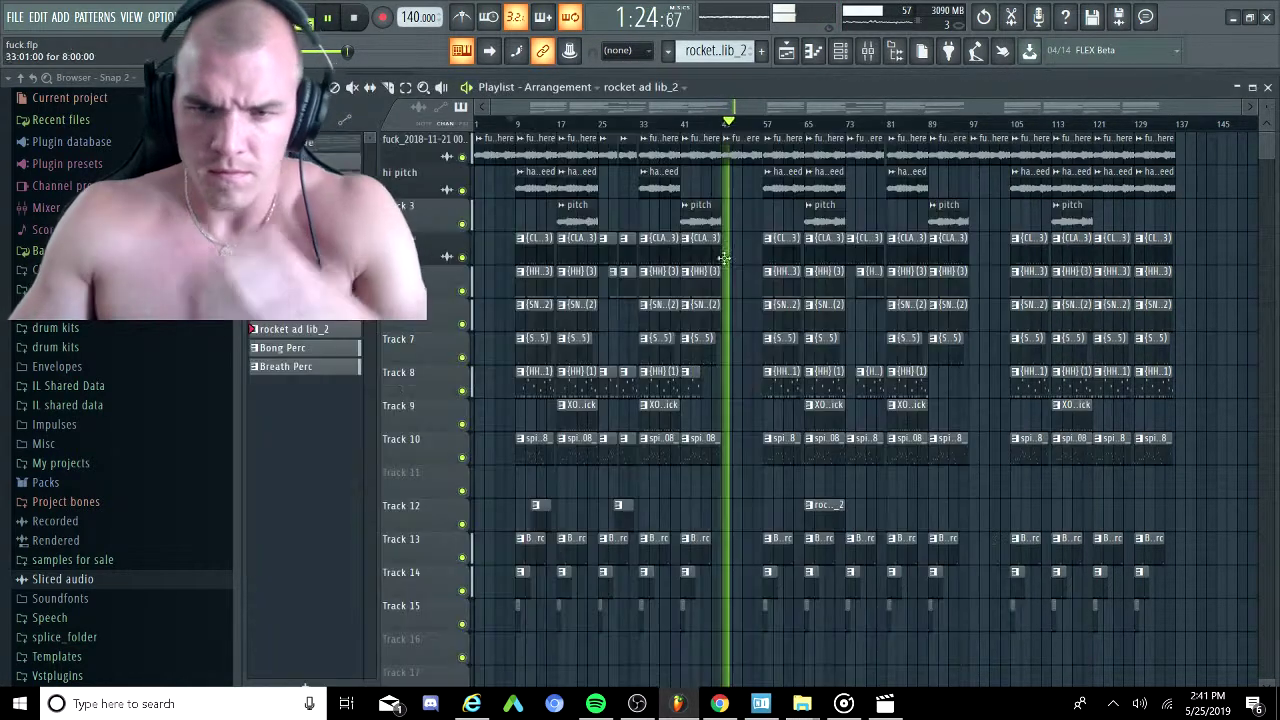
{"action": "scroll", "coordinate": [731, 322], "scroll_direction": "up", "scroll_amount": 2}
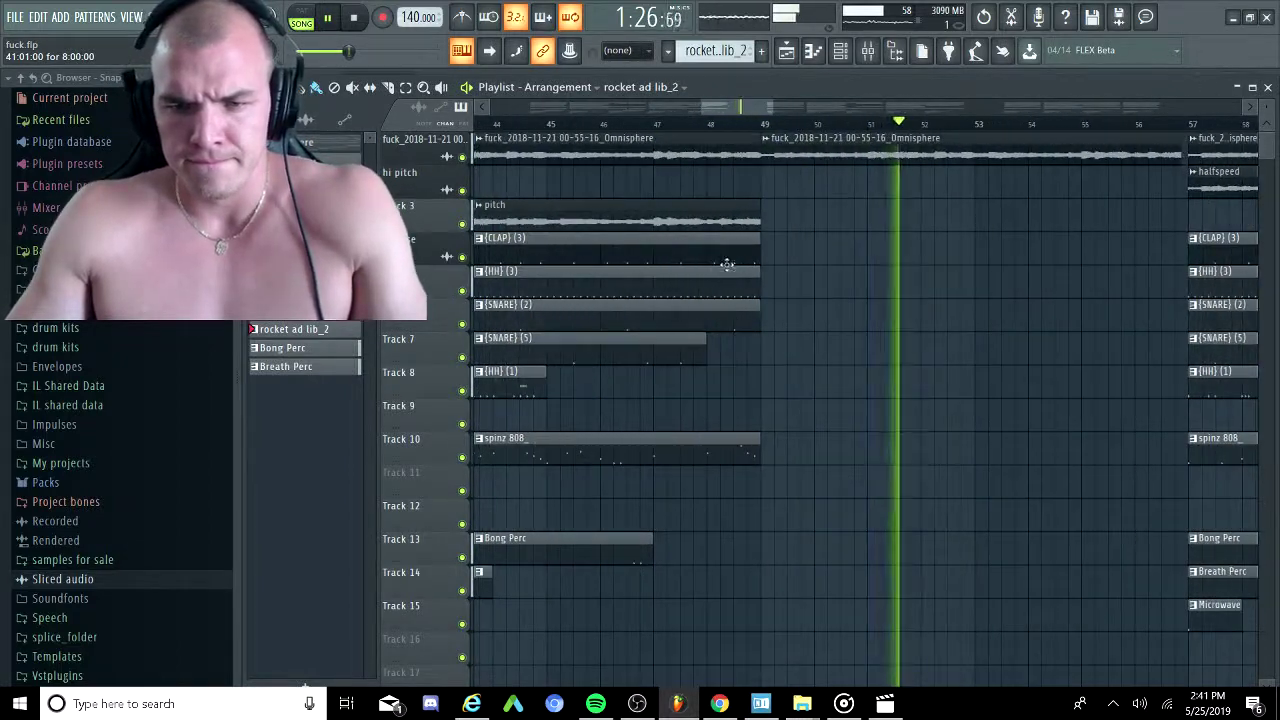
{"action": "left_click_drag", "start_coordinate": [729, 231], "coordinate": [698, 465]}
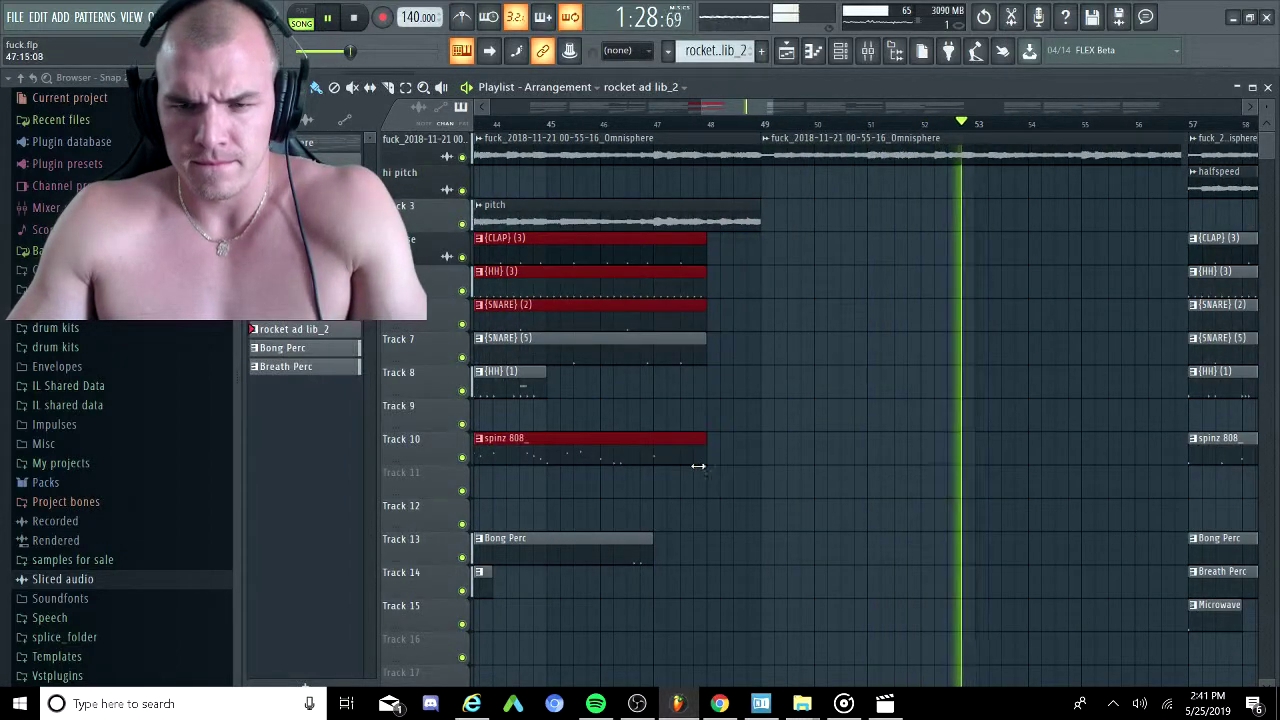
{"action": "left_click", "coordinate": [765, 425], "text": "ctrl"}
{"action": "key", "text": "ctrl+z"}
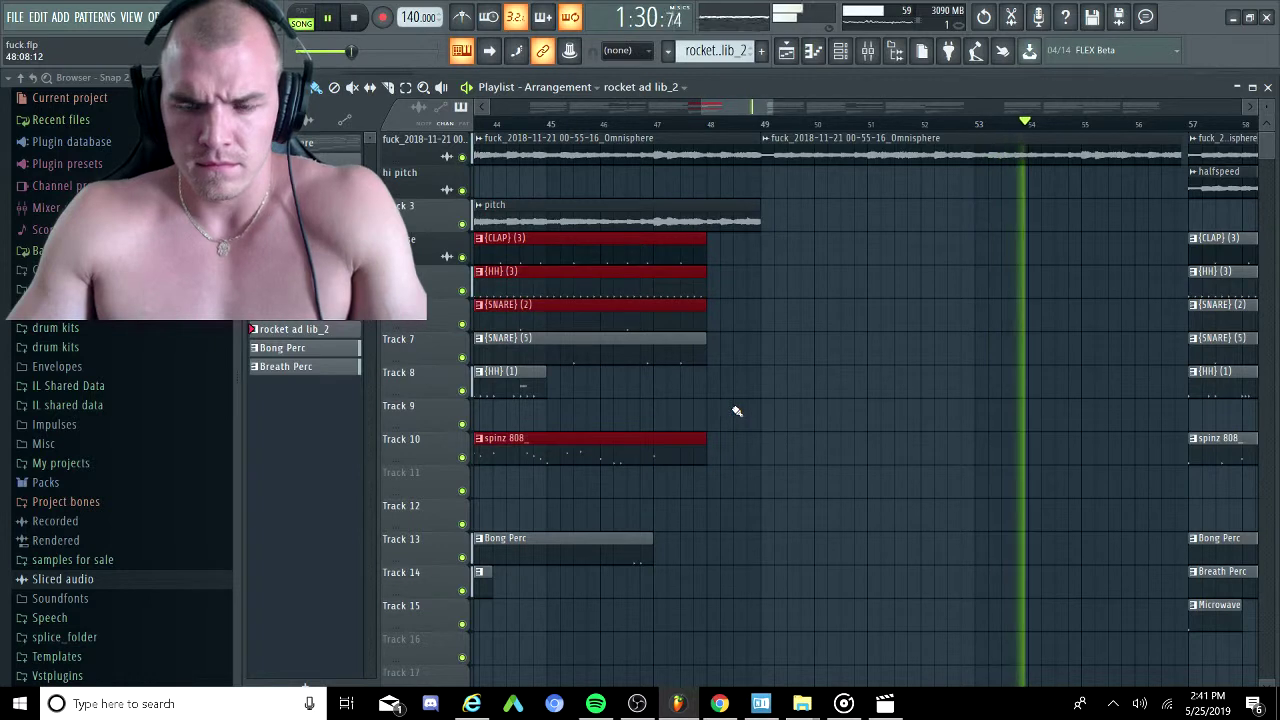
{"action": "key", "text": "ctrl+alt+z"}
{"action": "left_click_drag", "start_coordinate": [762, 305], "coordinate": [712, 324]}
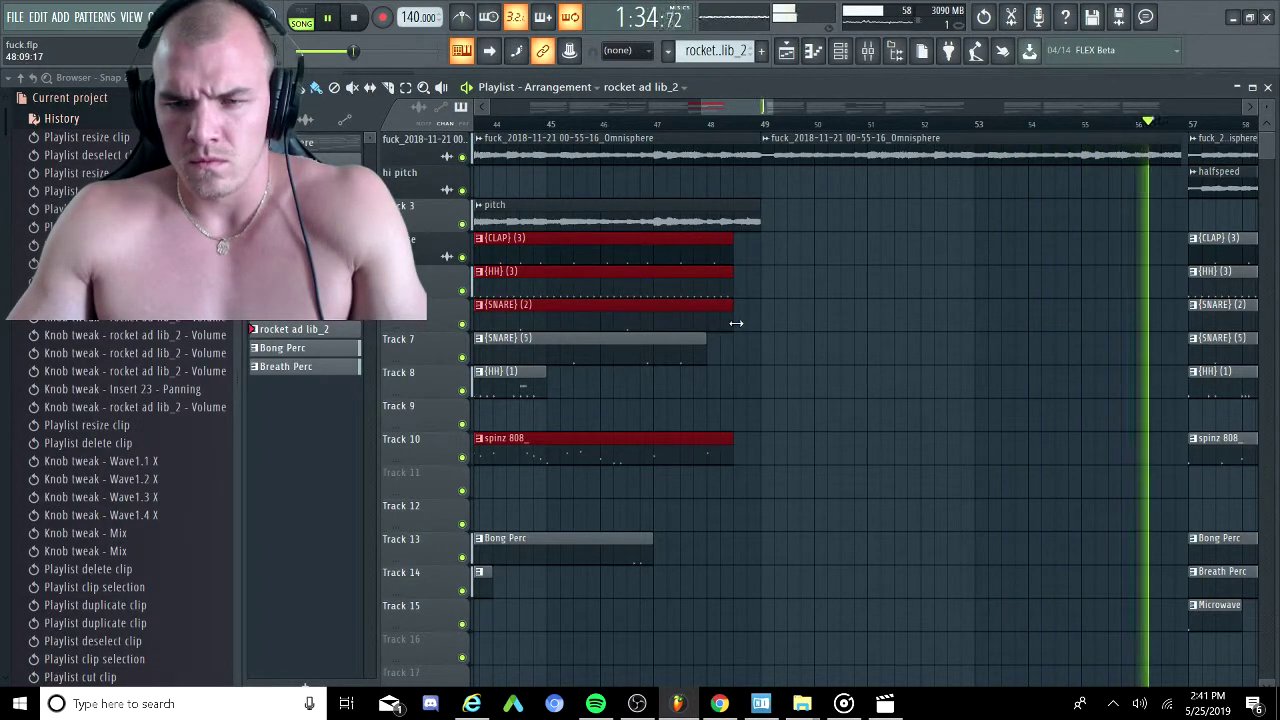
{"action": "left_click", "coordinate": [794, 357]}
Trim the ends of the {CLAP} (3), {HH} (3), {SNARE} (2) and spinz 808_ clips to a quarter bar before bar 97.
{"action": "scroll", "coordinate": [796, 359], "scroll_direction": "down", "scroll_amount": 4}
{"action": "scroll", "coordinate": [797, 360], "scroll_direction": "down", "scroll_amount": 5}
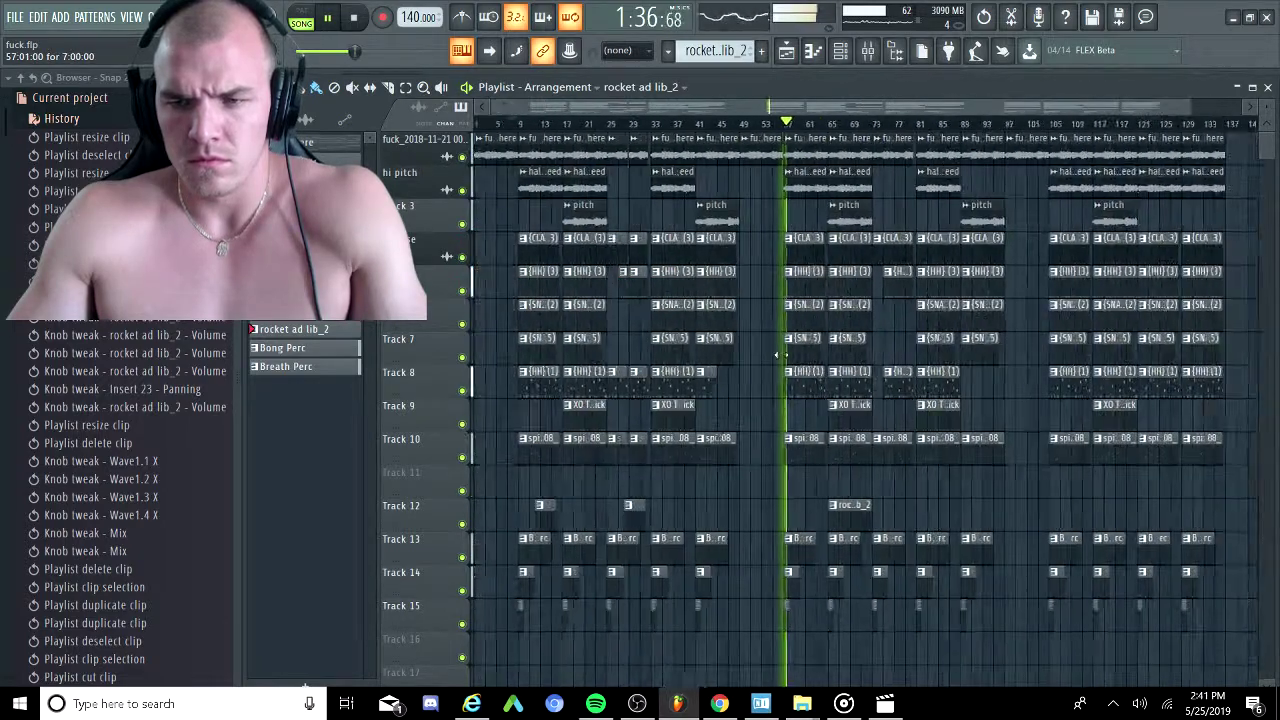
{"action": "scroll", "coordinate": [829, 349], "scroll_direction": "right", "scroll_amount": 2}
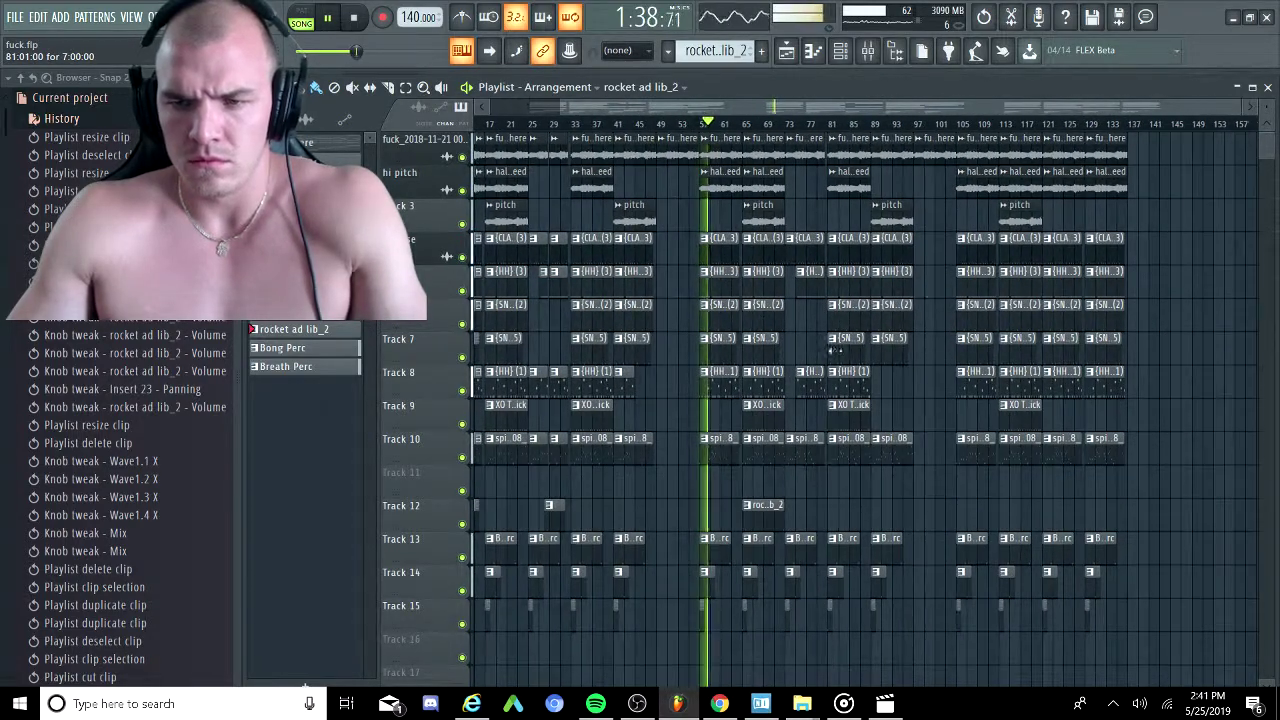
{"action": "scroll", "coordinate": [918, 365], "scroll_direction": "up", "scroll_amount": 5}
{"action": "scroll", "coordinate": [880, 352], "scroll_direction": "left", "scroll_amount": 4}
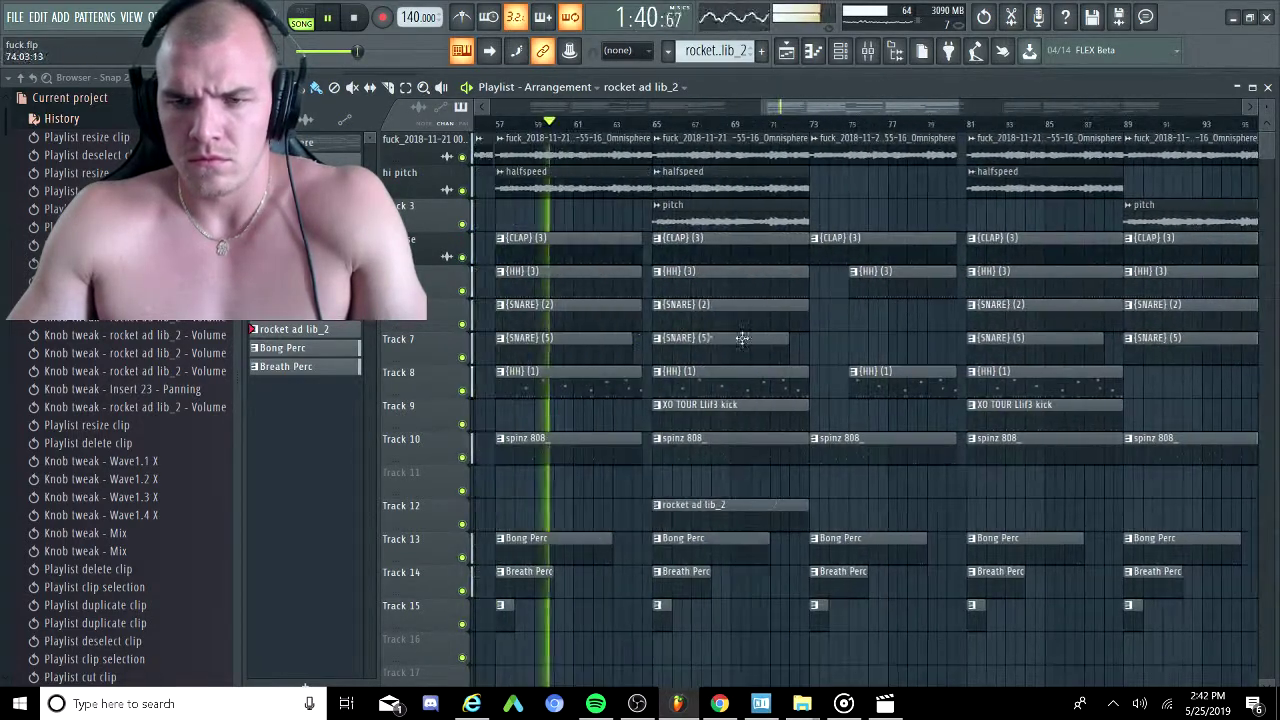
{"action": "scroll", "coordinate": [830, 326], "scroll_direction": "right", "scroll_amount": 1}
{"action": "scroll", "coordinate": [918, 340], "scroll_direction": "right", "scroll_amount": 2}
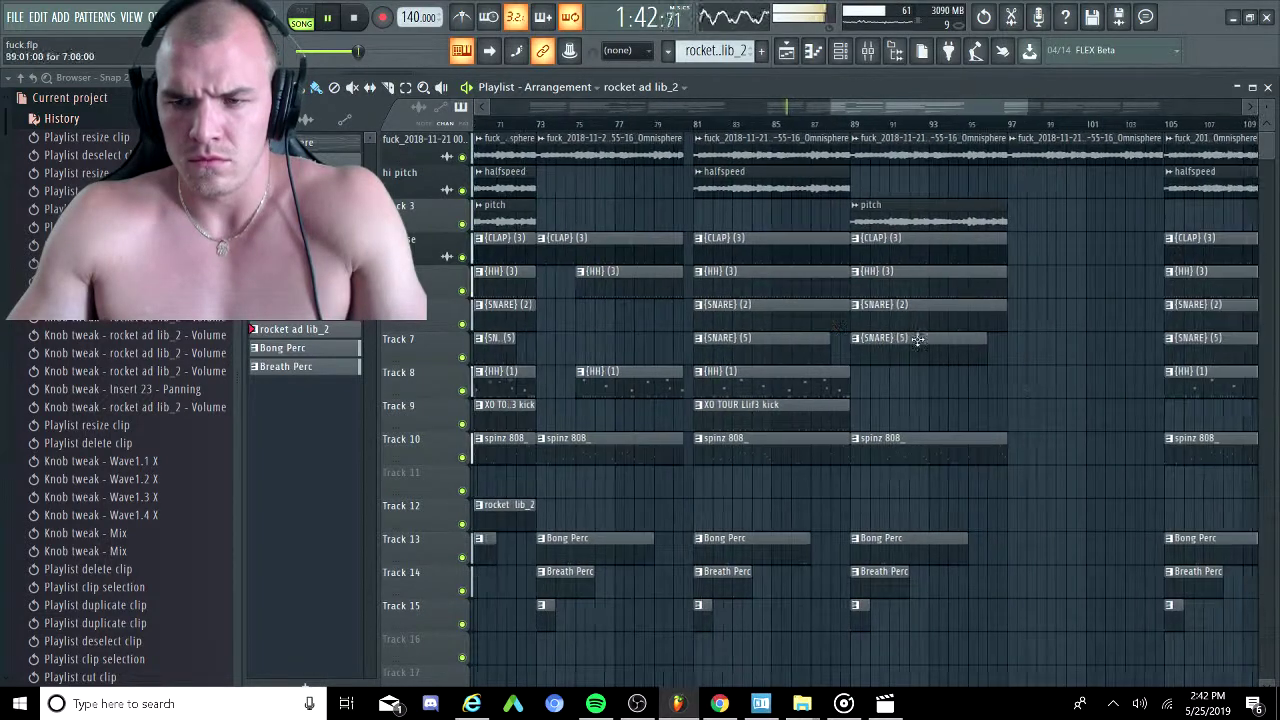
{"action": "scroll", "coordinate": [1022, 451], "scroll_direction": "up", "scroll_amount": 4}
{"action": "left_click_drag", "start_coordinate": [985, 481], "coordinate": [937, 234]}
{"action": "left_click_drag", "start_coordinate": [966, 312], "coordinate": [948, 315]}
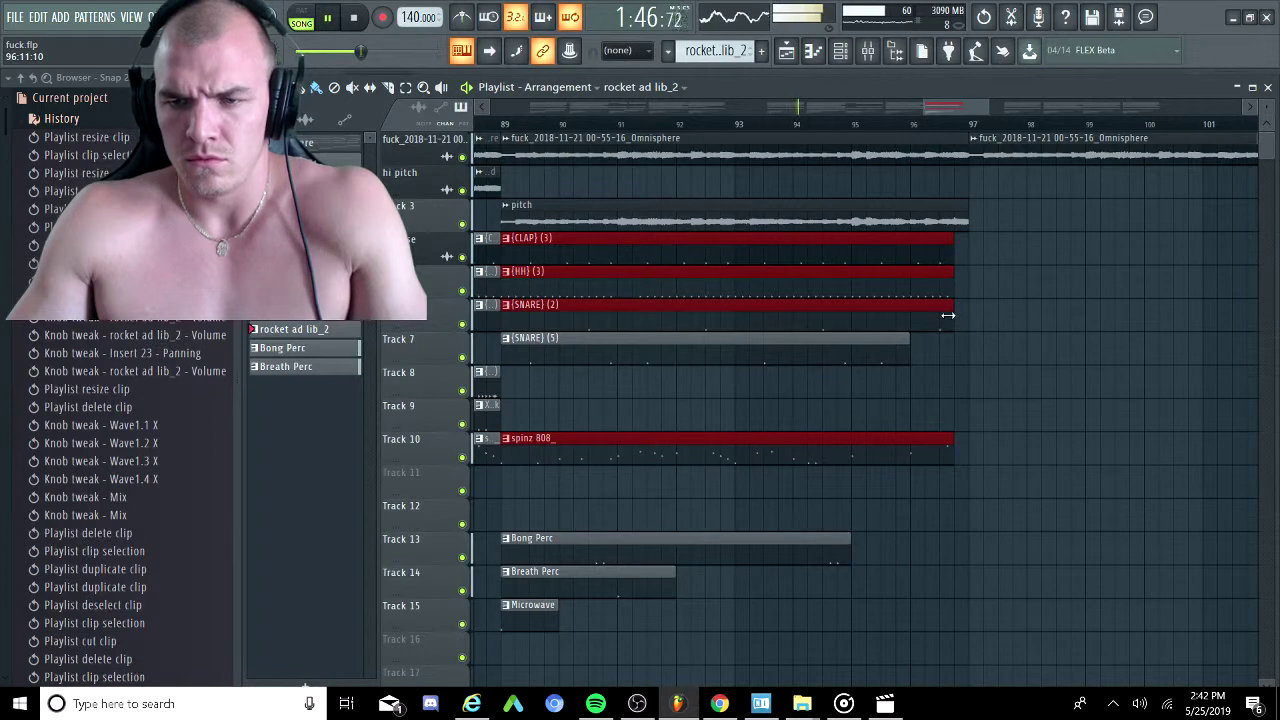
{"action": "left_click", "coordinate": [988, 329]}
Delete the full-length rocket ad lib_2 clip at bar 65 on Track 12.
{"action": "scroll", "coordinate": [903, 349], "scroll_direction": "down", "scroll_amount": 7}
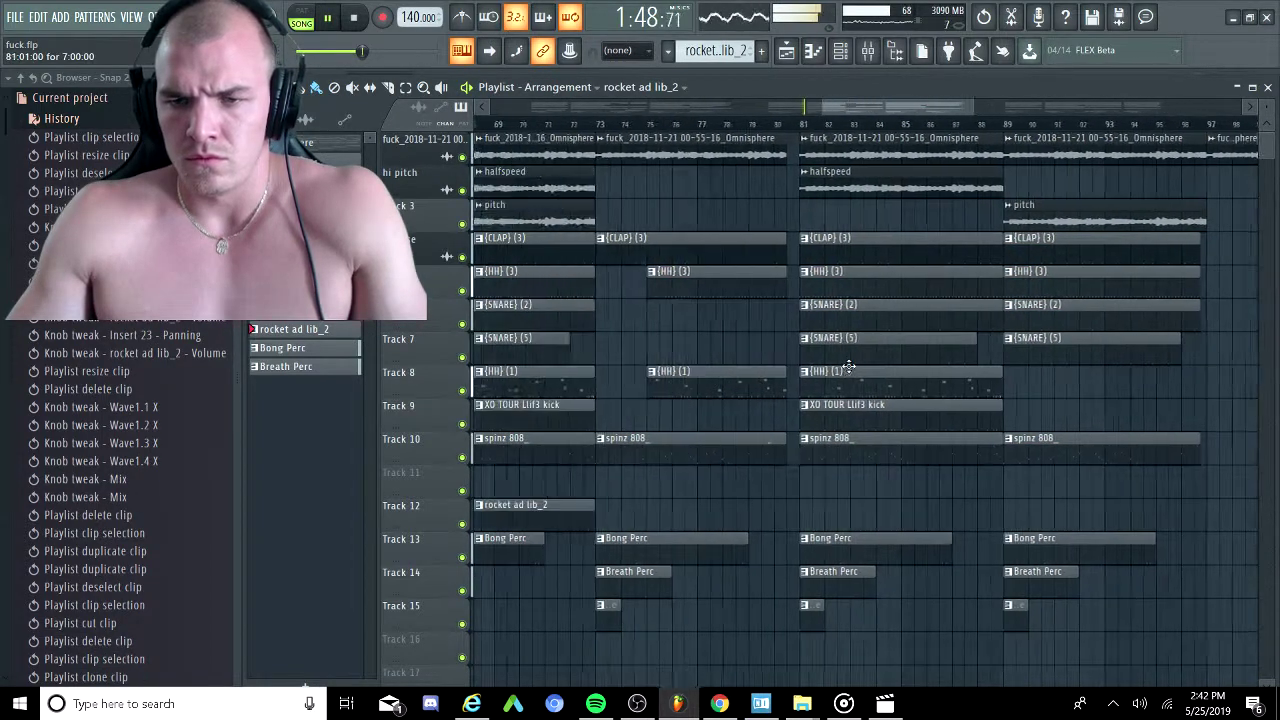
{"action": "scroll", "coordinate": [732, 383], "scroll_direction": "down", "scroll_amount": 2}
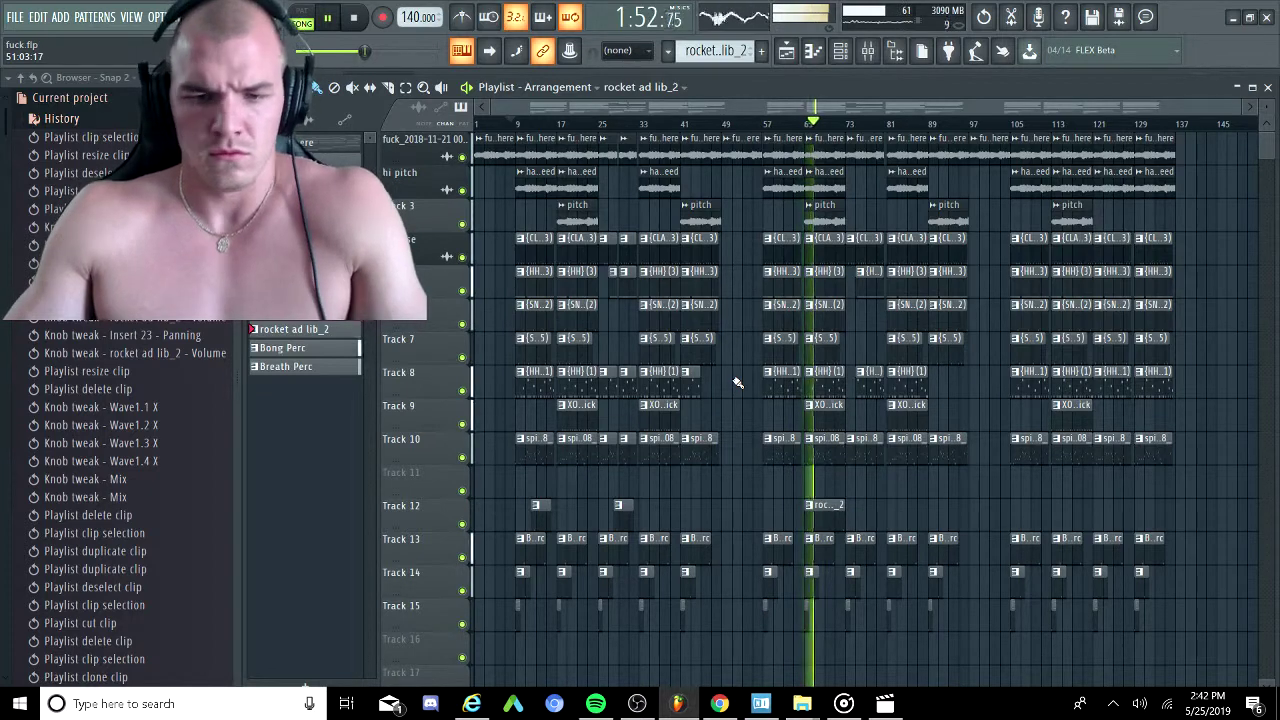
{"action": "scroll", "coordinate": [781, 534], "scroll_direction": "up", "scroll_amount": 3}
{"action": "right_click", "coordinate": [840, 512]}
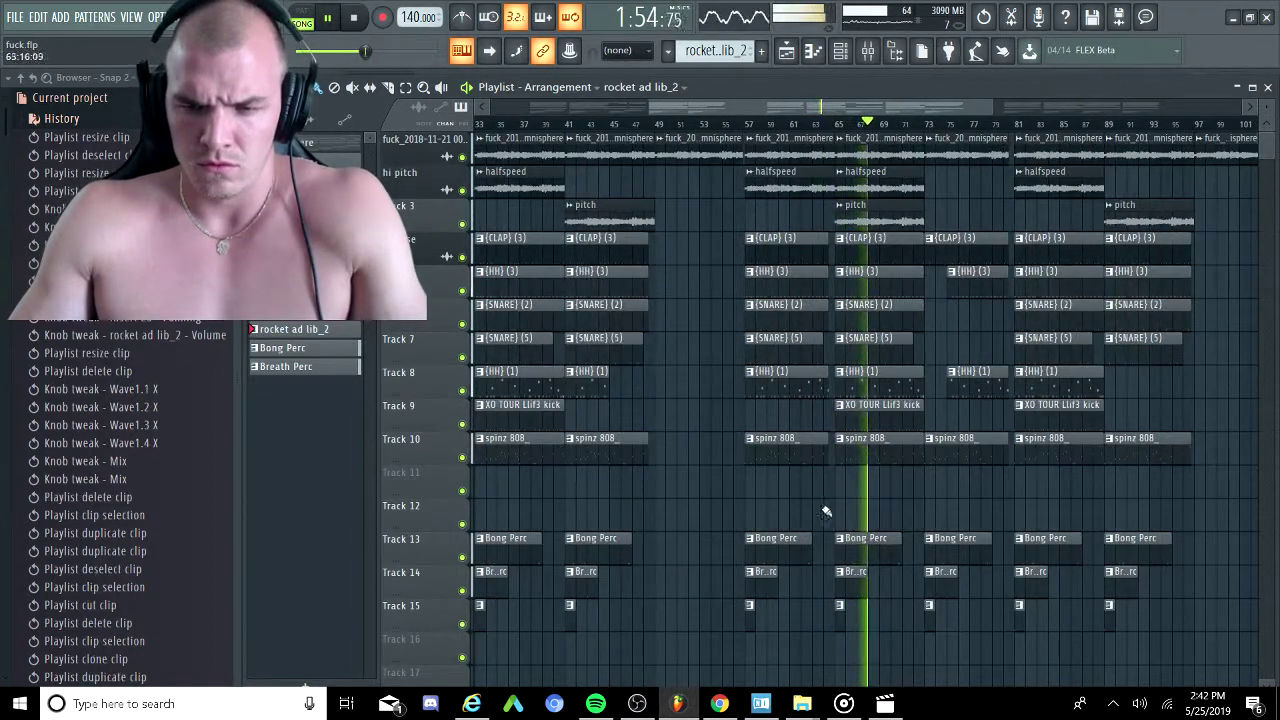
Copy the two short rocket ad lib_2 clips from bars 12 and 28 to bars 60 and 76 on Track 12.
{"action": "scroll", "coordinate": [795, 495], "scroll_direction": "left", "scroll_amount": 3}
{"action": "scroll", "coordinate": [742, 478], "scroll_direction": "down", "scroll_amount": 1}
{"action": "left_click_drag", "start_coordinate": [690, 525], "coordinate": [1034, 526]}
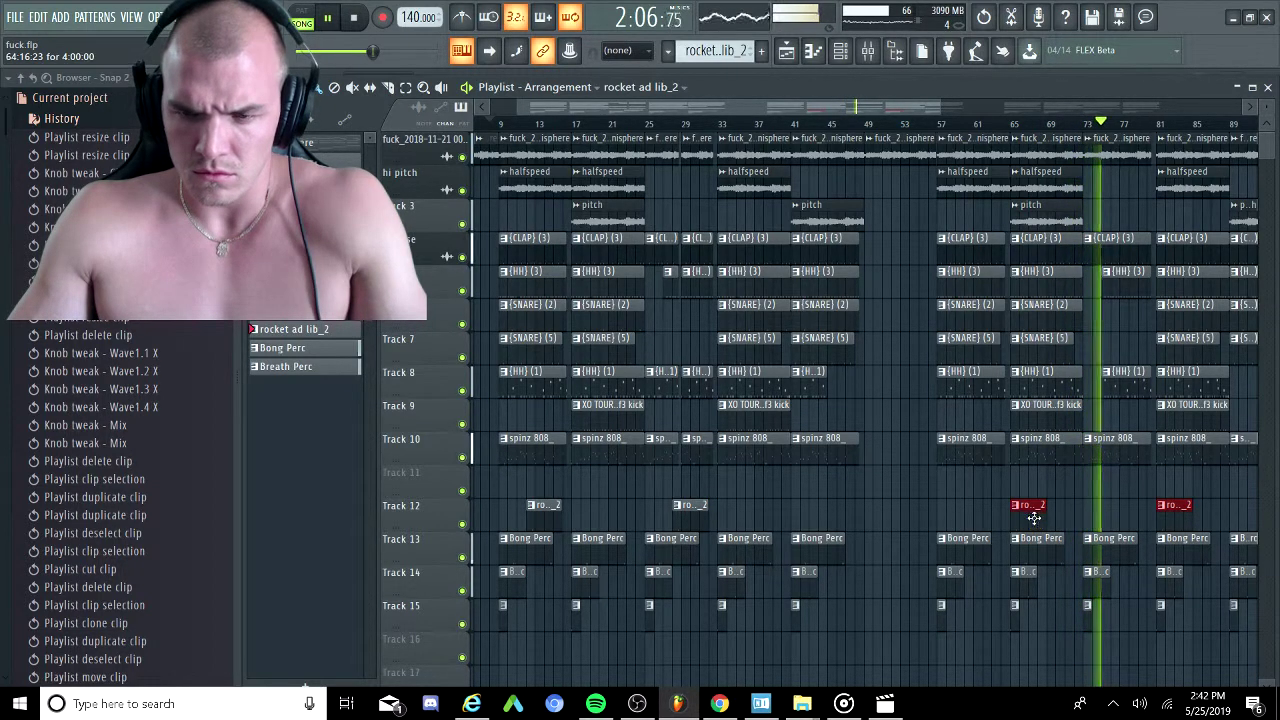
{"action": "left_click_drag", "start_coordinate": [1034, 517], "coordinate": [985, 508]}
Play the song from bar 57 to check the rocket ad lib_2 clips in the second section.
{"action": "scroll", "coordinate": [616, 513], "scroll_direction": "up", "scroll_amount": 1}
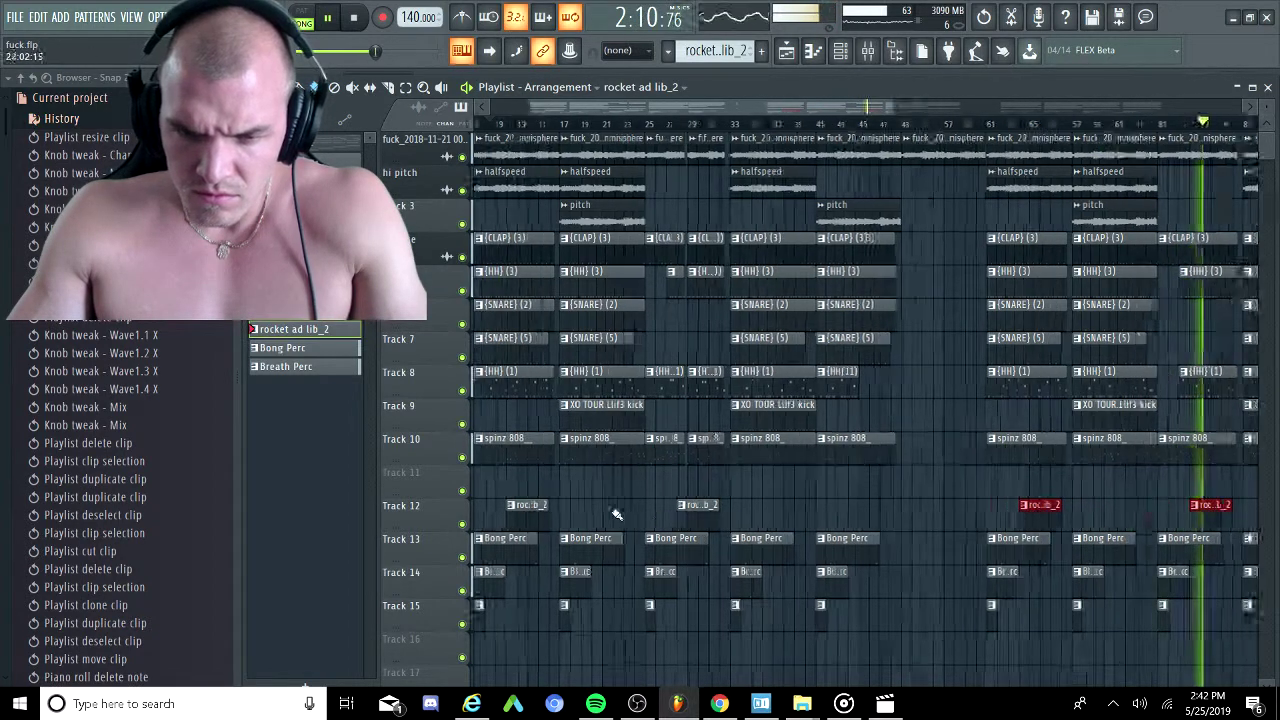
{"action": "scroll", "coordinate": [617, 514], "scroll_direction": "up", "scroll_amount": 2}
{"action": "scroll", "coordinate": [654, 508], "scroll_direction": "right", "scroll_amount": 3}
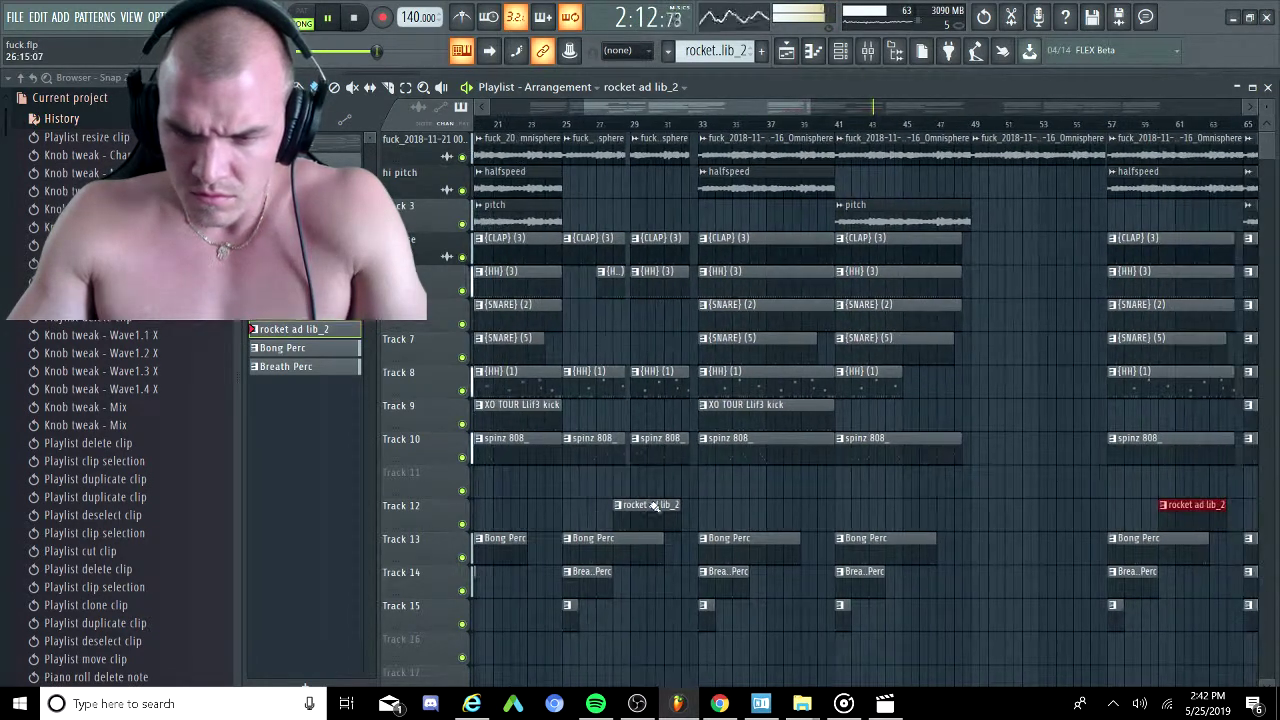
{"action": "left_click", "coordinate": [1112, 133]}
{"action": "scroll", "coordinate": [1006, 443], "scroll_direction": "down", "scroll_amount": 2}
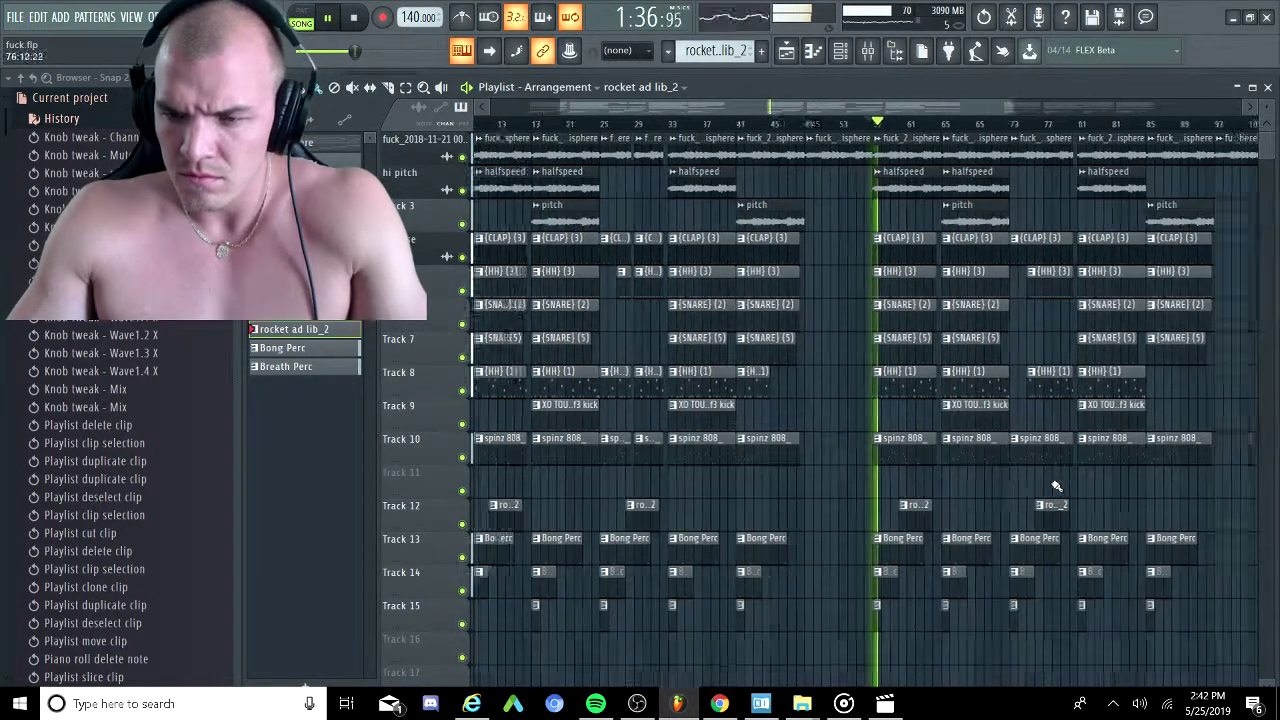
Copy the two short rocket ad lib_2 clips from bars 60 and 76 to bars 108 and 124 on Track 12.
{"action": "scroll", "coordinate": [1056, 486], "scroll_direction": "down", "scroll_amount": 2}
{"action": "left_click_drag", "start_coordinate": [926, 530], "coordinate": [1040, 511]}
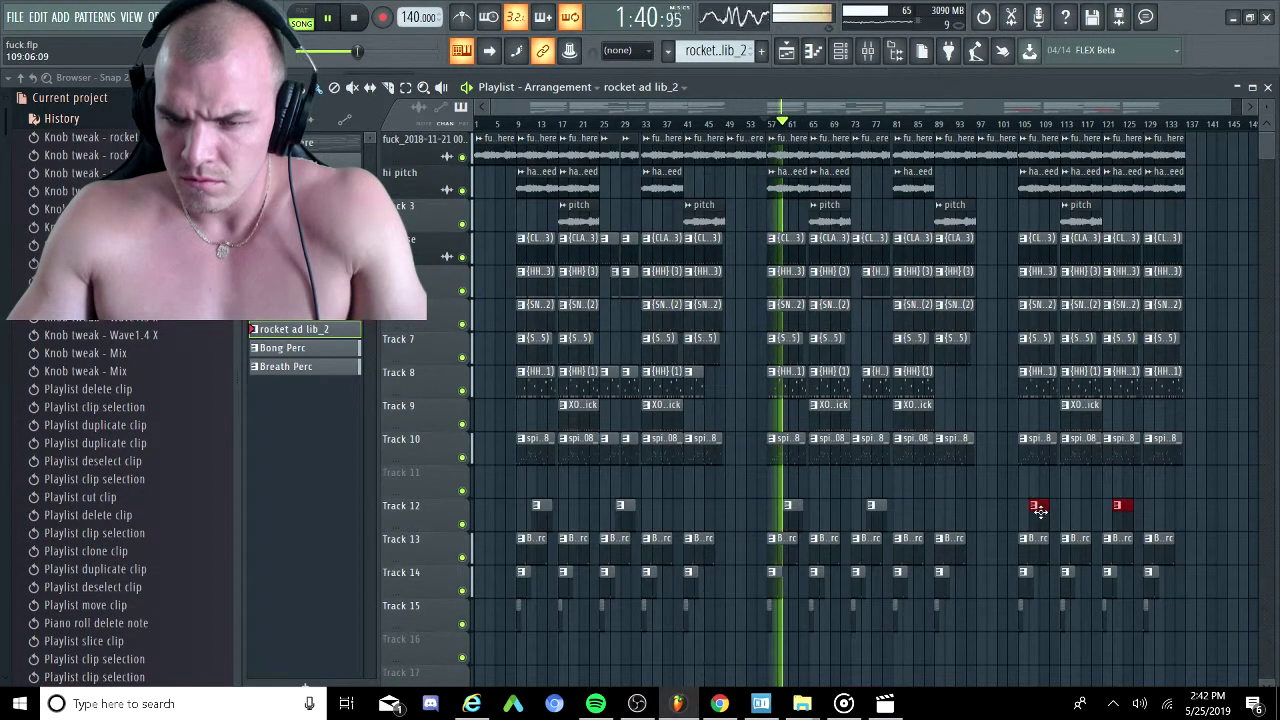
{"action": "scroll", "coordinate": [821, 524], "scroll_direction": "up", "scroll_amount": 3}
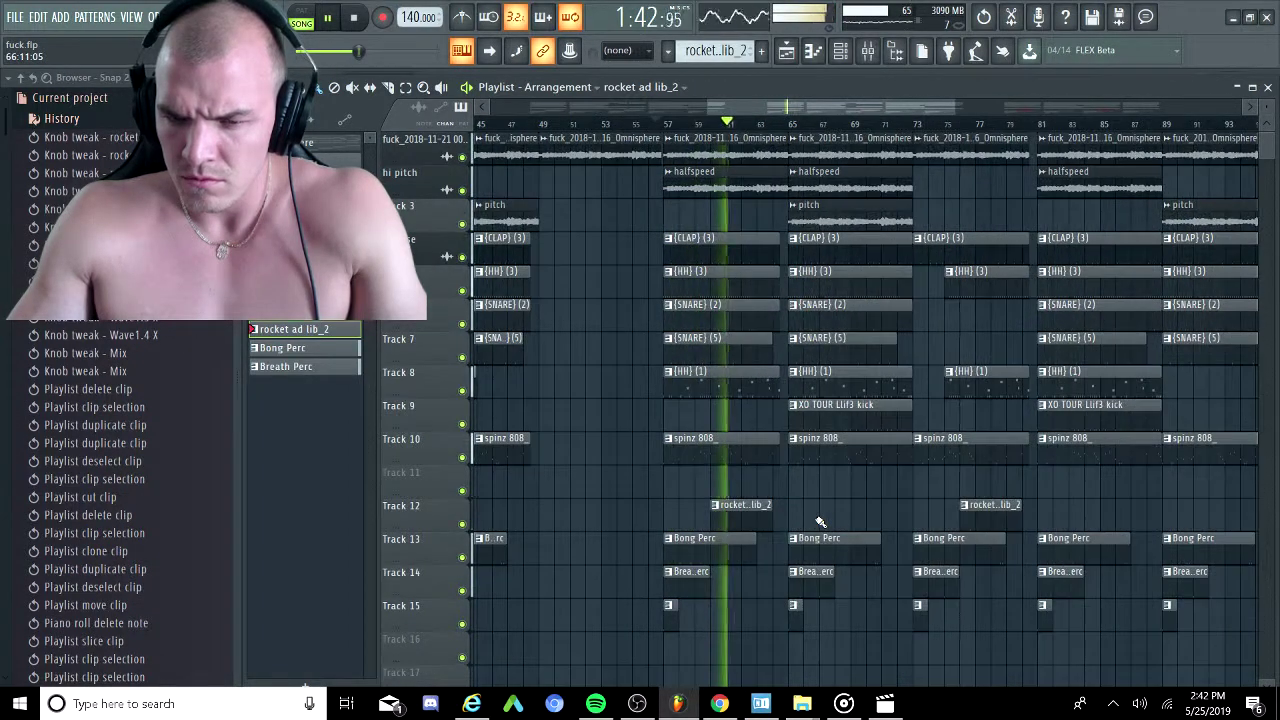
{"action": "scroll", "coordinate": [912, 501], "scroll_direction": "right", "scroll_amount": 3}
{"action": "scroll", "coordinate": [912, 500], "scroll_direction": "right", "scroll_amount": 4}
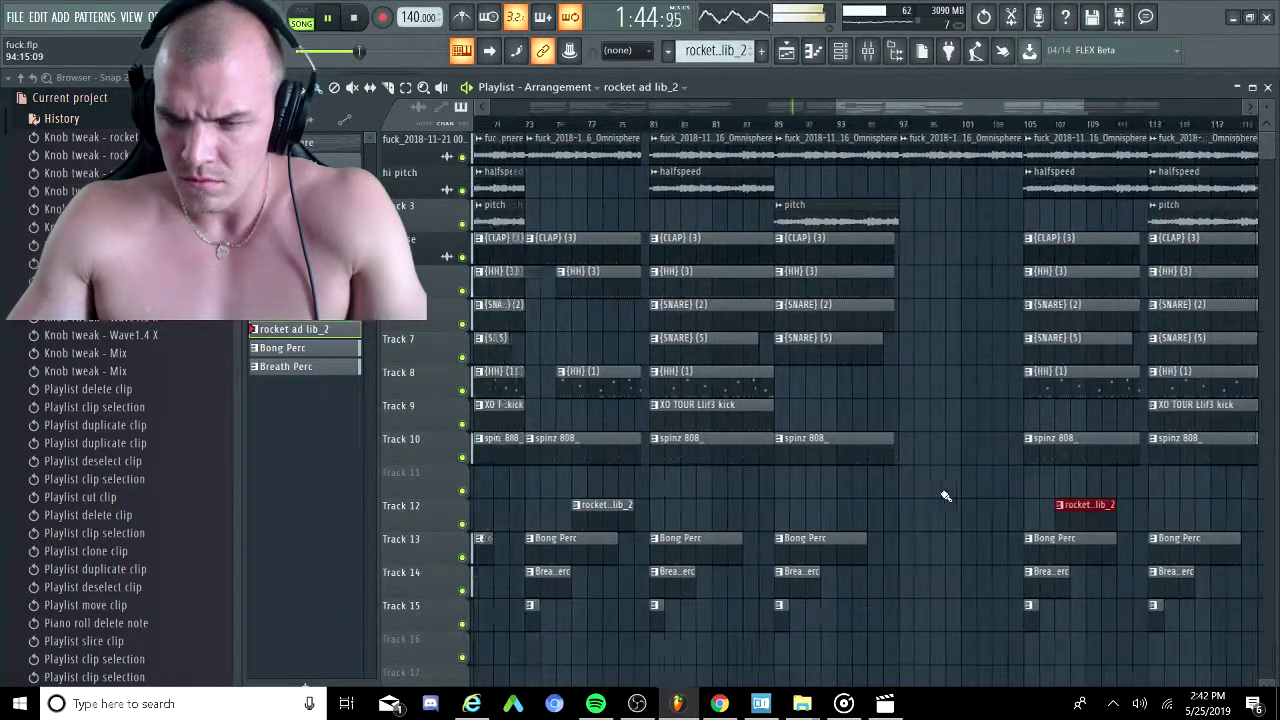
{"action": "scroll", "coordinate": [937, 492], "scroll_direction": "left", "scroll_amount": 7}
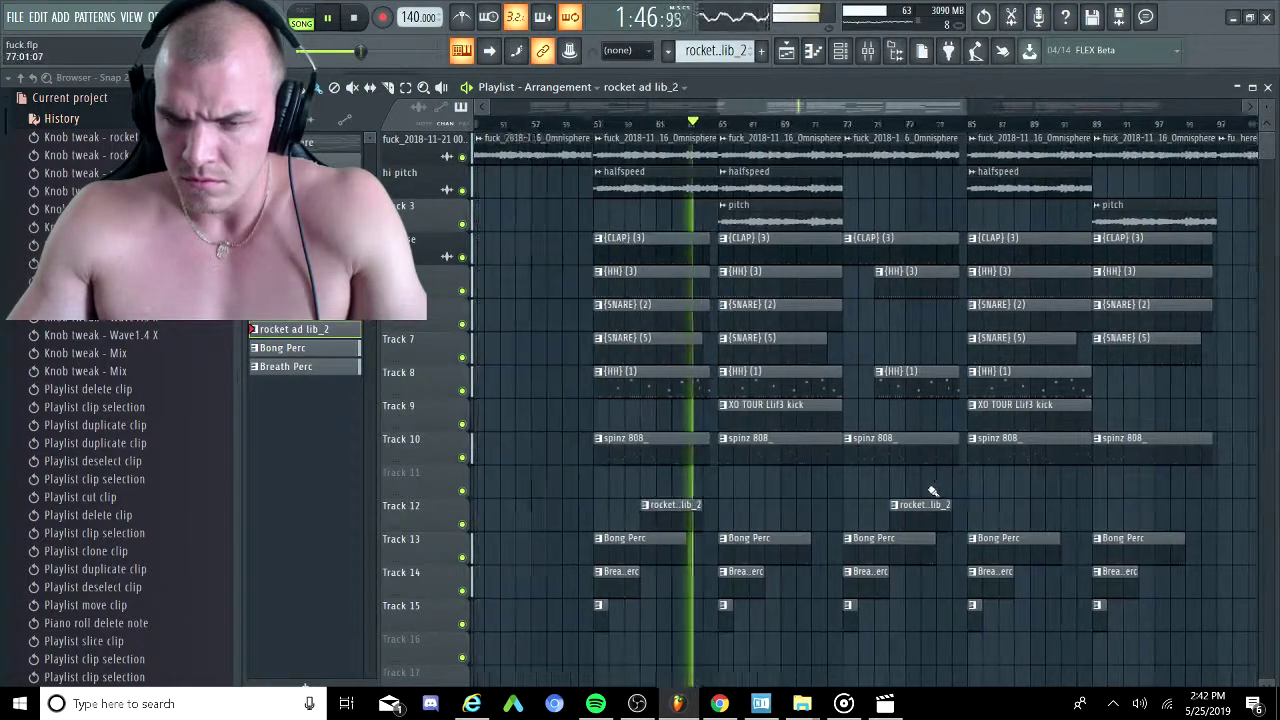
{"action": "scroll", "coordinate": [931, 492], "scroll_direction": "right", "scroll_amount": 5}
{"action": "scroll", "coordinate": [1130, 538], "scroll_direction": "right", "scroll_amount": 5}
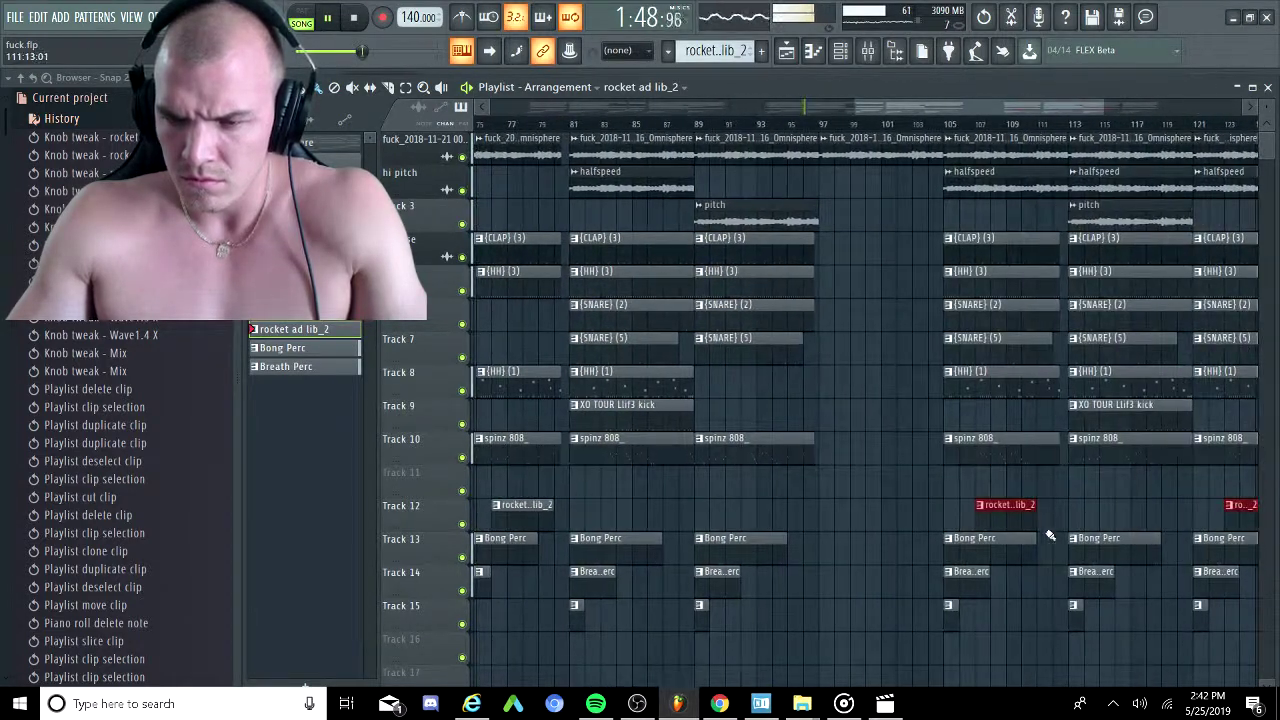
{"action": "left_click_drag", "start_coordinate": [1016, 517], "coordinate": [1028, 518]}
{"action": "left_click", "coordinate": [943, 495], "text": "ctrl"}
{"action": "key", "text": "ctrl"}
Listen to the second section up to about bar 83 while comparing its clips with the rest of the arrangement.
{"action": "scroll", "coordinate": [822, 484], "scroll_direction": "down", "scroll_amount": 4}
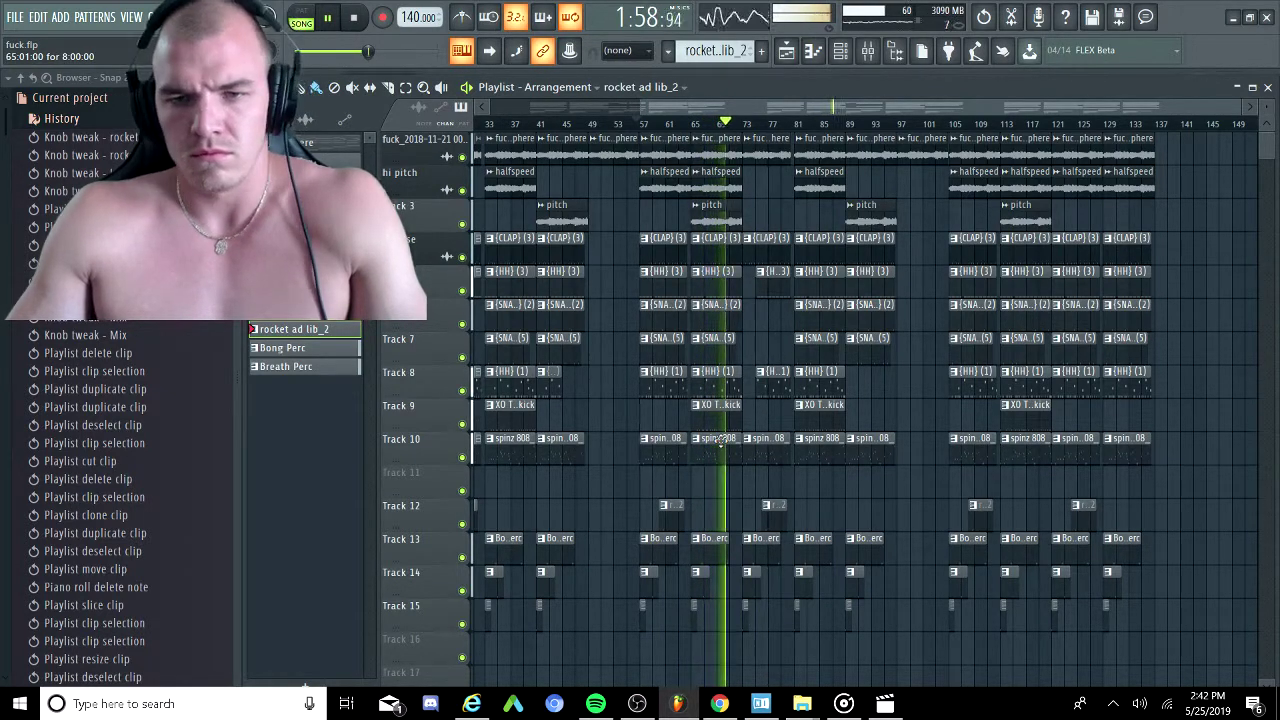
{"action": "scroll", "coordinate": [720, 440], "scroll_direction": "left", "scroll_amount": 6}
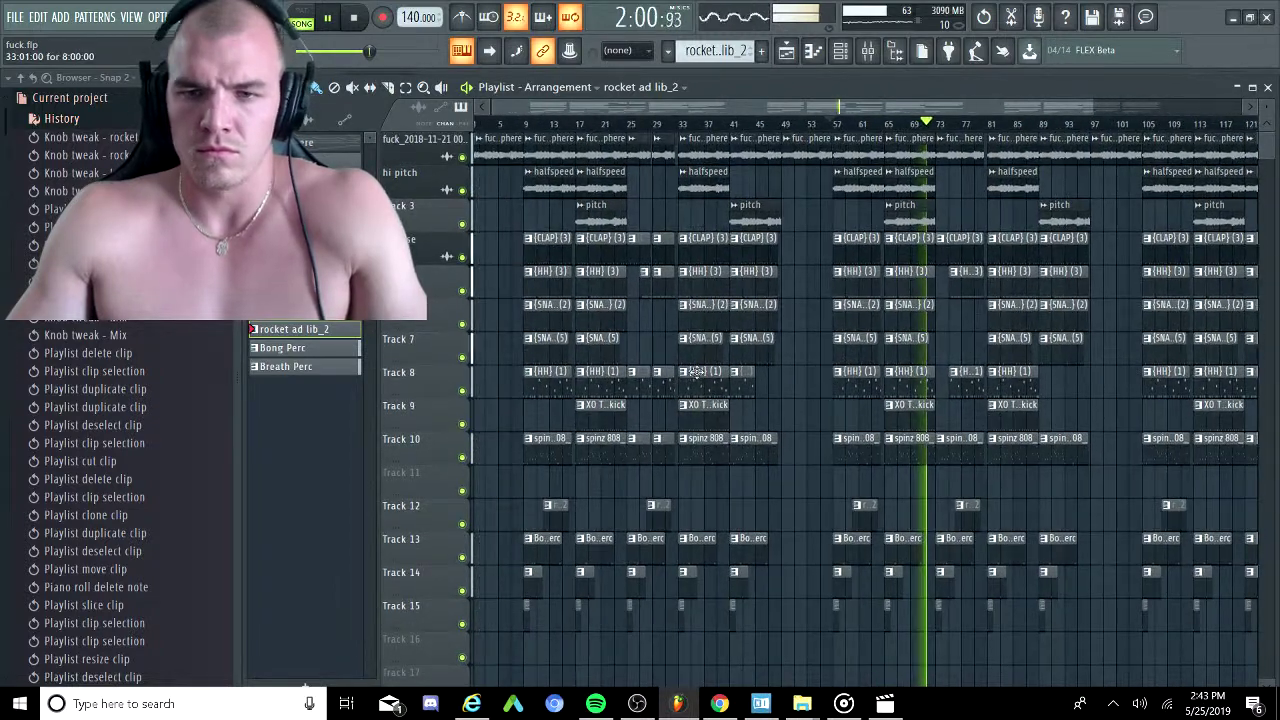
{"action": "scroll", "coordinate": [700, 360], "scroll_direction": "down", "scroll_amount": 2}
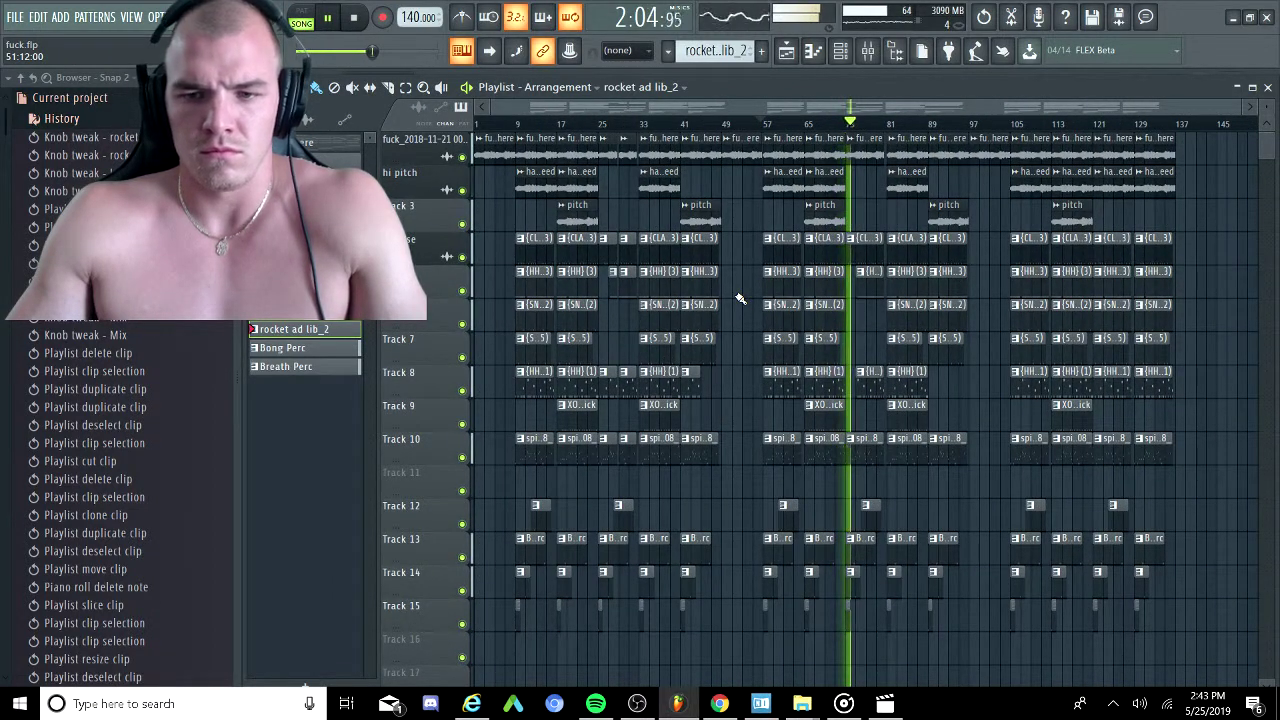
{"action": "scroll", "coordinate": [830, 400], "scroll_direction": "up", "scroll_amount": 6}
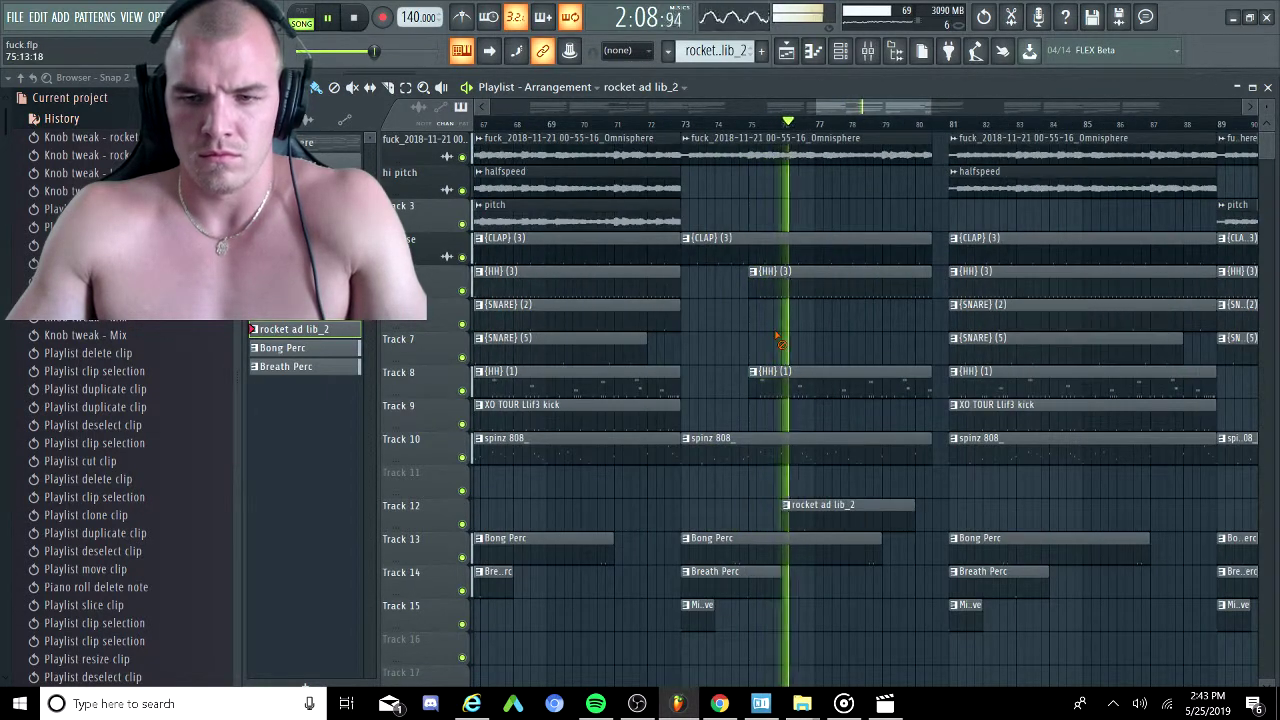
{"action": "scroll", "coordinate": [777, 340], "scroll_direction": "down", "scroll_amount": 2}
{"action": "scroll", "coordinate": [770, 343], "scroll_direction": "down", "scroll_amount": 2}
{"action": "scroll", "coordinate": [765, 341], "scroll_direction": "down", "scroll_amount": 3}
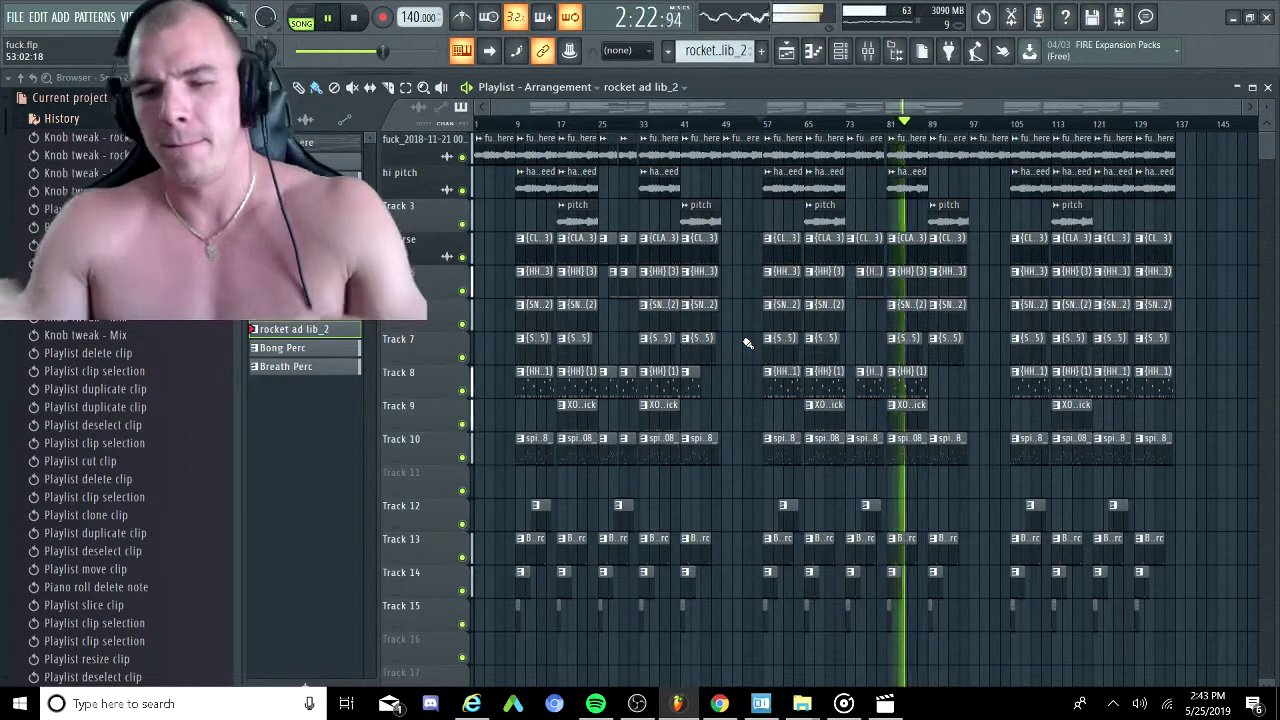
Try an additional rocket ad lib_2 clip about halfway through bar 84 on Track 12.
{"action": "scroll", "coordinate": [894, 528], "scroll_direction": "up", "scroll_amount": 3}
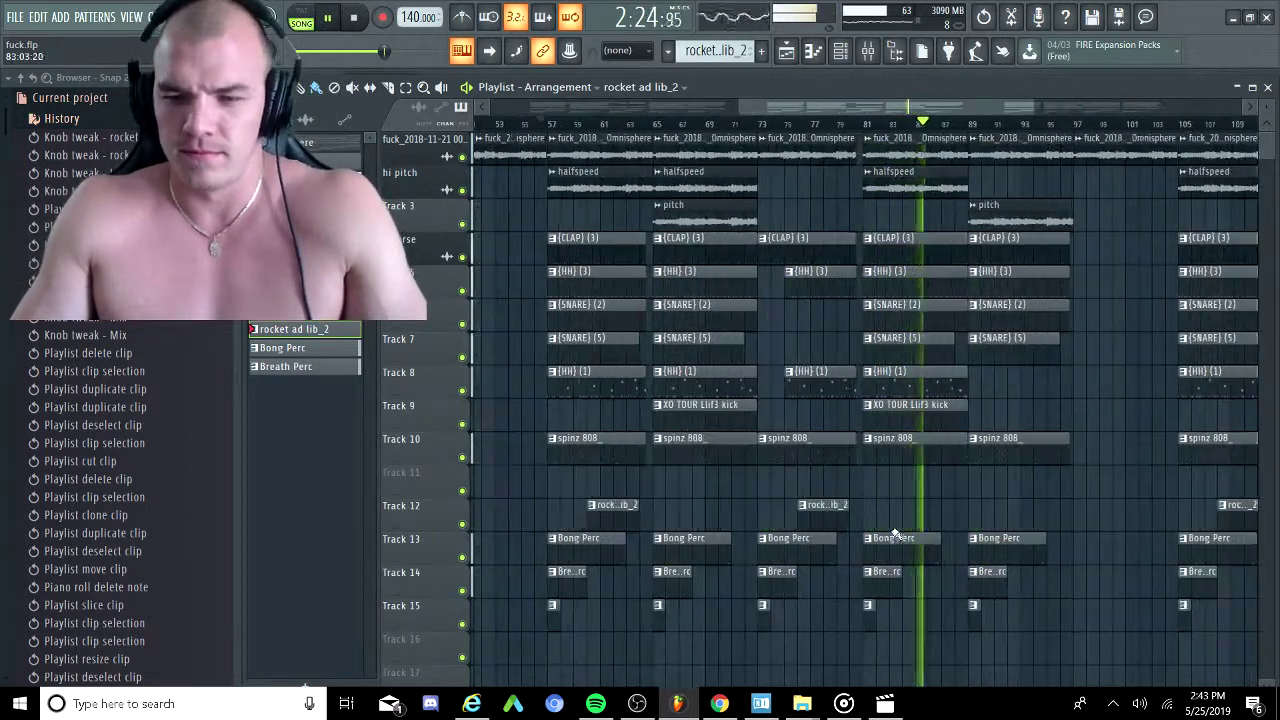
{"action": "scroll", "coordinate": [875, 525], "scroll_direction": "up", "scroll_amount": 2}
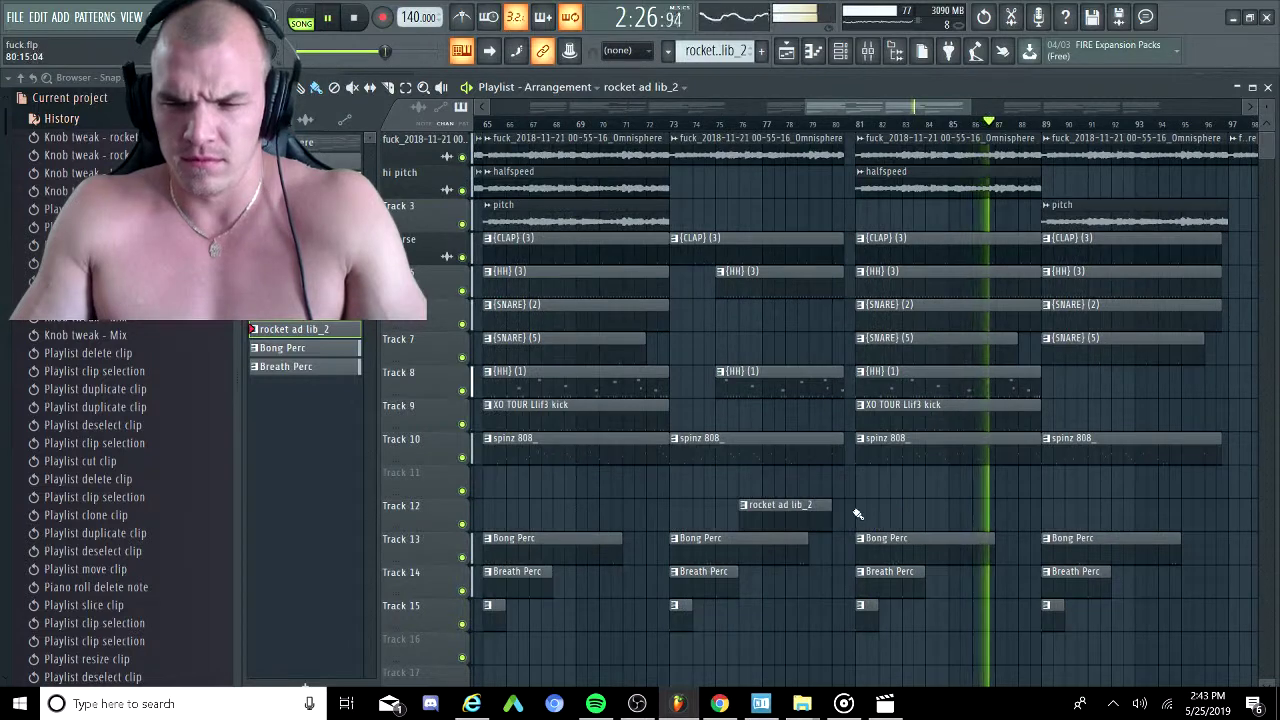
{"action": "left_click_drag", "start_coordinate": [856, 515], "coordinate": [976, 524]}
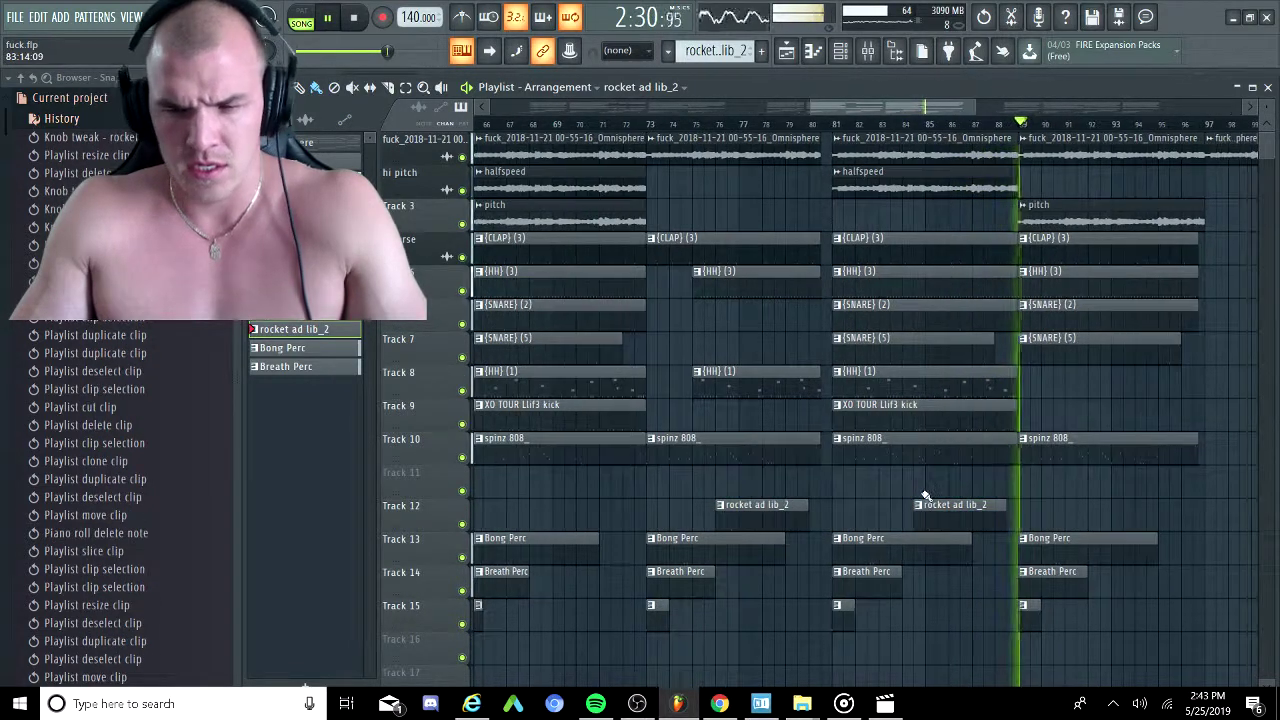
{"action": "scroll", "coordinate": [920, 491], "scroll_direction": "down", "scroll_amount": 1}
{"action": "scroll", "coordinate": [921, 500], "scroll_direction": "down", "scroll_amount": 2}
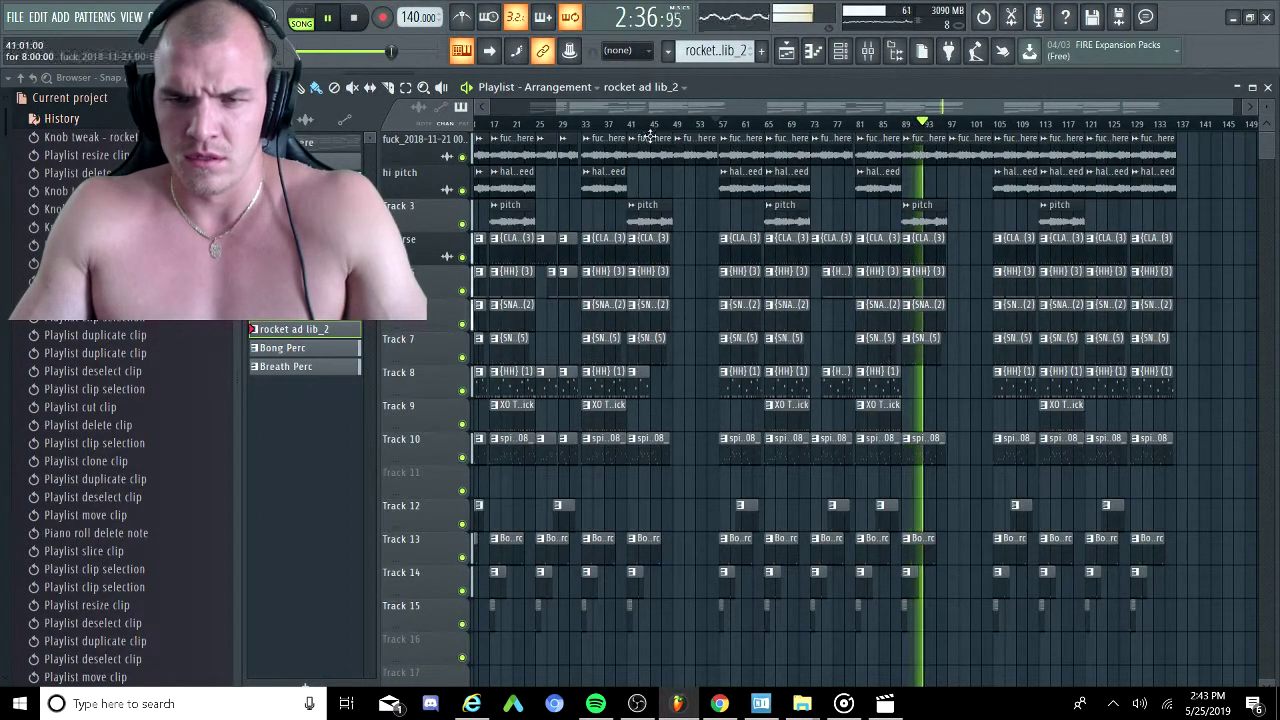
Delete the rocket ad lib_2 clip near bar 84 on Track 12.
{"action": "scroll", "coordinate": [900, 455], "scroll_direction": "up", "scroll_amount": 3}
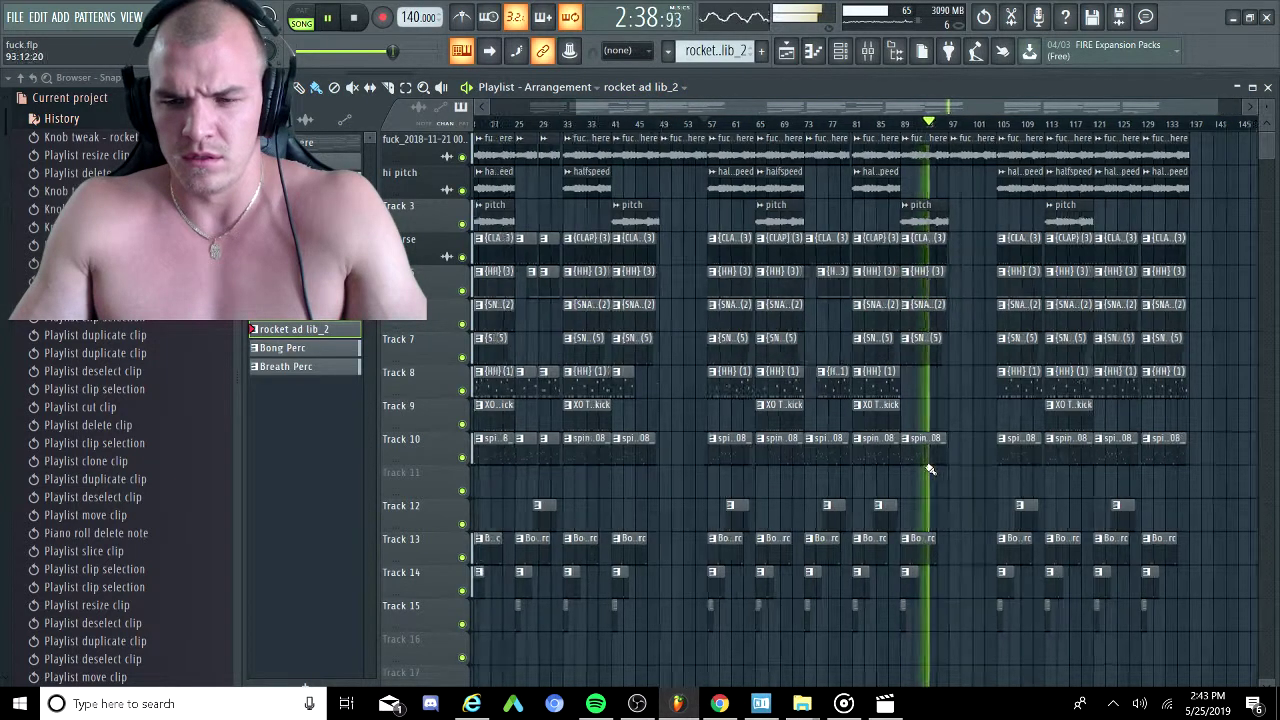
{"action": "scroll", "coordinate": [880, 450], "scroll_direction": "up", "scroll_amount": 2}
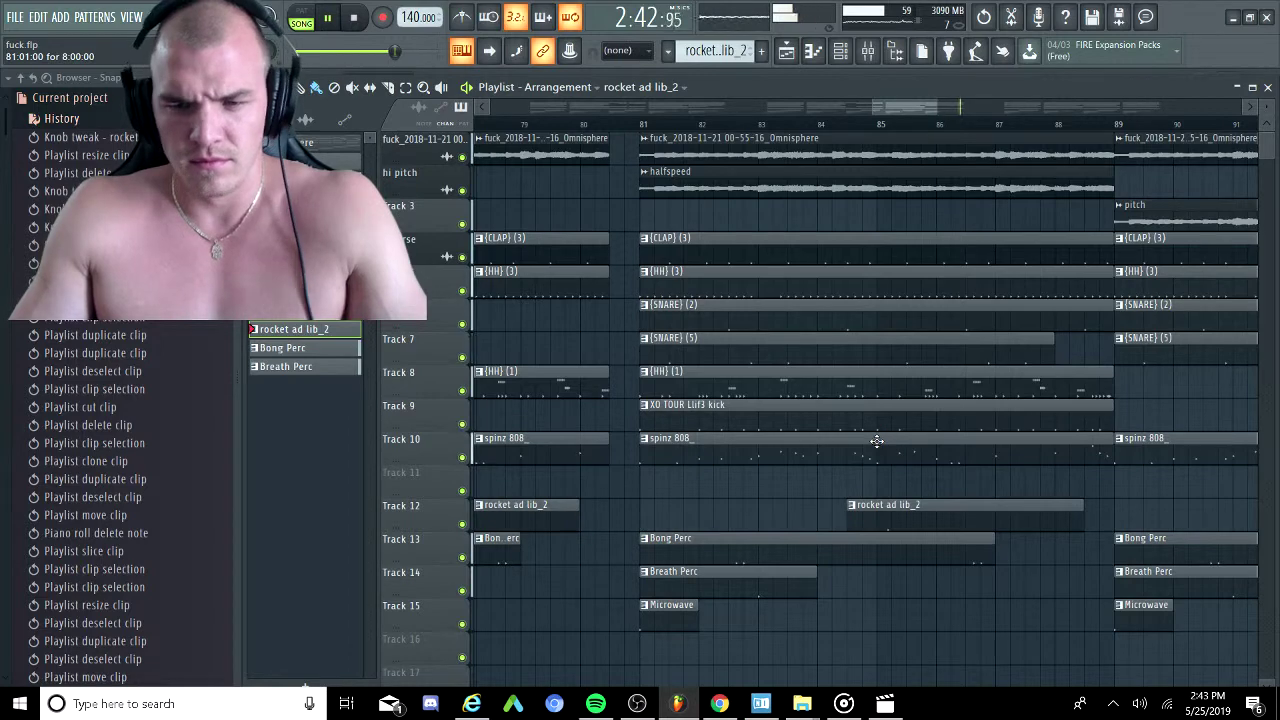
{"action": "scroll", "coordinate": [876, 441], "scroll_direction": "down", "scroll_amount": 1}
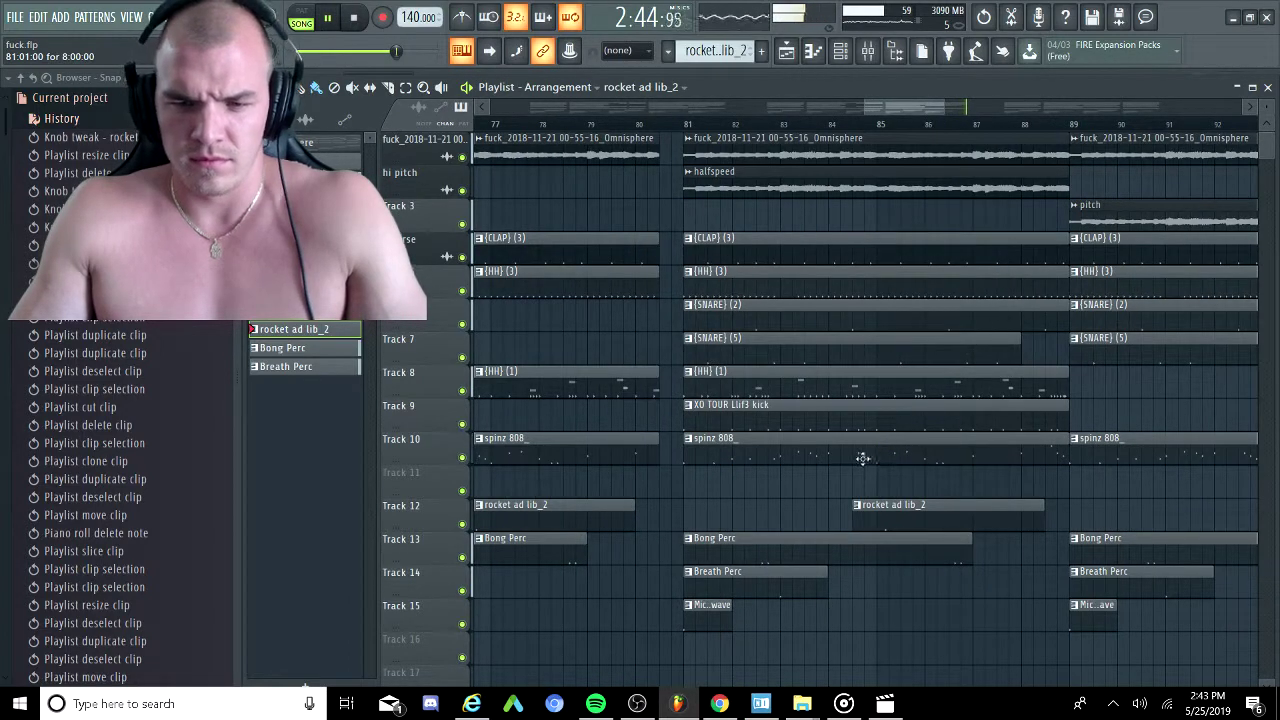
{"action": "scroll", "coordinate": [862, 458], "scroll_direction": "down", "scroll_amount": 4}
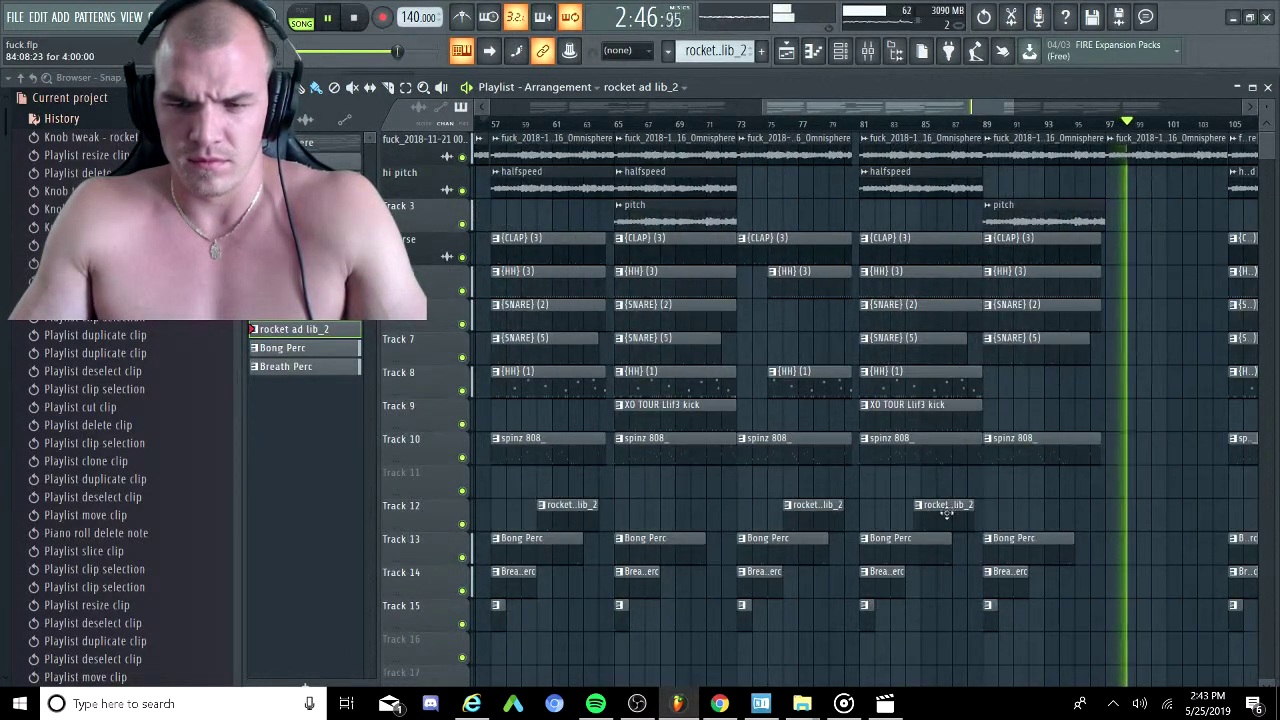
{"action": "scroll", "coordinate": [946, 532], "scroll_direction": "left", "scroll_amount": 1}
{"action": "right_click", "coordinate": [982, 514]}
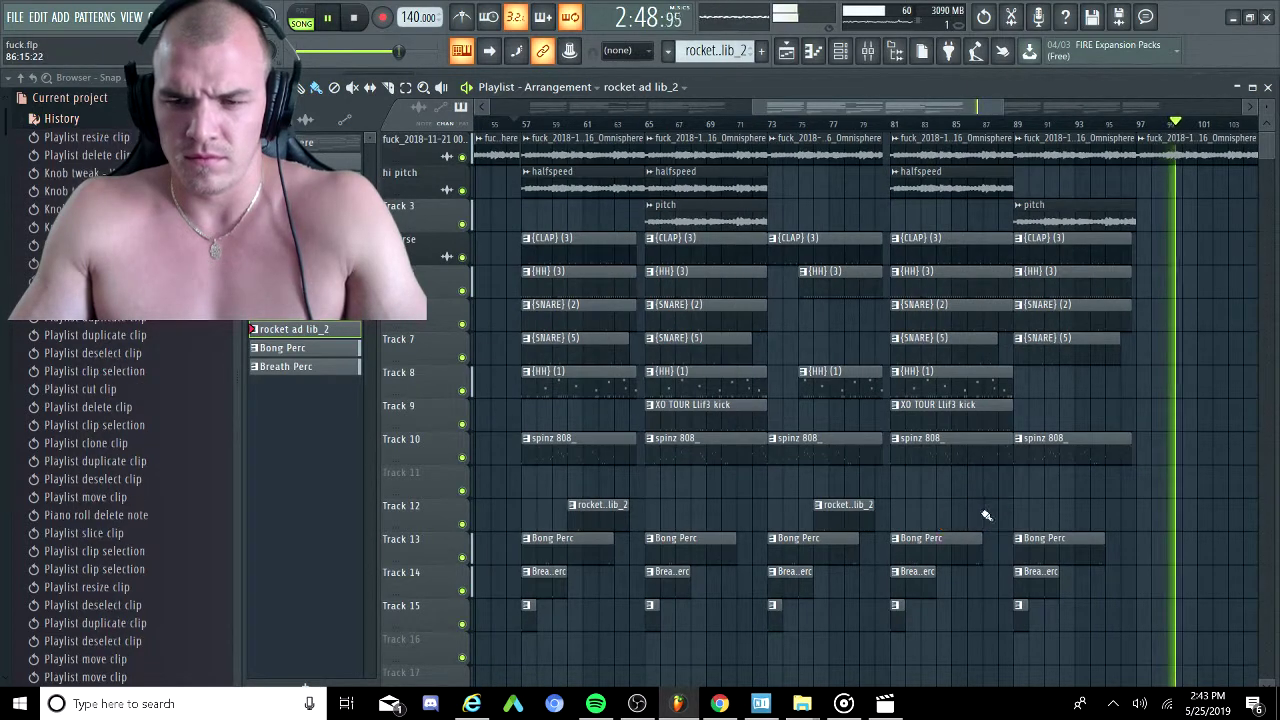
Delete the two rocket ad lib_2 clips at bars 108 and 124 on Track 12.
{"action": "scroll", "coordinate": [875, 492], "scroll_direction": "down", "scroll_amount": 3}
{"action": "scroll", "coordinate": [875, 498], "scroll_direction": "down", "scroll_amount": 1}
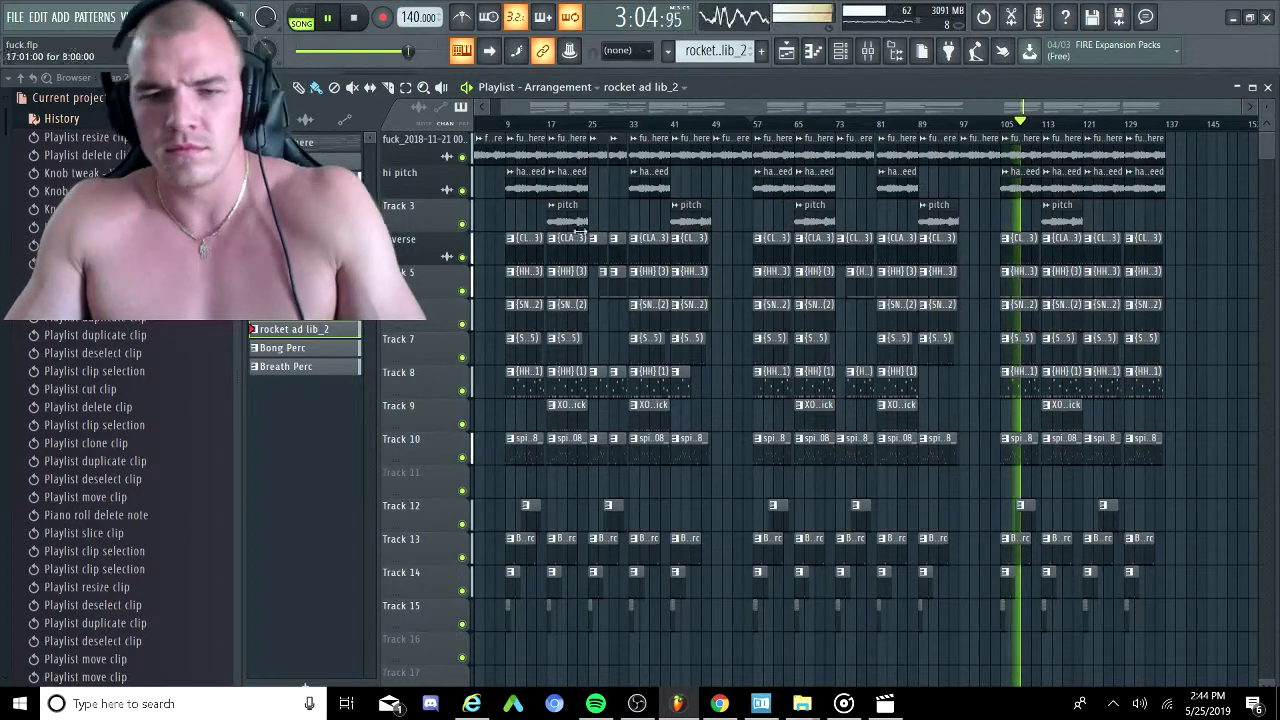
{"action": "scroll", "coordinate": [603, 283], "scroll_direction": "left", "scroll_amount": 1}
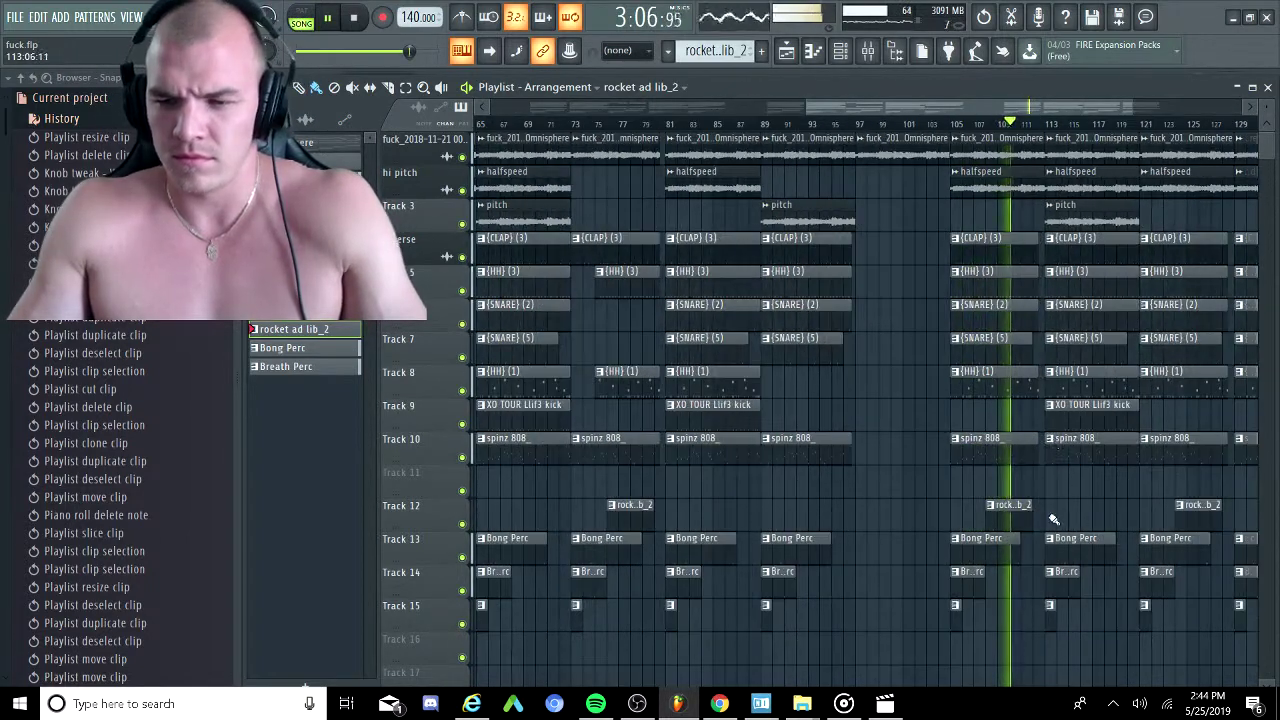
{"action": "scroll", "coordinate": [1030, 510], "scroll_direction": "down", "scroll_amount": 3}
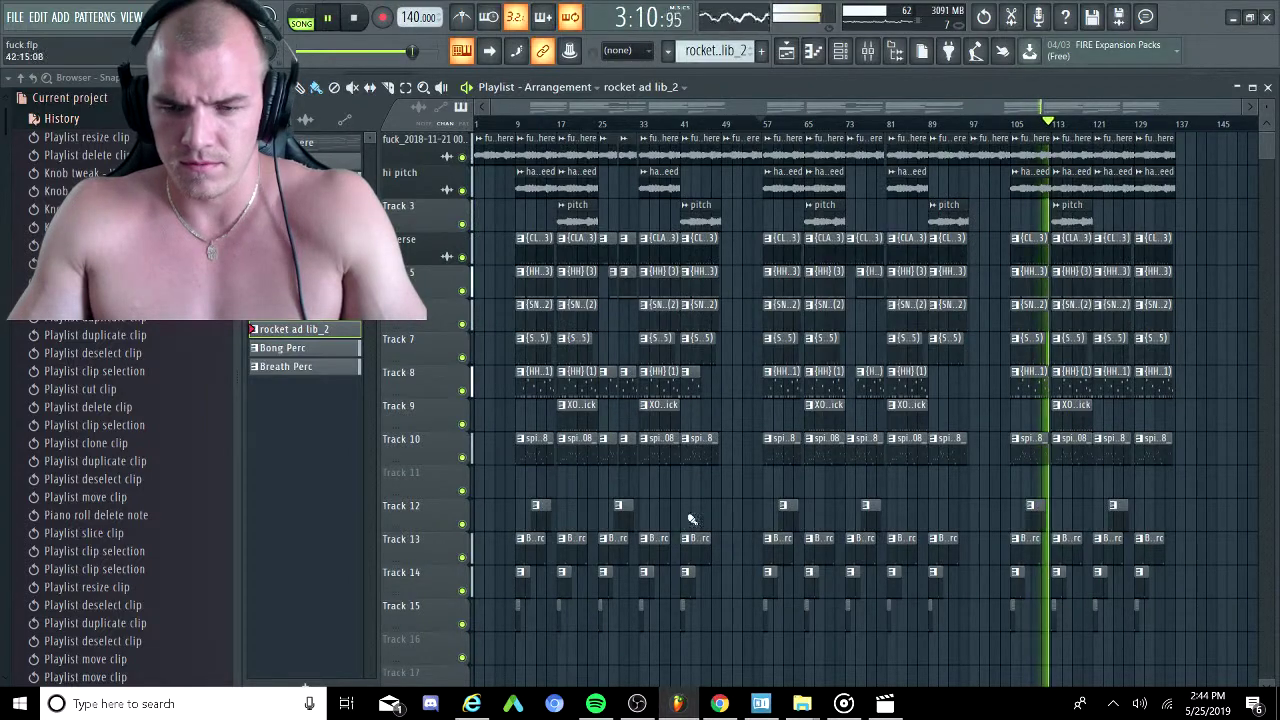
{"action": "scroll", "coordinate": [692, 519], "scroll_direction": "up", "scroll_amount": 2}
{"action": "scroll", "coordinate": [783, 500], "scroll_direction": "up", "scroll_amount": 2}
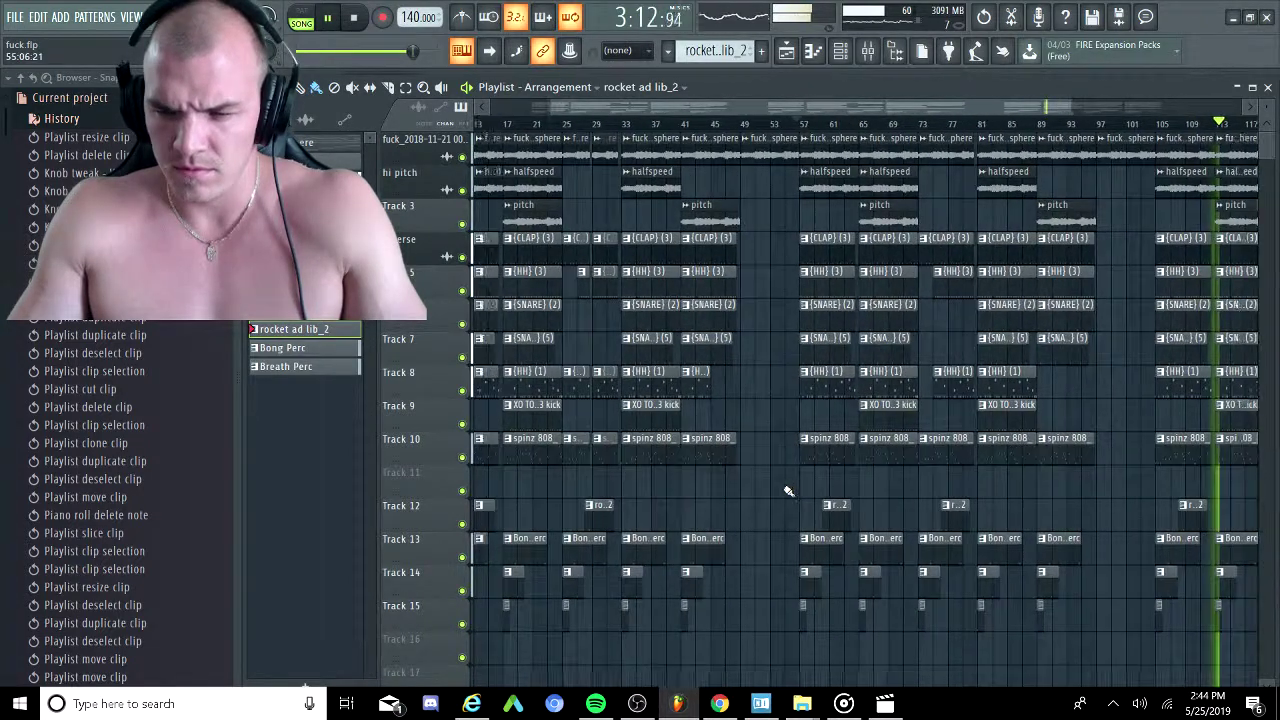
{"action": "scroll", "coordinate": [784, 478], "scroll_direction": "right", "scroll_amount": 7}
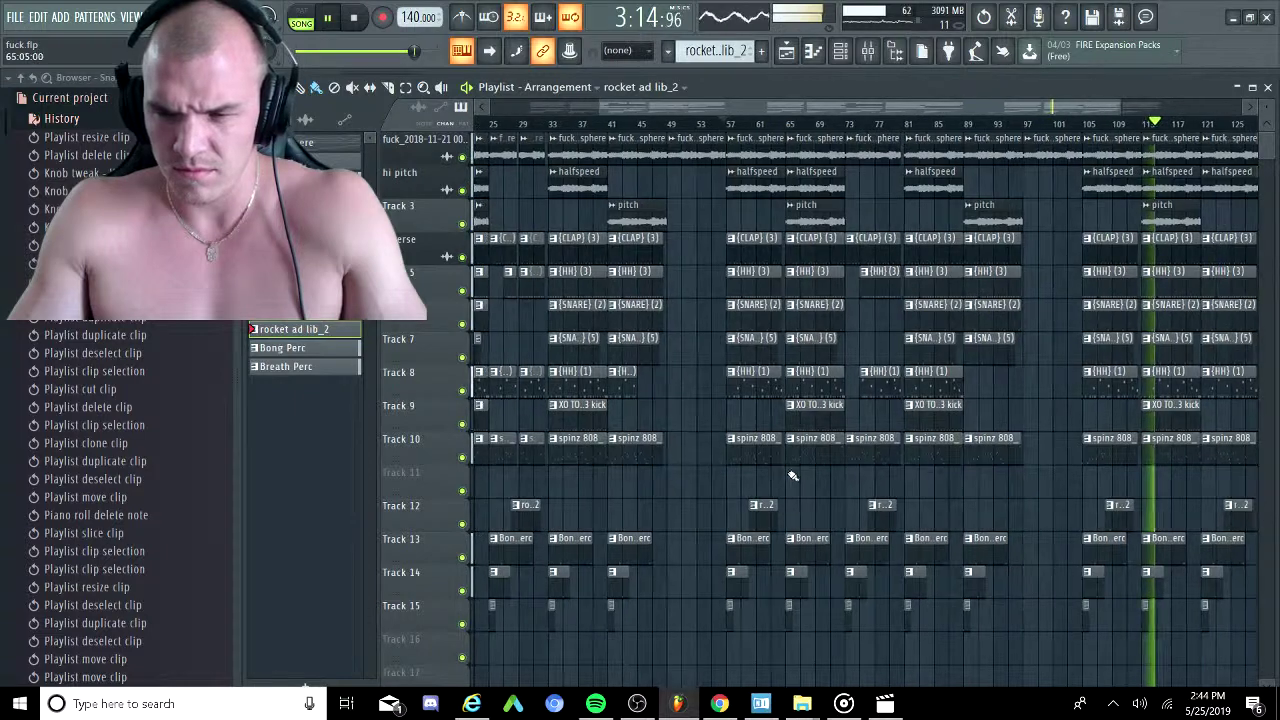
{"action": "scroll", "coordinate": [990, 478], "scroll_direction": "left", "scroll_amount": 5}
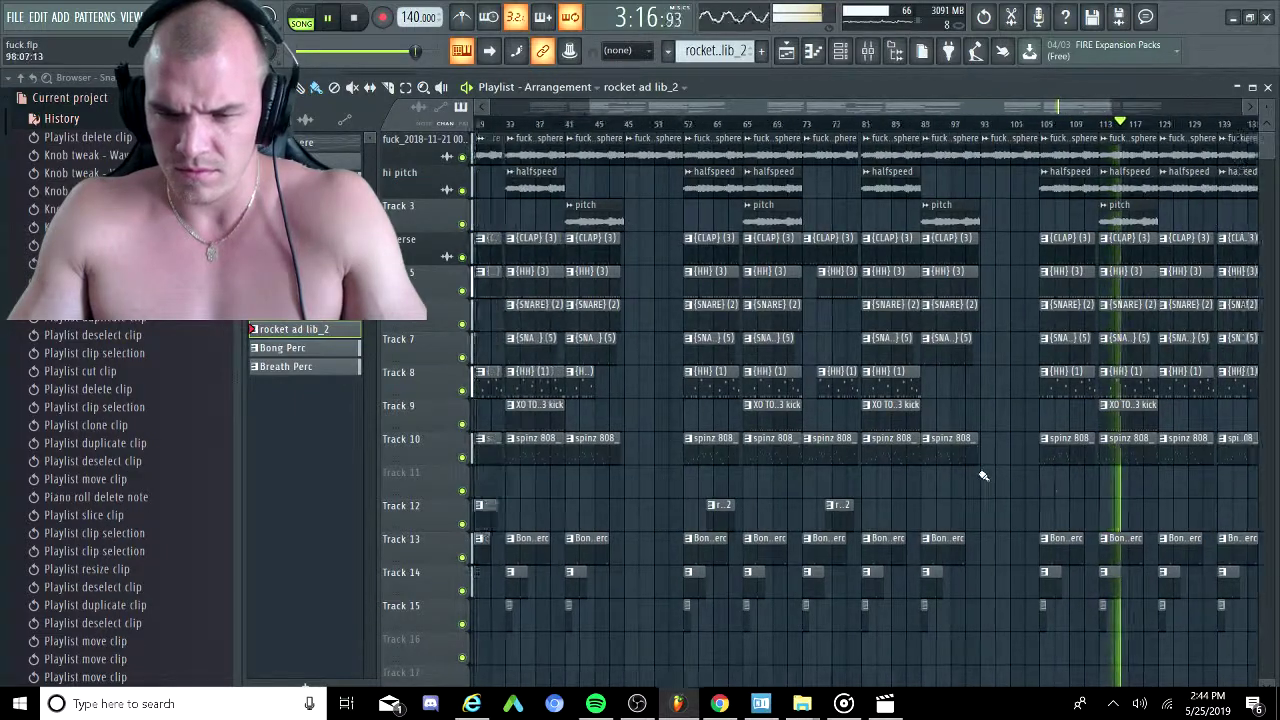
Restart playback and move the first rocket ad lib_2 clip on Track 12 from bar 12 to bar 16.
{"action": "scroll", "coordinate": [897, 474], "scroll_direction": "down", "scroll_amount": 2}
{"action": "key", "text": "space"}
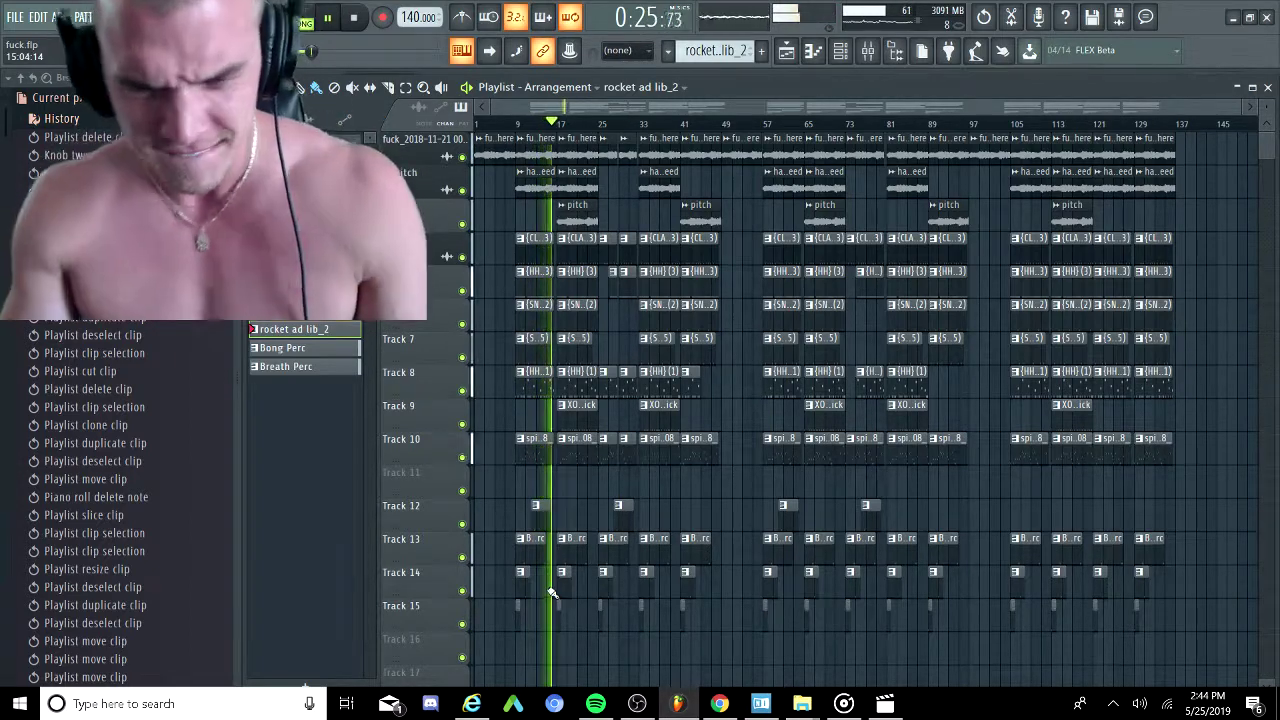
{"action": "scroll", "coordinate": [550, 581], "scroll_direction": "up", "scroll_amount": 3}
{"action": "scroll", "coordinate": [550, 581], "scroll_direction": "up", "scroll_amount": 2}
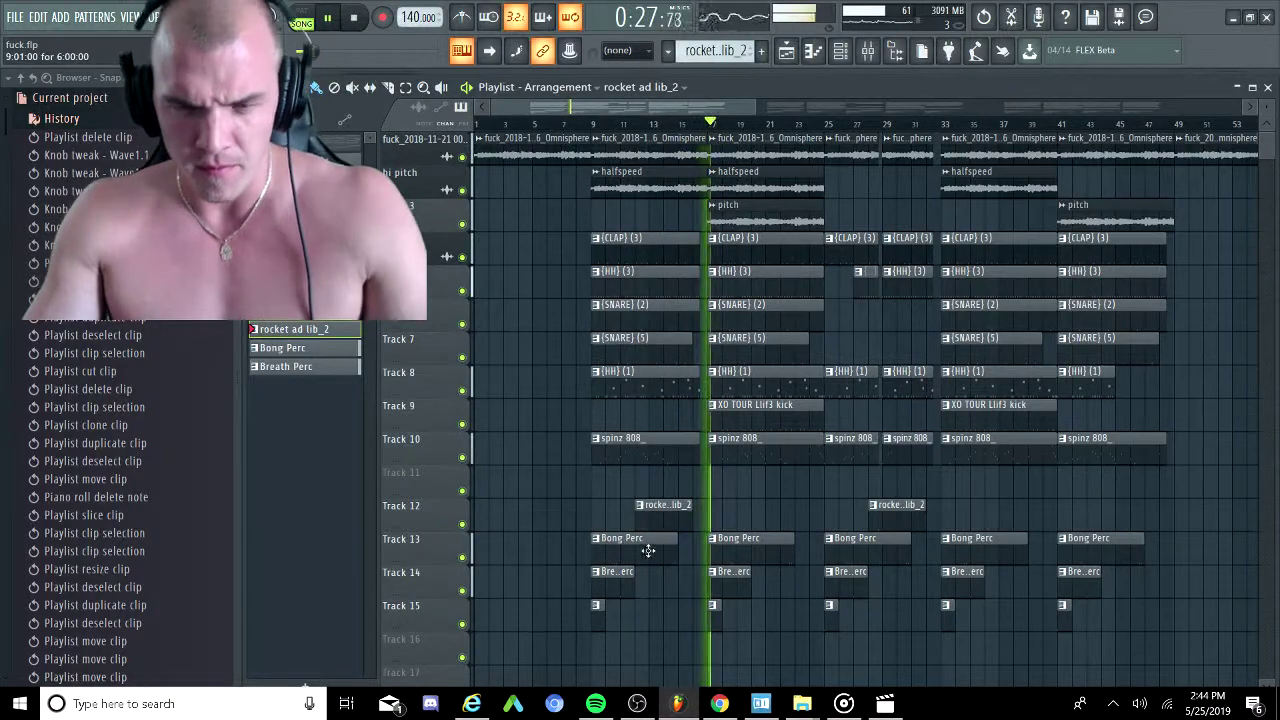
{"action": "scroll", "coordinate": [649, 543], "scroll_direction": "up", "scroll_amount": 2}
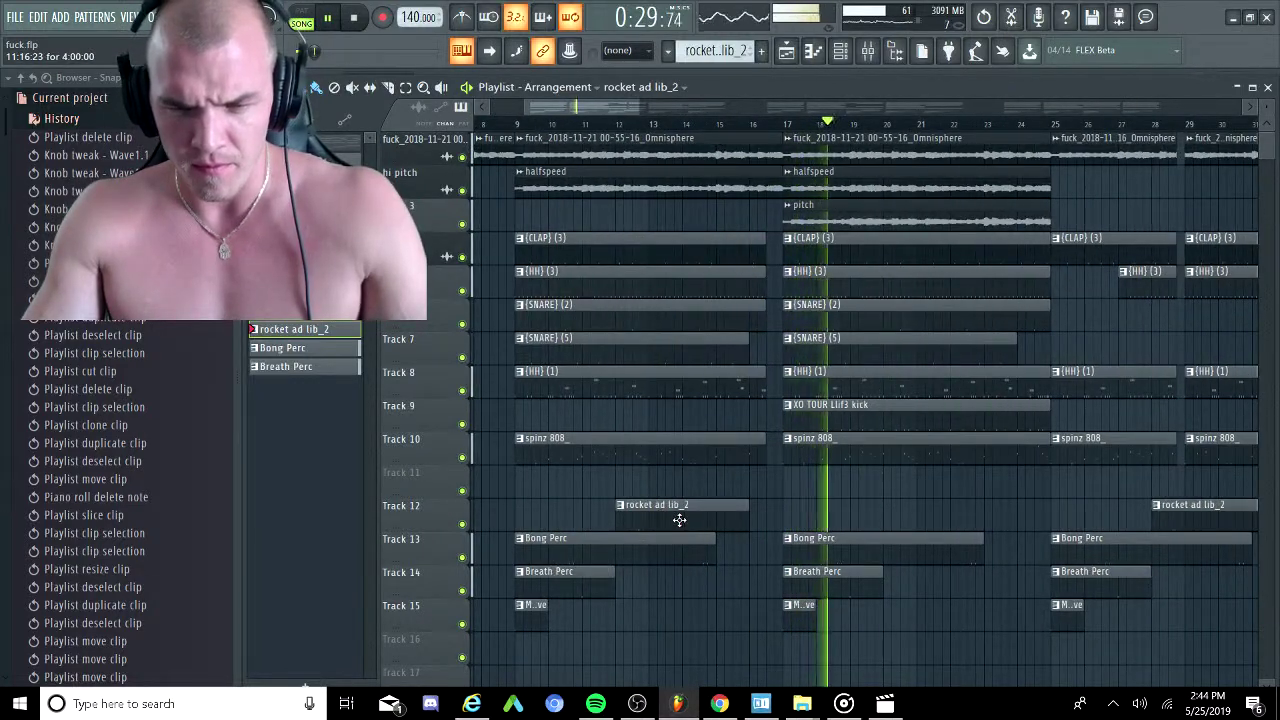
{"action": "left_click_drag", "start_coordinate": [686, 517], "coordinate": [809, 514]}
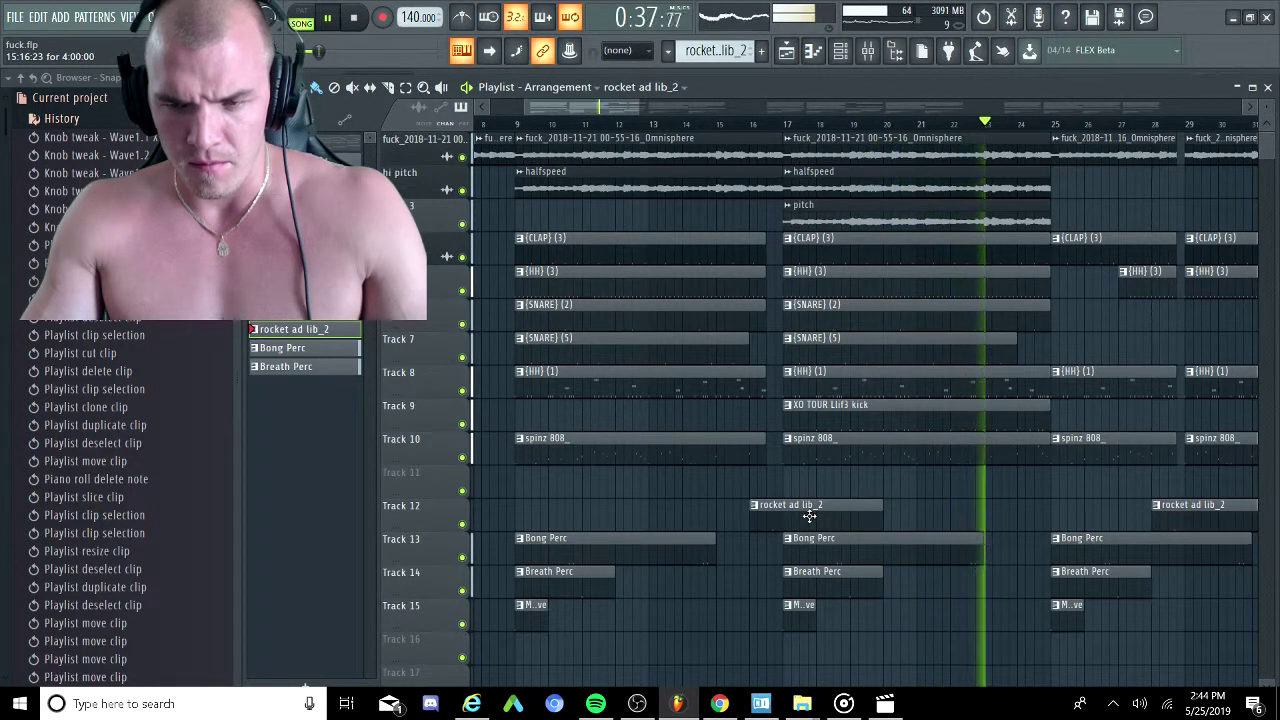
Restart playback and move the rocket ad lib_2 clip from bar 16 to bar 20 on Track 12.
{"action": "key", "text": "space"}
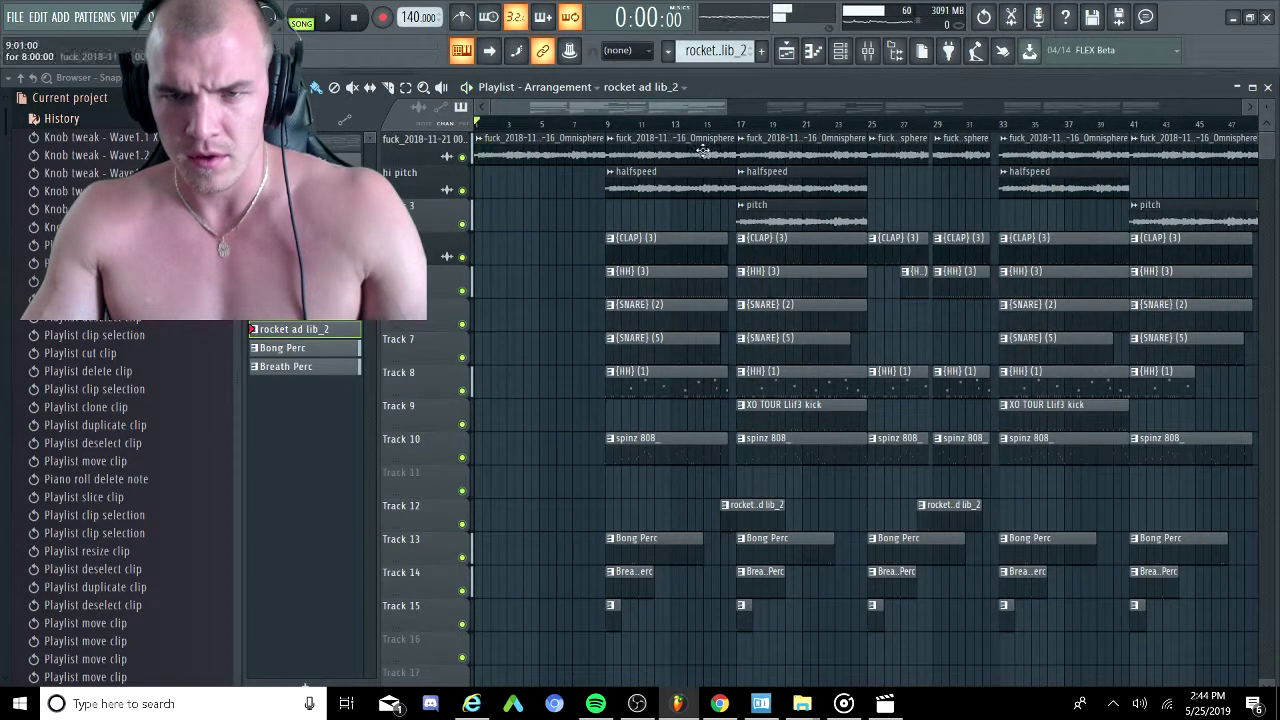
{"action": "key", "text": "space"}
{"action": "scroll", "coordinate": [755, 553], "scroll_direction": "up", "scroll_amount": 4}
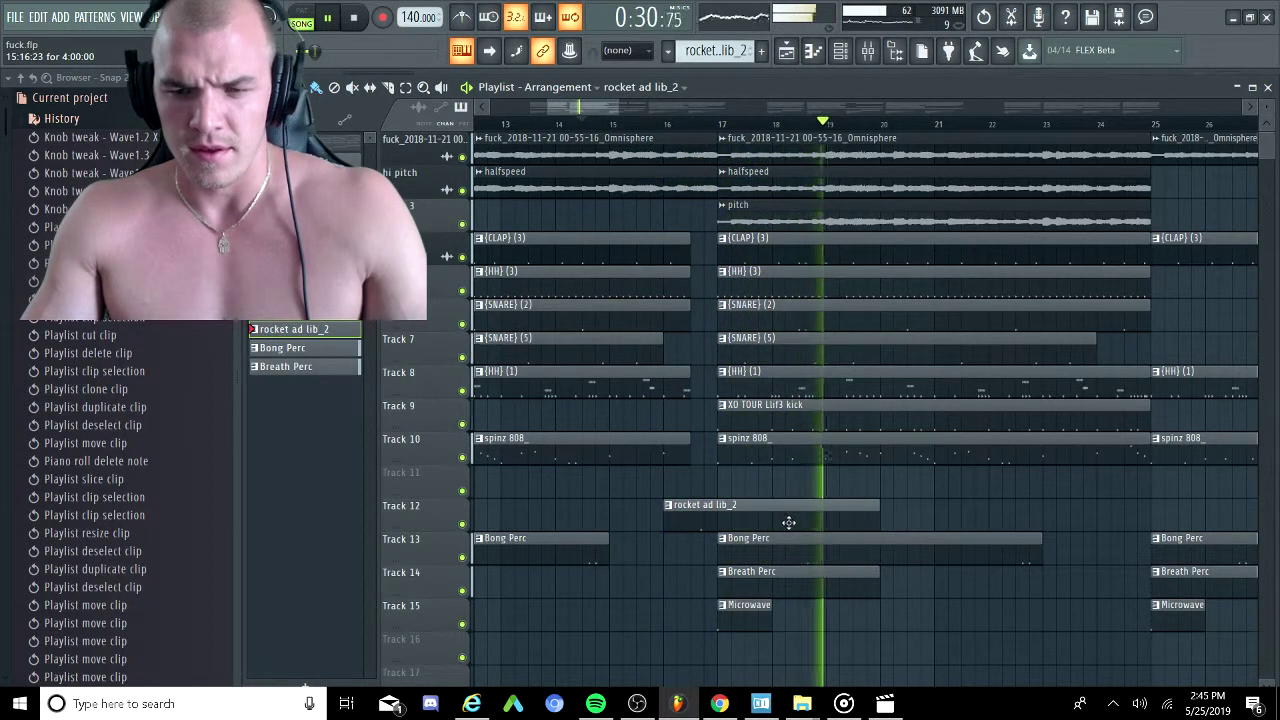
{"action": "mouse_move", "coordinate": [786, 521]}
{"action": "left_mouse_down"}
{"action": "mouse_move", "coordinate": [1010, 502]}
{"action": "mouse_move", "coordinate": [983, 497]}
{"action": "mouse_move", "coordinate": [997, 500]}
{"action": "left_mouse_up"}
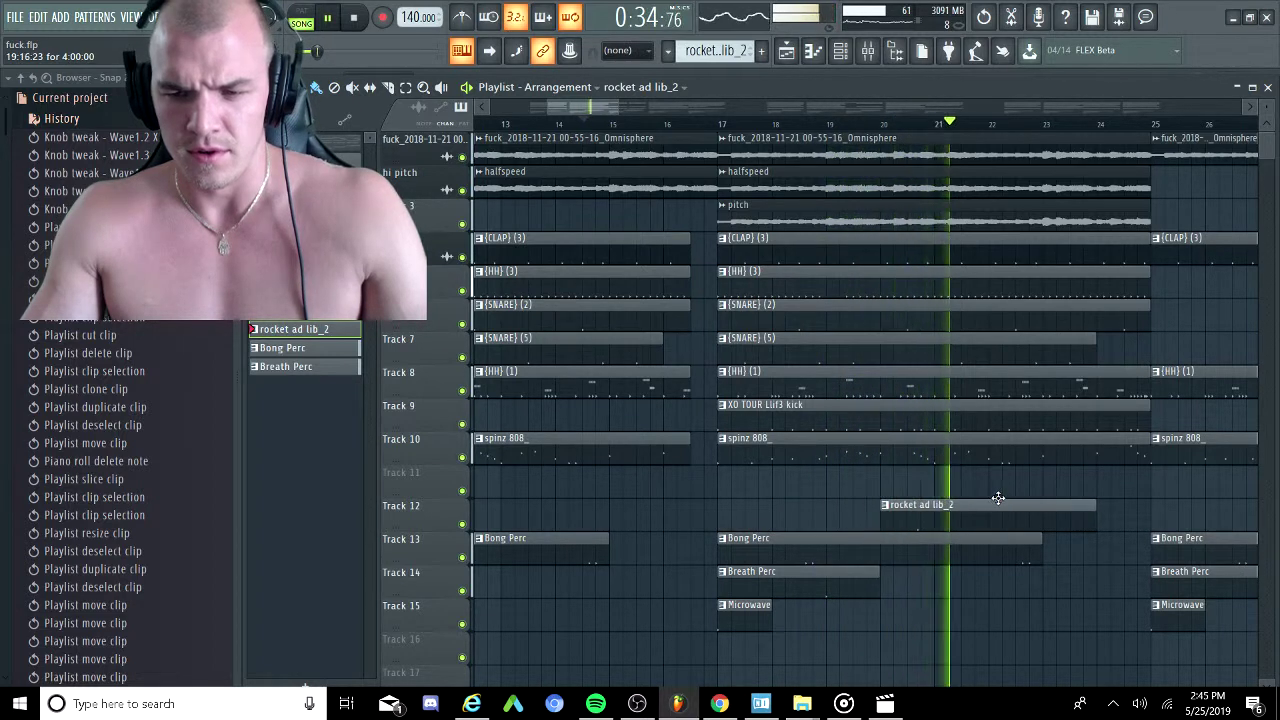
Replay the first section to check the lead-in to bar 17 and the rocket ad lib_2 clip at bar 20.
{"action": "key", "text": "space"}
{"action": "key", "text": "space"}
{"action": "scroll", "coordinate": [966, 469], "scroll_direction": "down", "scroll_amount": 1}
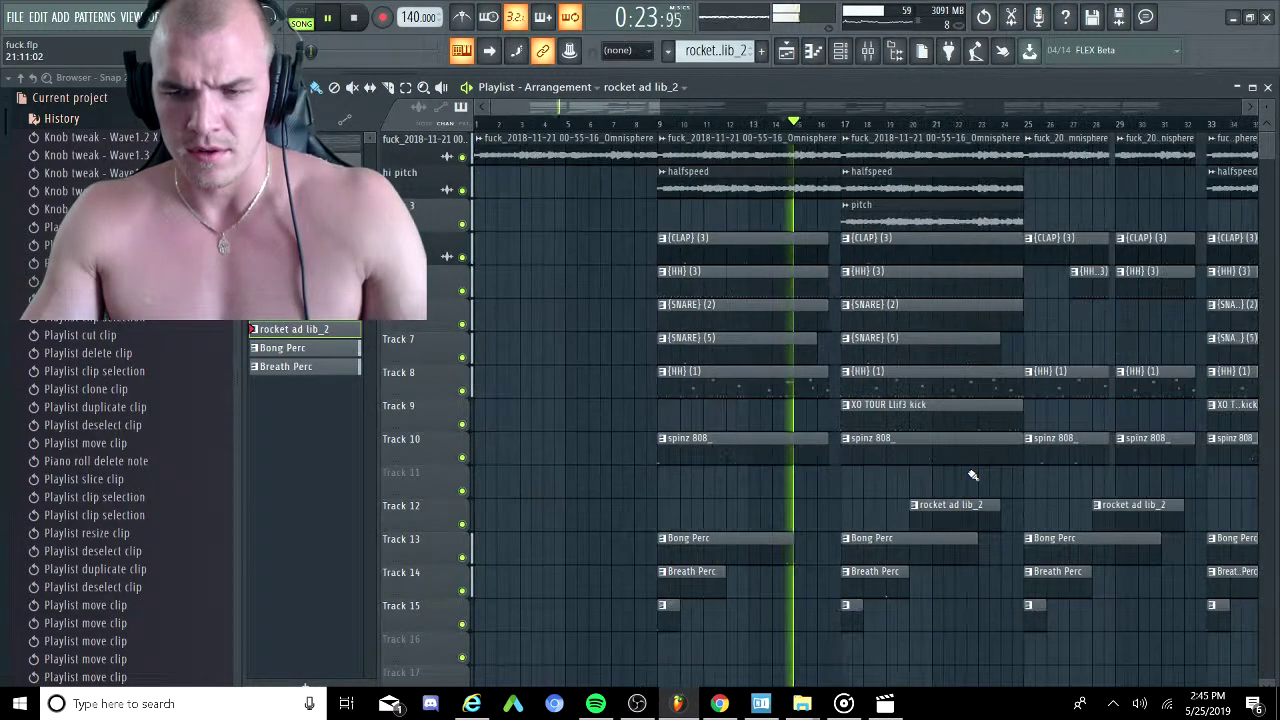
{"action": "scroll", "coordinate": [968, 471], "scroll_direction": "down", "scroll_amount": 2}
{"action": "scroll", "coordinate": [961, 468], "scroll_direction": "right", "scroll_amount": 2}
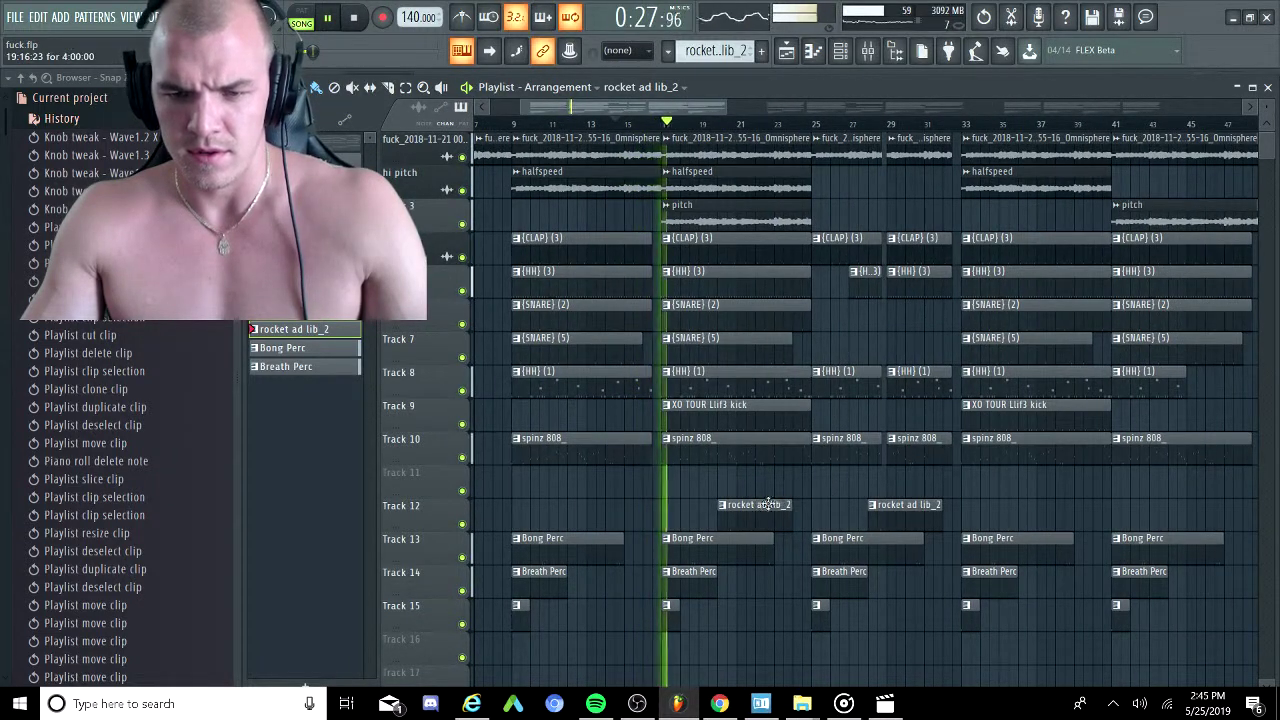
{"action": "scroll", "coordinate": [680, 517], "scroll_direction": "up", "scroll_amount": 4}
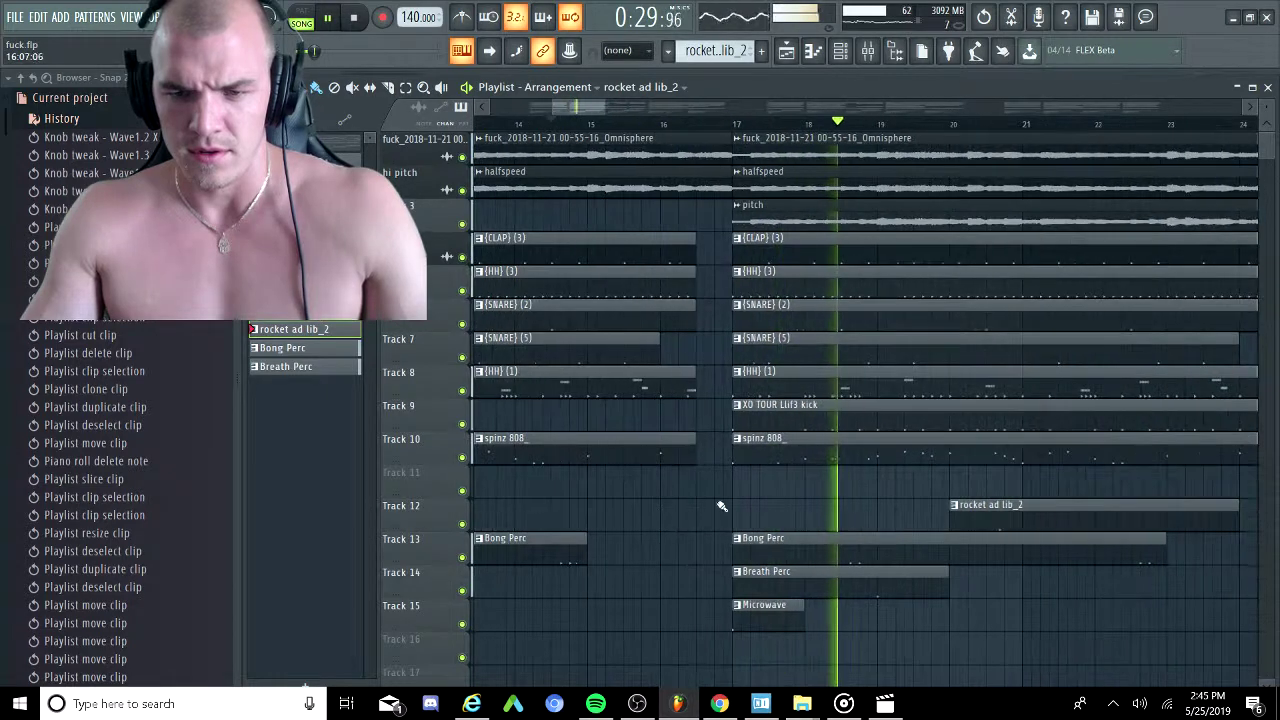
Move the rocket ad lib_2 clip on Track 12 back from bar 20 to bar 16, replaying the transition into bar 17 to check it.
{"action": "left_click_drag", "start_coordinate": [1020, 507], "coordinate": [746, 512]}
{"action": "key", "text": "space"}
{"action": "key", "text": "space"}
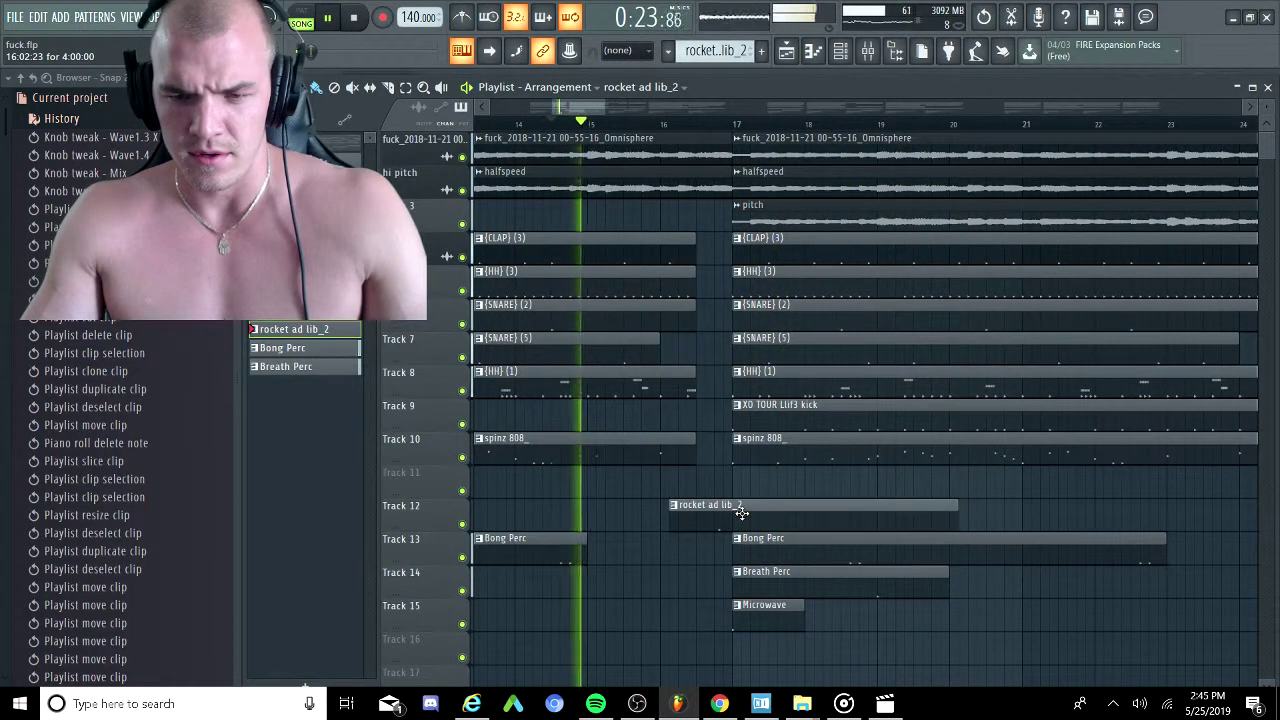
{"action": "scroll", "coordinate": [723, 524], "scroll_direction": "up", "scroll_amount": 3}
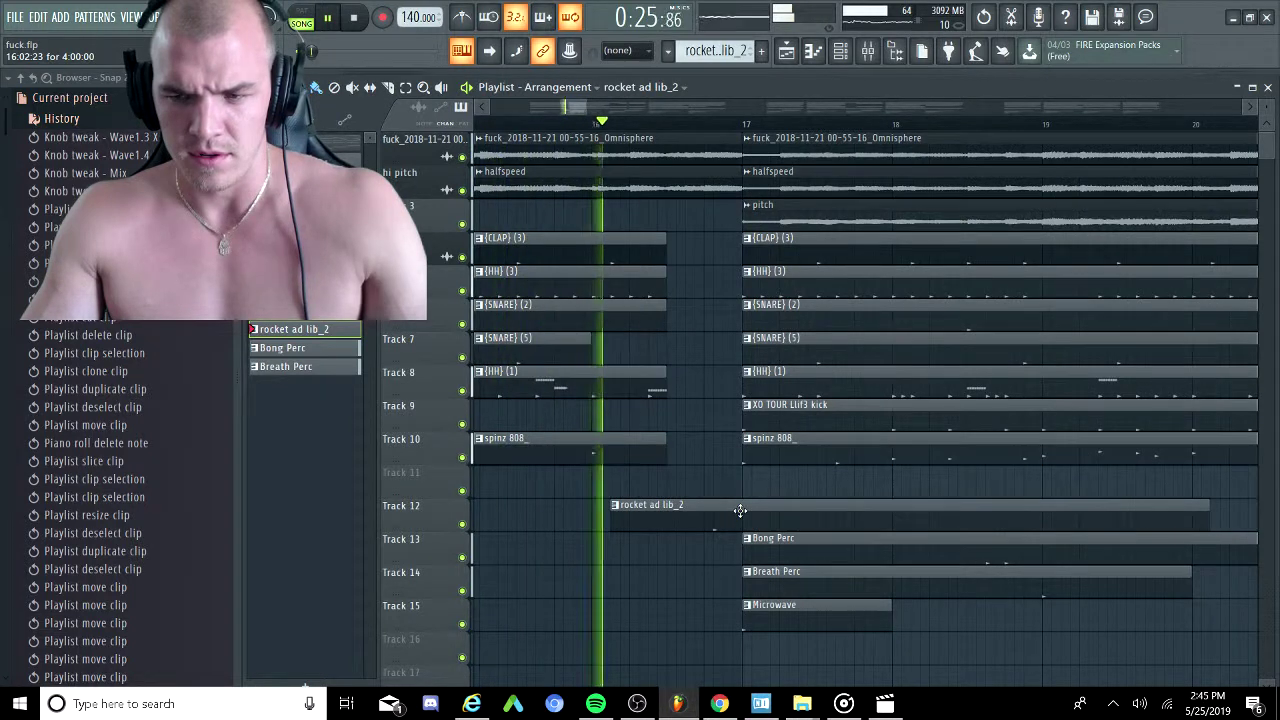
{"action": "scroll", "coordinate": [737, 509], "scroll_direction": "down", "scroll_amount": 3}
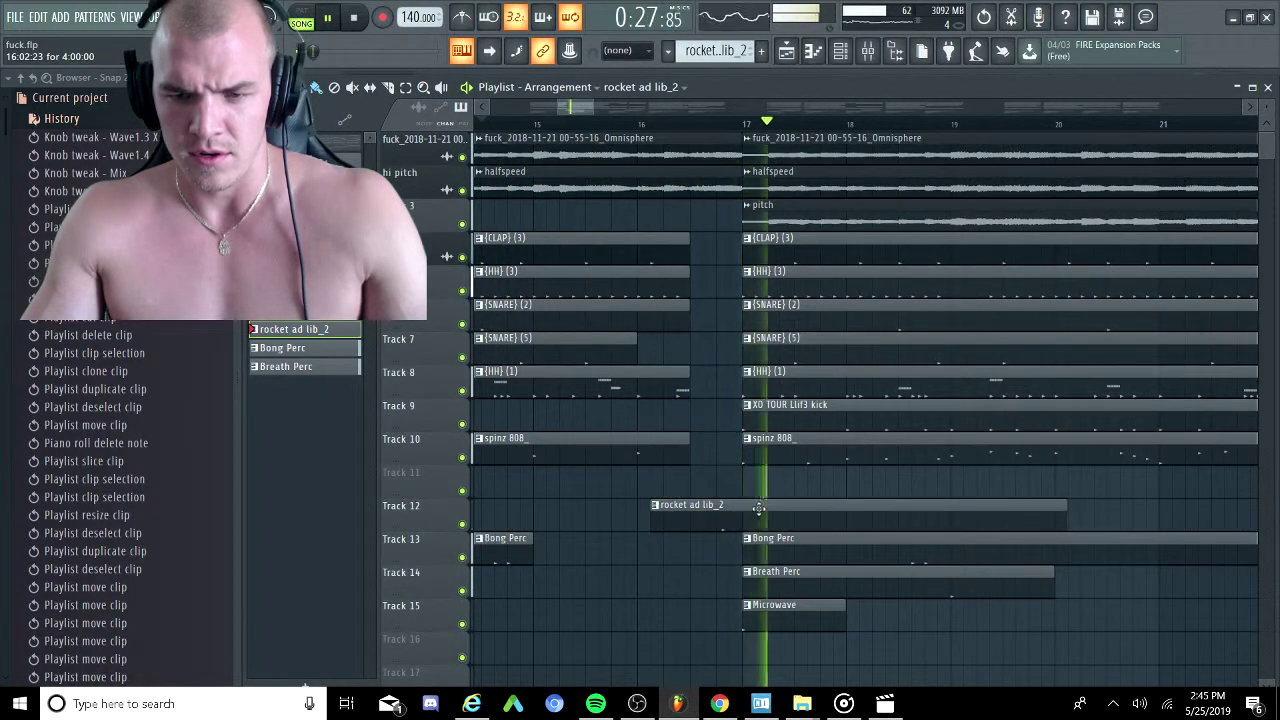
{"action": "left_click_drag", "start_coordinate": [757, 510], "coordinate": [741, 516]}
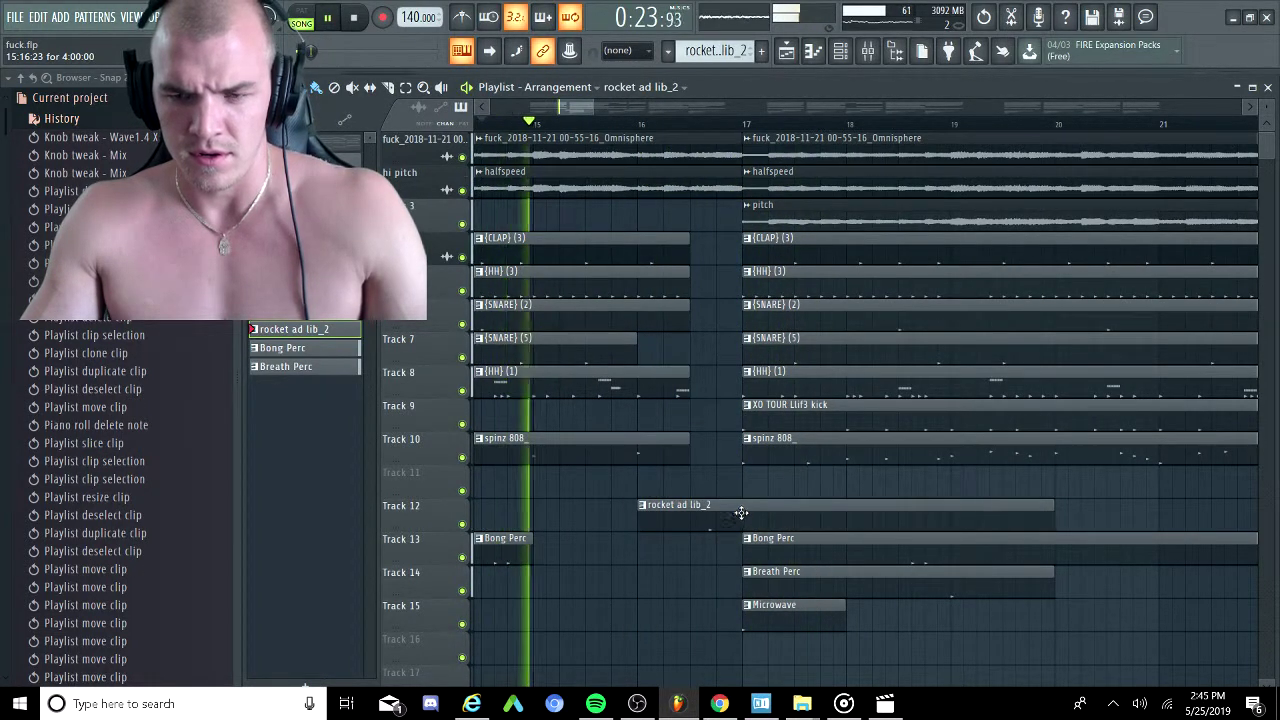
{"action": "scroll", "coordinate": [739, 515], "scroll_direction": "down", "scroll_amount": 5}
{"action": "scroll", "coordinate": [733, 515], "scroll_direction": "up", "scroll_amount": 5}
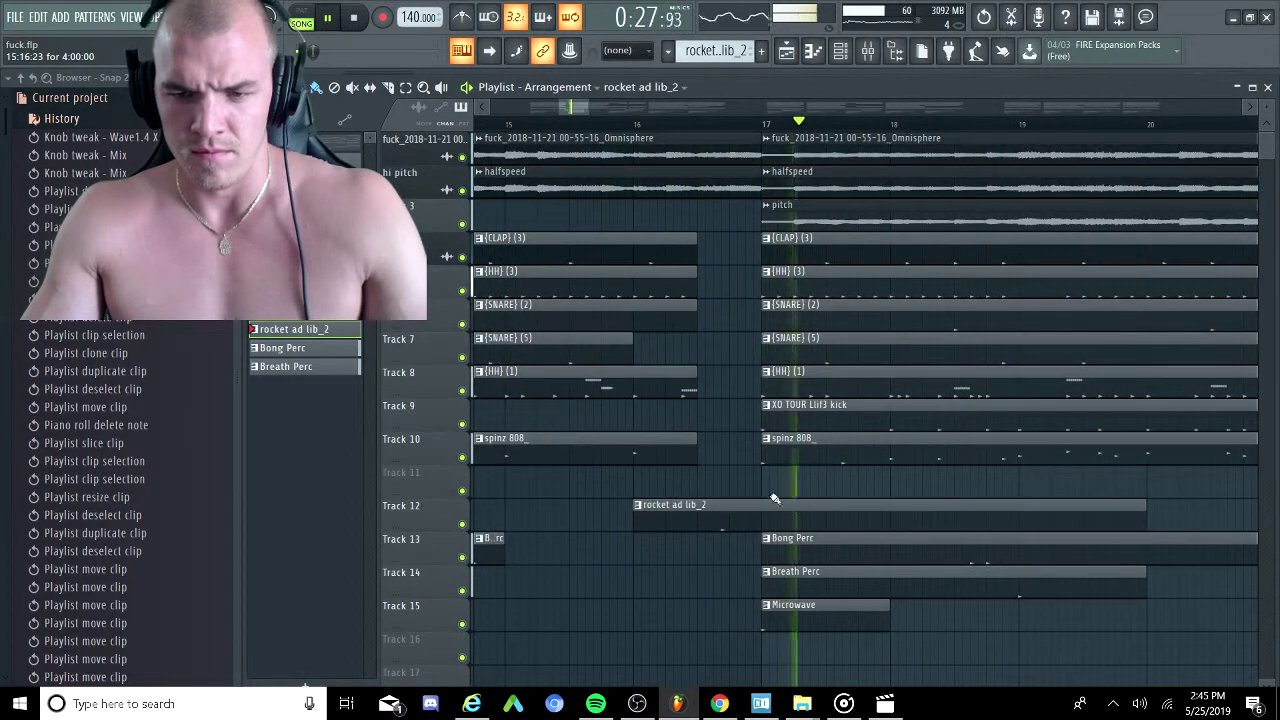
Trim the Omnisphere and halfspeed audio clips ahead of bar 17 so they end midway through bar 16.
{"action": "left_click", "coordinate": [737, 180]}
{"action": "left_click", "coordinate": [737, 152], "text": "ctrl"}
{"action": "left_click_drag", "start_coordinate": [753, 173], "coordinate": [688, 185]}
{"action": "key", "text": "space"}
{"action": "left_click", "coordinate": [714, 199]}
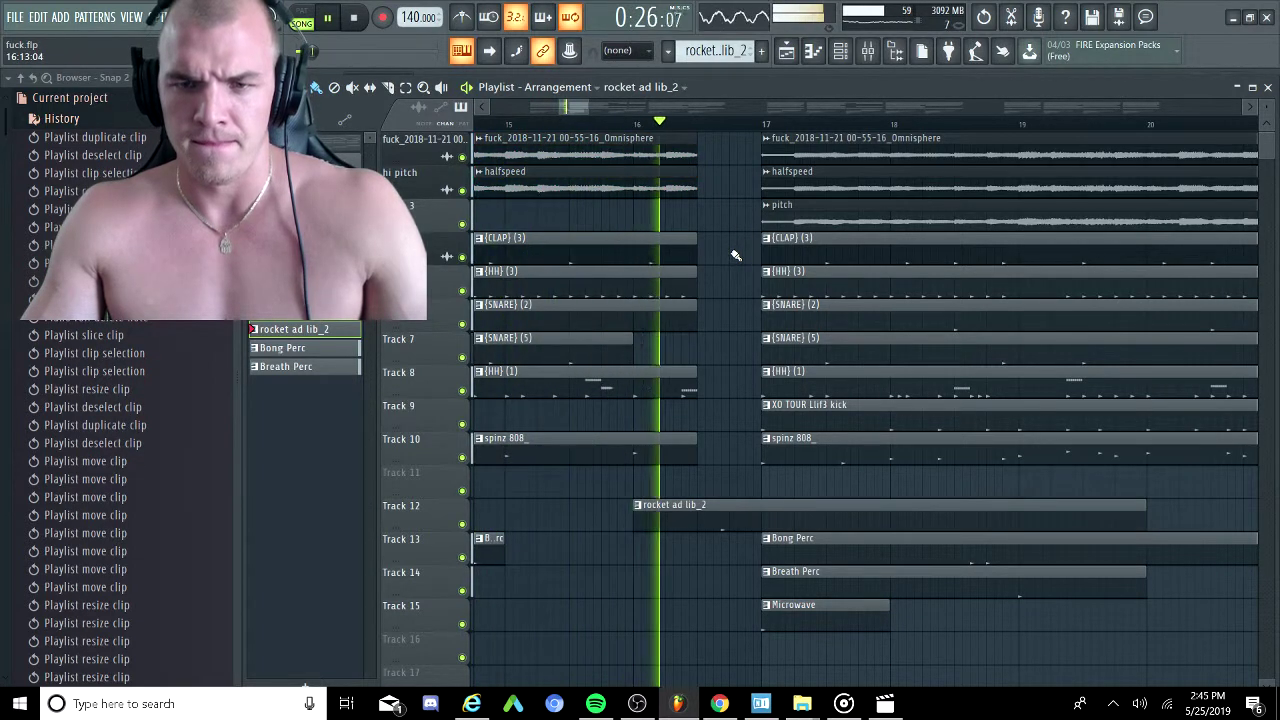
Set the Omnisphere and halfspeed clips to end three quarters through bar 16, and replay the transition into bar 17.
{"action": "left_click_drag", "start_coordinate": [714, 150], "coordinate": [678, 185]}
{"action": "left_click_drag", "start_coordinate": [696, 186], "coordinate": [731, 188]}
{"action": "key", "text": "space"}
{"action": "key", "text": "space"}
{"action": "left_click", "coordinate": [748, 234], "text": "ctrl"}
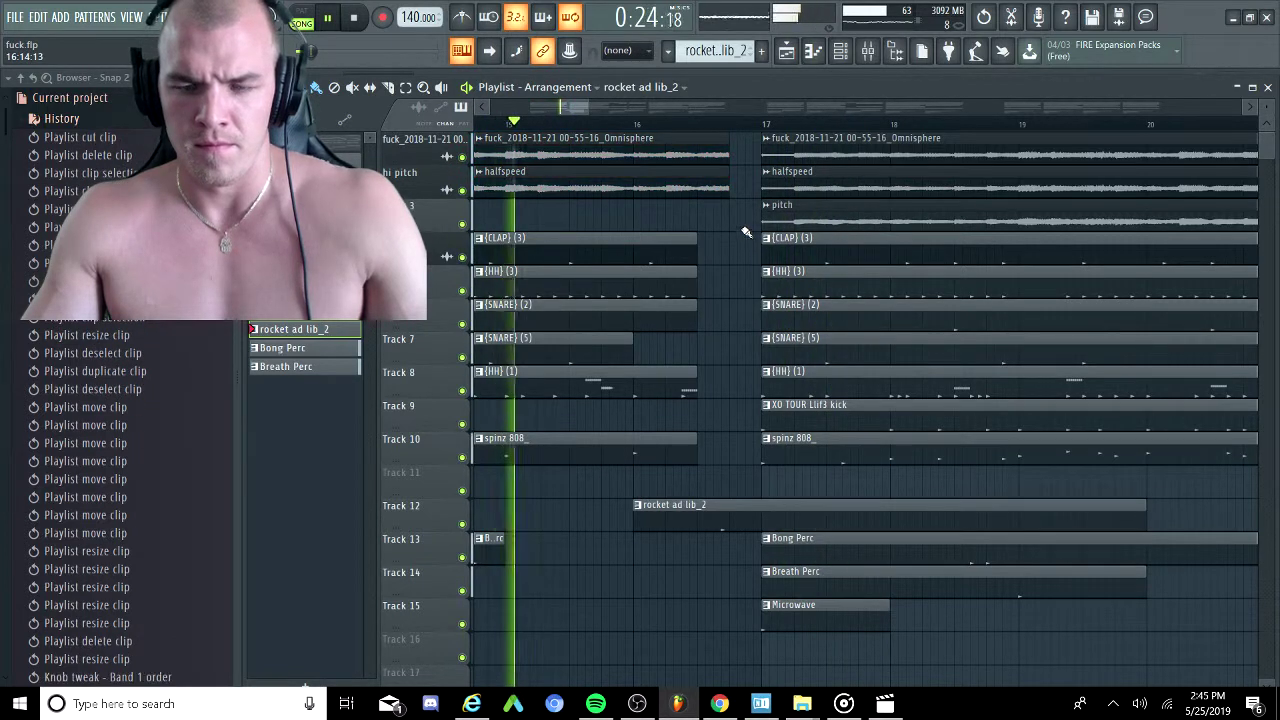
{"action": "left_click_drag", "start_coordinate": [575, 109], "coordinate": [574, 110]}
{"action": "scroll", "coordinate": [568, 107], "scroll_direction": "right", "scroll_amount": 1}
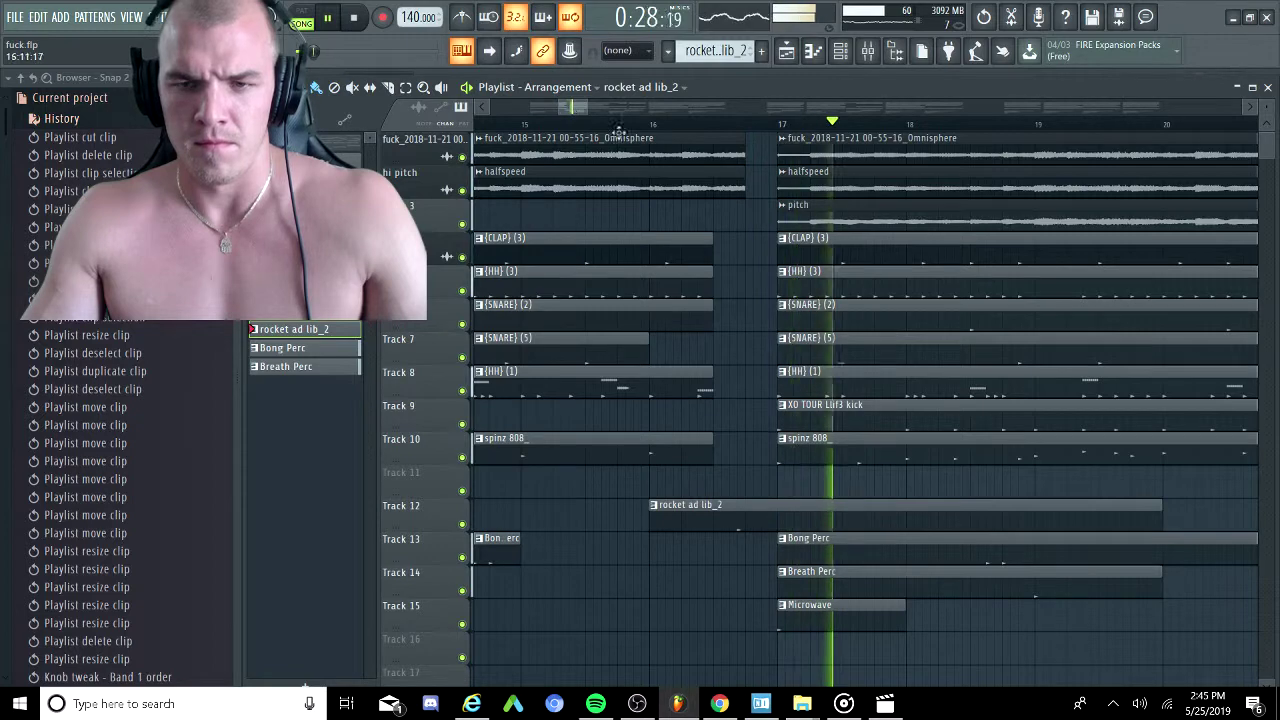
Restart playback and review the whole arrangement from the opening drum section.
{"action": "scroll", "coordinate": [714, 246], "scroll_direction": "down", "scroll_amount": 8}
{"action": "scroll", "coordinate": [678, 244], "scroll_direction": "down", "scroll_amount": 3}
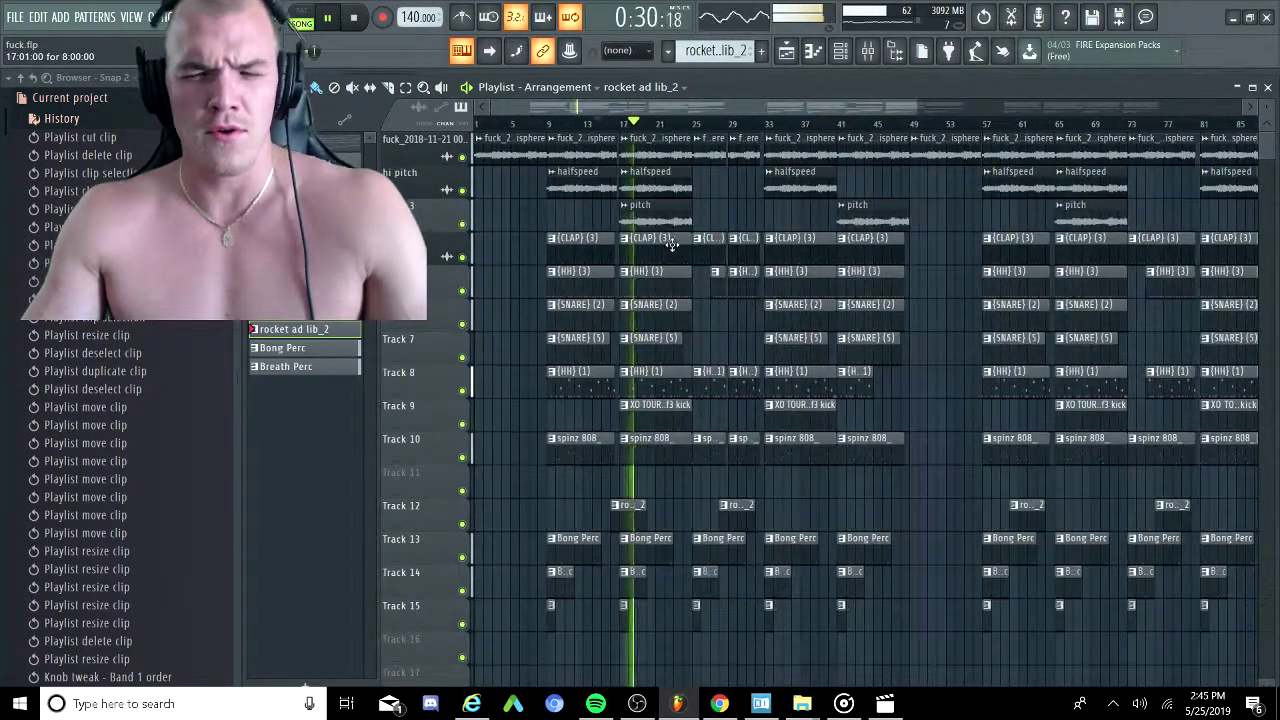
{"action": "scroll", "coordinate": [660, 240], "scroll_direction": "down", "scroll_amount": 3}
{"action": "key", "text": "space"}
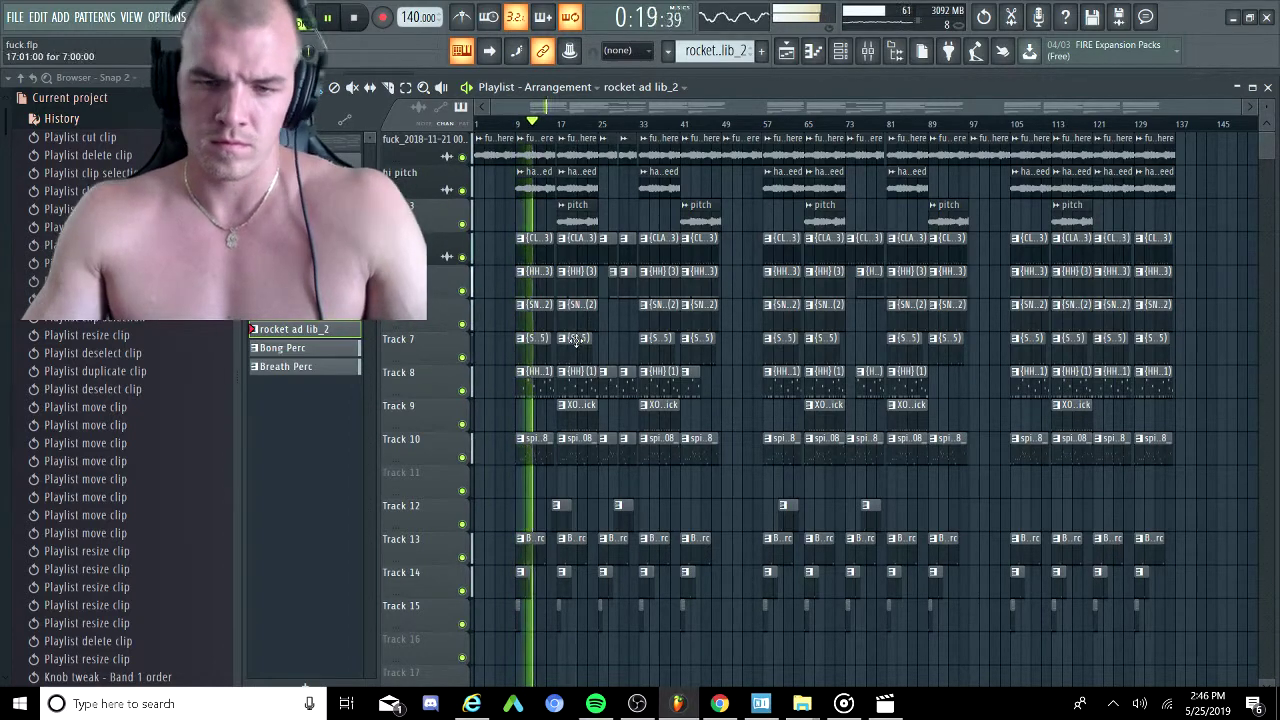
Move the rocket ad lib_2 clip on Track 12 from bar 60 to bar 64, matching the placement before the first pitch section.
{"action": "scroll", "coordinate": [547, 473], "scroll_direction": "up", "scroll_amount": 4}
{"action": "scroll", "coordinate": [613, 423], "scroll_direction": "right", "scroll_amount": 5}
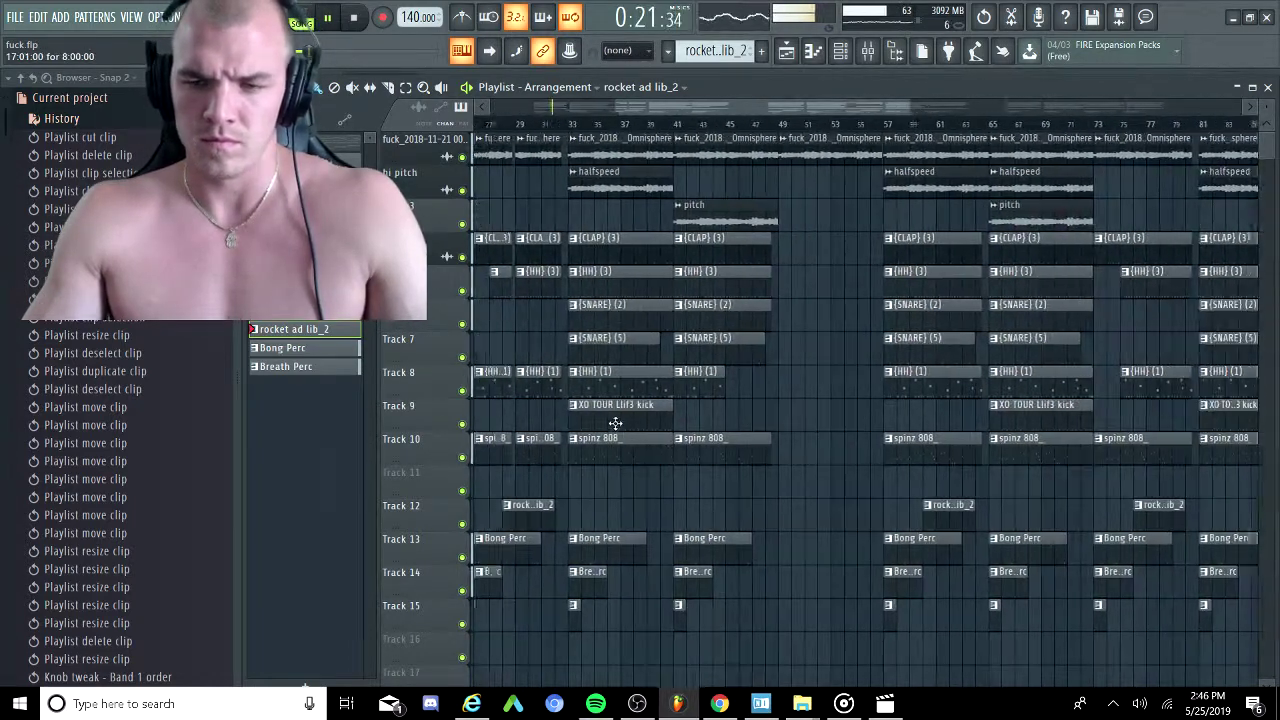
{"action": "scroll", "coordinate": [915, 512], "scroll_direction": "up", "scroll_amount": 4, "text": "ctrl"}
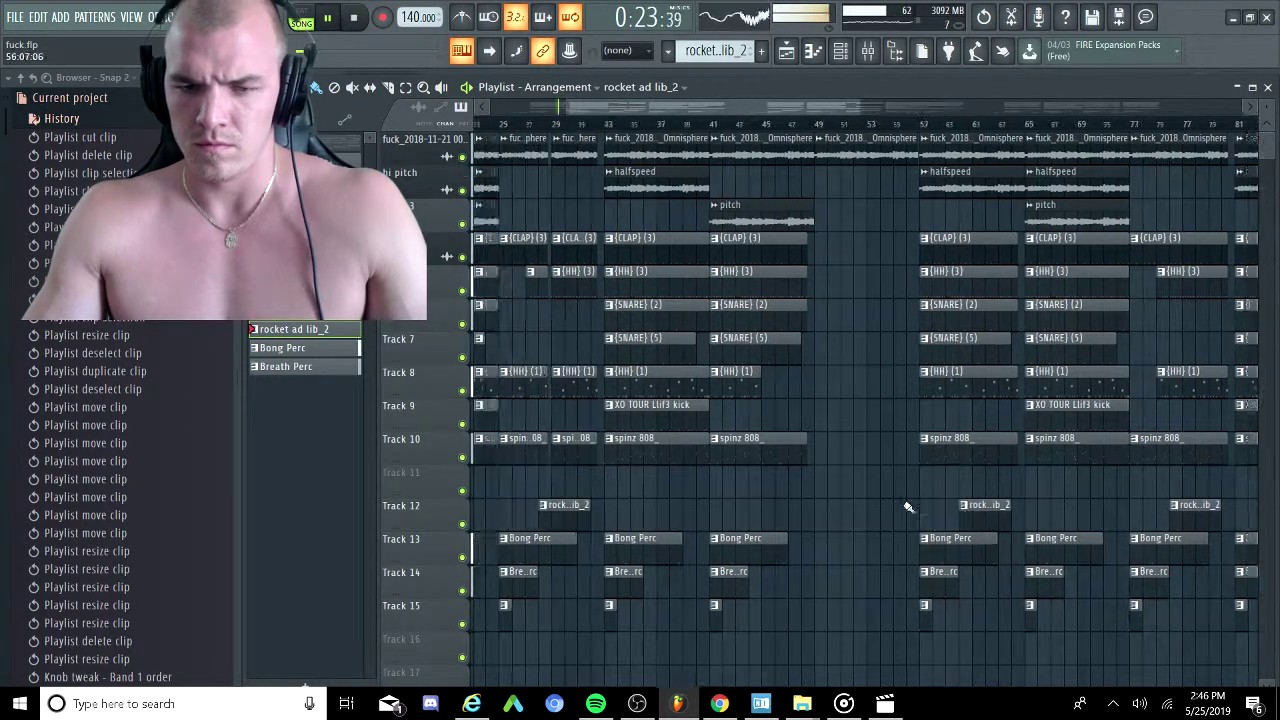
{"action": "scroll", "coordinate": [668, 520], "scroll_direction": "up", "scroll_amount": 2, "text": "ctrl"}
{"action": "scroll", "coordinate": [672, 515], "scroll_direction": "right", "scroll_amount": 1}
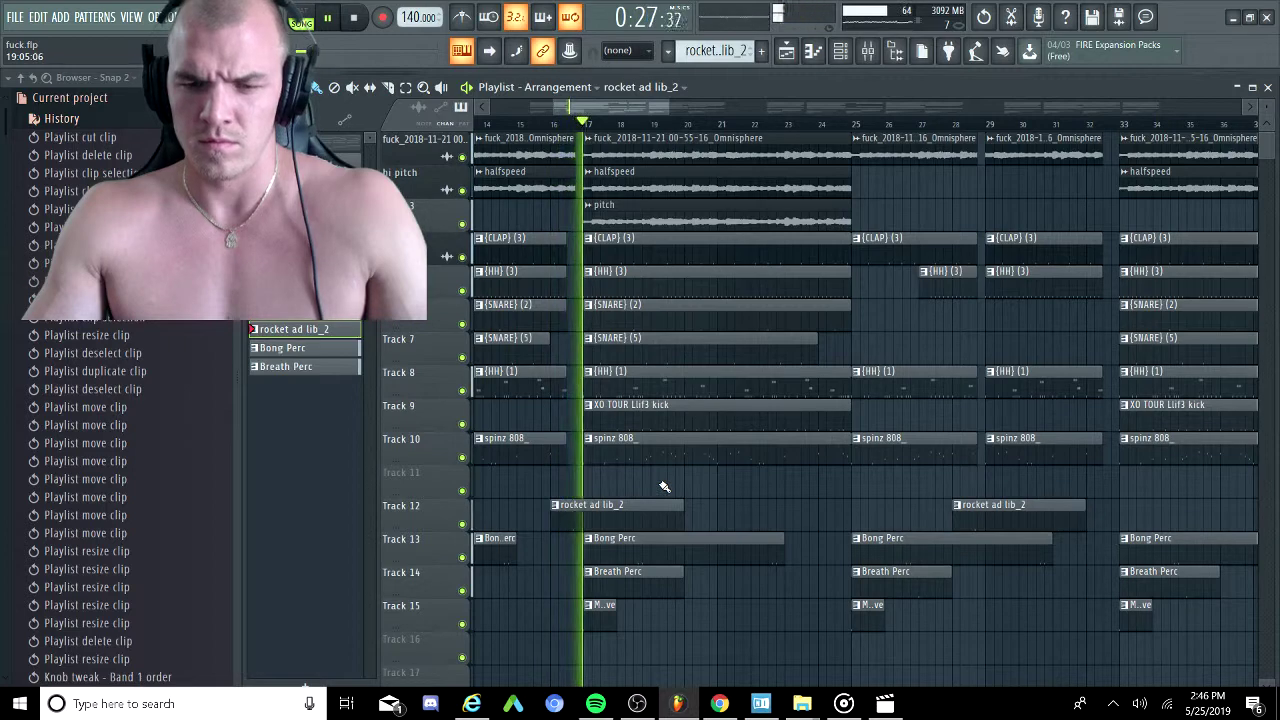
{"action": "scroll", "coordinate": [663, 482], "scroll_direction": "right", "scroll_amount": 3}
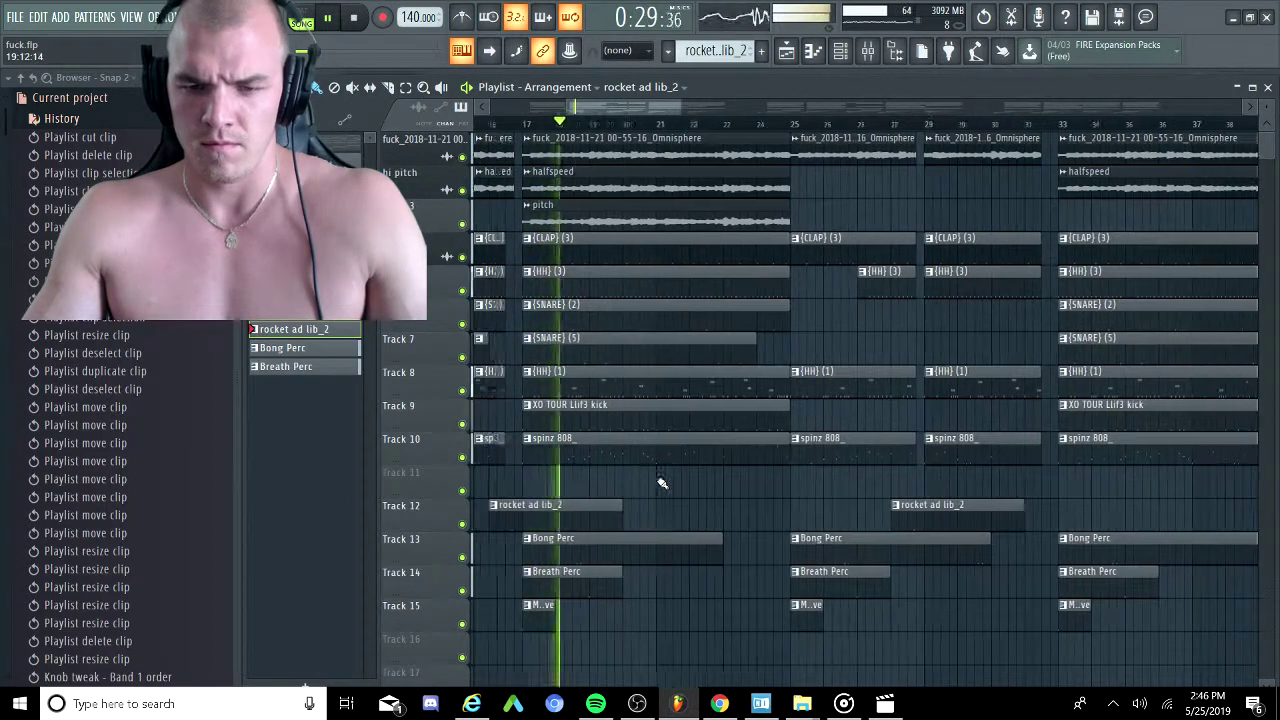
{"action": "scroll", "coordinate": [664, 484], "scroll_direction": "down", "scroll_amount": 6, "text": "ctrl"}
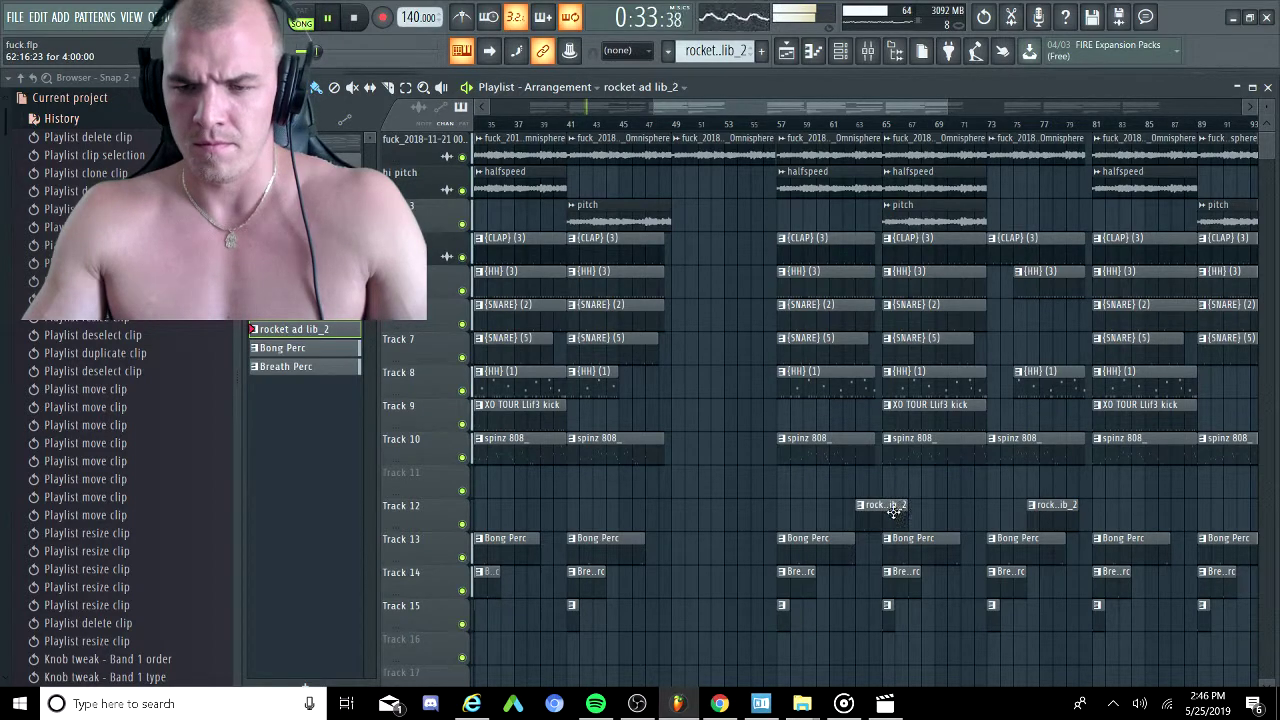
{"action": "scroll", "coordinate": [893, 508], "scroll_direction": "up", "scroll_amount": 5, "text": "ctrl"}
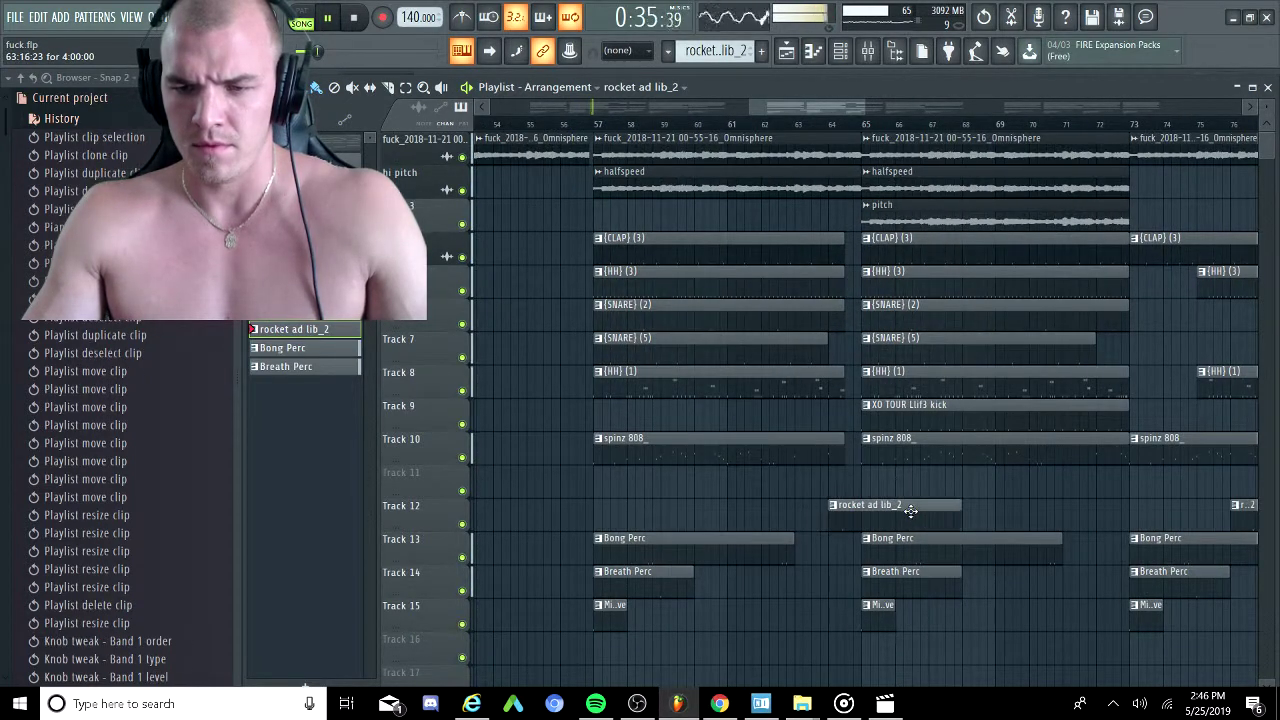
Compare the rocket ad lib_2 placements on Track 12 across both halves of the arrangement while listening through to the break at bar 49.
{"action": "scroll", "coordinate": [808, 503], "scroll_direction": "down", "scroll_amount": 10, "text": "ctrl"}
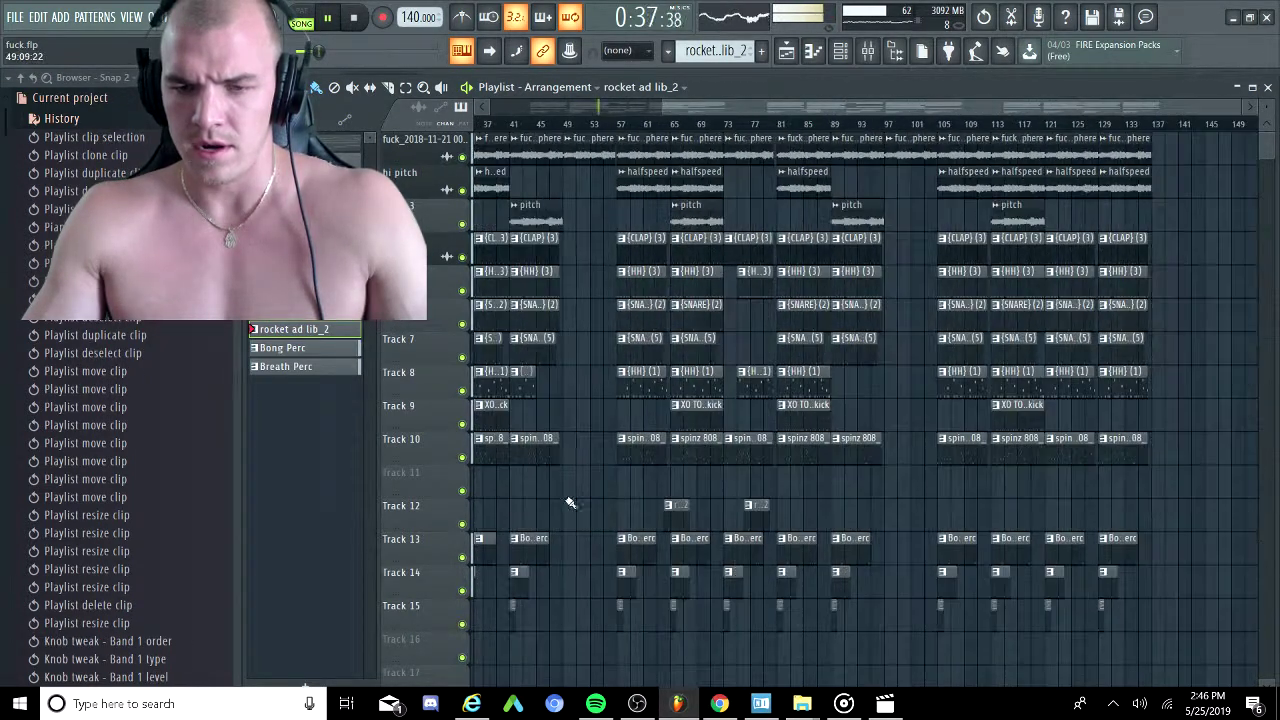
{"action": "scroll", "coordinate": [557, 548], "scroll_direction": "up", "scroll_amount": 8, "text": "ctrl"}
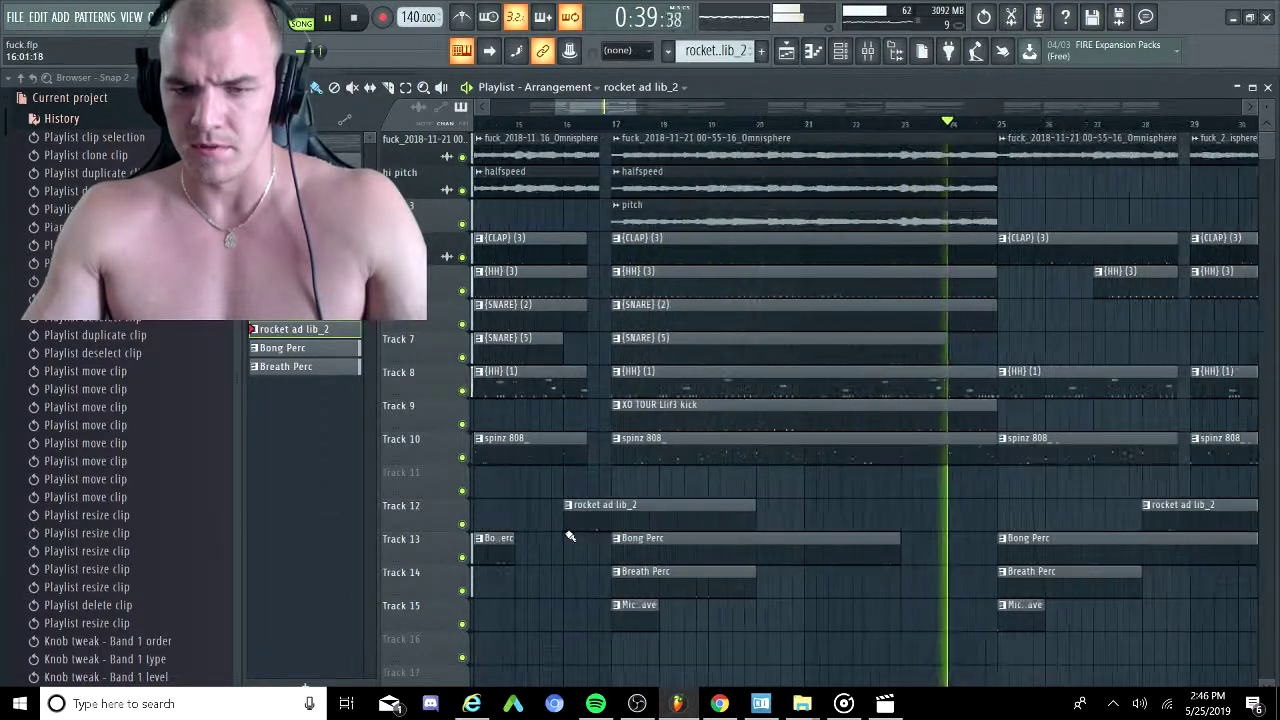
{"action": "scroll", "coordinate": [857, 523], "scroll_direction": "down", "scroll_amount": 4, "text": "ctrl"}
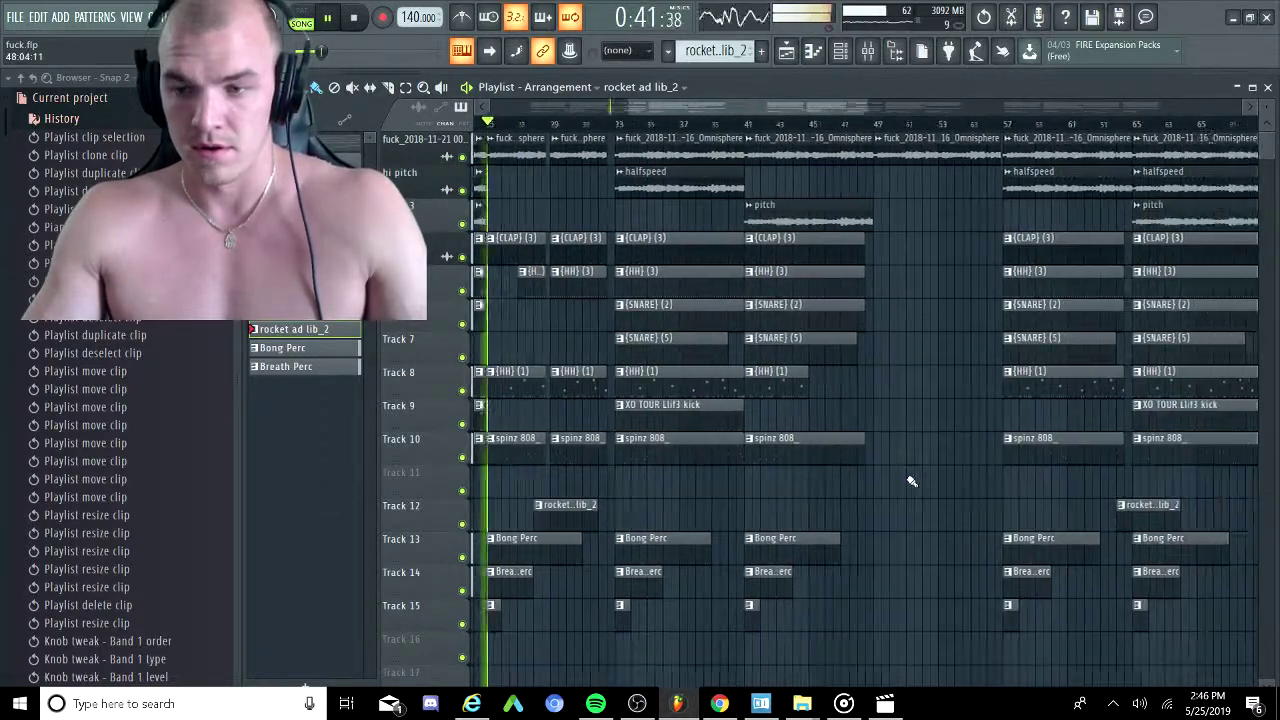
{"action": "scroll", "coordinate": [1010, 515], "scroll_direction": "up", "scroll_amount": 4, "text": "ctrl"}
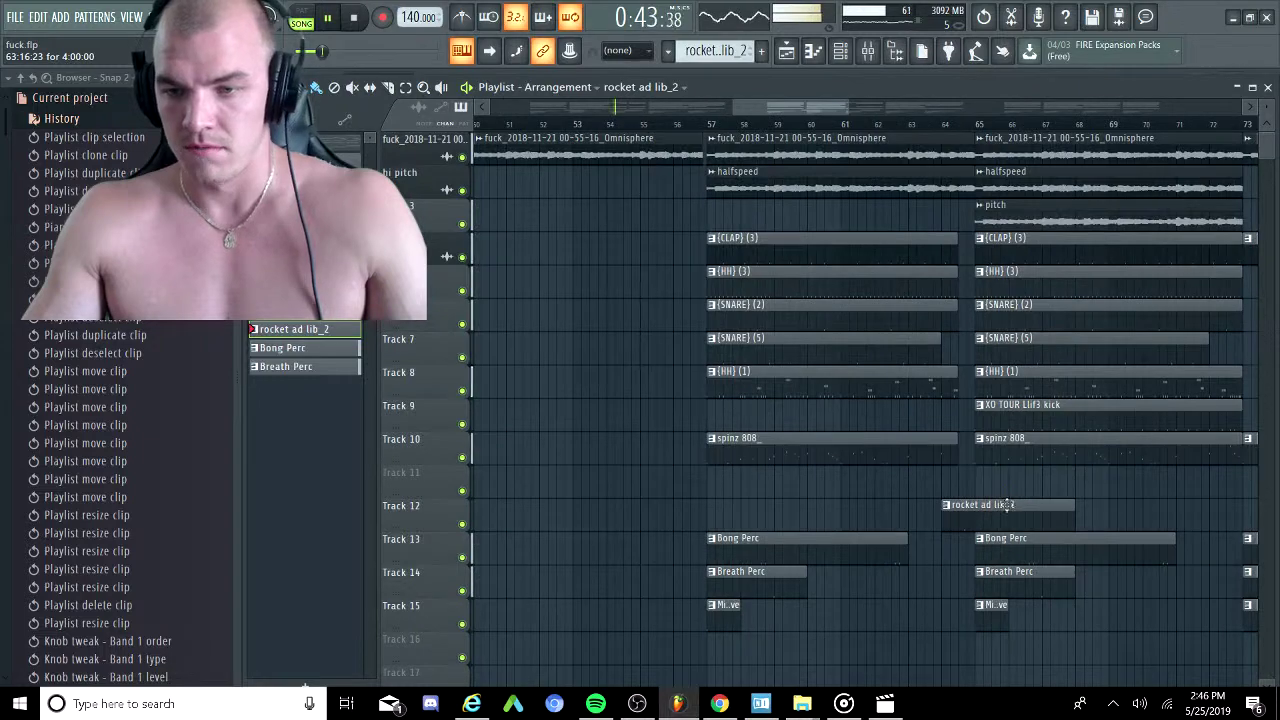
{"action": "scroll", "coordinate": [1008, 505], "scroll_direction": "down", "scroll_amount": 3, "text": "ctrl"}
{"action": "scroll", "coordinate": [1006, 494], "scroll_direction": "up", "scroll_amount": 4, "text": "ctrl"}
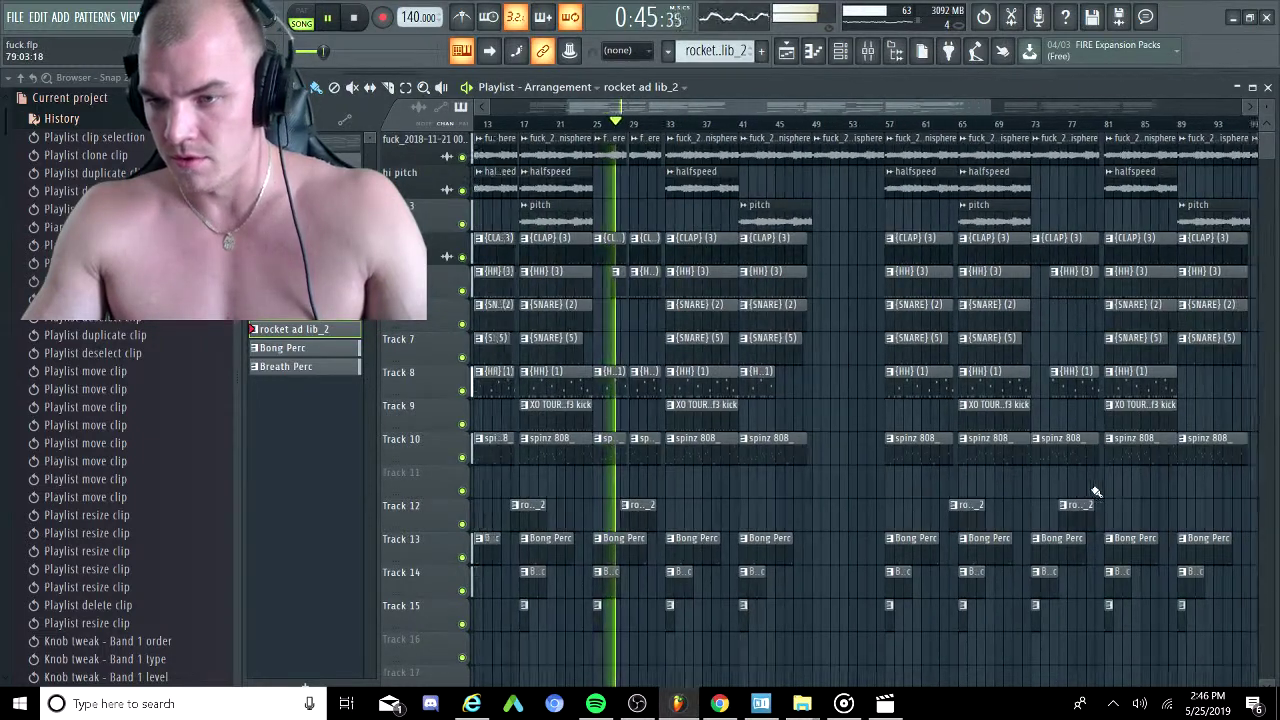
{"action": "scroll", "coordinate": [777, 511], "scroll_direction": "left", "scroll_amount": 6}
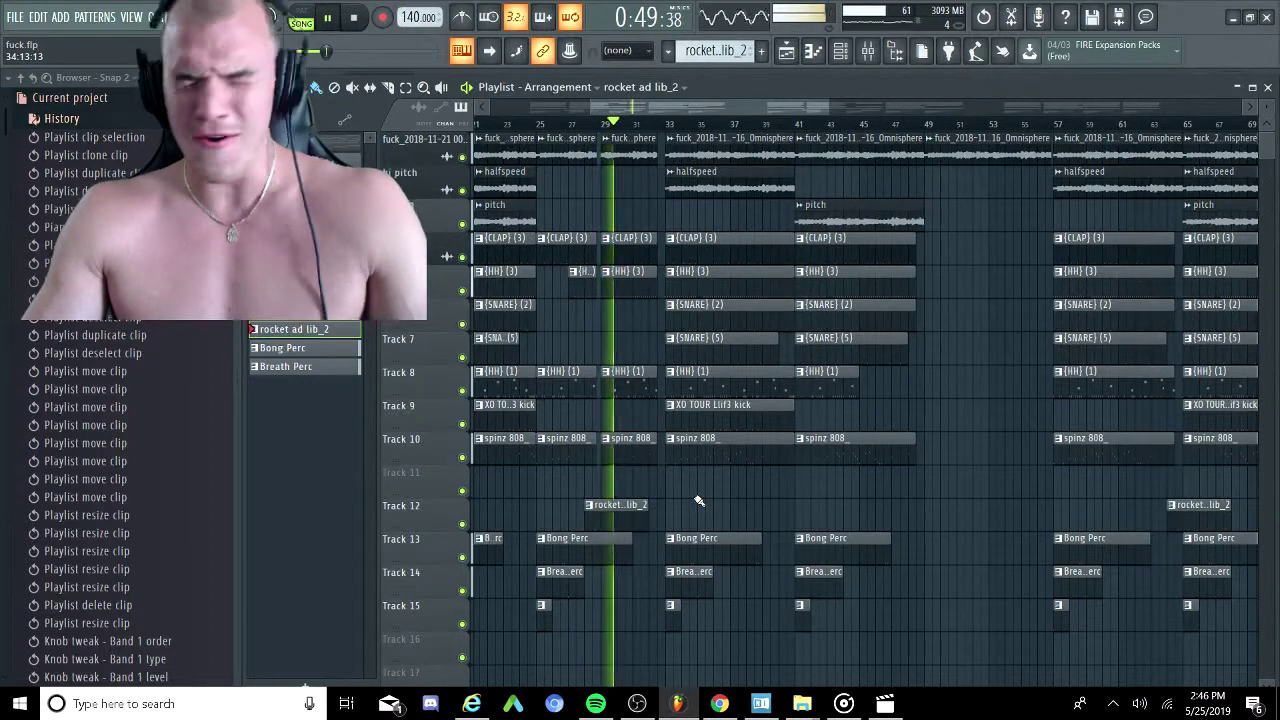
{"action": "scroll", "coordinate": [699, 501], "scroll_direction": "down", "scroll_amount": 3, "text": "ctrl"}
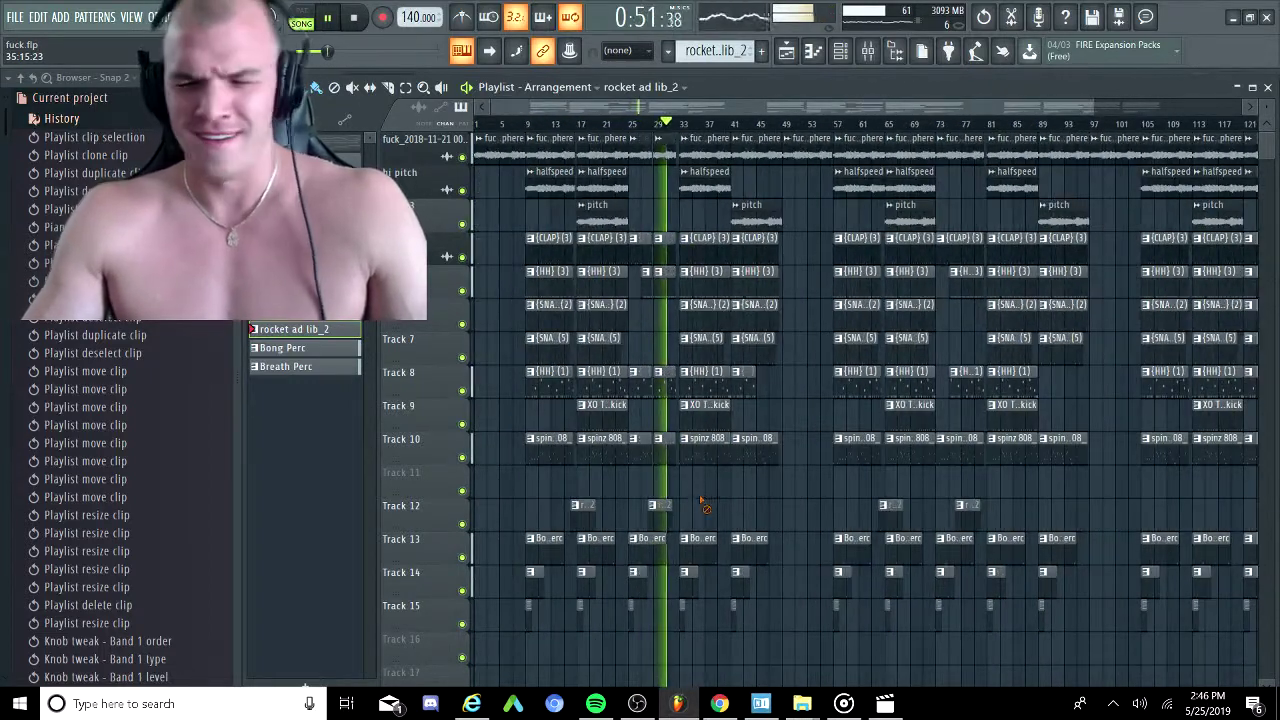
{"action": "scroll", "coordinate": [700, 500], "scroll_direction": "down", "scroll_amount": 1, "text": "ctrl"}
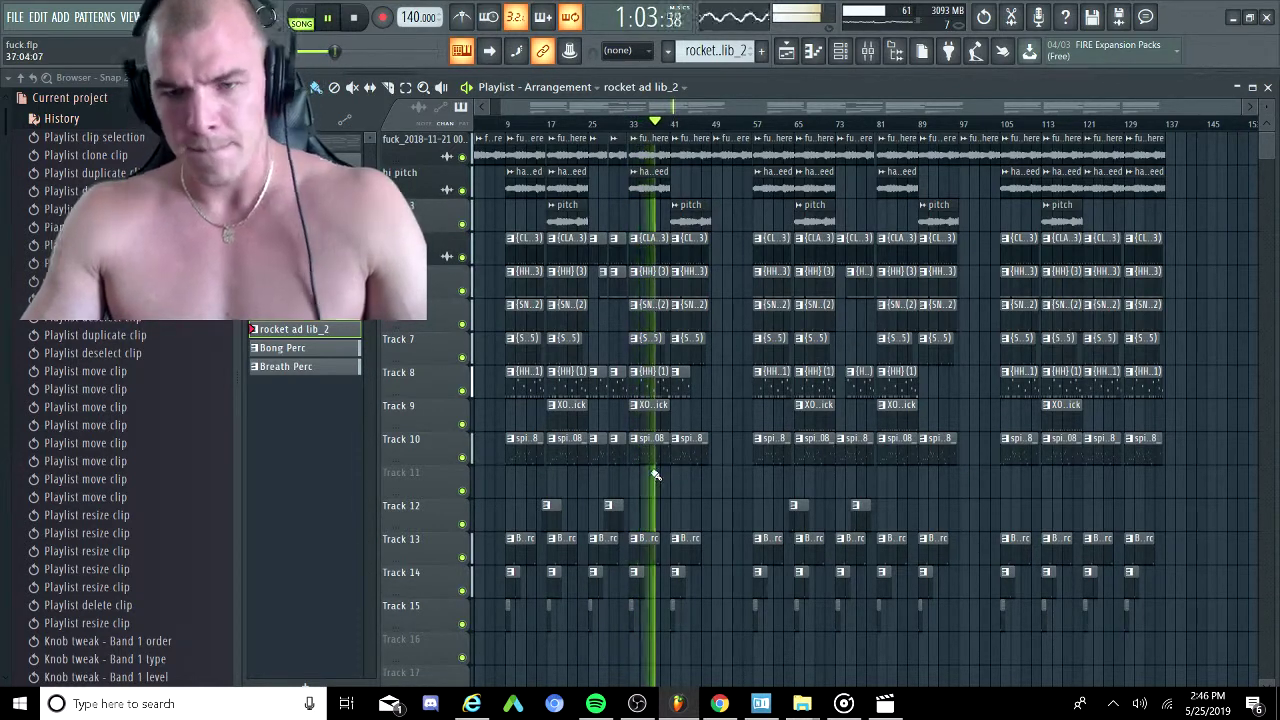
{"action": "scroll", "coordinate": [655, 474], "scroll_direction": "up", "scroll_amount": 3, "text": "ctrl"}
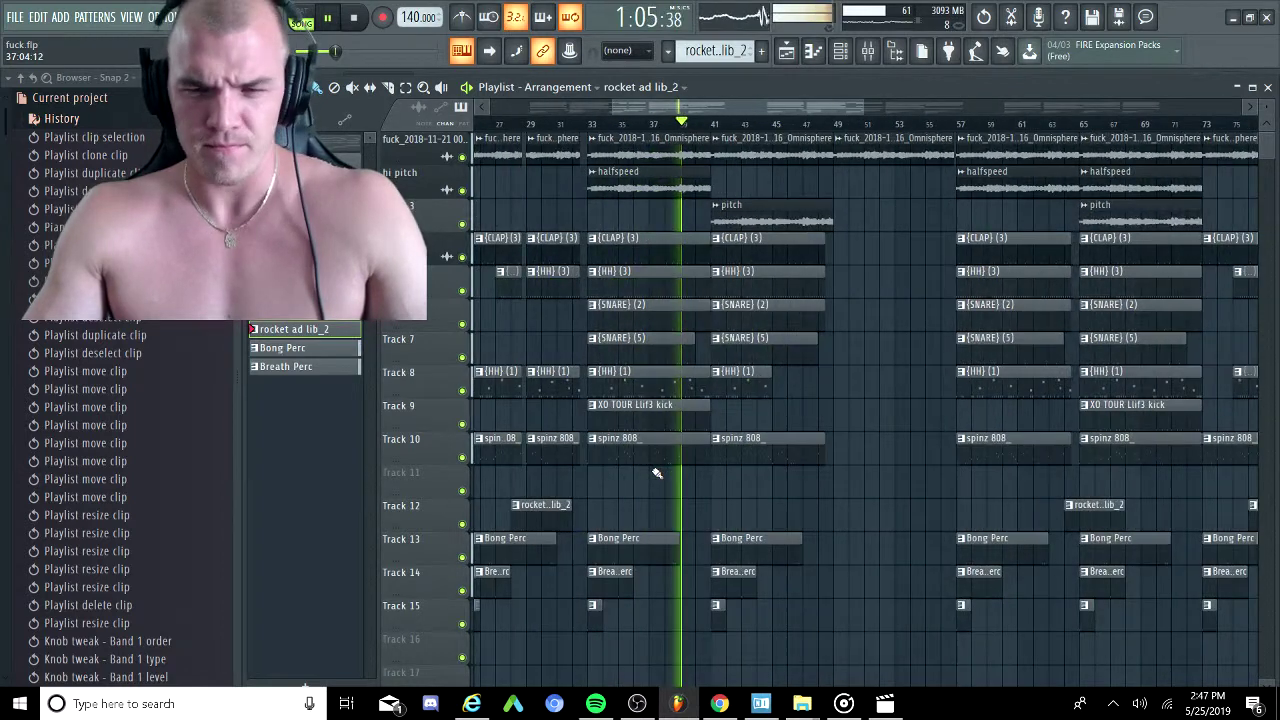
{"action": "scroll", "coordinate": [657, 474], "scroll_direction": "down", "scroll_amount": 2, "text": "ctrl"}
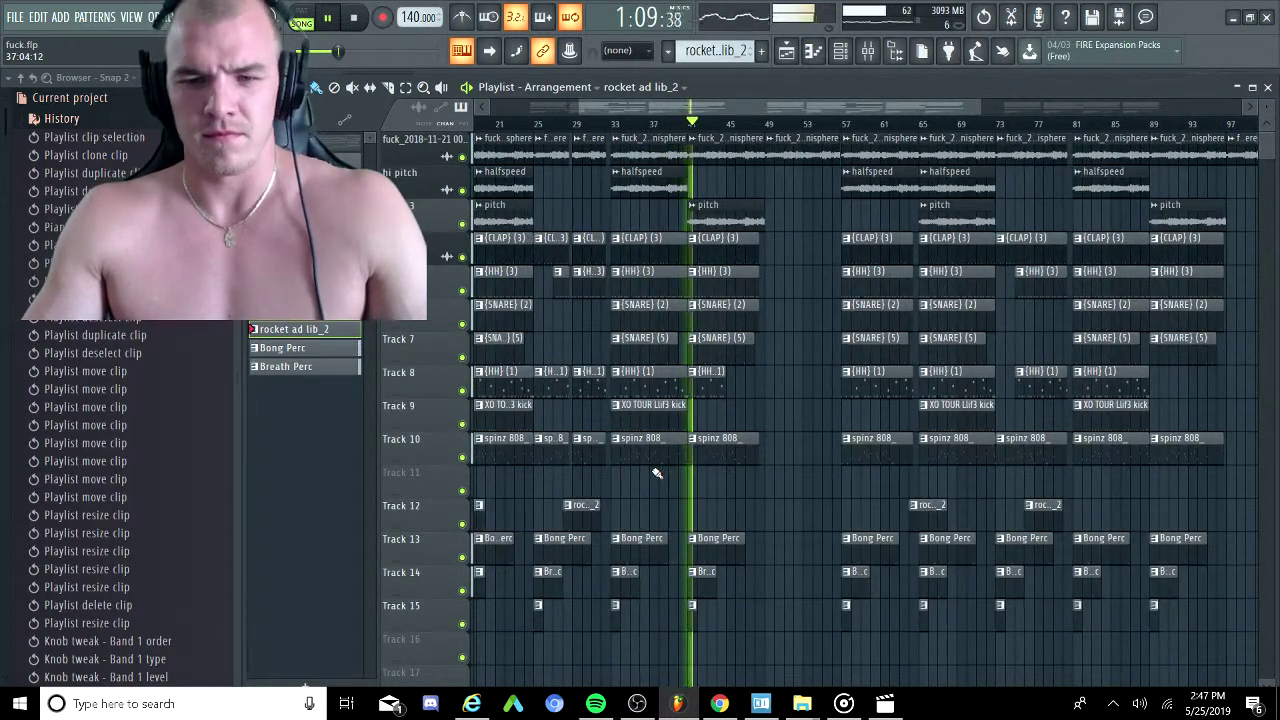
{"action": "scroll", "coordinate": [657, 474], "scroll_direction": "down", "scroll_amount": 2, "text": "ctrl"}
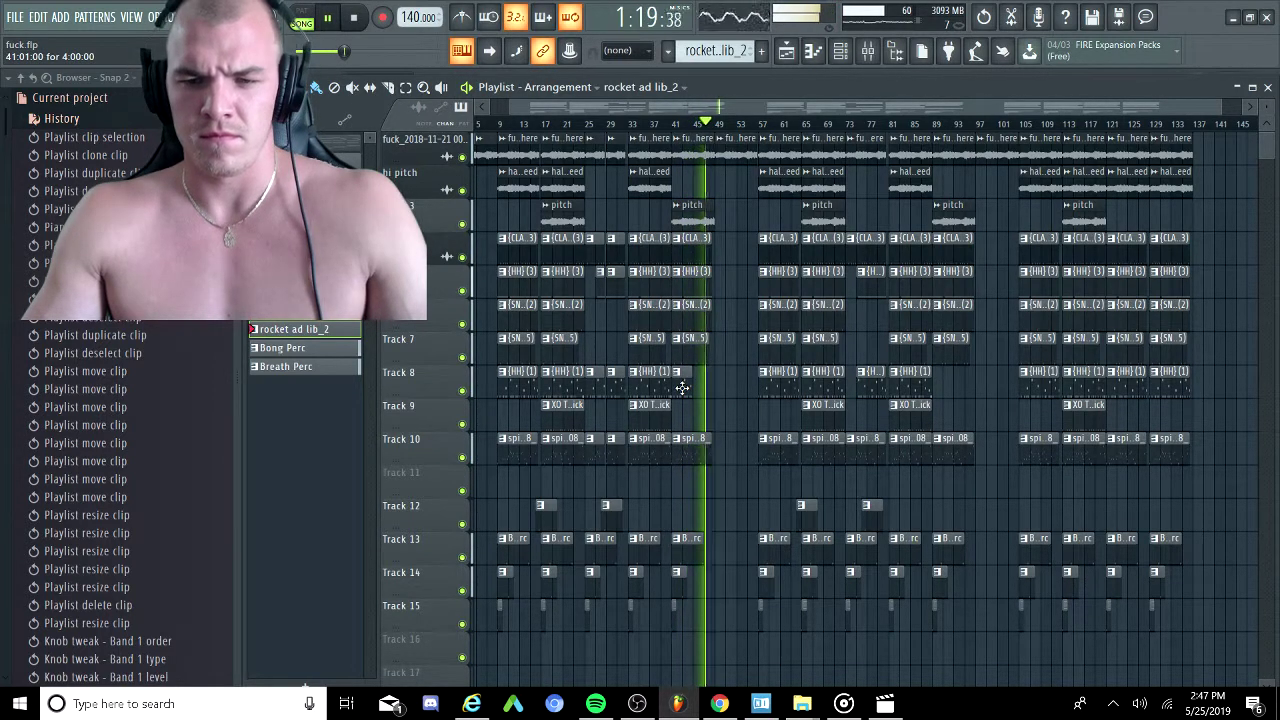
Try extending the {HH} (1) clip at bar 41 on Track 8 to seven bars, and delete that clip.
{"action": "left_click_drag", "start_coordinate": [691, 388], "coordinate": [709, 388]}
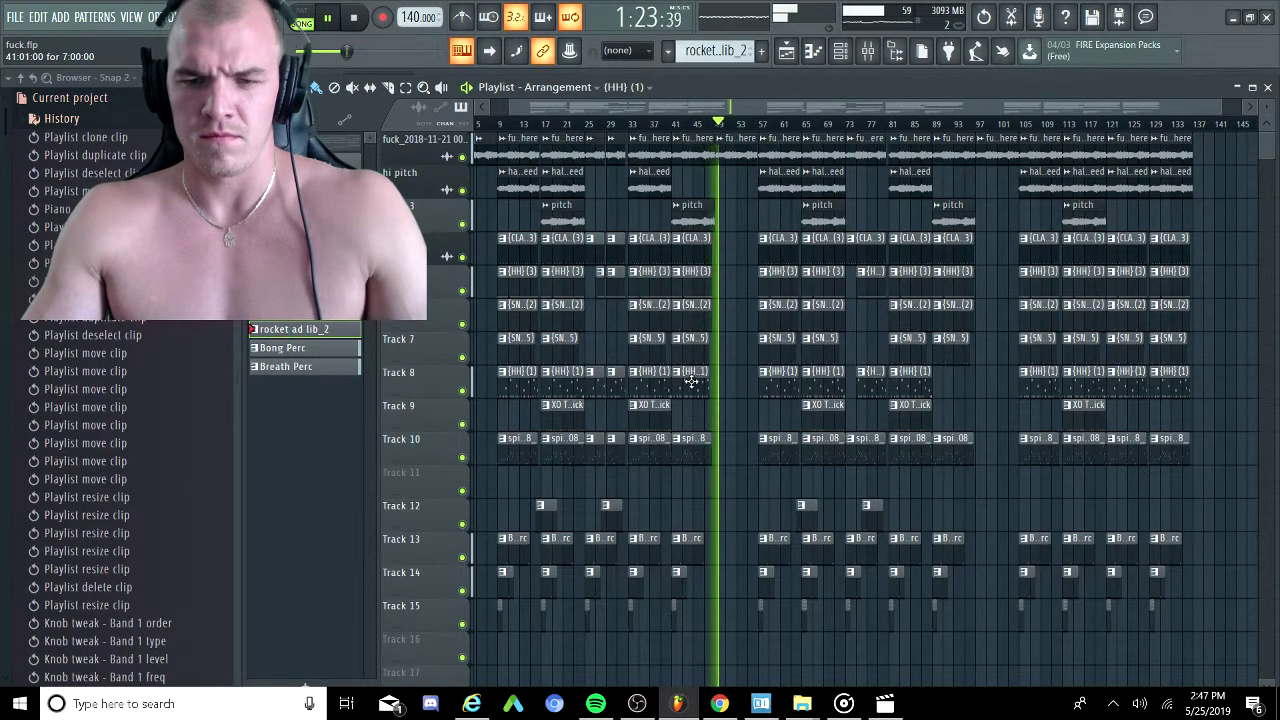
{"action": "right_click", "coordinate": [691, 381]}
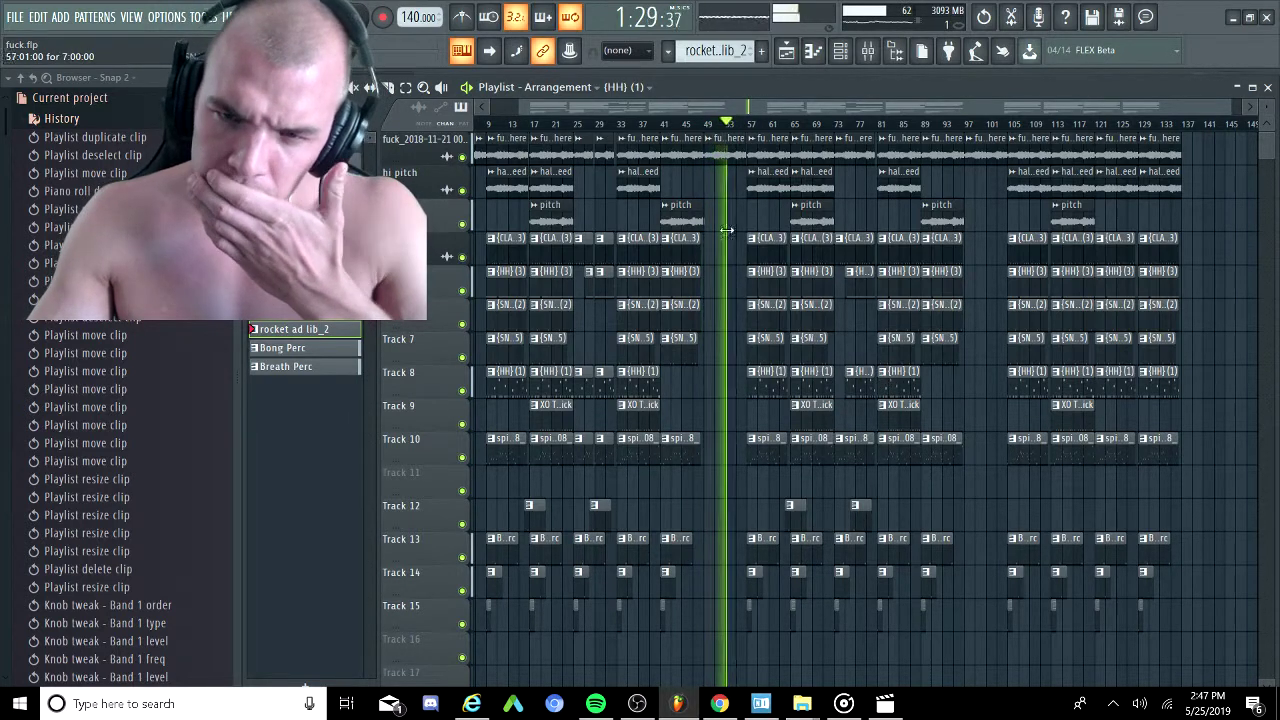
{"action": "left_click_drag", "start_coordinate": [627, 107], "coordinate": [545, 94]}
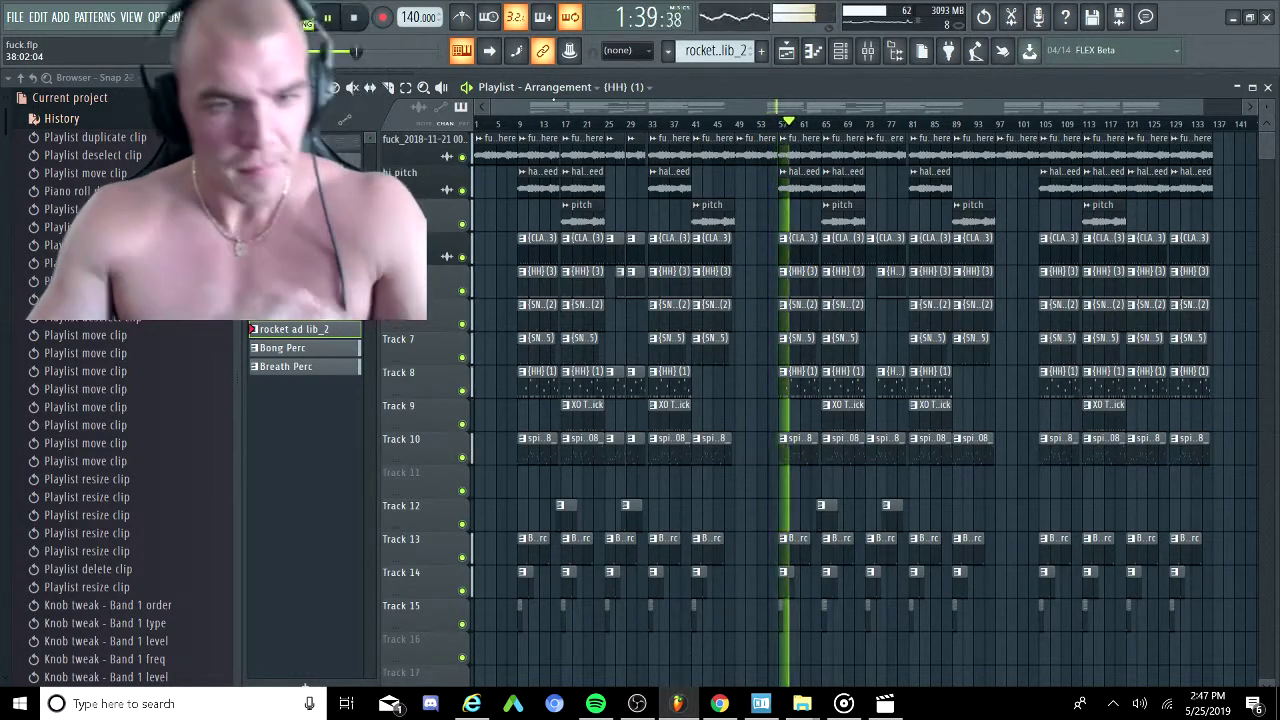
Collapse the project history, open the first drum kits folder in the browser, and look through its kits for further samples.
{"action": "left_click", "coordinate": [120, 116]}
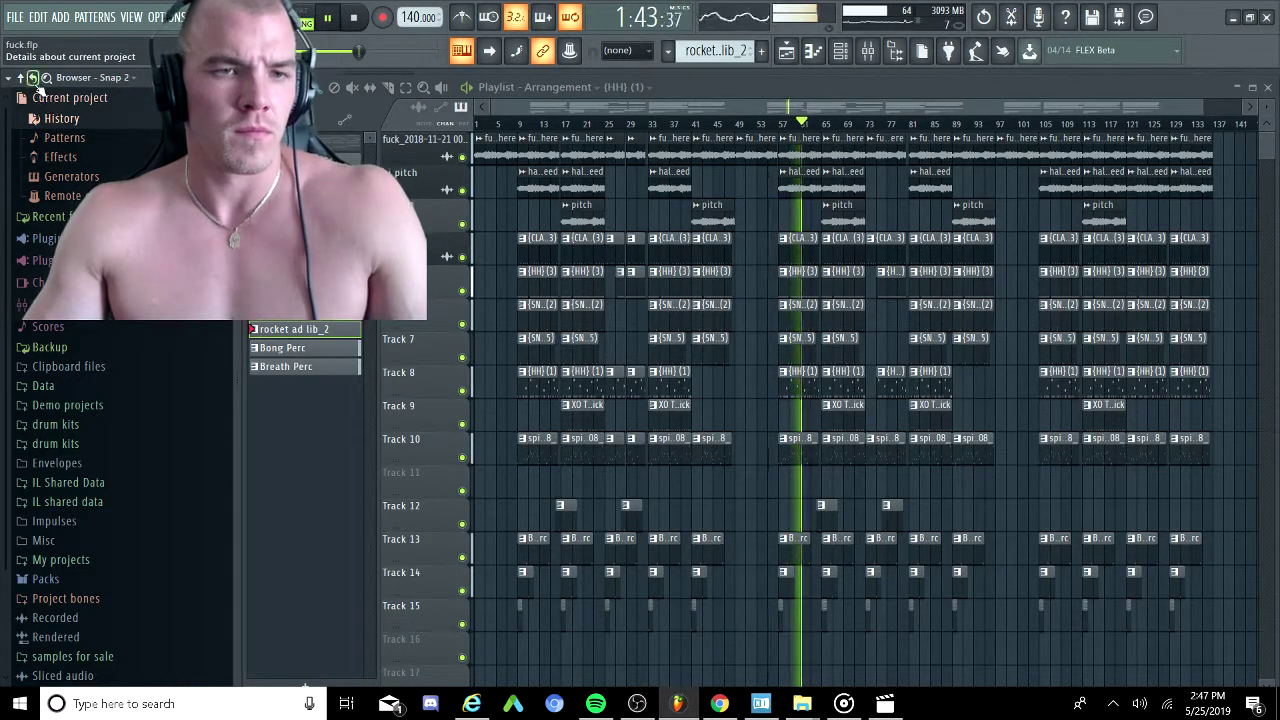
{"action": "left_click", "coordinate": [46, 77]}
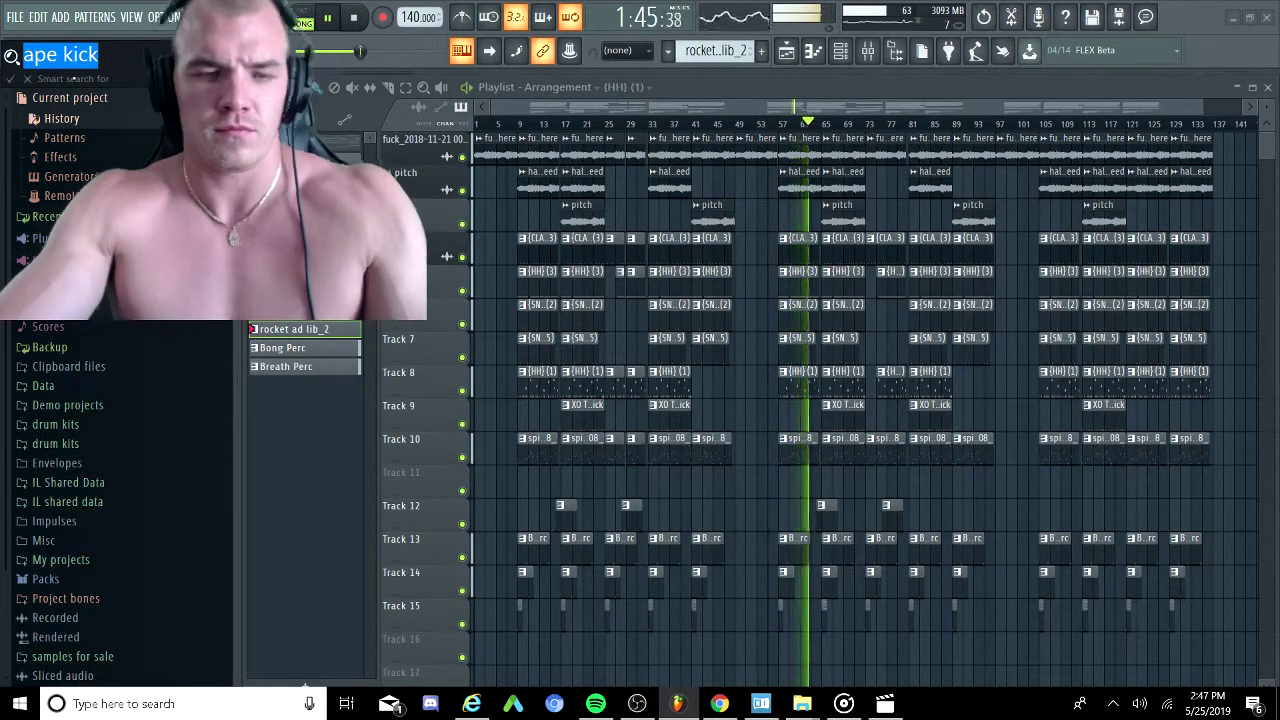
{"action": "left_click", "coordinate": [27, 80]}
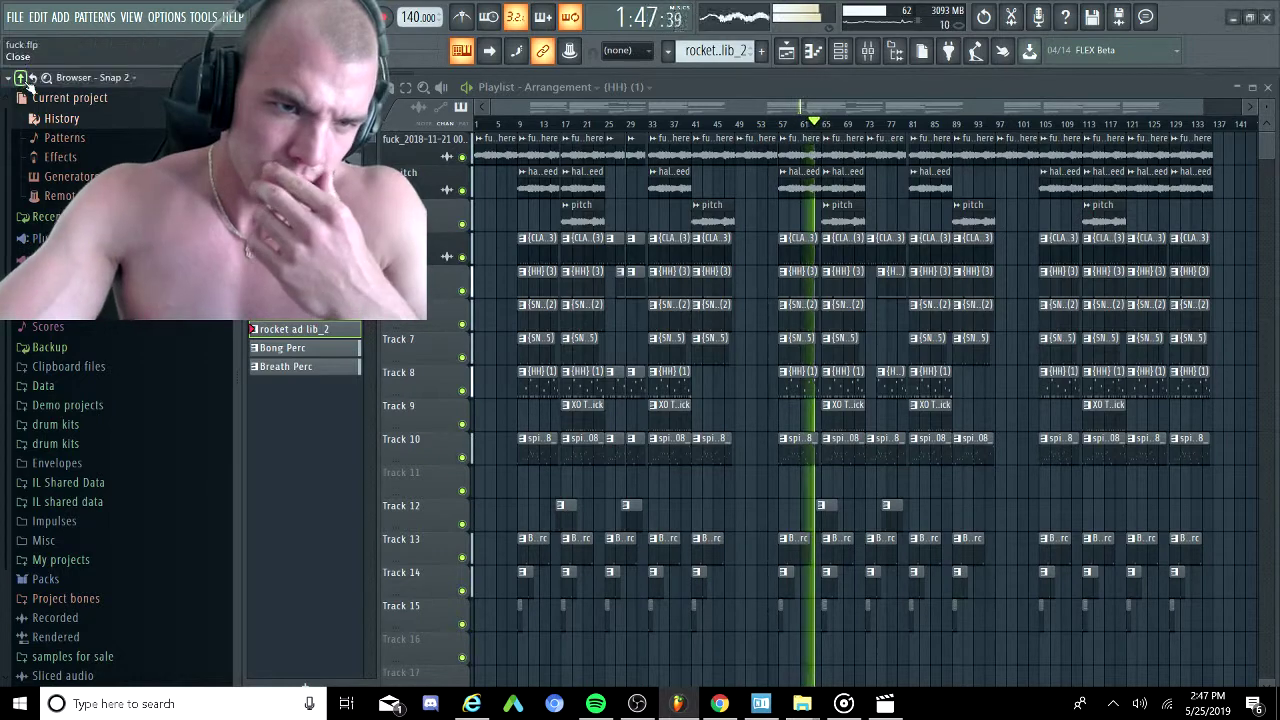
{"action": "scroll", "coordinate": [86, 354], "scroll_direction": "down", "scroll_amount": 3}
{"action": "left_click", "coordinate": [80, 330]}
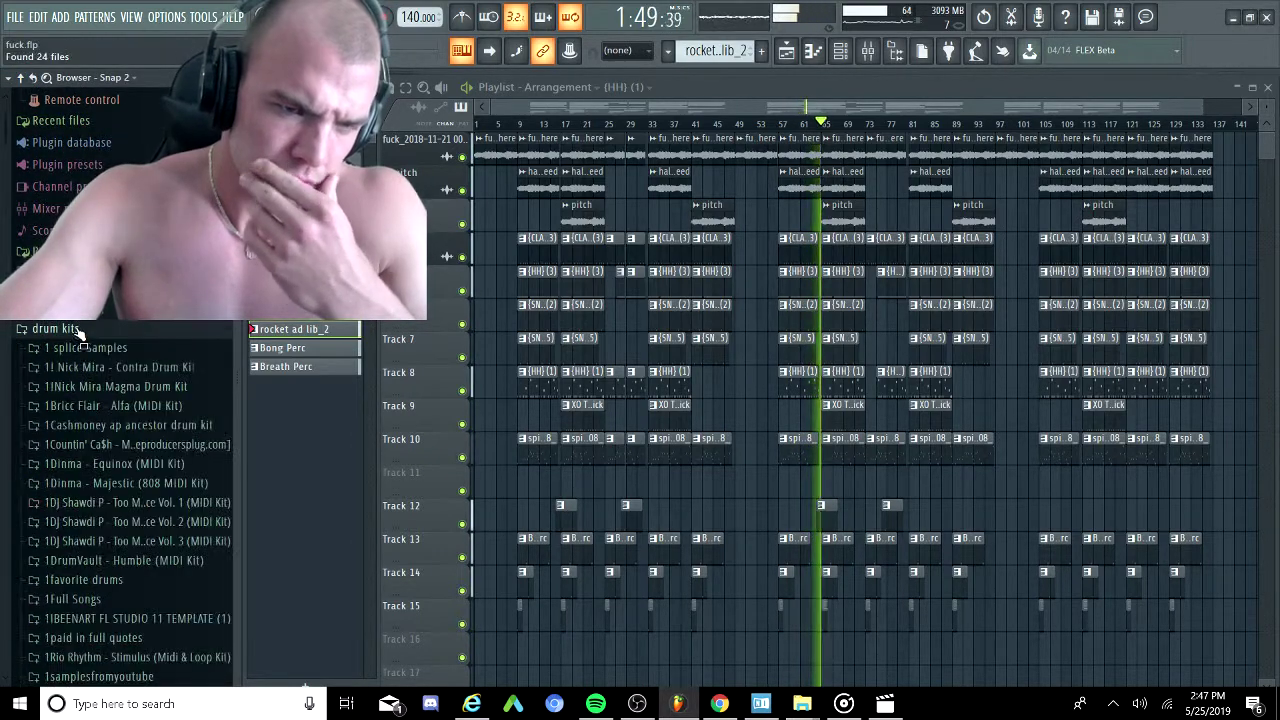
{"action": "scroll", "coordinate": [100, 370], "scroll_direction": "down", "scroll_amount": 5}
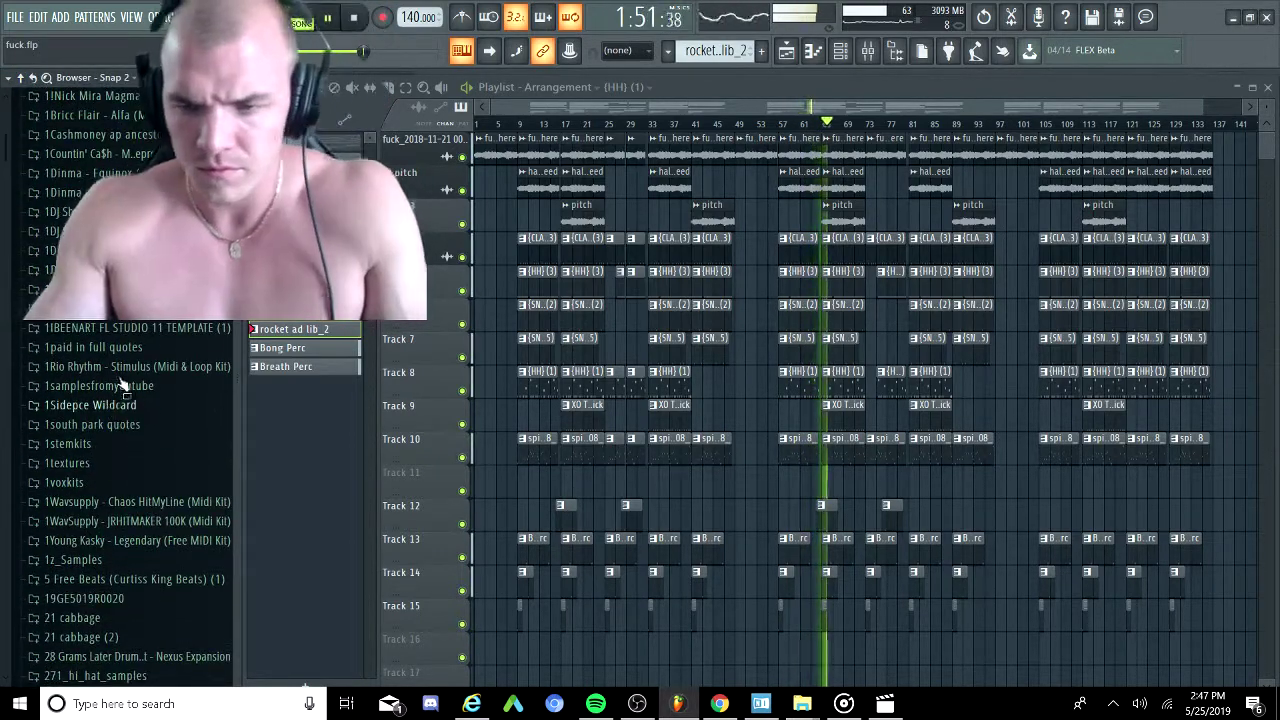
Replace all clips starting at bar 57 with a copy of the clips starting at bar 9, keeping them on their original tracks.
{"action": "scroll", "coordinate": [810, 510], "scroll_direction": "up", "scroll_amount": 4}
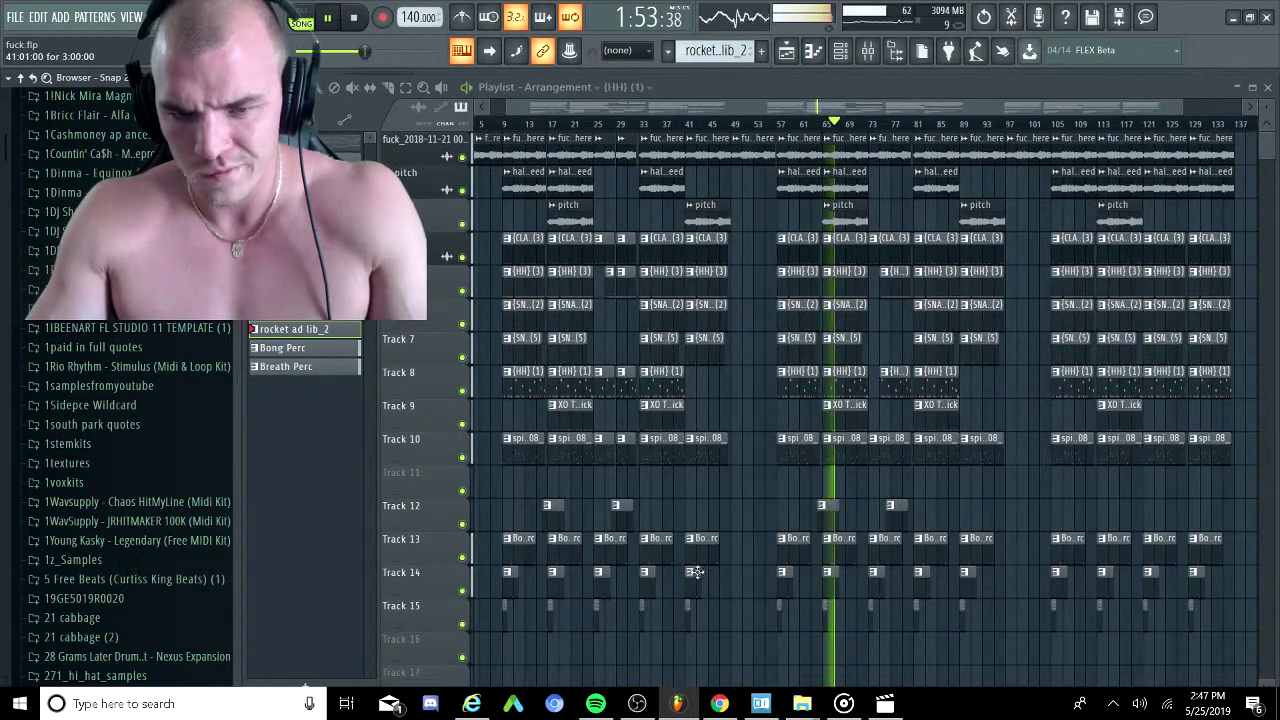
{"action": "scroll", "coordinate": [768, 470], "scroll_direction": "left", "scroll_amount": 4}
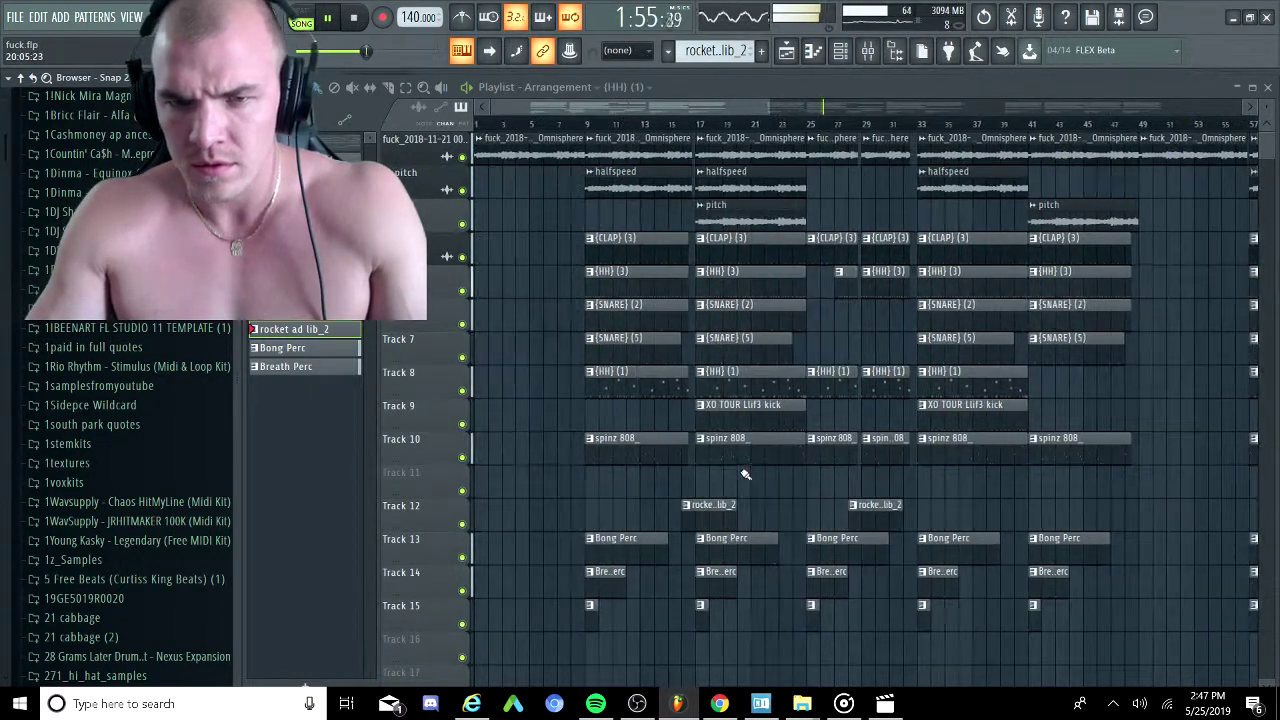
{"action": "scroll", "coordinate": [790, 448], "scroll_direction": "right", "scroll_amount": 3}
{"action": "scroll", "coordinate": [929, 463], "scroll_direction": "down", "scroll_amount": 3}
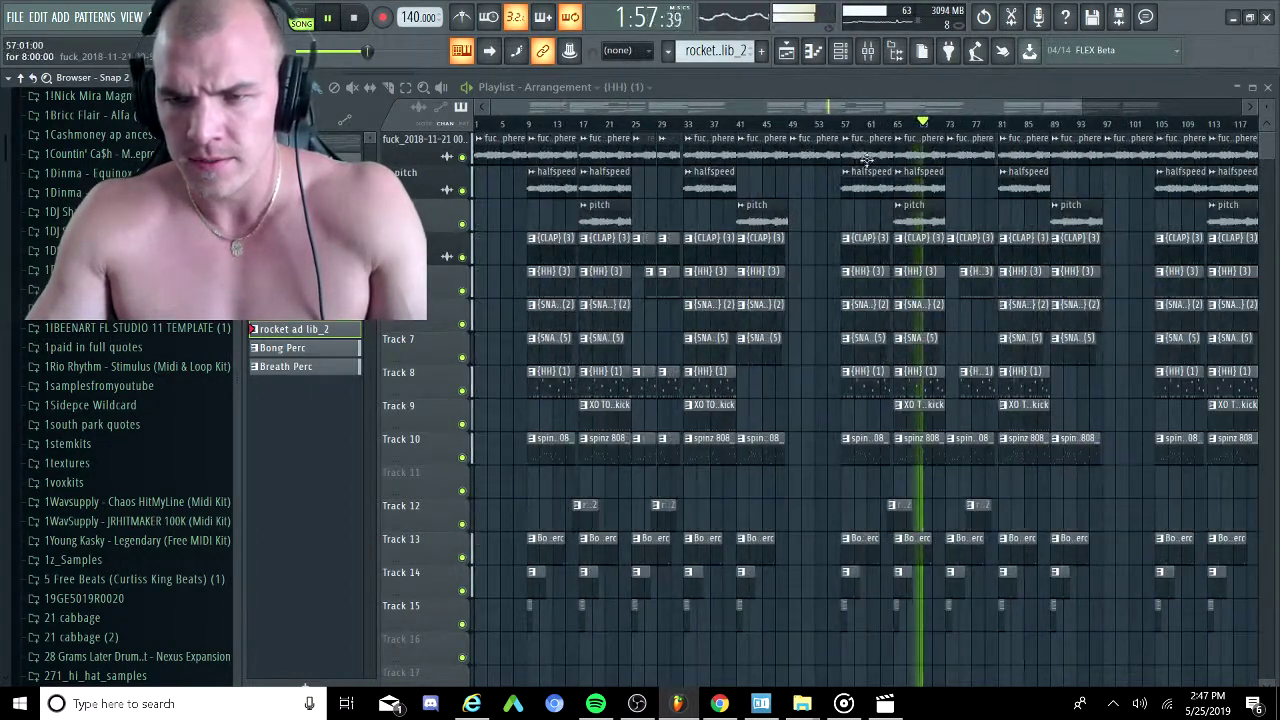
{"action": "left_click_drag", "start_coordinate": [868, 154], "coordinate": [852, 664]}
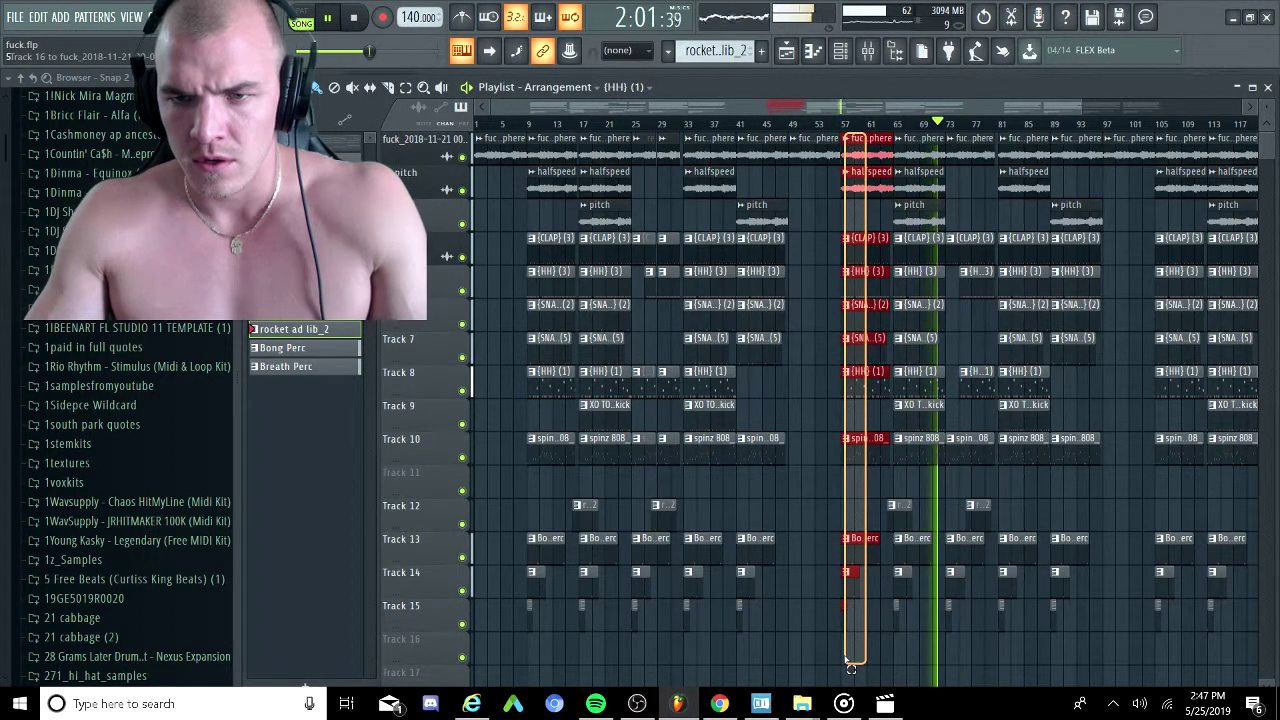
{"action": "key", "text": "Delete"}
{"action": "left_click_drag", "start_coordinate": [560, 135], "coordinate": [524, 668]}
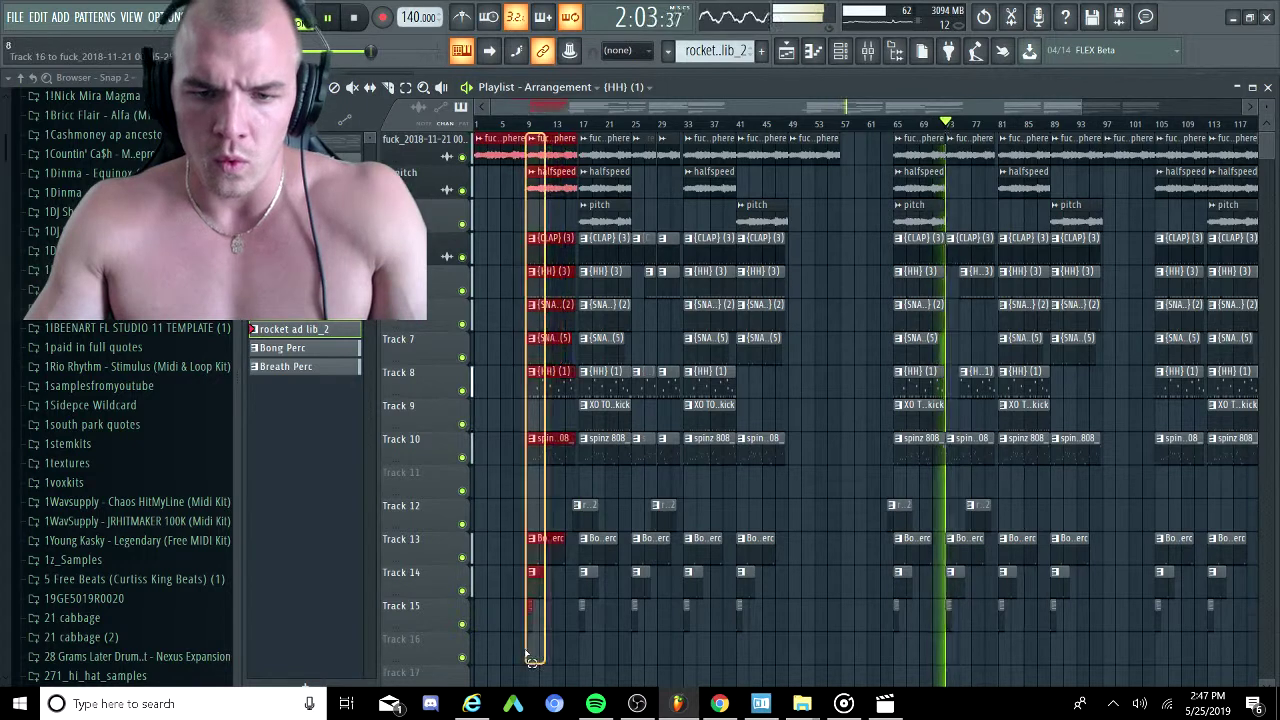
{"action": "left_click_drag", "start_coordinate": [552, 190], "coordinate": [866, 190]}
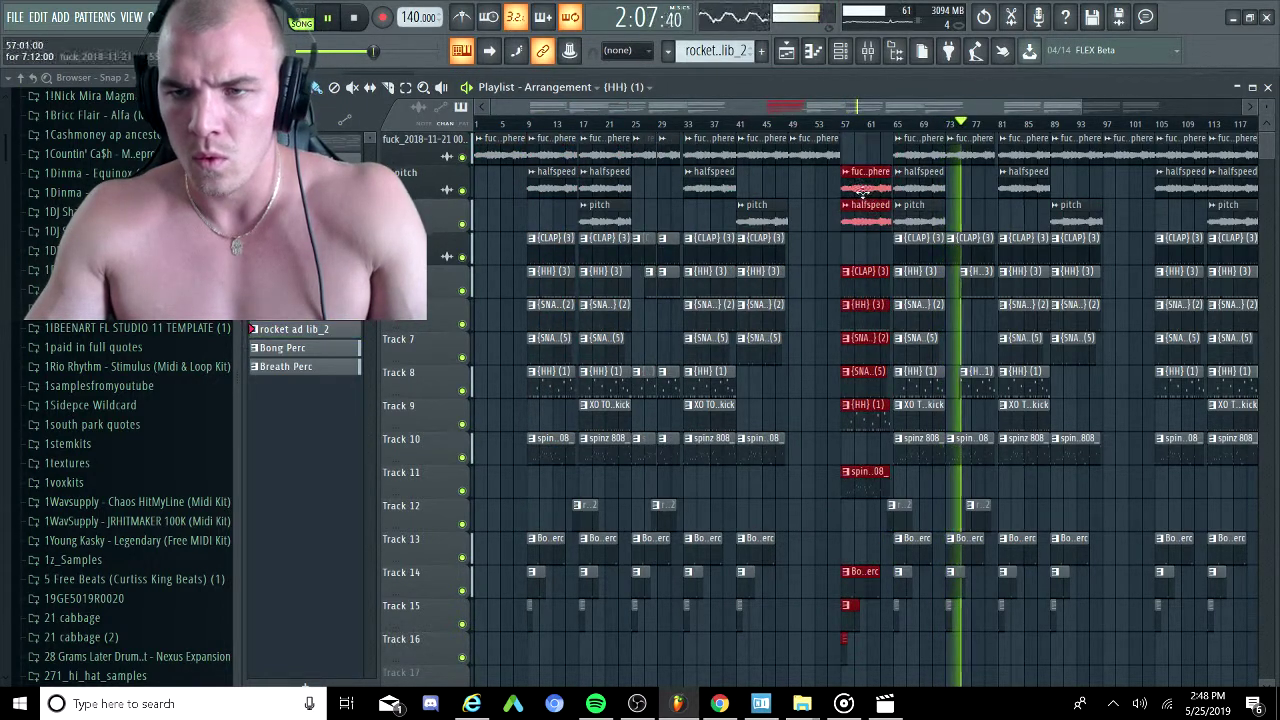
Replace all clips starting at bar 105 with a copy of the clips starting at bar 57.
{"action": "scroll", "coordinate": [926, 198], "scroll_direction": "right", "scroll_amount": 2}
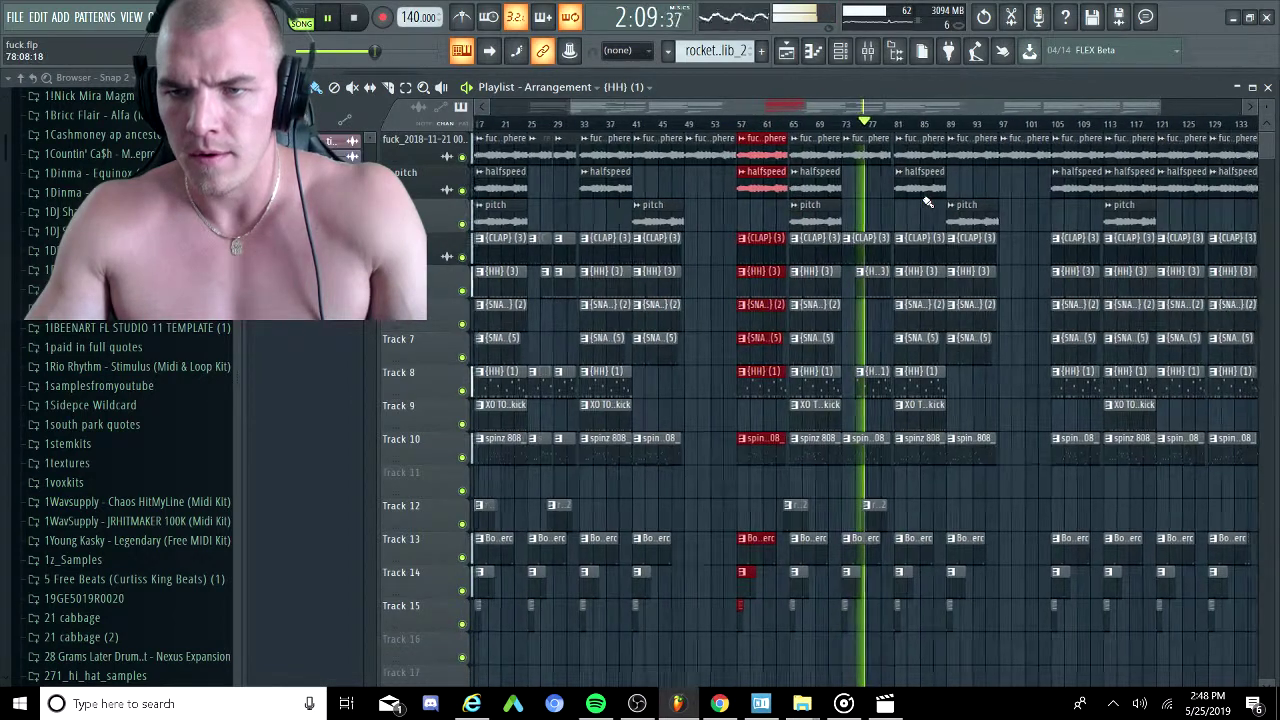
{"action": "scroll", "coordinate": [912, 240], "scroll_direction": "down", "scroll_amount": 1}
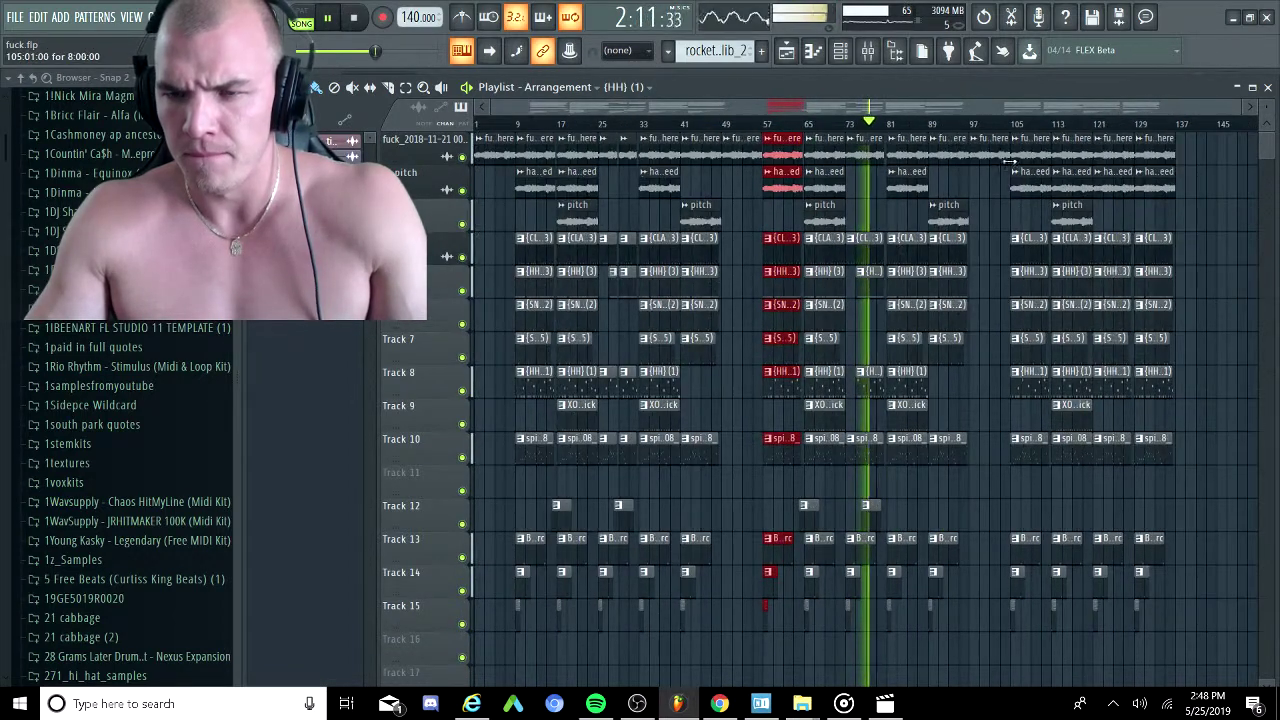
{"action": "left_click_drag", "start_coordinate": [1025, 143], "coordinate": [1025, 609]}
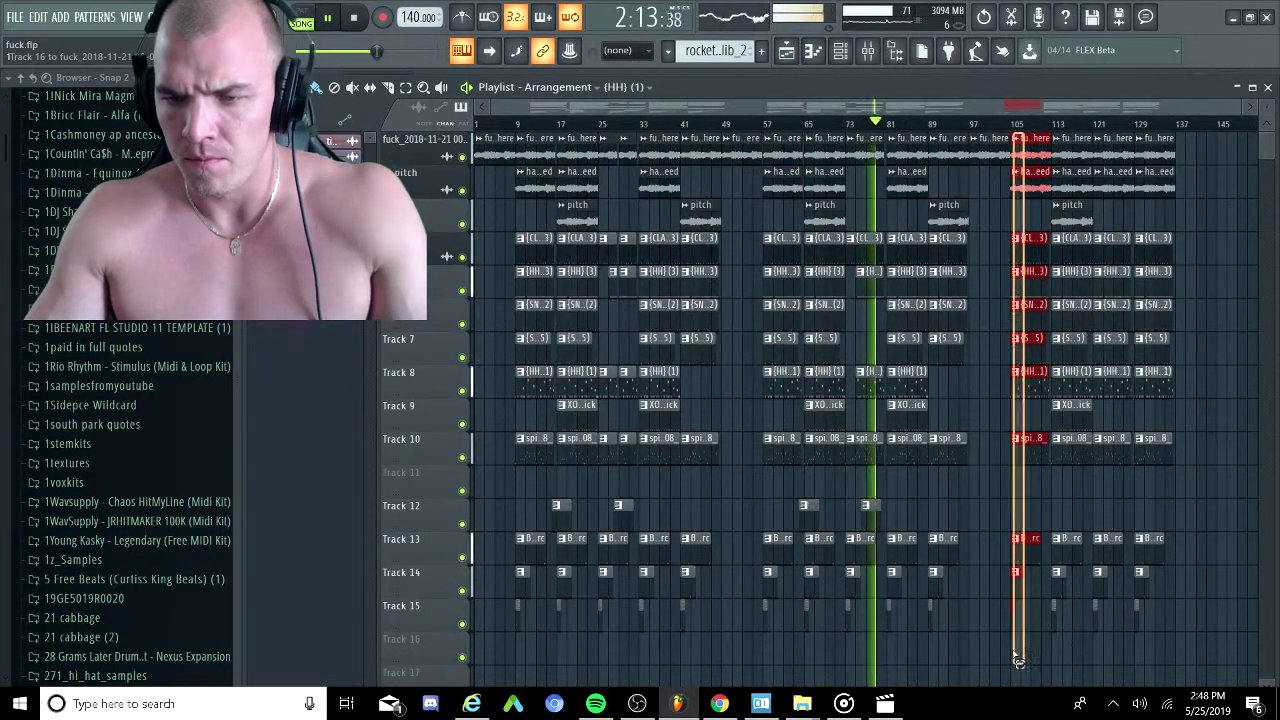
{"action": "key", "text": "Delete"}
{"action": "left_click_drag", "start_coordinate": [757, 159], "coordinate": [772, 630]}
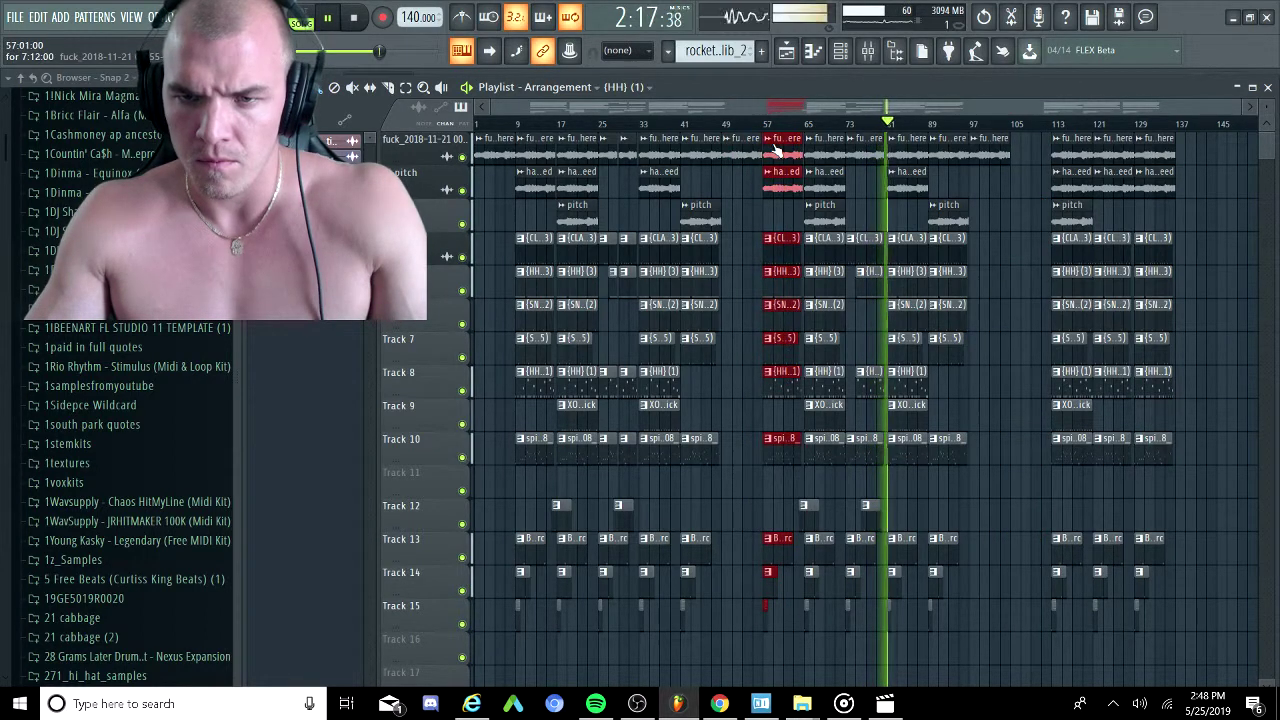
{"action": "left_click_drag", "start_coordinate": [777, 152], "coordinate": [1024, 182]}
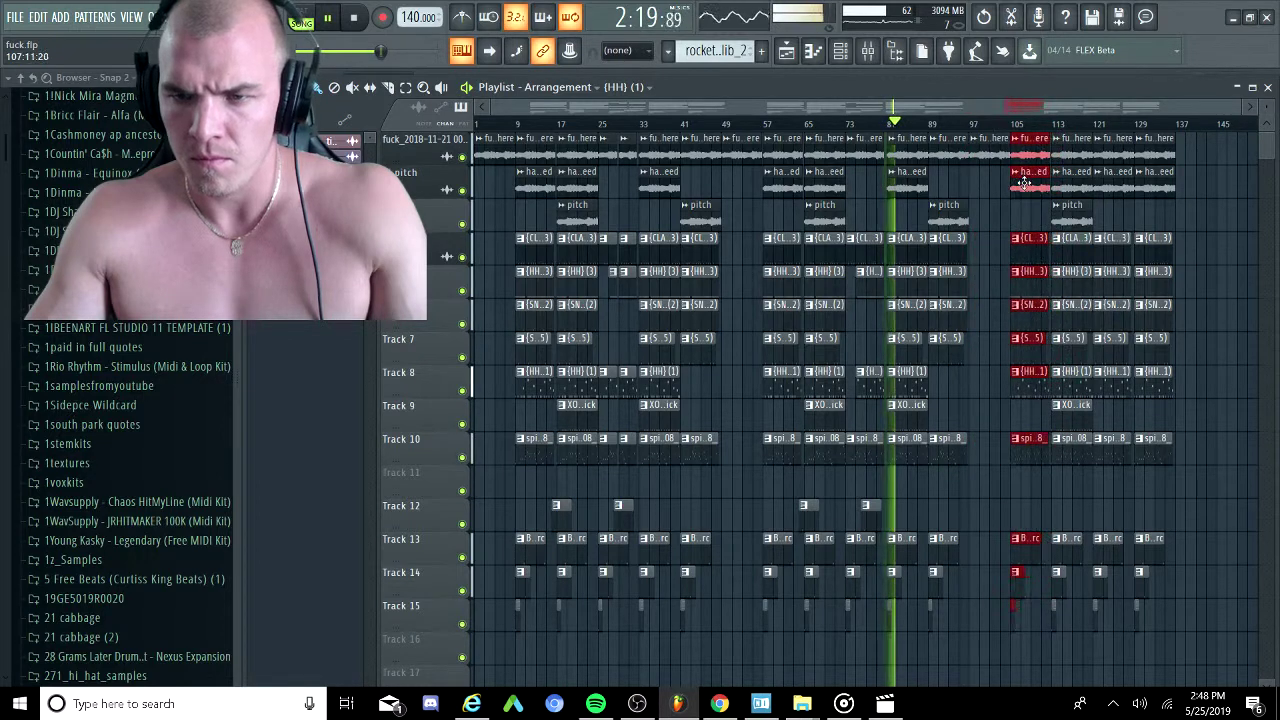
Delete the rocket ad lib_2 clips at bars 28 and 76 on Track 12, and copy the one at bar 64 to bar 112.
{"action": "left_click", "coordinate": [945, 511]}
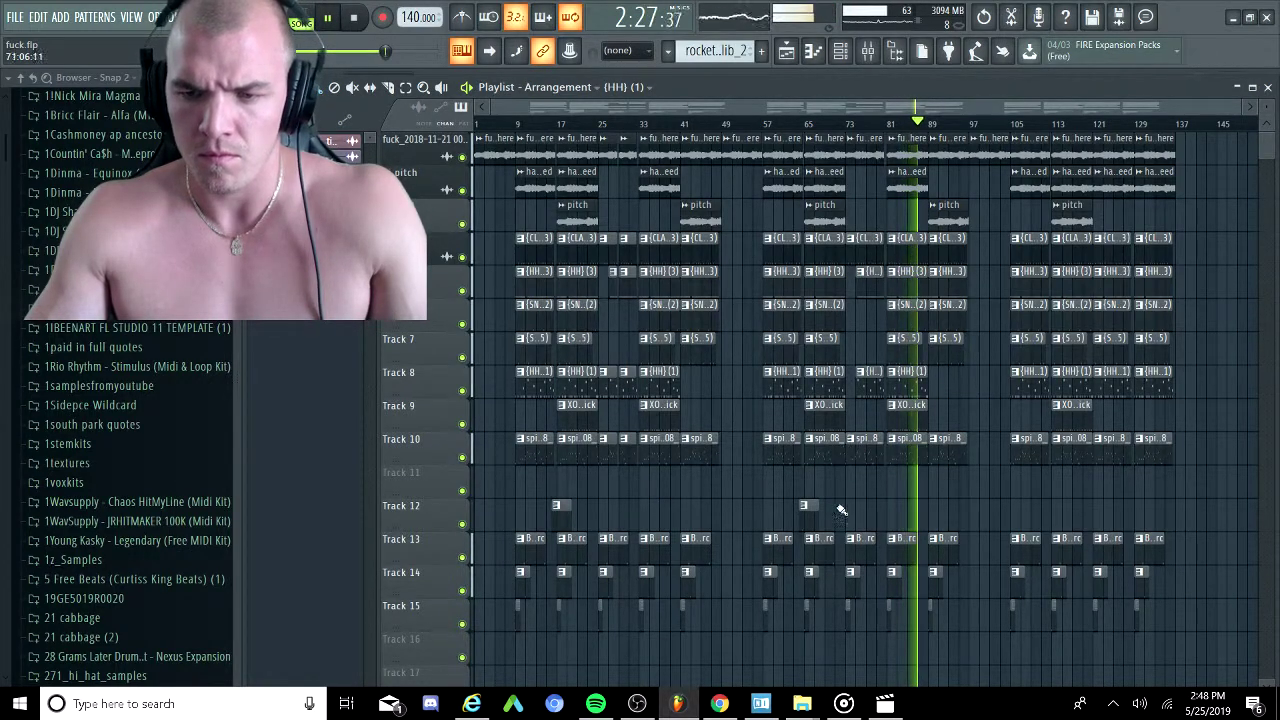
{"action": "scroll", "coordinate": [851, 512], "scroll_direction": "up", "scroll_amount": 3, "text": "ctrl"}
{"action": "scroll", "coordinate": [858, 510], "scroll_direction": "right", "scroll_amount": 1}
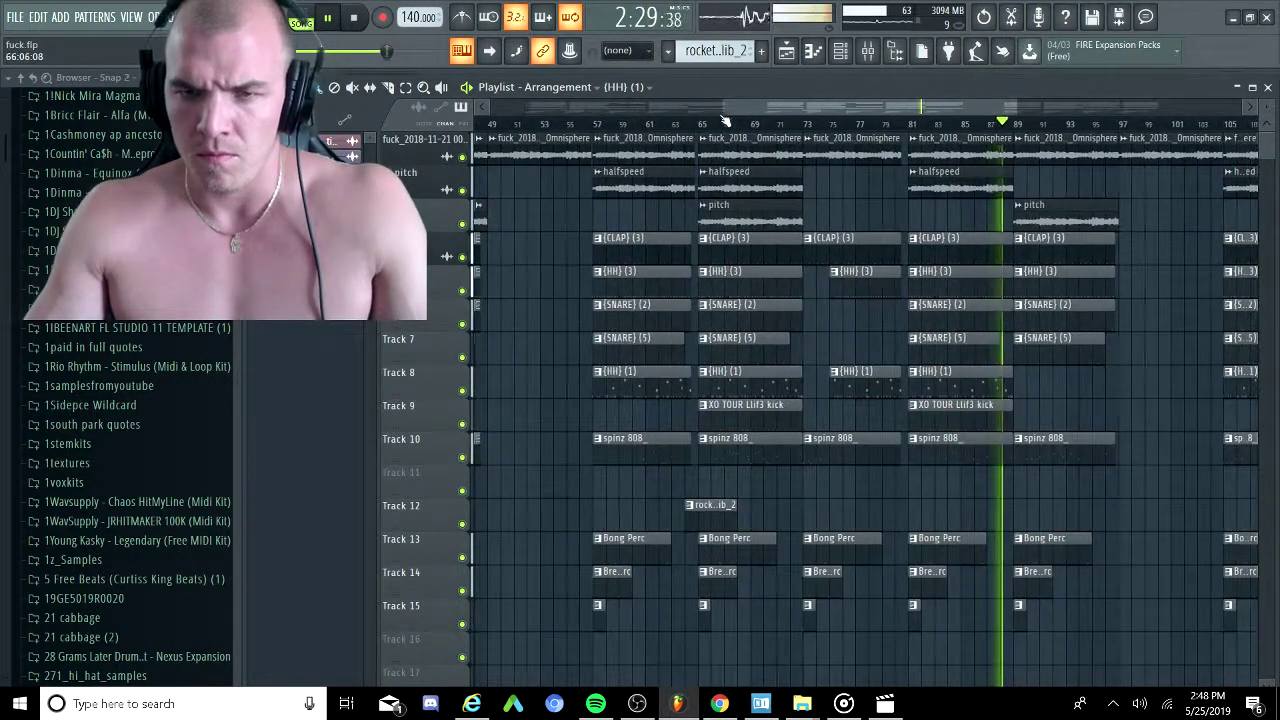
{"action": "left_click", "coordinate": [727, 520], "text": "ctrl"}
{"action": "scroll", "coordinate": [735, 508], "scroll_direction": "down", "scroll_amount": 1, "text": "ctrl"}
{"action": "scroll", "coordinate": [738, 507], "scroll_direction": "down", "scroll_amount": 1, "text": "ctrl"}
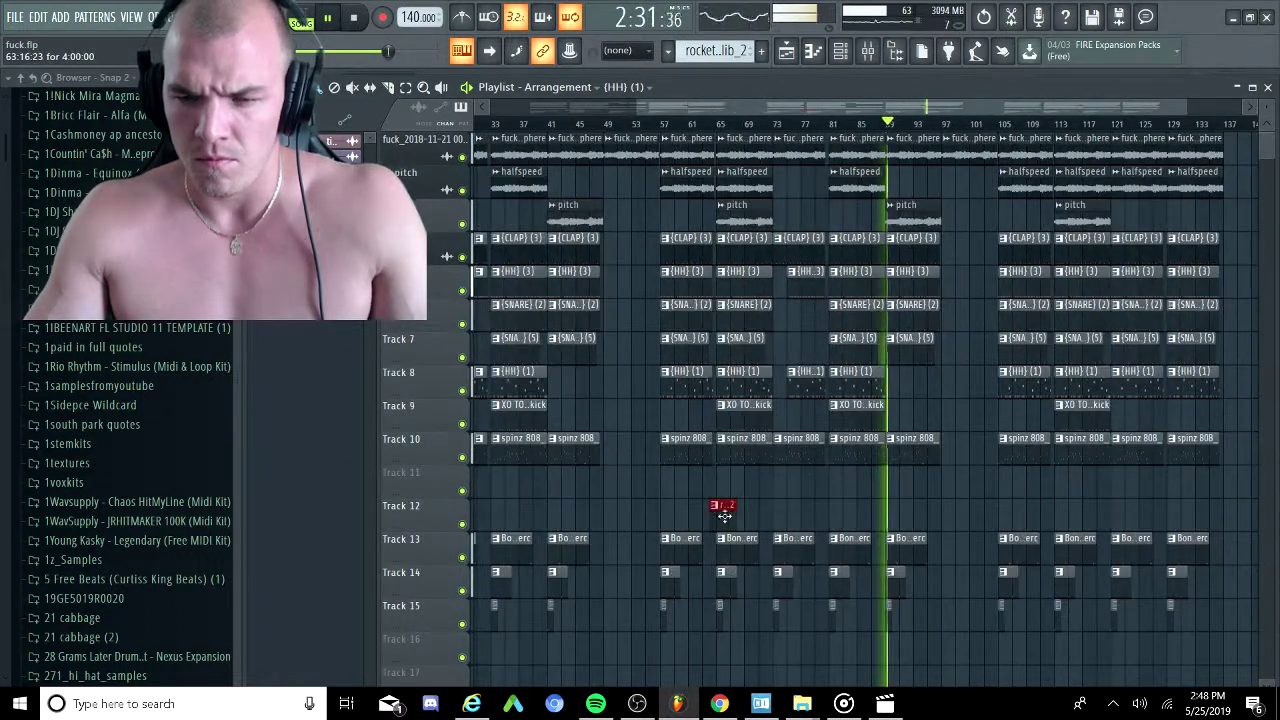
{"action": "left_click_drag", "start_coordinate": [720, 507], "coordinate": [1057, 532]}
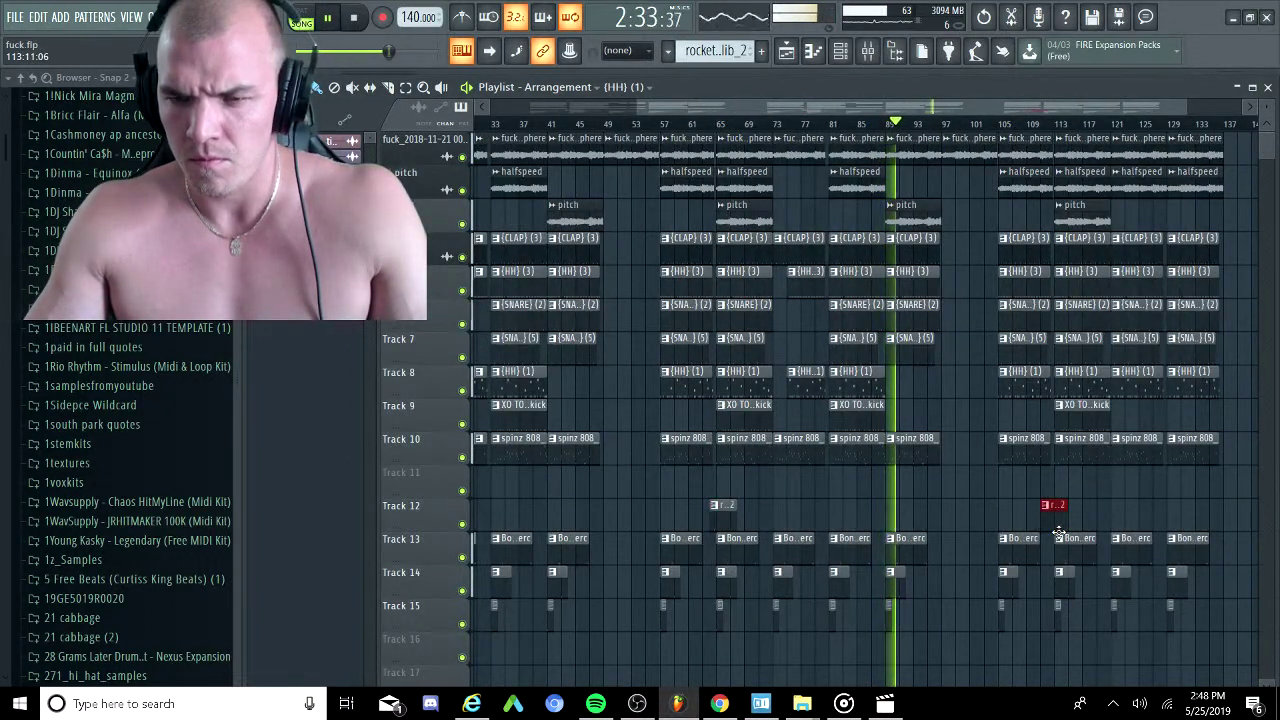
{"action": "scroll", "coordinate": [1057, 530], "scroll_direction": "up", "scroll_amount": 2, "text": "ctrl"}
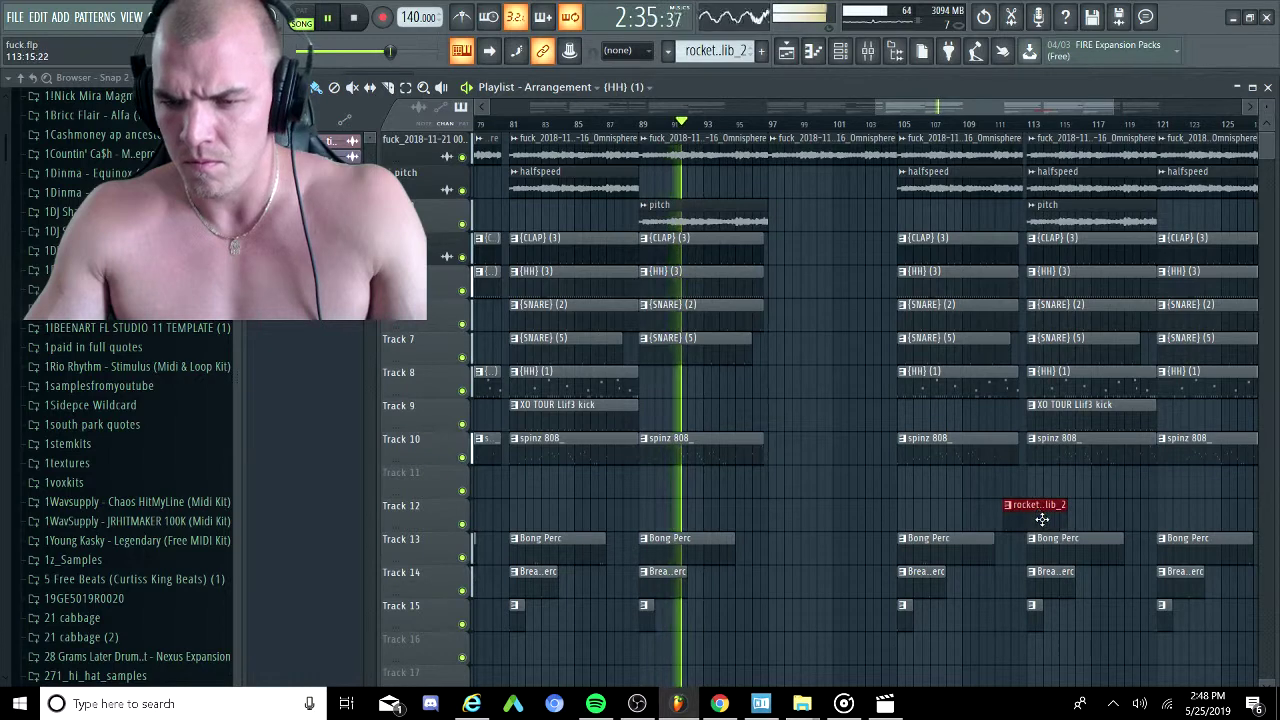
{"action": "left_click", "coordinate": [1030, 513]}
{"action": "scroll", "coordinate": [1030, 512], "scroll_direction": "up", "scroll_amount": 2, "text": "ctrl"}
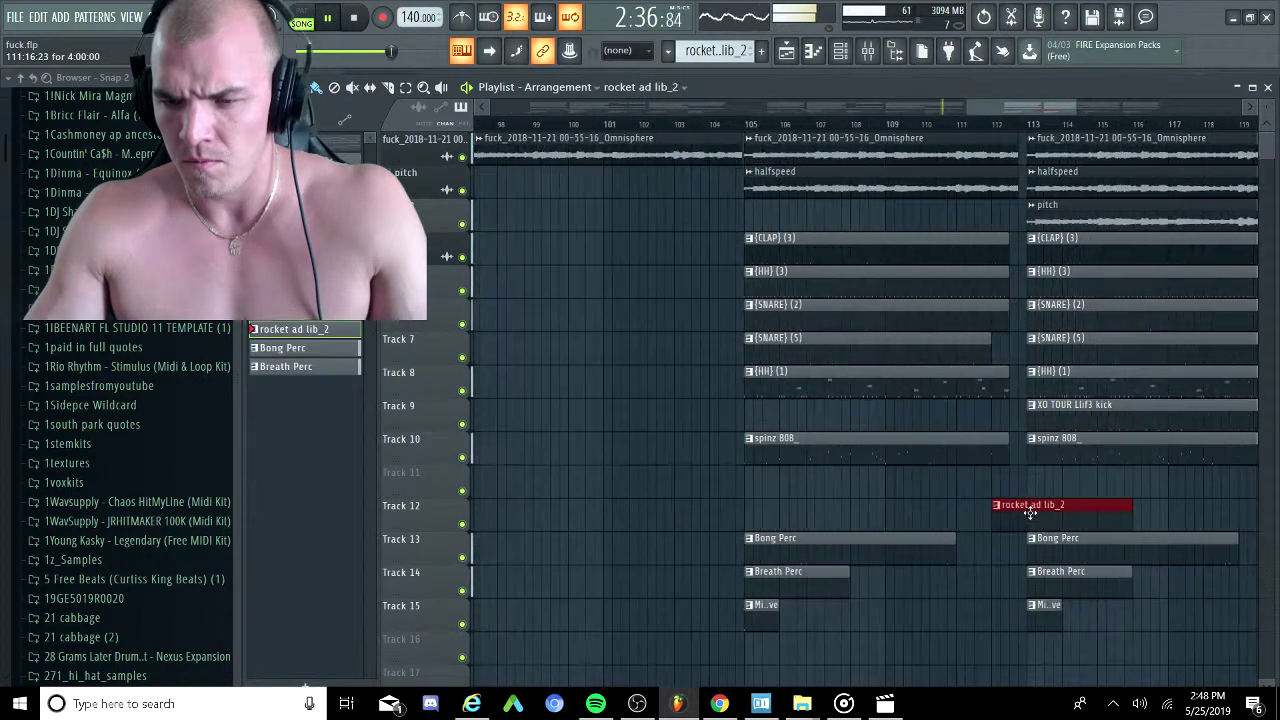
{"action": "left_click", "coordinate": [932, 507]}
{"action": "scroll", "coordinate": [916, 516], "scroll_direction": "down", "scroll_amount": 2, "text": "ctrl"}
{"action": "scroll", "coordinate": [800, 458], "scroll_direction": "down", "scroll_amount": 3, "text": "ctrl"}
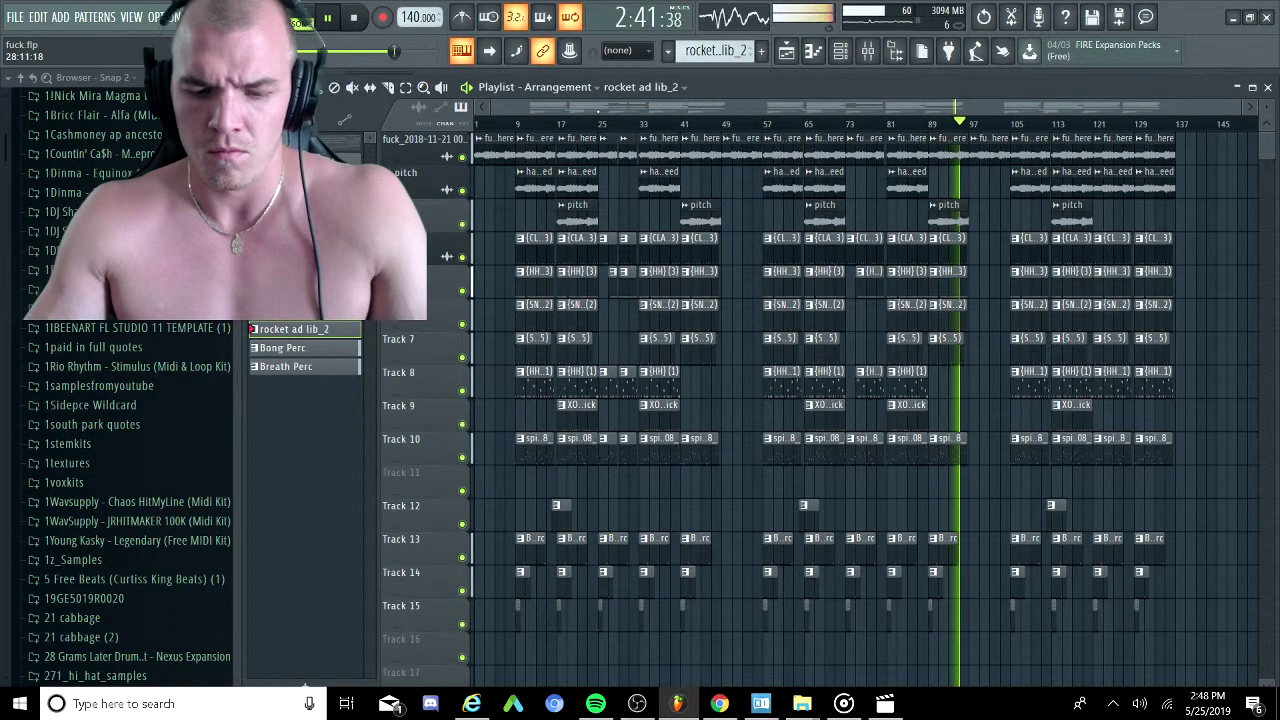
Select the {CLAP} (3), {HH} (3) and {SNARE} (2) clips at bar 89 and trim them together to seven bars.
{"action": "scroll", "coordinate": [917, 341], "scroll_direction": "right", "scroll_amount": 1}
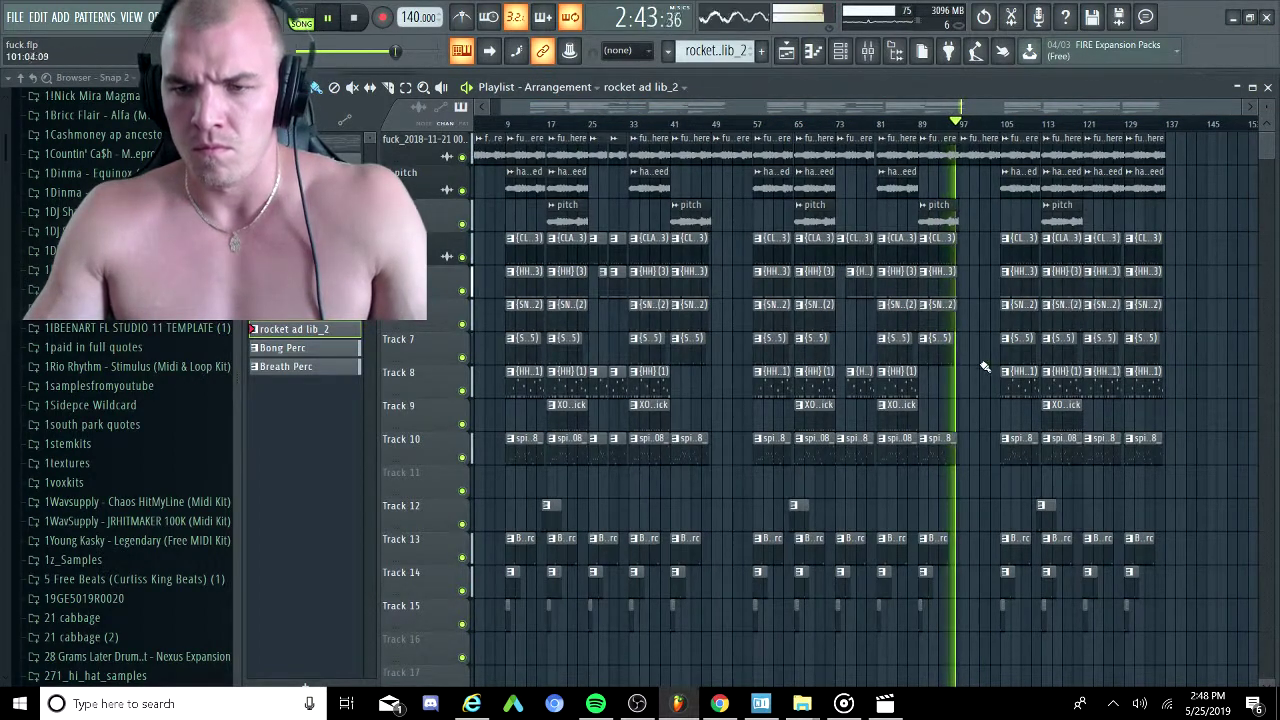
{"action": "scroll", "coordinate": [971, 371], "scroll_direction": "up", "scroll_amount": 3, "text": "ctrl"}
{"action": "left_click_drag", "start_coordinate": [916, 237], "coordinate": [936, 319]}
{"action": "scroll", "coordinate": [965, 298], "scroll_direction": "up", "scroll_amount": 3, "text": "ctrl"}
{"action": "left_click_drag", "start_coordinate": [921, 256], "coordinate": [886, 276]}
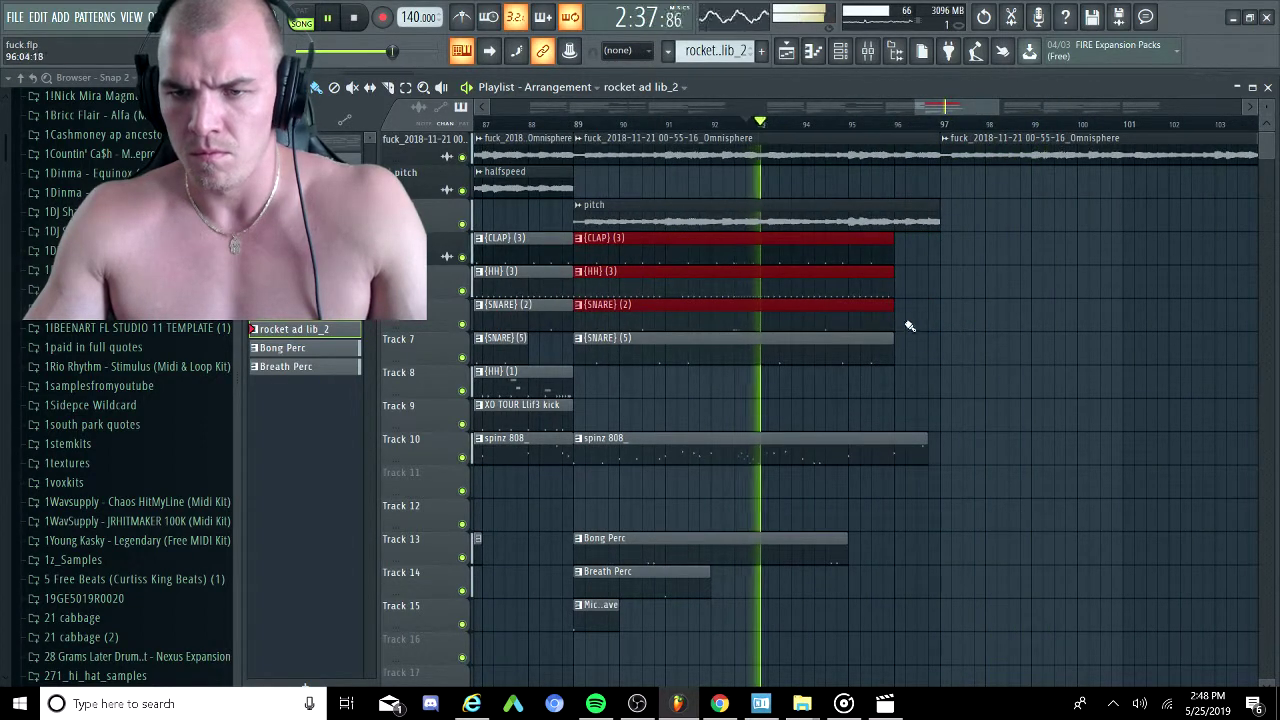
Trim the {HH} (3) clip at bar 89 by a further half bar and shorten the spinz 808_ clip there to seven bars.
{"action": "scroll", "coordinate": [918, 314], "scroll_direction": "up", "scroll_amount": 2, "text": "ctrl"}
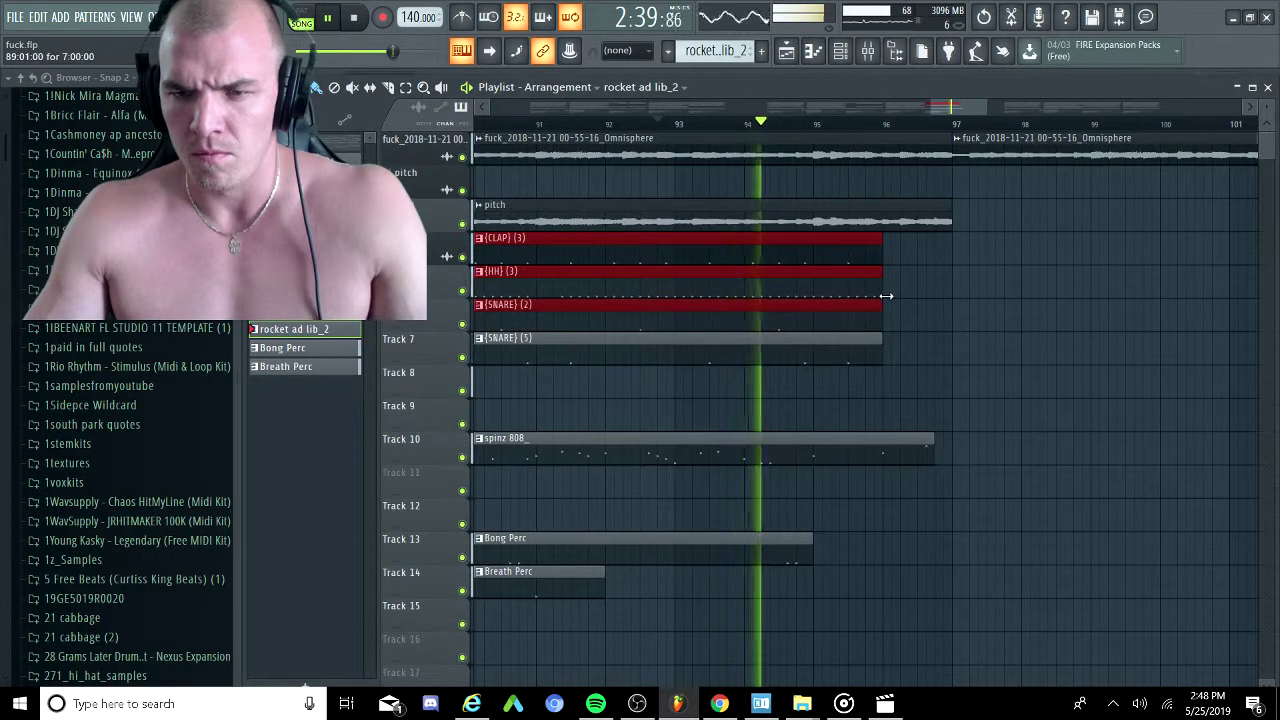
{"action": "left_click_drag", "start_coordinate": [896, 297], "coordinate": [843, 298], "text": "ctrl"}
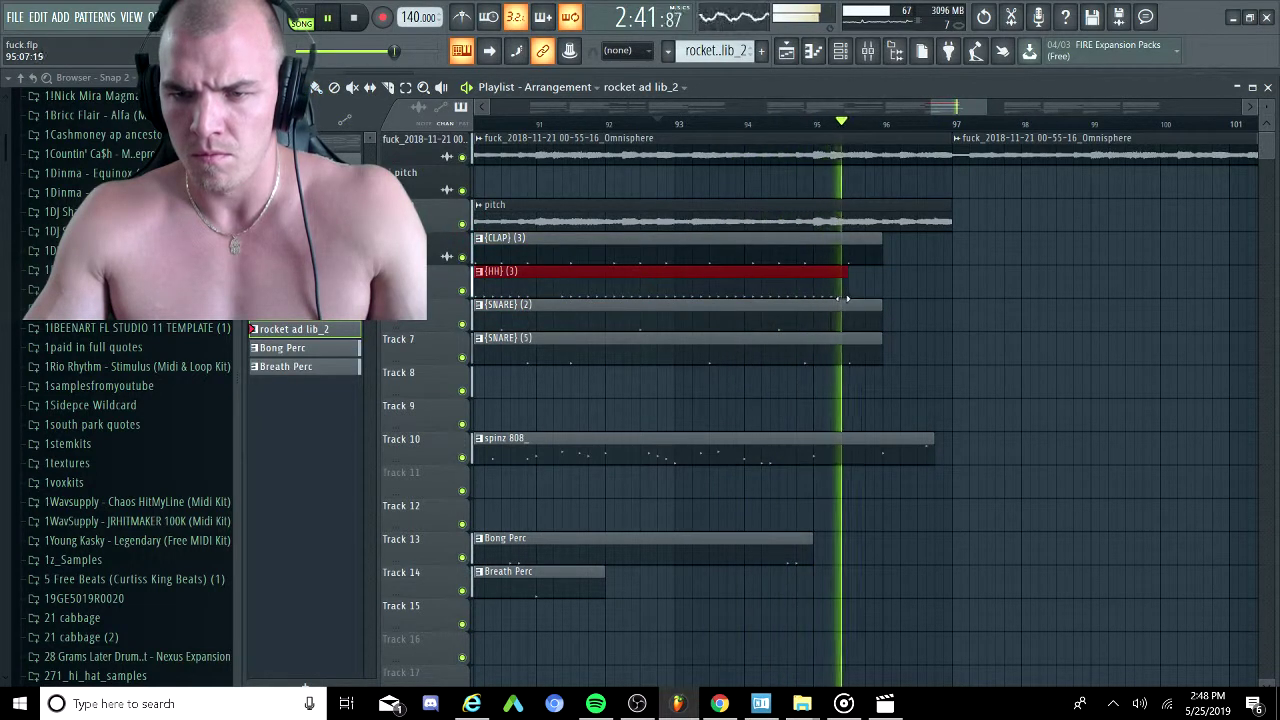
{"action": "left_click_drag", "start_coordinate": [929, 448], "coordinate": [919, 450]}
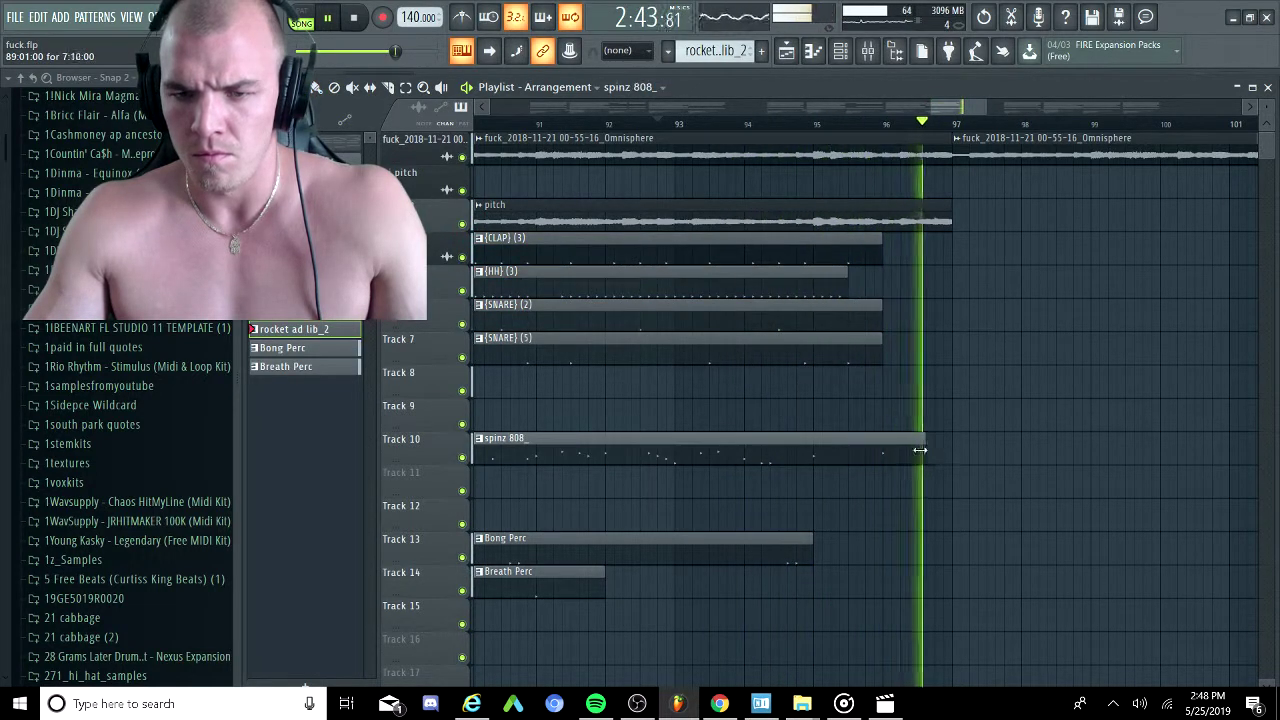
{"action": "scroll", "coordinate": [820, 437], "scroll_direction": "down", "scroll_amount": 3, "text": "ctrl"}
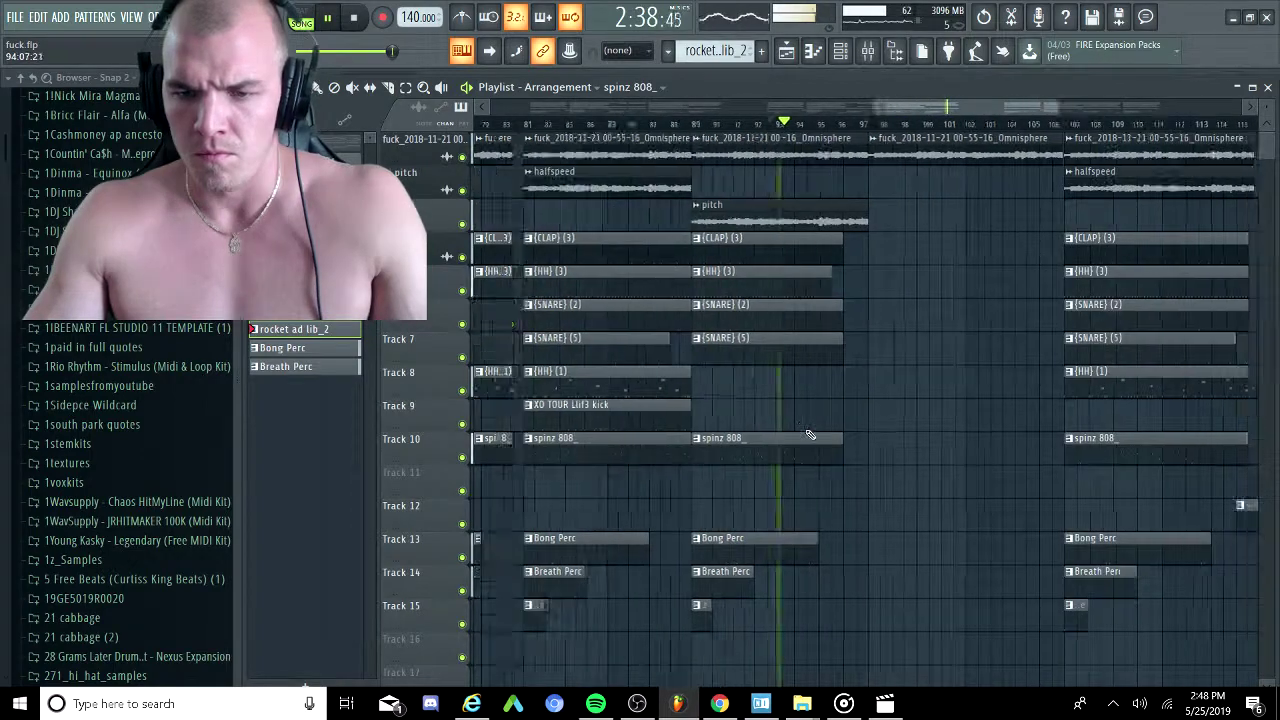
{"action": "scroll", "coordinate": [810, 436], "scroll_direction": "down", "scroll_amount": 3, "text": "ctrl"}
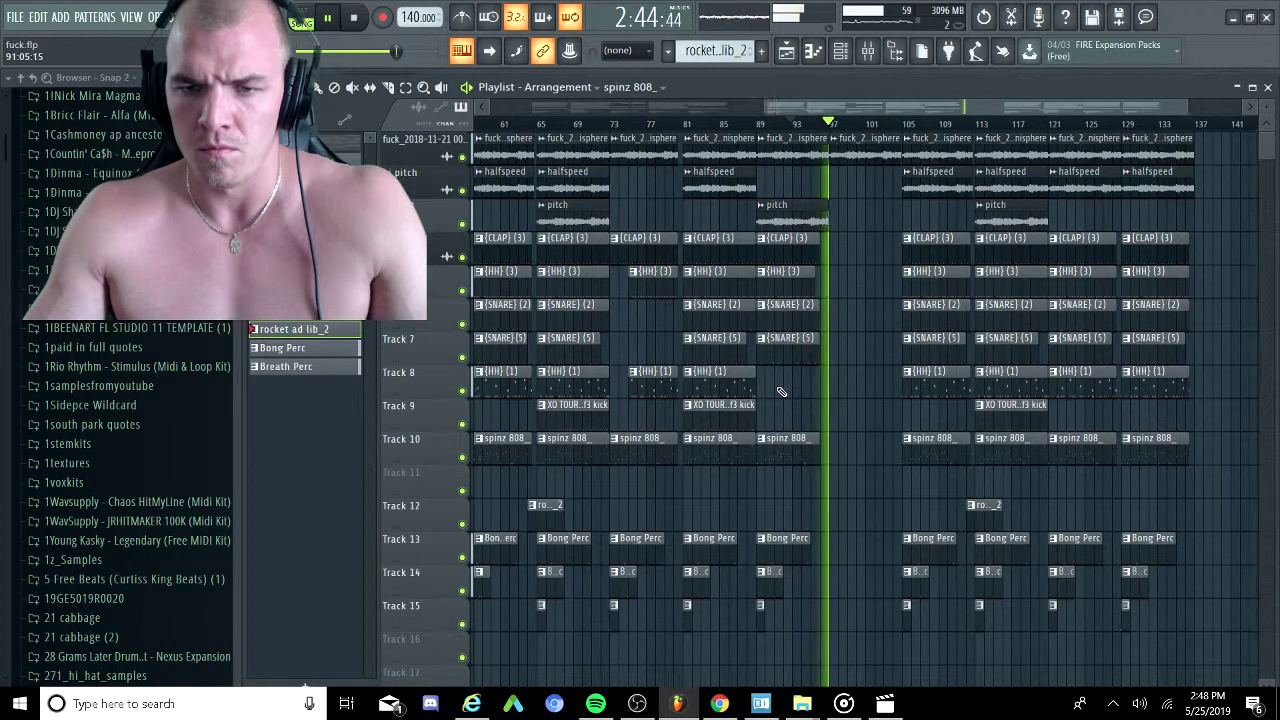
Replace the drum and percussion clips at bar 41 with a copy of the trimmed ones from bar 89.
{"action": "scroll", "coordinate": [782, 392], "scroll_direction": "down", "scroll_amount": 3, "text": "ctrl"}
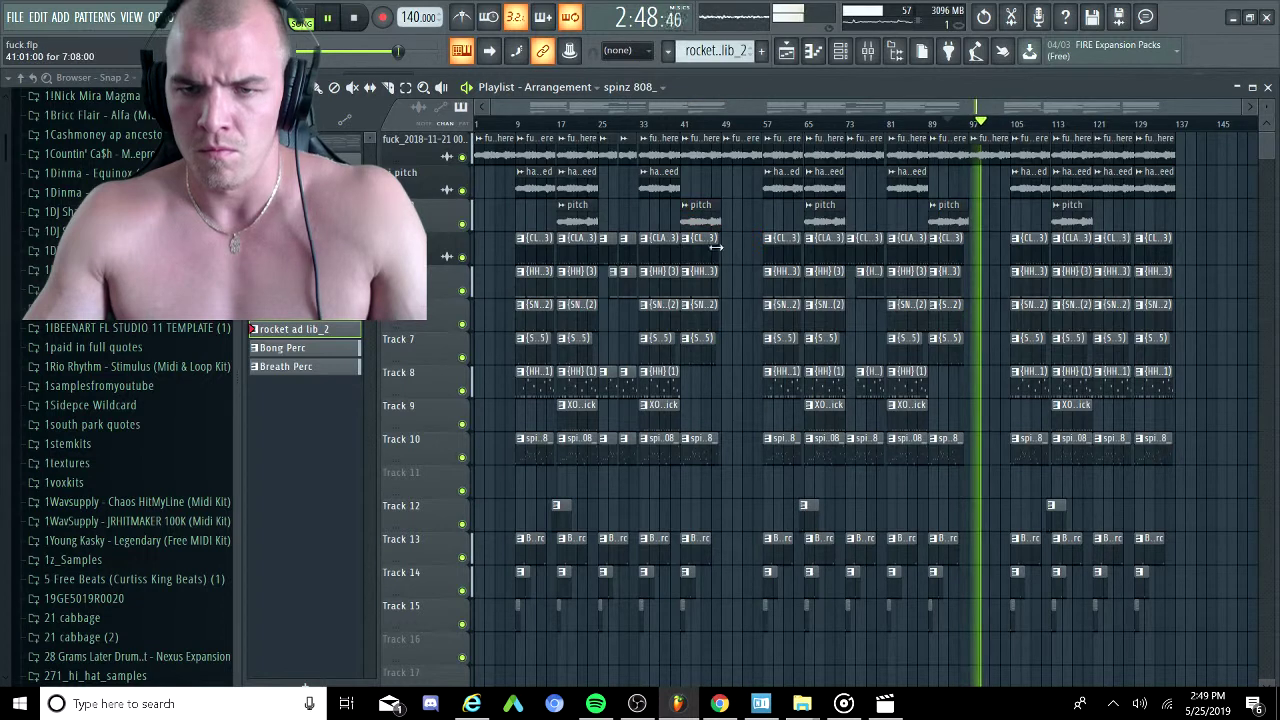
{"action": "left_click_drag", "start_coordinate": [716, 247], "coordinate": [689, 638]}
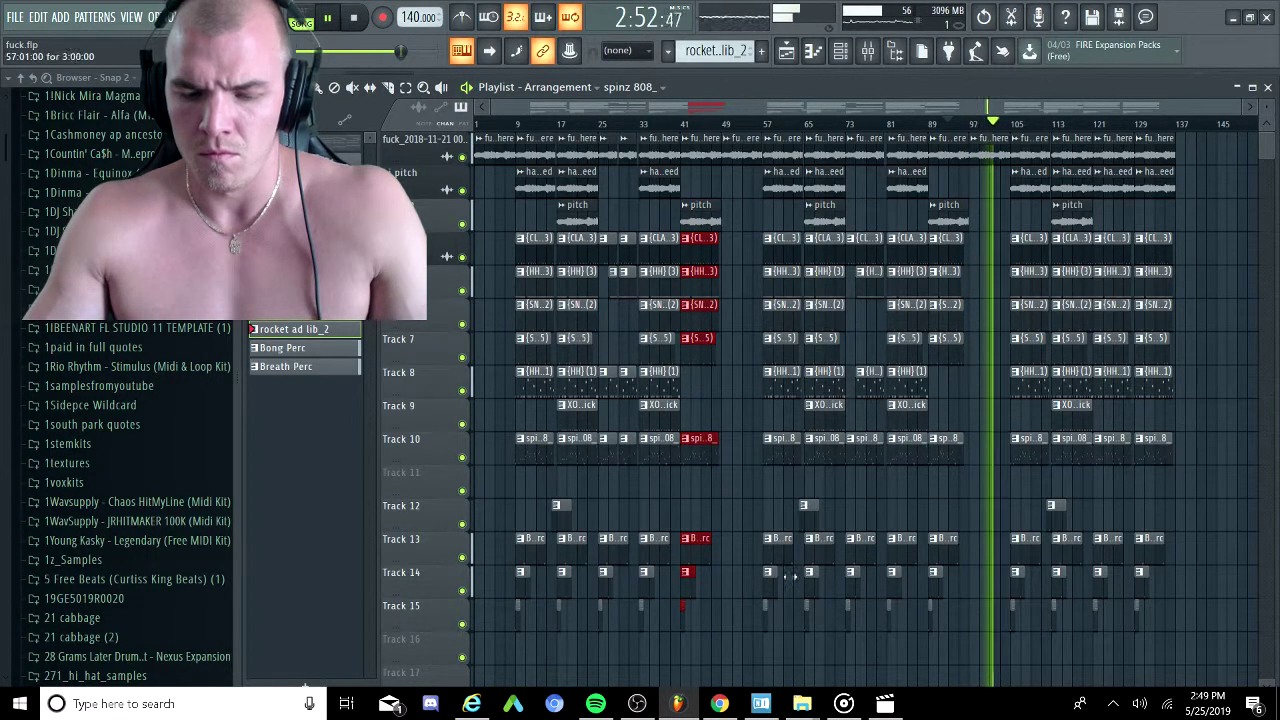
{"action": "key", "text": "Delete"}
{"action": "left_click_drag", "start_coordinate": [955, 235], "coordinate": [935, 634]}
{"action": "left_click_drag", "start_coordinate": [948, 251], "coordinate": [704, 295]}
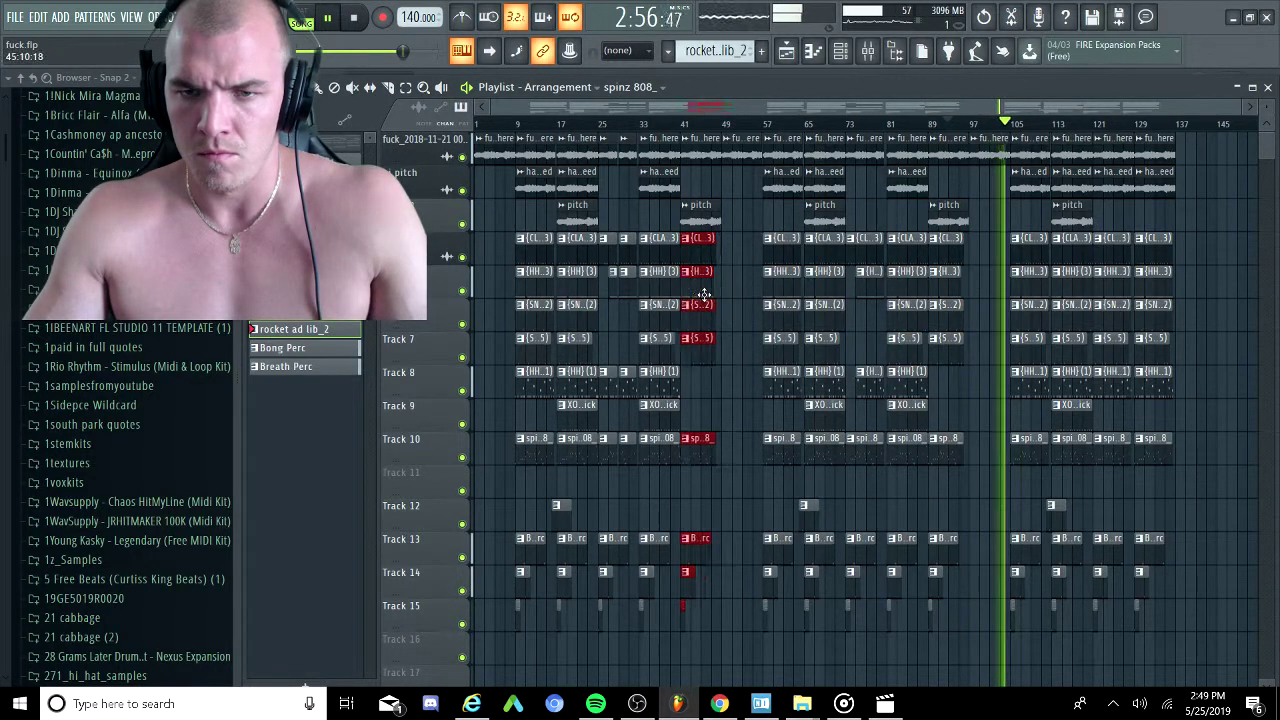
{"action": "left_click", "coordinate": [728, 292]}
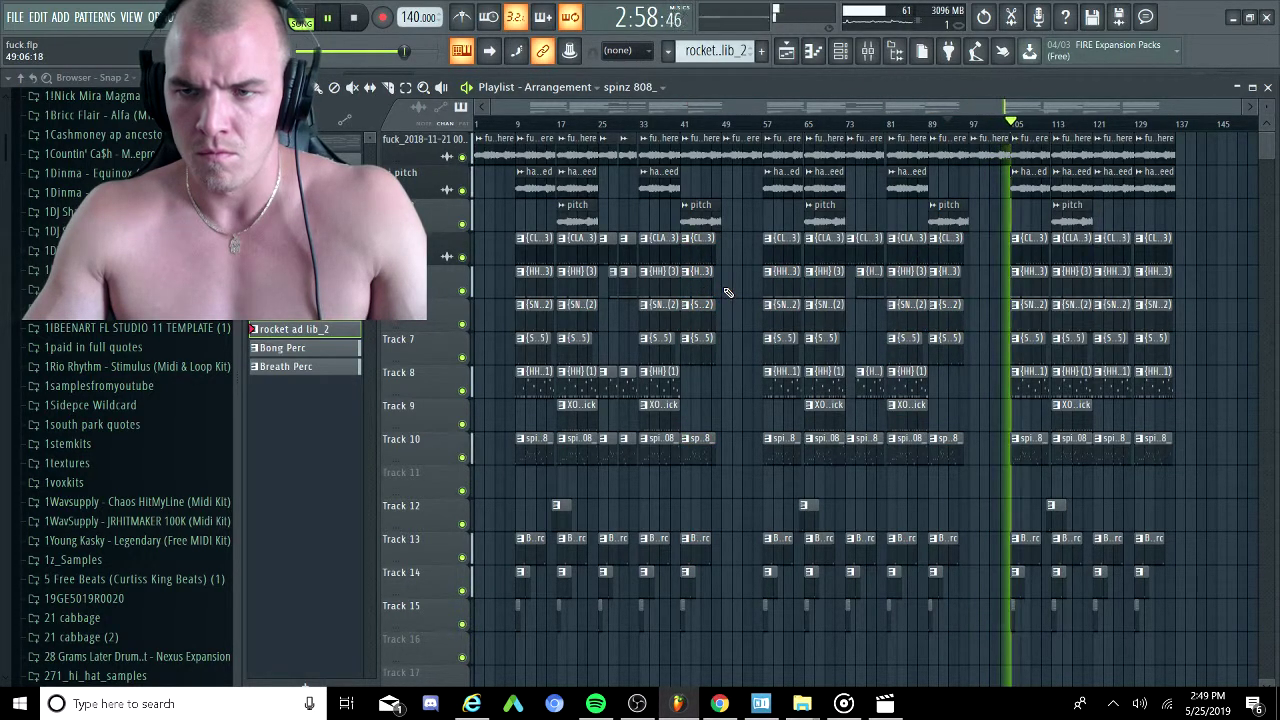
{"action": "scroll", "coordinate": [993, 280], "scroll_direction": "up", "scroll_amount": 3}
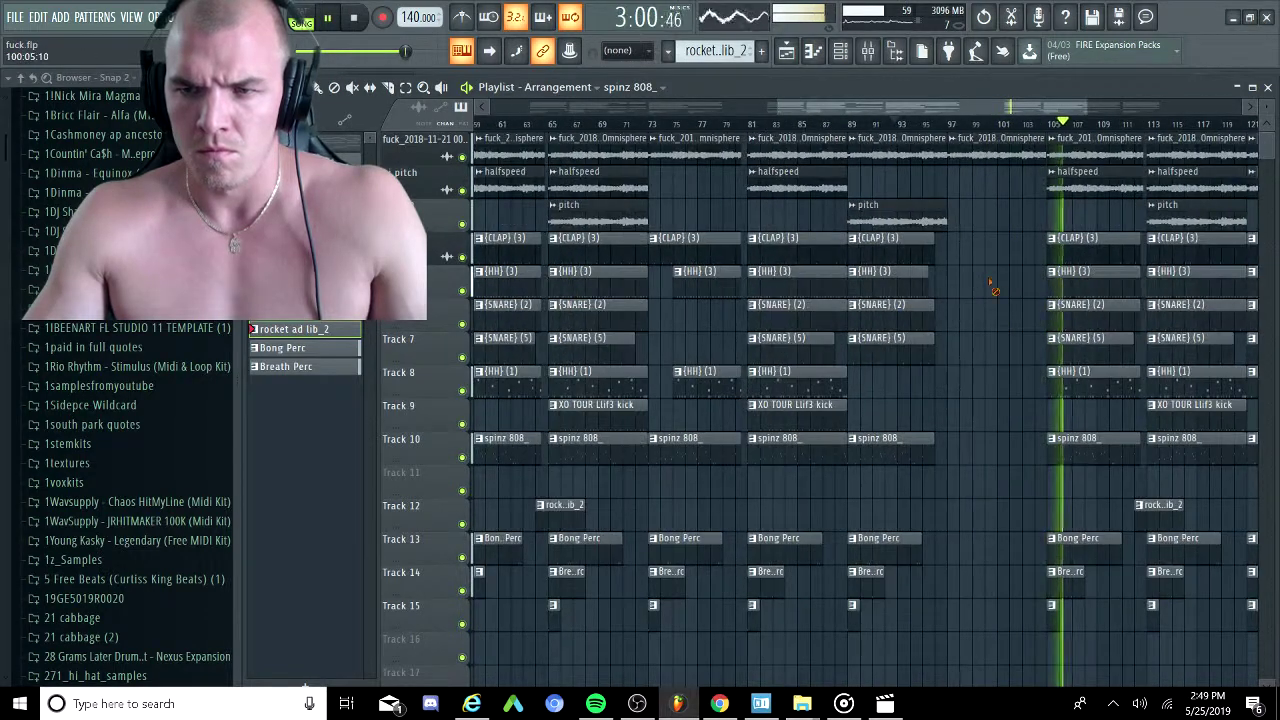
Save the project and open the Metro Boomin Drum Kit folder in the sample browser.
{"action": "scroll", "coordinate": [985, 290], "scroll_direction": "down", "scroll_amount": 4}
{"action": "key", "text": "ctrl+s"}
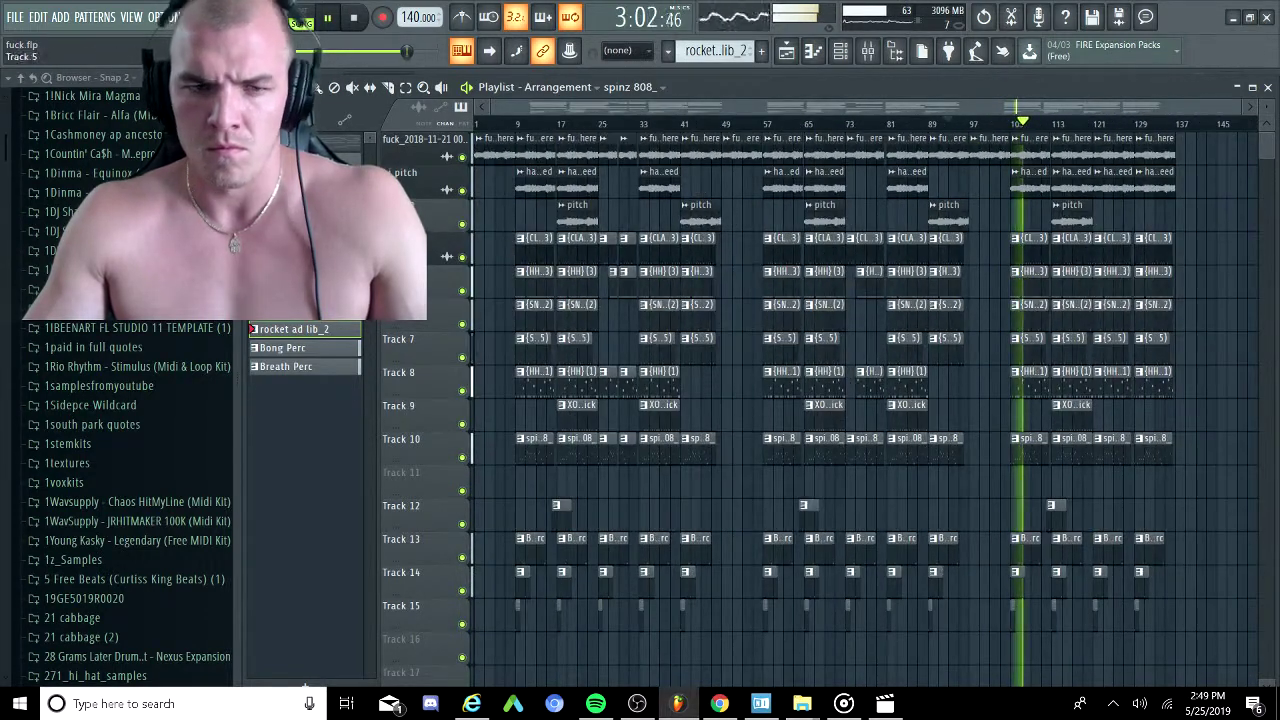
{"action": "scroll", "coordinate": [147, 415], "scroll_direction": "down", "scroll_amount": 7}
{"action": "scroll", "coordinate": [147, 415], "scroll_direction": "down", "scroll_amount": 20}
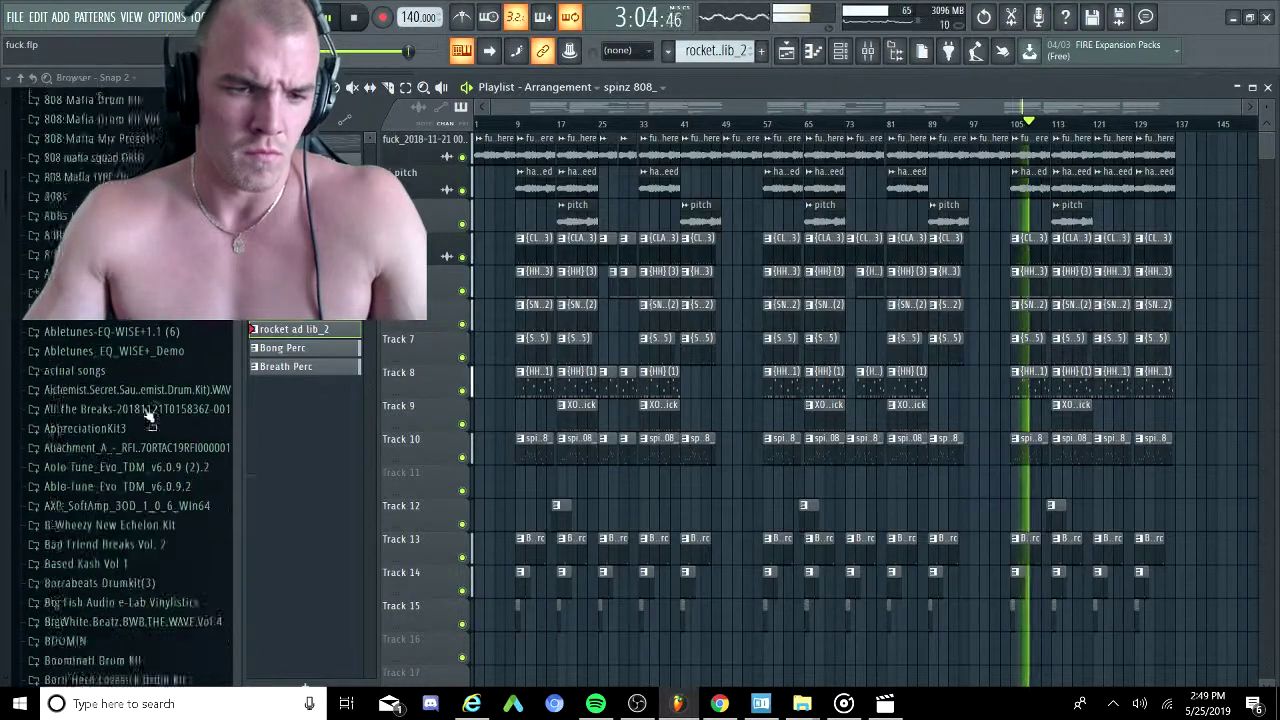
{"action": "scroll", "coordinate": [147, 415], "scroll_direction": "down", "scroll_amount": 20}
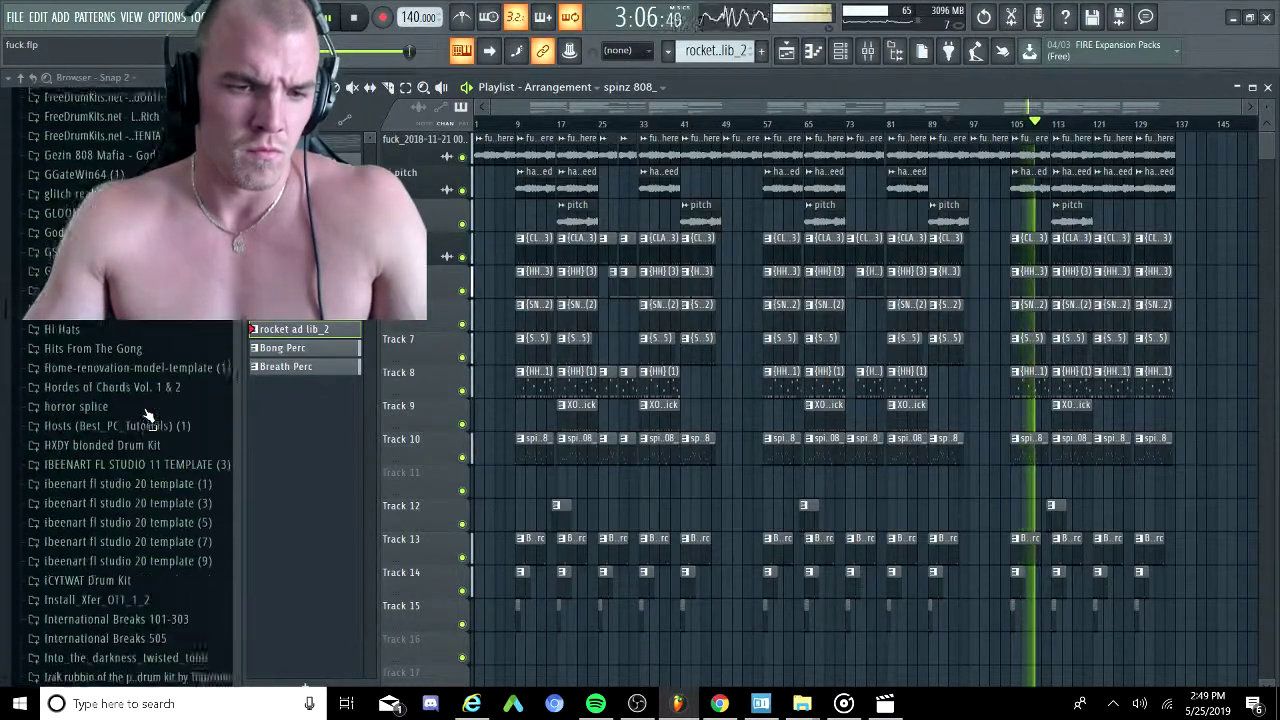
{"action": "scroll", "coordinate": [147, 415], "scroll_direction": "down", "scroll_amount": 8}
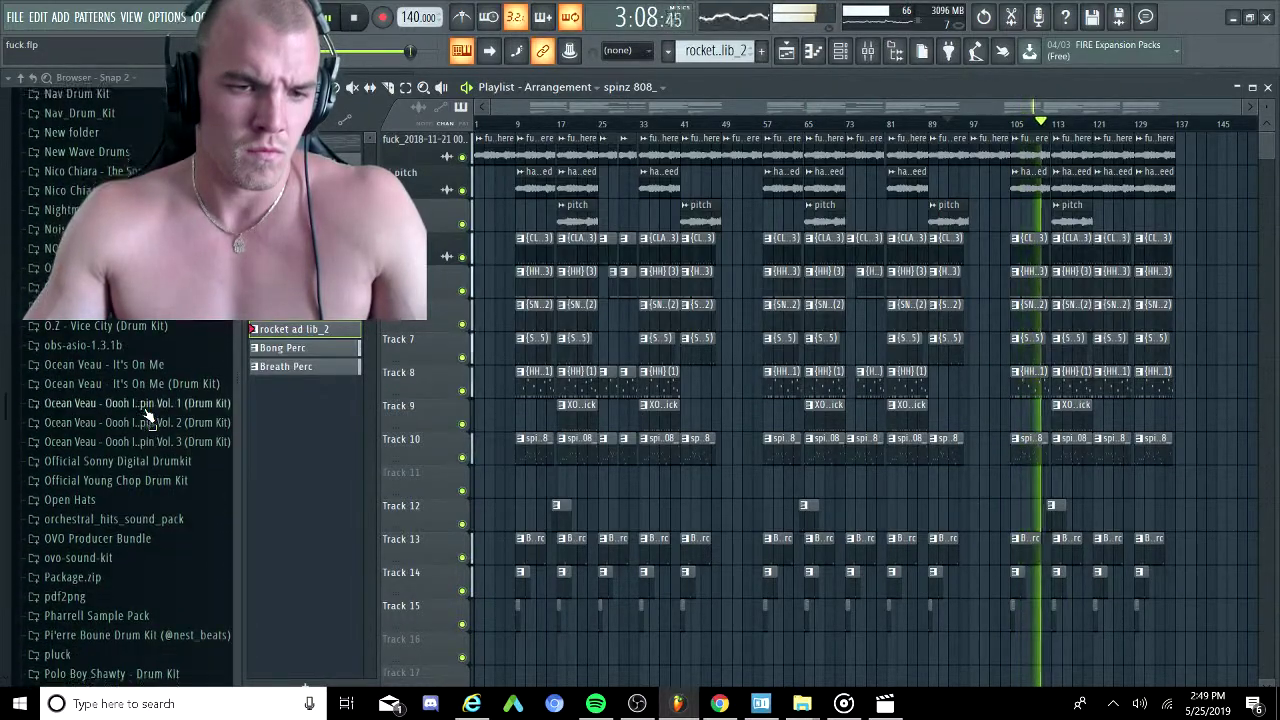
{"action": "scroll", "coordinate": [145, 412], "scroll_direction": "up", "scroll_amount": 8}
{"action": "scroll", "coordinate": [143, 410], "scroll_direction": "up", "scroll_amount": 4}
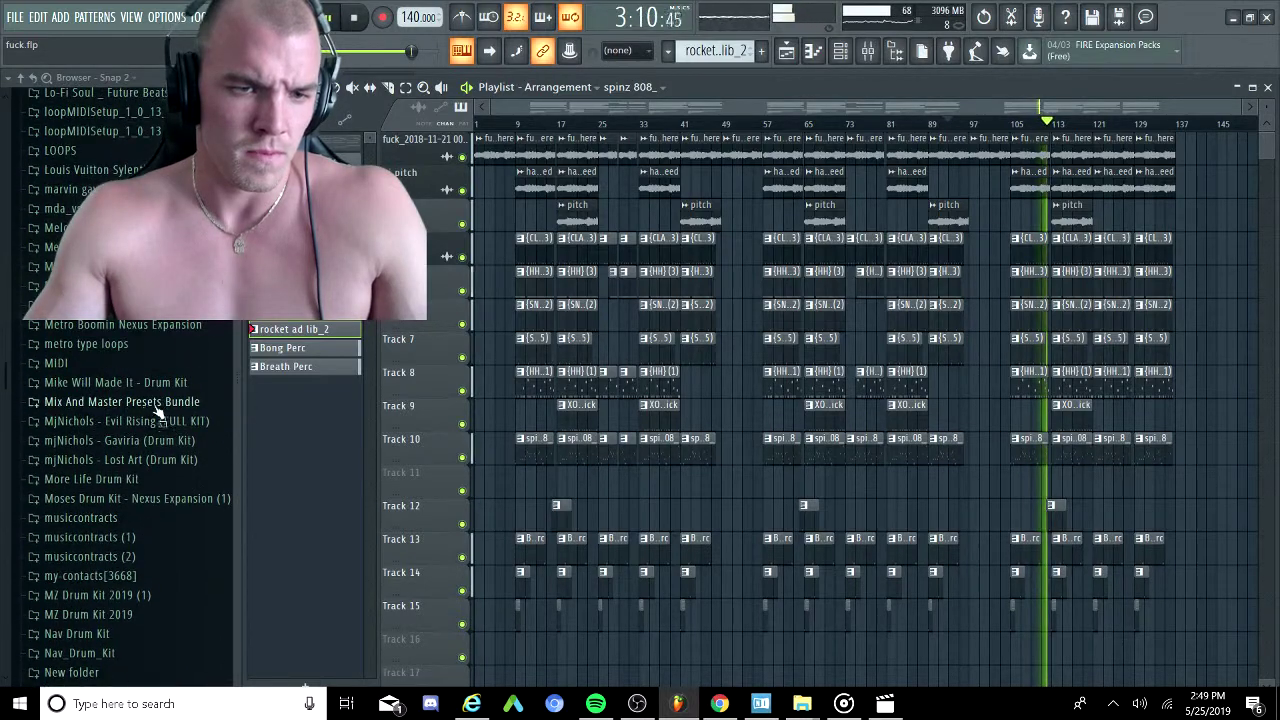
{"action": "left_click", "coordinate": [90, 286]}
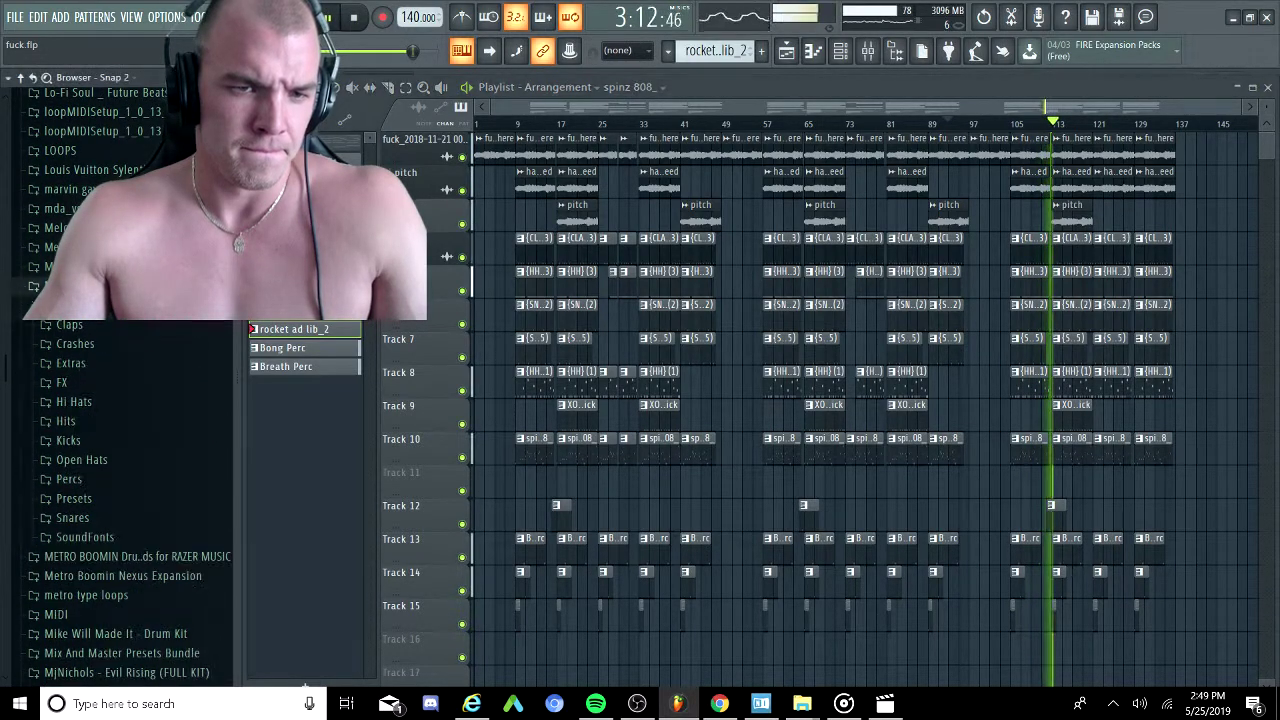
Audition the MB Open Hat samples in the drum kit's Open Hats folder and close the kit folder.
{"action": "scroll", "coordinate": [104, 460], "scroll_direction": "up", "scroll_amount": 2}
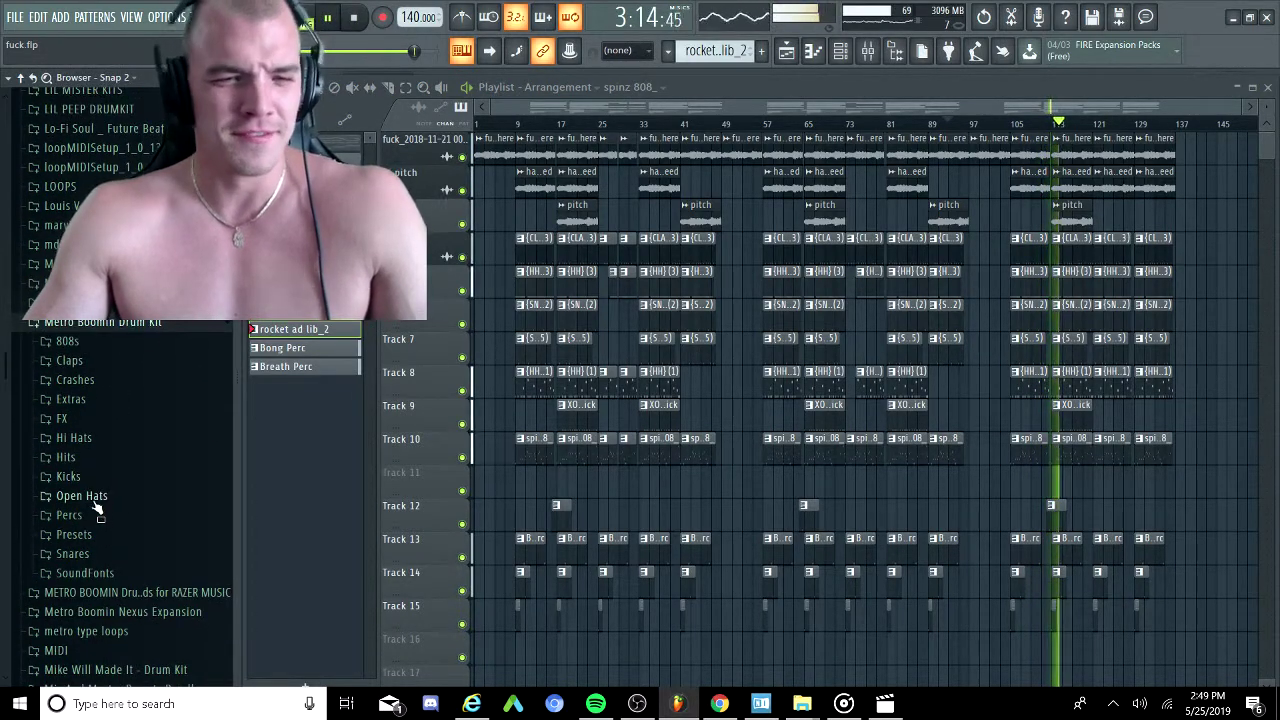
{"action": "left_click", "coordinate": [96, 497]}
{"action": "left_click_drag", "start_coordinate": [97, 538], "coordinate": [112, 521]}
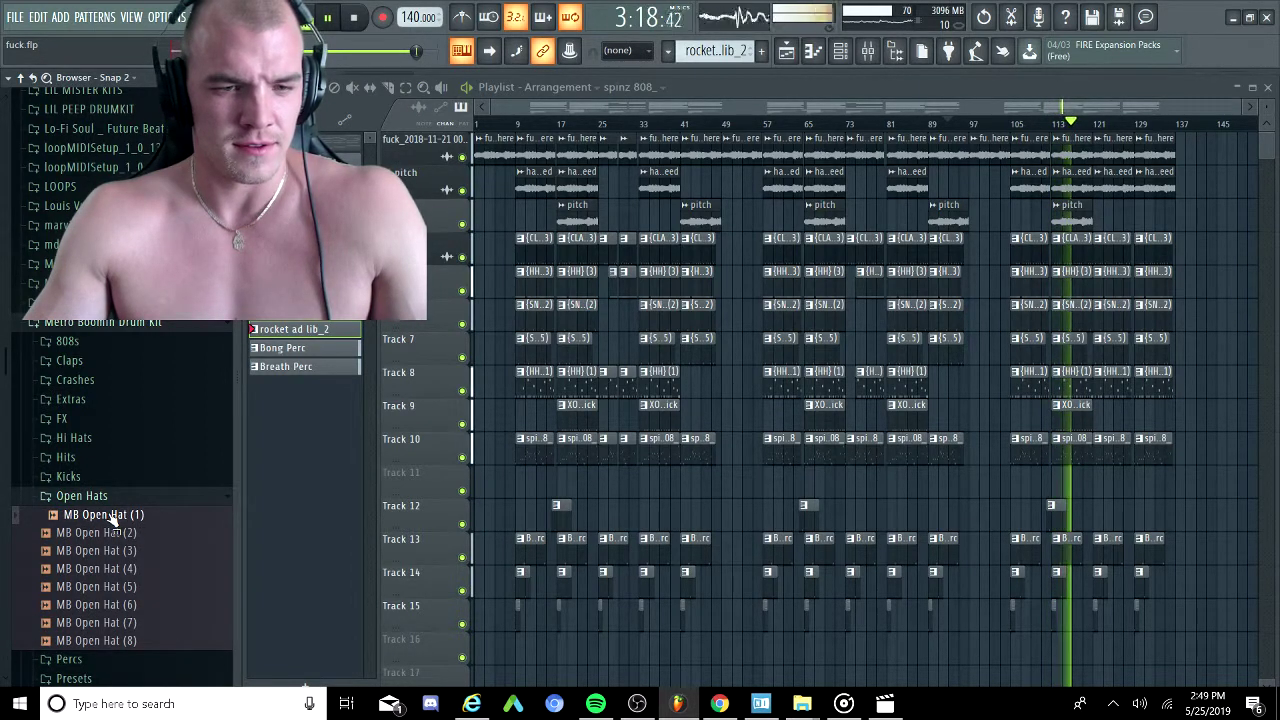
{"action": "scroll", "coordinate": [86, 570], "scroll_direction": "up", "scroll_amount": 2}
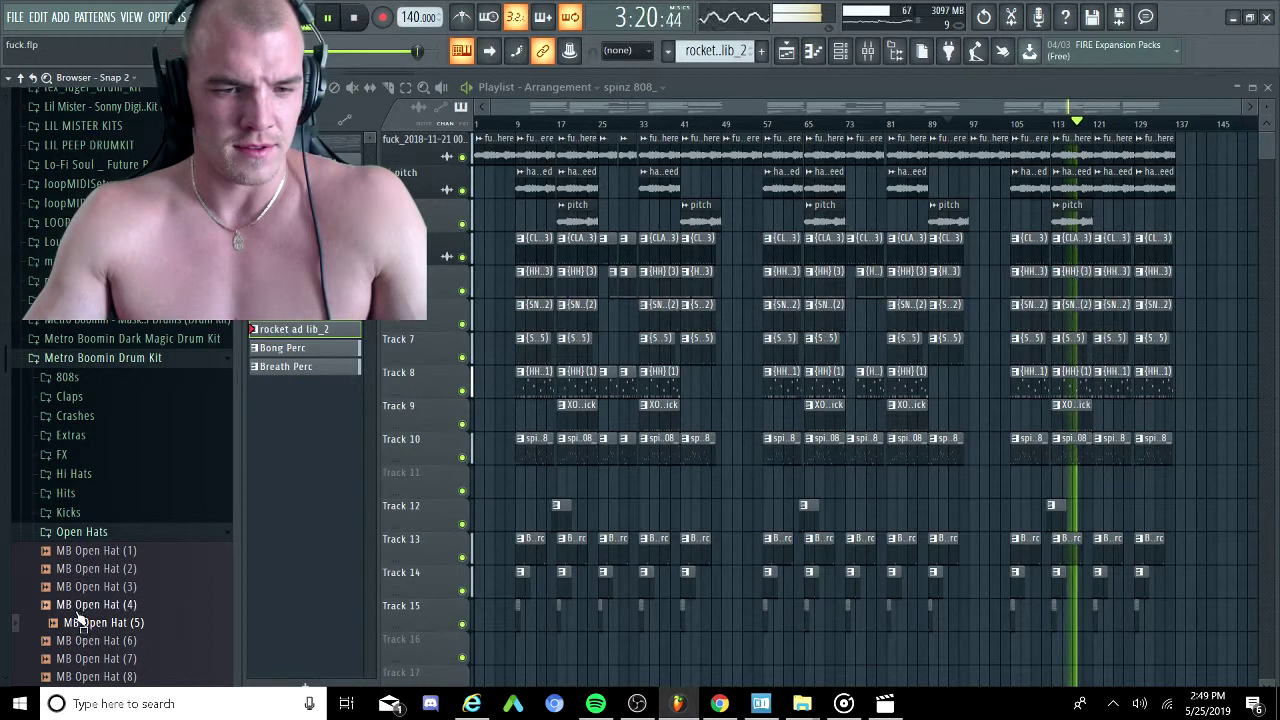
{"action": "scroll", "coordinate": [82, 615], "scroll_direction": "down", "scroll_amount": 2}
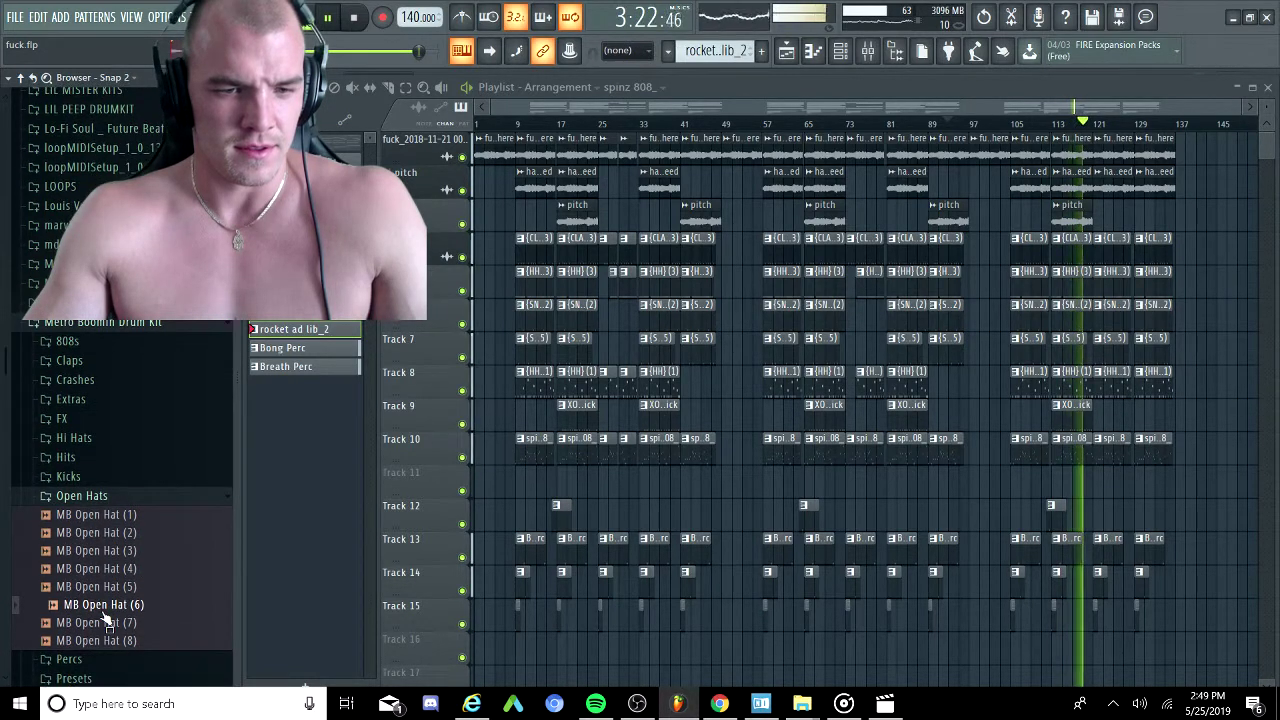
{"action": "left_click", "coordinate": [148, 323]}
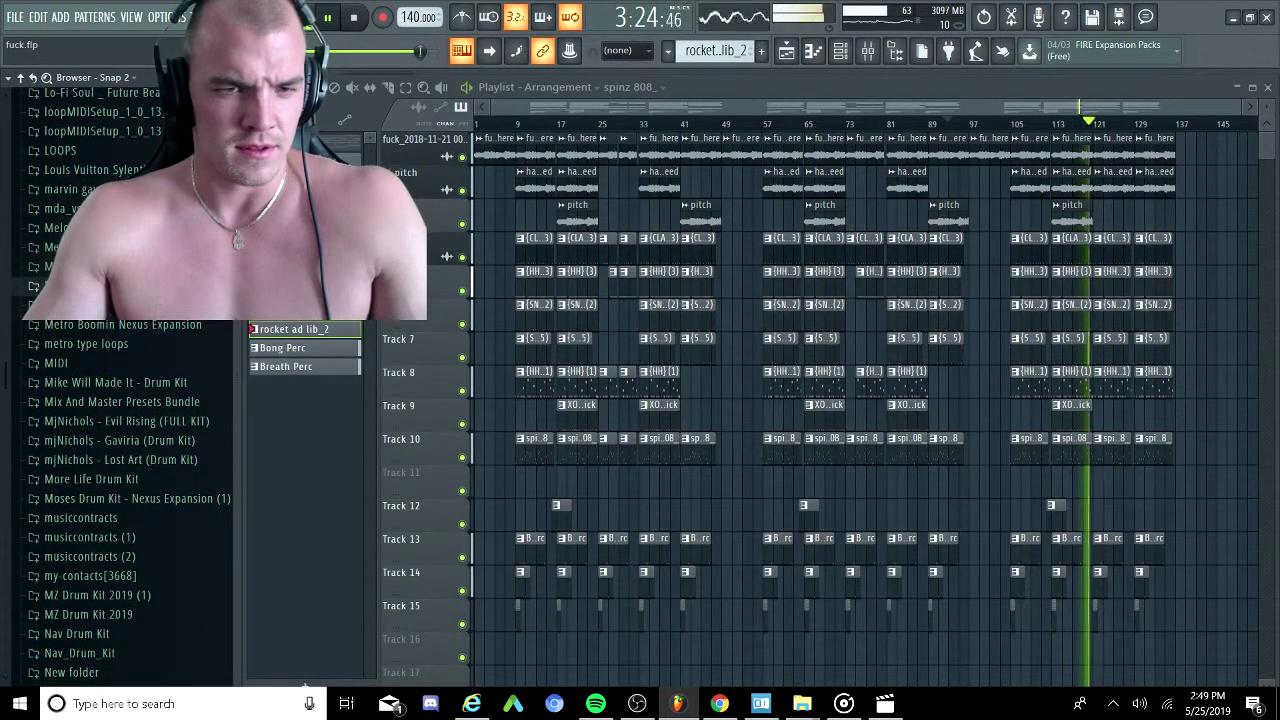
Stop playback and audition the MB FX and MB SFX samples in the Metro Boomin Drum Kit's FX folder.
{"action": "left_click", "coordinate": [100, 287]}
{"action": "key", "text": "space"}
{"action": "left_click", "coordinate": [88, 385]}
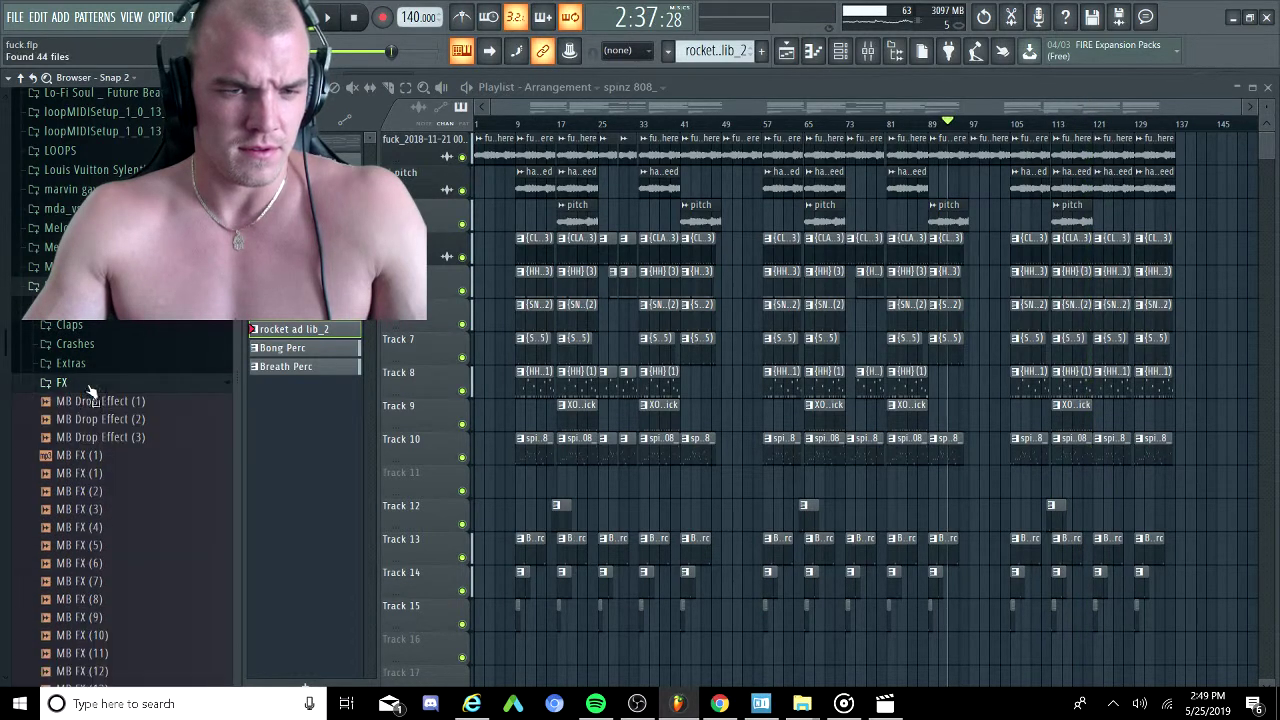
{"action": "scroll", "coordinate": [113, 430], "scroll_direction": "down", "scroll_amount": 3}
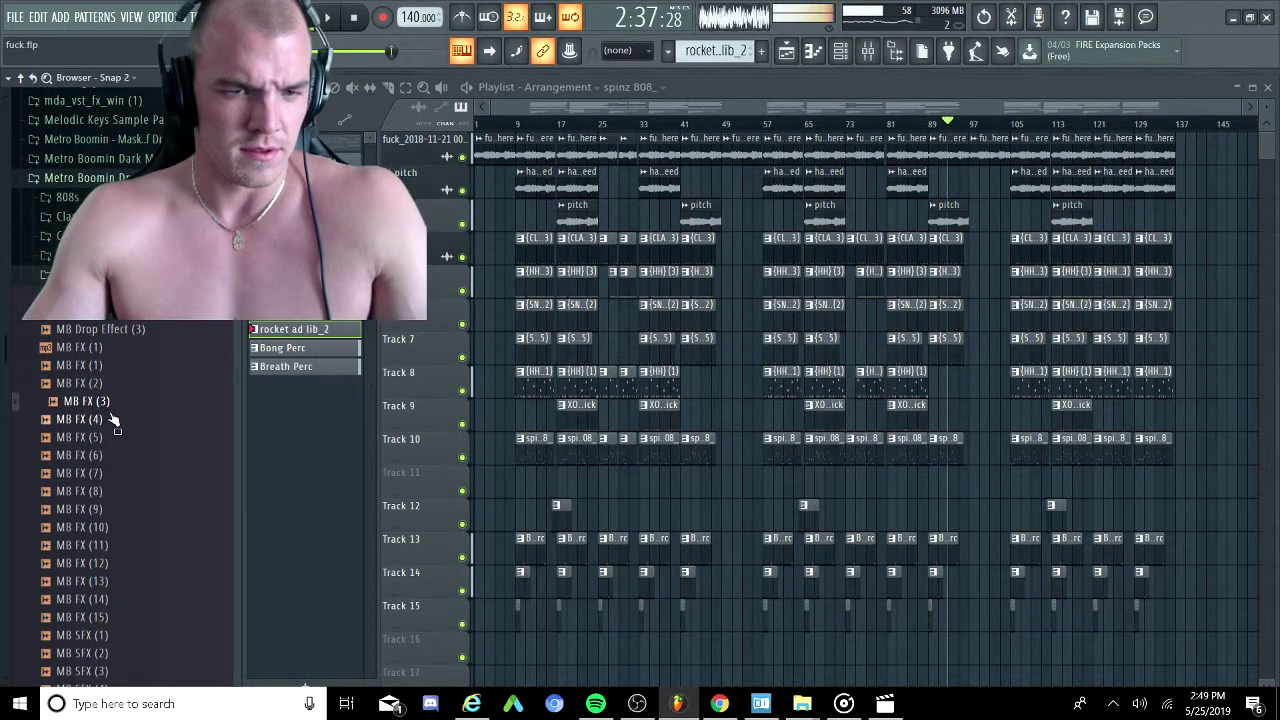
{"action": "scroll", "coordinate": [105, 505], "scroll_direction": "down", "scroll_amount": 5}
{"action": "left_click", "coordinate": [122, 458]}
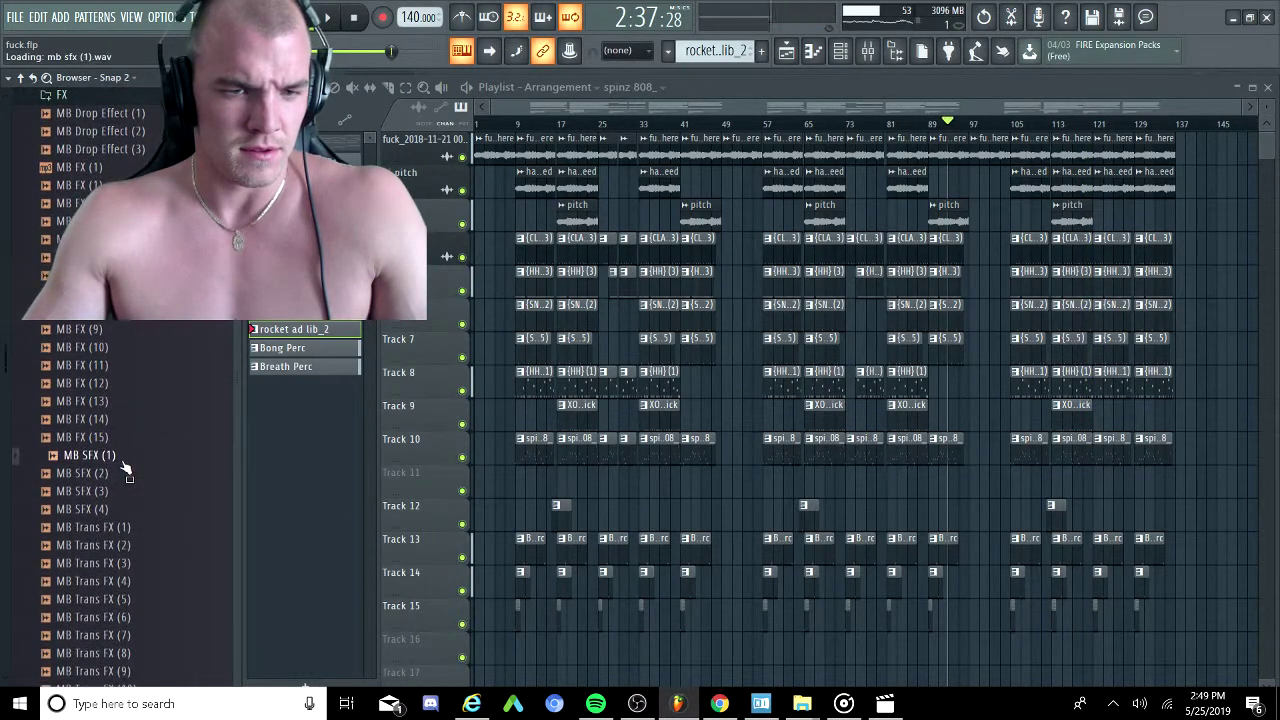
Audition the MB Trans FX samples in the FX folder, including (8), (9) and (16).
{"action": "scroll", "coordinate": [124, 468], "scroll_direction": "down", "scroll_amount": 3}
{"action": "scroll", "coordinate": [122, 462], "scroll_direction": "down", "scroll_amount": 1}
{"action": "left_click", "coordinate": [123, 456]}
{"action": "left_click", "coordinate": [115, 509]}
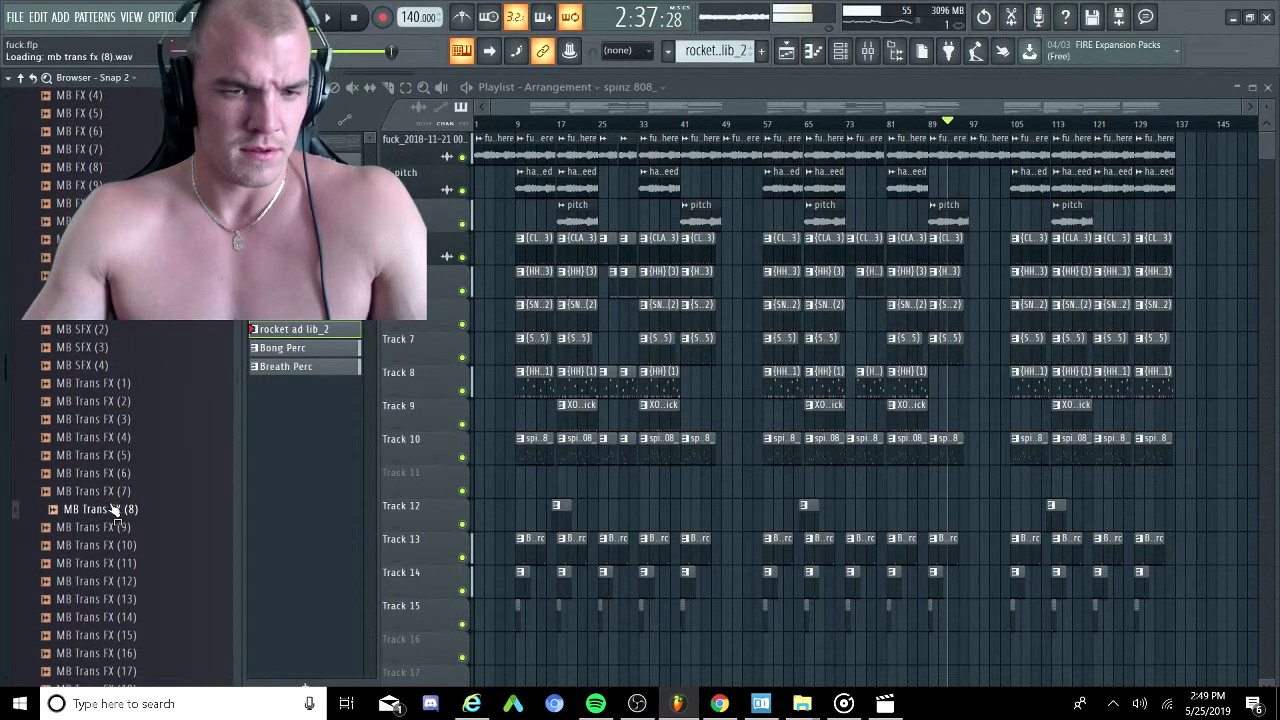
{"action": "left_click", "coordinate": [118, 528]}
{"action": "scroll", "coordinate": [118, 528], "scroll_direction": "down", "scroll_amount": 5}
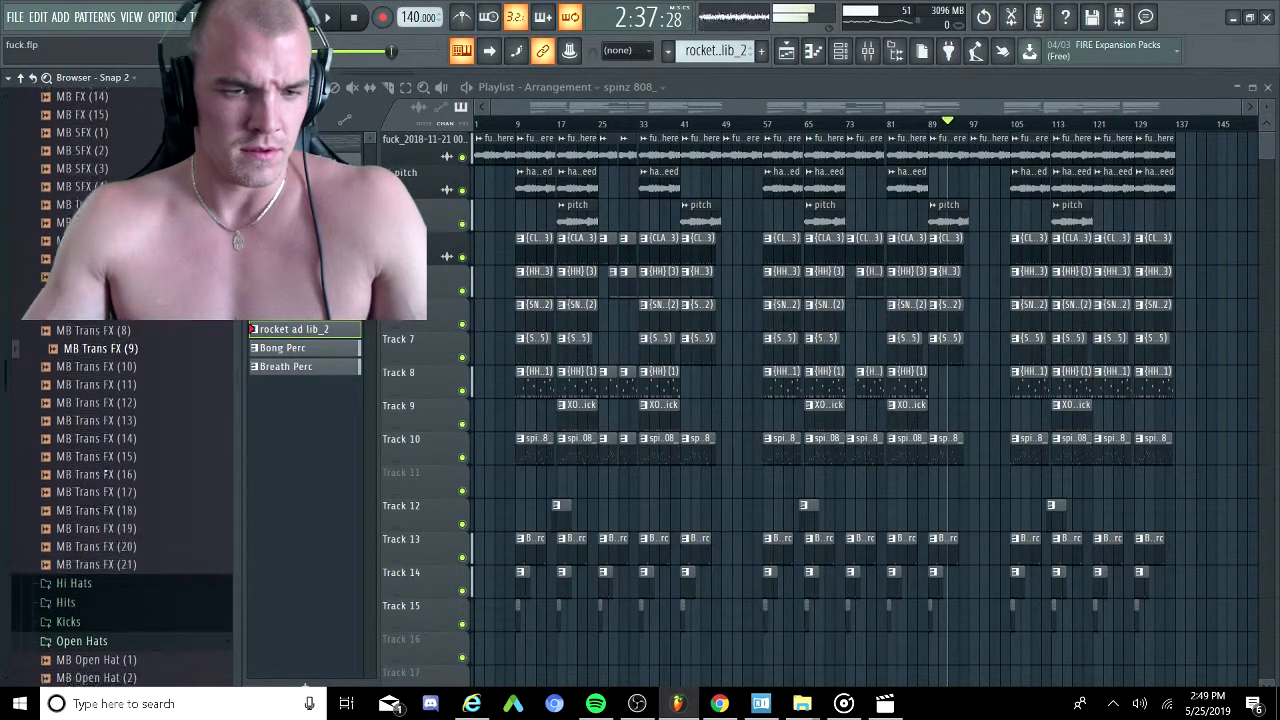
{"action": "left_click", "coordinate": [110, 455]}
{"action": "left_click", "coordinate": [120, 475]}
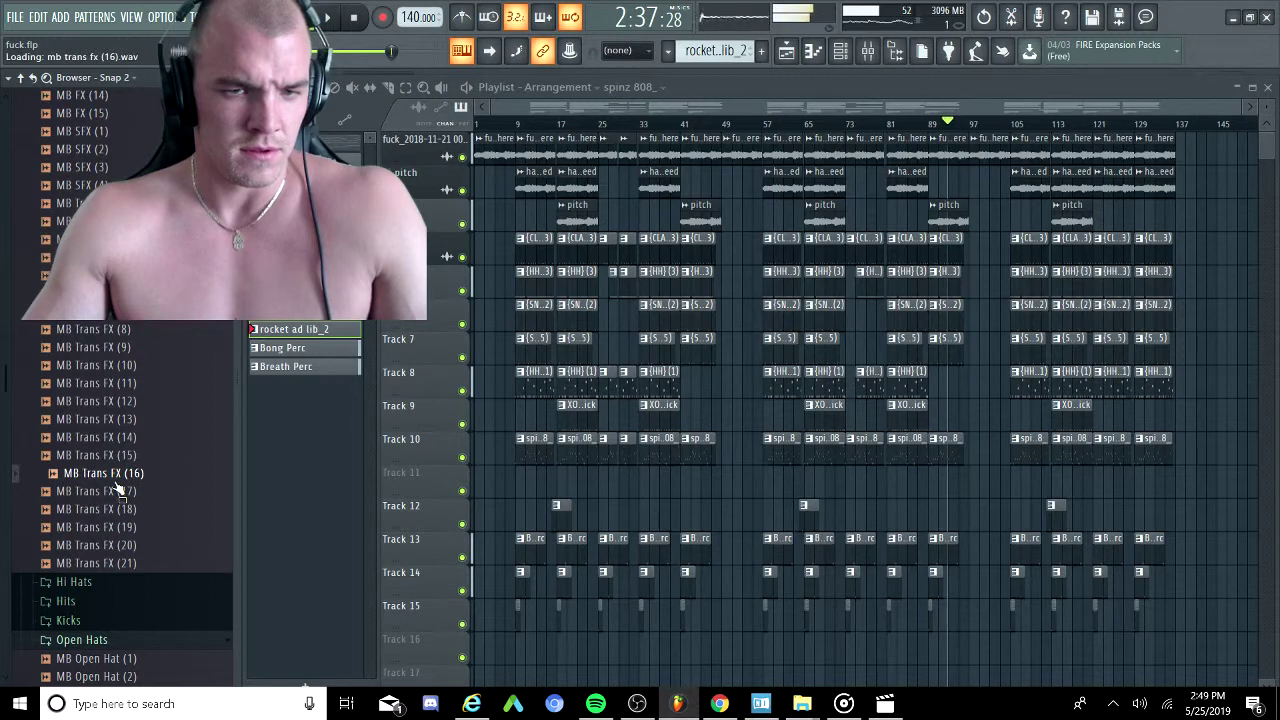
Lower the Master track's volume in the mixer and audition MB Trans FX (18), (20), (10) and (19).
{"action": "left_click", "coordinate": [867, 51]}
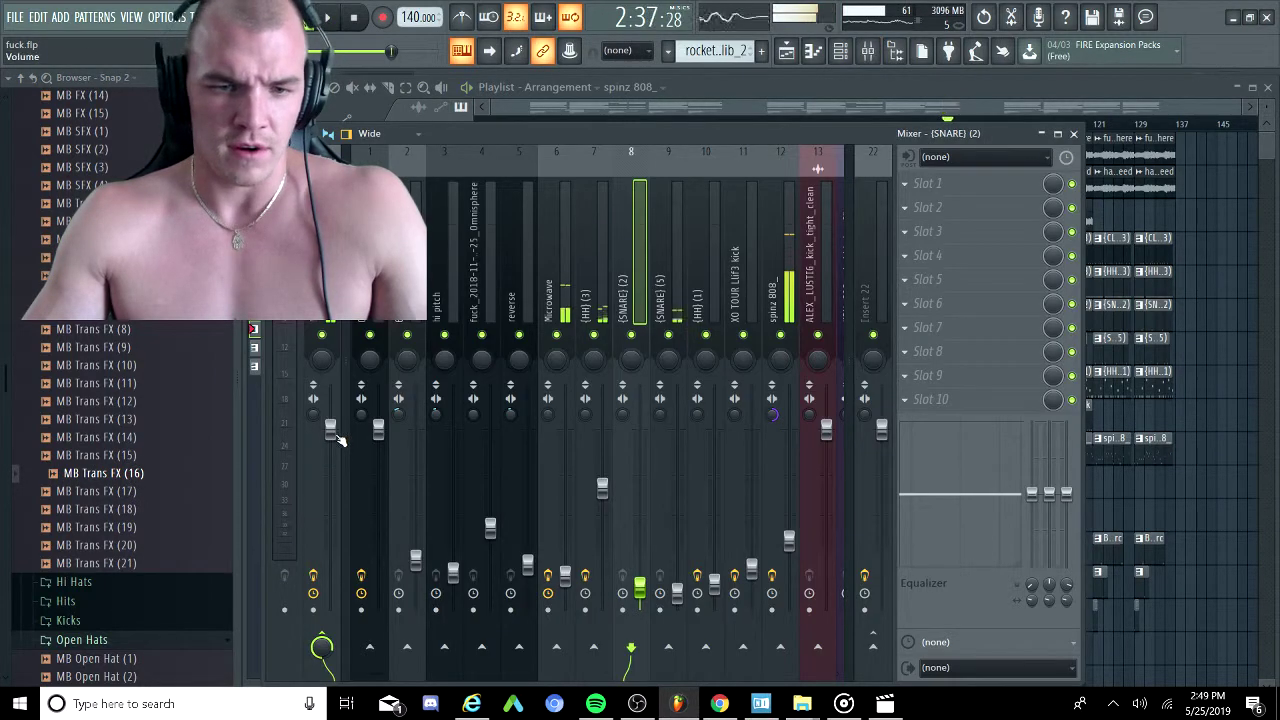
{"action": "left_click_drag", "start_coordinate": [338, 440], "coordinate": [338, 508]}
{"action": "left_click", "coordinate": [100, 510]}
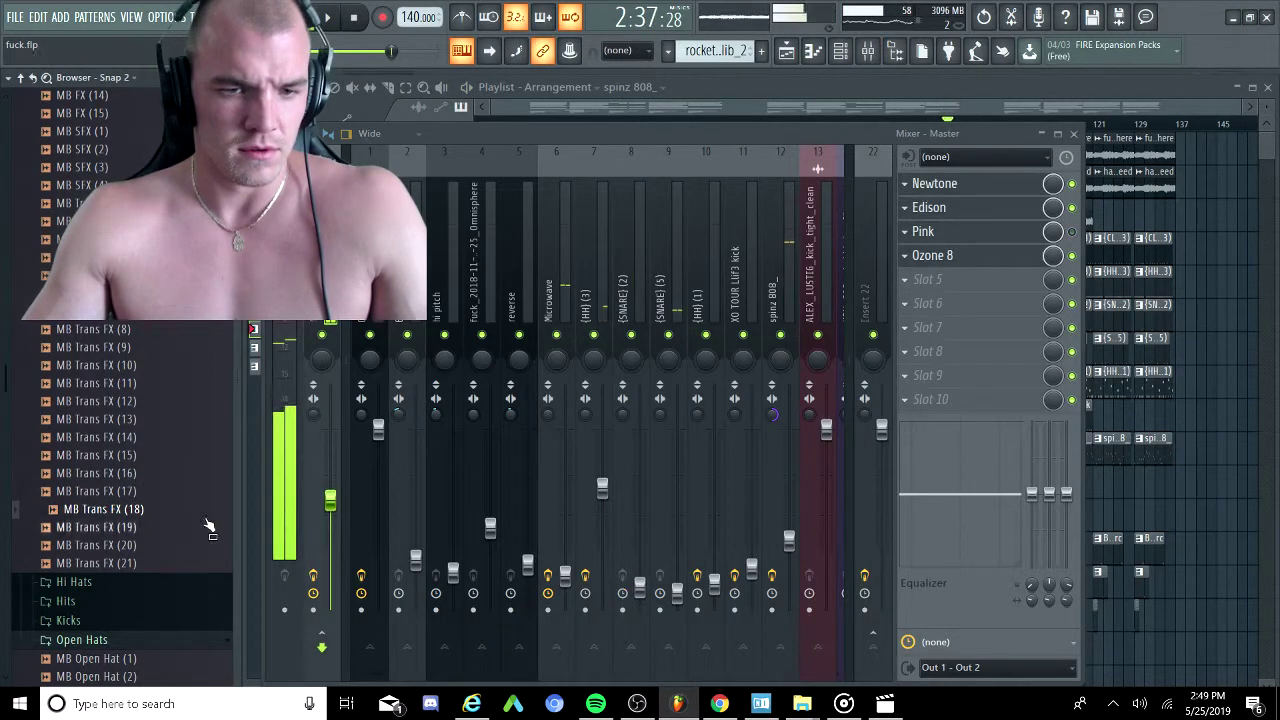
{"action": "left_click", "coordinate": [128, 545]}
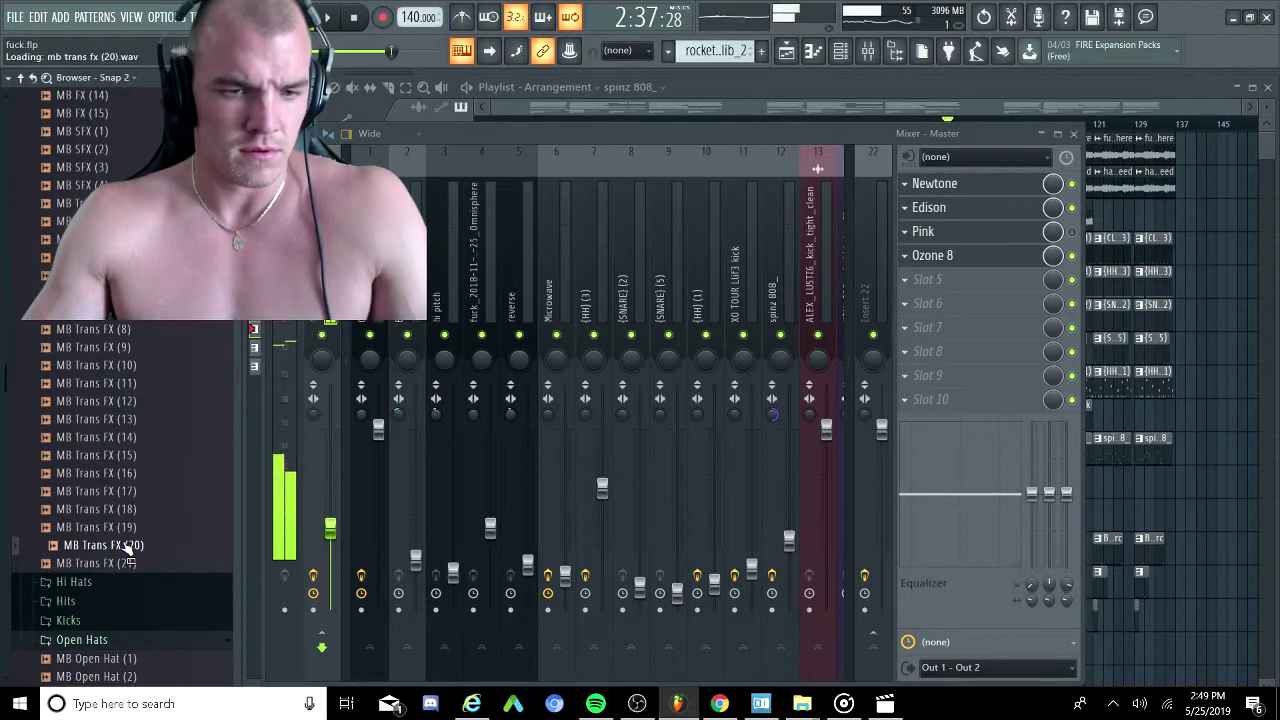
{"action": "left_click", "coordinate": [104, 527]}
{"action": "left_click", "coordinate": [125, 365]}
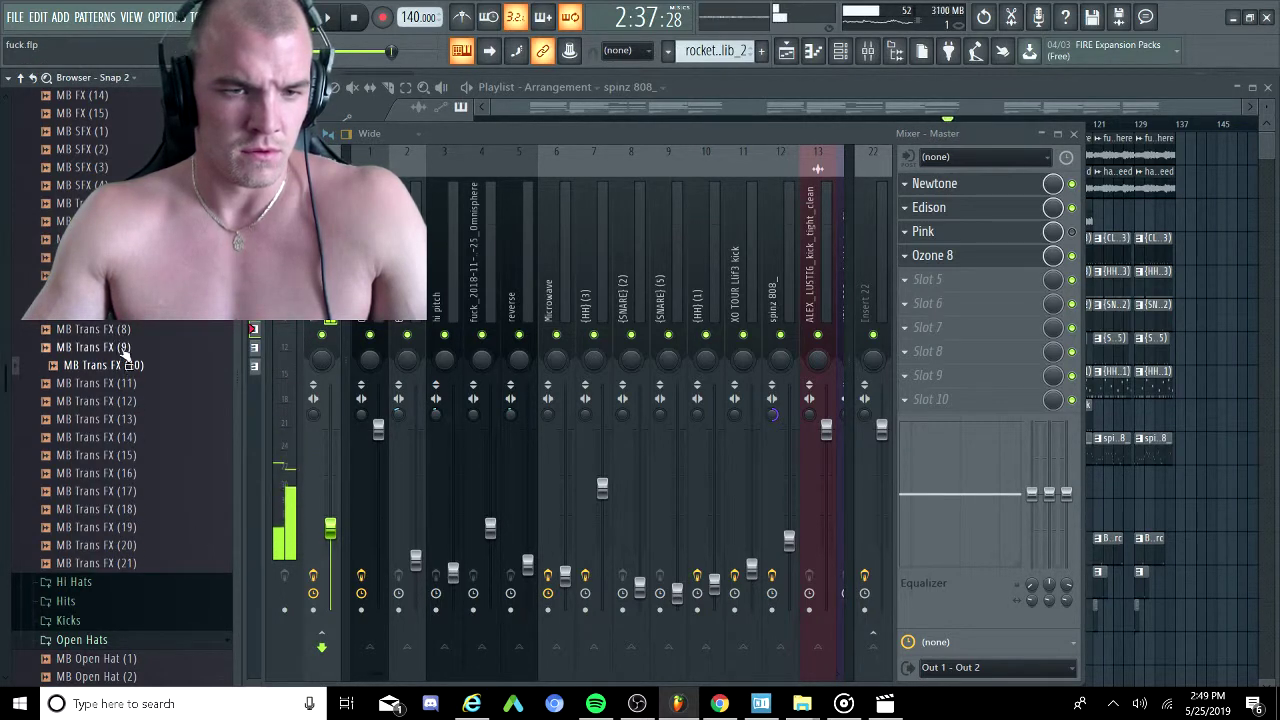
{"action": "left_click", "coordinate": [114, 545]}
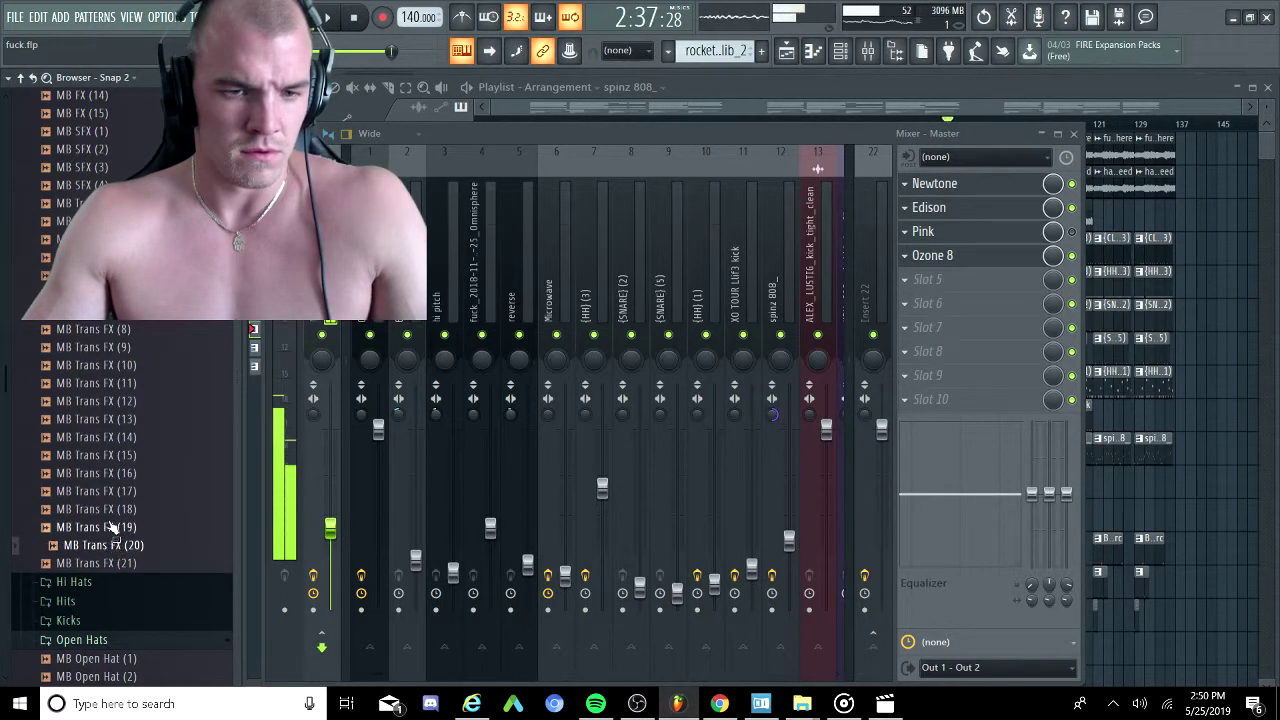
{"action": "left_click", "coordinate": [113, 527]}
{"action": "scroll", "coordinate": [106, 523], "scroll_direction": "down", "scroll_amount": 1}
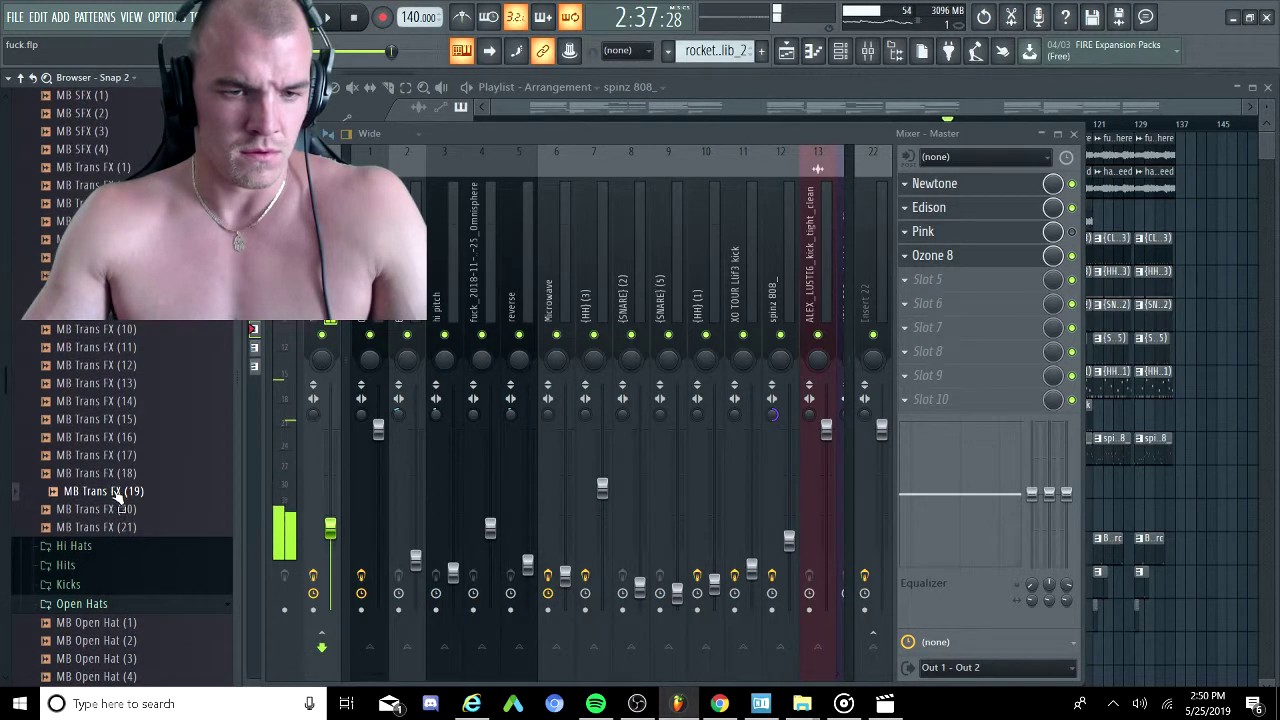
Add MB Trans FX (19) to the playlist, removing the trial clip on Track 12 and placing it on Track 16 at bar 105.
{"action": "left_click_drag", "start_coordinate": [806, 532], "coordinate": [1140, 518]}
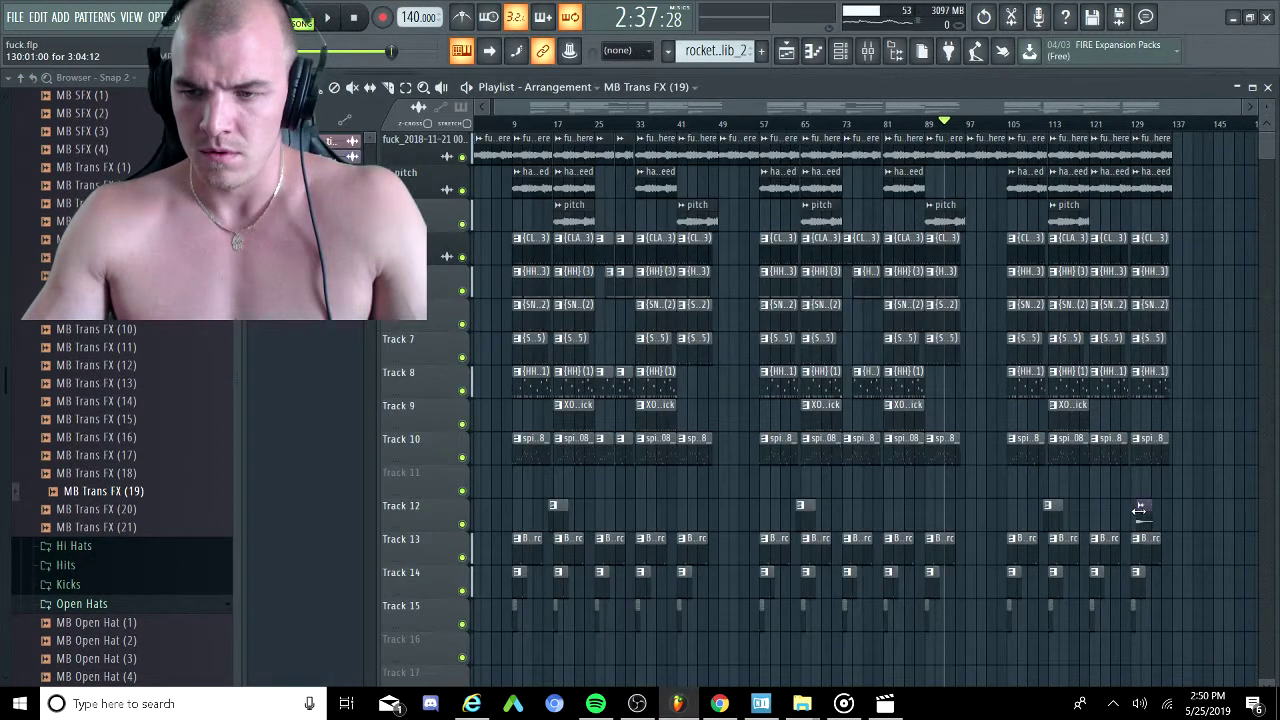
{"action": "right_click", "coordinate": [1132, 510]}
{"action": "left_click", "coordinate": [1064, 610]}
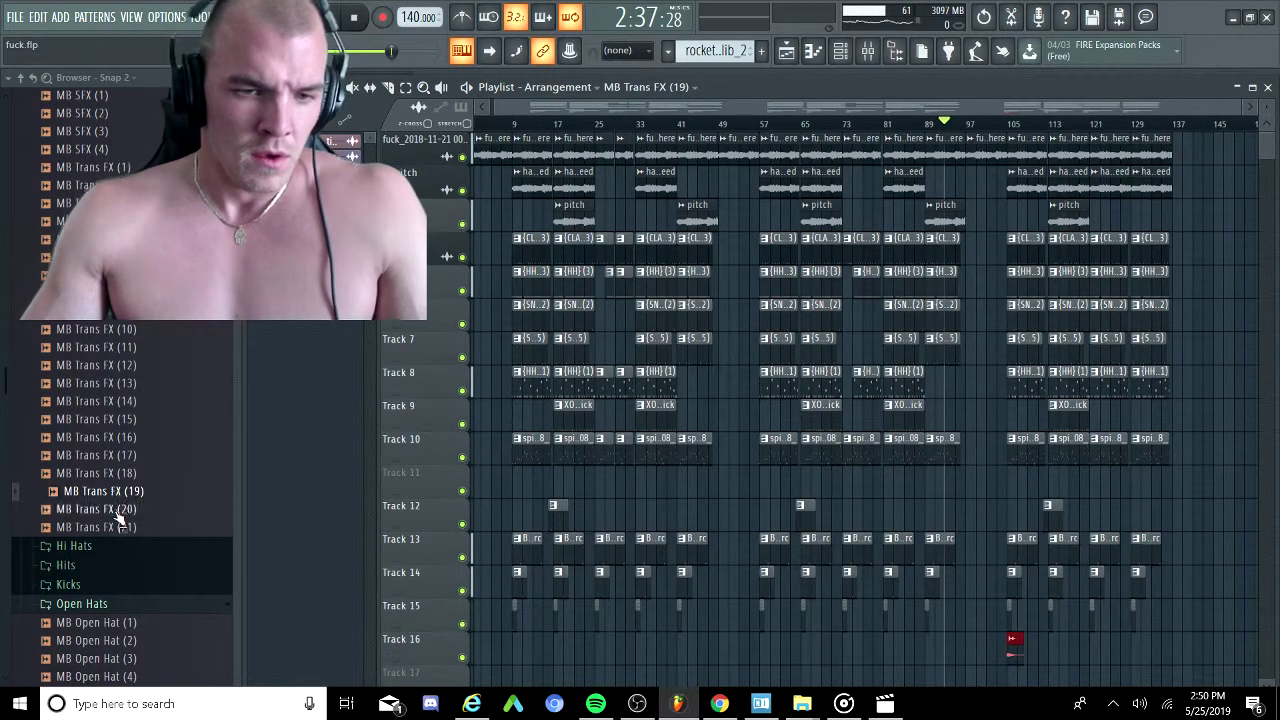
Audition more MB Trans FX samples and place MB Trans FX (1) on Track 16 at bar 55.
{"action": "left_click", "coordinate": [128, 349]}
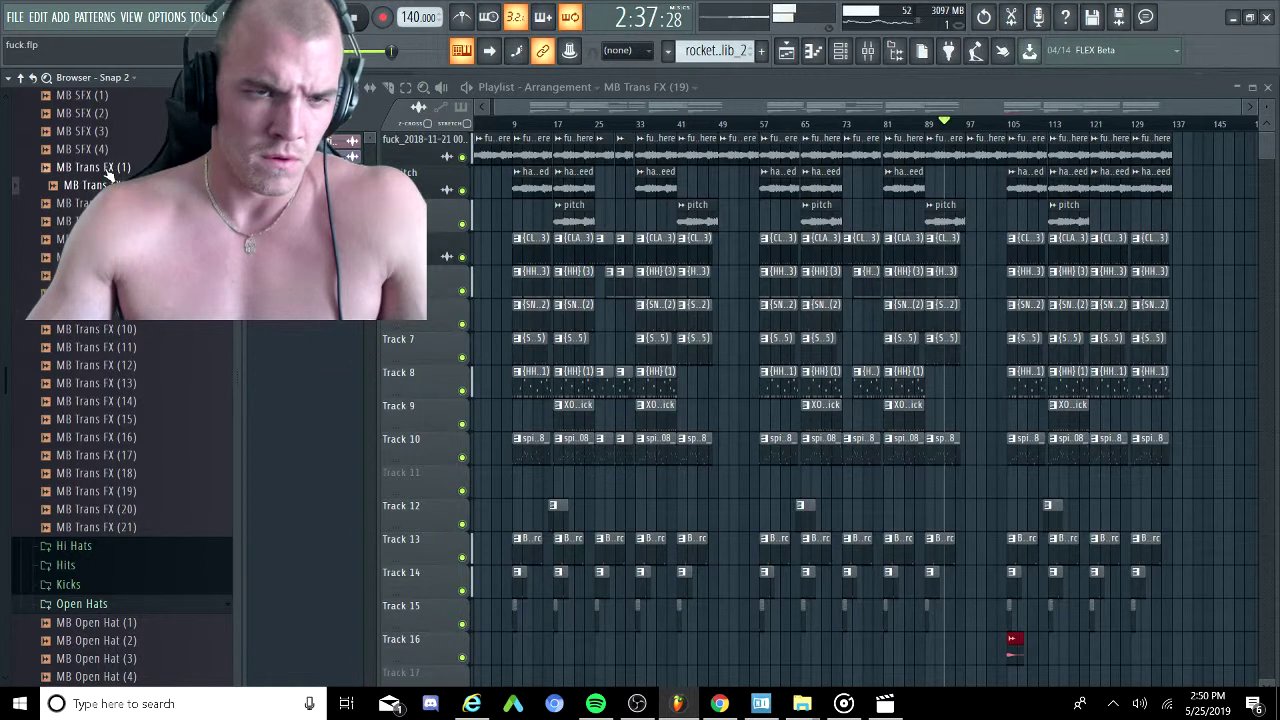
{"action": "scroll", "coordinate": [110, 175], "scroll_direction": "up", "scroll_amount": 3}
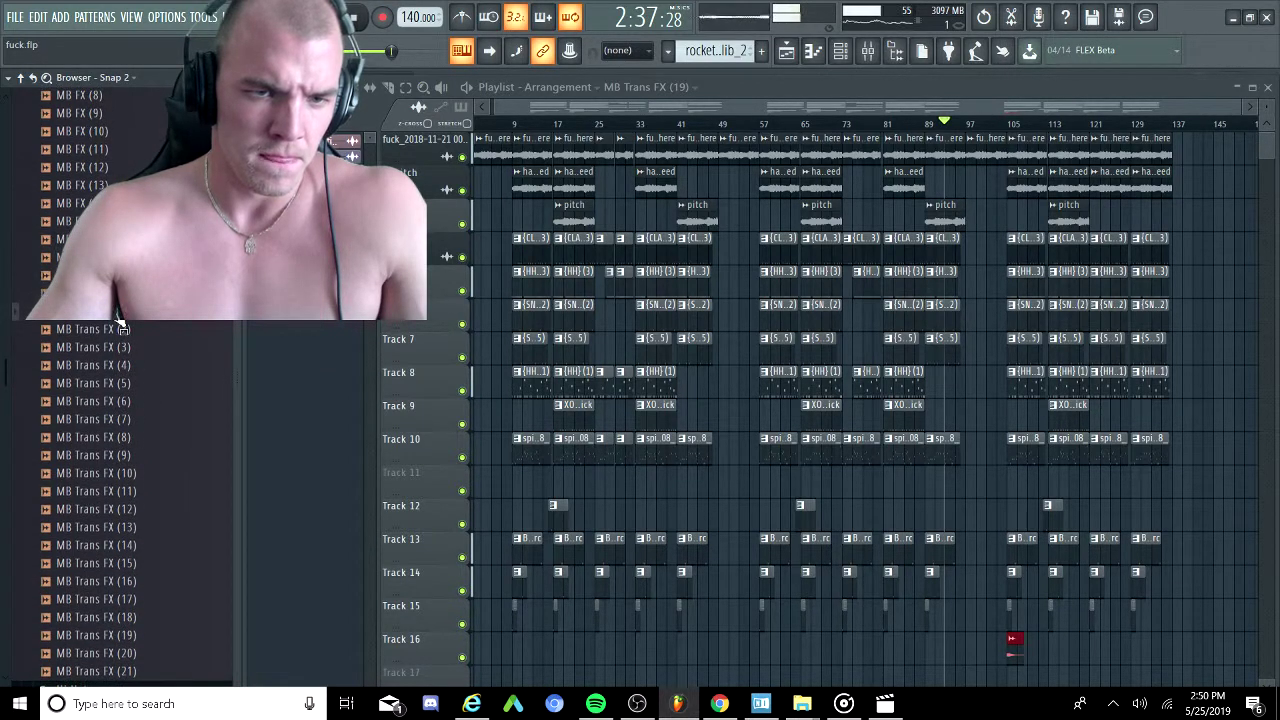
{"action": "left_click_drag", "start_coordinate": [624, 439], "coordinate": [740, 529]}
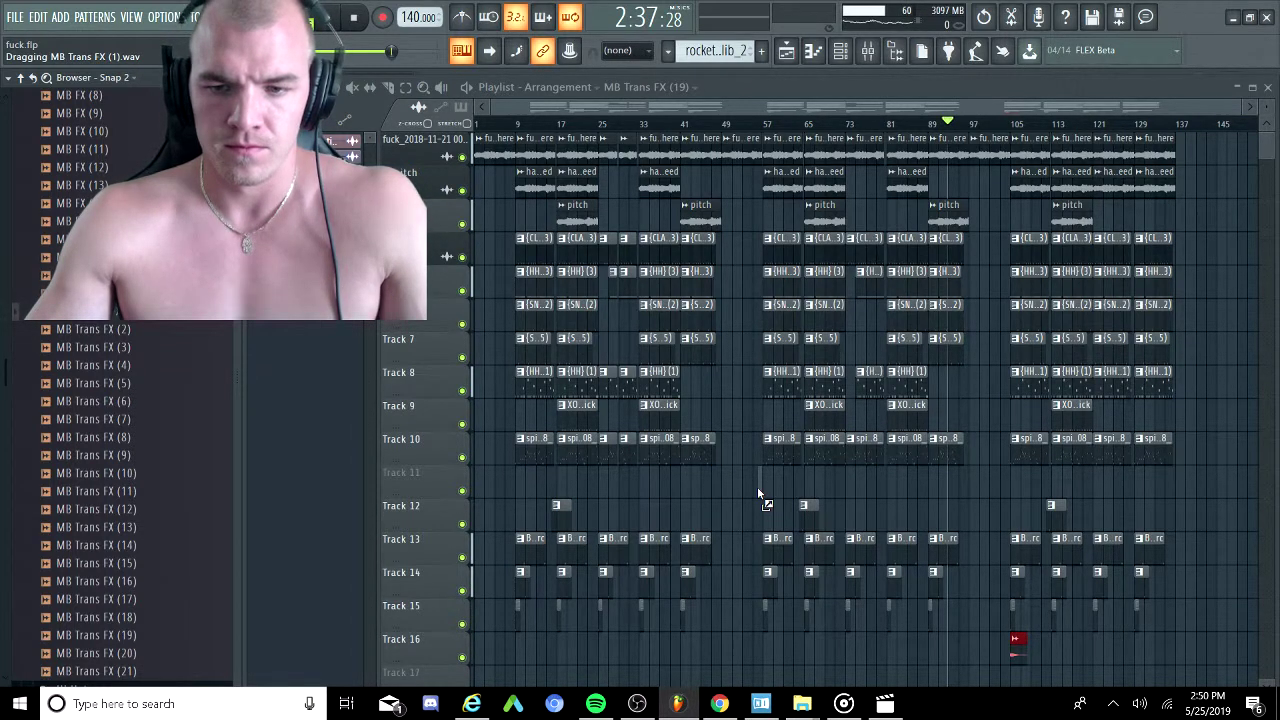
{"action": "left_click_drag", "start_coordinate": [757, 490], "coordinate": [759, 487]}
{"action": "scroll", "coordinate": [760, 488], "scroll_direction": "up", "scroll_amount": 3}
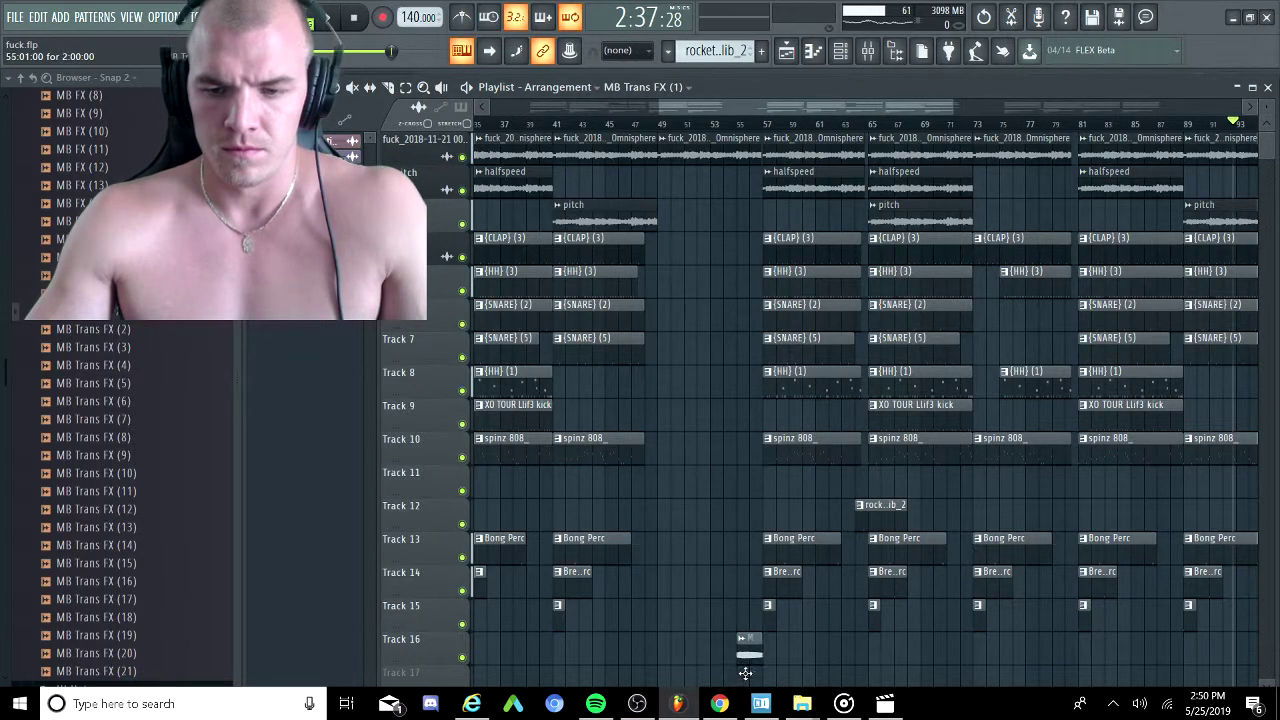
Move the MB Trans FX (19) clip on Track 16 to bar 25 and play the song from there.
{"action": "scroll", "coordinate": [700, 576], "scroll_direction": "down", "scroll_amount": 3}
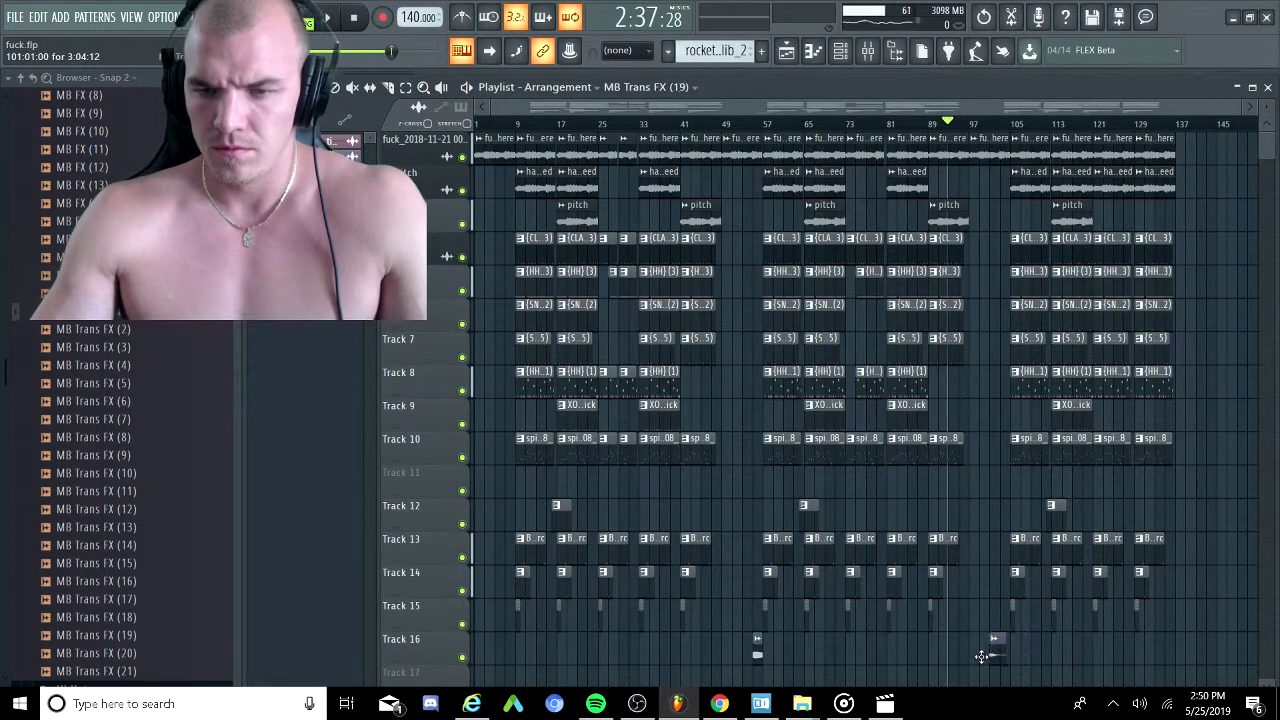
{"action": "left_click_drag", "start_coordinate": [869, 666], "coordinate": [604, 660]}
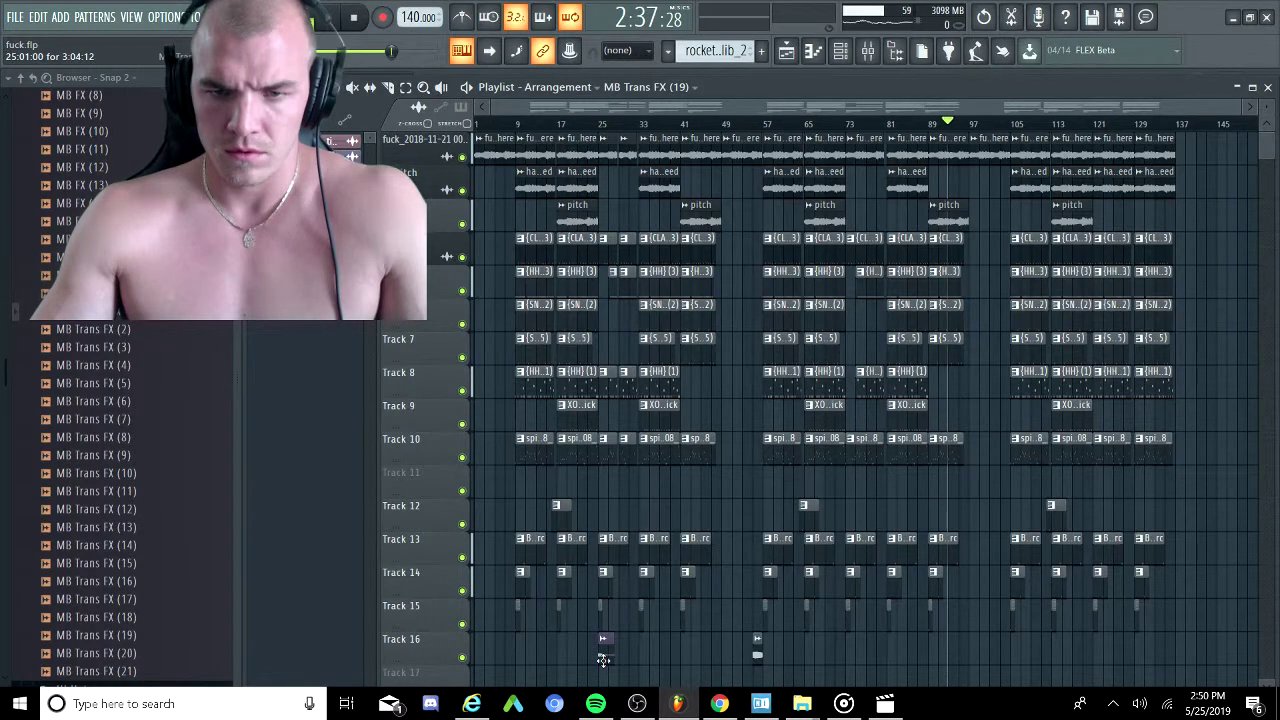
{"action": "scroll", "coordinate": [603, 660], "scroll_direction": "down", "scroll_amount": 1}
{"action": "left_click", "coordinate": [600, 125]}
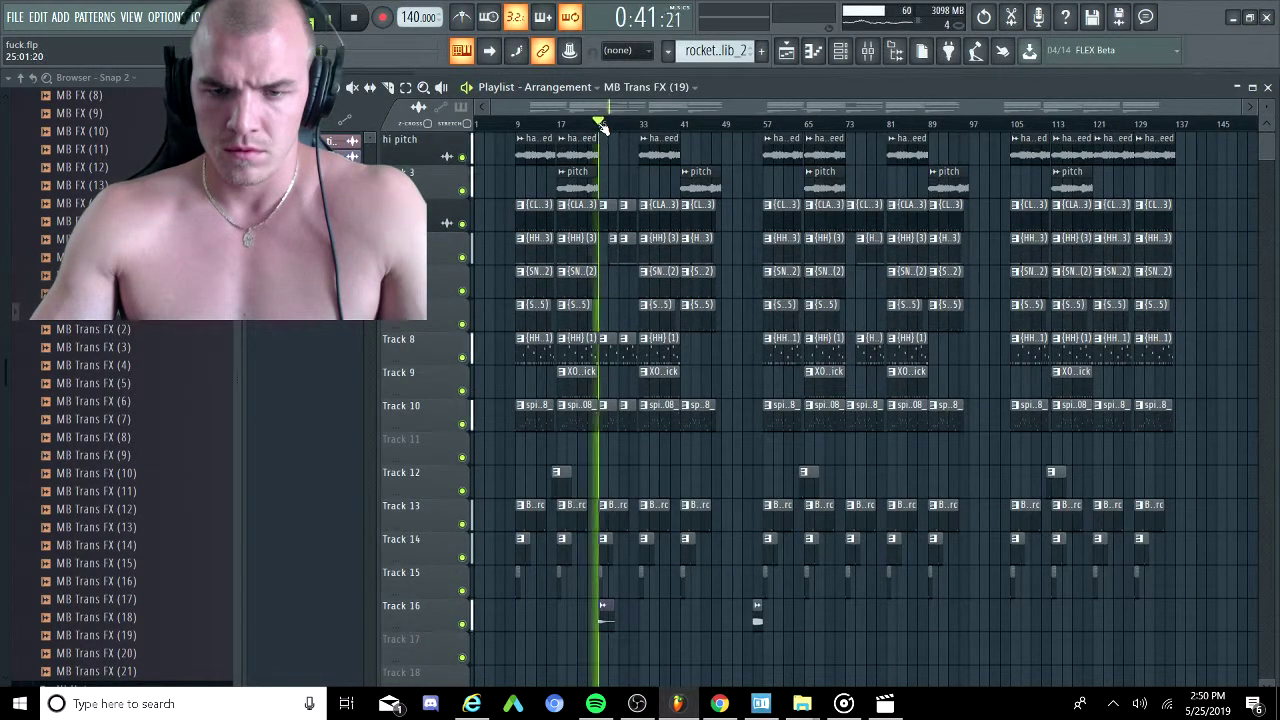
Route the MB Trans FX (19) and MB Trans FX (1) channels to their own mixer tracks, 23 and 24.
{"action": "left_click", "coordinate": [868, 52]}
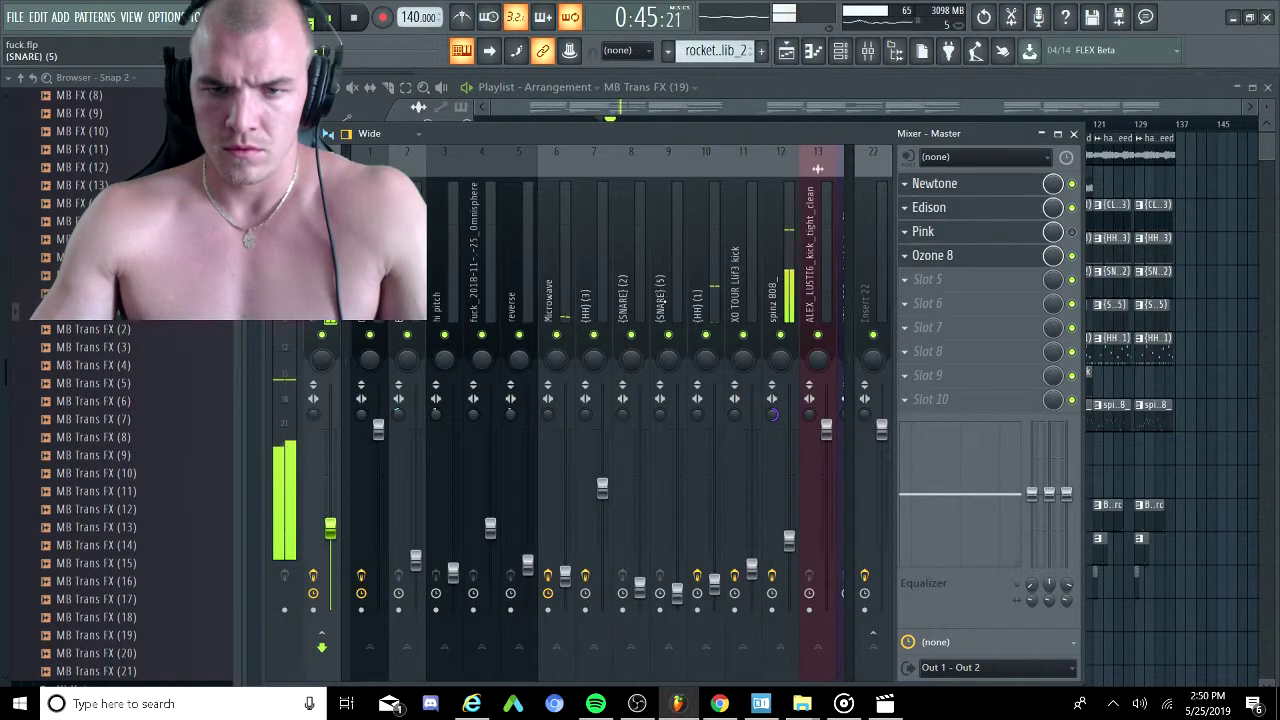
{"action": "key", "text": "F9"}
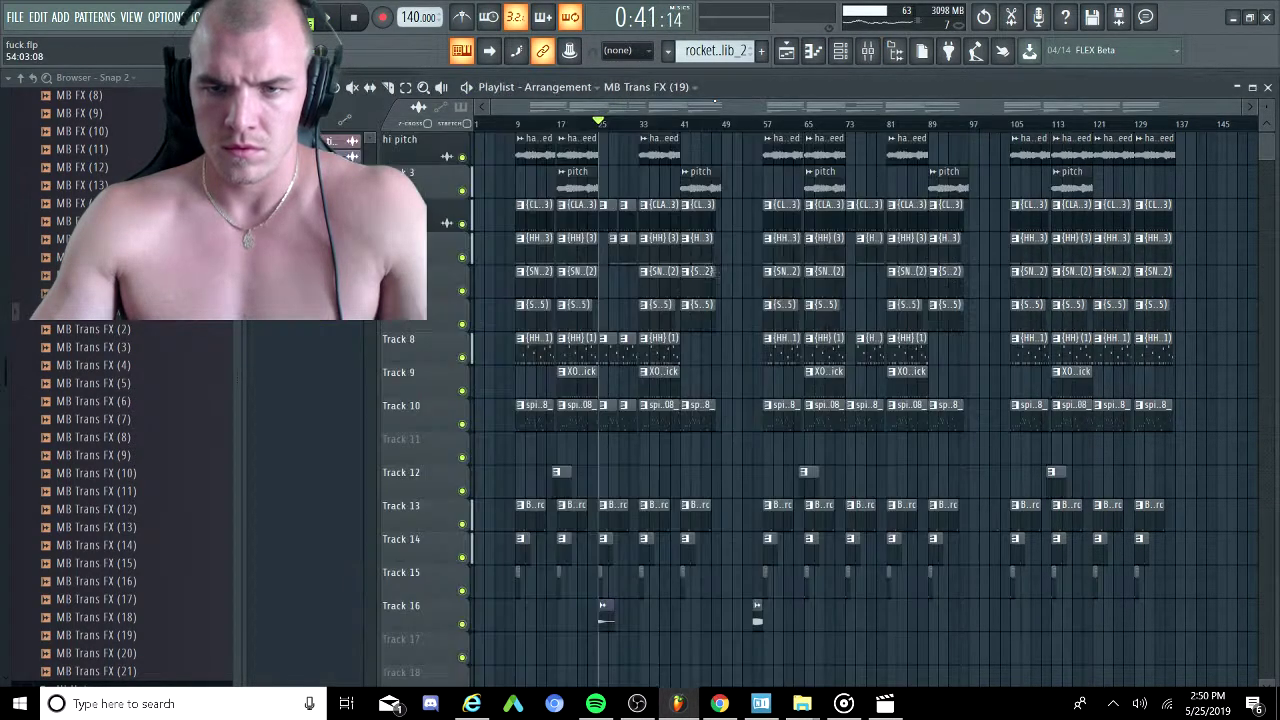
{"action": "double_click", "coordinate": [606, 627]}
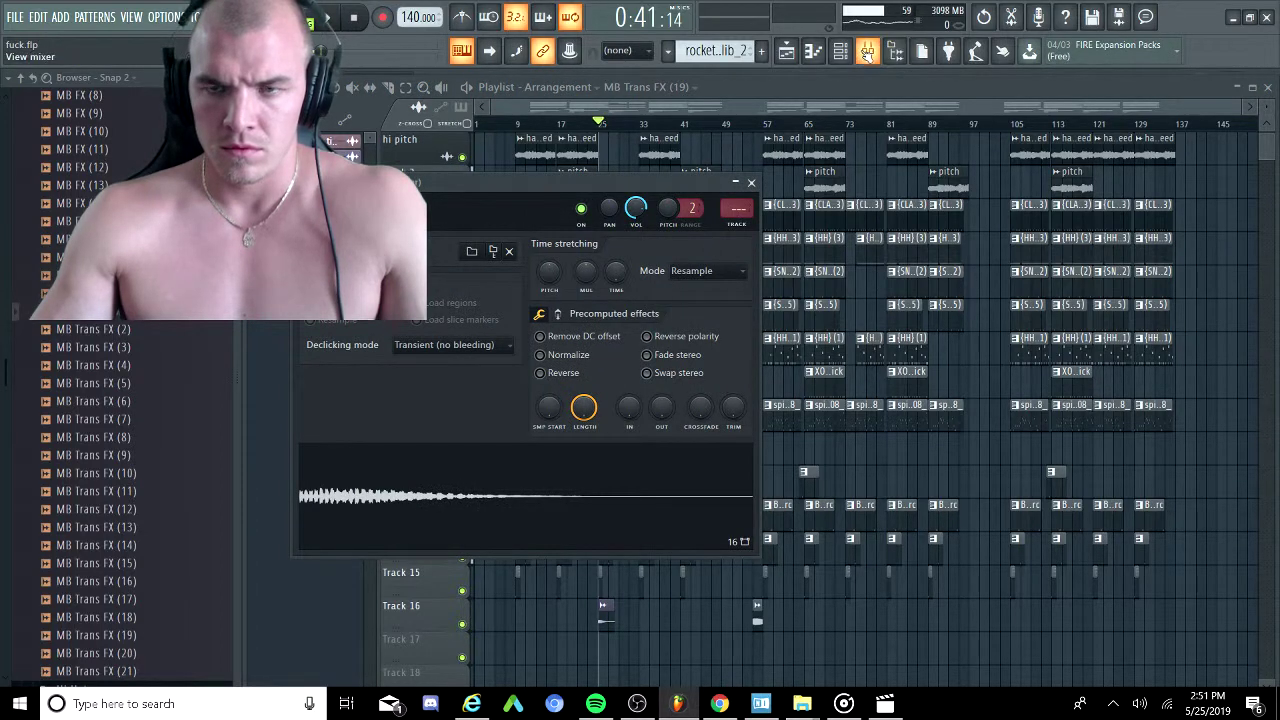
{"action": "left_click", "coordinate": [868, 51]}
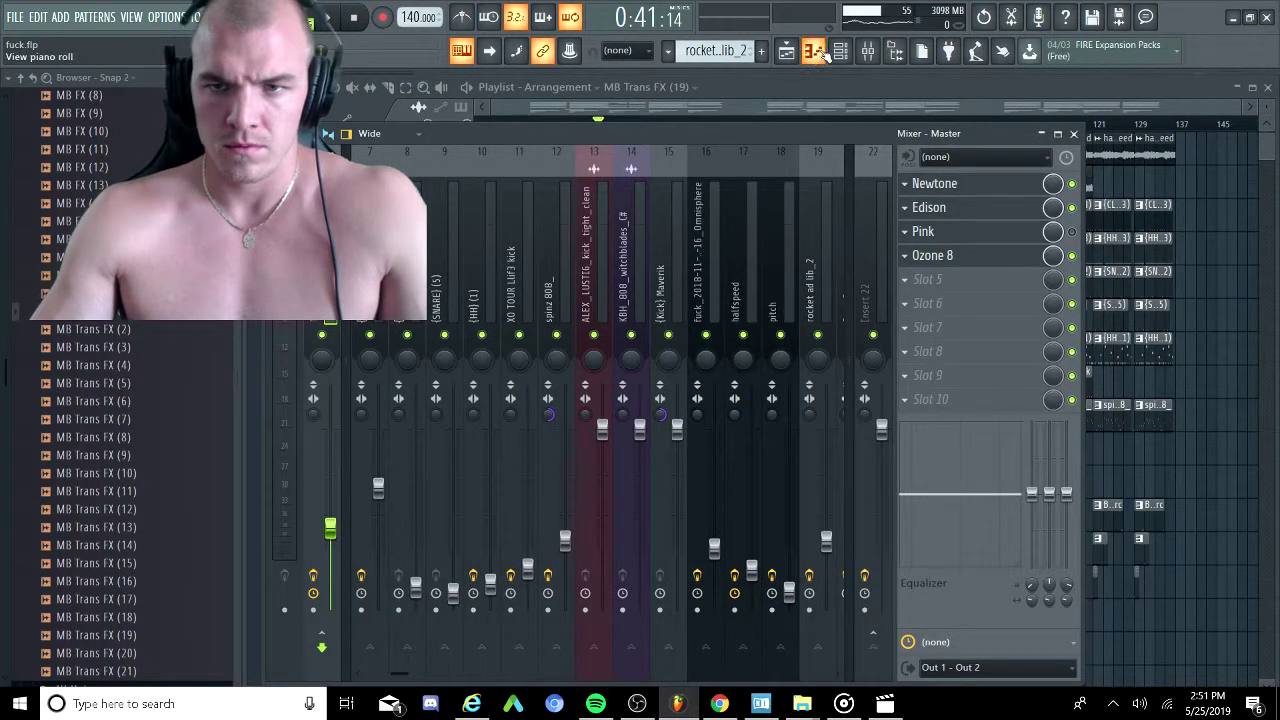
{"action": "left_click", "coordinate": [818, 52]}
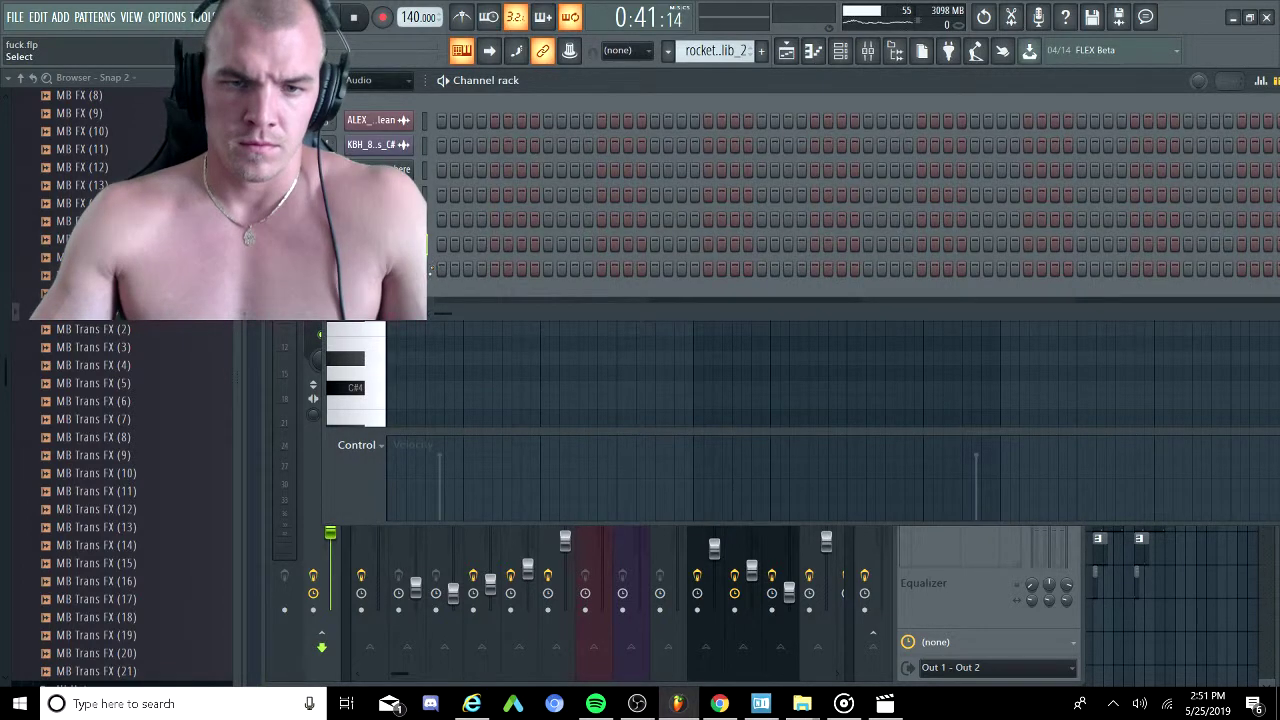
{"action": "key", "text": "ctrl+l"}
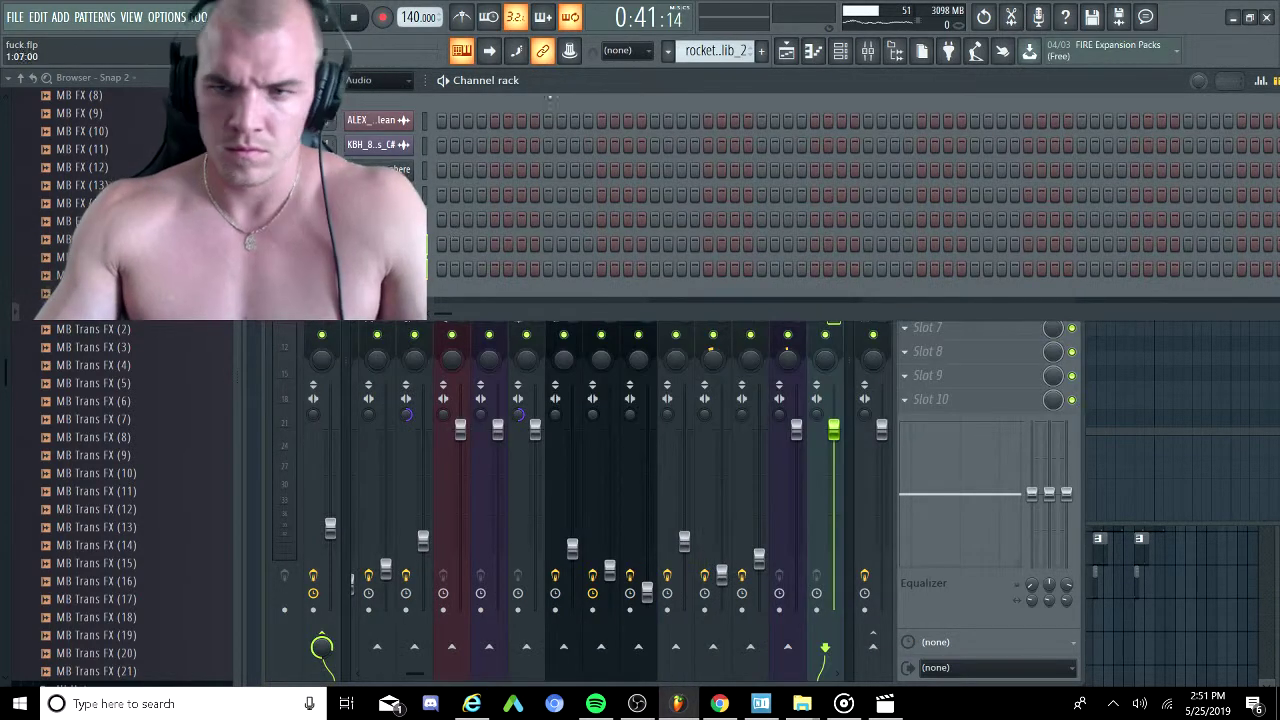
{"action": "left_click", "coordinate": [867, 52]}
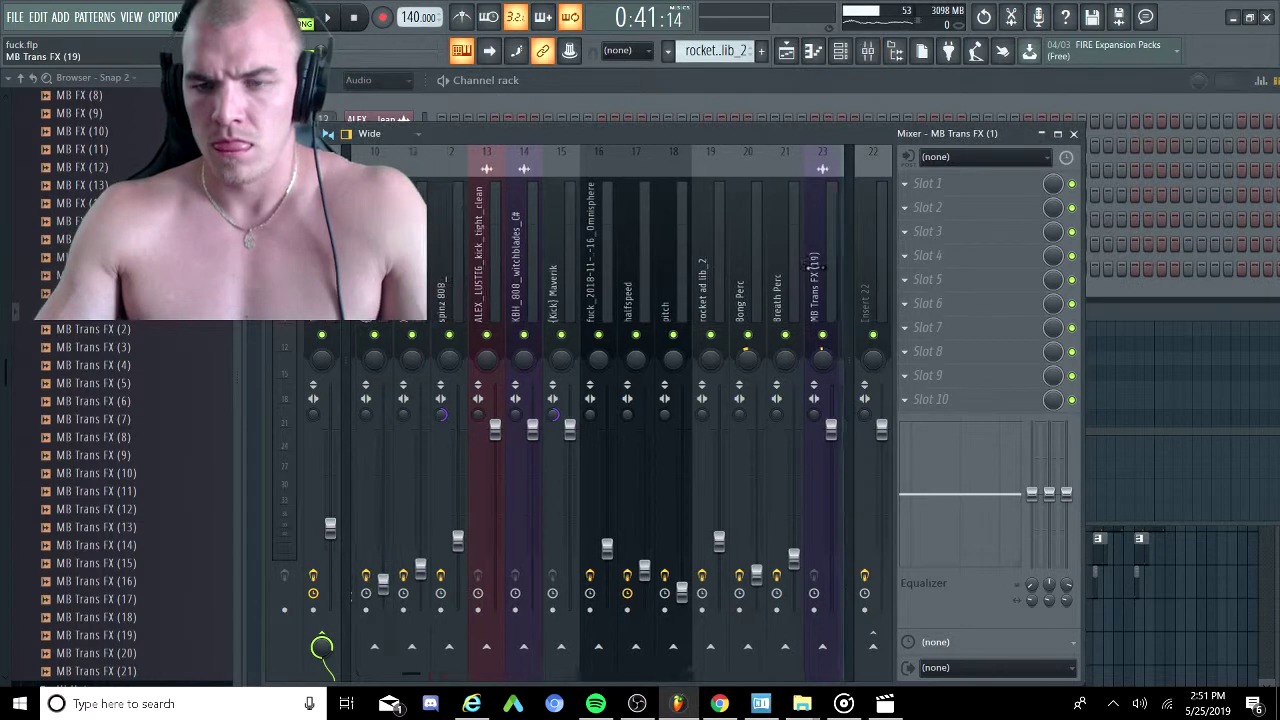
Reset the panning of the MB Trans FX (19) mixer track and lower its volume while playing the song.
{"action": "right_click", "coordinate": [788, 361]}
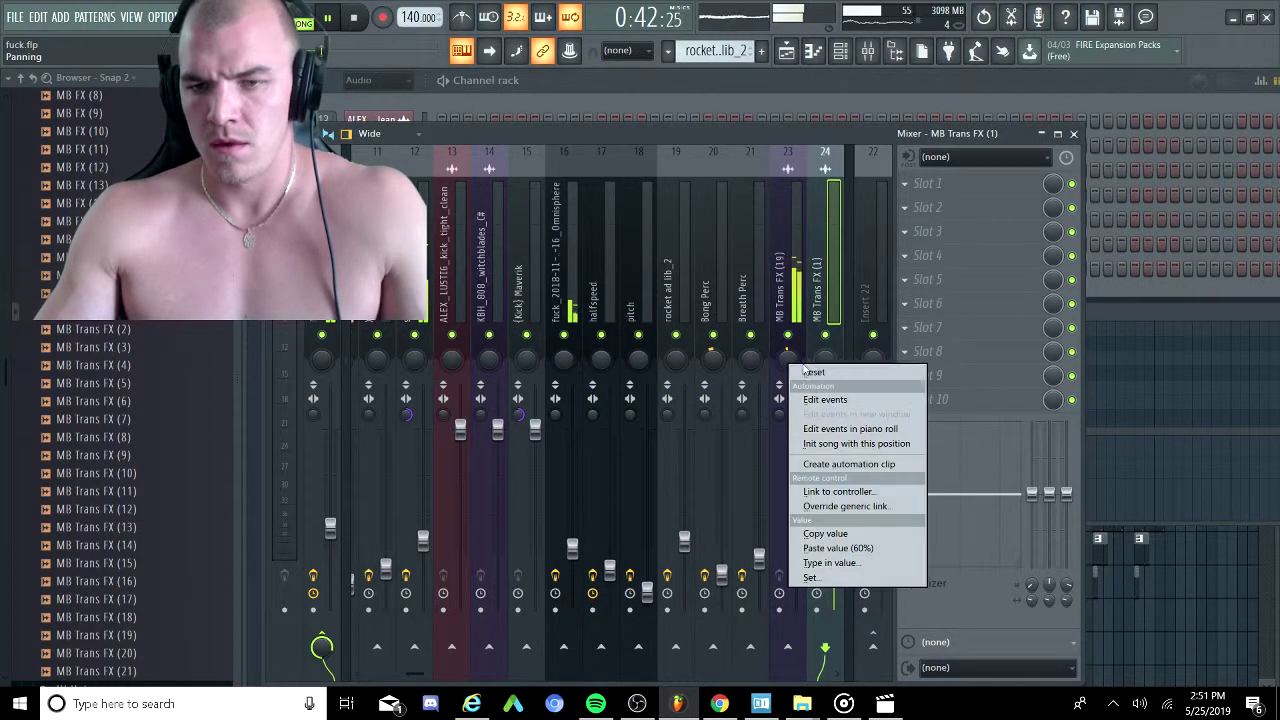
{"action": "left_click", "coordinate": [804, 371]}
{"action": "left_click", "coordinate": [781, 281]}
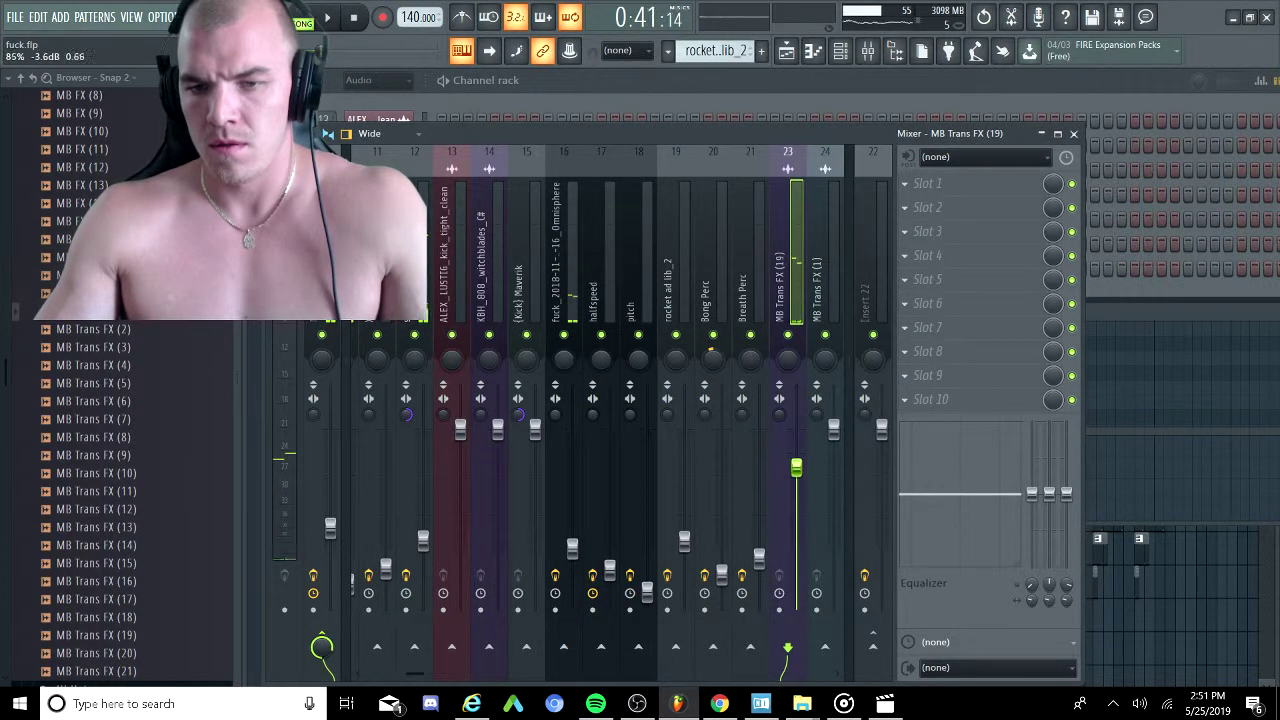
{"action": "key", "text": "space"}
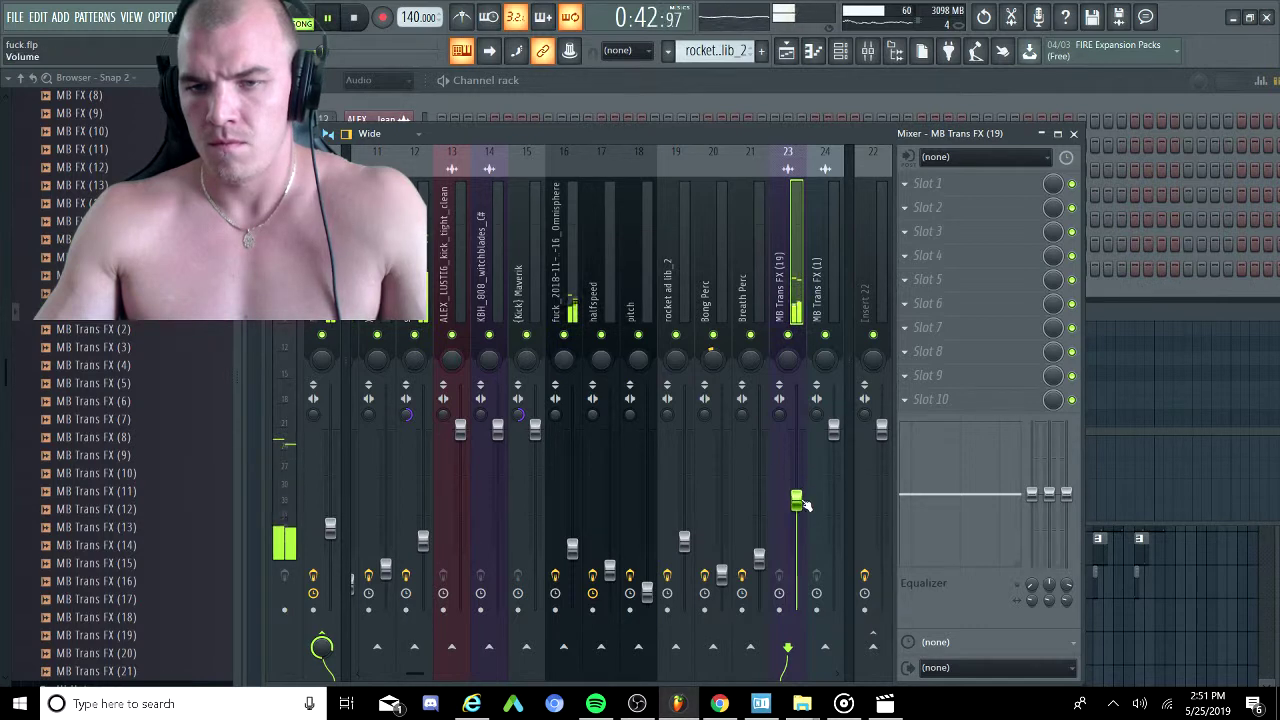
{"action": "left_click", "coordinate": [791, 58]}
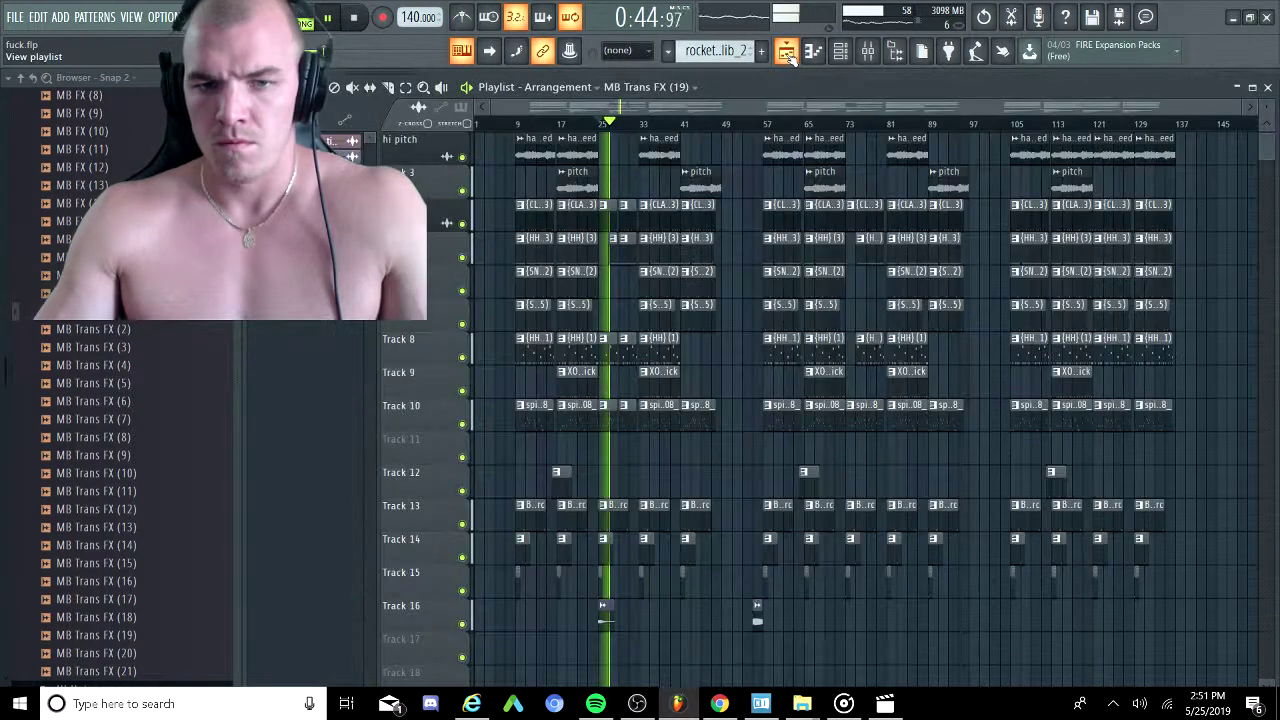
{"action": "left_click", "coordinate": [791, 58]}
Reset the Master volume and lower the volumes of the MB Trans FX (19) and MB Trans FX (1) mixer tracks.
{"action": "right_click", "coordinate": [337, 523]}
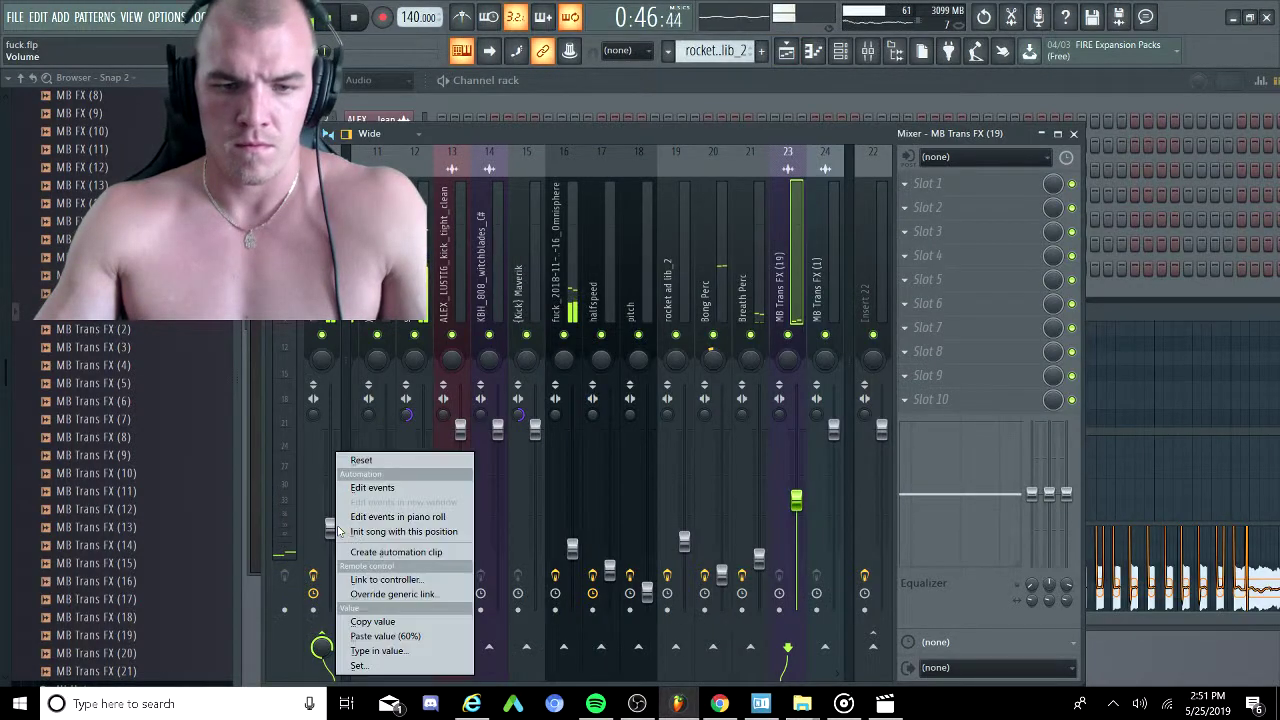
{"action": "left_click", "coordinate": [372, 460]}
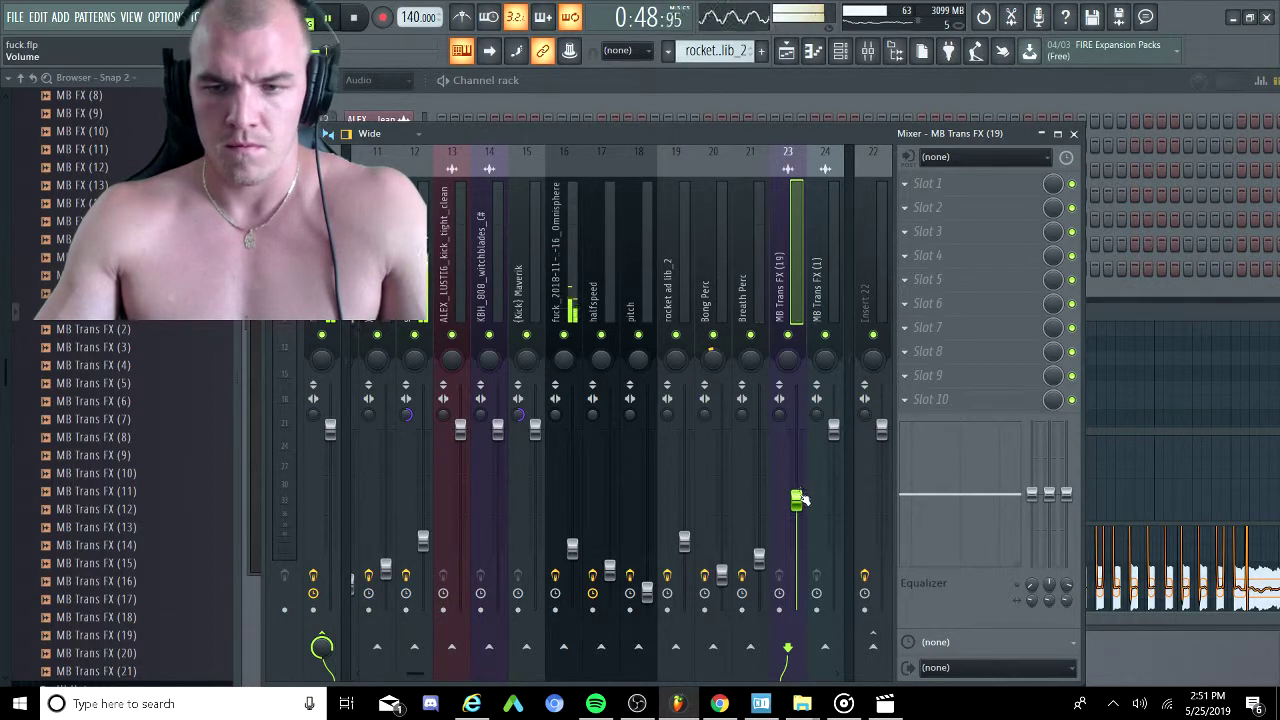
{"action": "left_click_drag", "start_coordinate": [836, 440], "coordinate": [797, 532]}
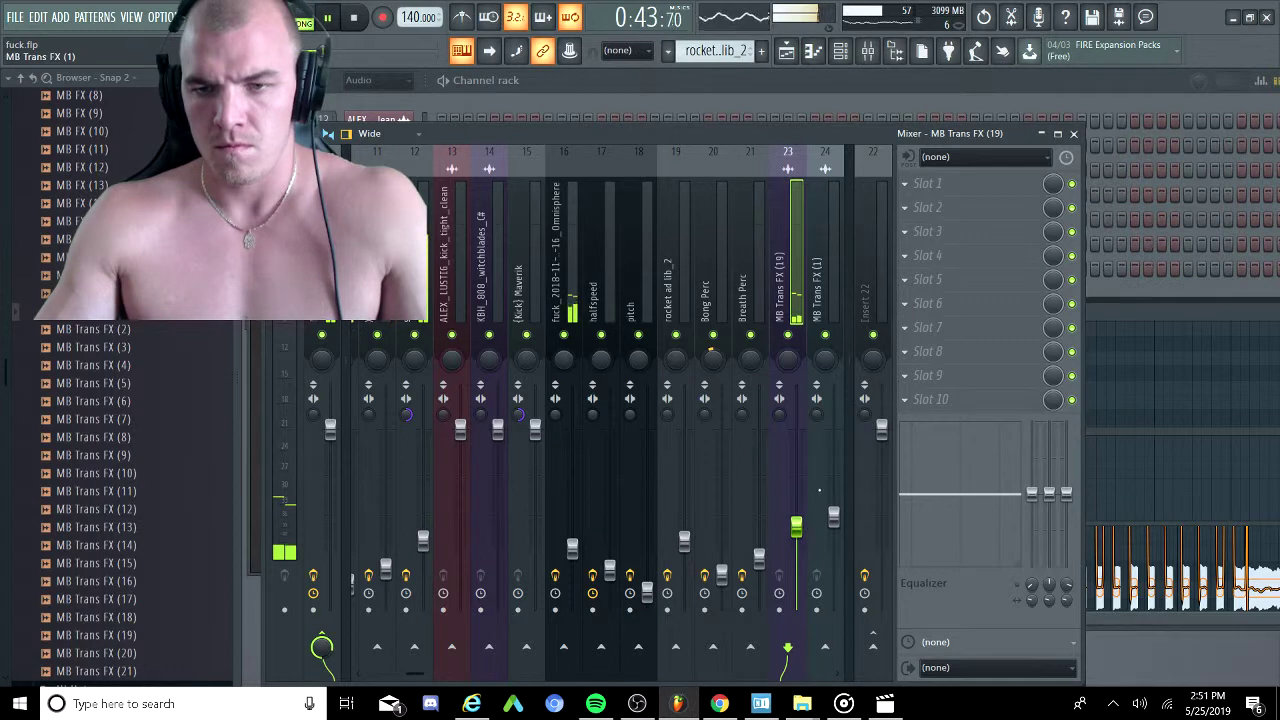
{"action": "left_click_drag", "start_coordinate": [835, 517], "coordinate": [836, 531]}
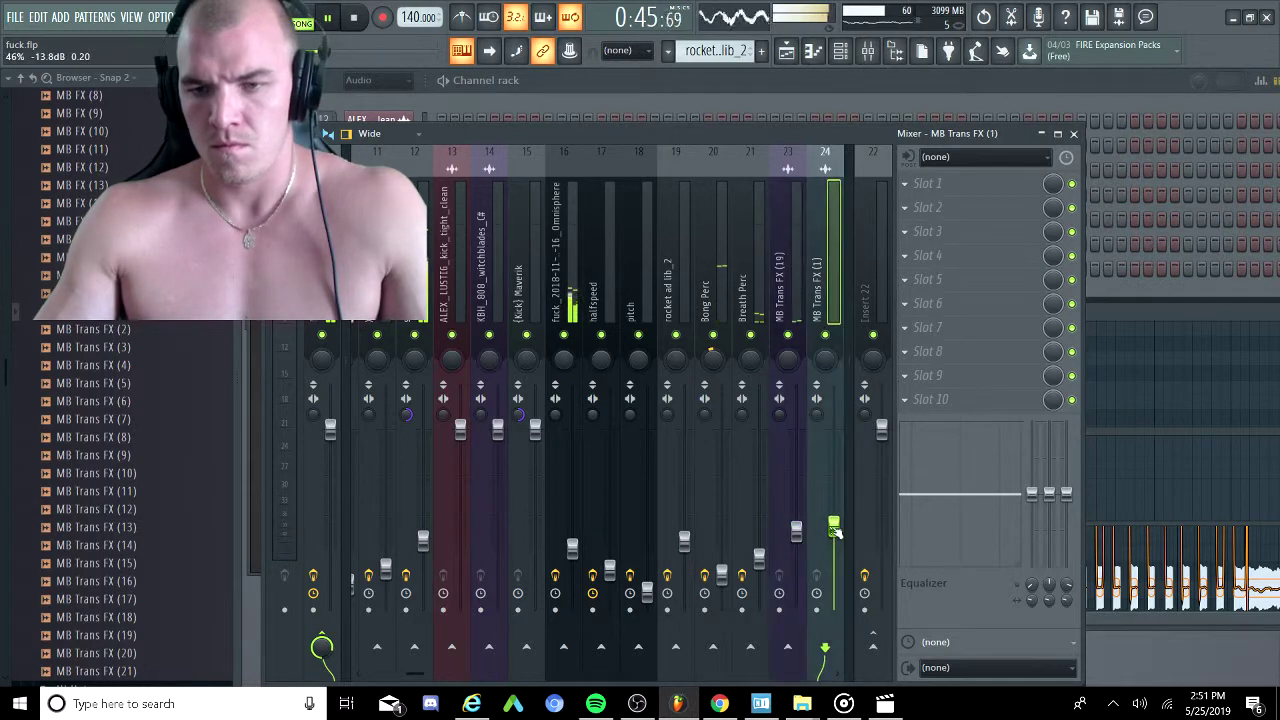
{"action": "left_click", "coordinate": [786, 51]}
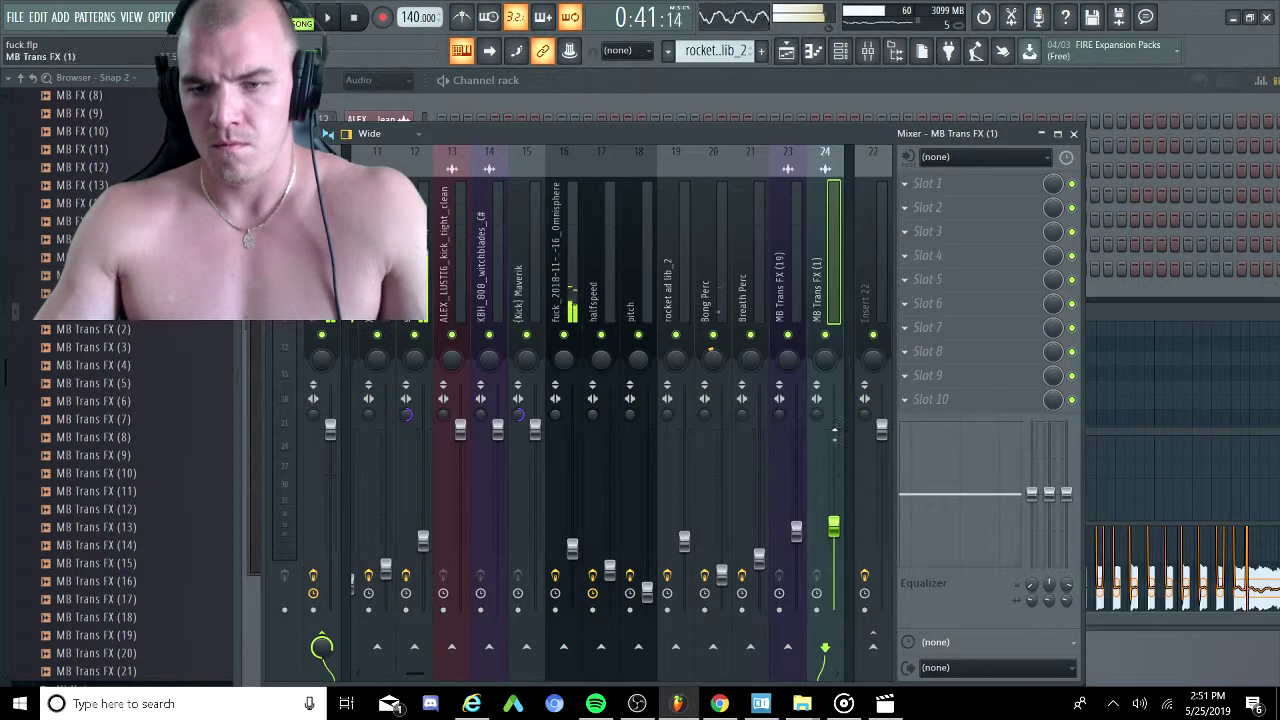
{"action": "left_click_drag", "start_coordinate": [797, 531], "coordinate": [797, 544]}
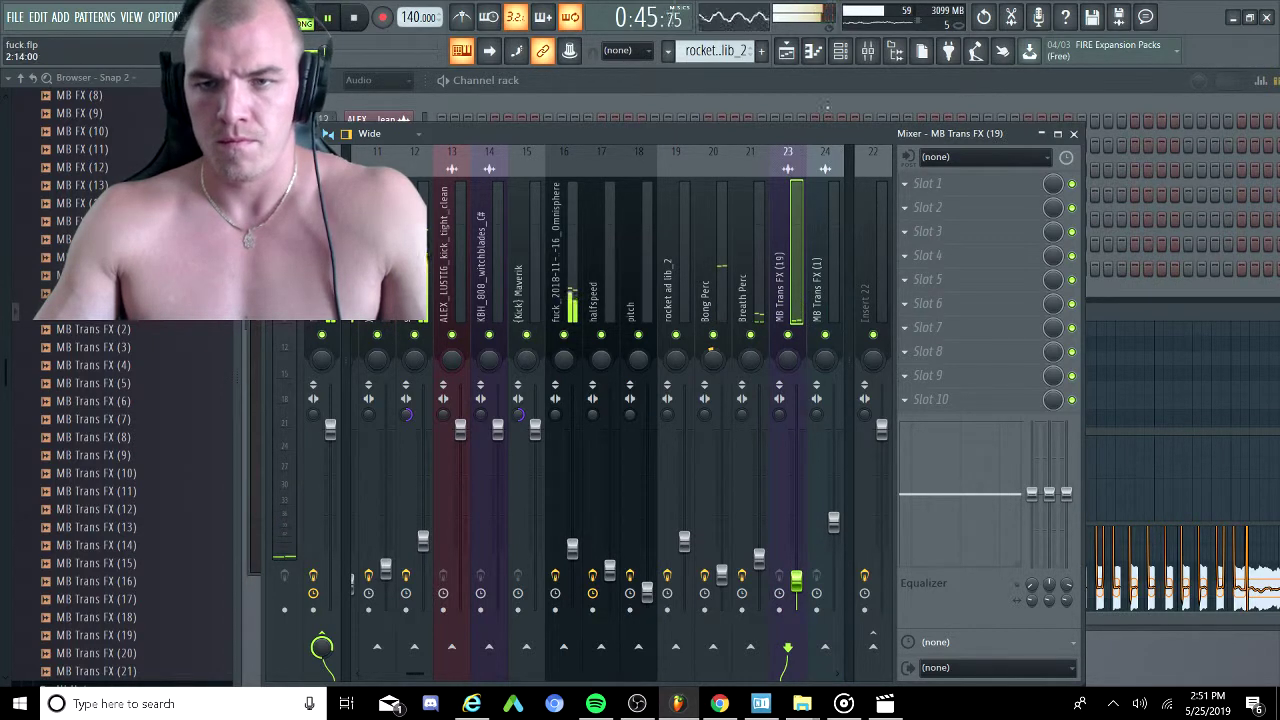
{"action": "left_click", "coordinate": [788, 52]}
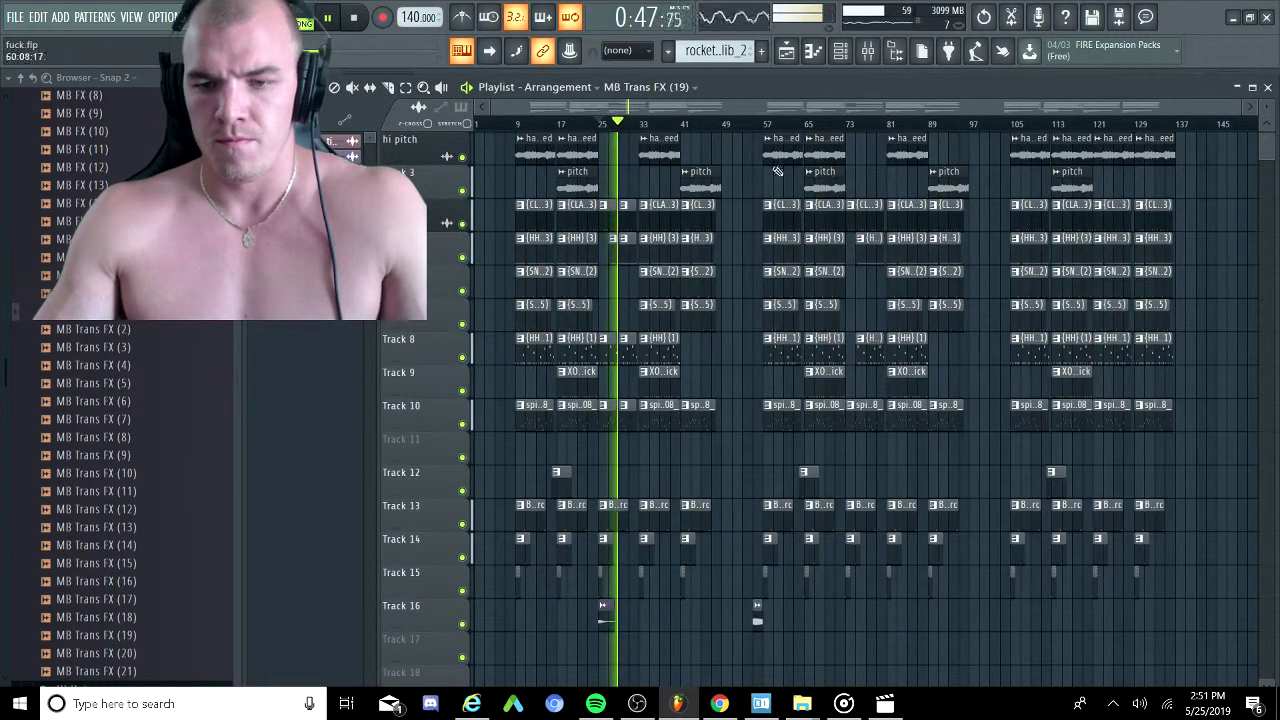
Play the song from just before the MB Trans FX (1) clip and lower that effect's mixer volume further.
{"action": "left_click", "coordinate": [750, 123]}
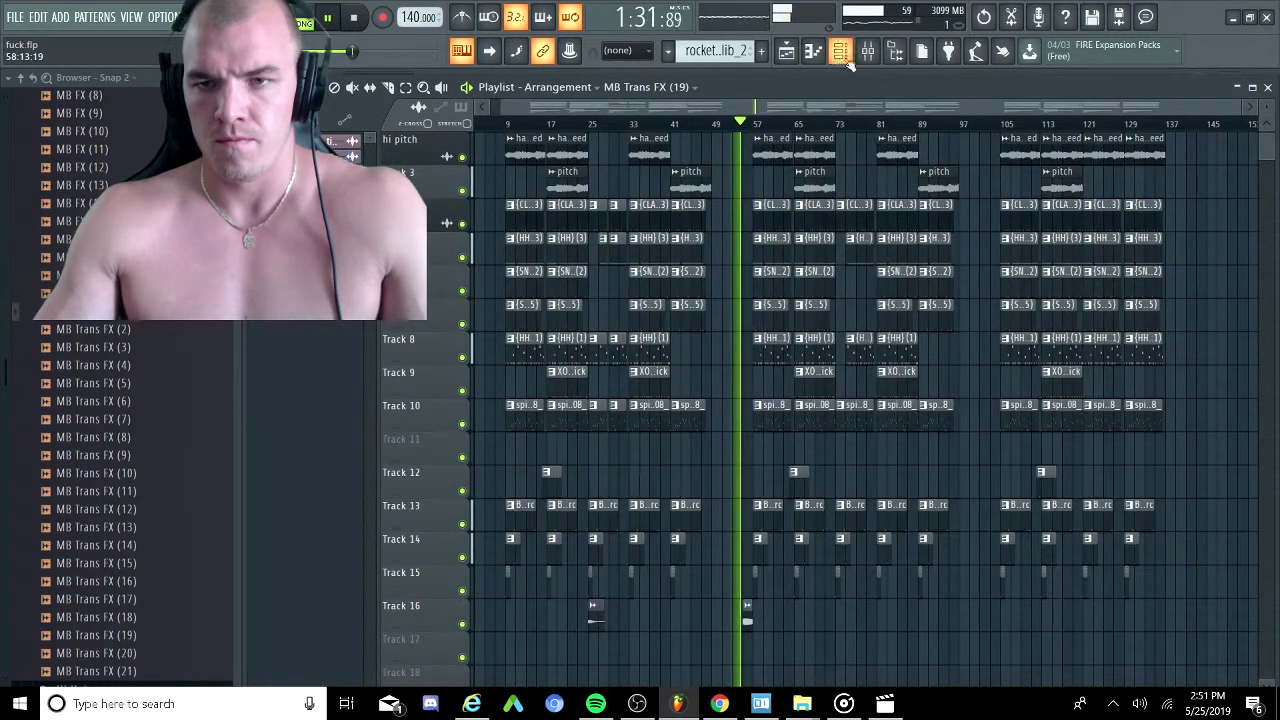
{"action": "left_click", "coordinate": [868, 52]}
{"action": "key", "text": "space"}
{"action": "left_click_drag", "start_coordinate": [834, 520], "coordinate": [834, 583]}
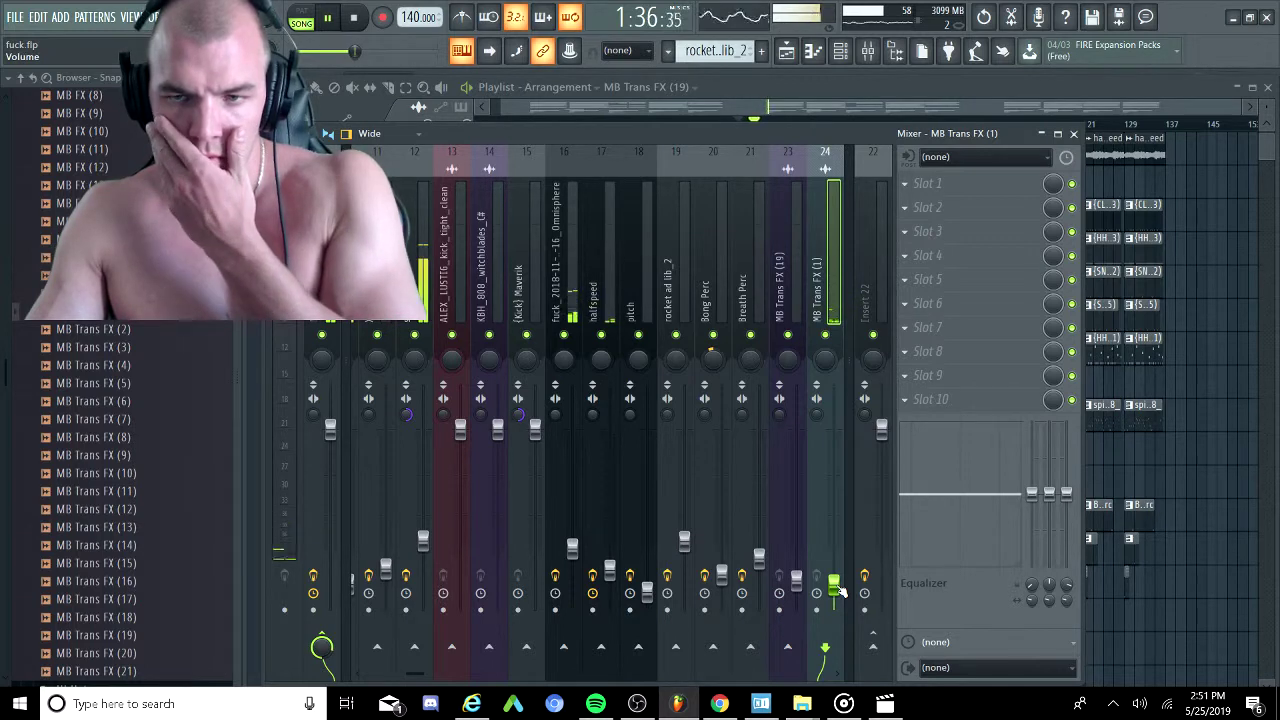
Listen to the song from bar 29 and audition MB FX samples for another transition.
{"action": "left_click", "coordinate": [615, 121]}
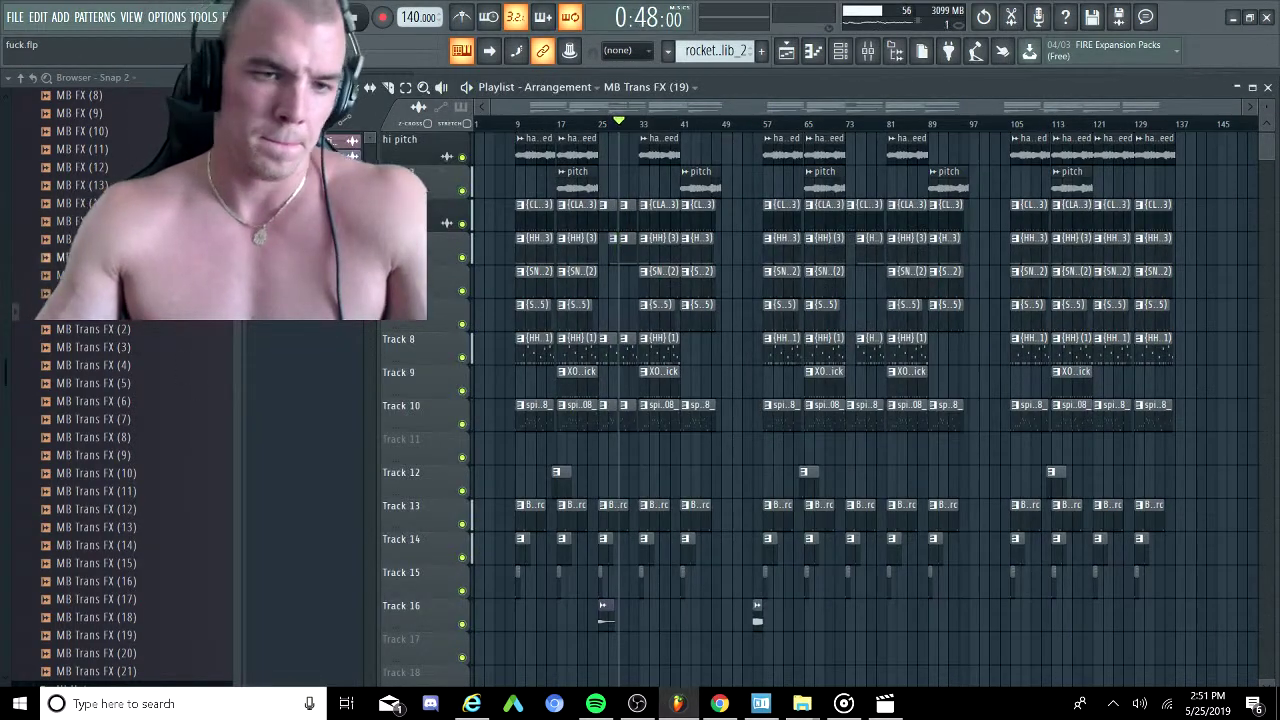
{"action": "key", "text": "space"}
{"action": "key", "text": "space"}
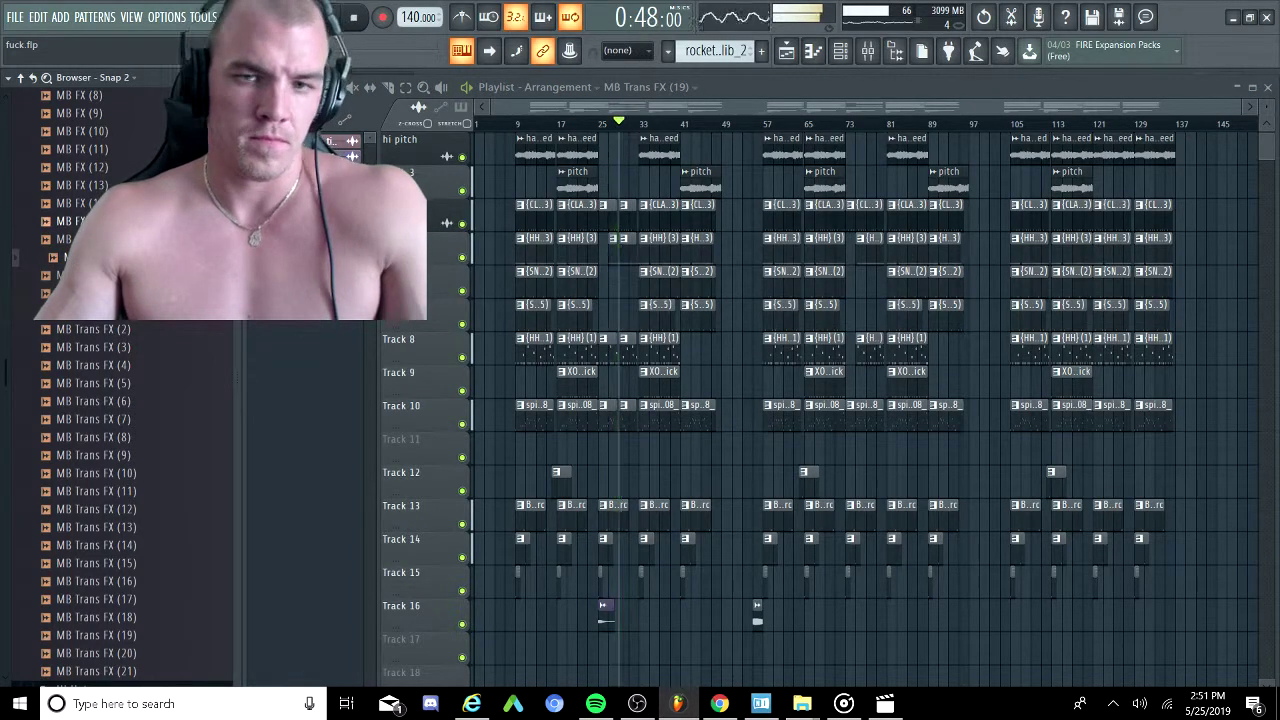
{"action": "left_click", "coordinate": [872, 52]}
{"action": "left_click", "coordinate": [872, 52]}
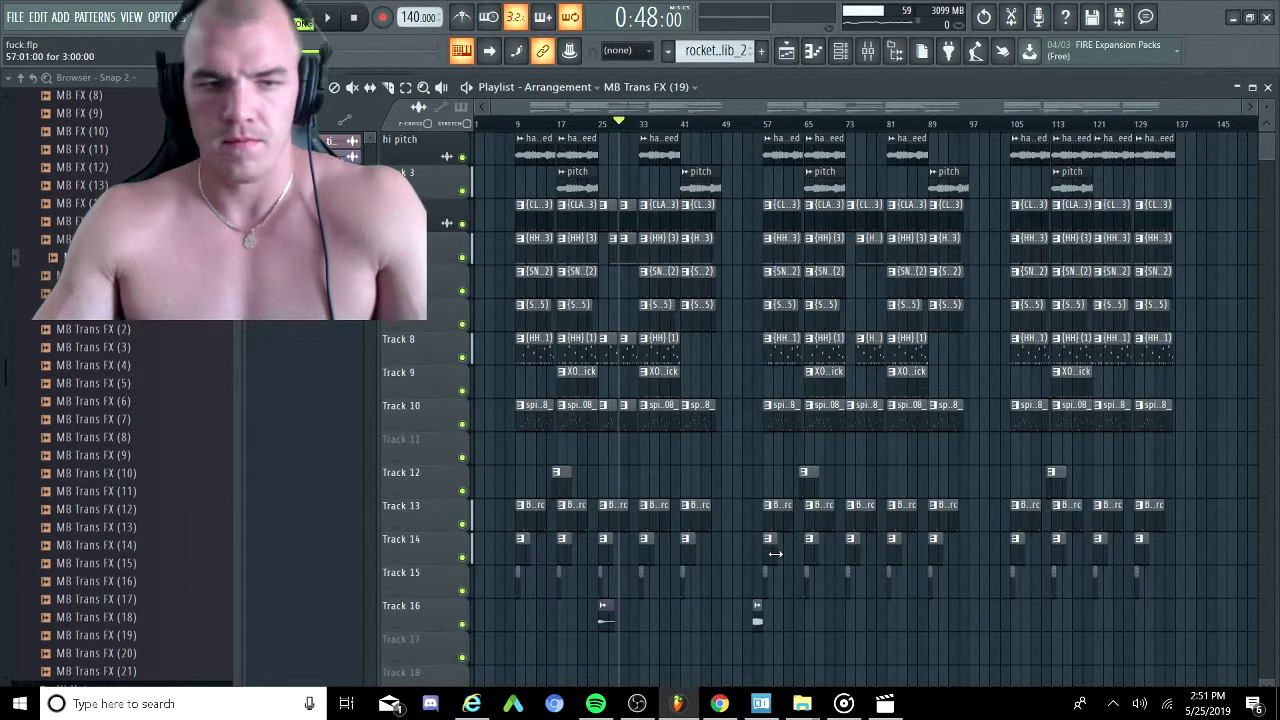
Add the MB FX (11) sample to Track 16 just before bar 105.
{"action": "left_click", "coordinate": [92, 149]}
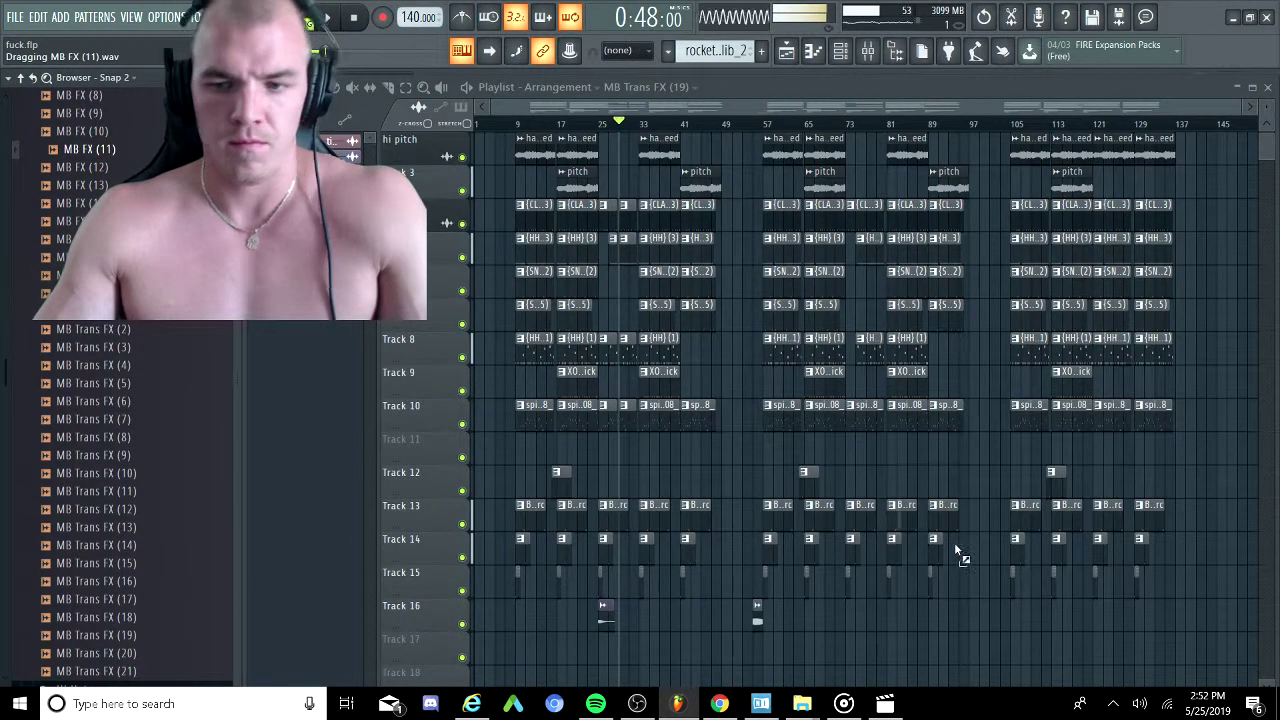
{"action": "left_click_drag", "start_coordinate": [1005, 621], "coordinate": [1004, 620]}
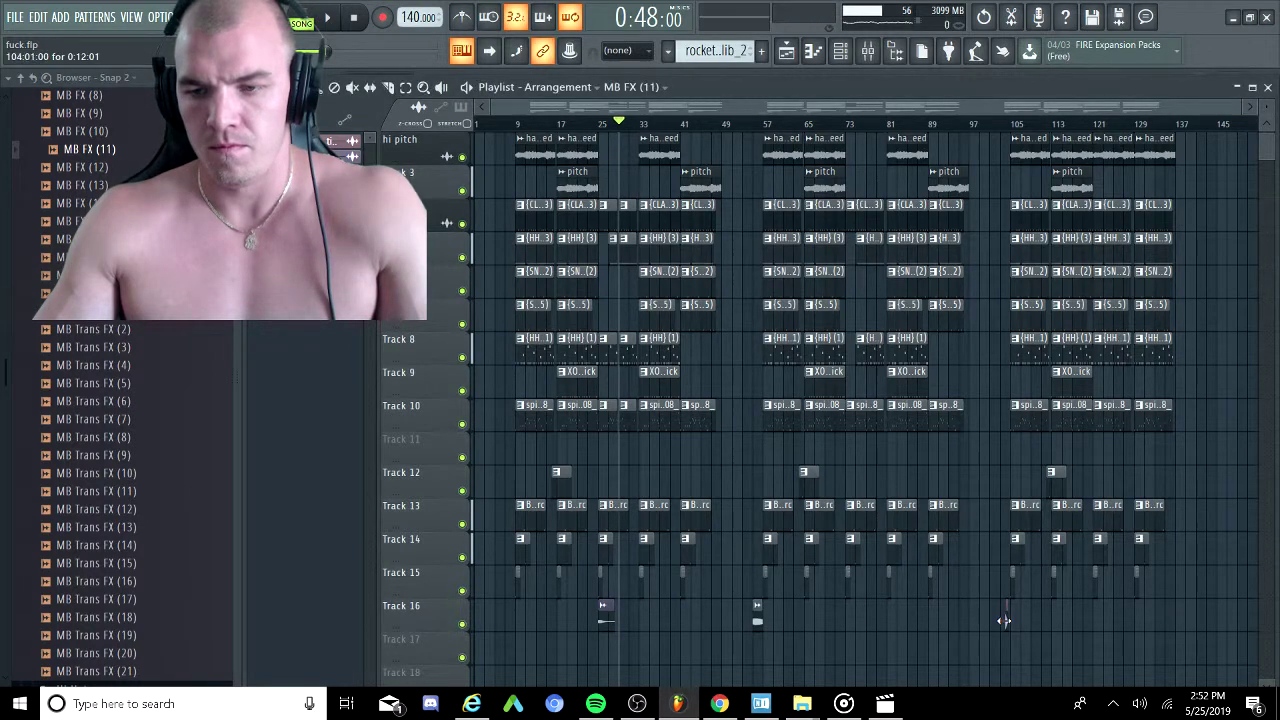
{"action": "scroll", "coordinate": [1022, 630], "scroll_direction": "up", "scroll_amount": 8}
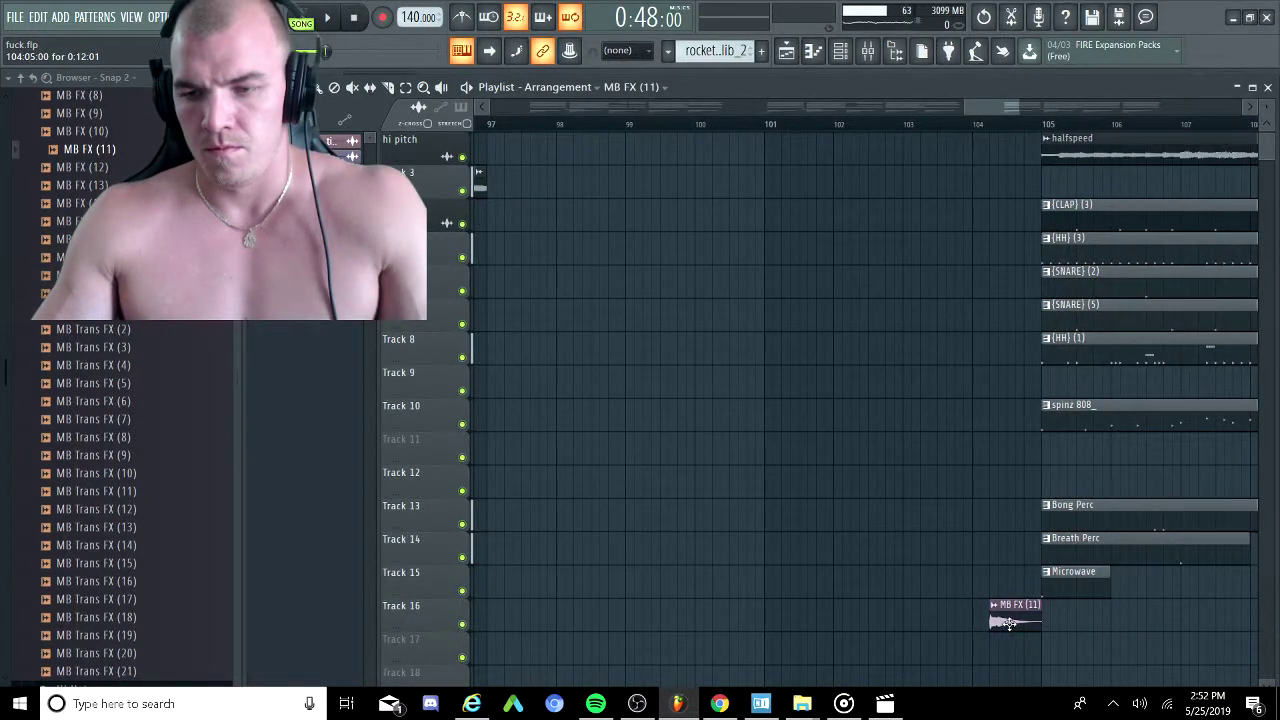
Reset the MB FX (11) sample's time stretching and move its clip on Track 16 to end just before bar 105.
{"action": "double_click", "coordinate": [1010, 623]}
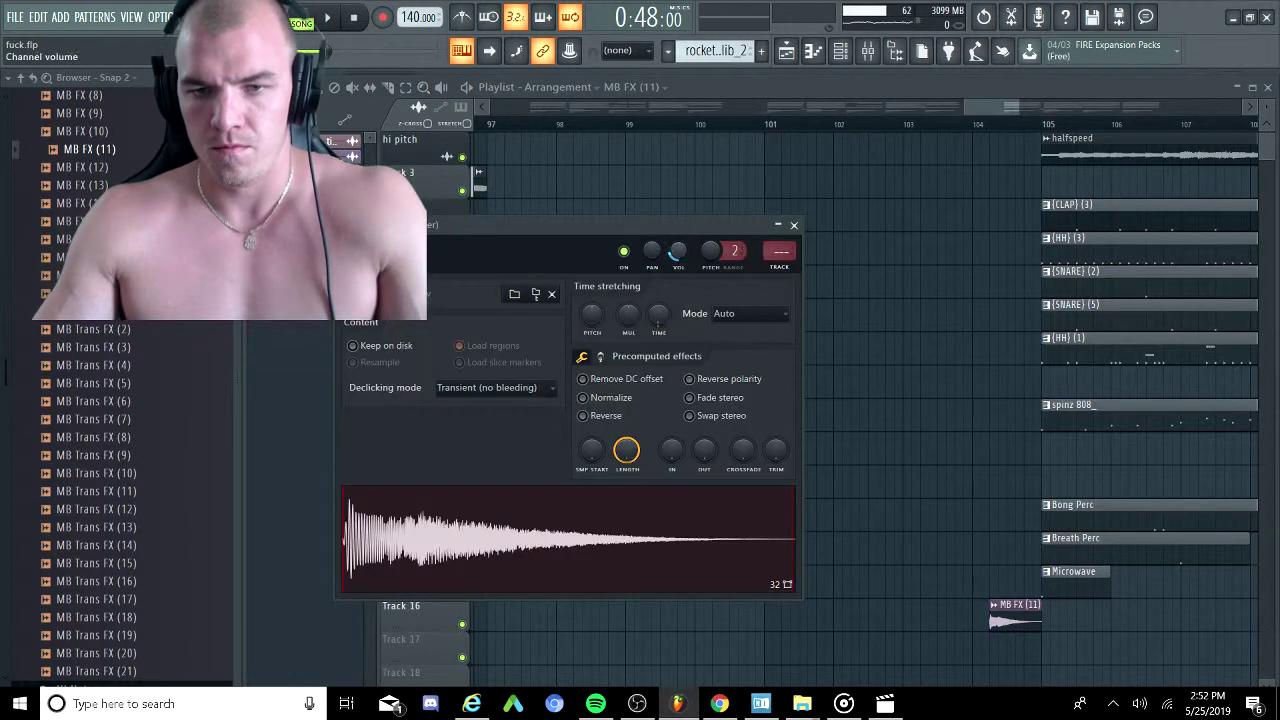
{"action": "right_click", "coordinate": [657, 318]}
{"action": "left_click", "coordinate": [676, 327]}
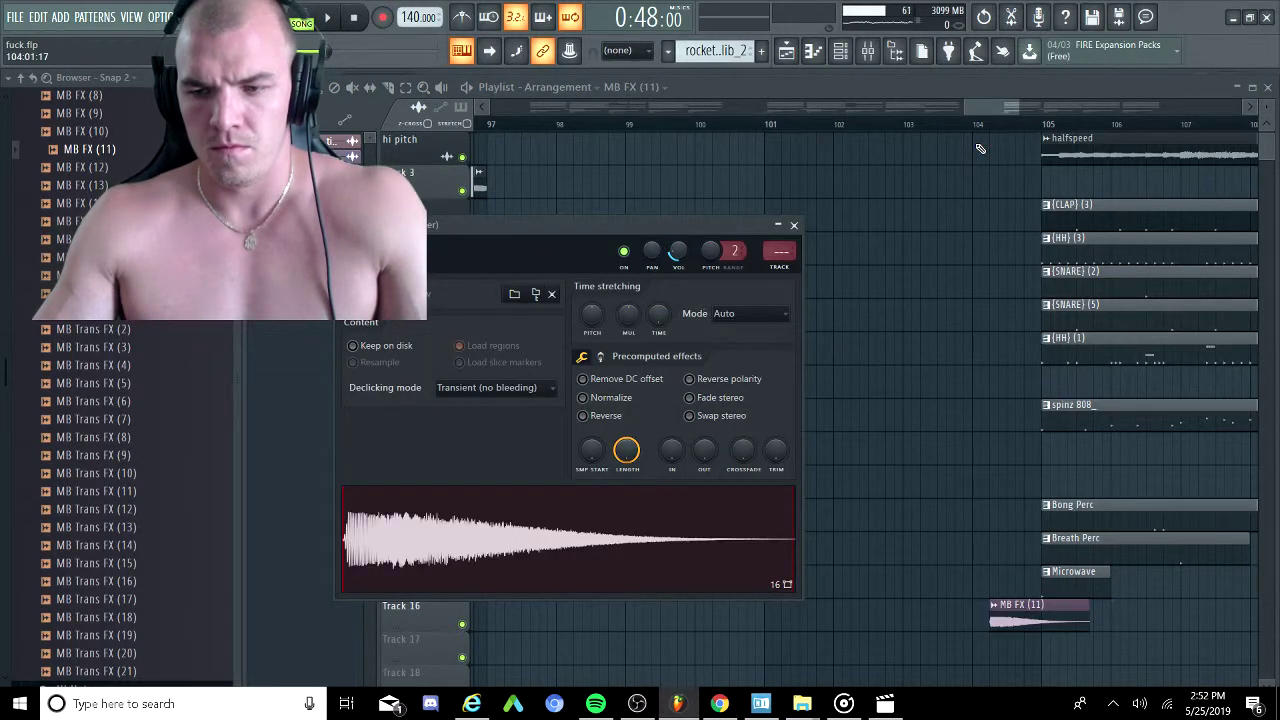
{"action": "left_click_drag", "start_coordinate": [1028, 602], "coordinate": [975, 625]}
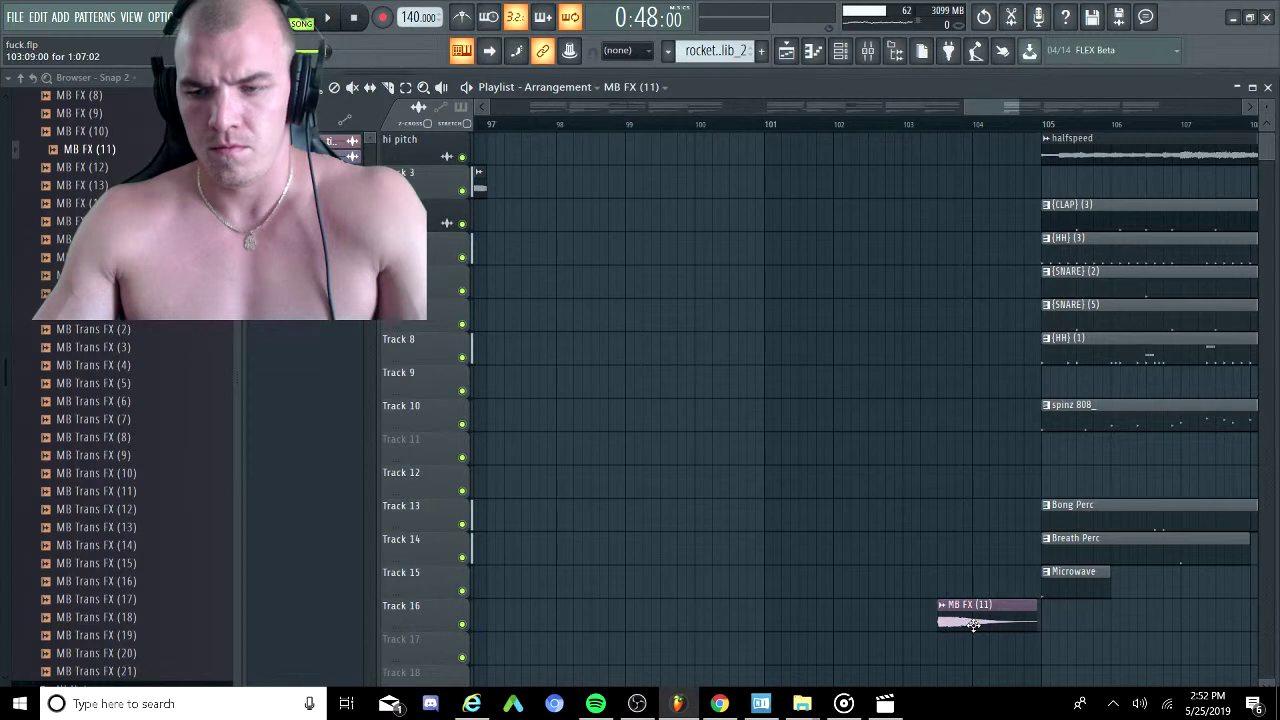
Play the song from about bar 103 and lower the MB FX (11) channel volume.
{"action": "left_click", "coordinate": [896, 124]}
{"action": "key", "text": "space"}
{"action": "scroll", "coordinate": [899, 125], "scroll_direction": "up", "scroll_amount": 1}
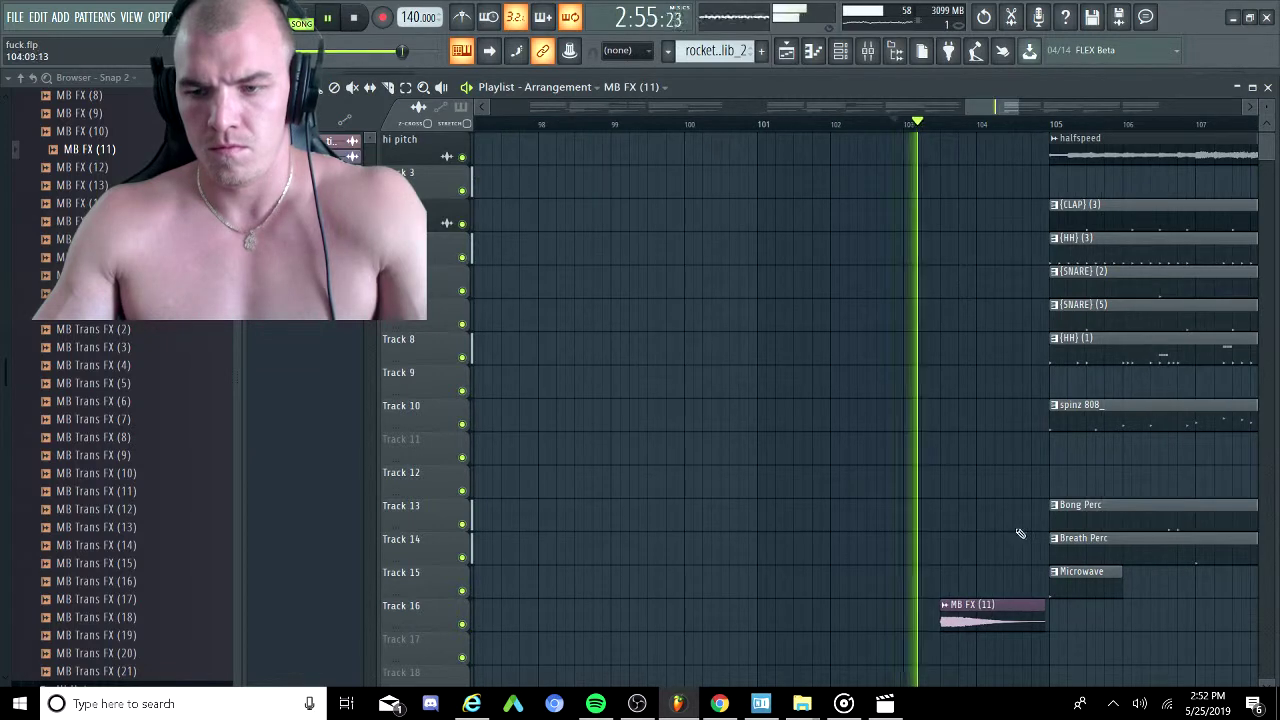
{"action": "double_click", "coordinate": [998, 622]}
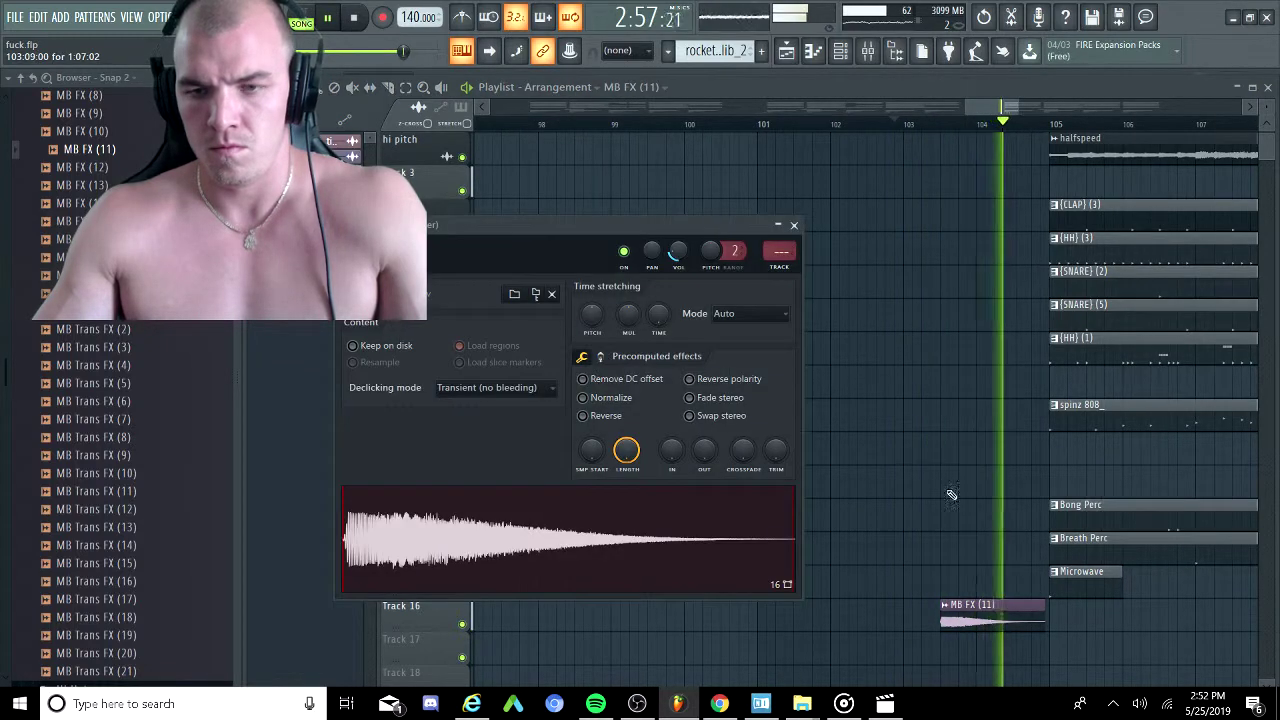
{"action": "left_click_drag", "start_coordinate": [678, 251], "coordinate": [678, 259]}
{"action": "key", "text": "space"}
{"action": "key", "text": "space"}
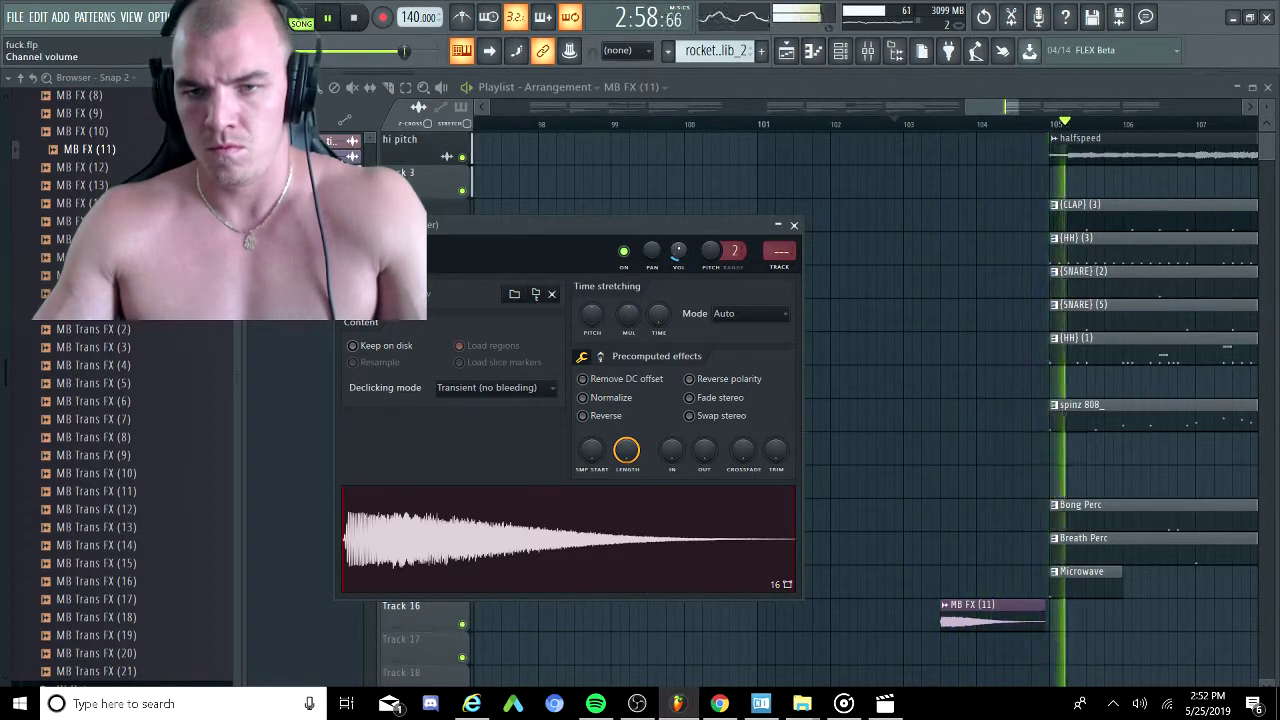
{"action": "right_click", "coordinate": [886, 299]}
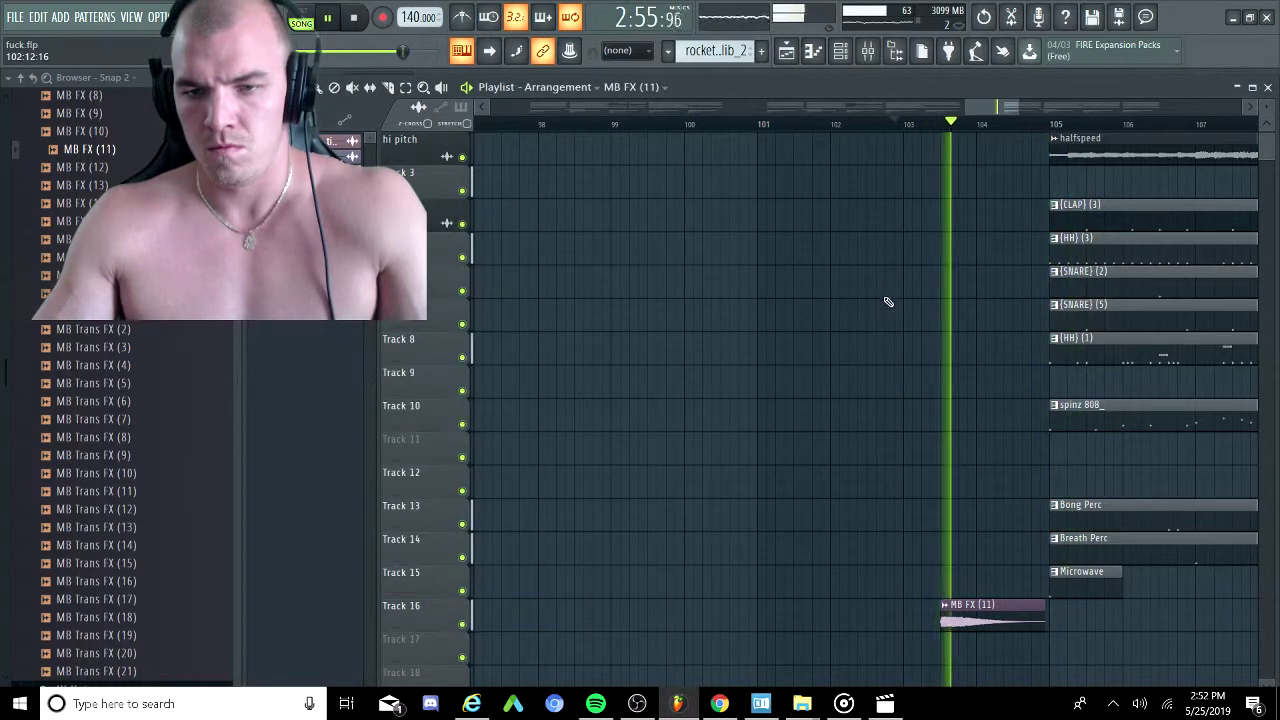
Play the full arrangement from the beginning.
{"action": "scroll", "coordinate": [848, 335], "scroll_direction": "down", "scroll_amount": 6}
{"action": "scroll", "coordinate": [800, 341], "scroll_direction": "down", "scroll_amount": 4}
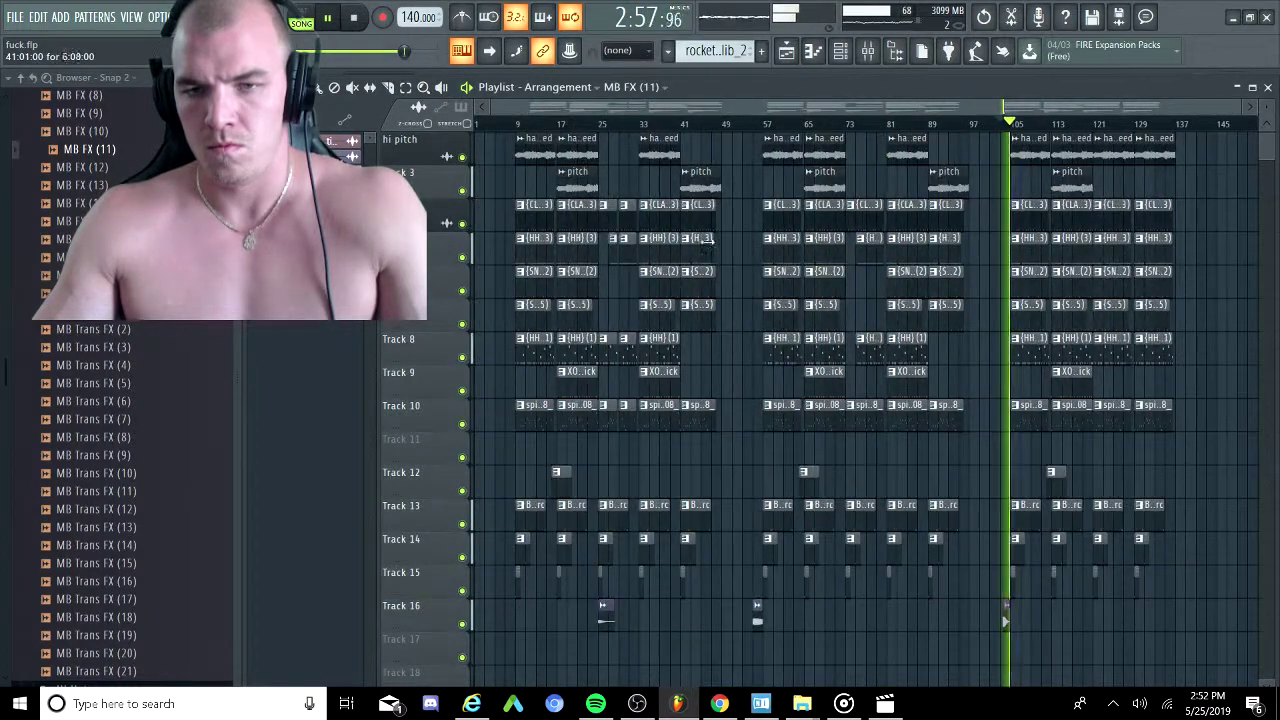
{"action": "left_click", "coordinate": [479, 122]}
{"action": "scroll", "coordinate": [560, 200], "scroll_direction": "down", "scroll_amount": 1}
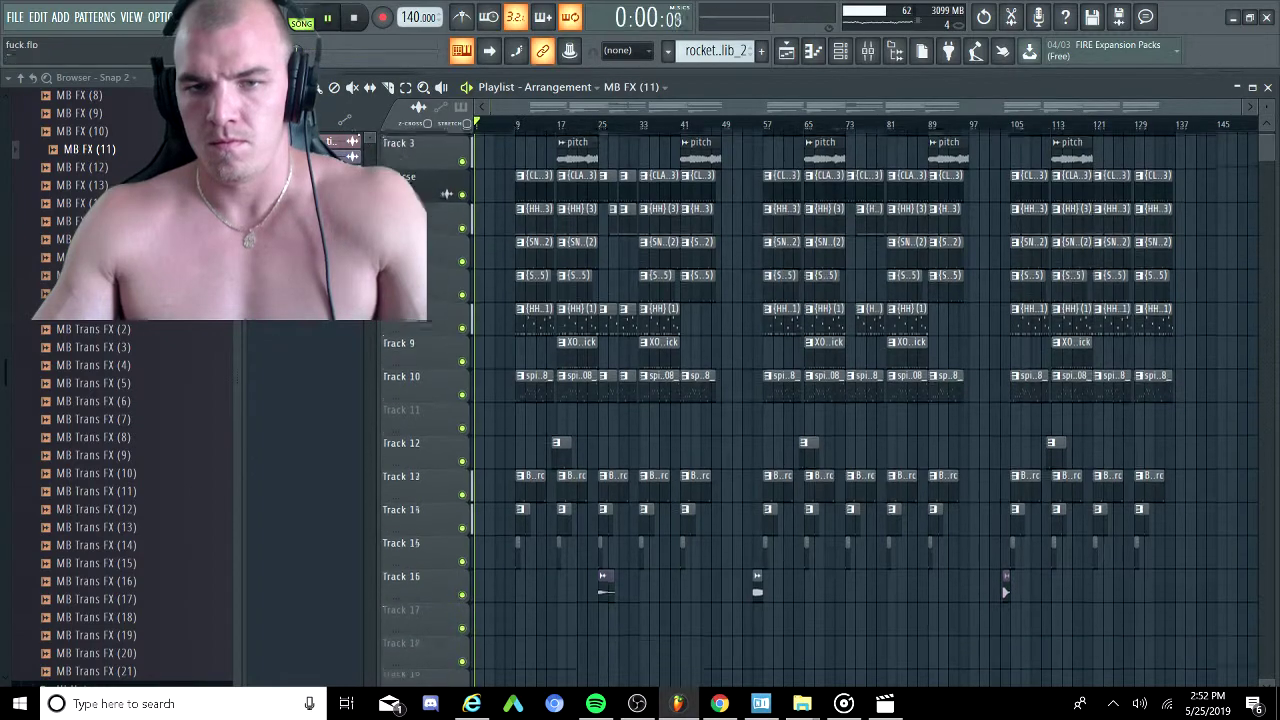
Check the mixer levels while the song plays and select the SNARE (5) insert.
{"action": "scroll", "coordinate": [655, 232], "scroll_direction": "up", "scroll_amount": 2}
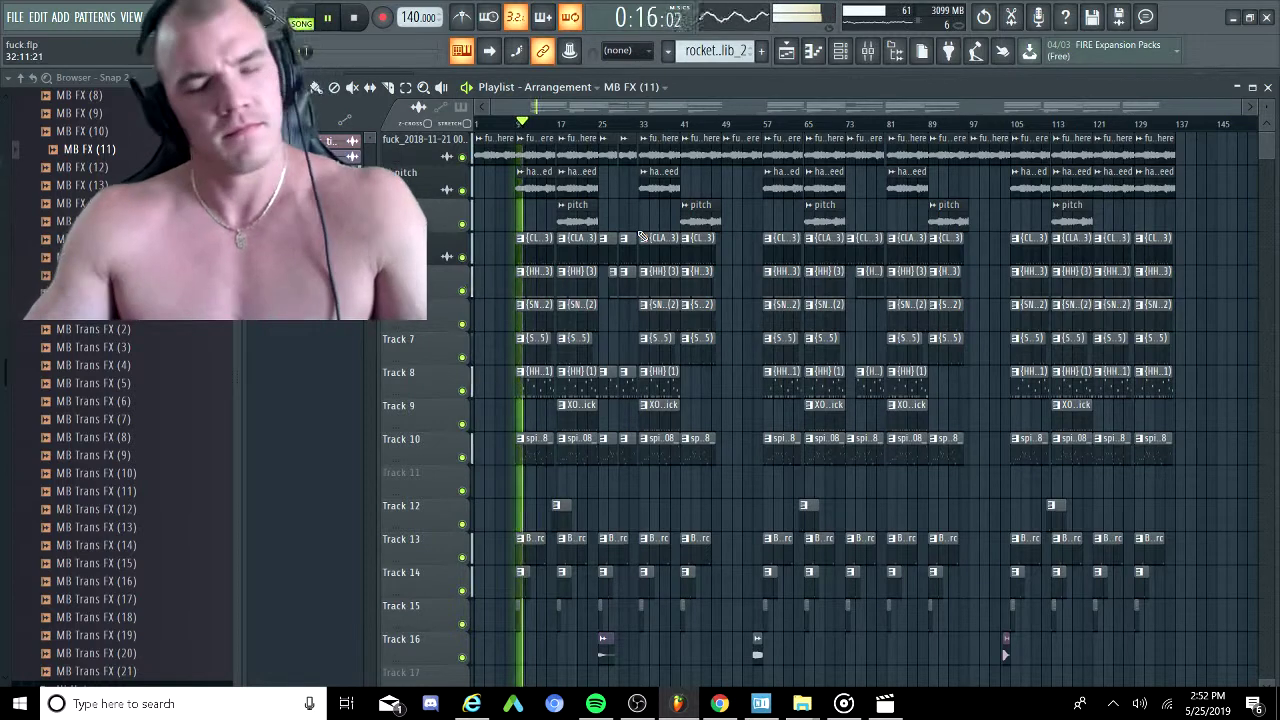
{"action": "left_click", "coordinate": [813, 50]}
{"action": "scroll", "coordinate": [540, 264], "scroll_direction": "up", "scroll_amount": 9}
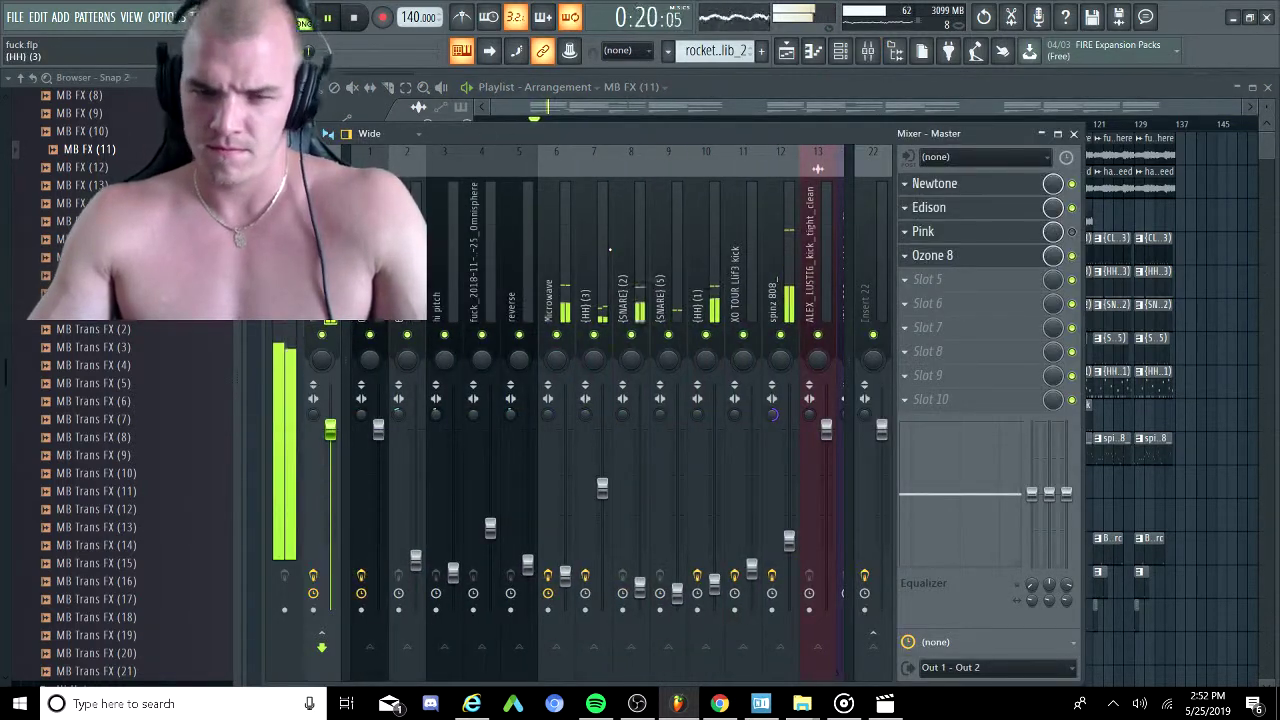
{"action": "left_click", "coordinate": [664, 265]}
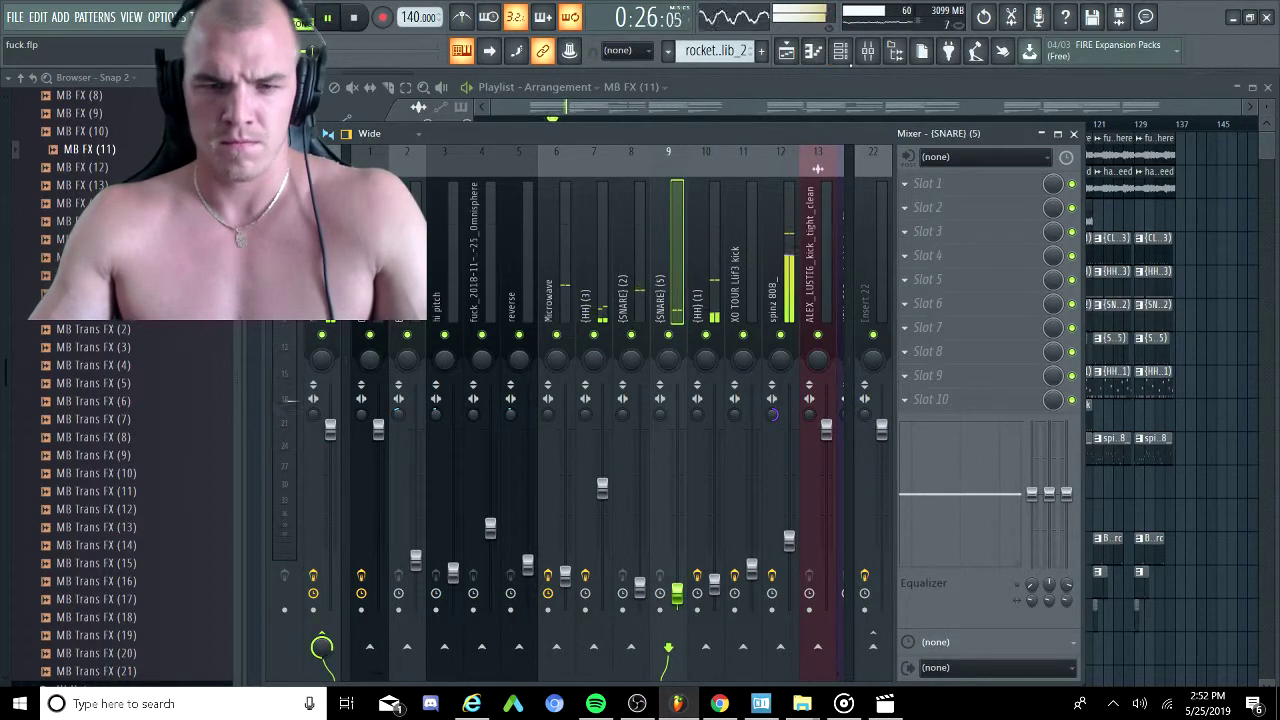
Set the channel rack filter to All and review the full channel list.
{"action": "left_click", "coordinate": [843, 52]}
{"action": "left_click", "coordinate": [380, 88]}
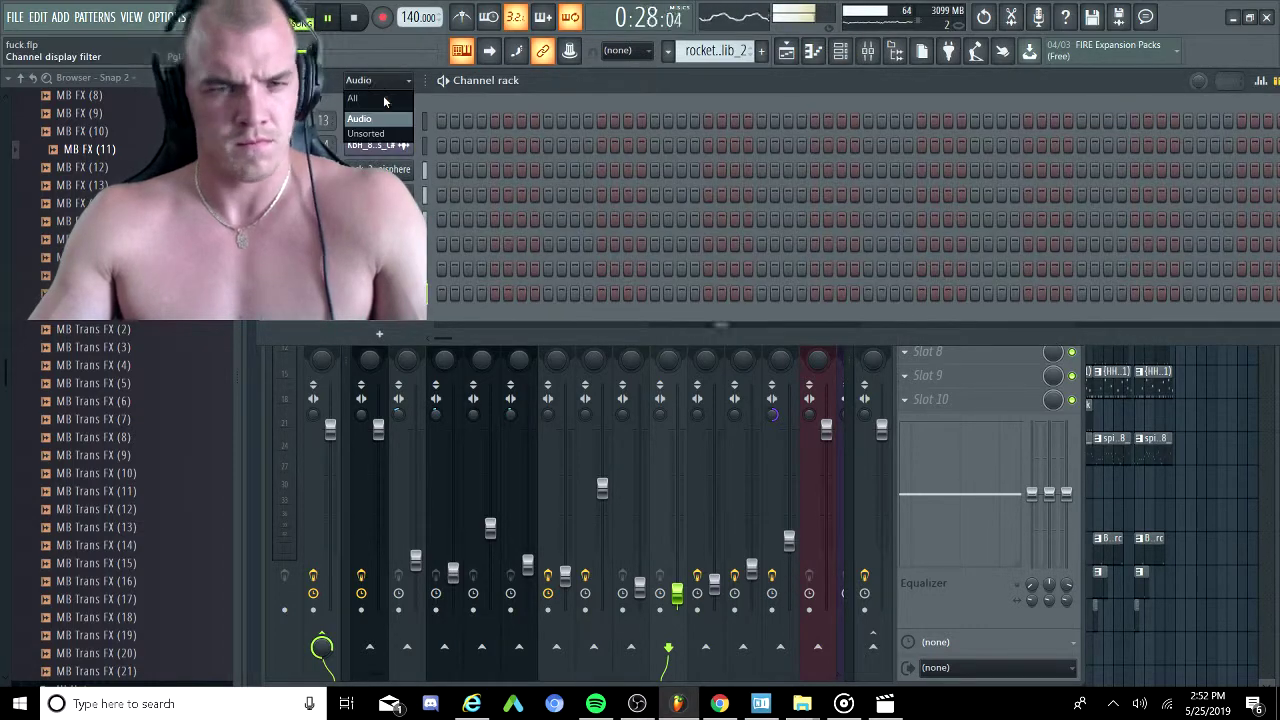
{"action": "left_click", "coordinate": [386, 100]}
{"action": "scroll", "coordinate": [430, 228], "scroll_direction": "down", "scroll_amount": 4}
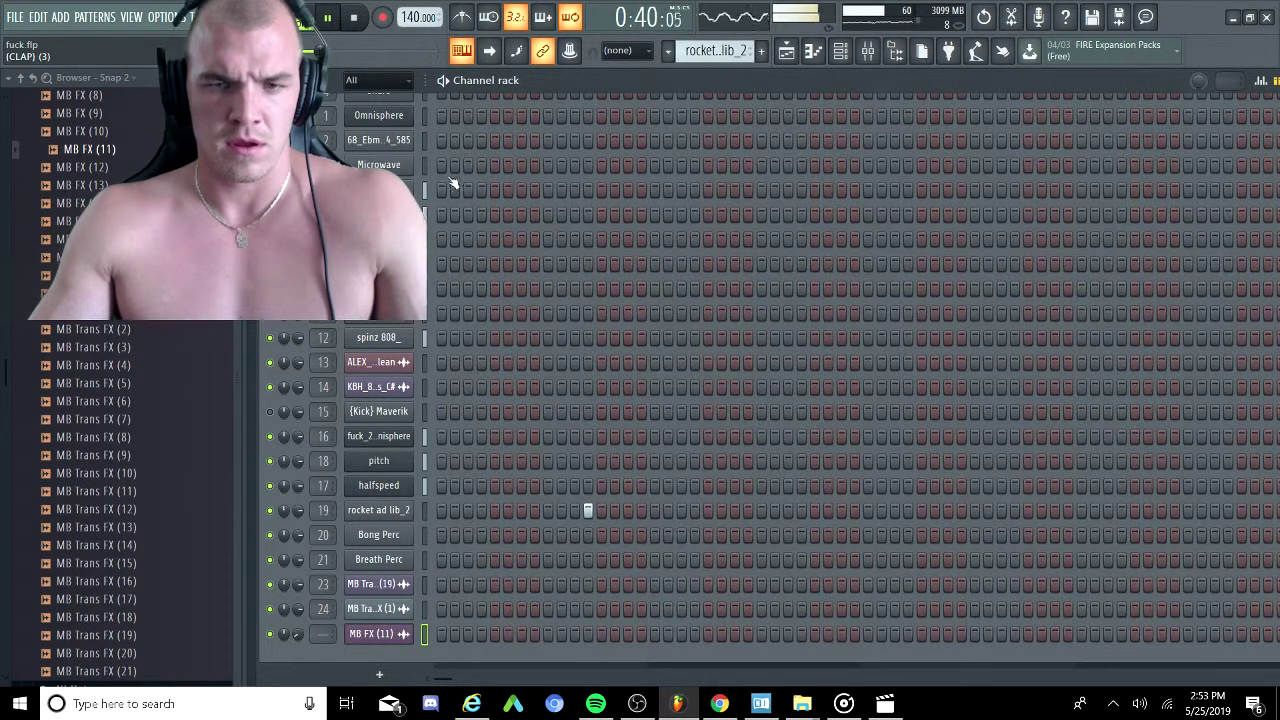
Inspect the clips around bars 25 to 32 in the playlist and check the Microwave insert in the mixer.
{"action": "left_click", "coordinate": [787, 52]}
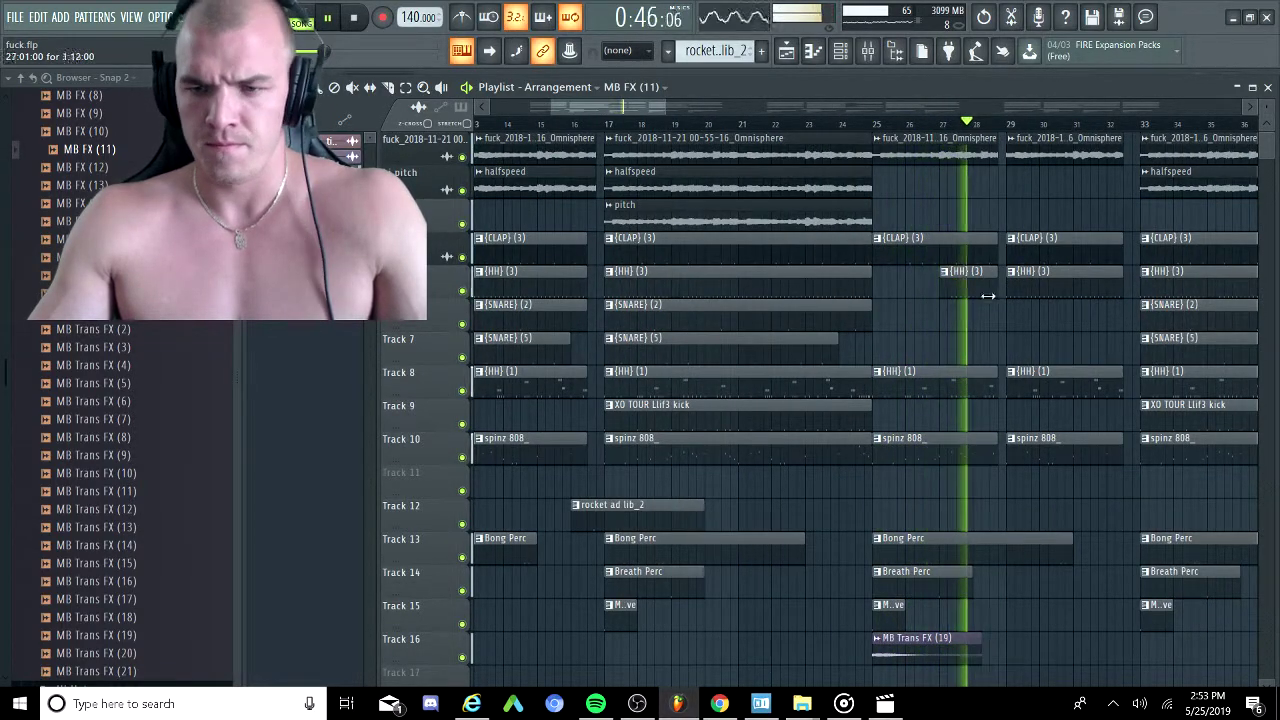
{"action": "scroll", "coordinate": [985, 323], "scroll_direction": "up", "scroll_amount": 3}
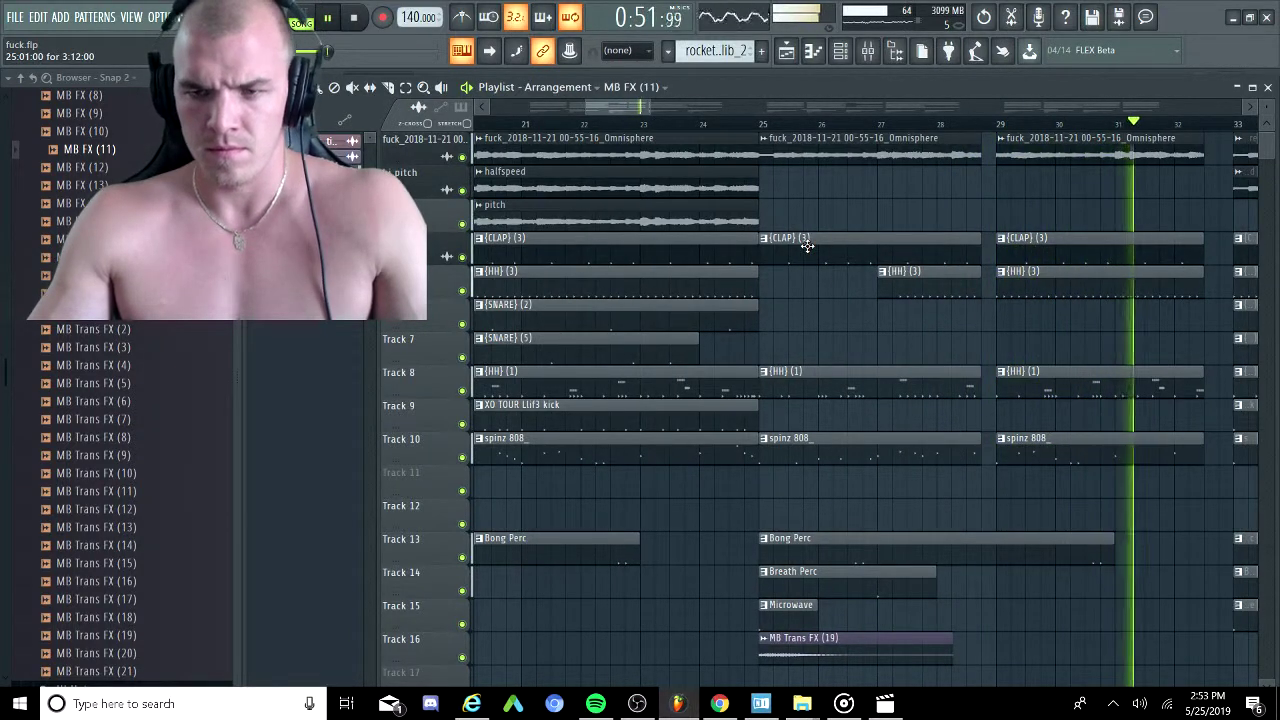
{"action": "left_click", "coordinate": [865, 50]}
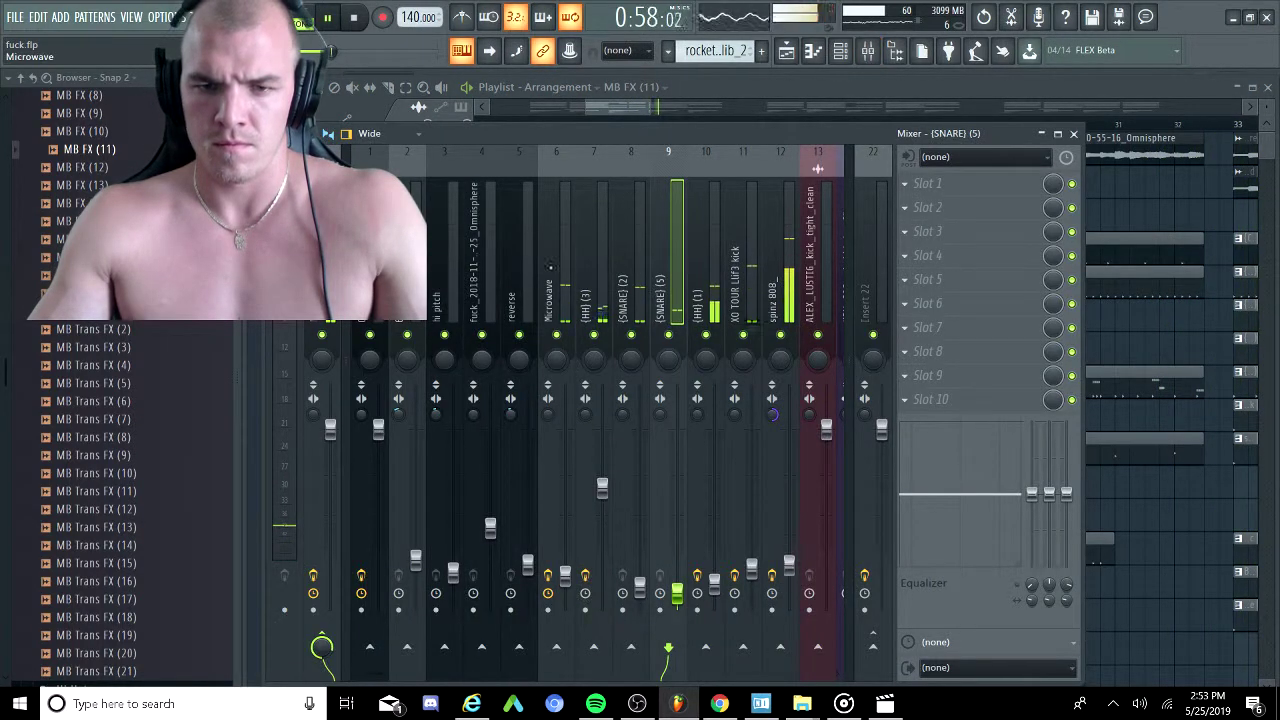
{"action": "left_click", "coordinate": [556, 262]}
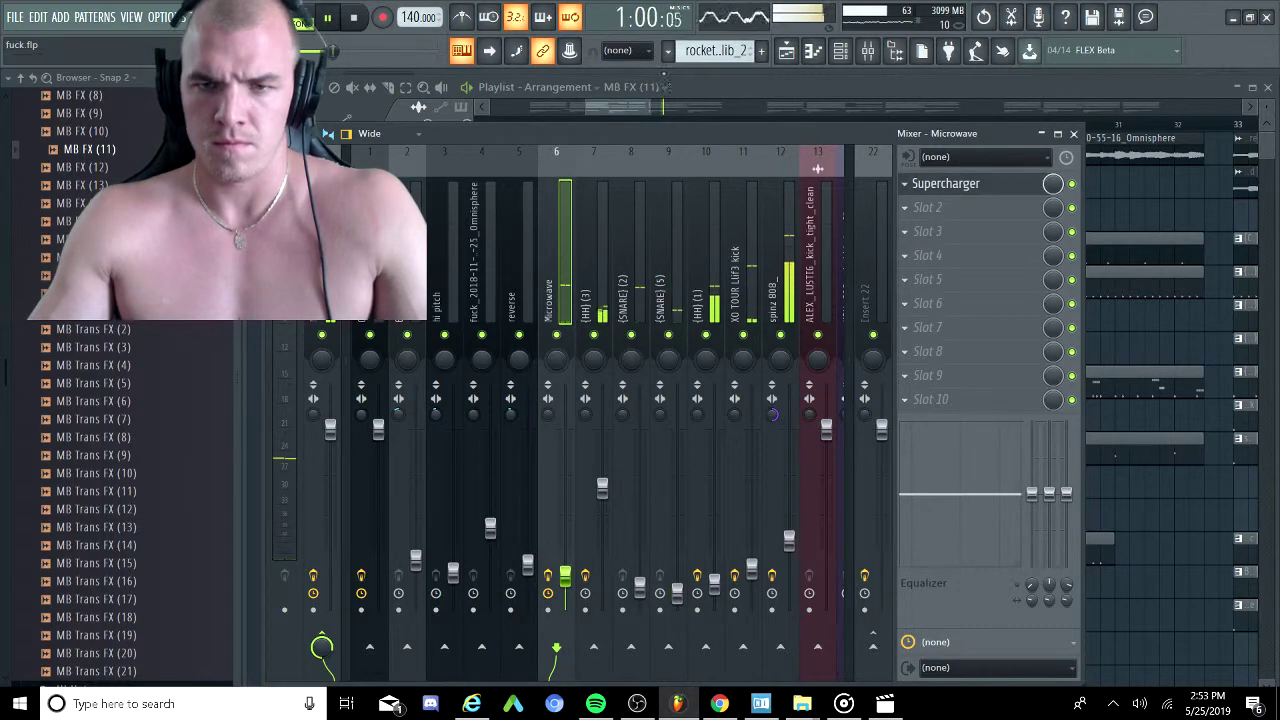
{"action": "left_click", "coordinate": [684, 89]}
Collapse the FX folder and the Metro Boomin Drum Kit folder in the browser.
{"action": "scroll", "coordinate": [767, 304], "scroll_direction": "down", "scroll_amount": 8}
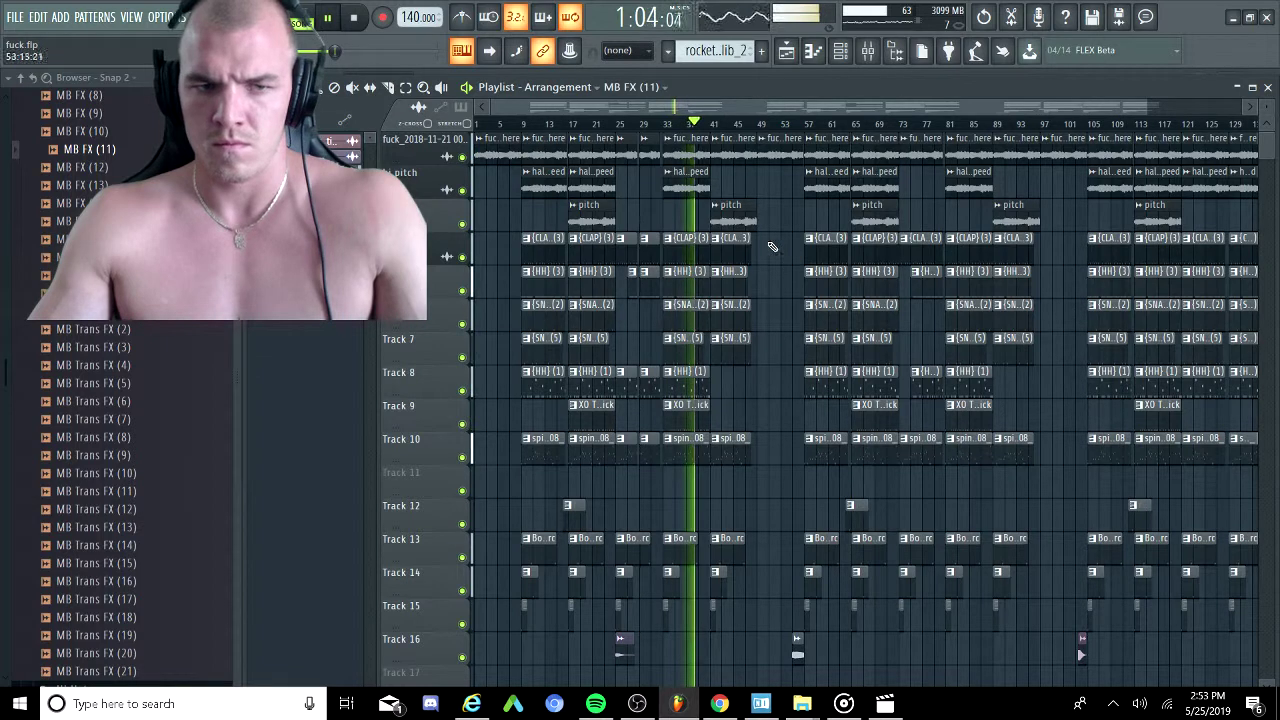
{"action": "scroll", "coordinate": [136, 300], "scroll_direction": "up", "scroll_amount": 5}
{"action": "scroll", "coordinate": [90, 195], "scroll_direction": "up", "scroll_amount": 1}
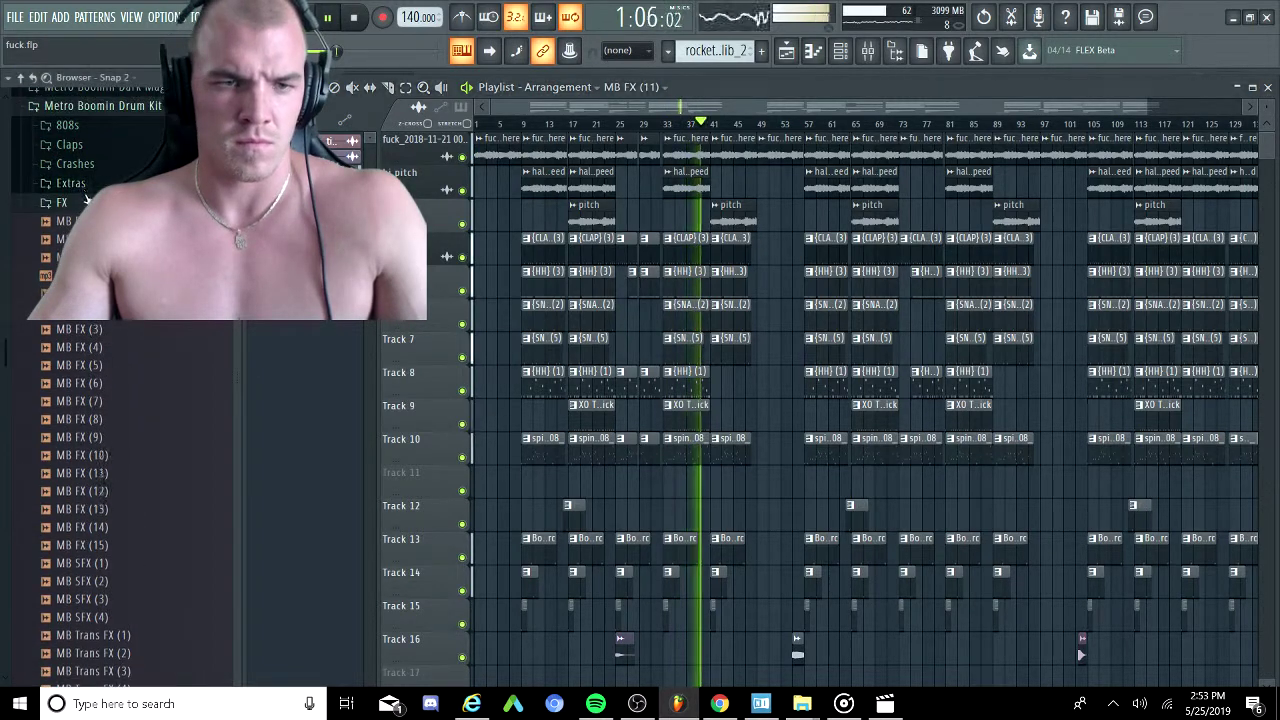
{"action": "left_click", "coordinate": [84, 199]}
{"action": "left_click", "coordinate": [133, 107]}
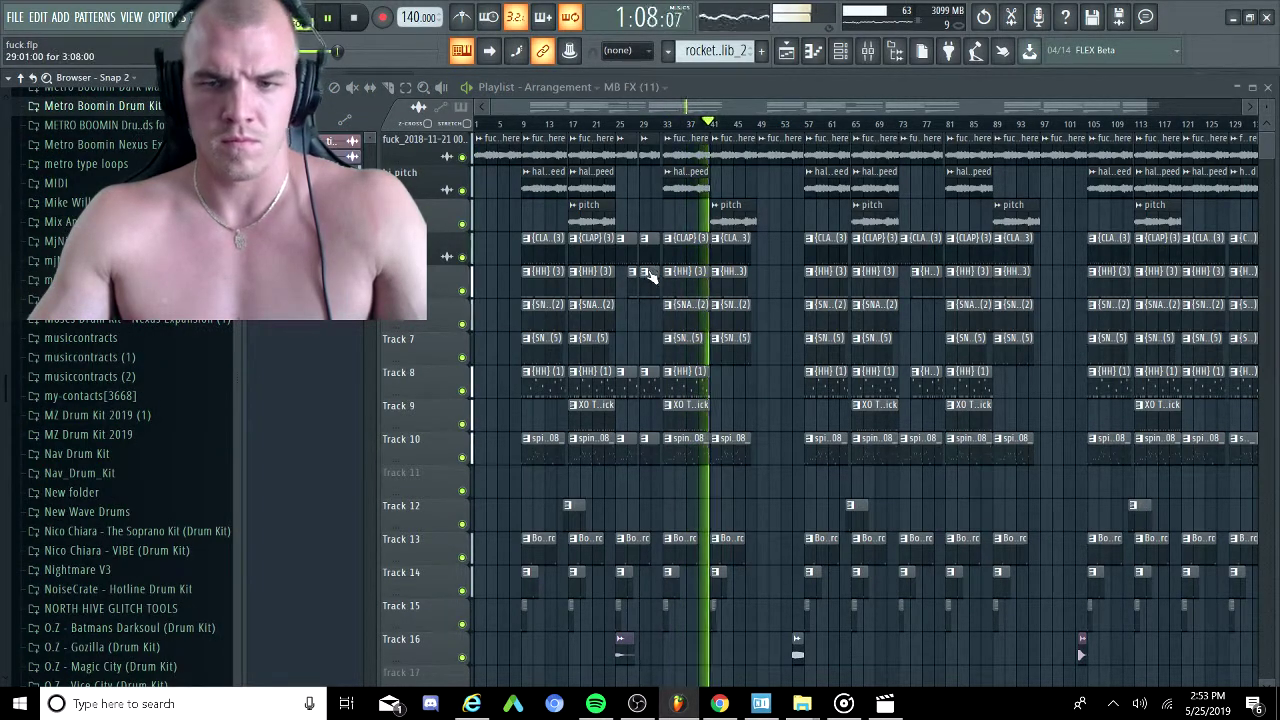
Copy the HH (1) clip on Track 8 to bar 45 and trim it to end with the drum clips at bar 48.
{"action": "scroll", "coordinate": [703, 331], "scroll_direction": "up", "scroll_amount": 4}
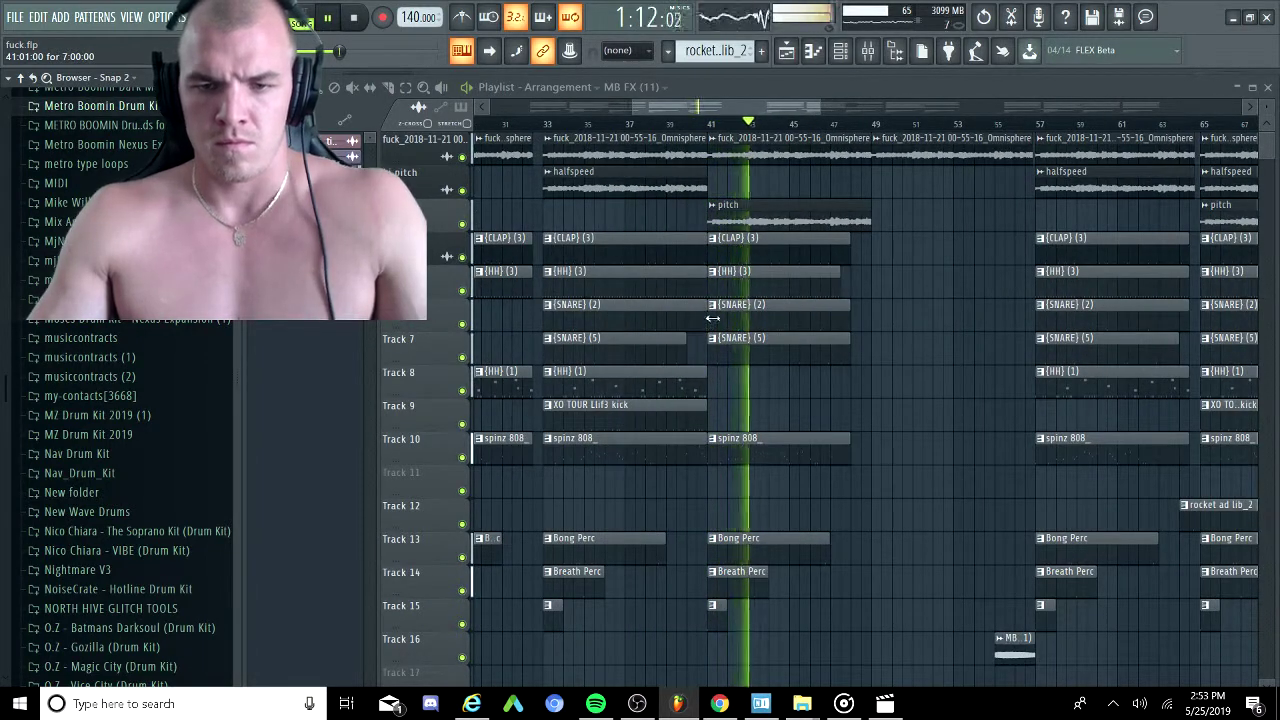
{"action": "scroll", "coordinate": [733, 297], "scroll_direction": "down", "scroll_amount": 3}
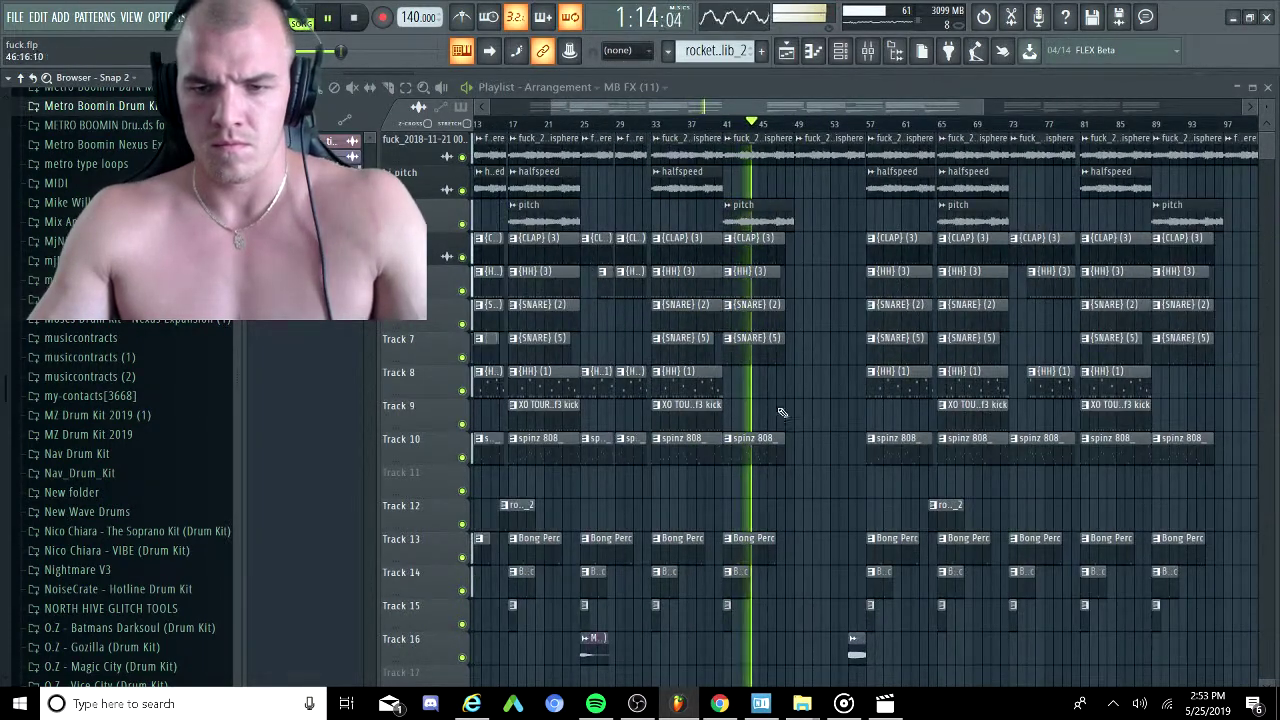
{"action": "left_click_drag", "start_coordinate": [694, 392], "coordinate": [787, 393]}
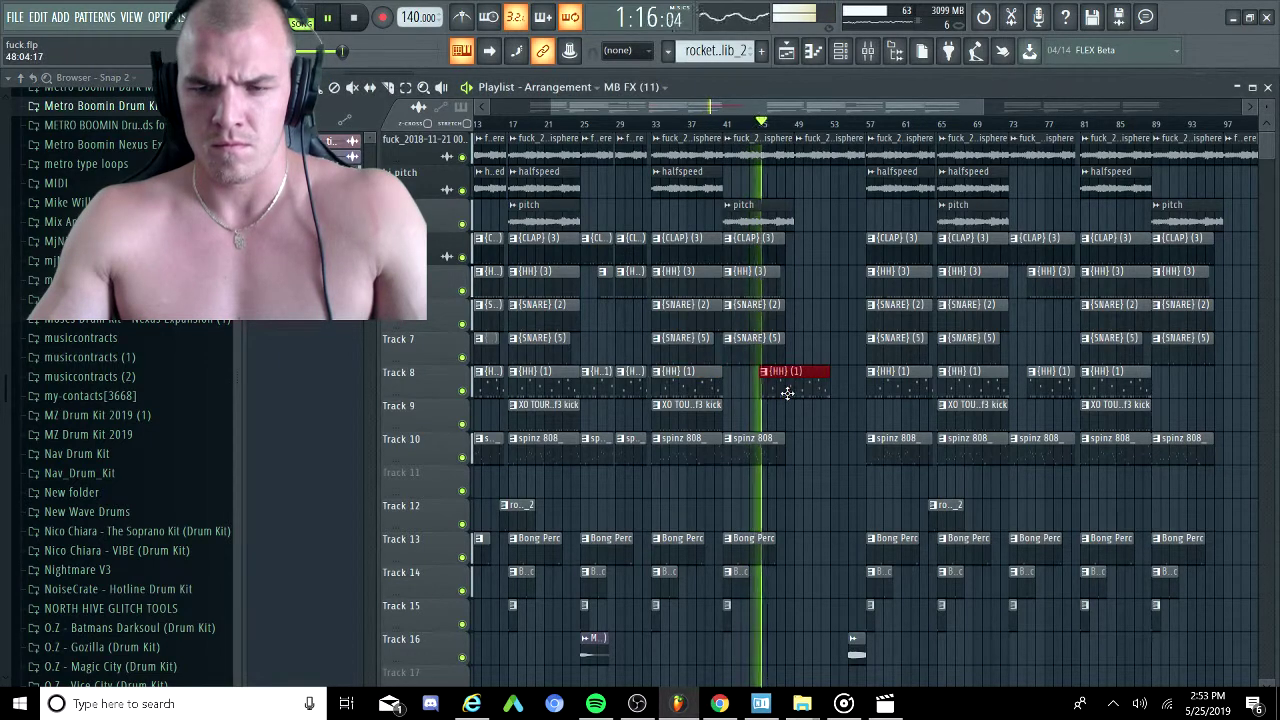
{"action": "scroll", "coordinate": [787, 393], "scroll_direction": "up", "scroll_amount": 3}
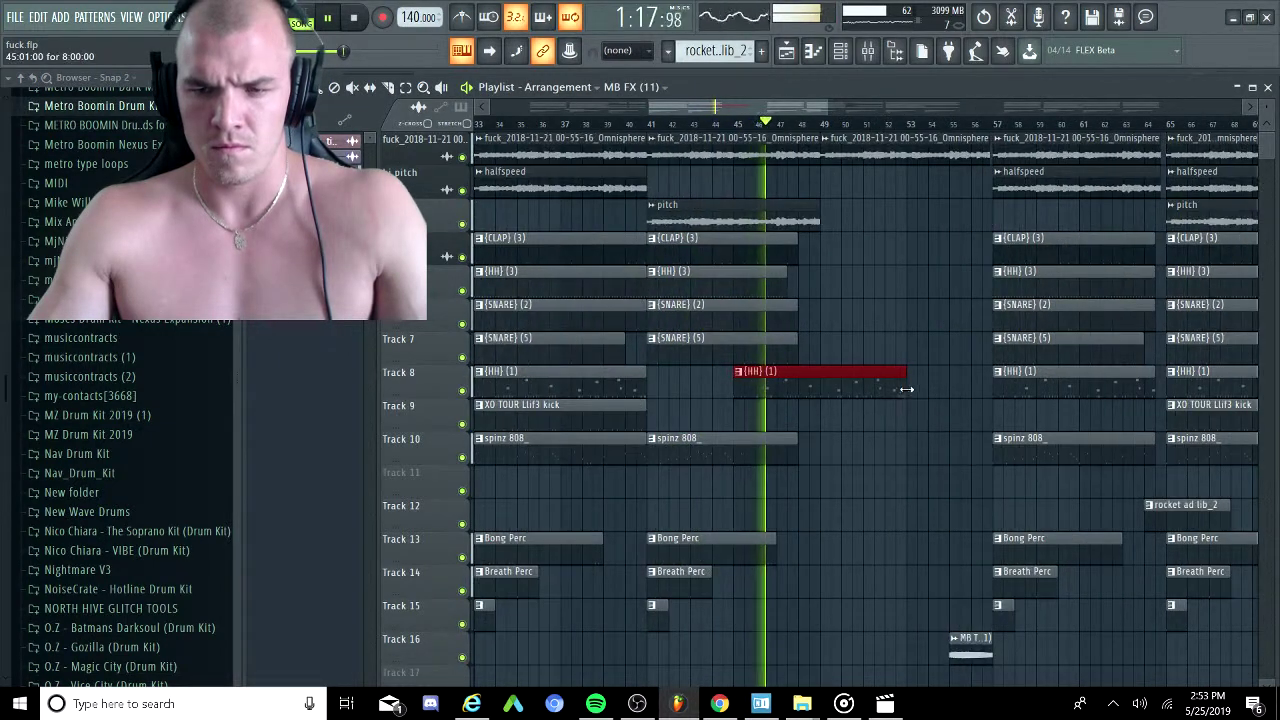
{"action": "left_click_drag", "start_coordinate": [906, 389], "coordinate": [797, 389]}
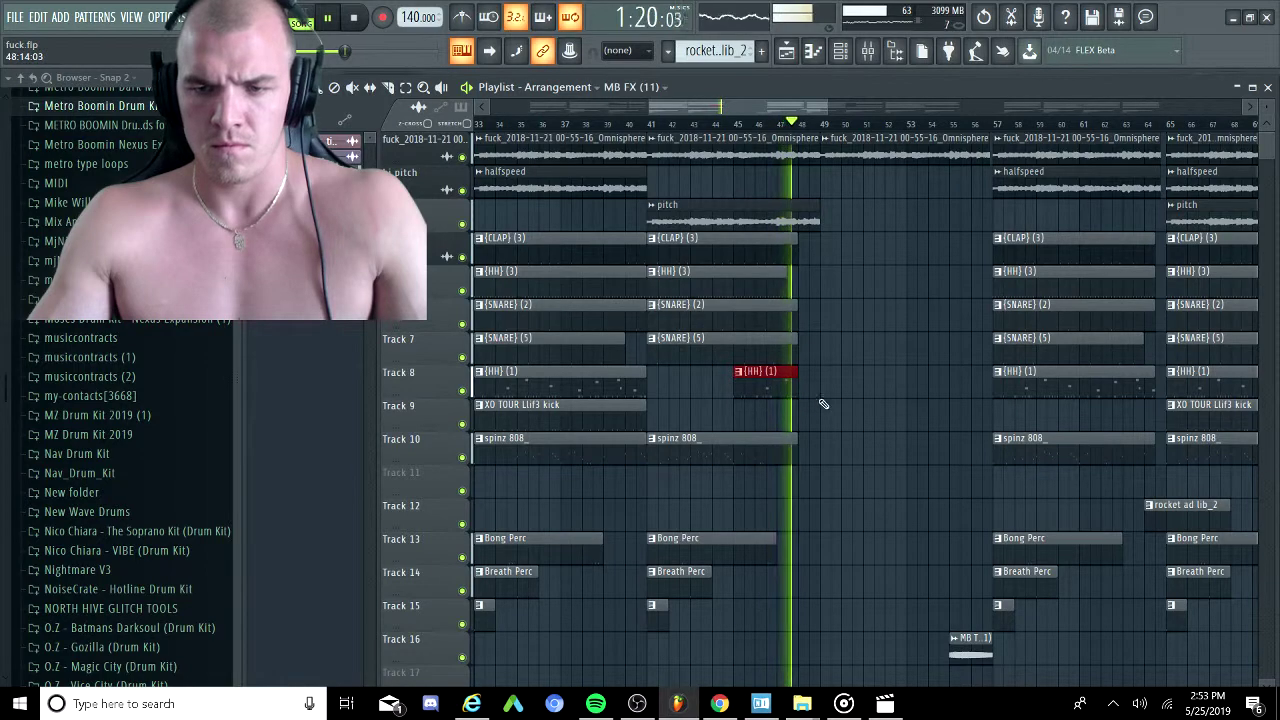
Copy the shortened HH (1) clip on Track 8 to bar 93 and clear the selection.
{"action": "scroll", "coordinate": [825, 386], "scroll_direction": "down", "scroll_amount": 4}
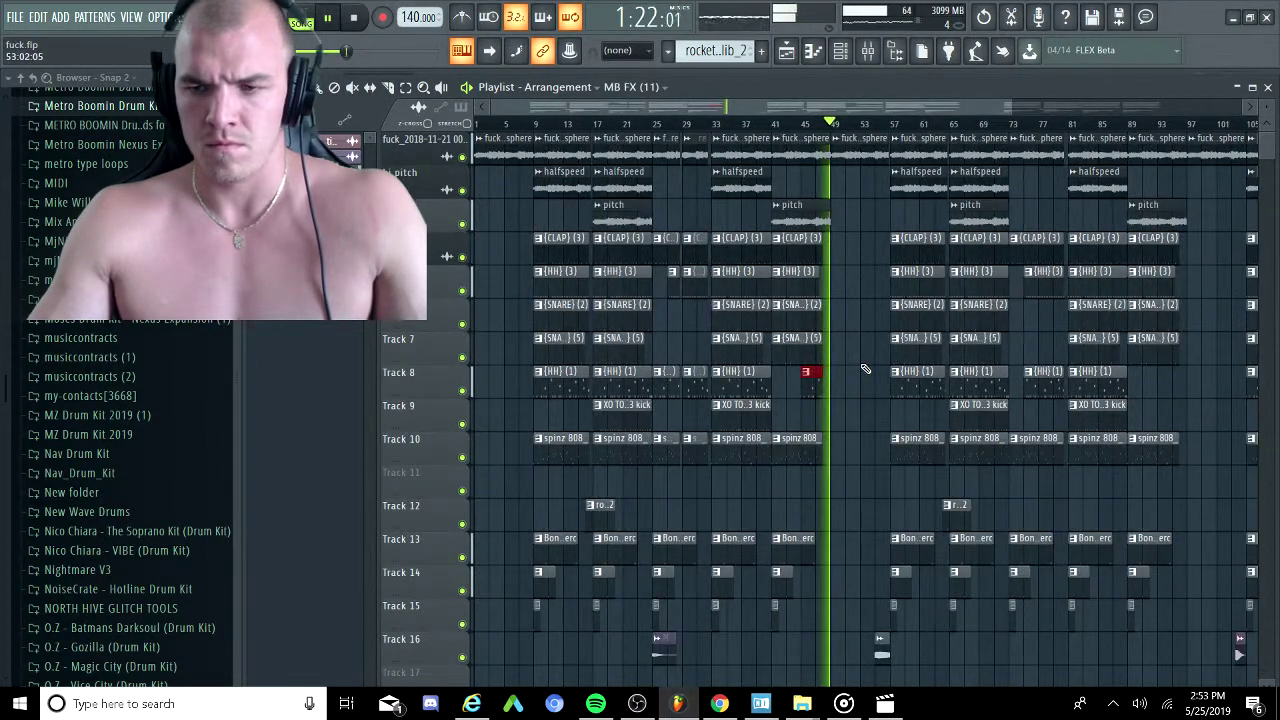
{"action": "left_click_drag", "start_coordinate": [810, 392], "coordinate": [1160, 408]}
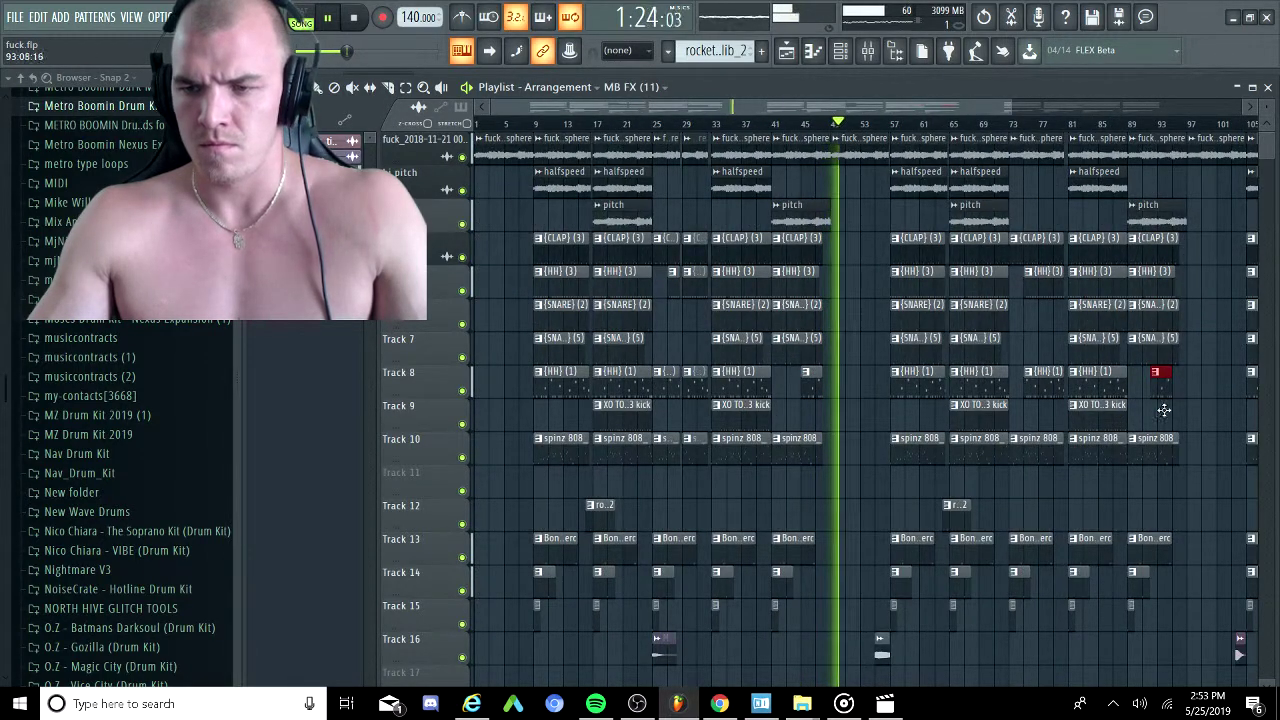
{"action": "left_click", "coordinate": [1208, 358], "text": "ctrl"}
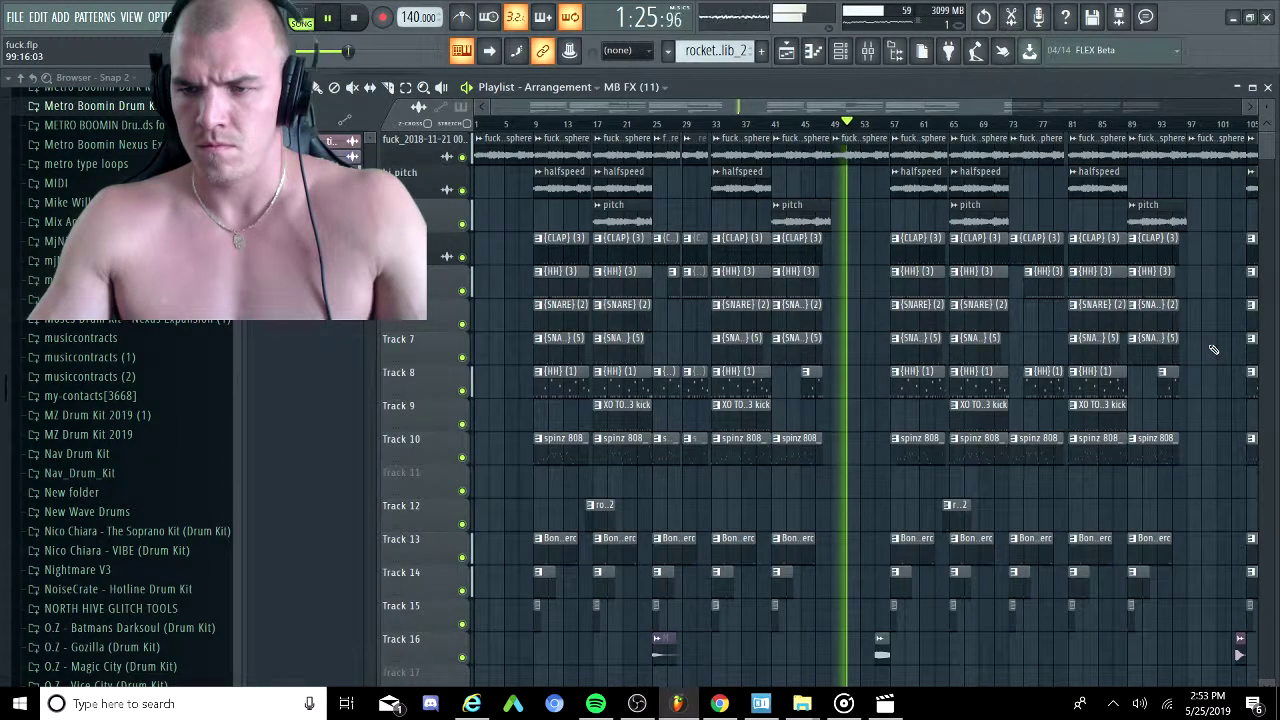
Review the full arrangement across all tracks while the song plays.
{"action": "scroll", "coordinate": [1210, 368], "scroll_direction": "down", "scroll_amount": 1}
{"action": "scroll", "coordinate": [1210, 372], "scroll_direction": "up", "scroll_amount": 1}
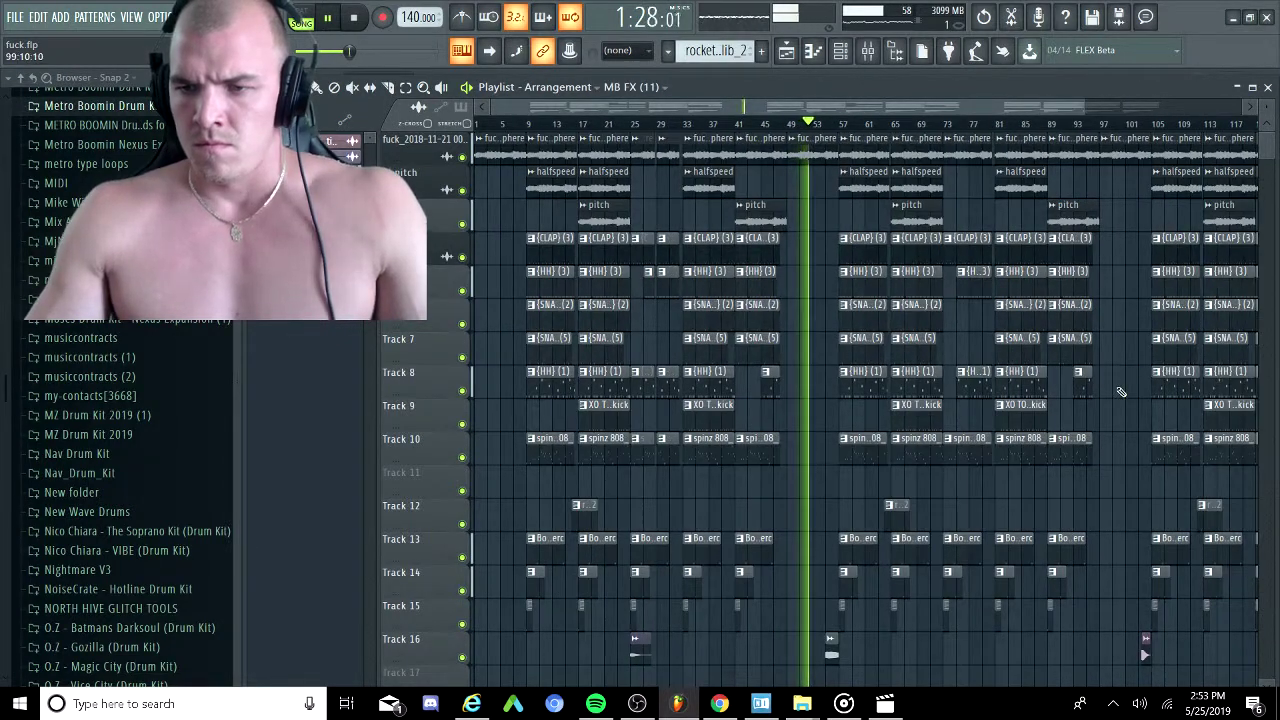
{"action": "scroll", "coordinate": [1123, 392], "scroll_direction": "up", "scroll_amount": 2}
{"action": "scroll", "coordinate": [983, 386], "scroll_direction": "down", "scroll_amount": 6}
{"action": "scroll", "coordinate": [879, 357], "scroll_direction": "up", "scroll_amount": 4}
{"action": "scroll", "coordinate": [880, 358], "scroll_direction": "down", "scroll_amount": 2}
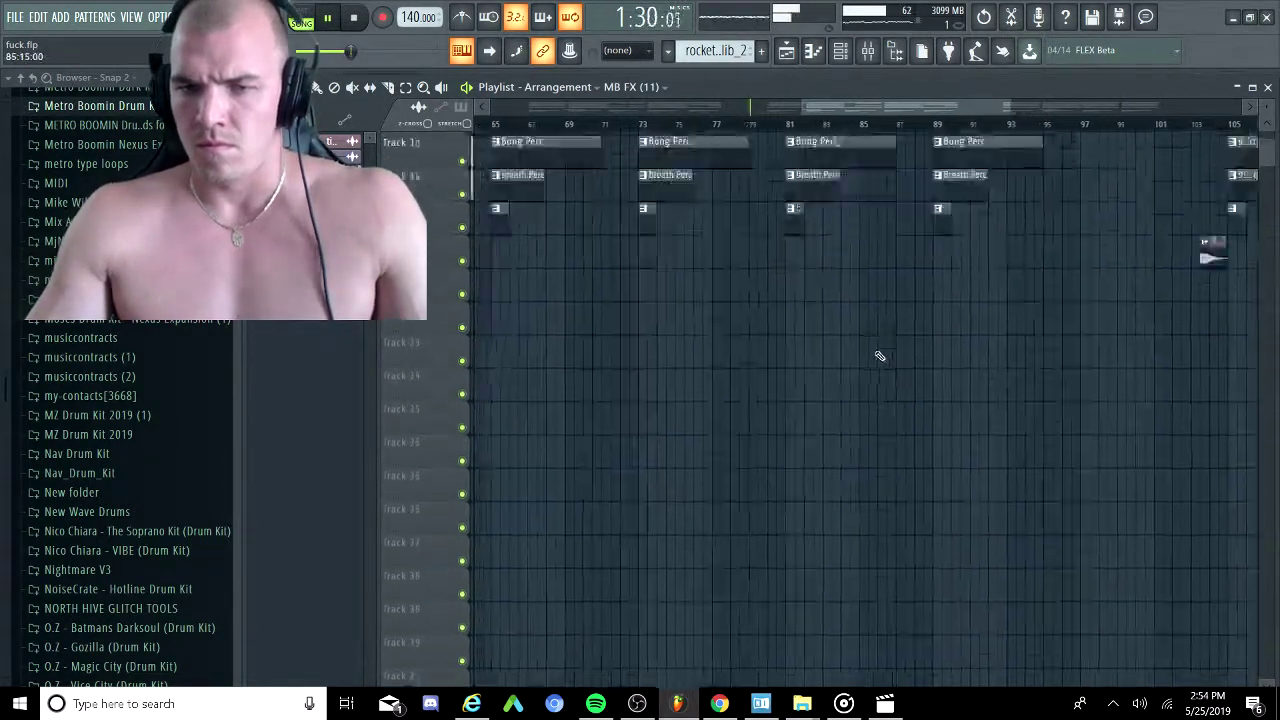
{"action": "scroll", "coordinate": [881, 361], "scroll_direction": "down", "scroll_amount": 2}
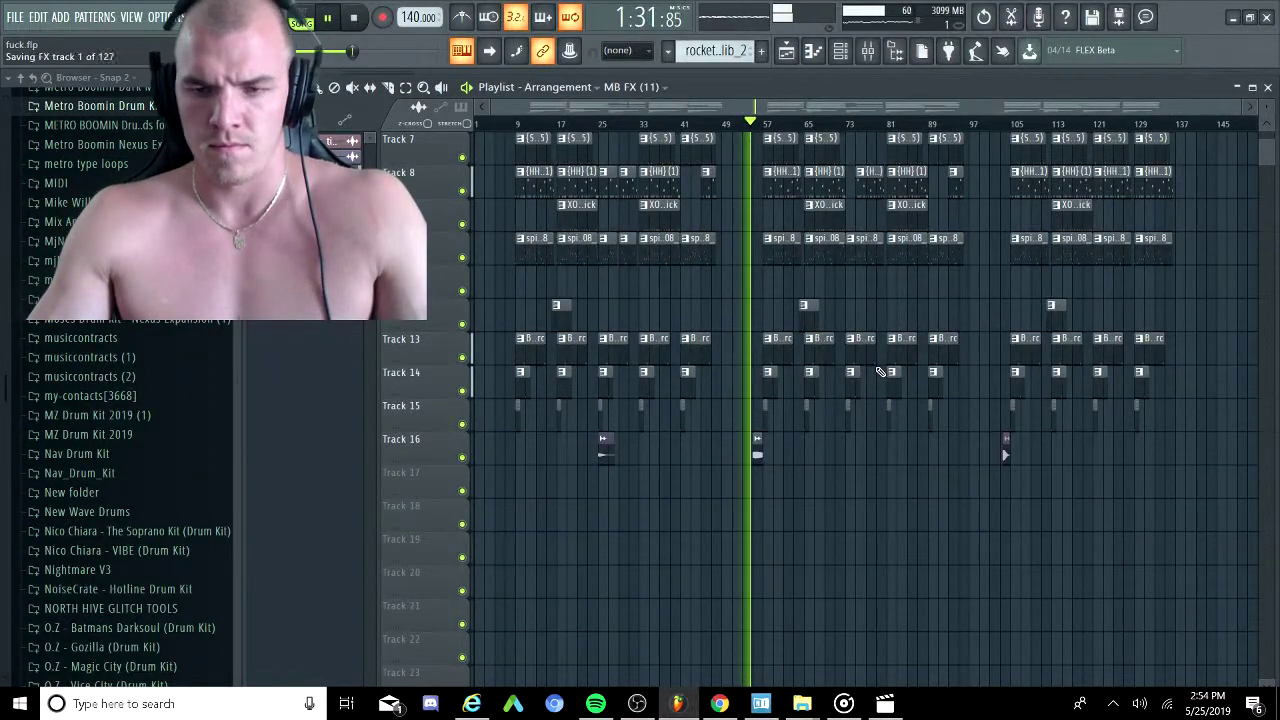
{"action": "scroll", "coordinate": [878, 370], "scroll_direction": "up", "scroll_amount": 3}
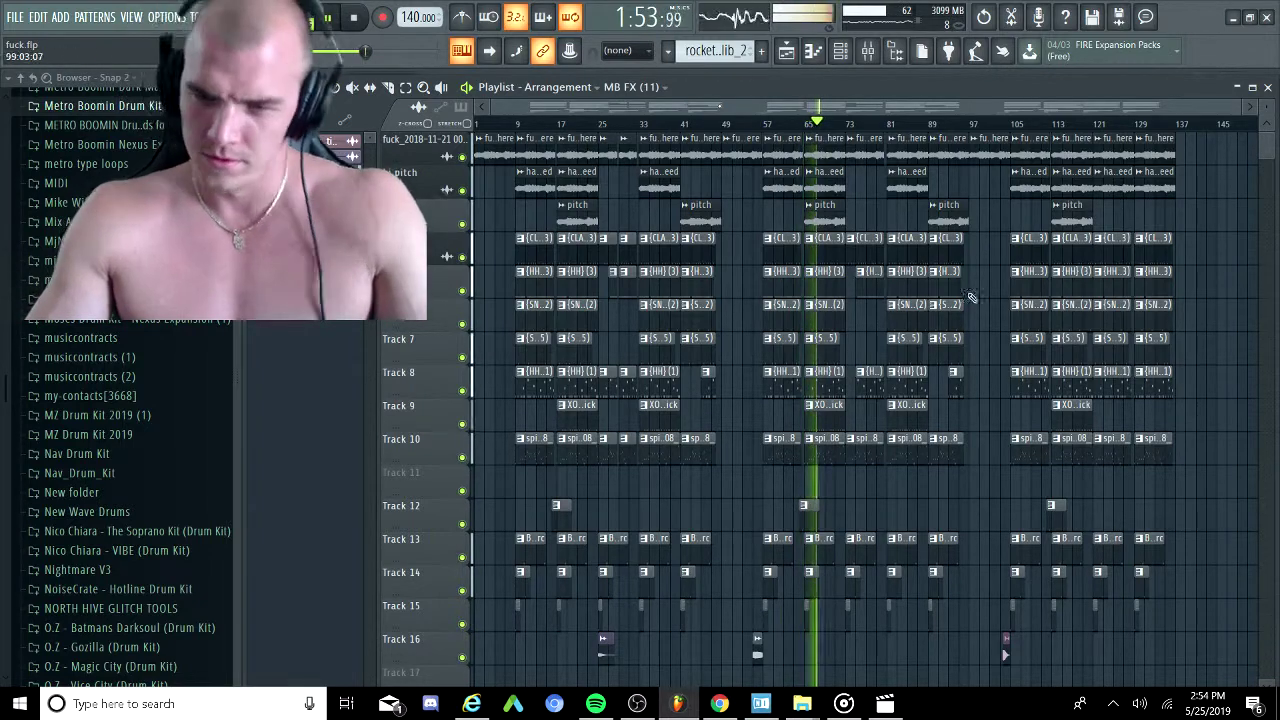
Examine the second section's clips from about bar 57 to 97 during playback.
{"action": "scroll", "coordinate": [812, 535], "scroll_direction": "up", "scroll_amount": 8}
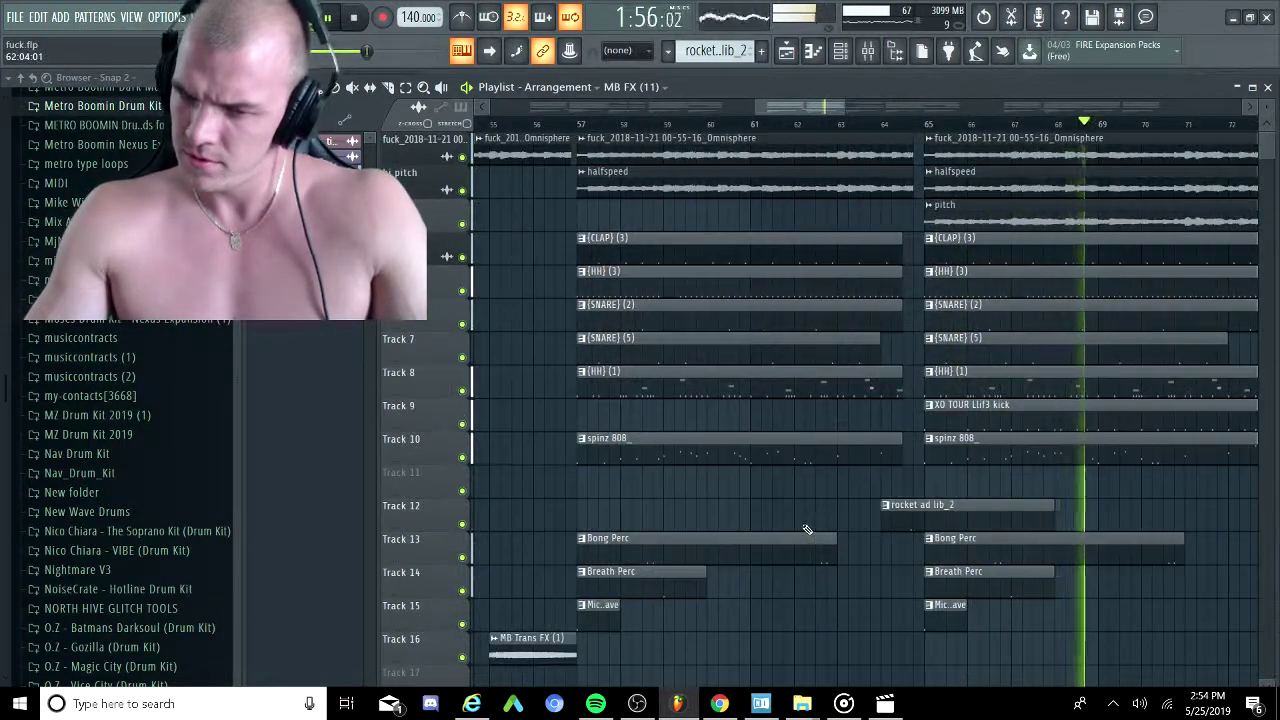
{"action": "scroll", "coordinate": [812, 497], "scroll_direction": "right", "scroll_amount": 2}
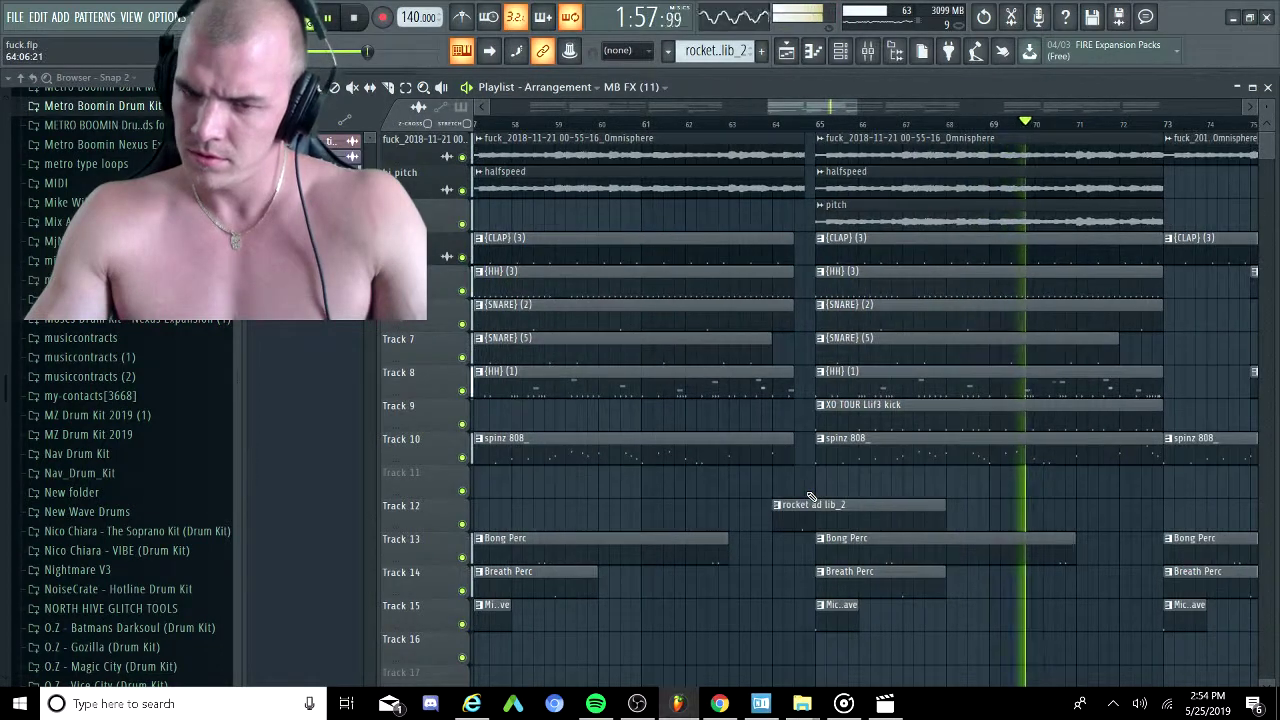
{"action": "scroll", "coordinate": [806, 488], "scroll_direction": "down", "scroll_amount": 5}
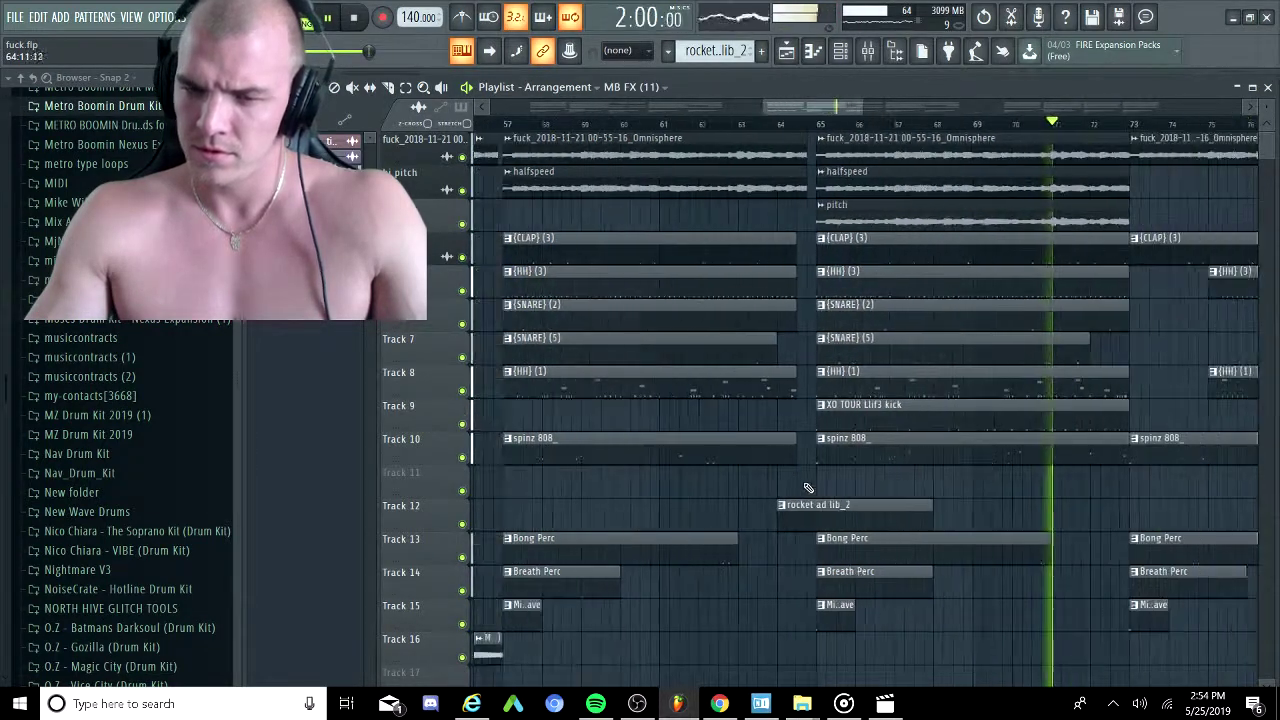
{"action": "scroll", "coordinate": [797, 478], "scroll_direction": "down", "scroll_amount": 4}
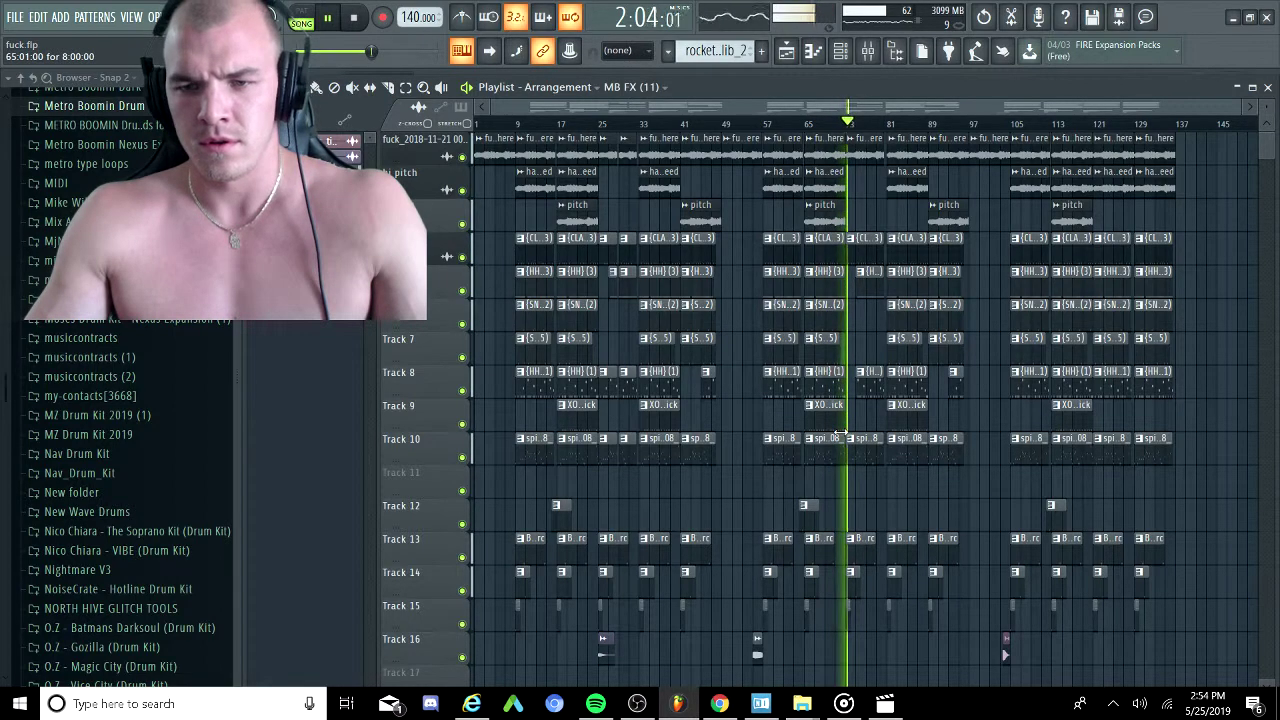
{"action": "scroll", "coordinate": [843, 432], "scroll_direction": "up", "scroll_amount": 5}
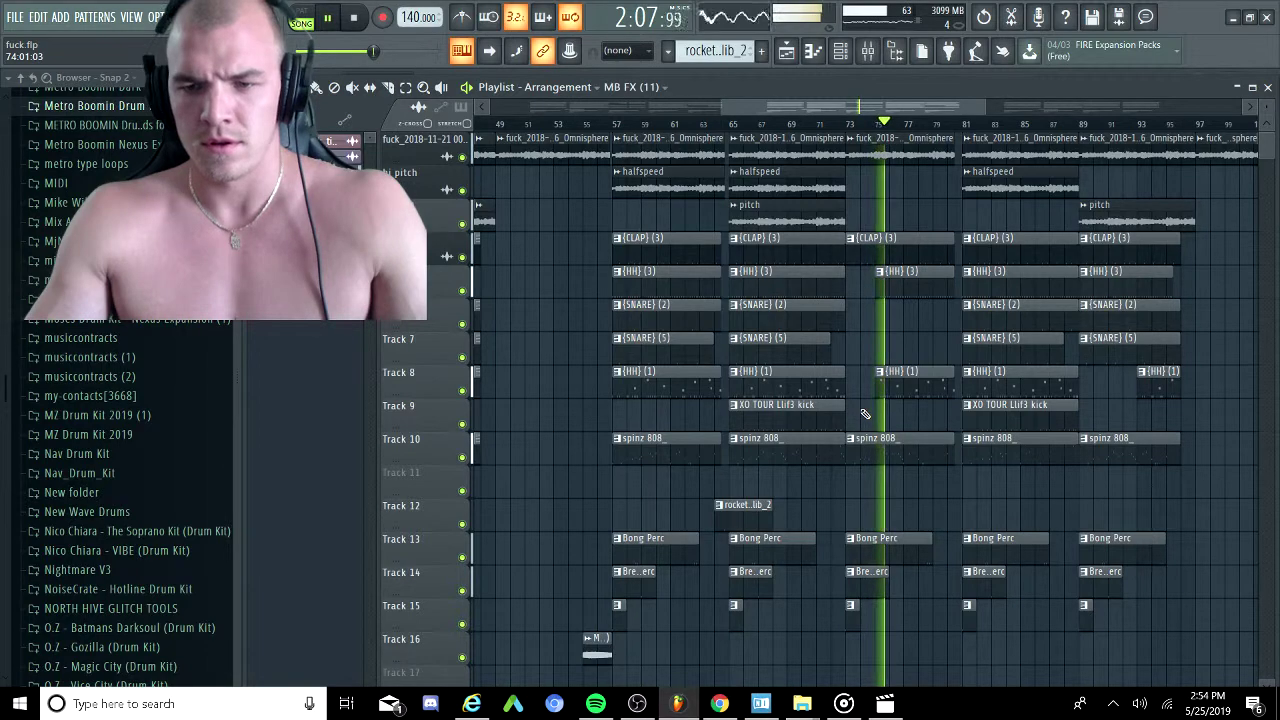
{"action": "scroll", "coordinate": [865, 413], "scroll_direction": "down", "scroll_amount": 4}
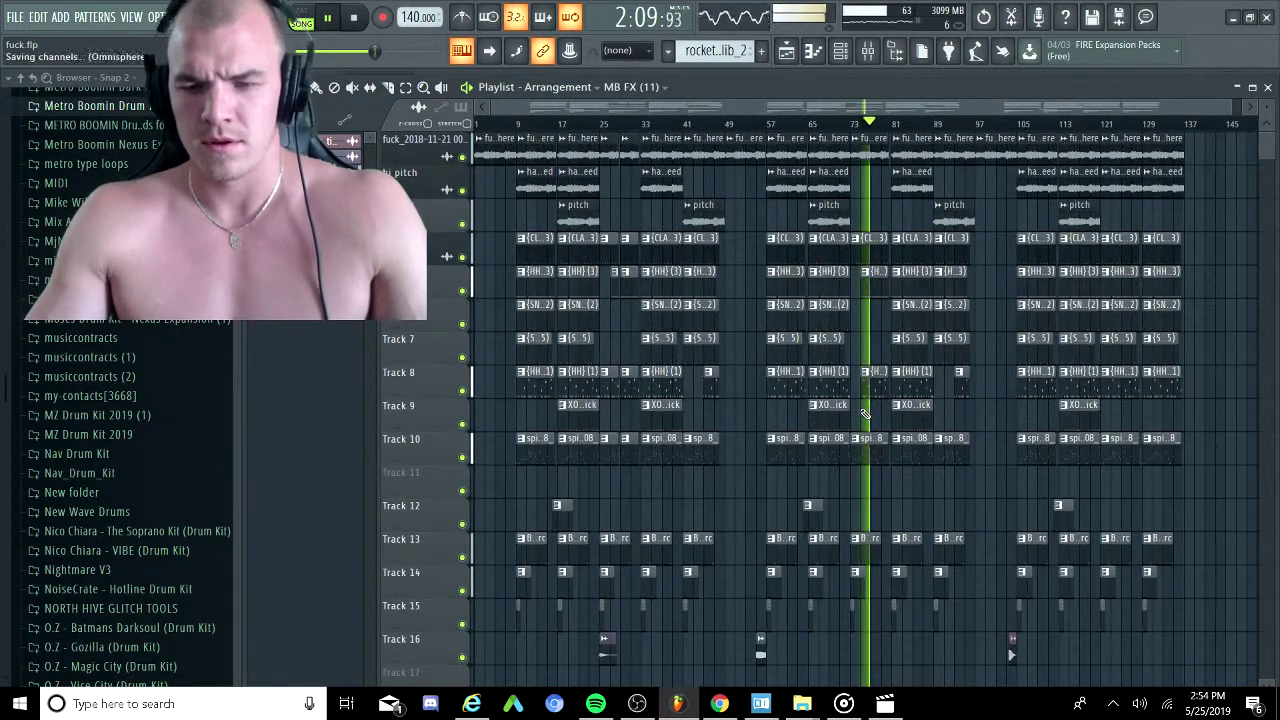
{"action": "scroll", "coordinate": [865, 413], "scroll_direction": "down", "scroll_amount": 1}
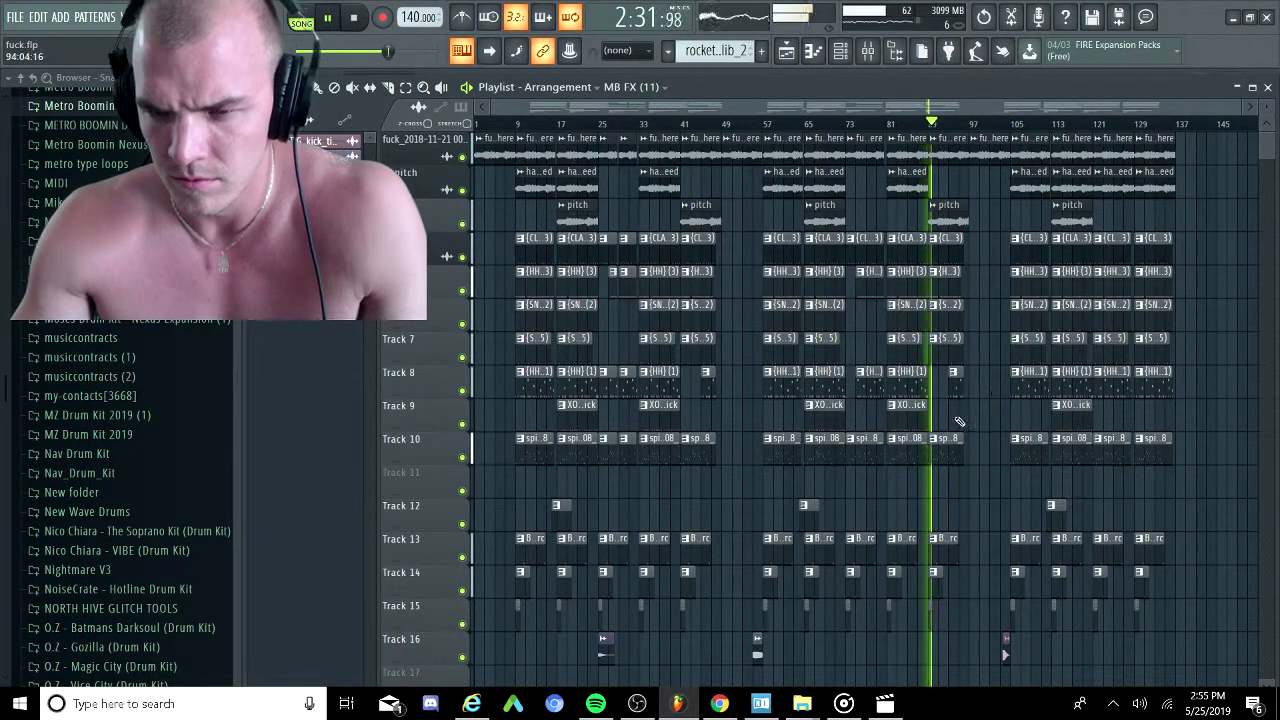
Adjust the short HH (1) clip on Track 8 to span 5 bars, starting at bar 91.
{"action": "scroll", "coordinate": [956, 400], "scroll_direction": "up", "scroll_amount": 3}
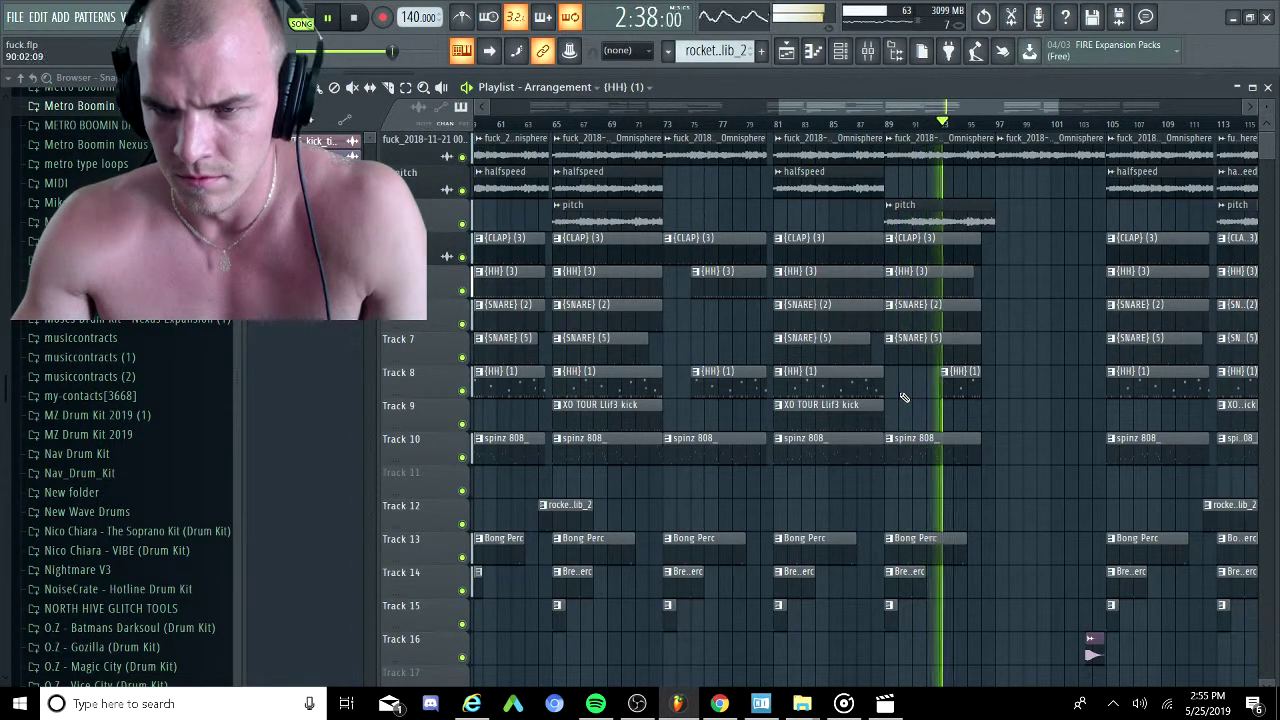
{"action": "left_click", "coordinate": [943, 373]}
{"action": "left_click", "coordinate": [922, 384]}
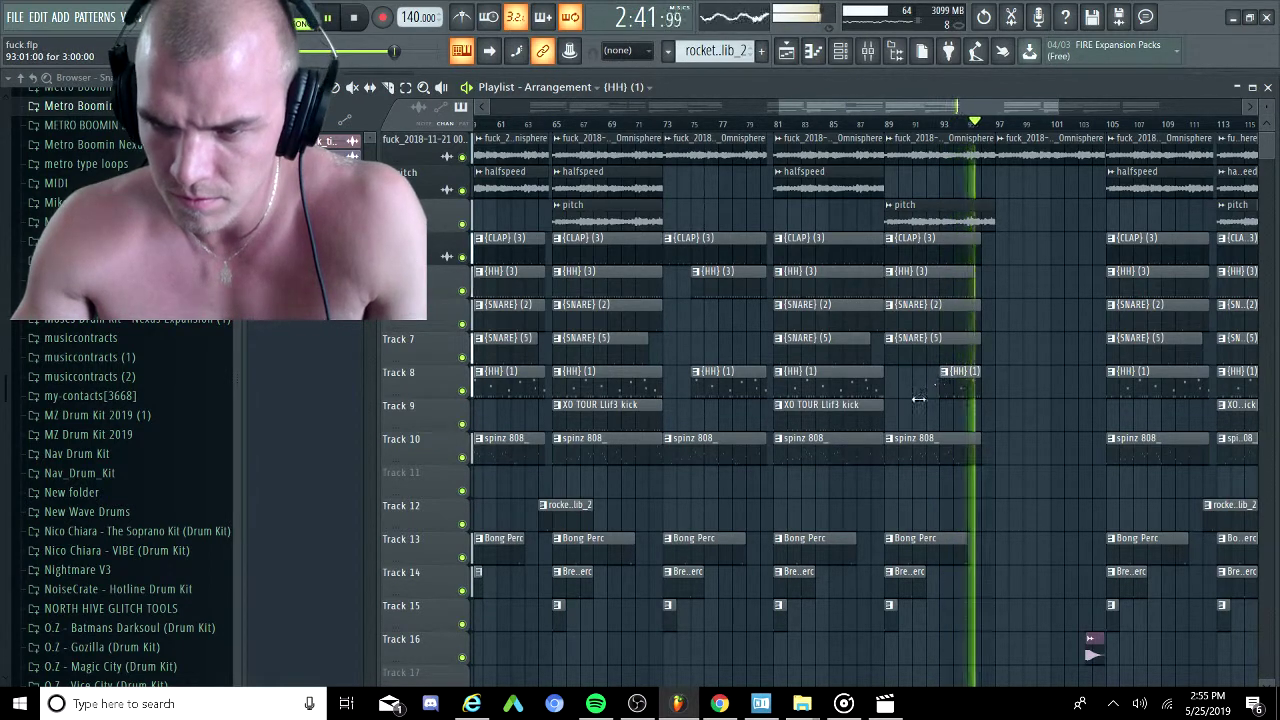
{"action": "mouse_move", "coordinate": [983, 379]}
{"action": "left_mouse_down"}
{"action": "mouse_move", "coordinate": [1061, 405]}
{"action": "mouse_move", "coordinate": [923, 388]}
{"action": "mouse_move", "coordinate": [982, 391]}
{"action": "left_mouse_up"}
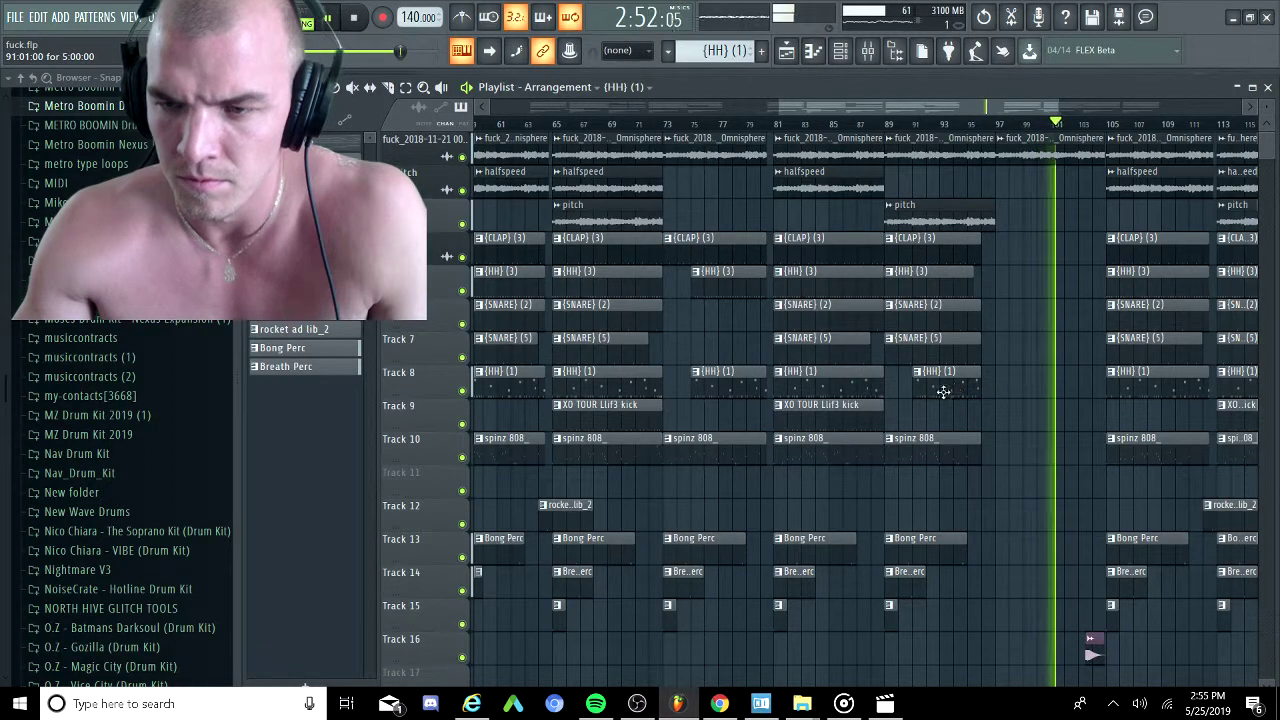
Listen to the song through the final section starting at bar 105 and stop playback.
{"action": "scroll", "coordinate": [945, 395], "scroll_direction": "down", "scroll_amount": 4}
{"action": "scroll", "coordinate": [976, 430], "scroll_direction": "left", "scroll_amount": 1}
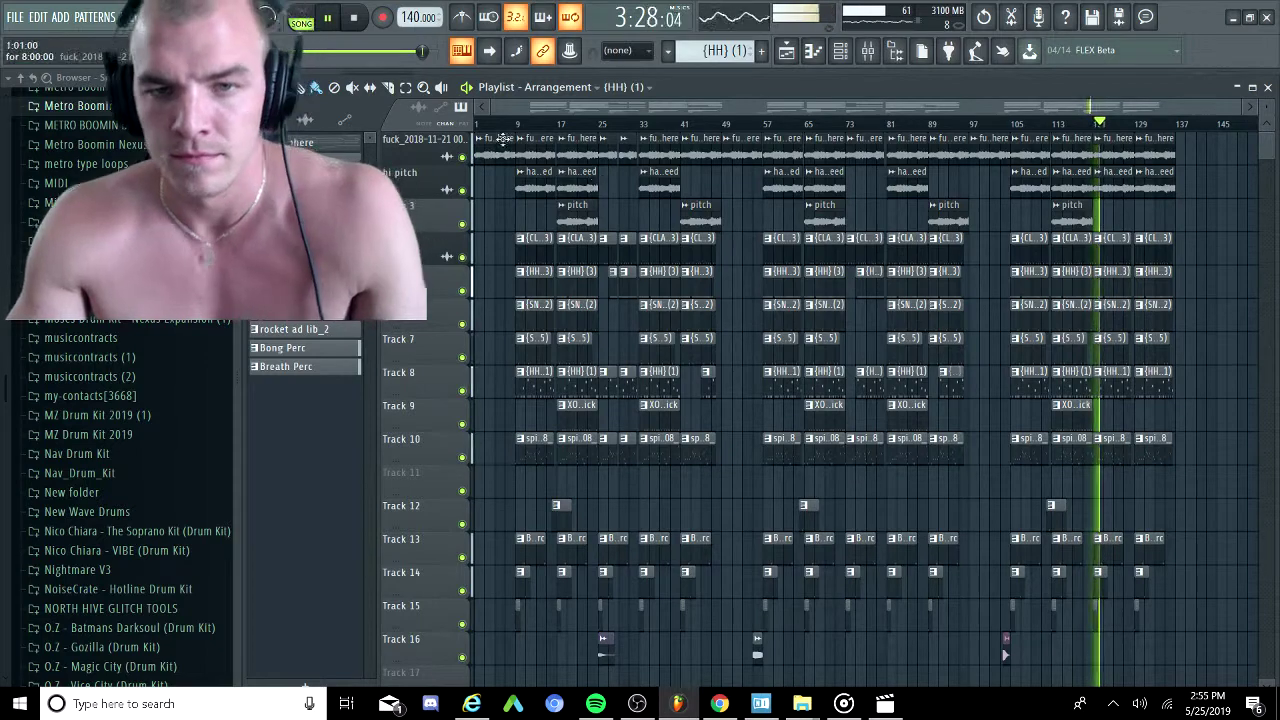
{"action": "key", "text": "space"}
{"action": "left_click", "coordinate": [842, 704]}
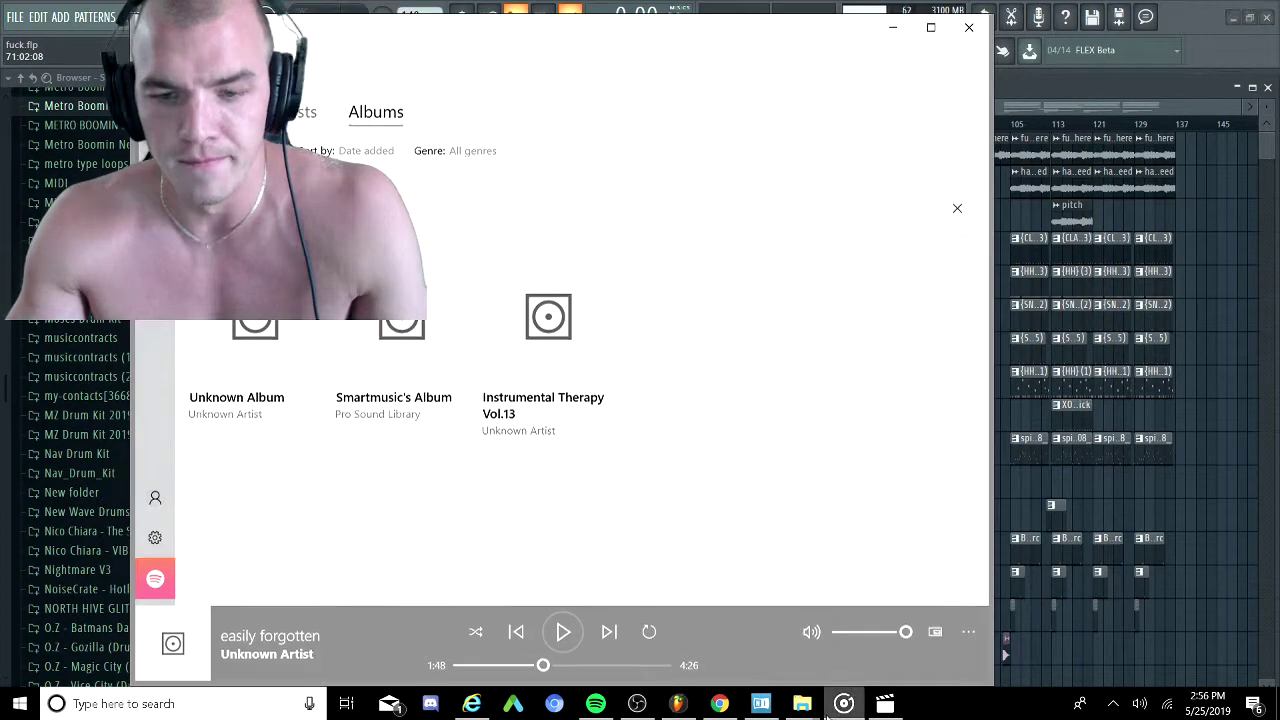
{"action": "left_click", "coordinate": [842, 704]}
{"action": "left_click", "coordinate": [636, 704]}
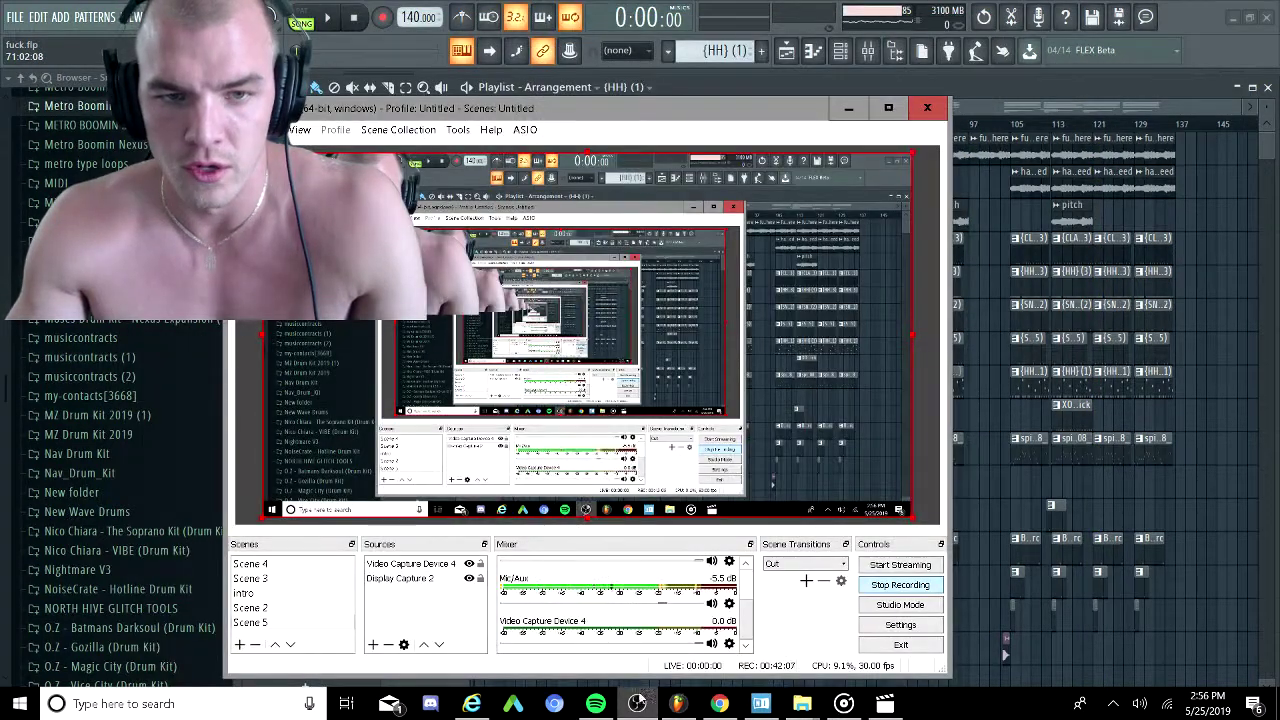